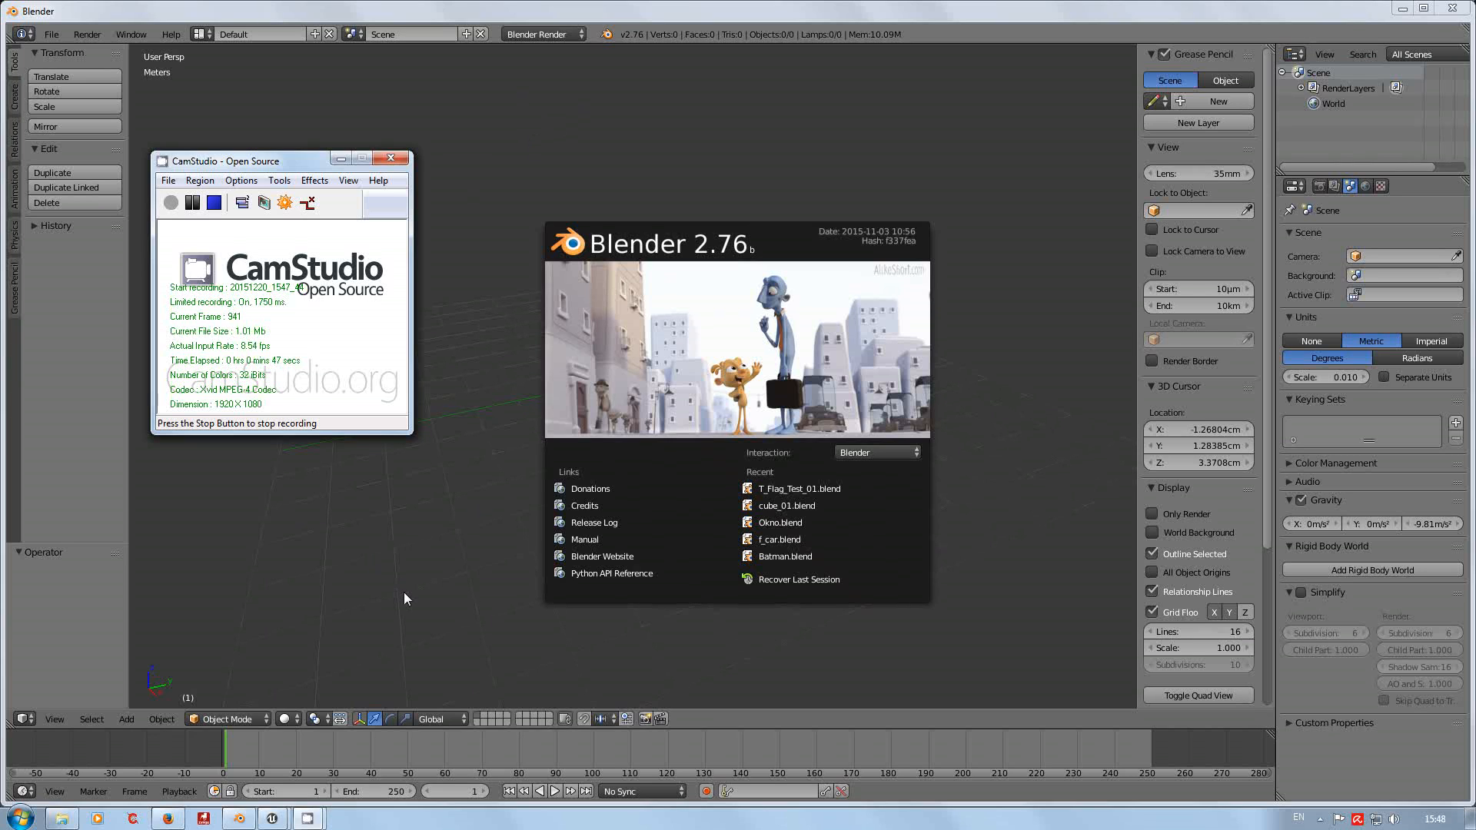
Open the recent file T_Flag_Test_01.blend.
click(403, 547)
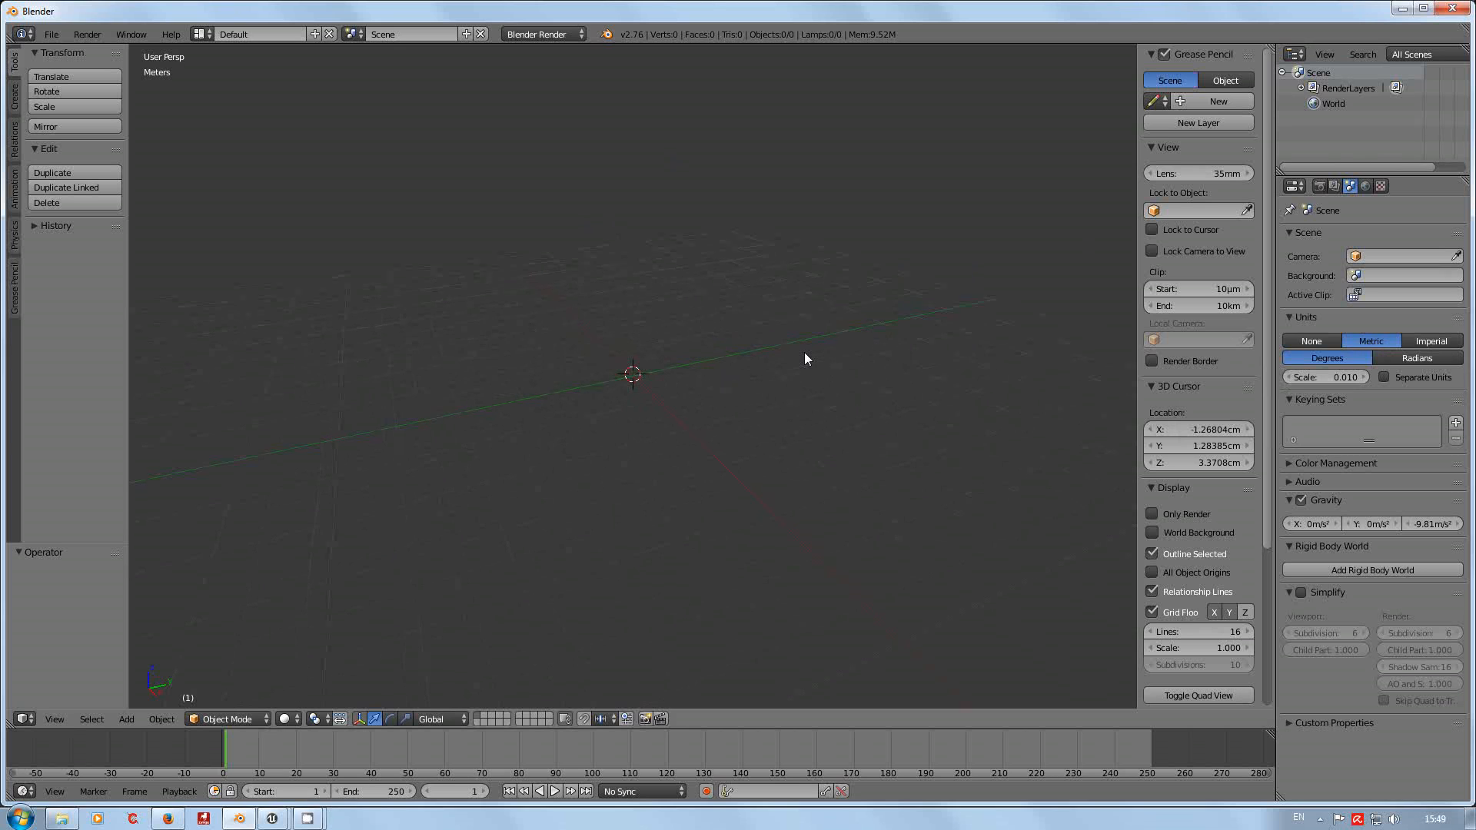
scroll(804, 352, up, 2)
scroll(804, 352, down, 3)
click(52, 35)
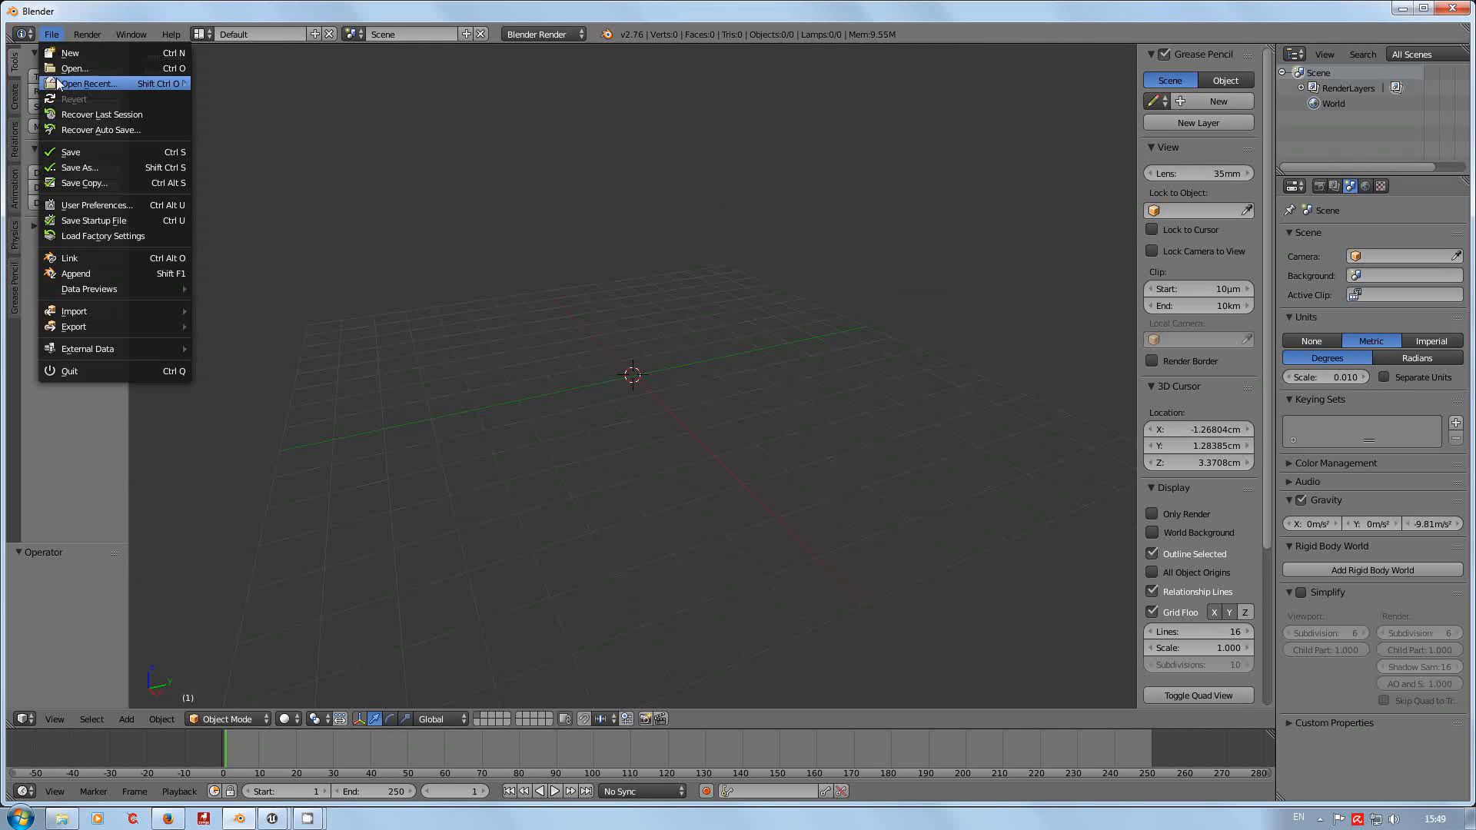
mouse_move(57, 83)
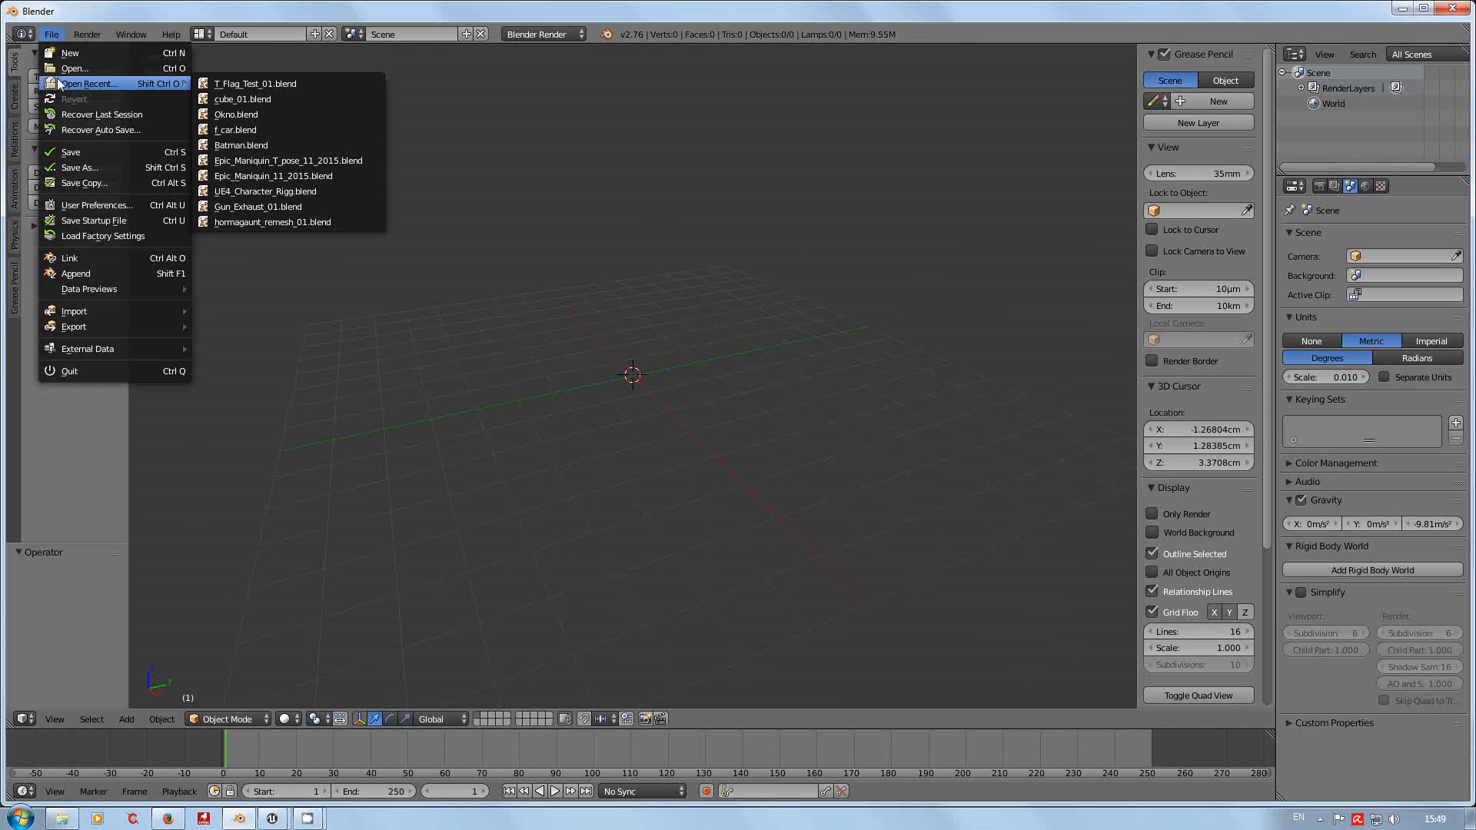
click(272, 89)
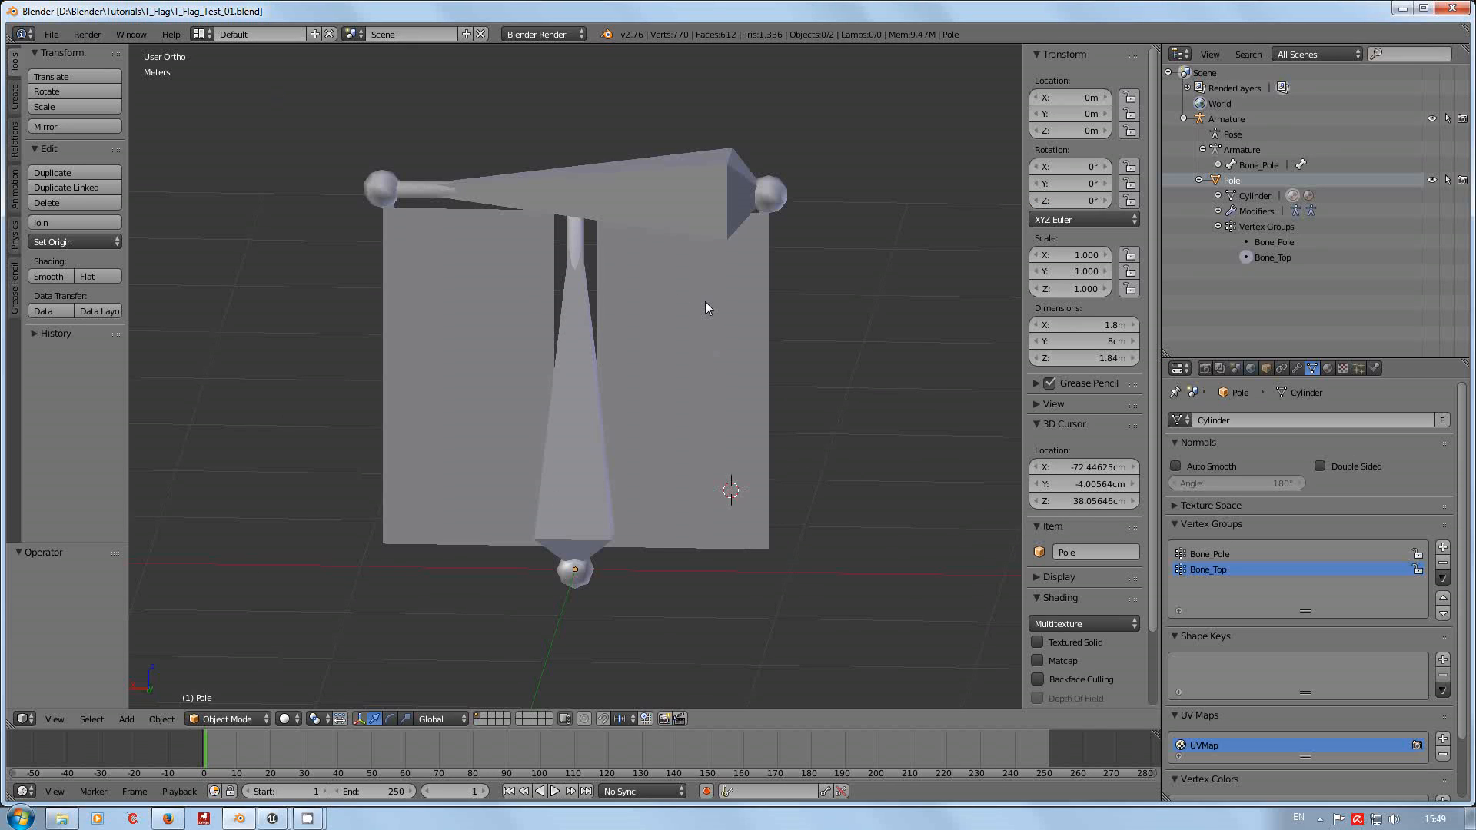
Clear the parent relationship on the Armature and on the Pole mesh with the plain Clear Parent option.
scroll(704, 301, down, 3)
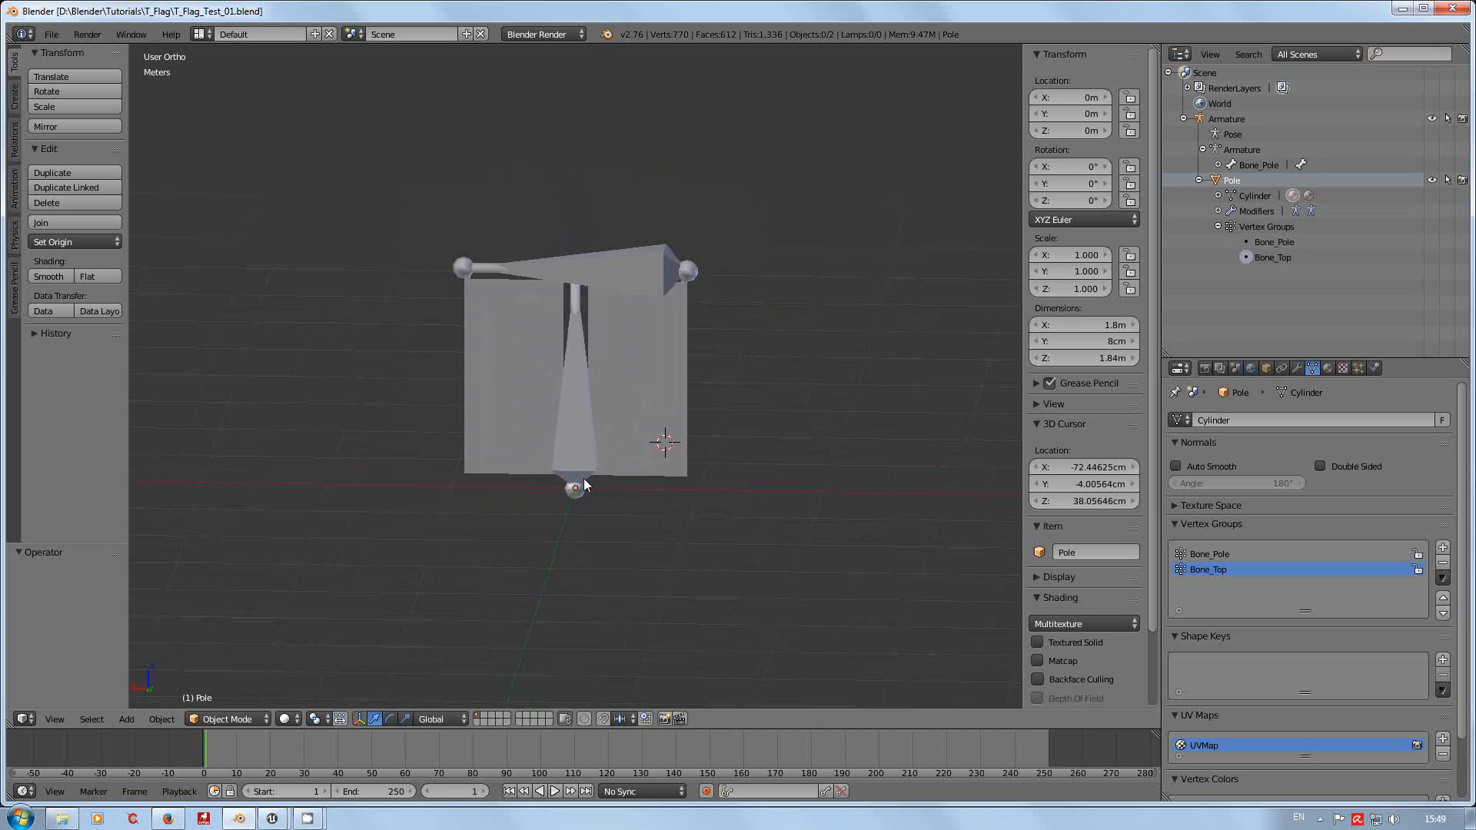
middle_drag(583, 478, 721, 445)
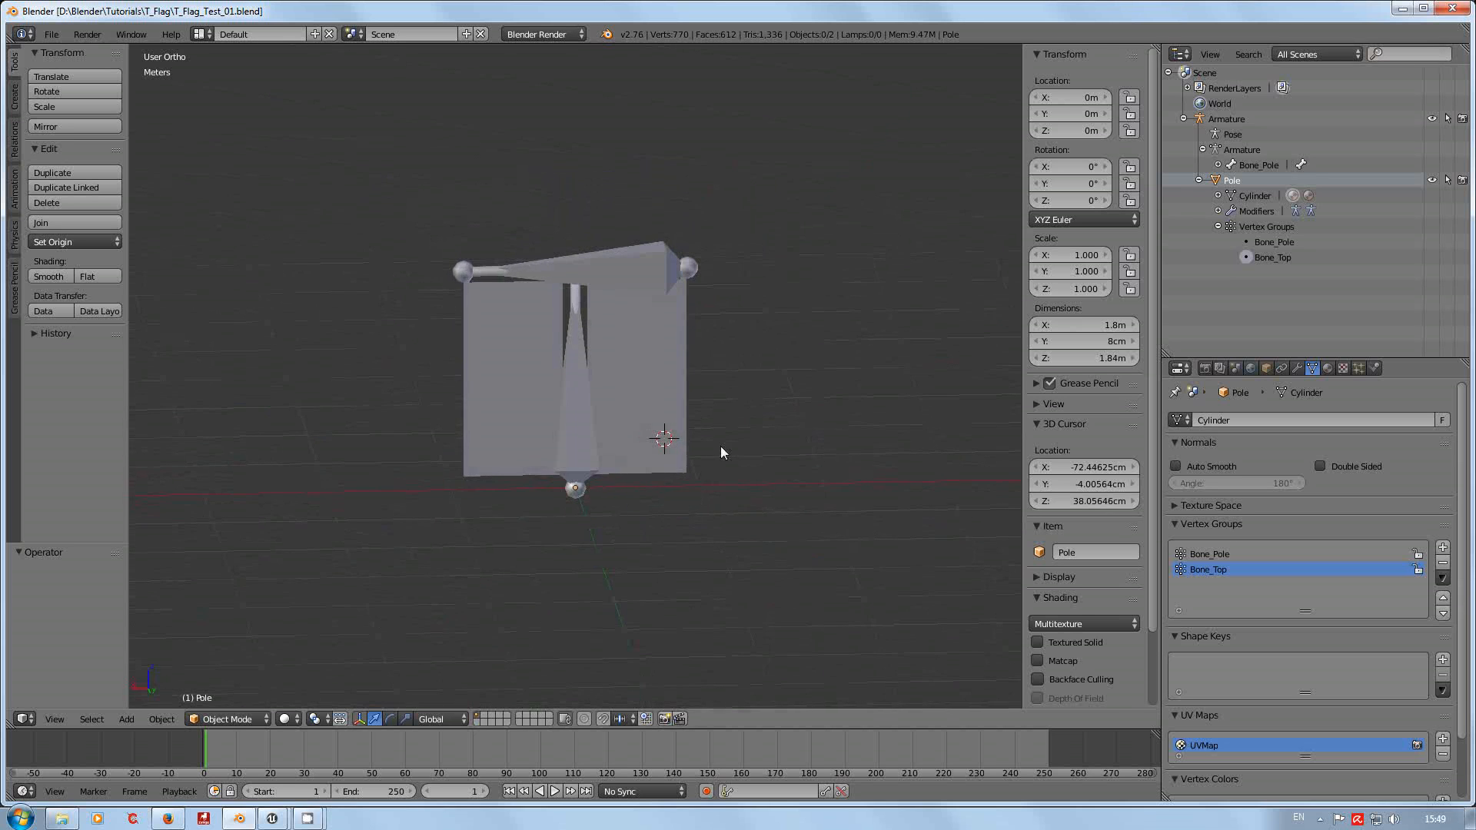
click(1233, 121)
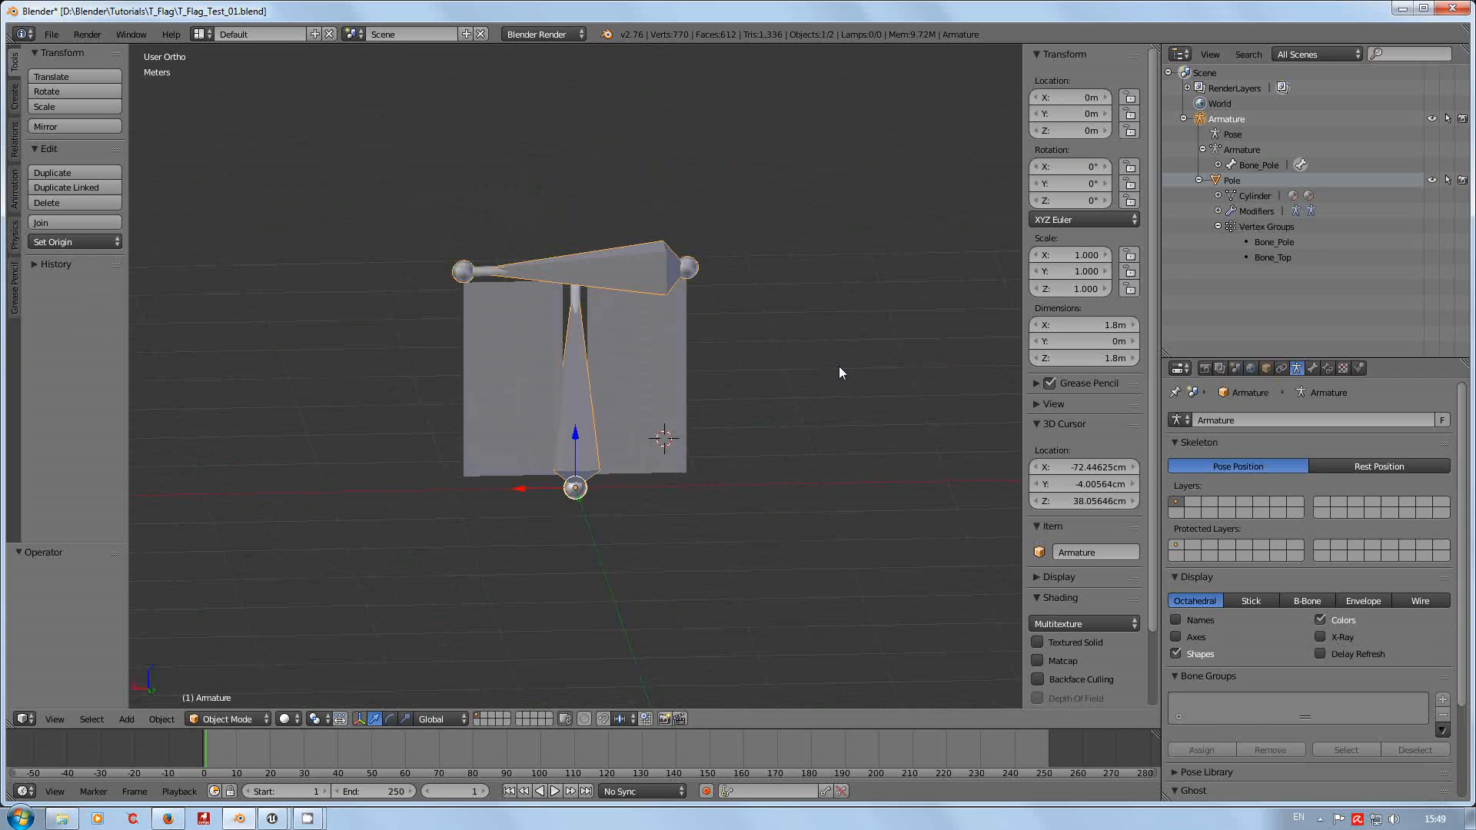
key(alt+p)
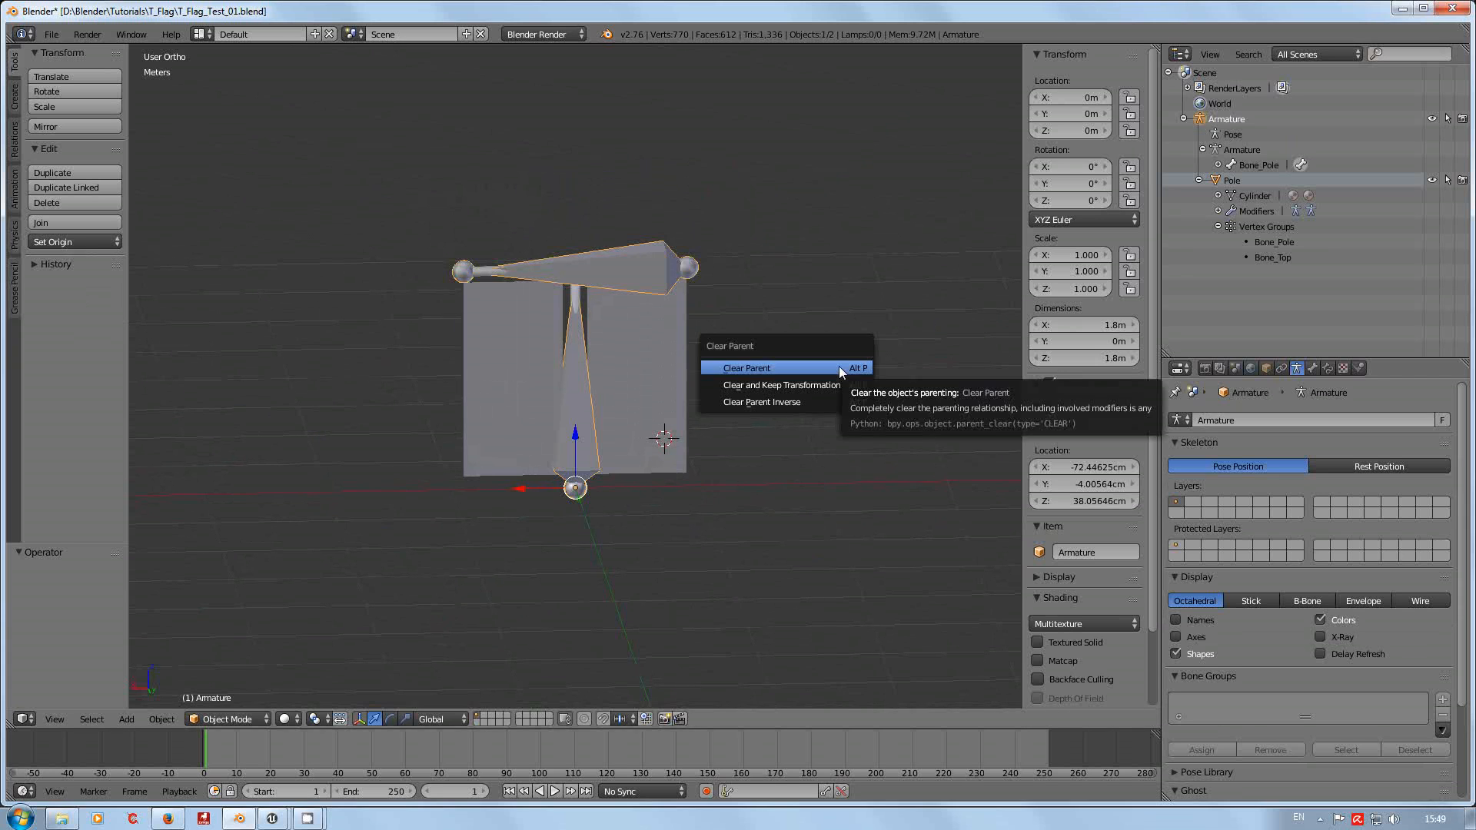
click(838, 366)
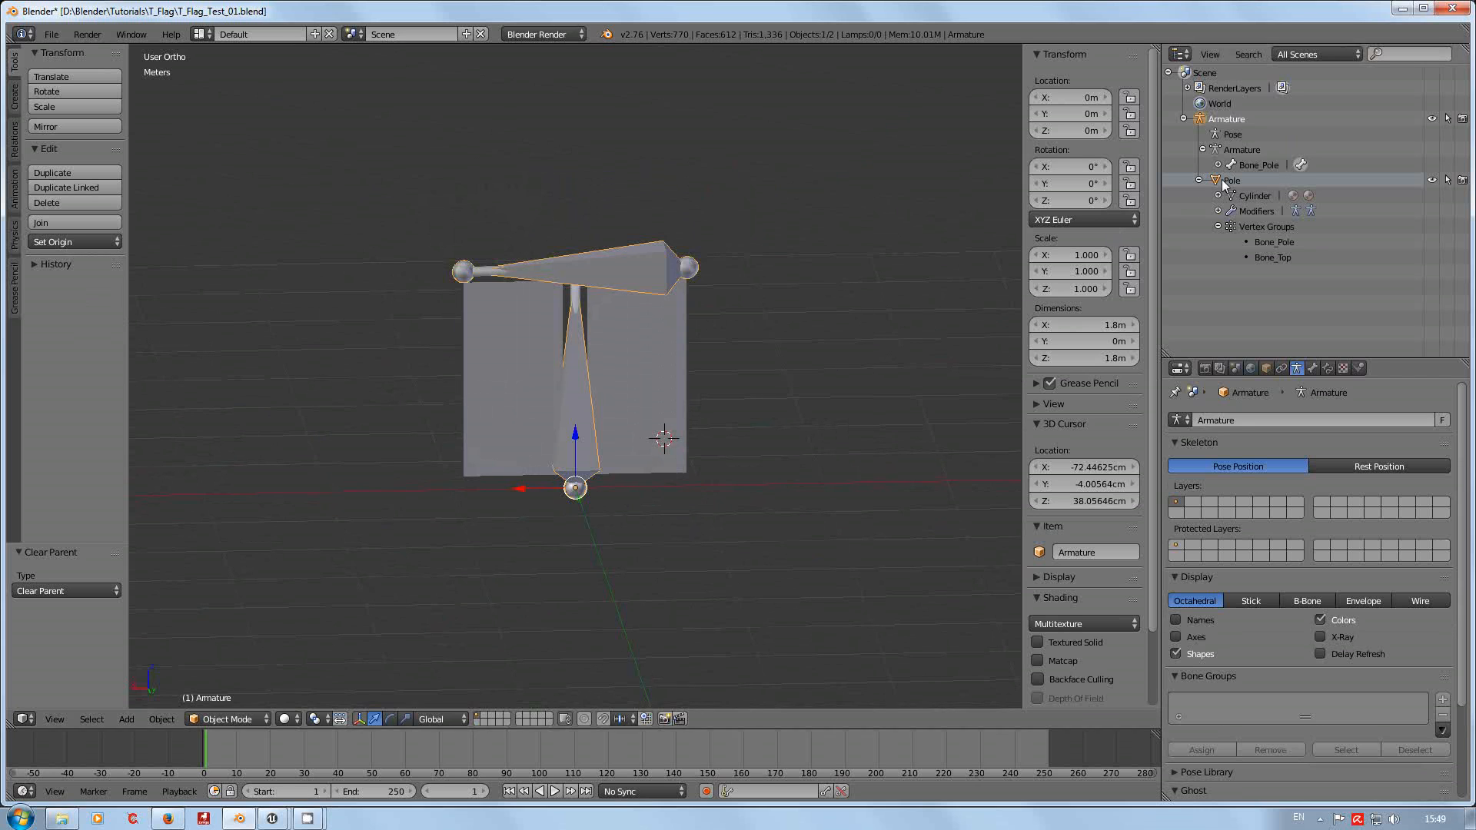
right_click(650, 404)
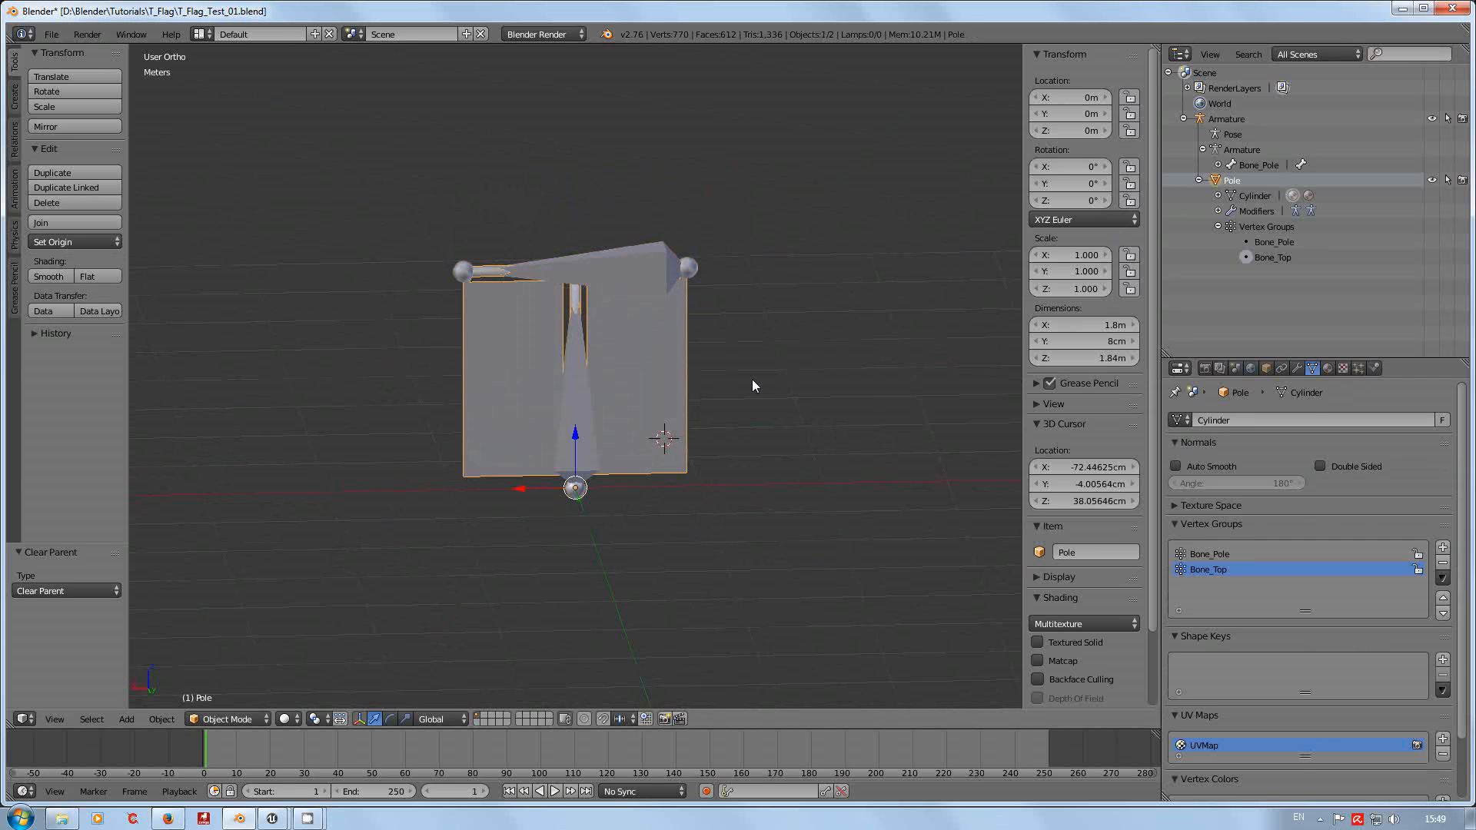
key(alt+p)
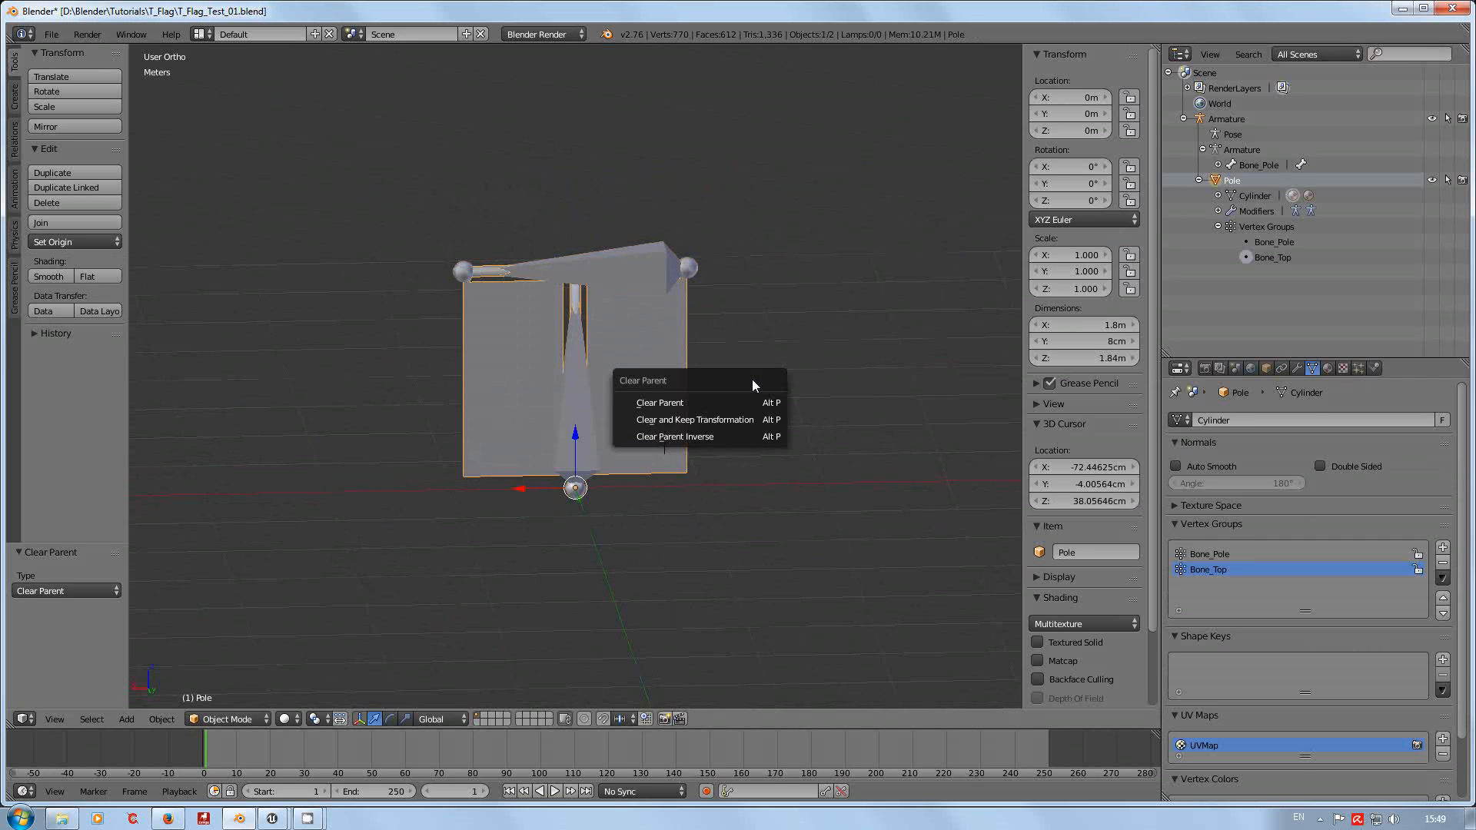
click(706, 401)
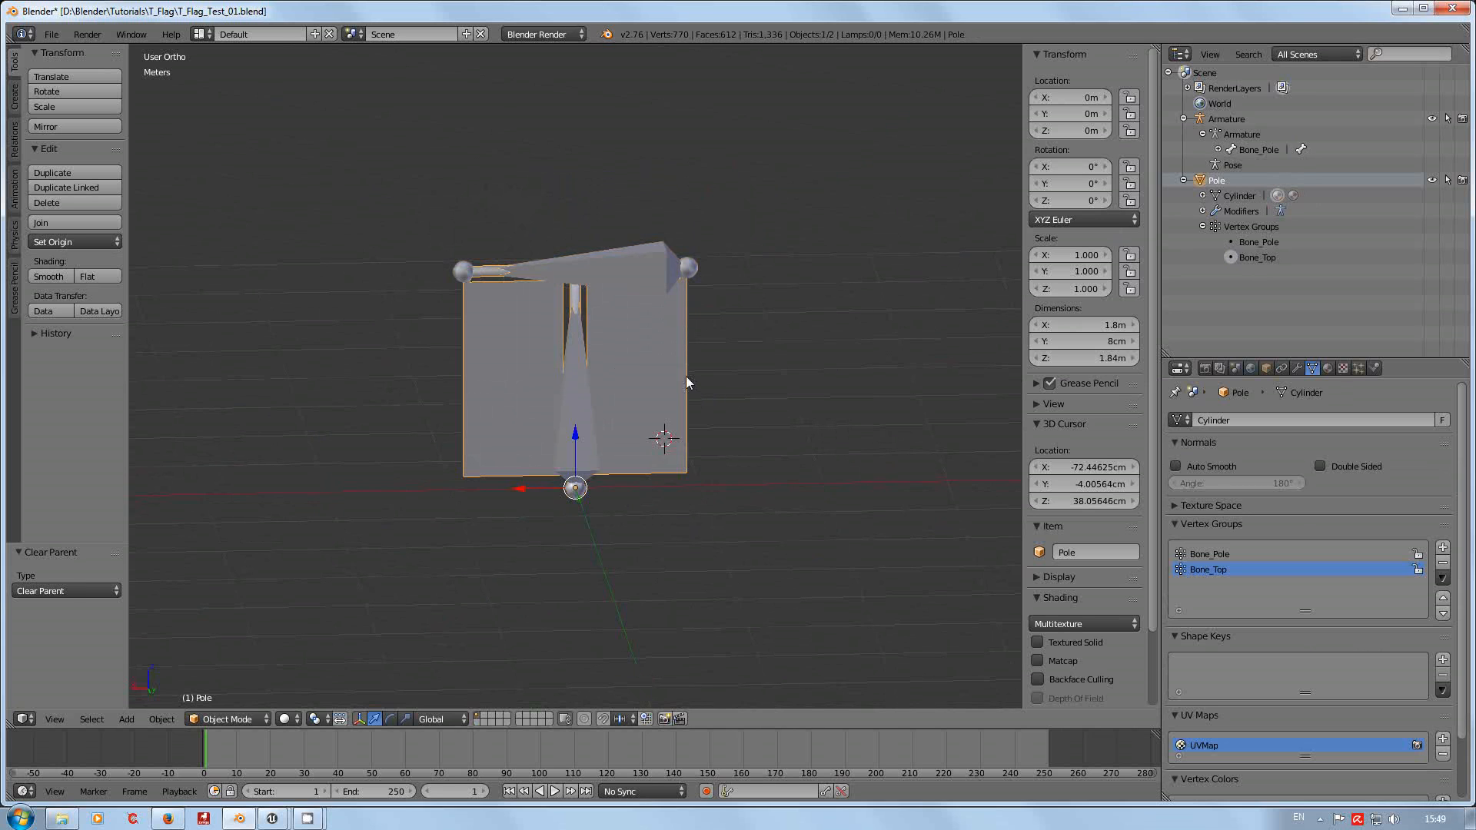
Delete the Armature object from the scene.
click(1216, 122)
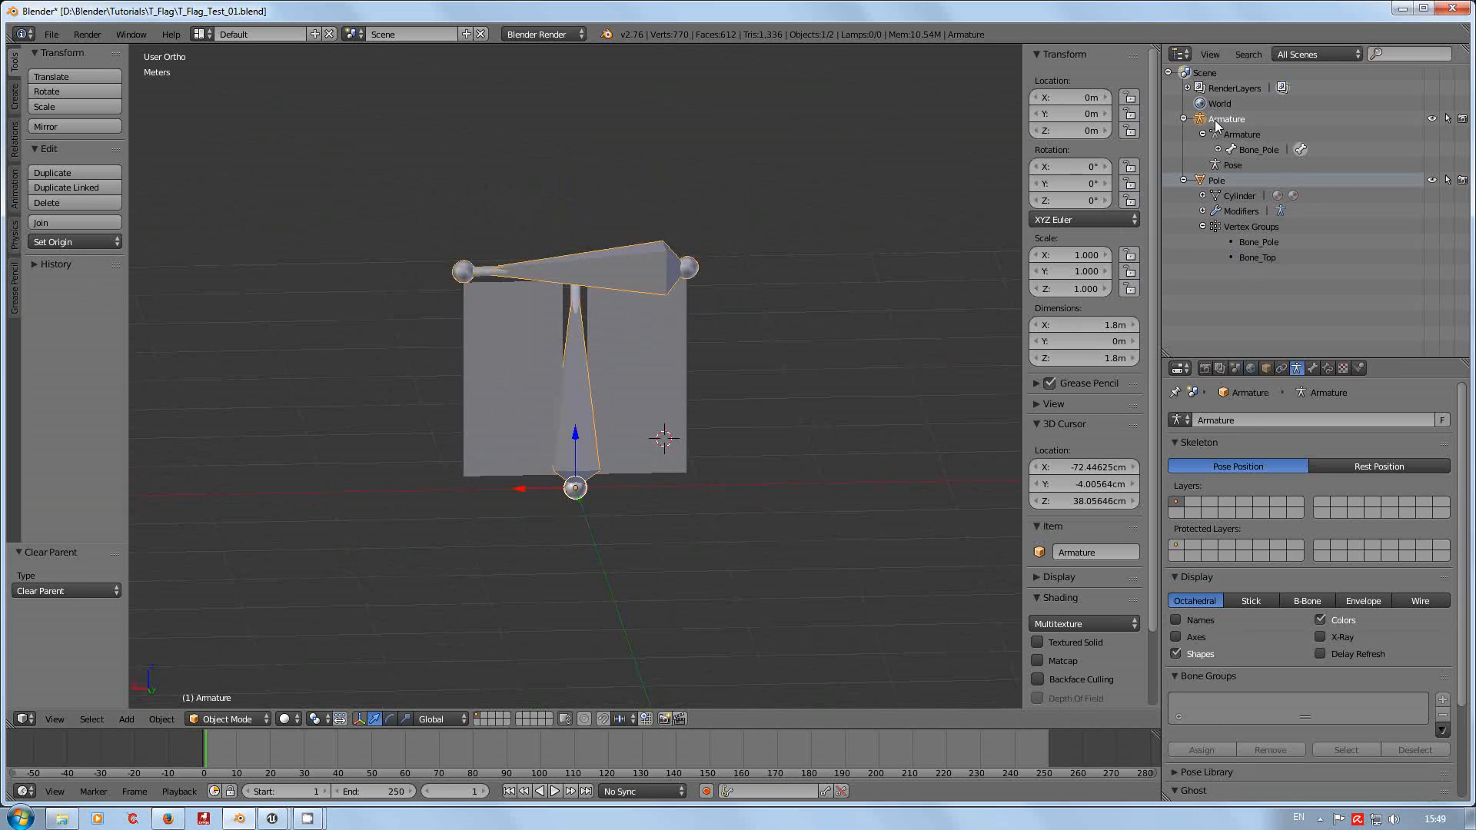
key(x)
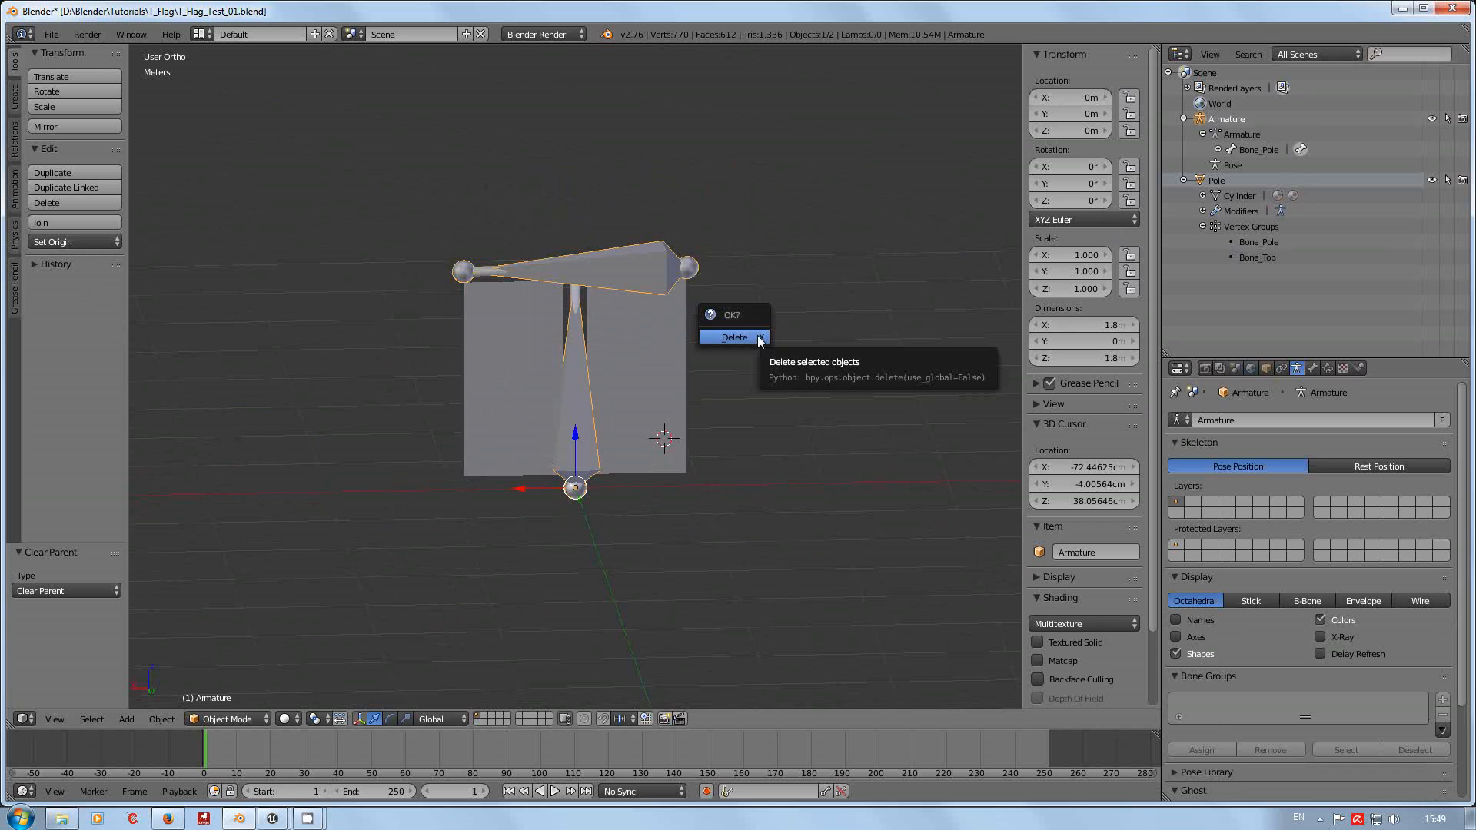
click(759, 338)
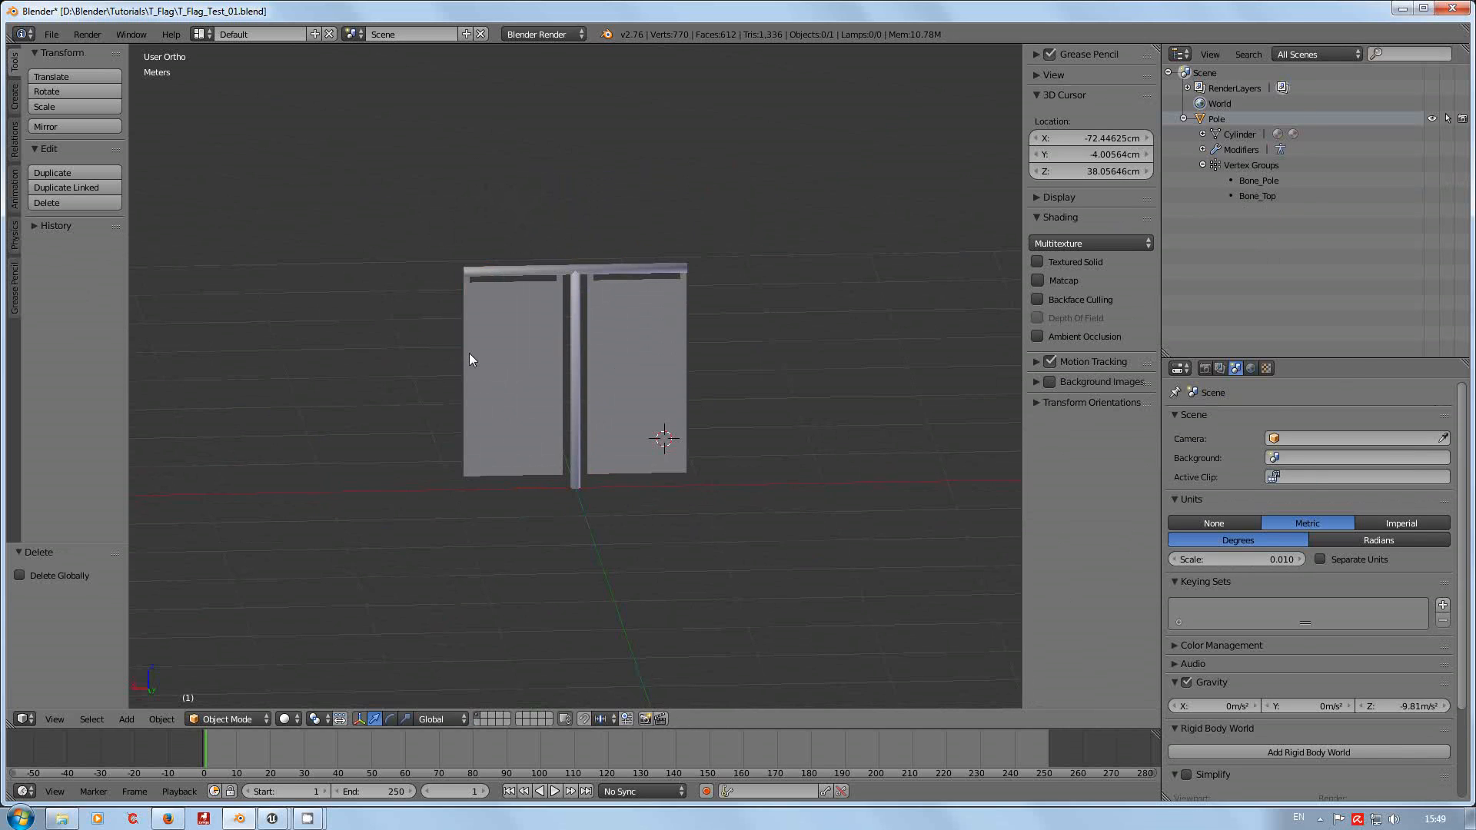
Select the Pole mesh and inspect the flag and its pole from several sides.
middle_drag(565, 401, 487, 458)
scroll(532, 449, up, 4)
scroll(531, 449, down, 2)
scroll(532, 449, up, 1)
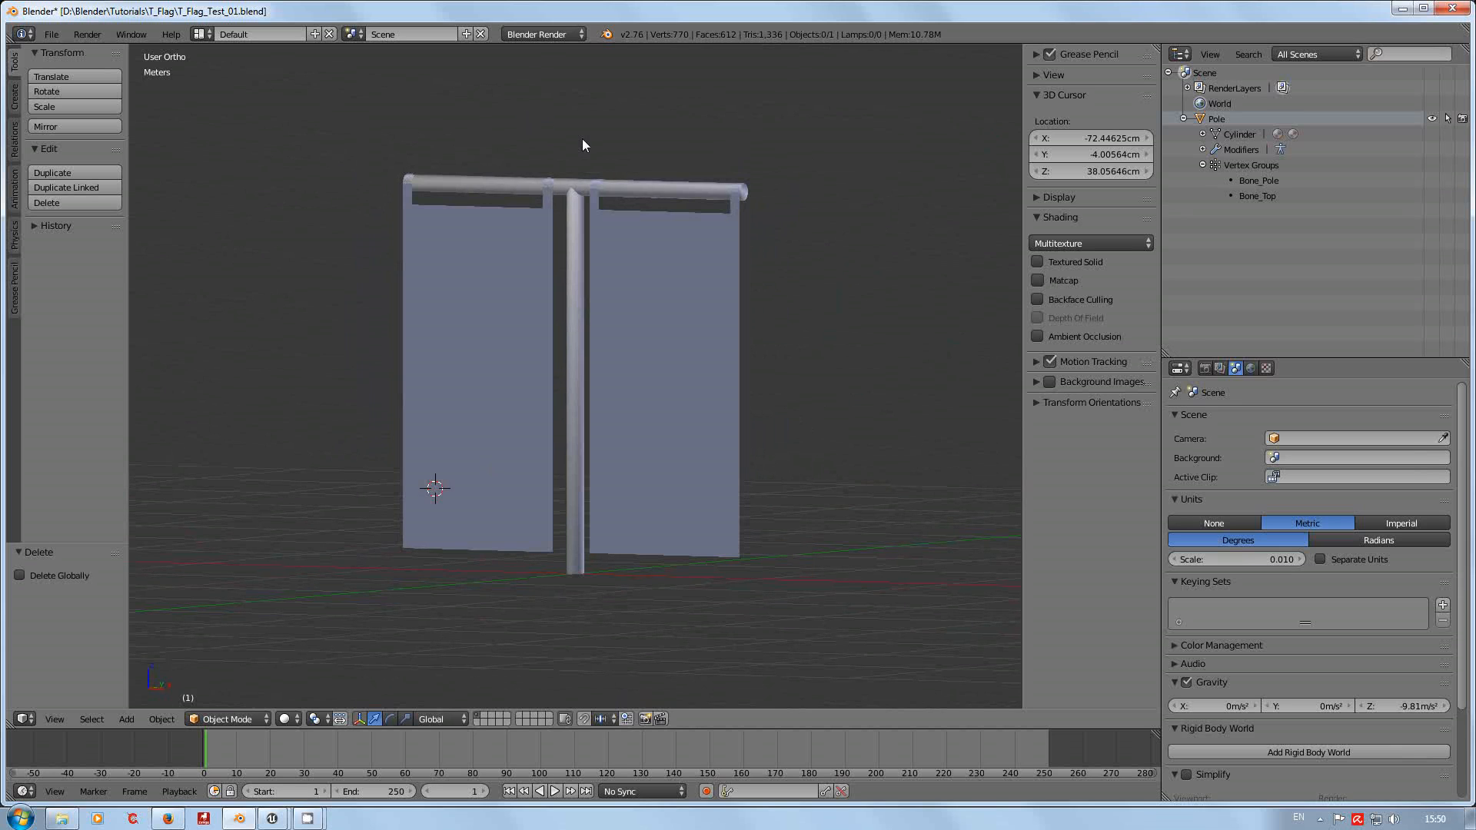
right_click(652, 320)
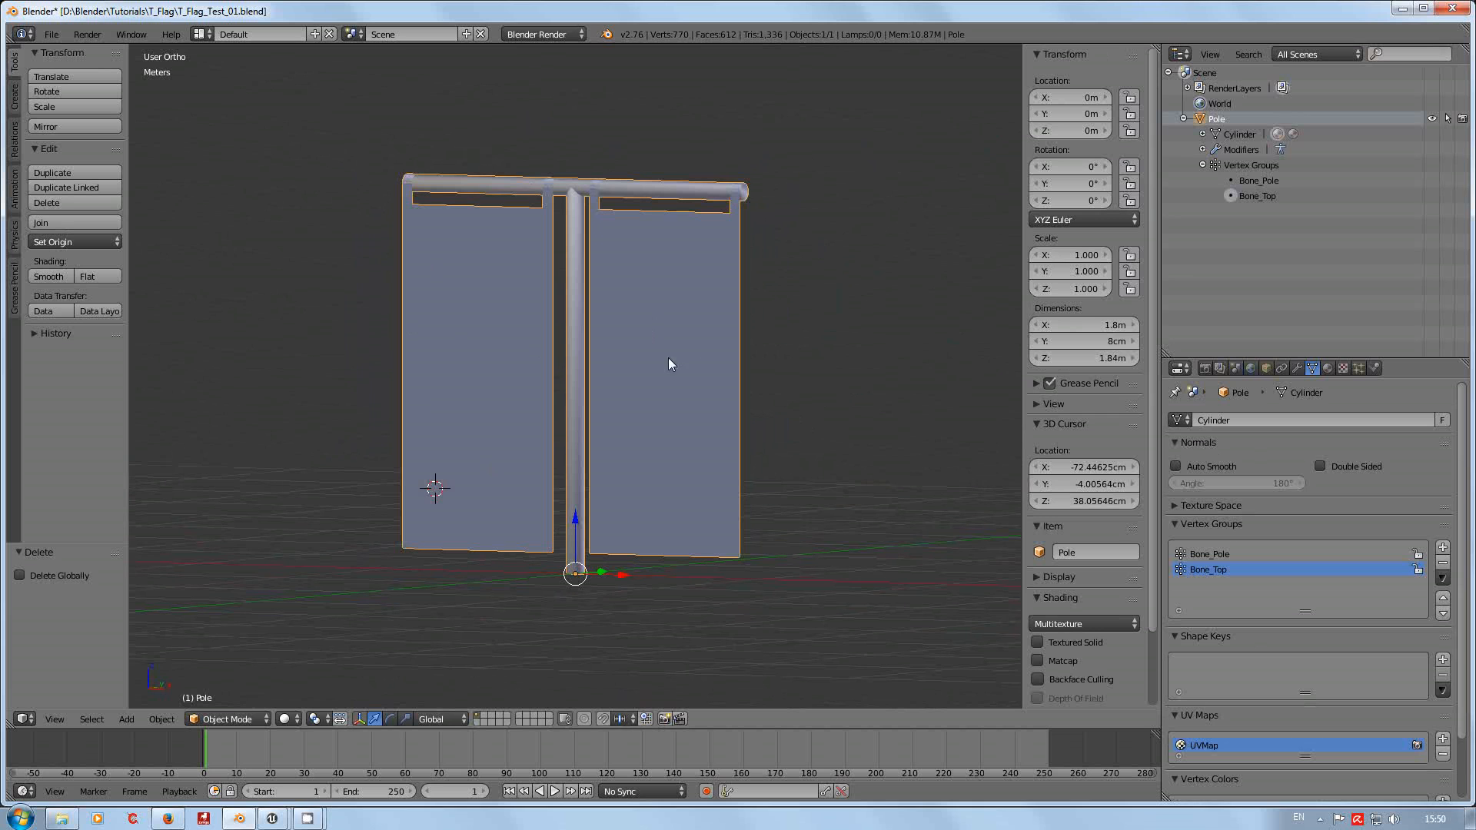
middle_drag(652, 389, 668, 439)
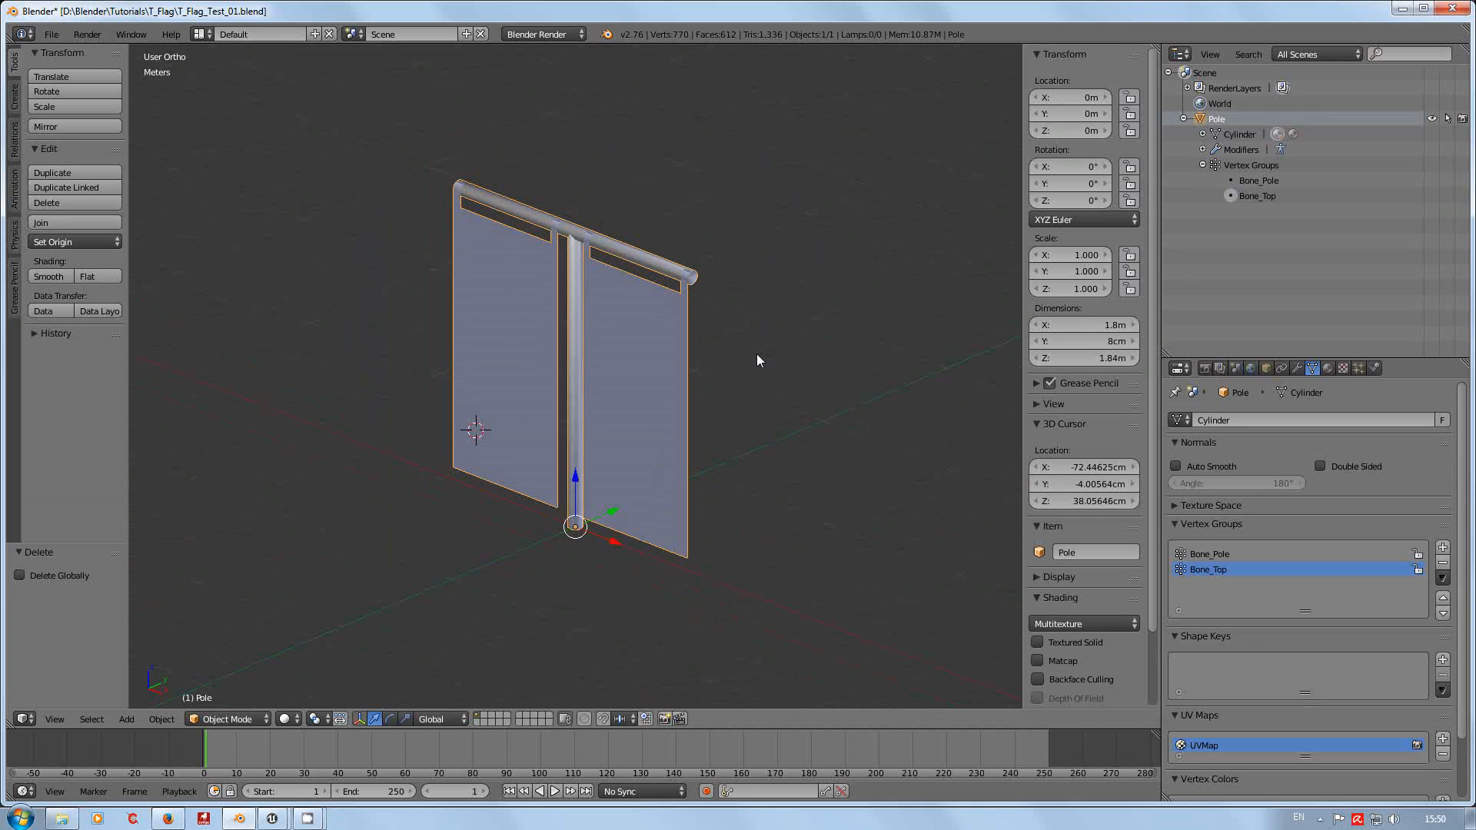
Save the scene as a new file named T_Flag_Test_05.blend in the T_Flag folder.
click(52, 35)
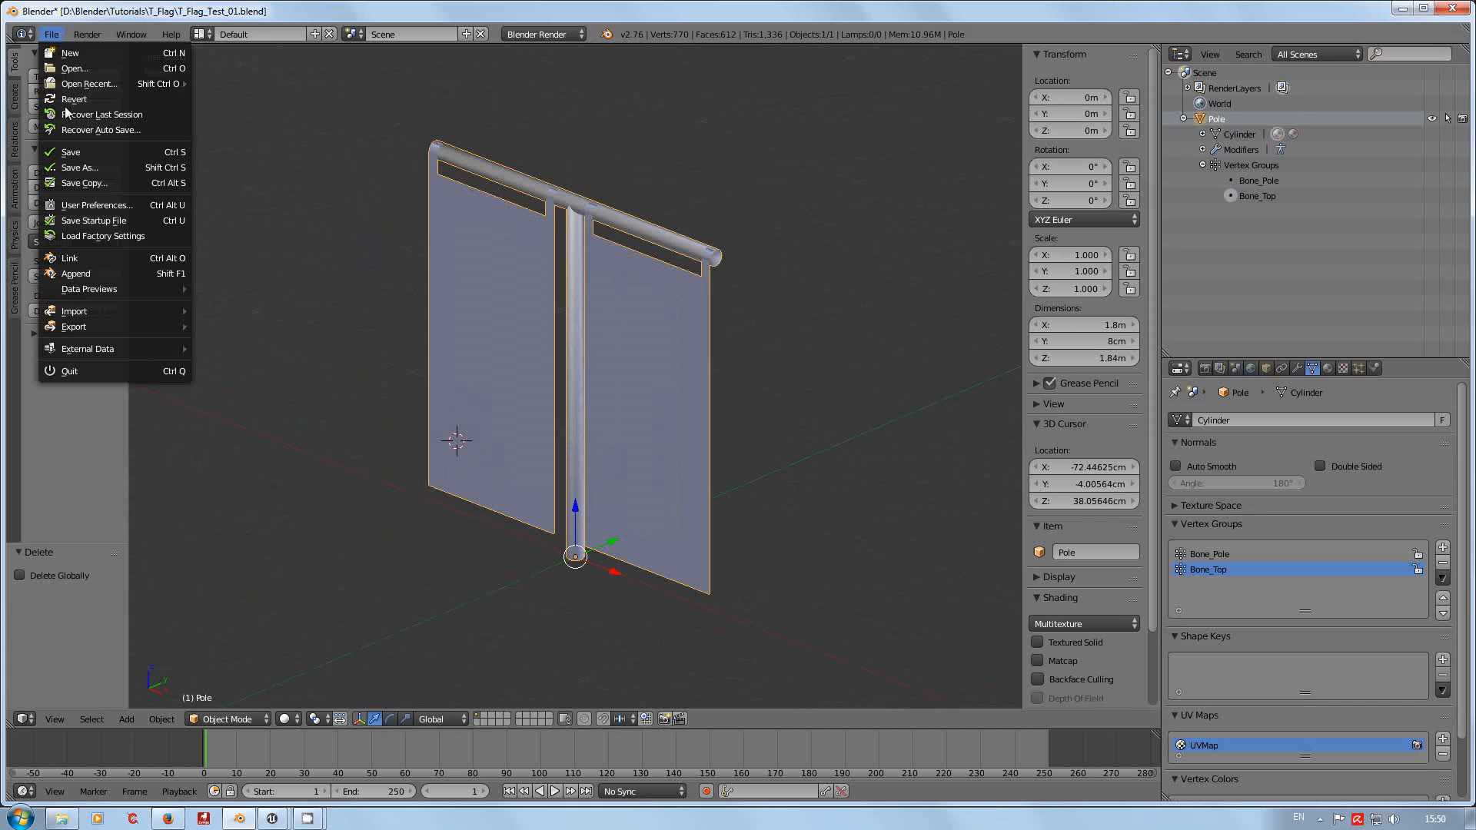
click(87, 170)
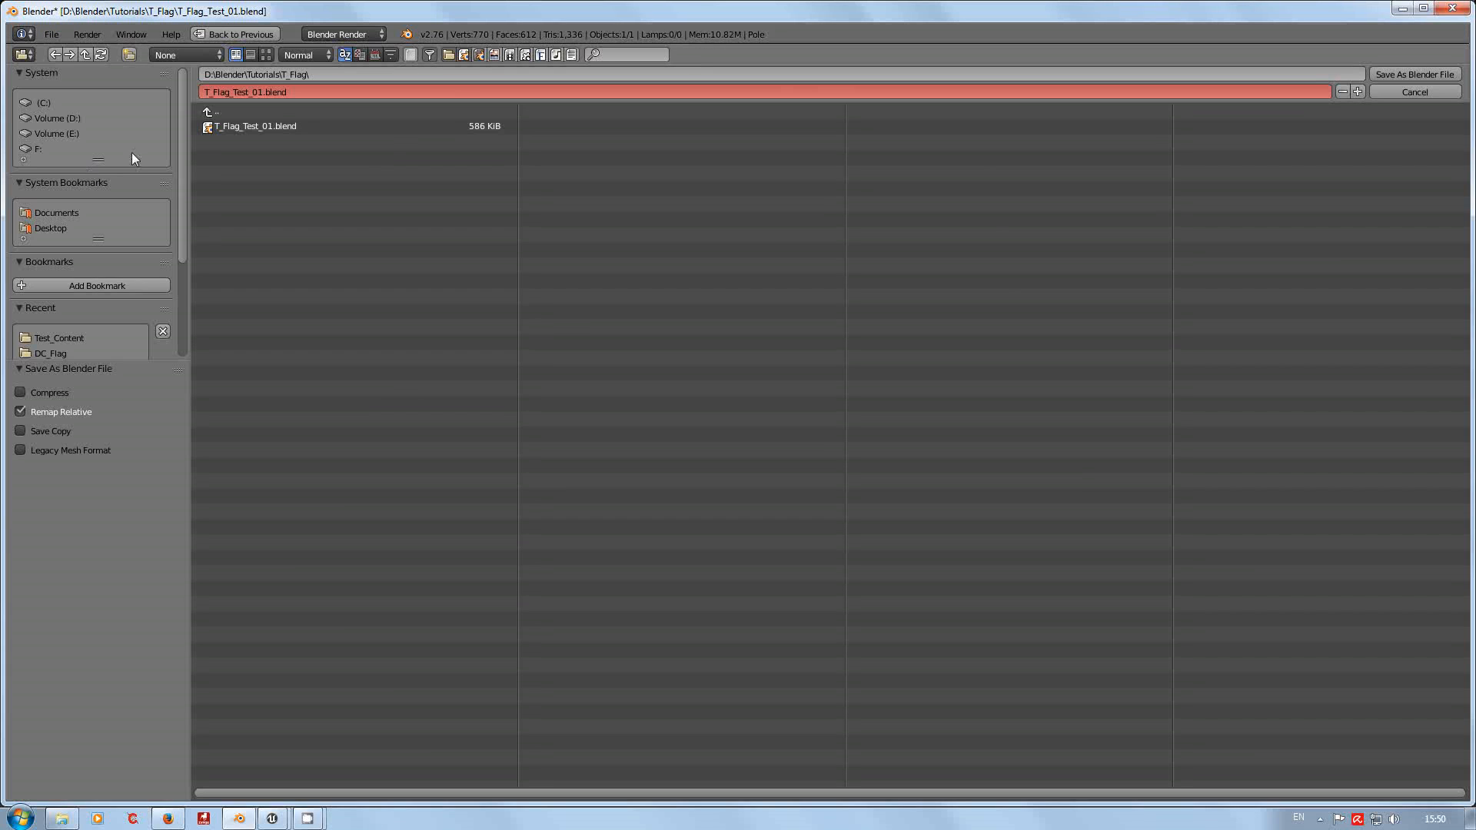
click(262, 92)
key(BackSpace)
text(5)
key(Return)
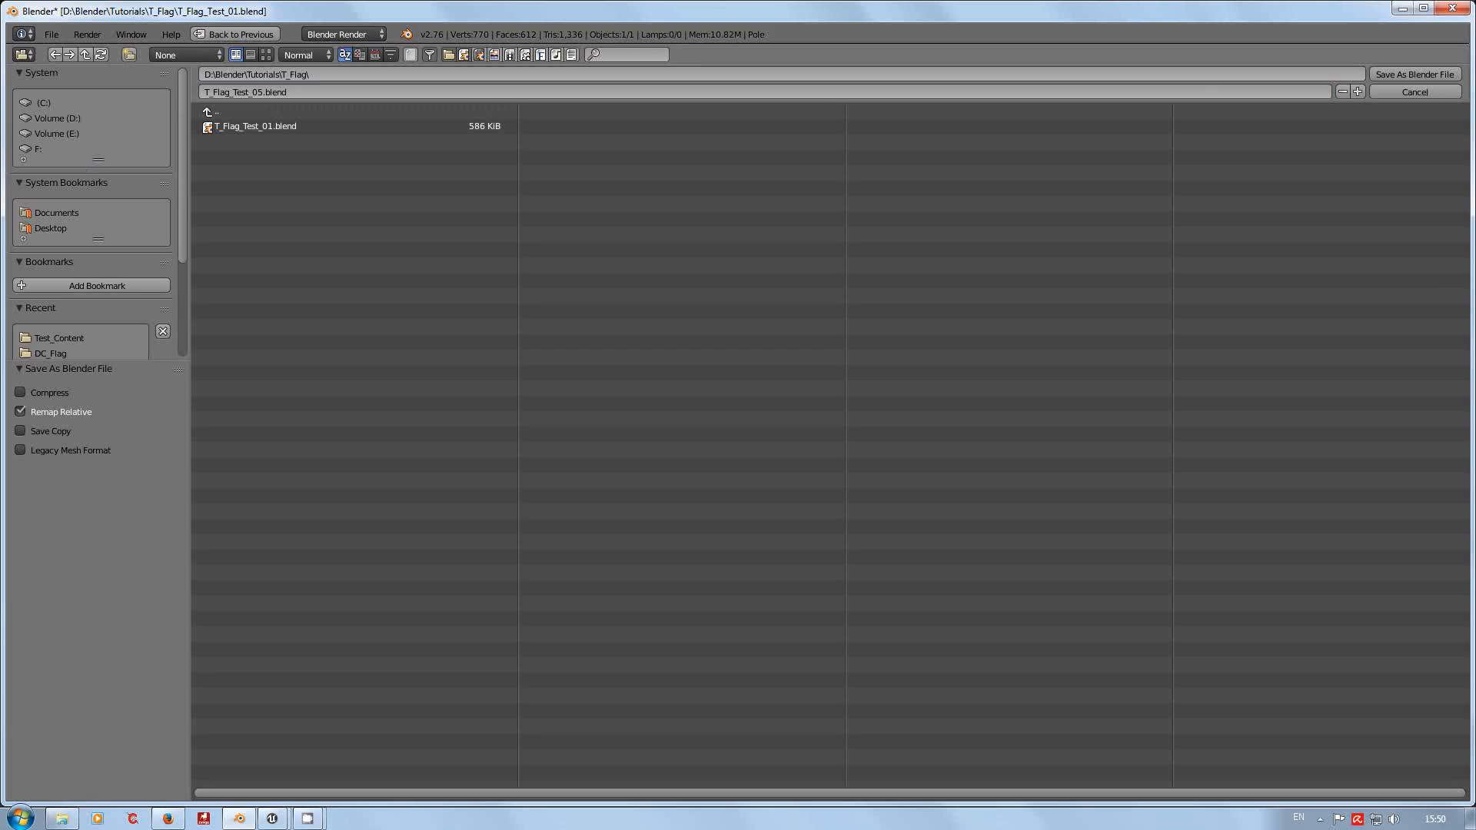
click(1390, 75)
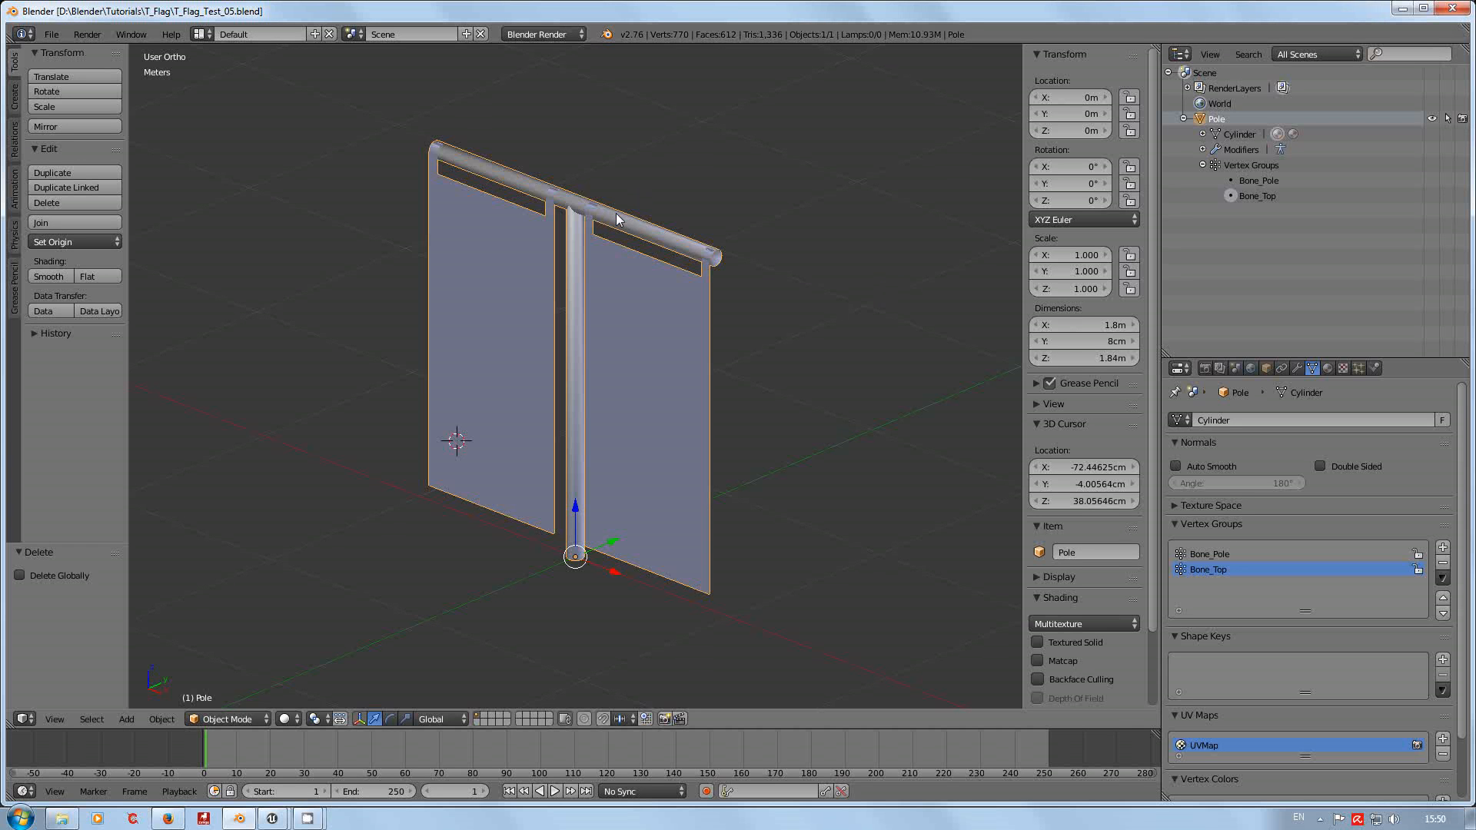
Export the flag as T_Flag_Test_05.fbx in FBX 7.4 binary format, with Add Leaf Bones off and scale 1.00.
middle_drag(617, 219, 714, 193)
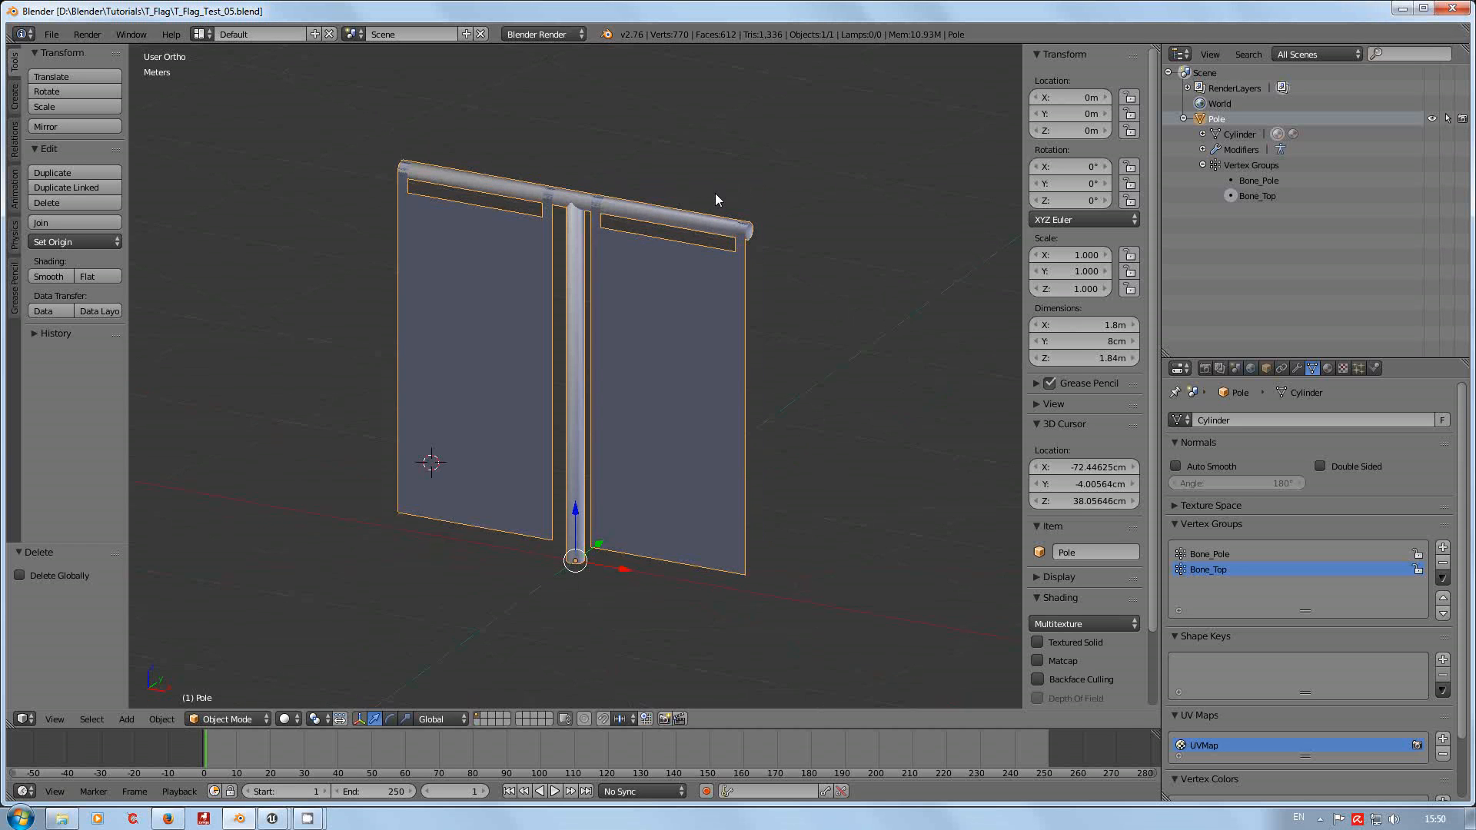
scroll(715, 192, down, 1)
scroll(715, 192, up, 1)
mouse_move(611, 491)
middle_down()
mouse_move(796, 418)
mouse_move(688, 490)
mouse_move(592, 493)
middle_up()
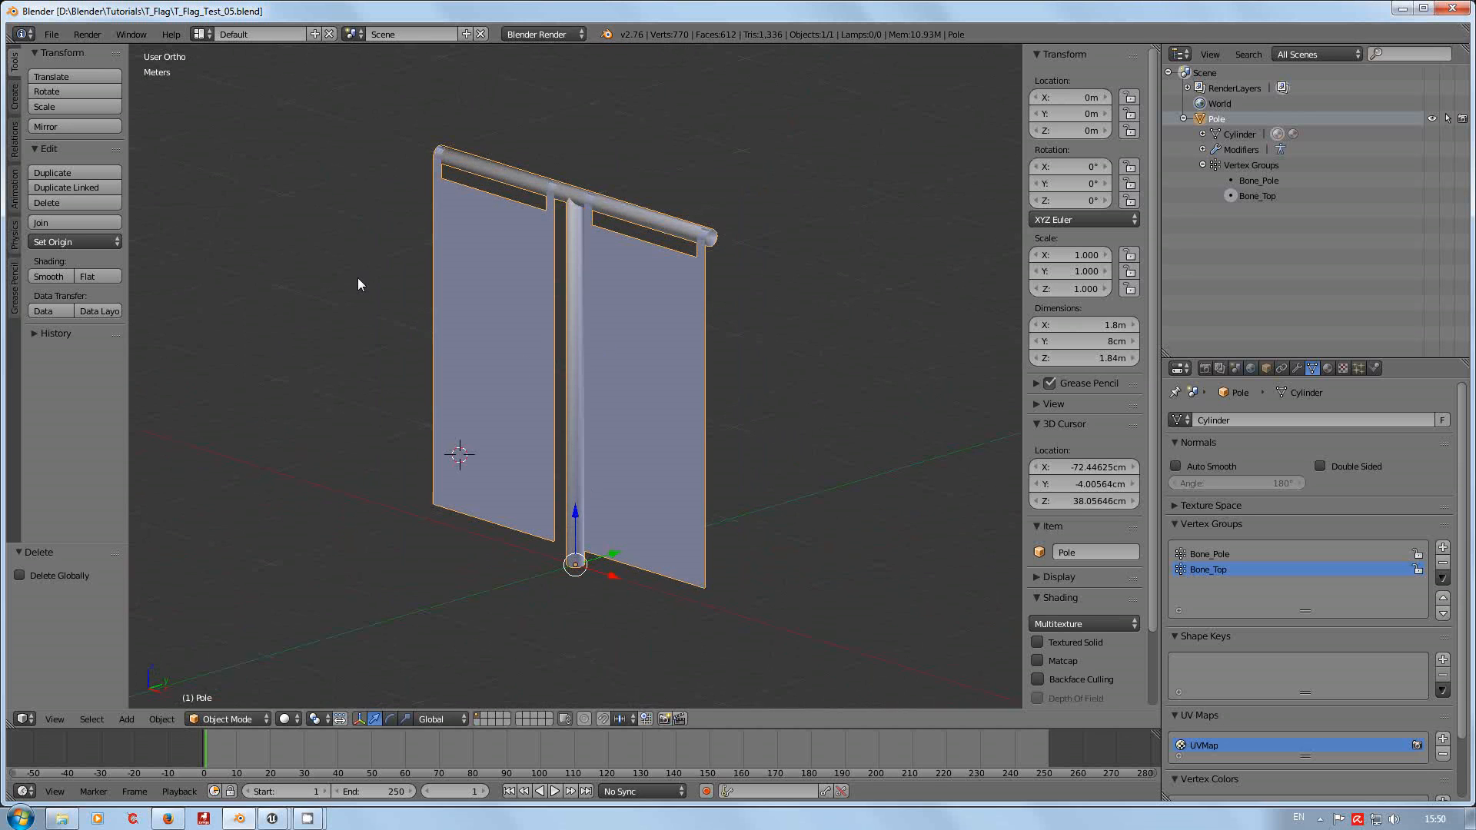
click(51, 34)
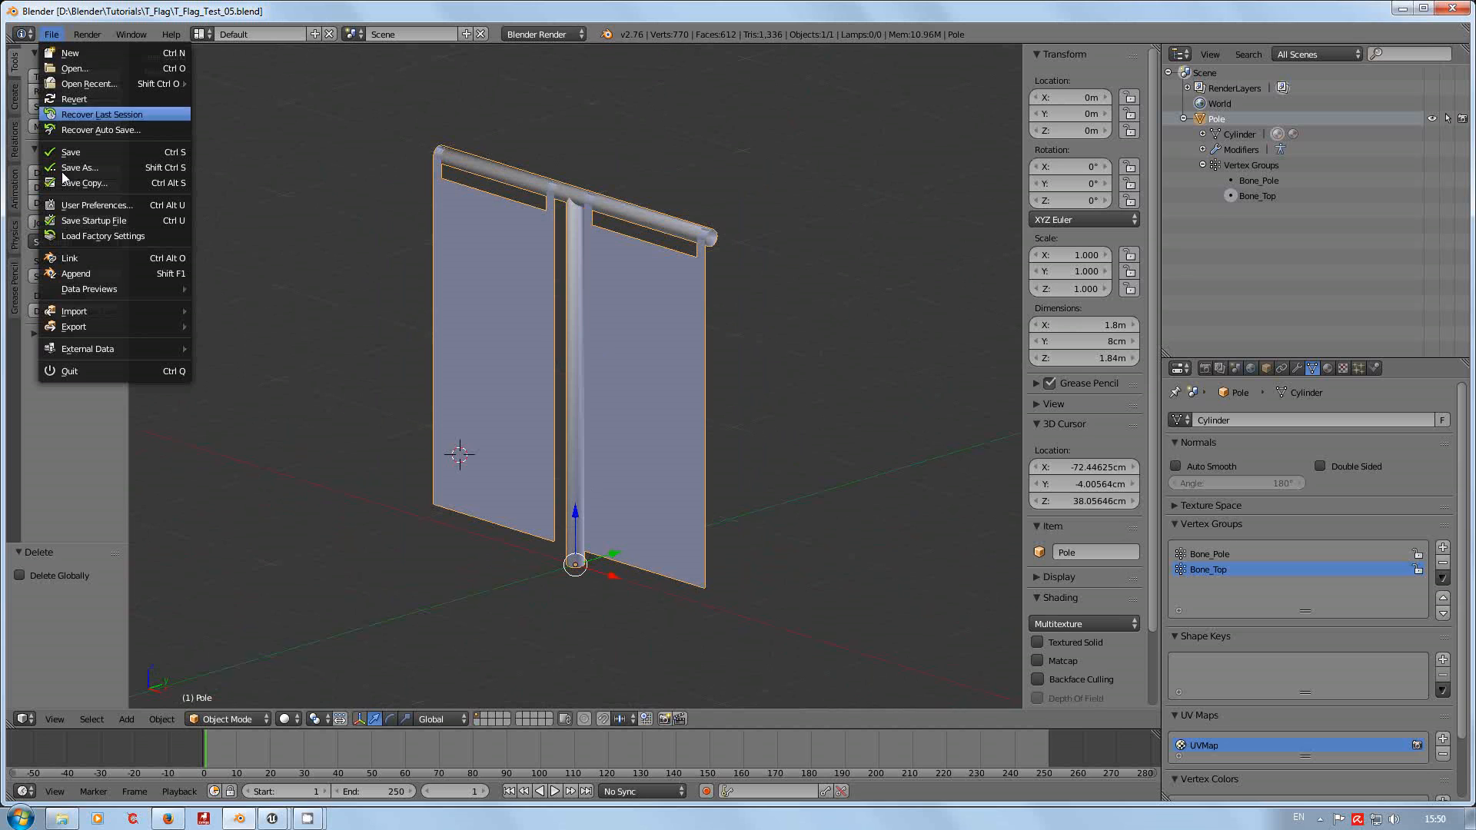
mouse_move(75, 331)
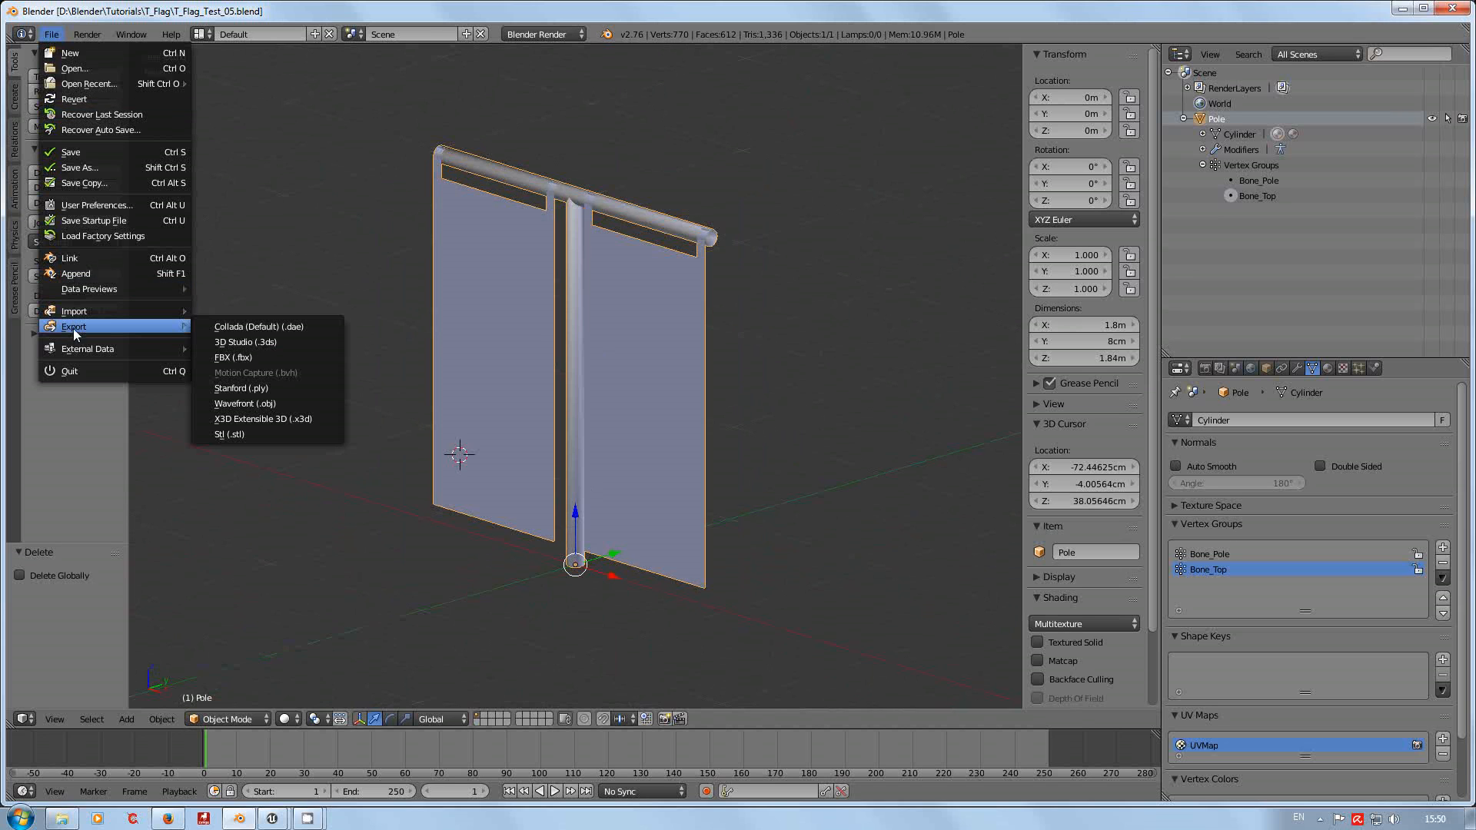
click(286, 361)
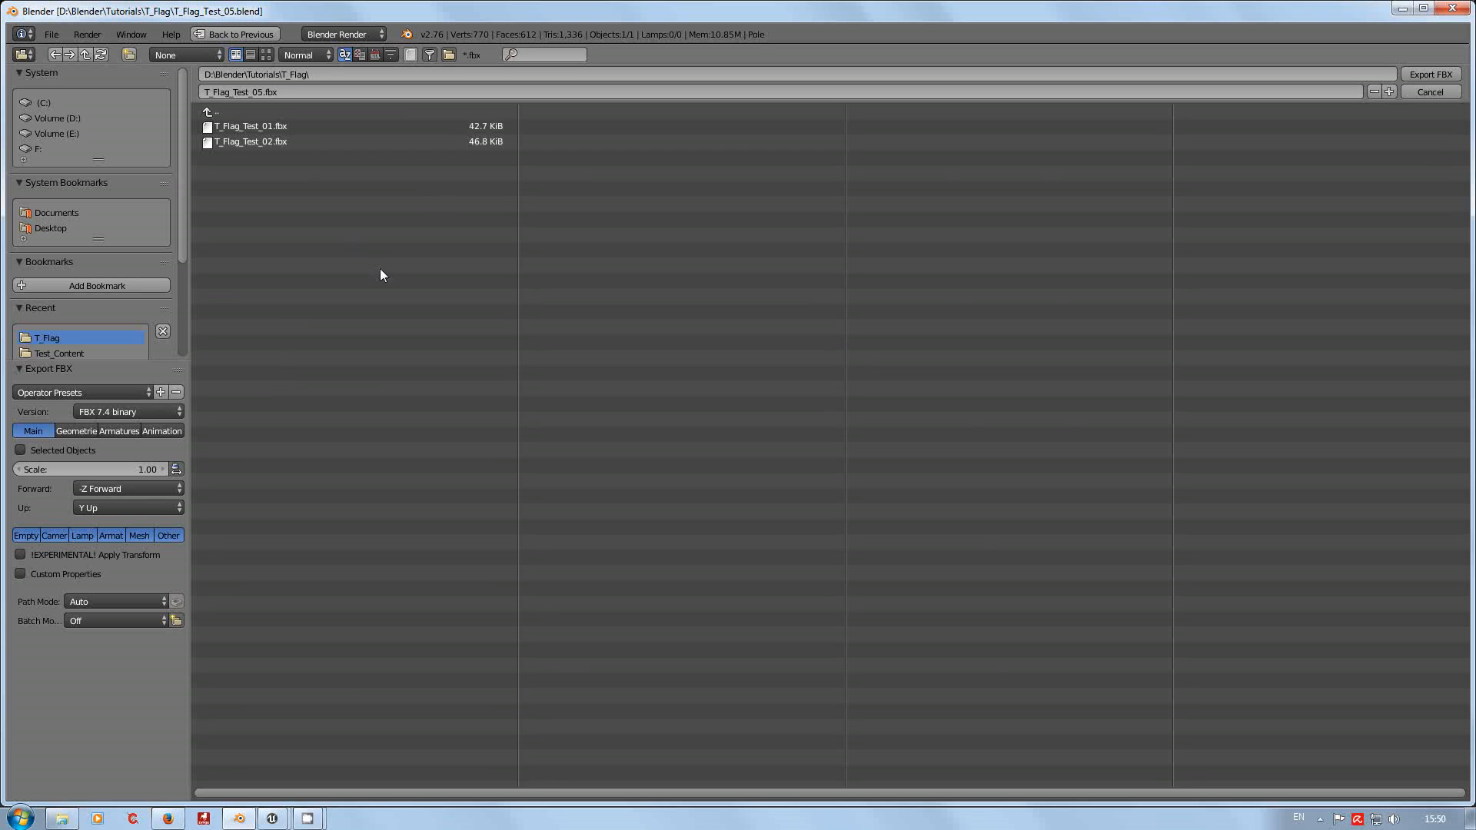
click(80, 432)
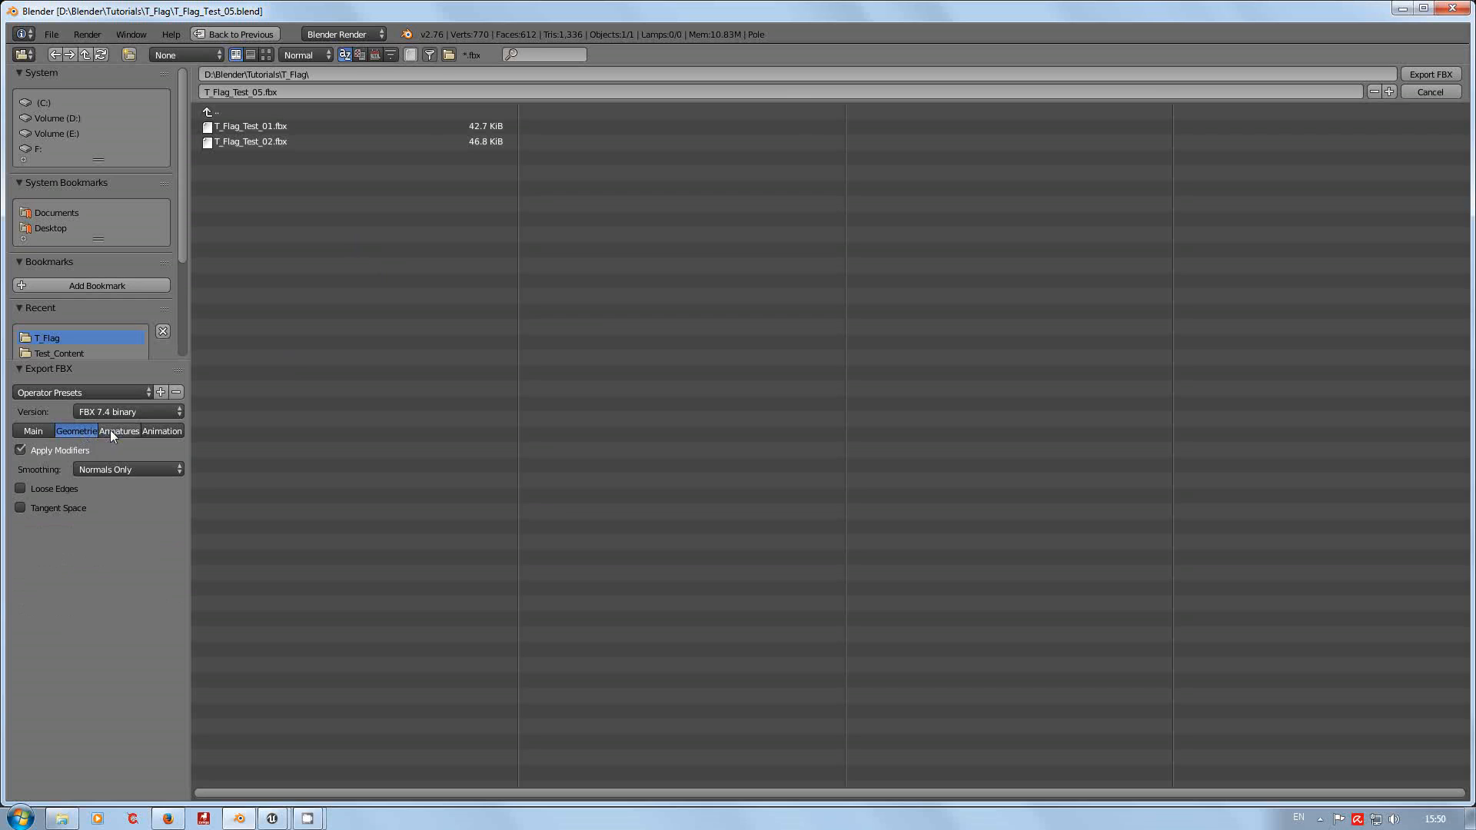
click(111, 430)
click(20, 469)
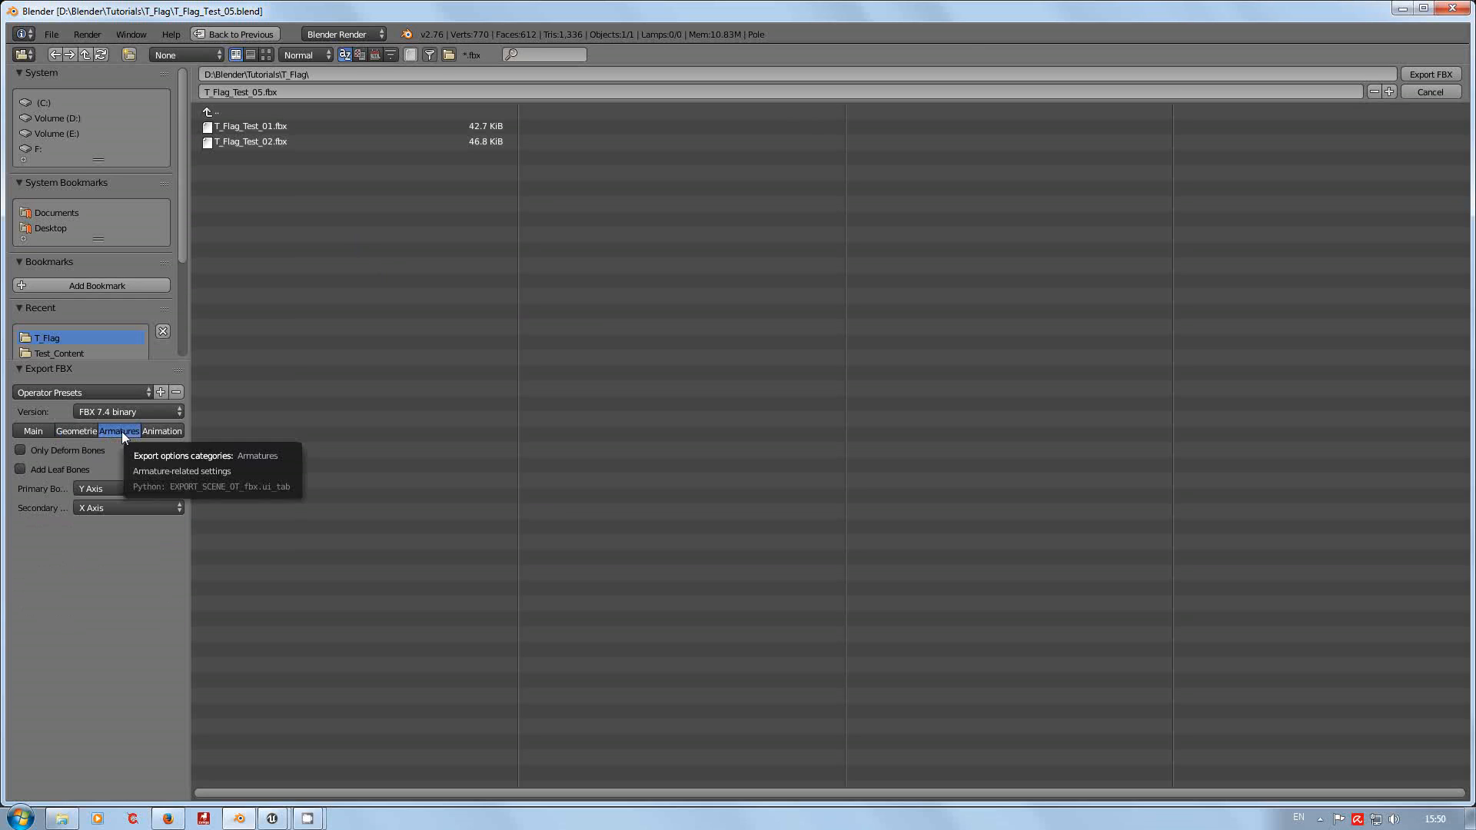
click(47, 434)
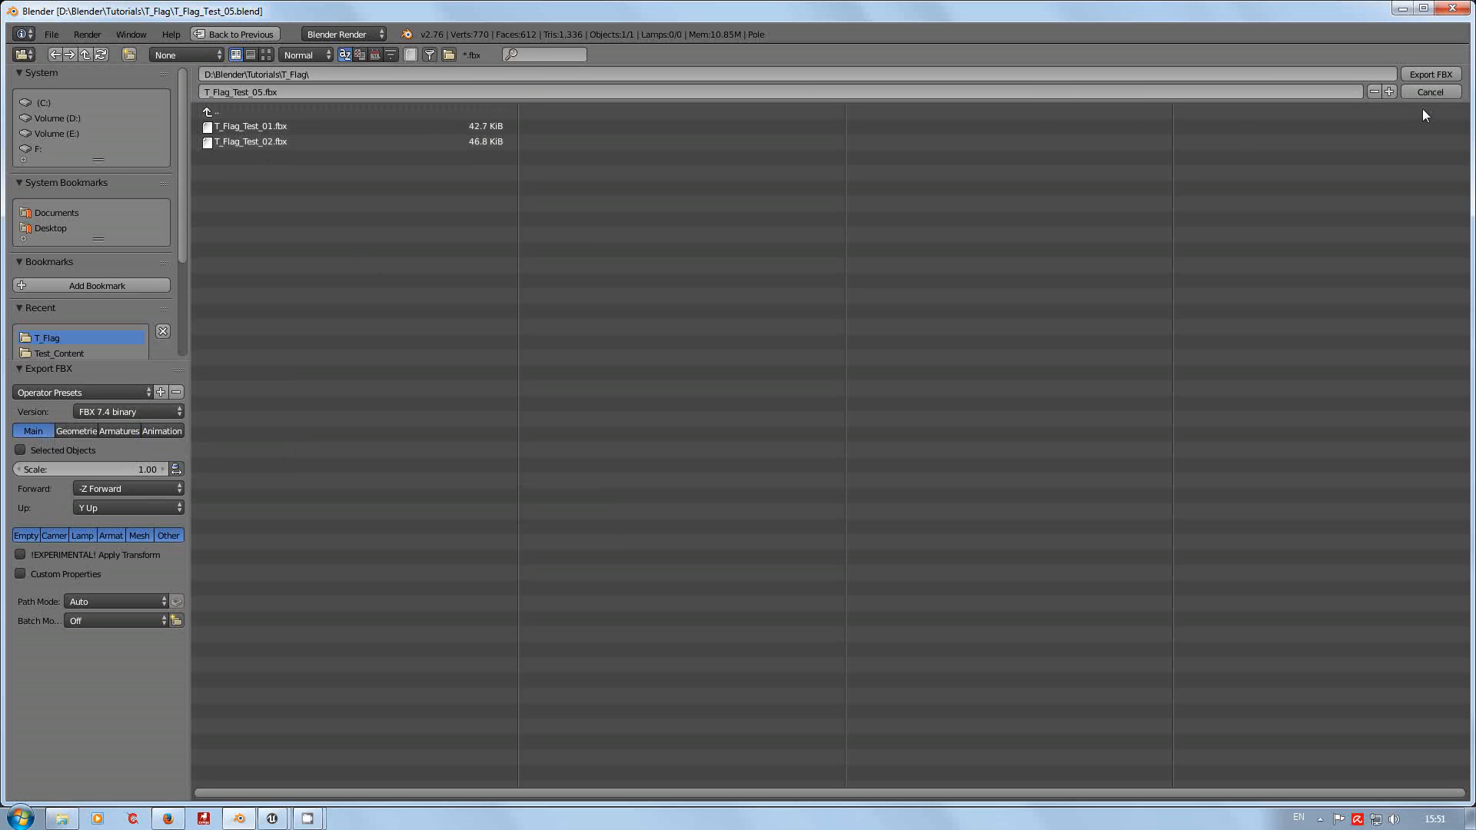
click(1422, 78)
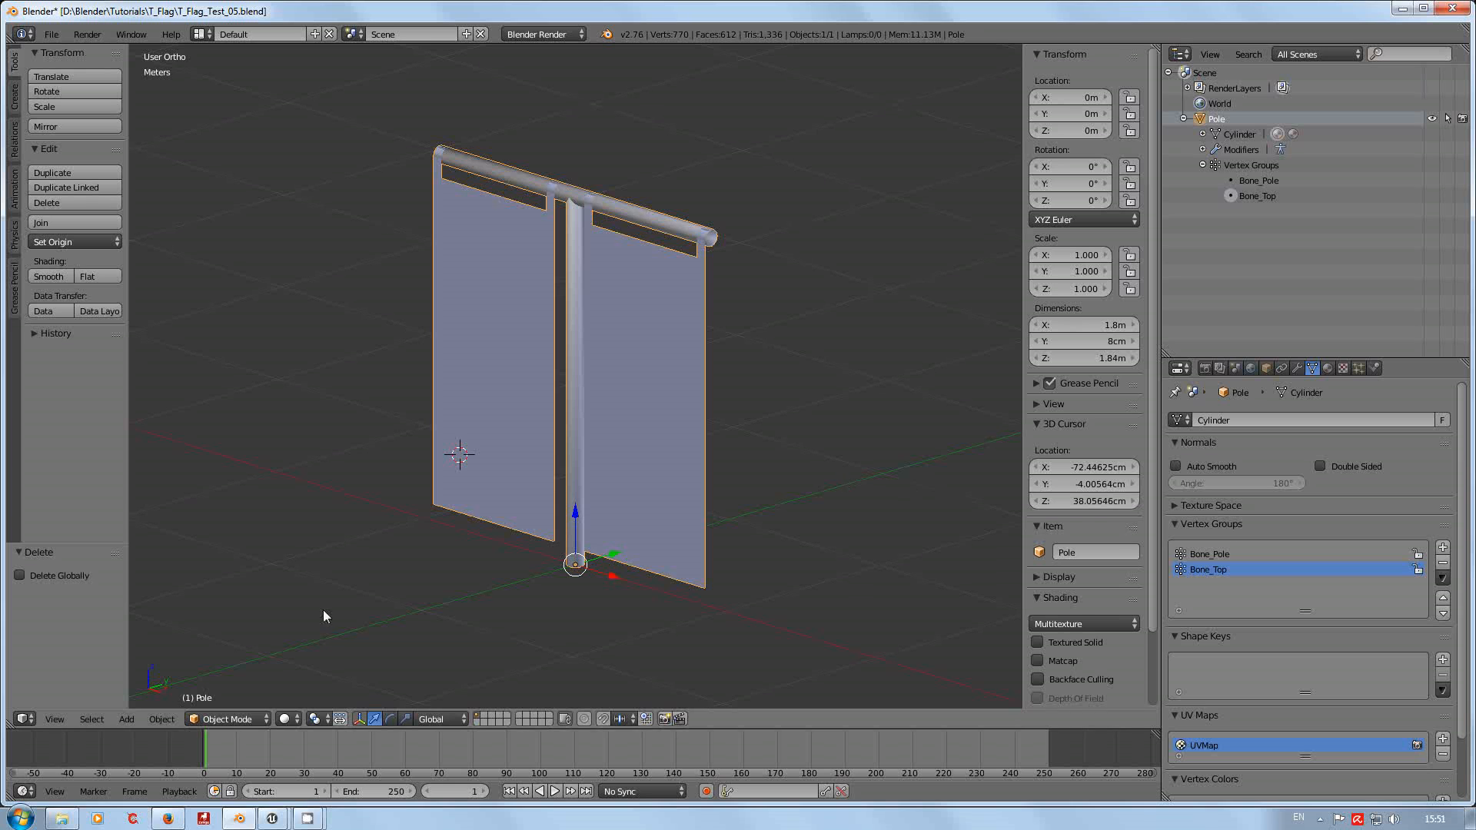
Switch to the Unreal Editor's Content Browser, collapse the Mannequin folder and open the Blender_test folder.
mouse_move(272, 819)
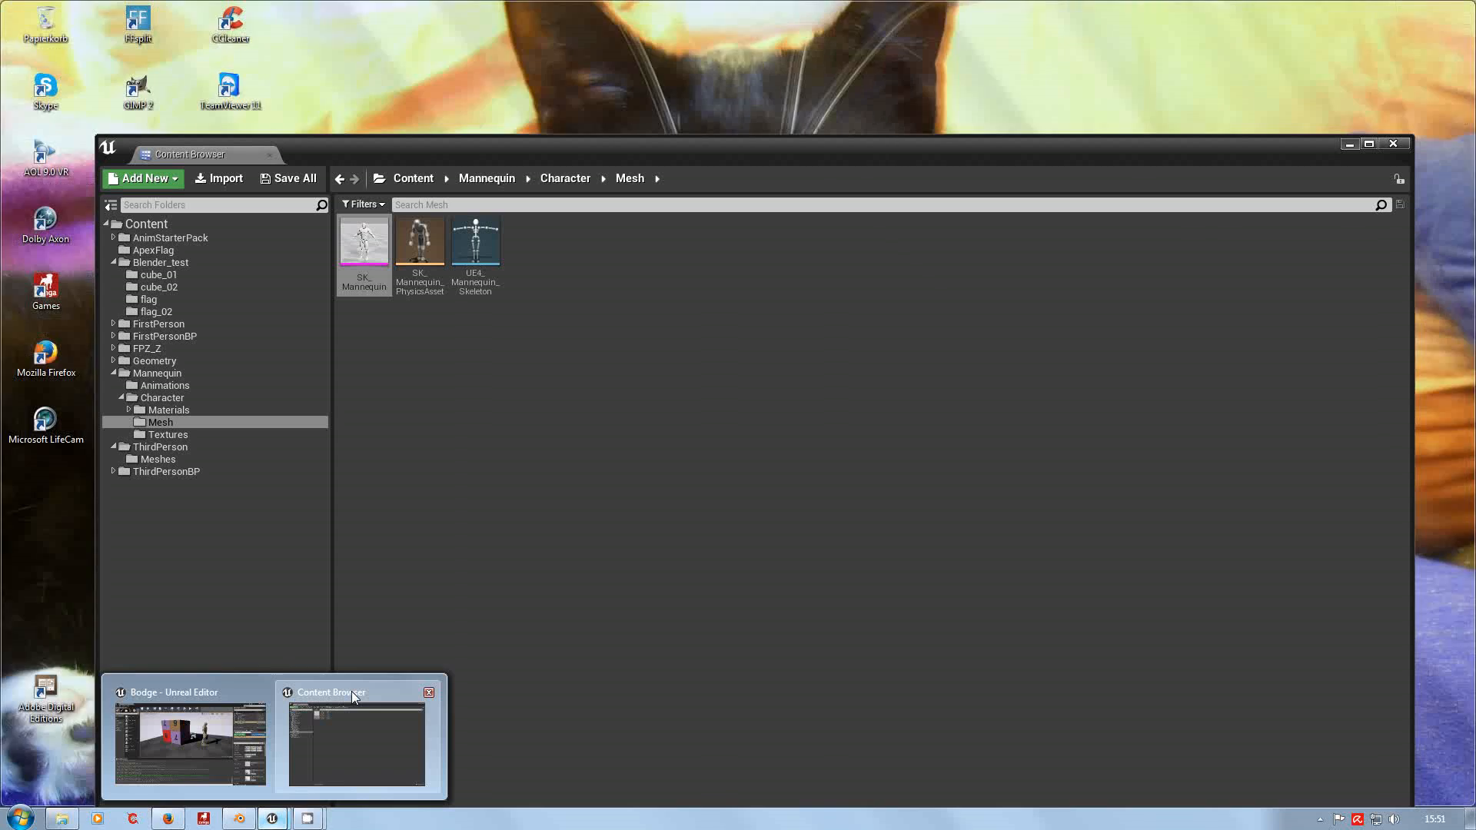
click(352, 690)
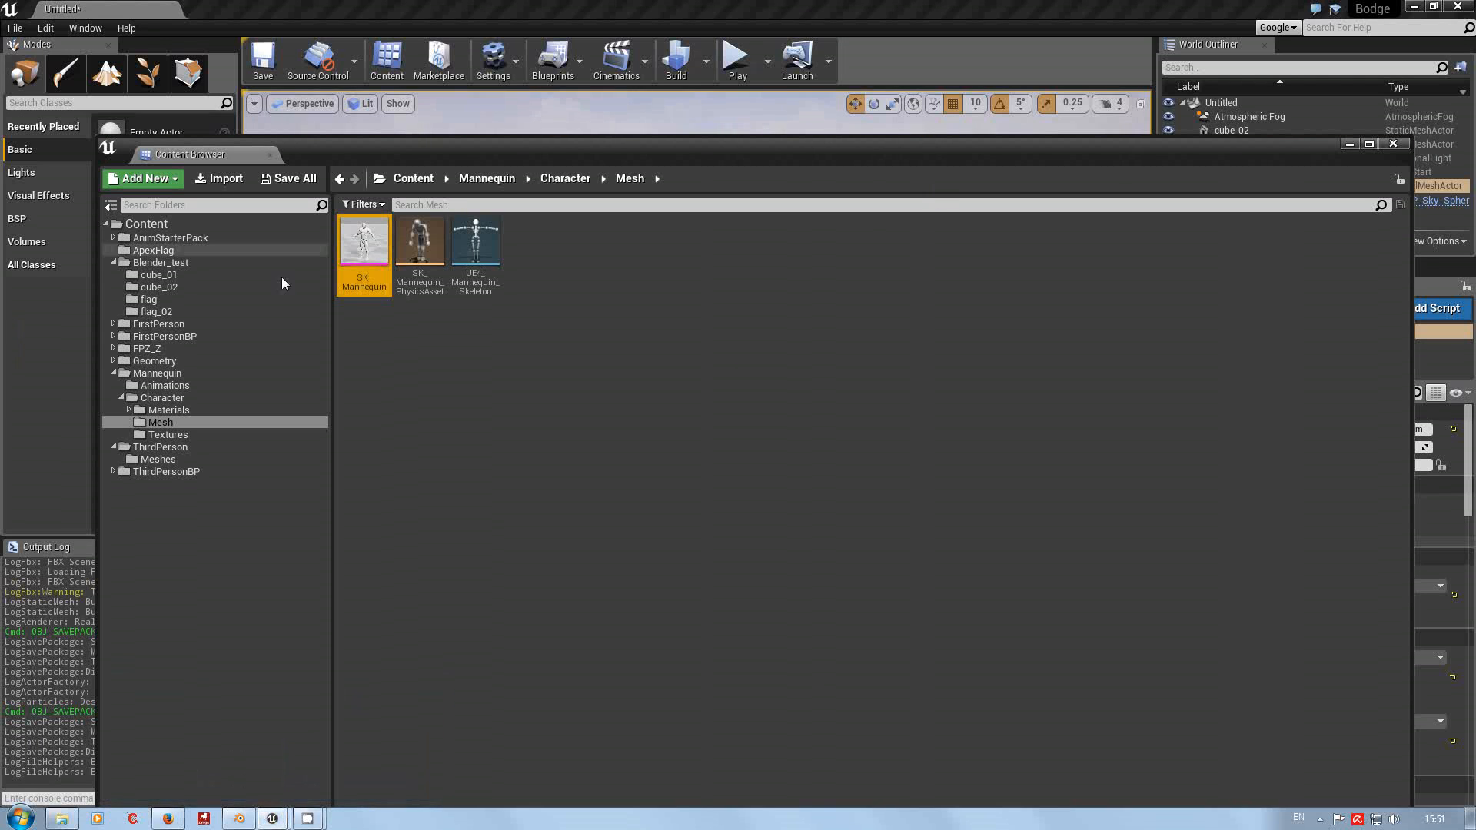
click(113, 373)
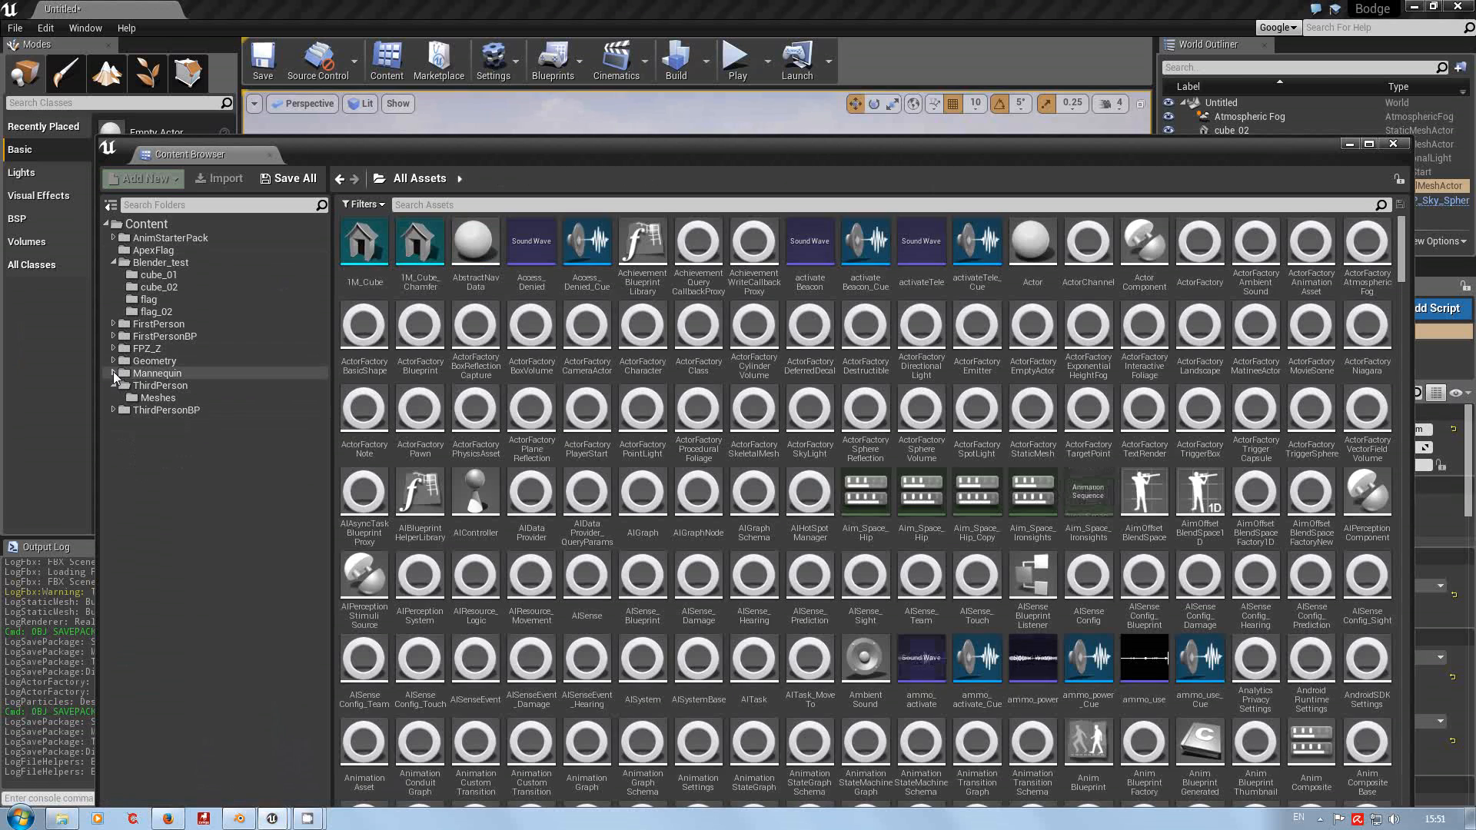
click(181, 264)
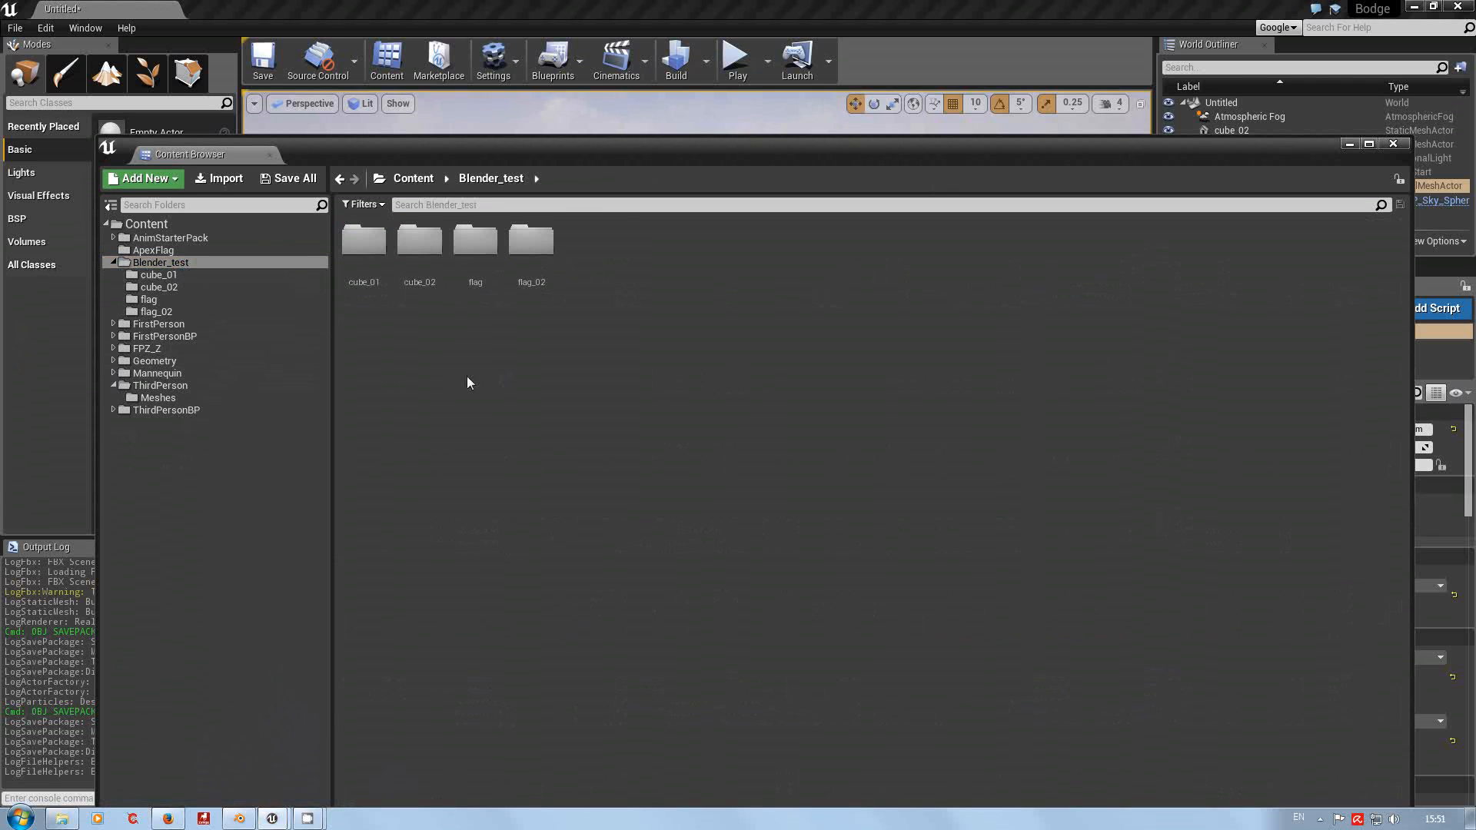
Create a folder named Flag_05 inside Blender_test and open it.
right_click(444, 379)
click(489, 400)
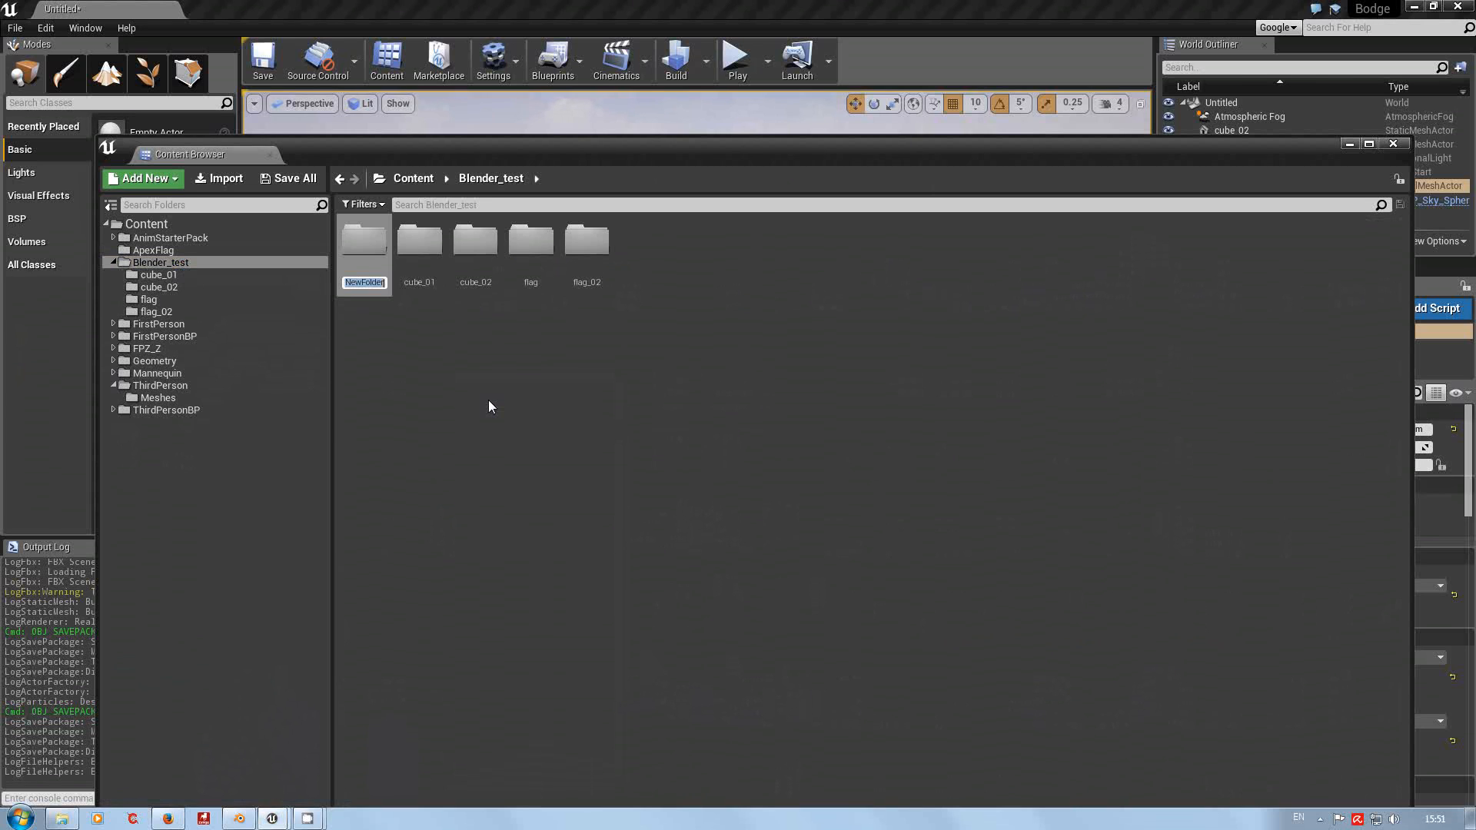
text(Flag_05)
key(Return)
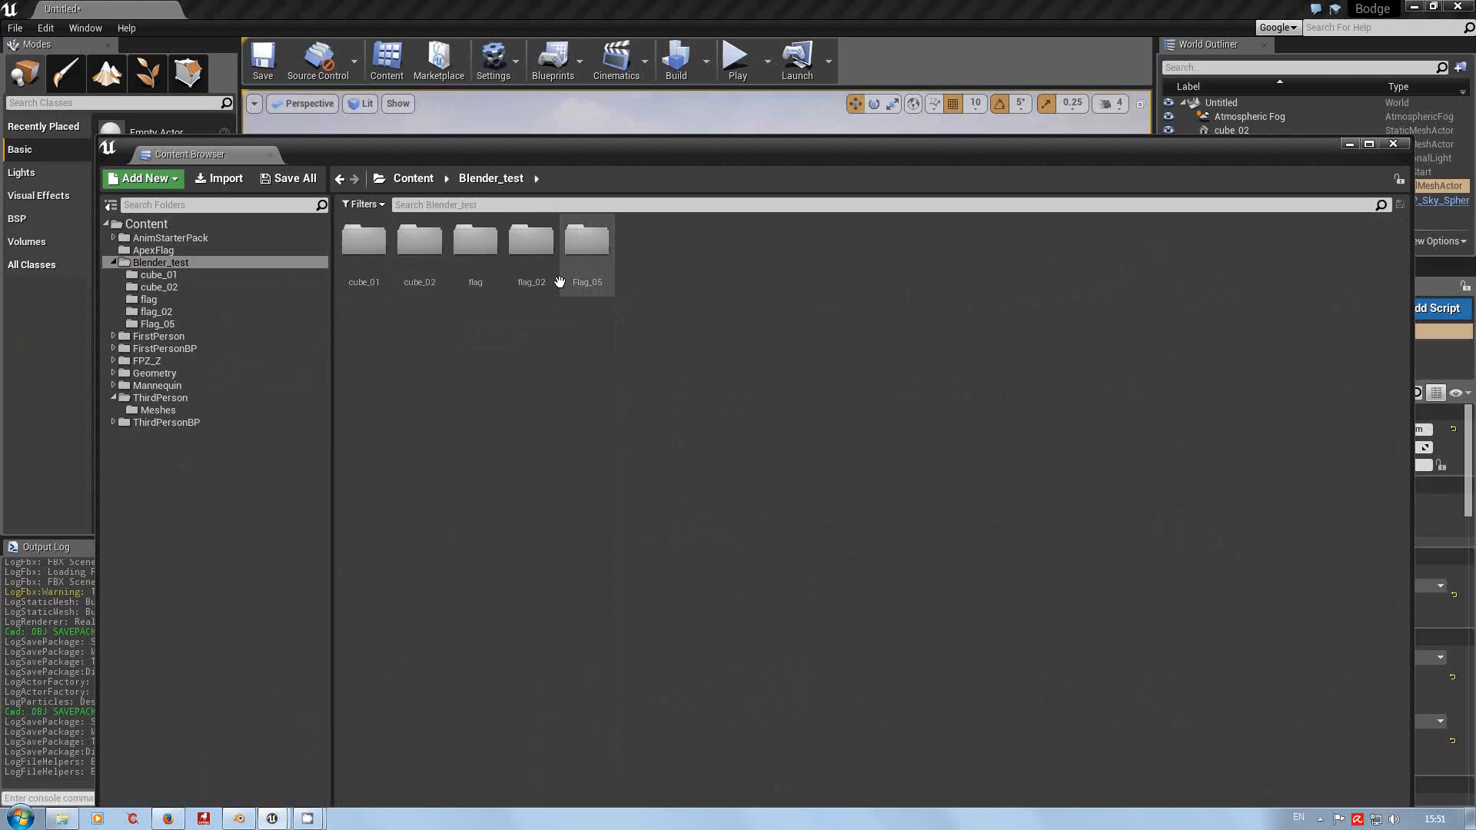
click(589, 244)
double_click(589, 244)
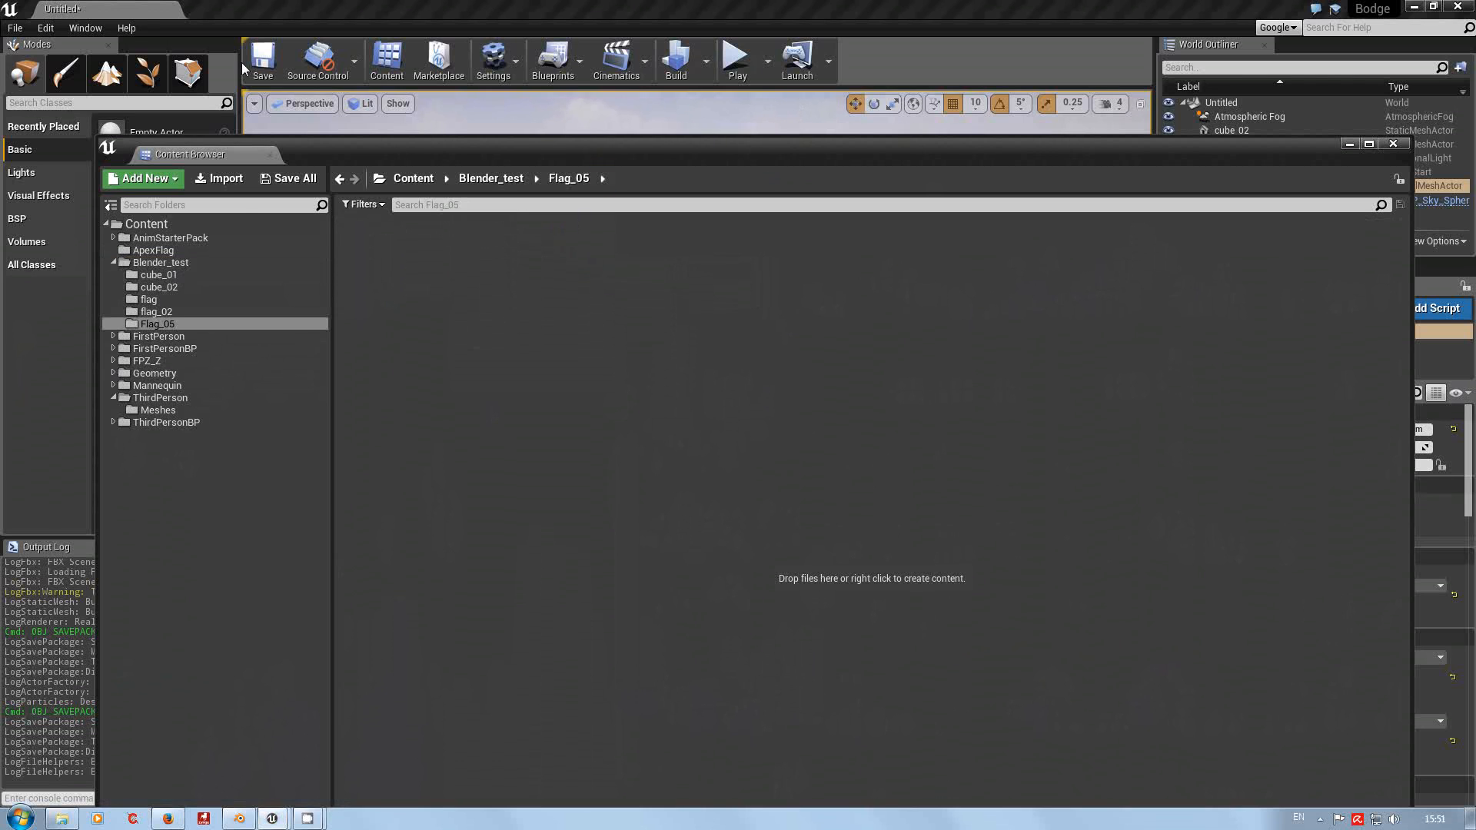
Check the Unreal Editor's version information and close the About window.
click(126, 28)
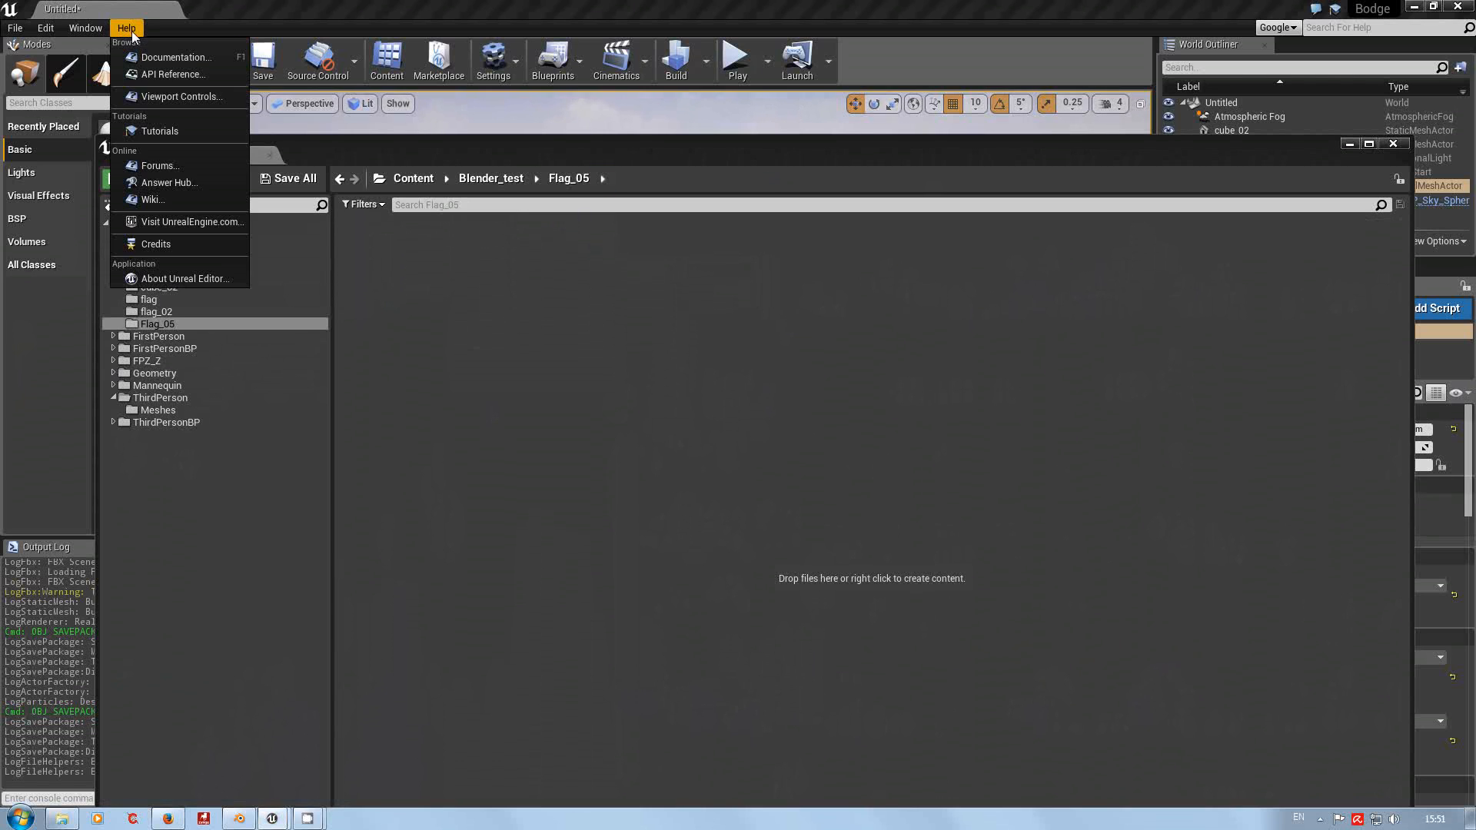
click(205, 279)
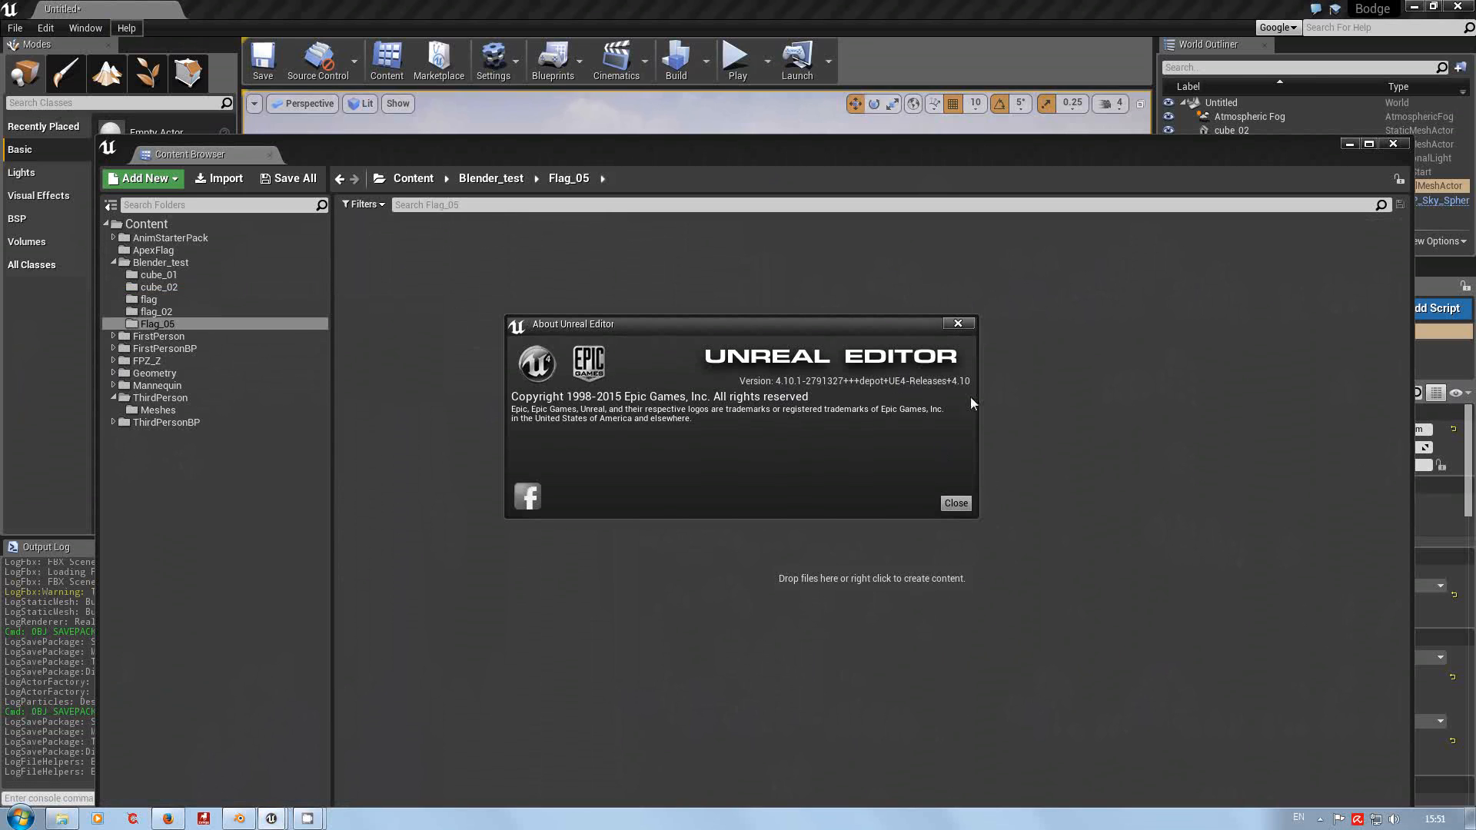
click(970, 323)
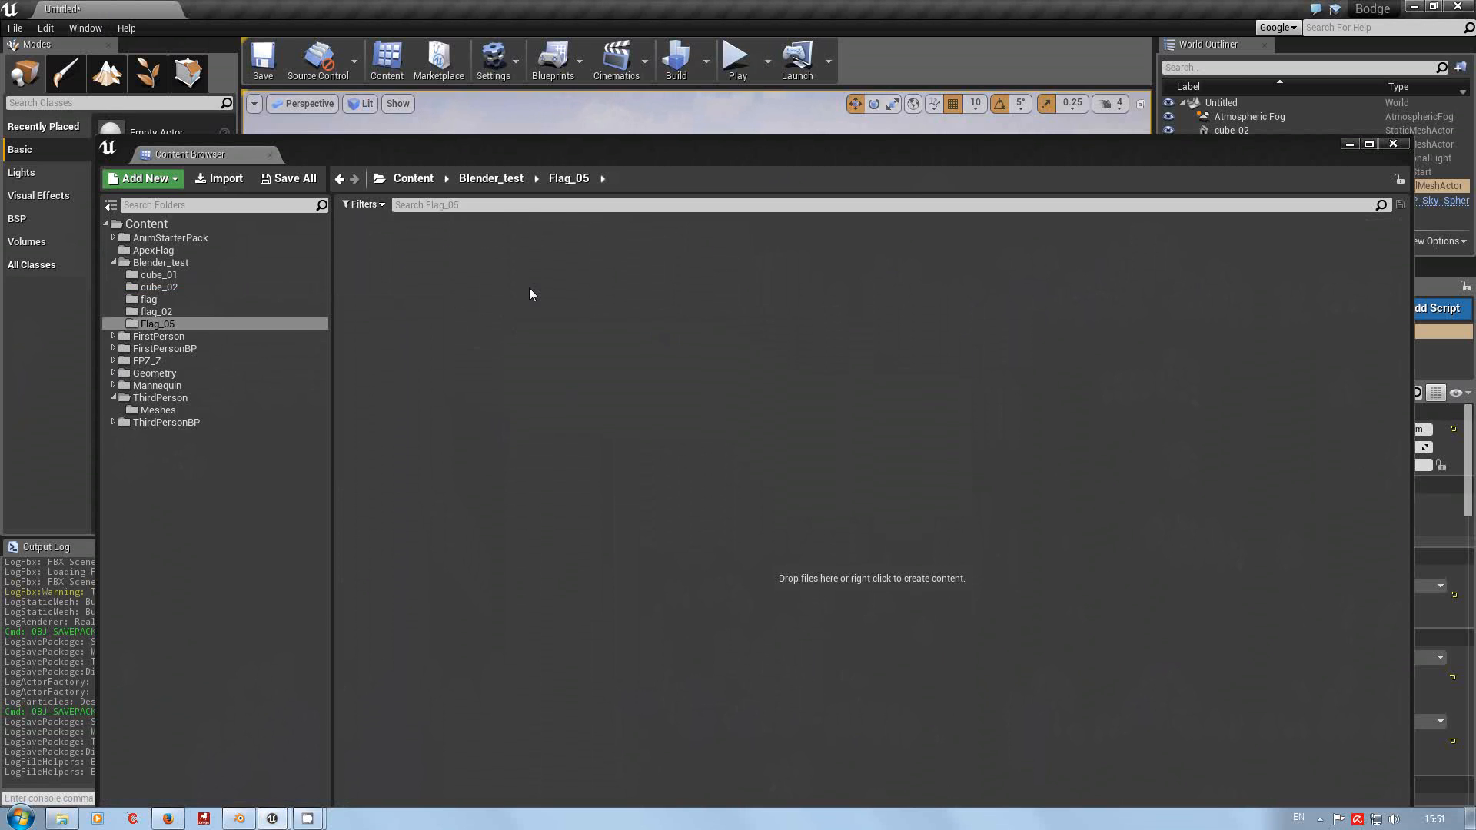
Start an asset import into Flag_05 and choose T_Flag_Test_05.fbx from the Tutorials/T_Flag folder.
right_click(421, 272)
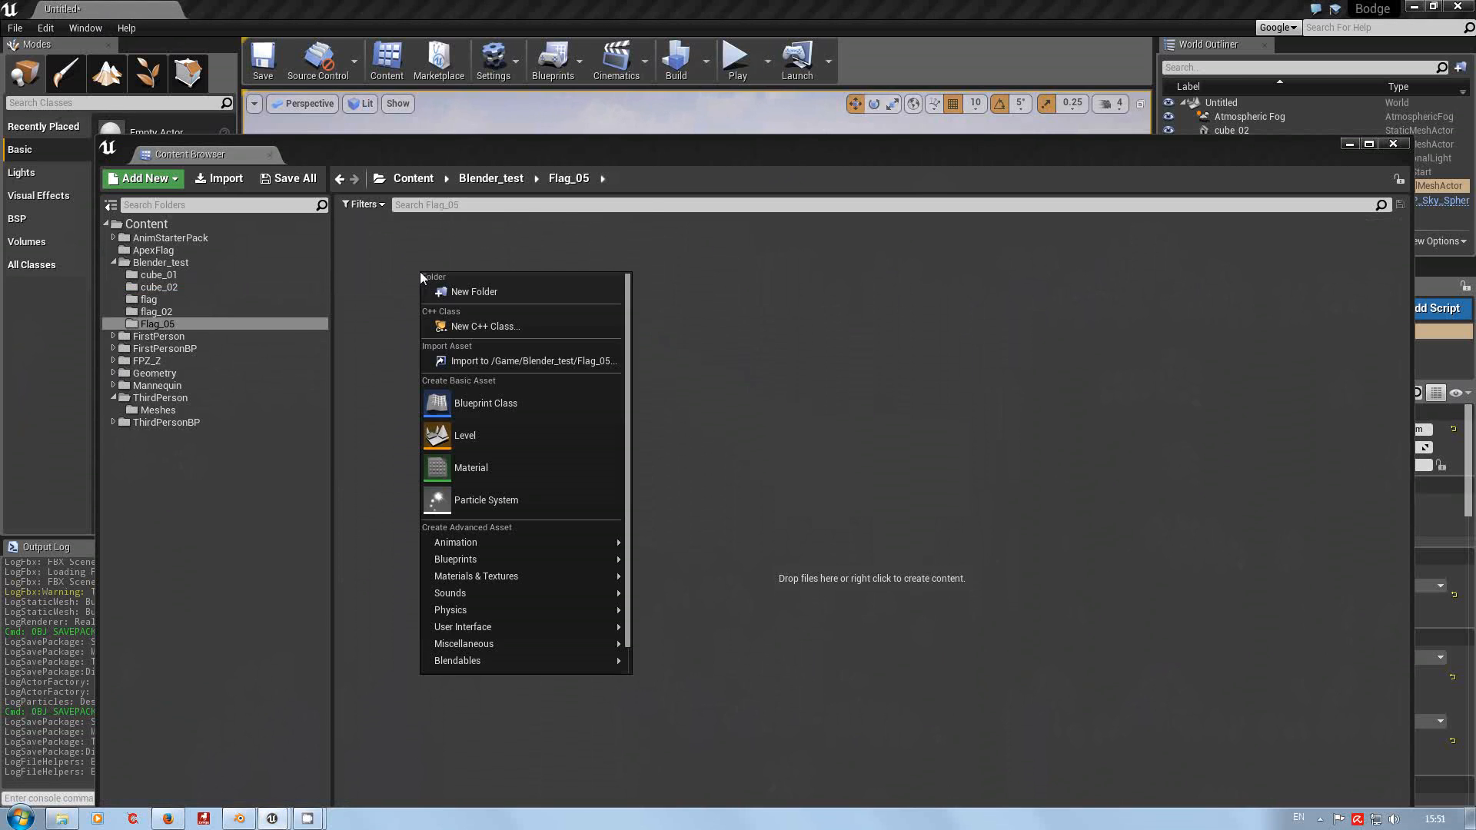
click(482, 363)
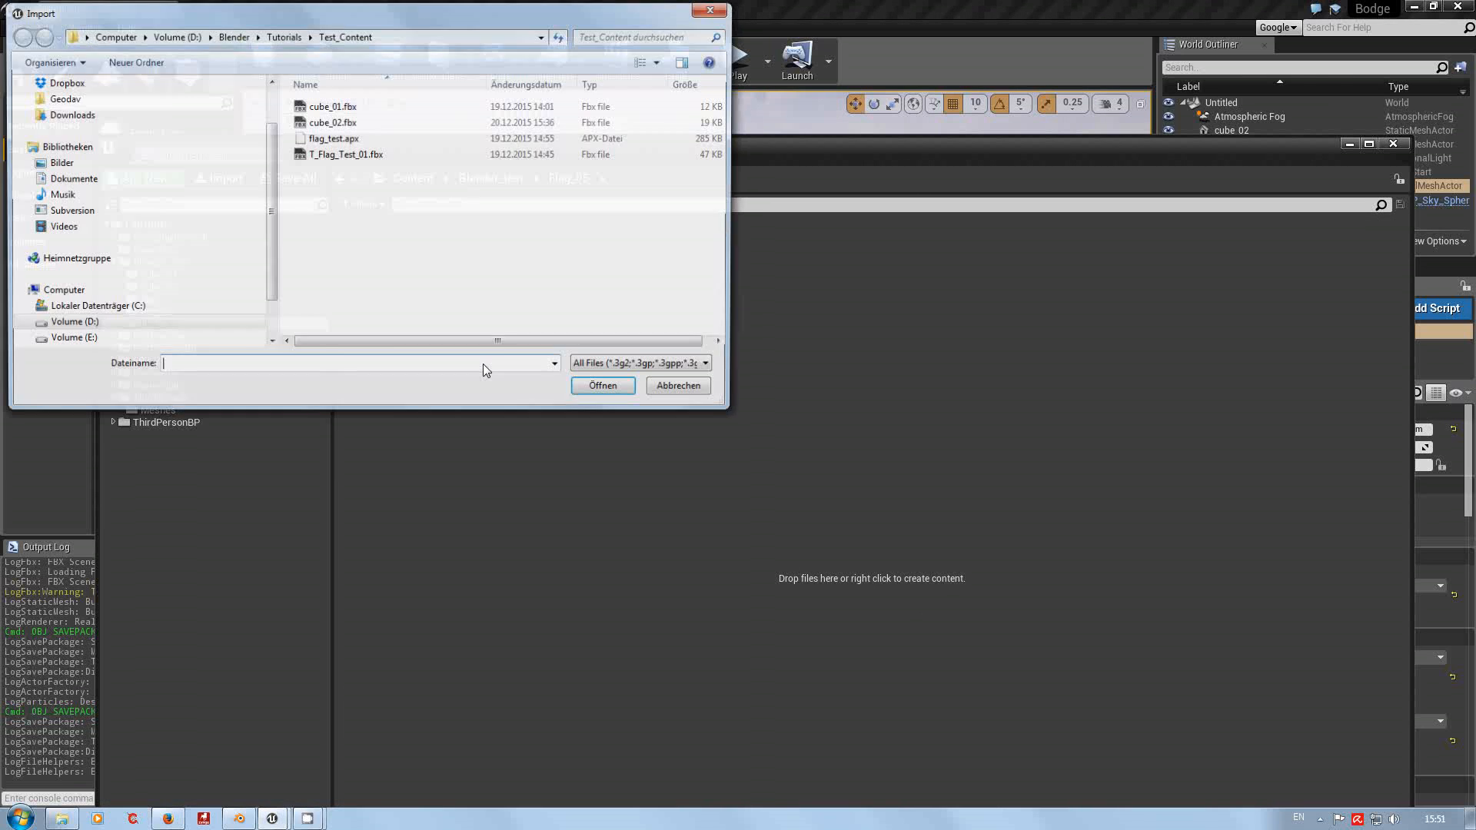
click(345, 156)
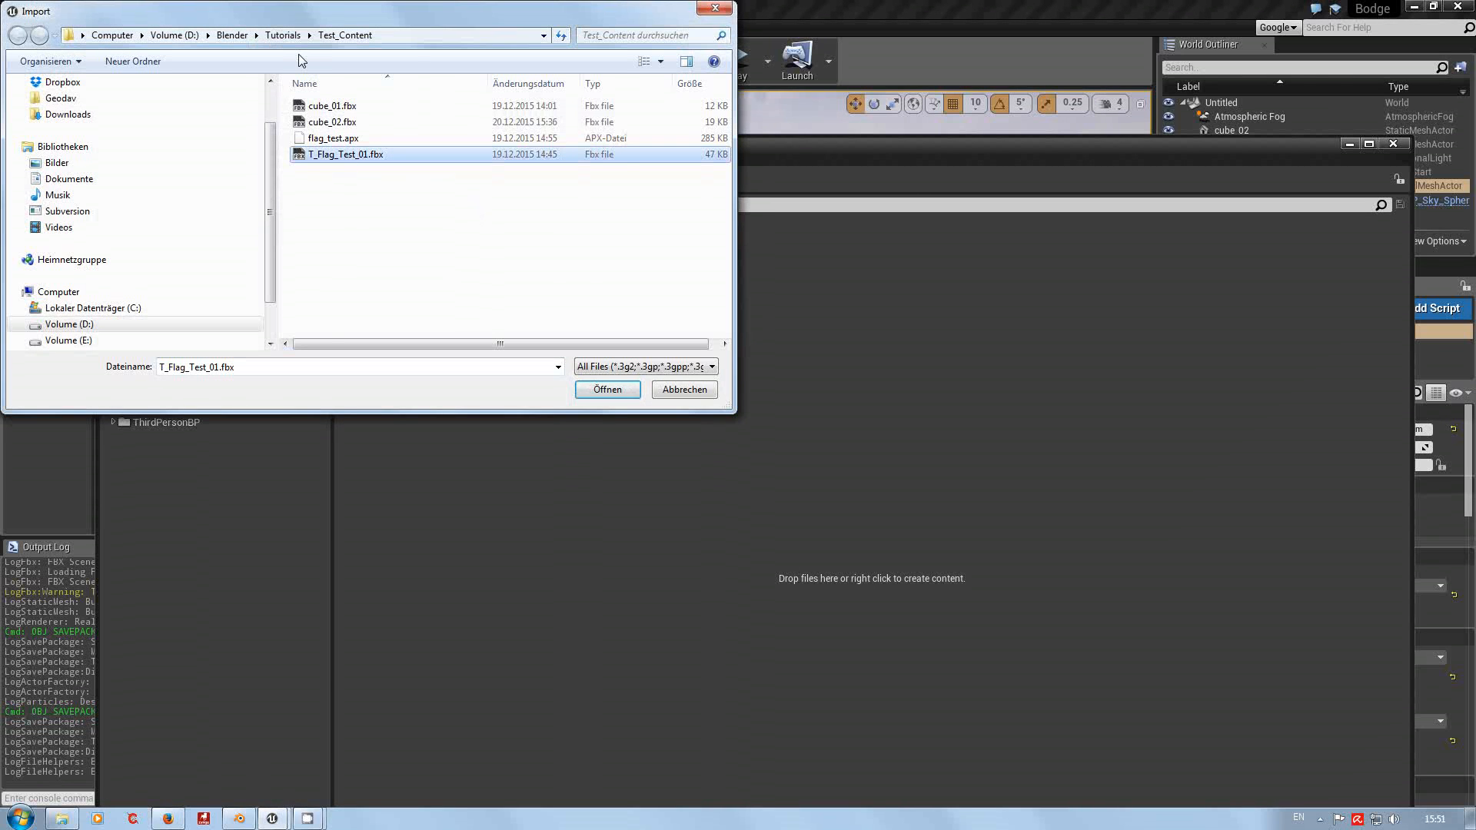
click(283, 35)
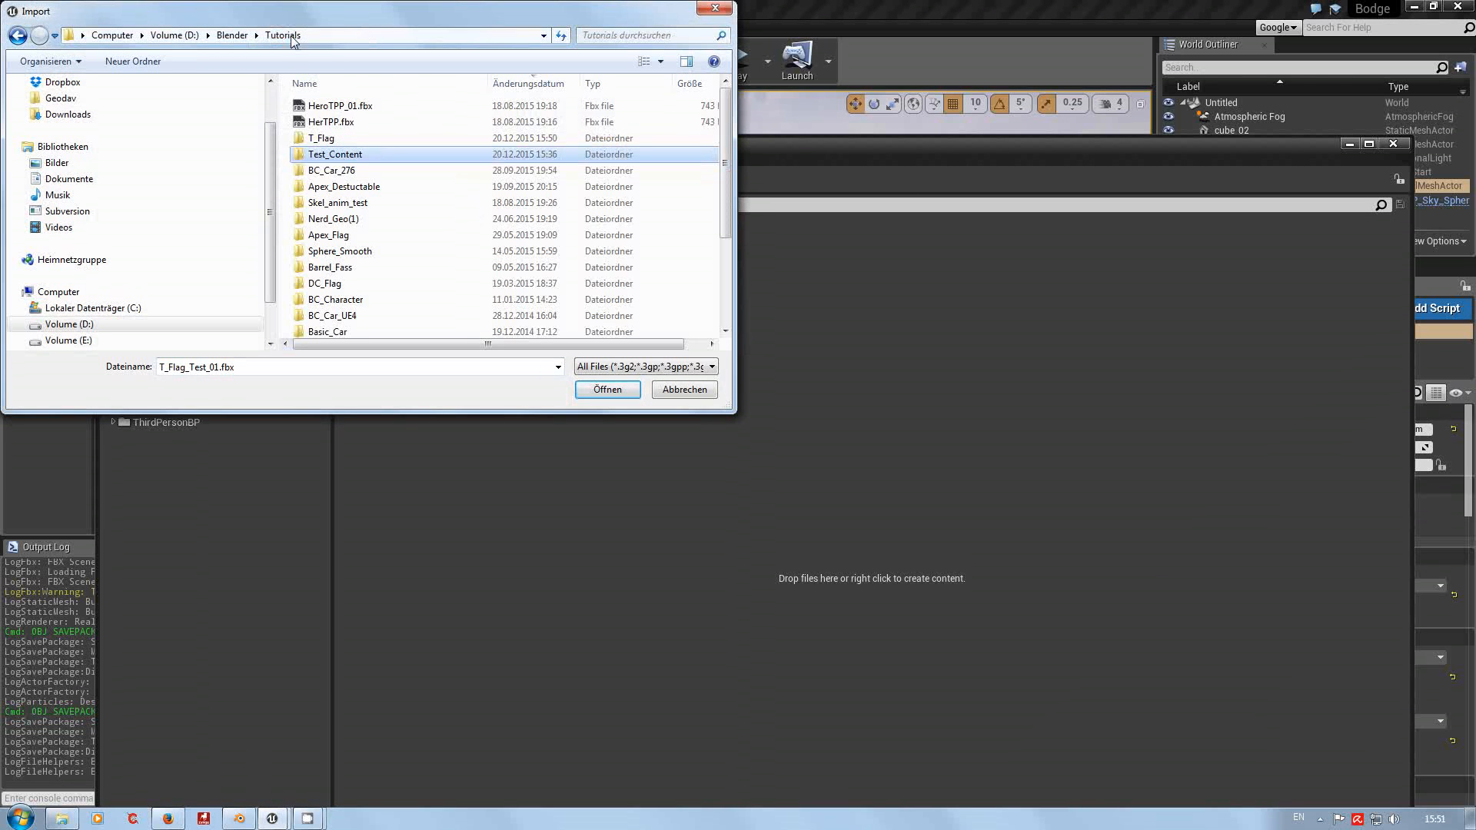
double_click(336, 141)
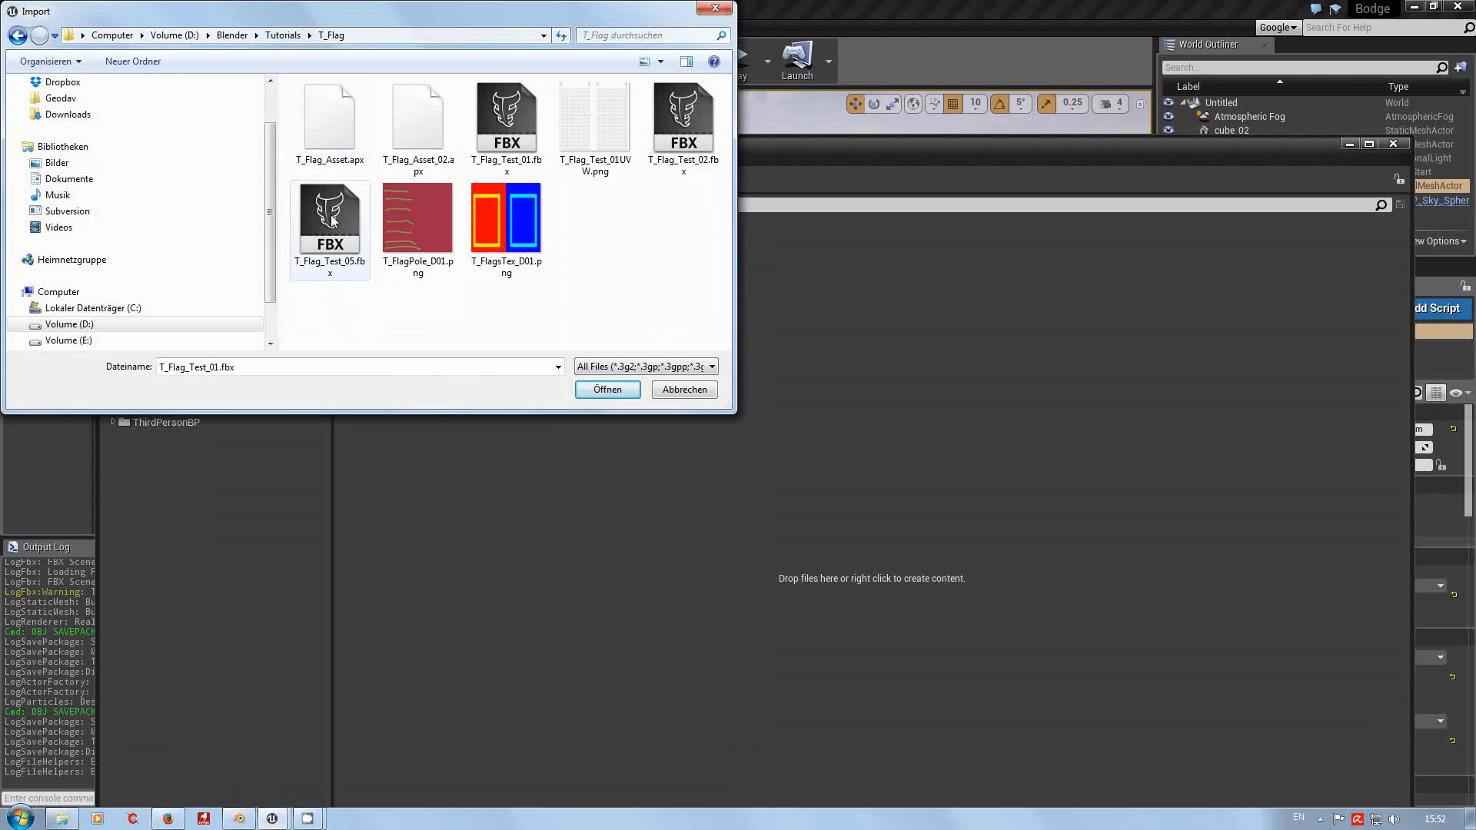
click(329, 246)
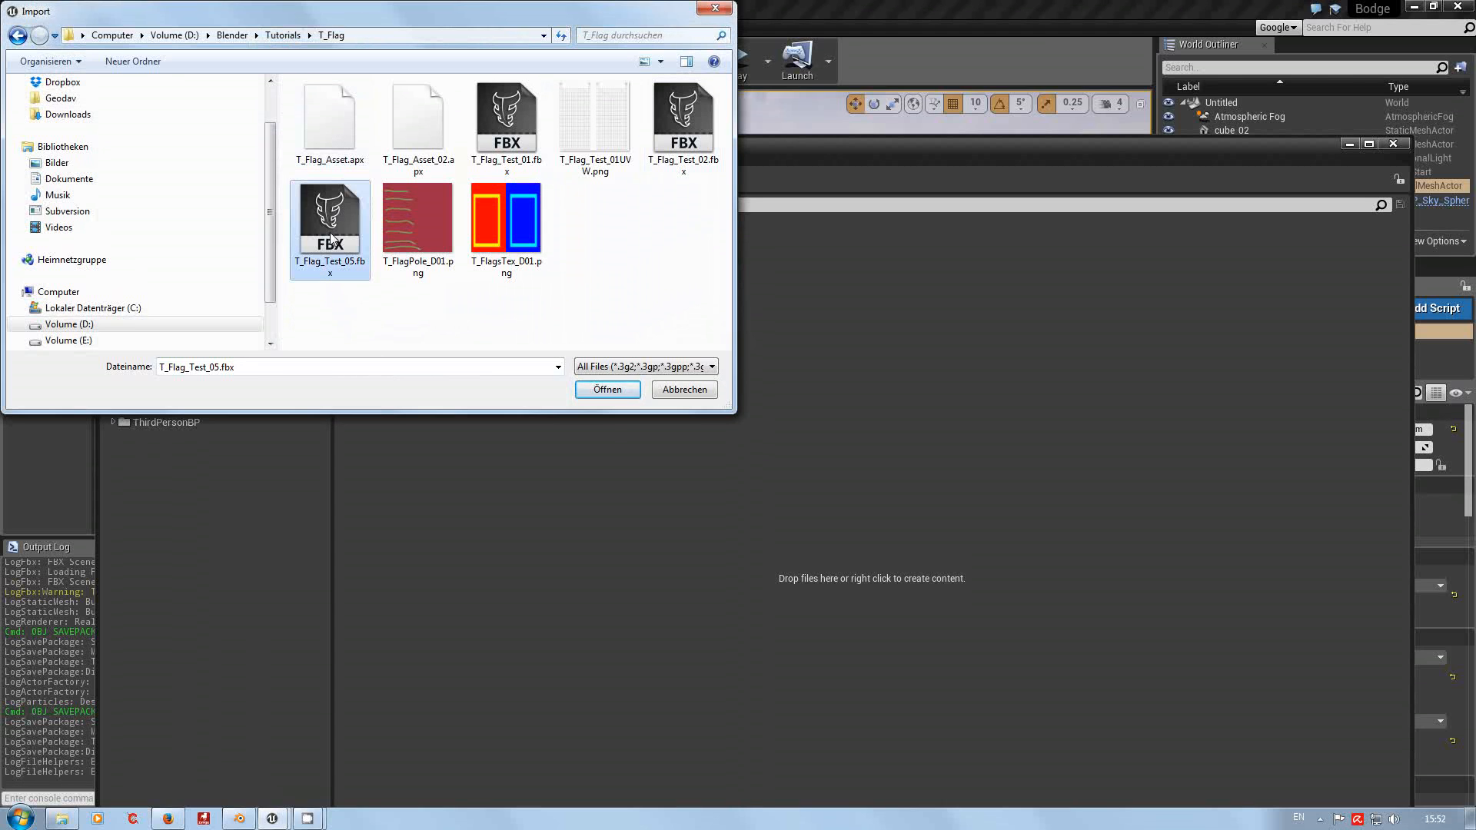
click(602, 389)
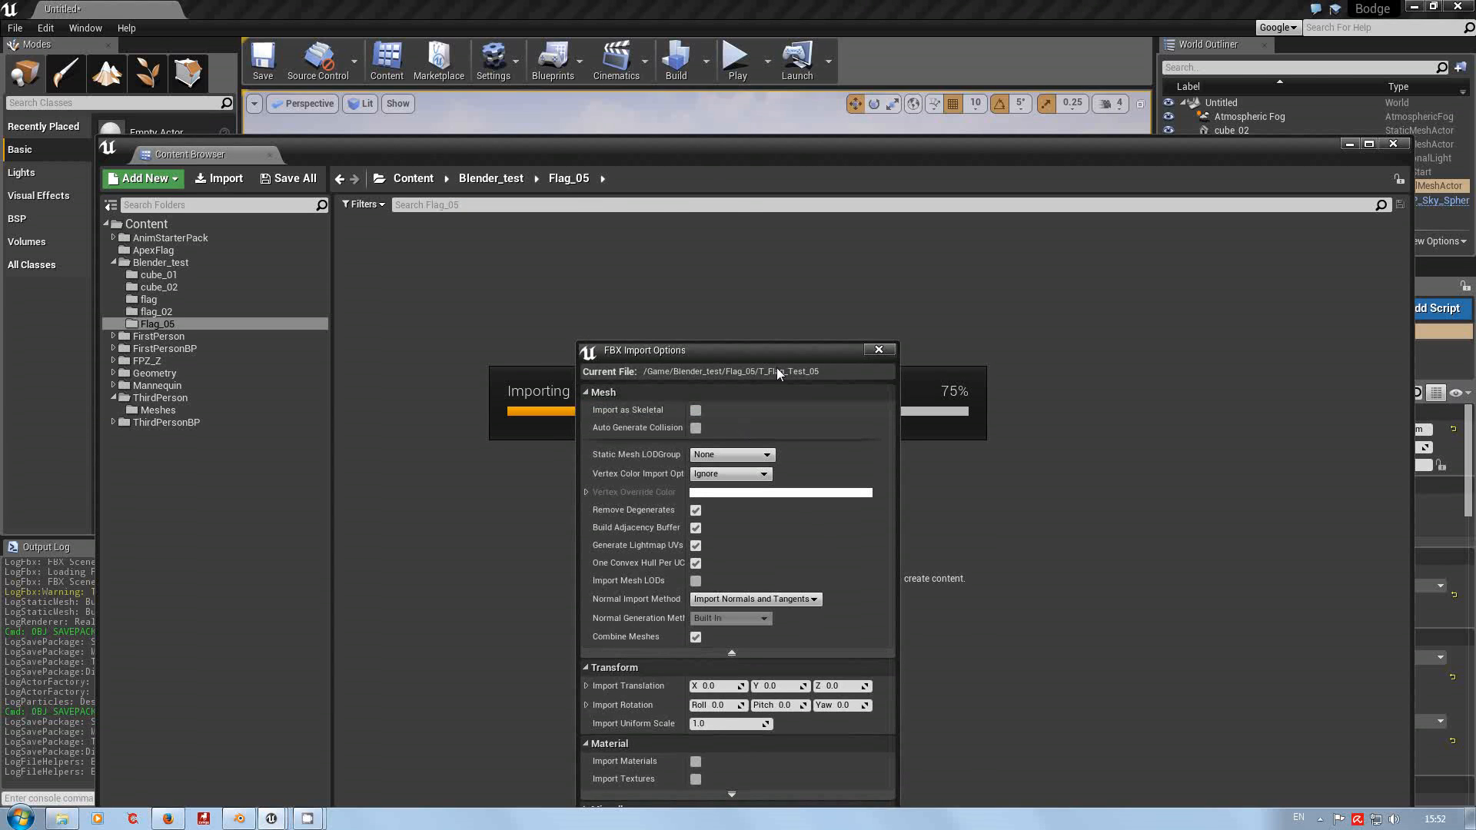
Import the whole flag FBX as a static mesh with Import Materials and Import Textures enabled, and move the Content Browser window aside.
drag(782, 352, 828, 216)
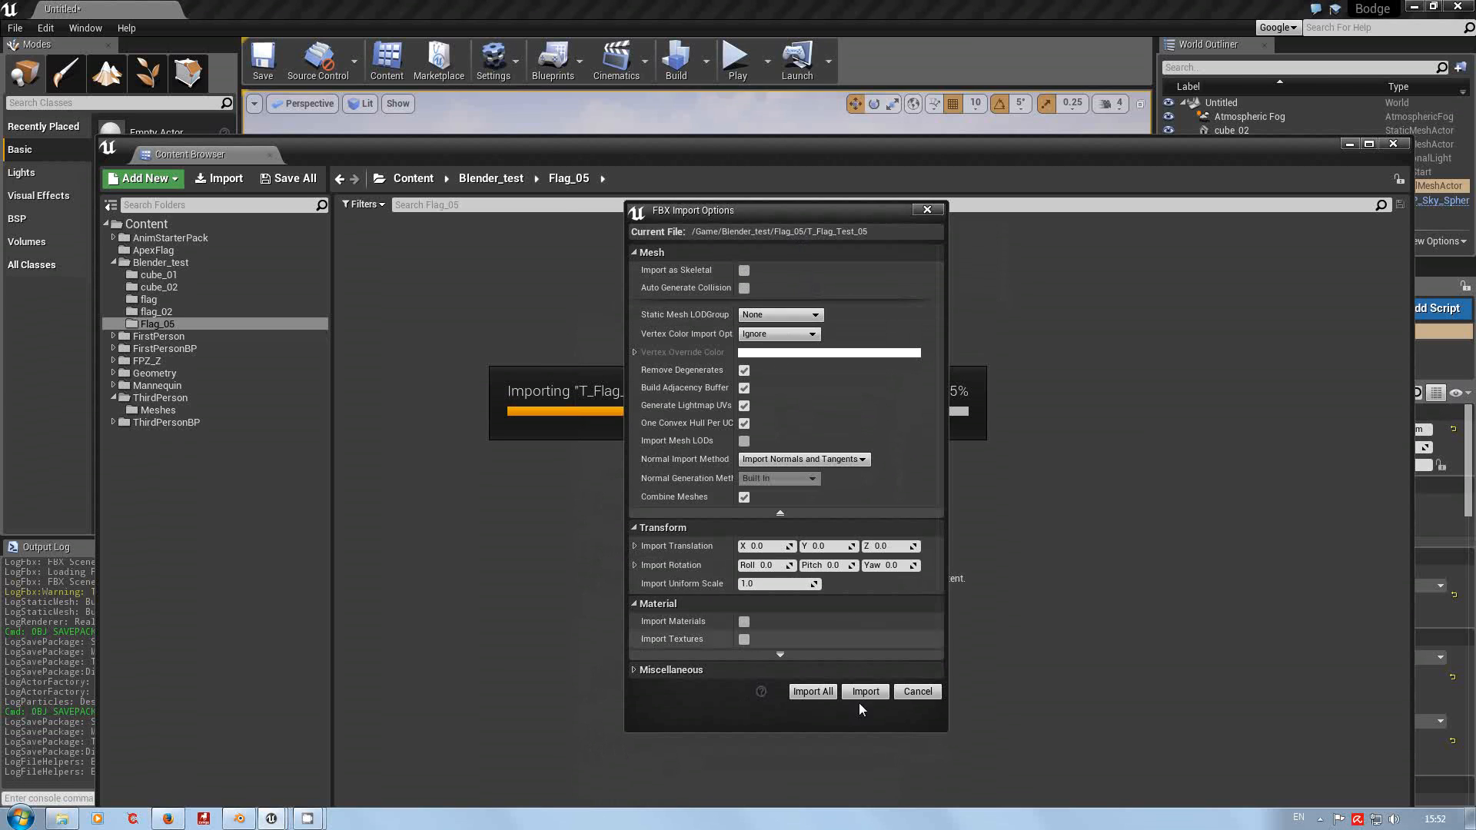
click(744, 621)
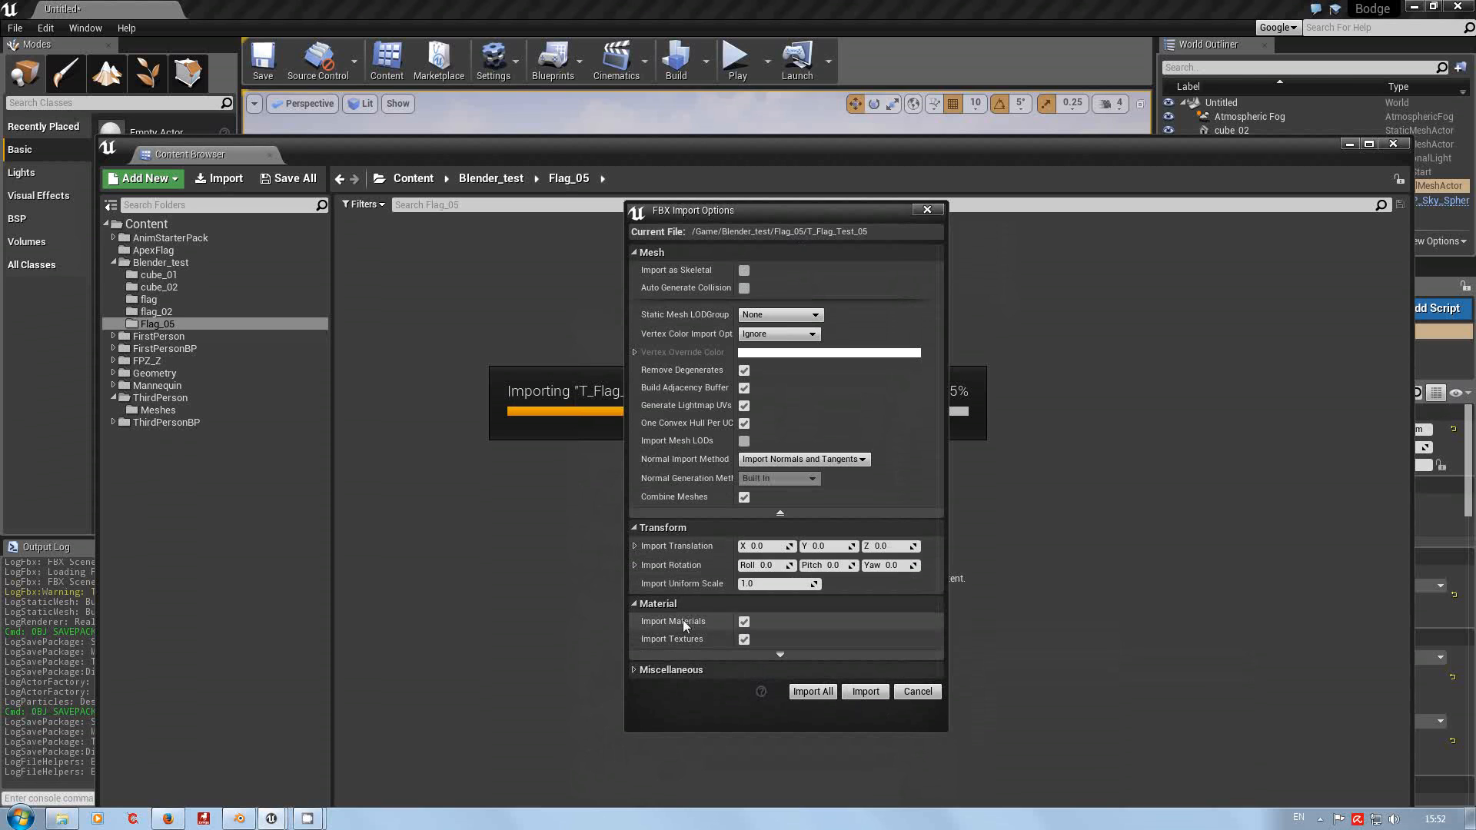
click(820, 691)
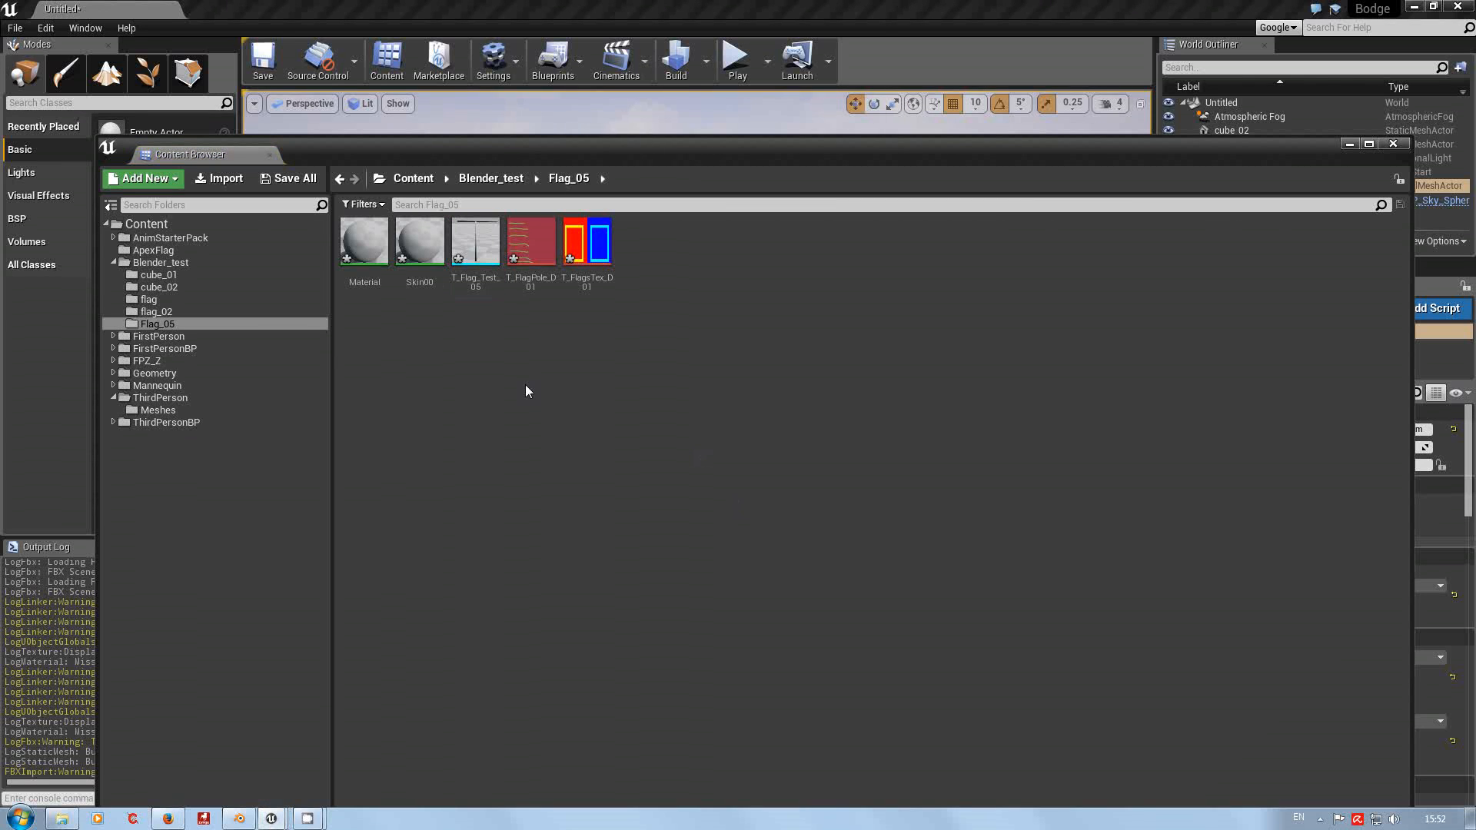
drag(746, 154, 862, 209)
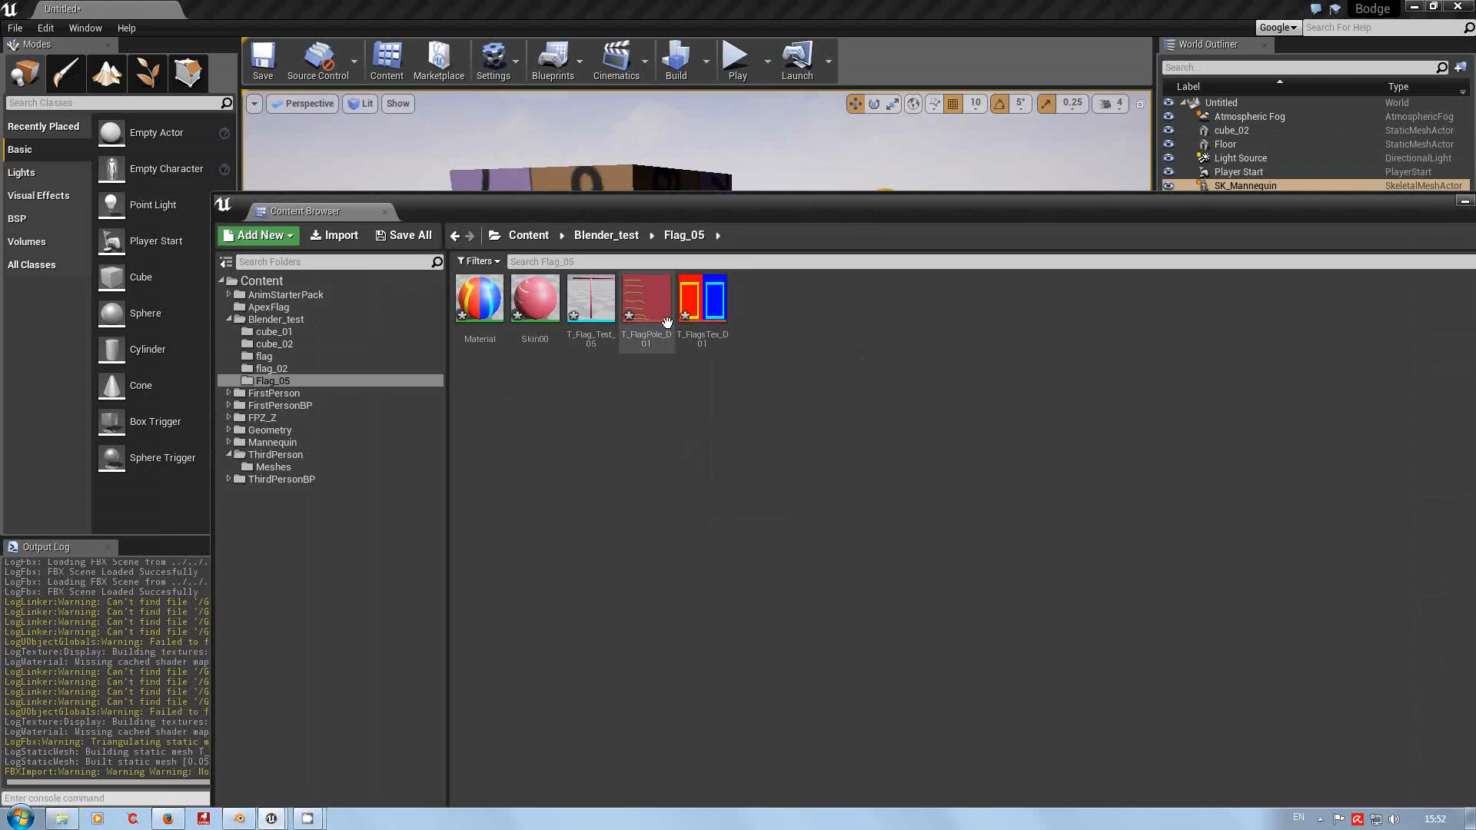
In the Skin00 material, place the Texture Sample node just before the main material node, save the material and close its editor.
double_click(531, 298)
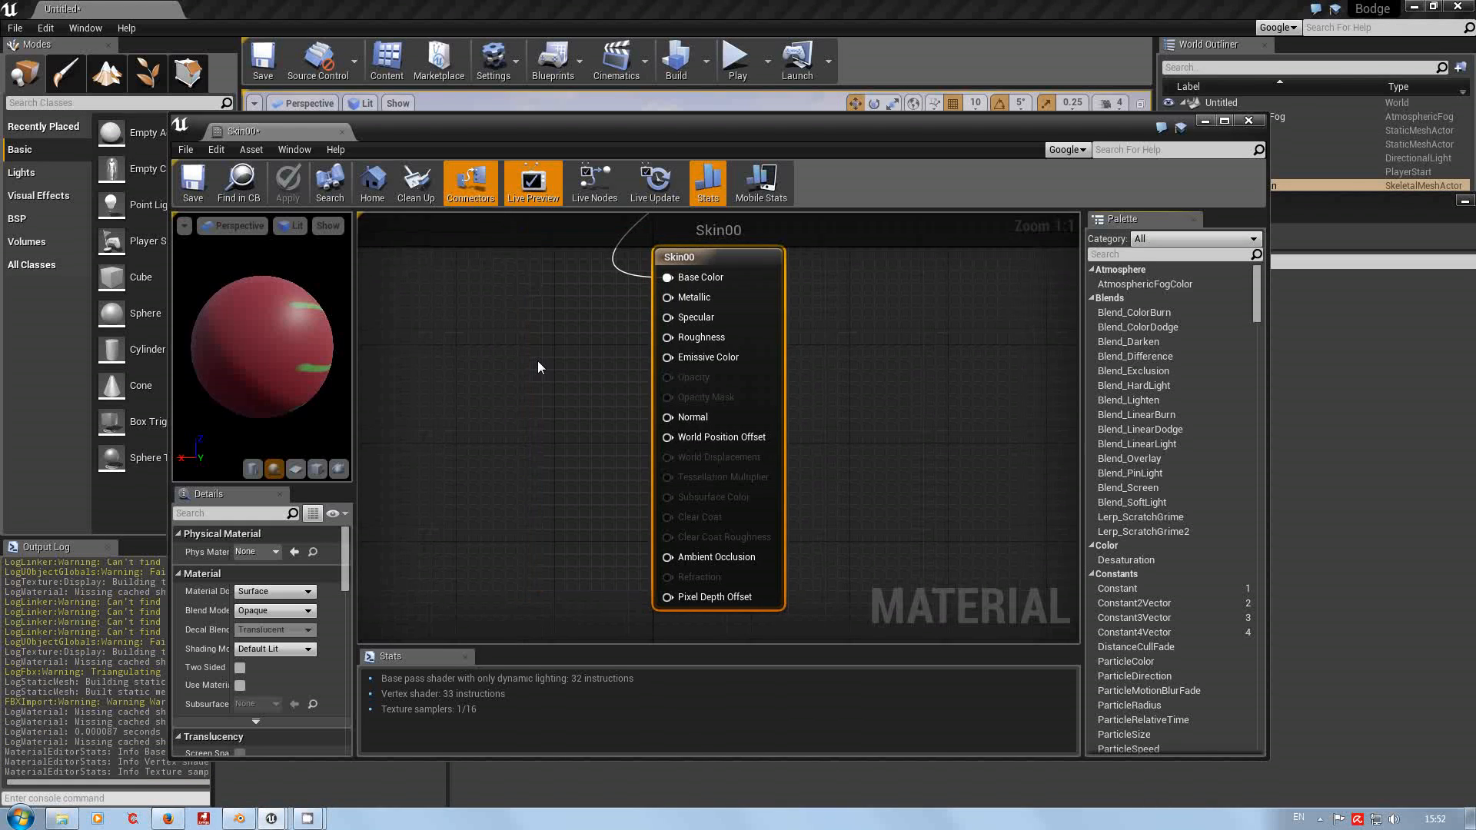
right_drag(537, 361, 678, 405)
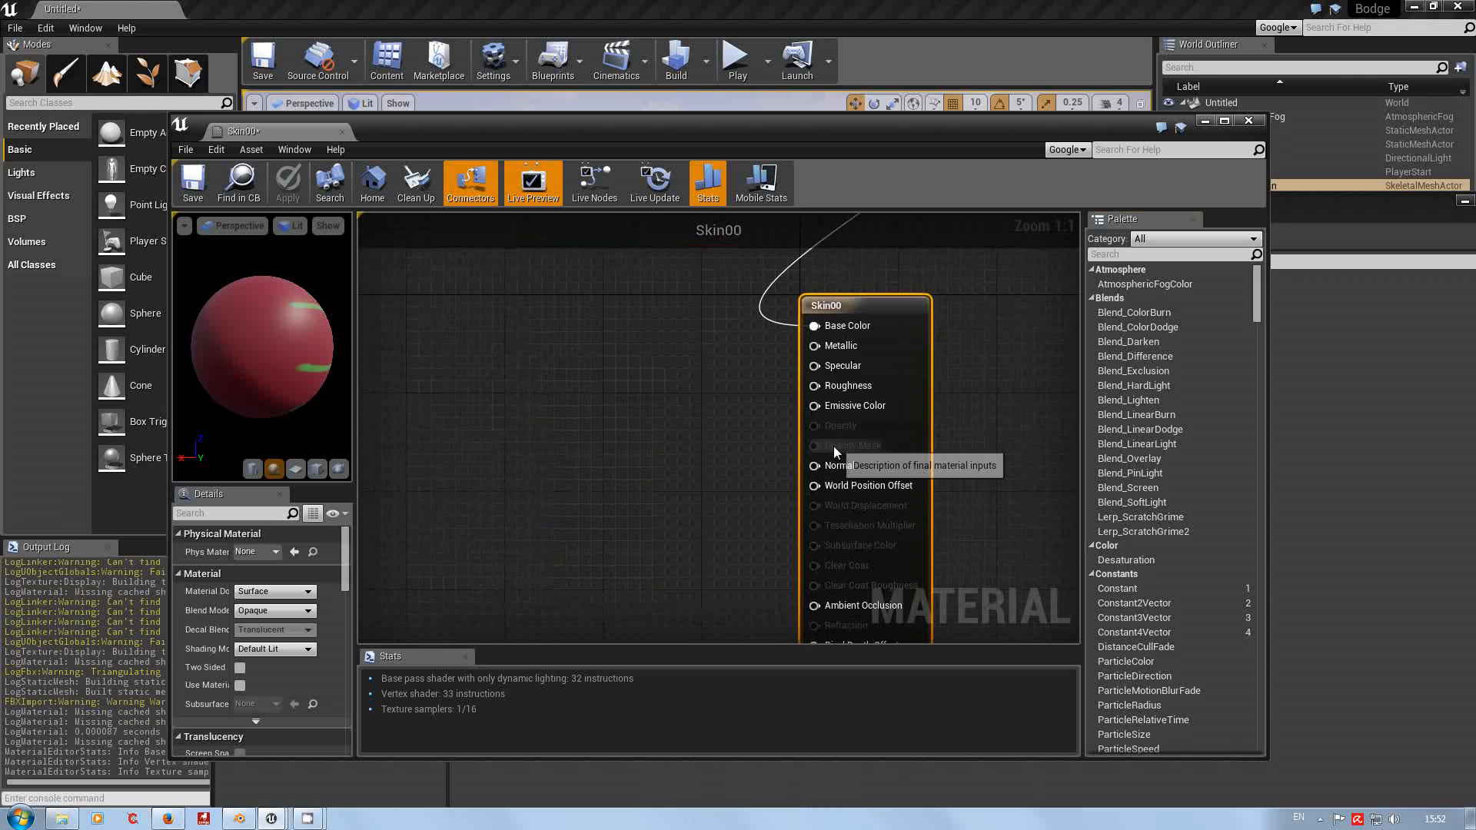
scroll(833, 446, down, 5)
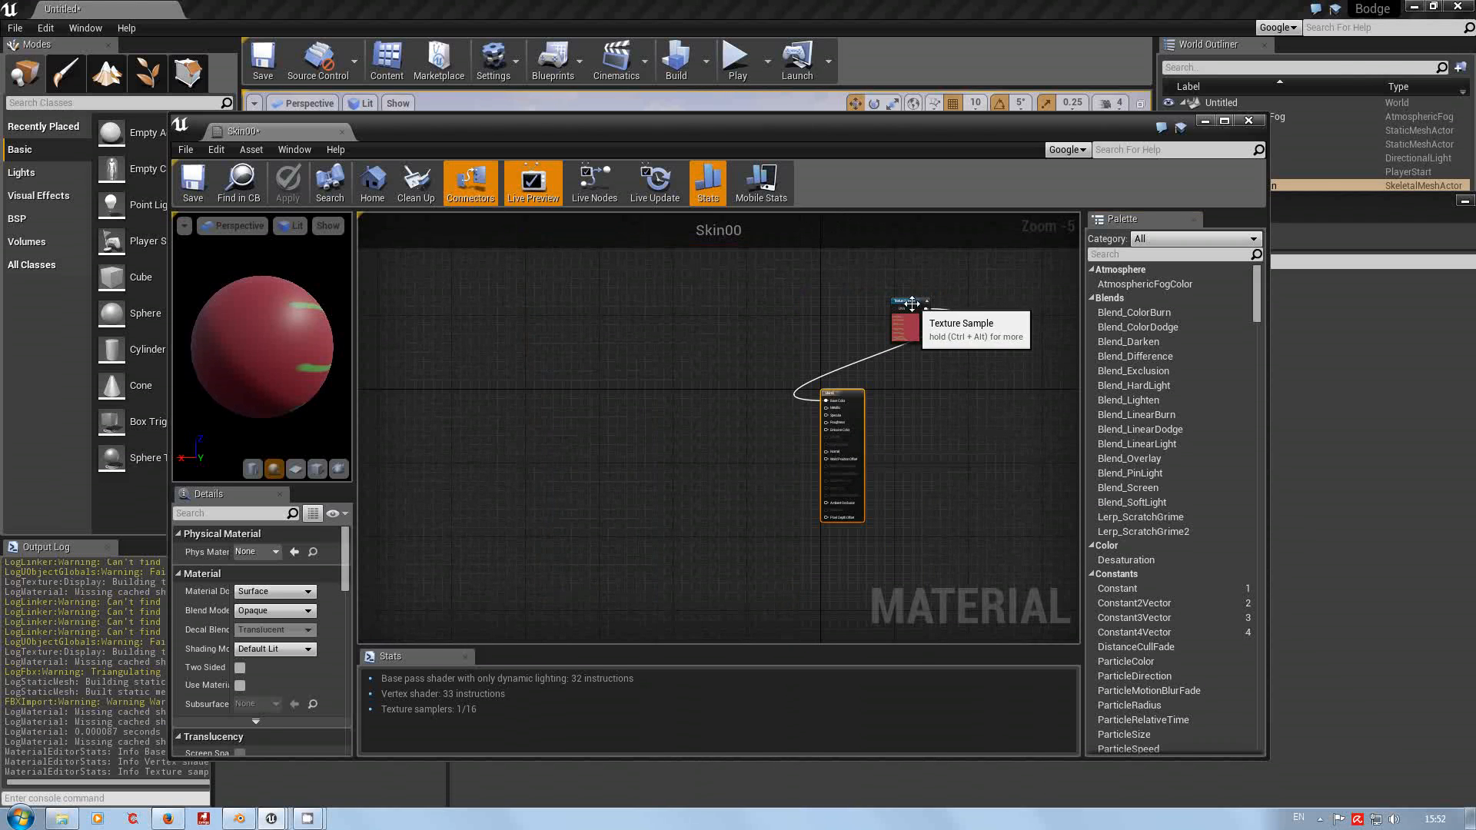
drag(915, 310, 771, 425)
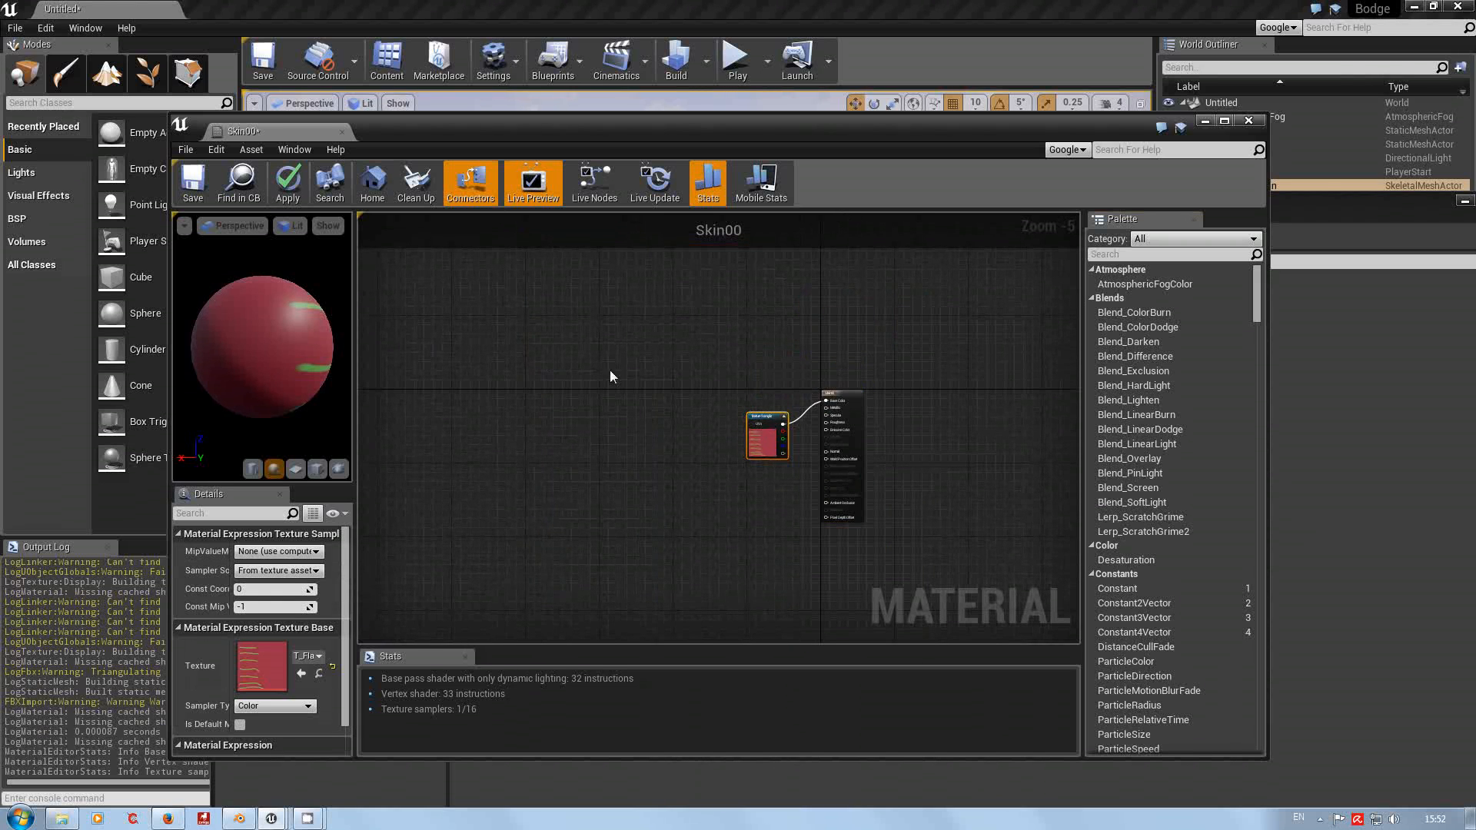
scroll(797, 507, up, 2)
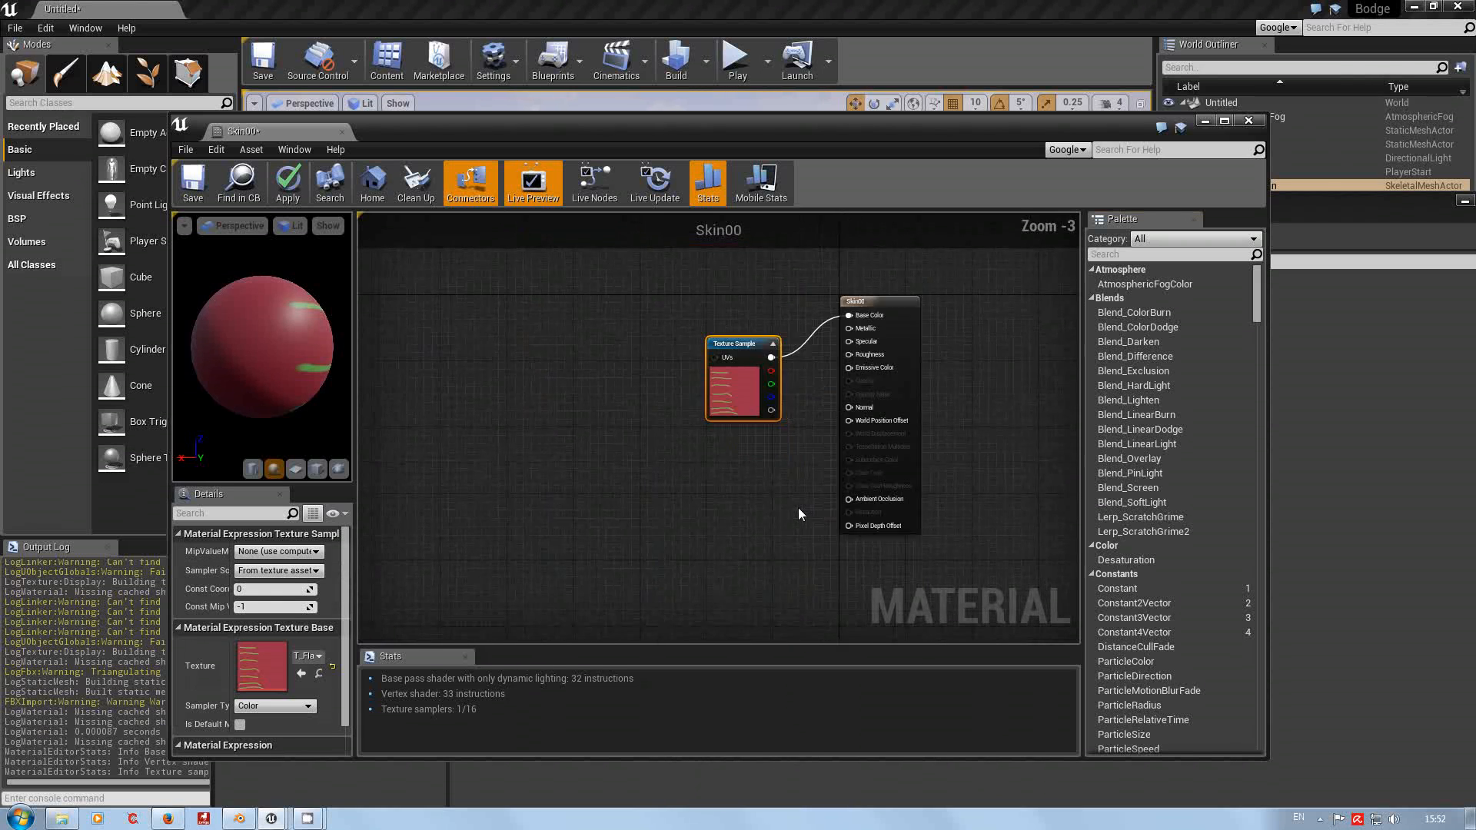
click(194, 185)
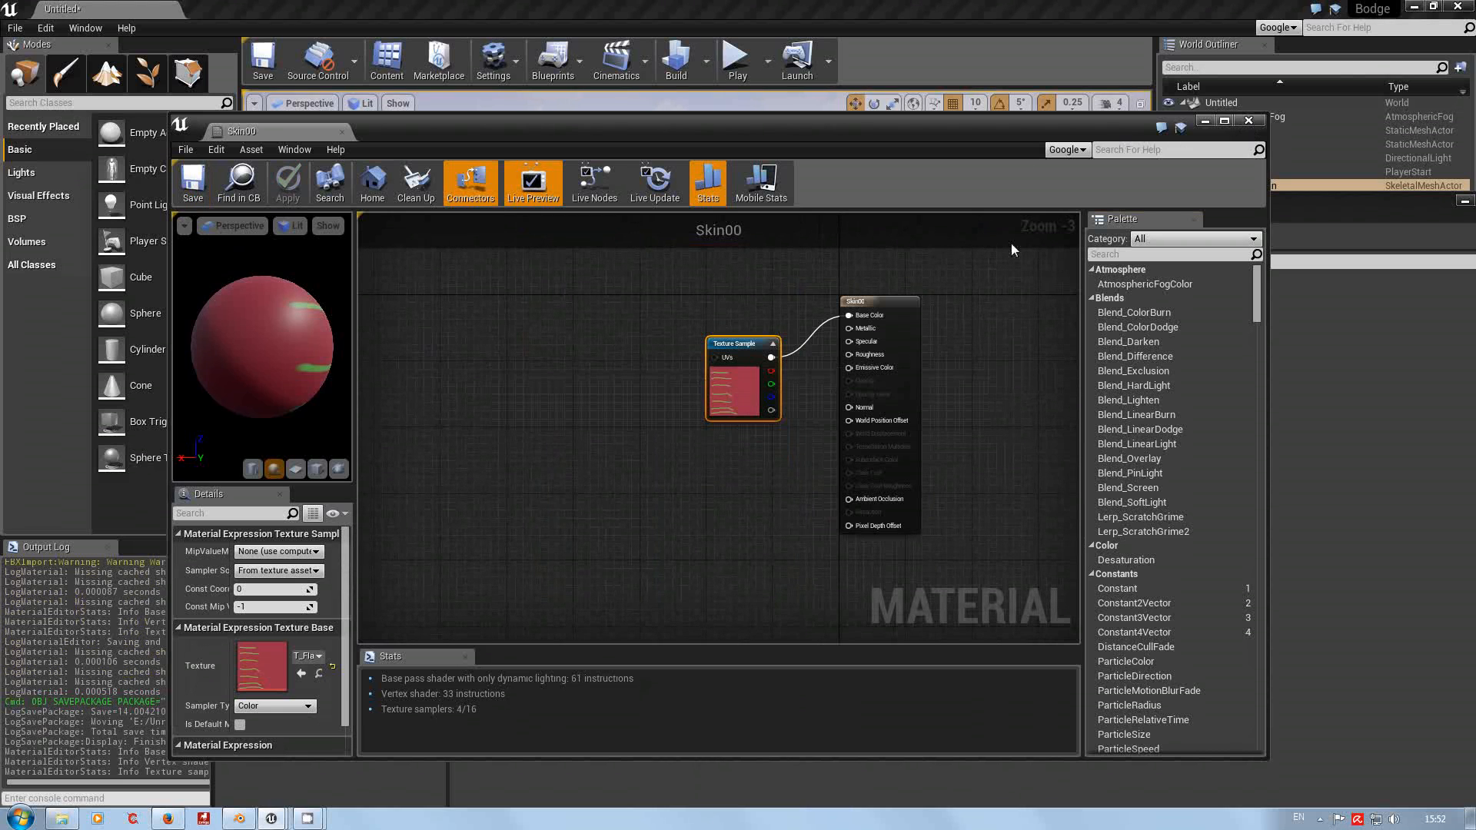
click(1245, 123)
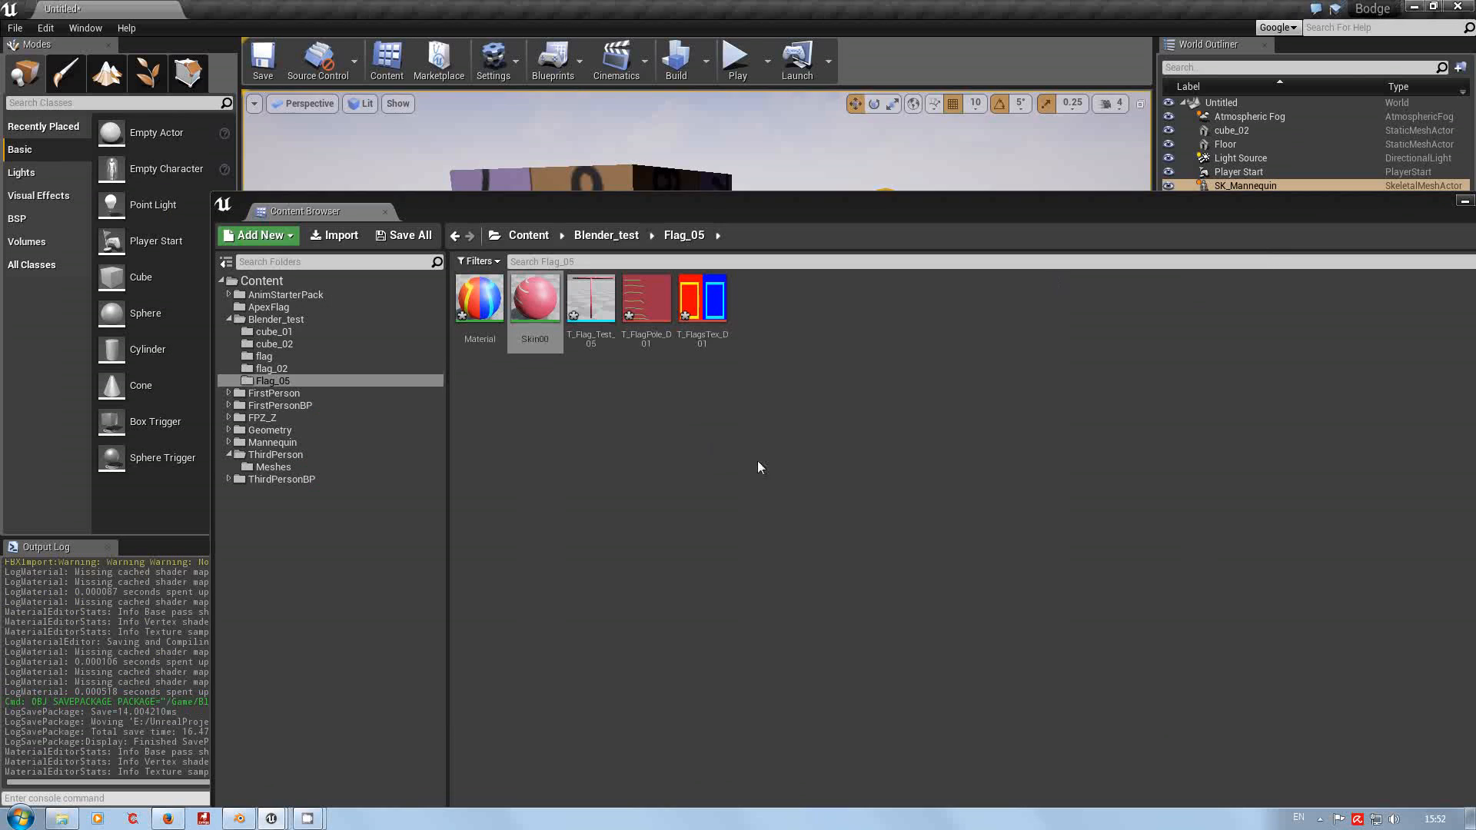
Open the material named Material and place its Texture Sample node to the left of the main material node.
double_click(479, 302)
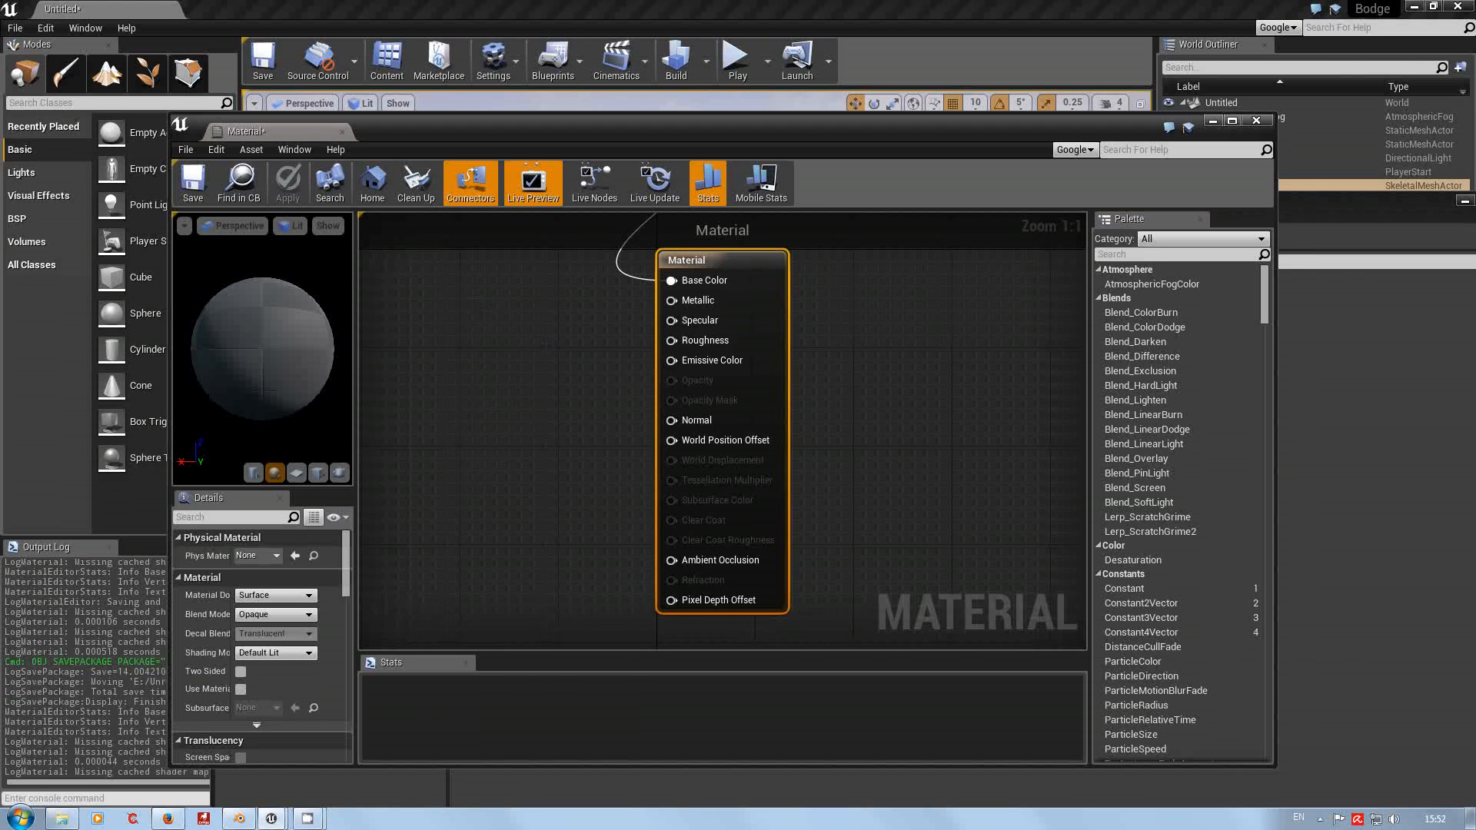
scroll(620, 407, down, 4)
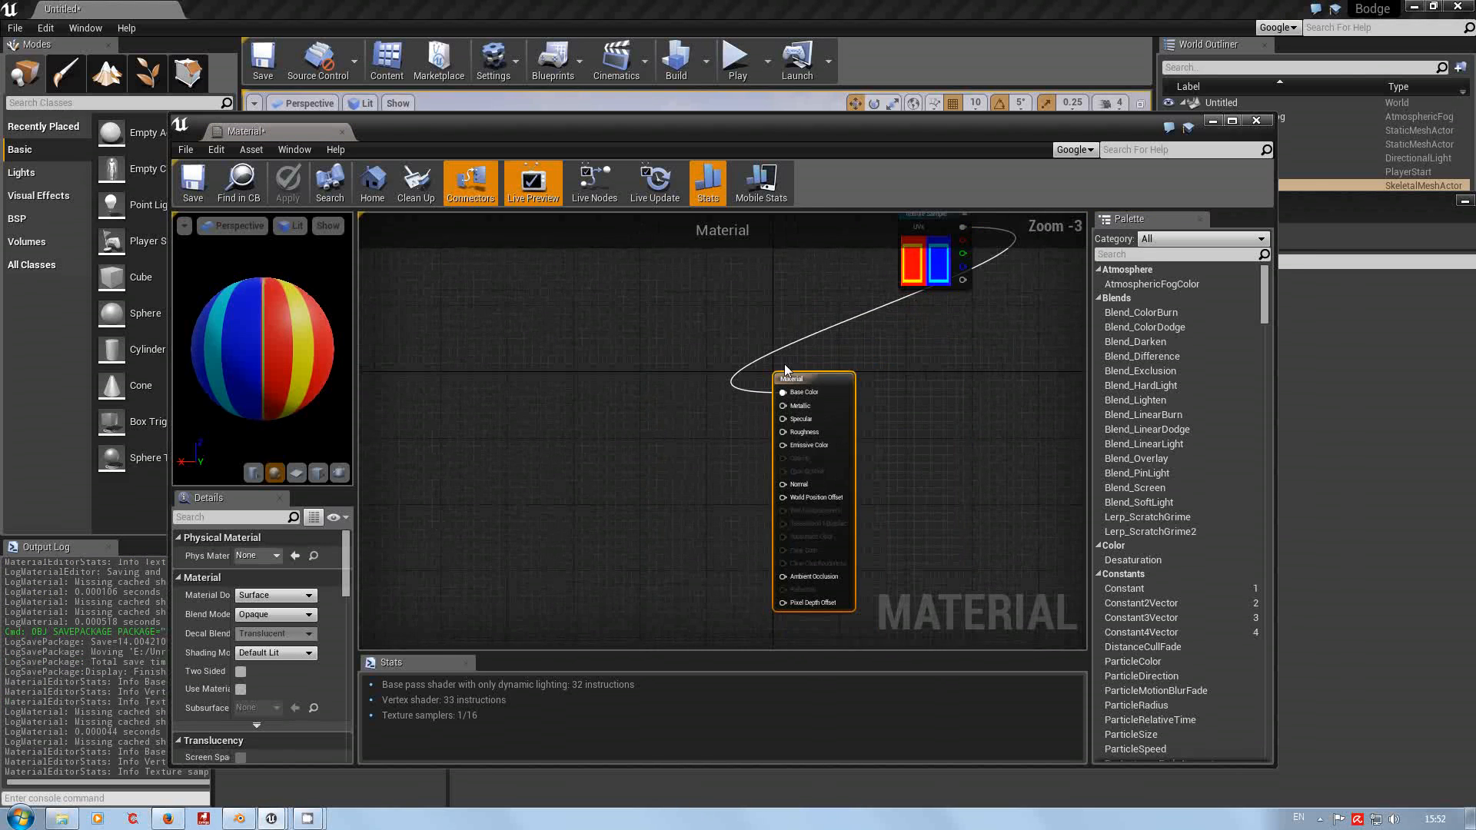
drag(926, 223, 763, 510)
right_drag(763, 511, 718, 283)
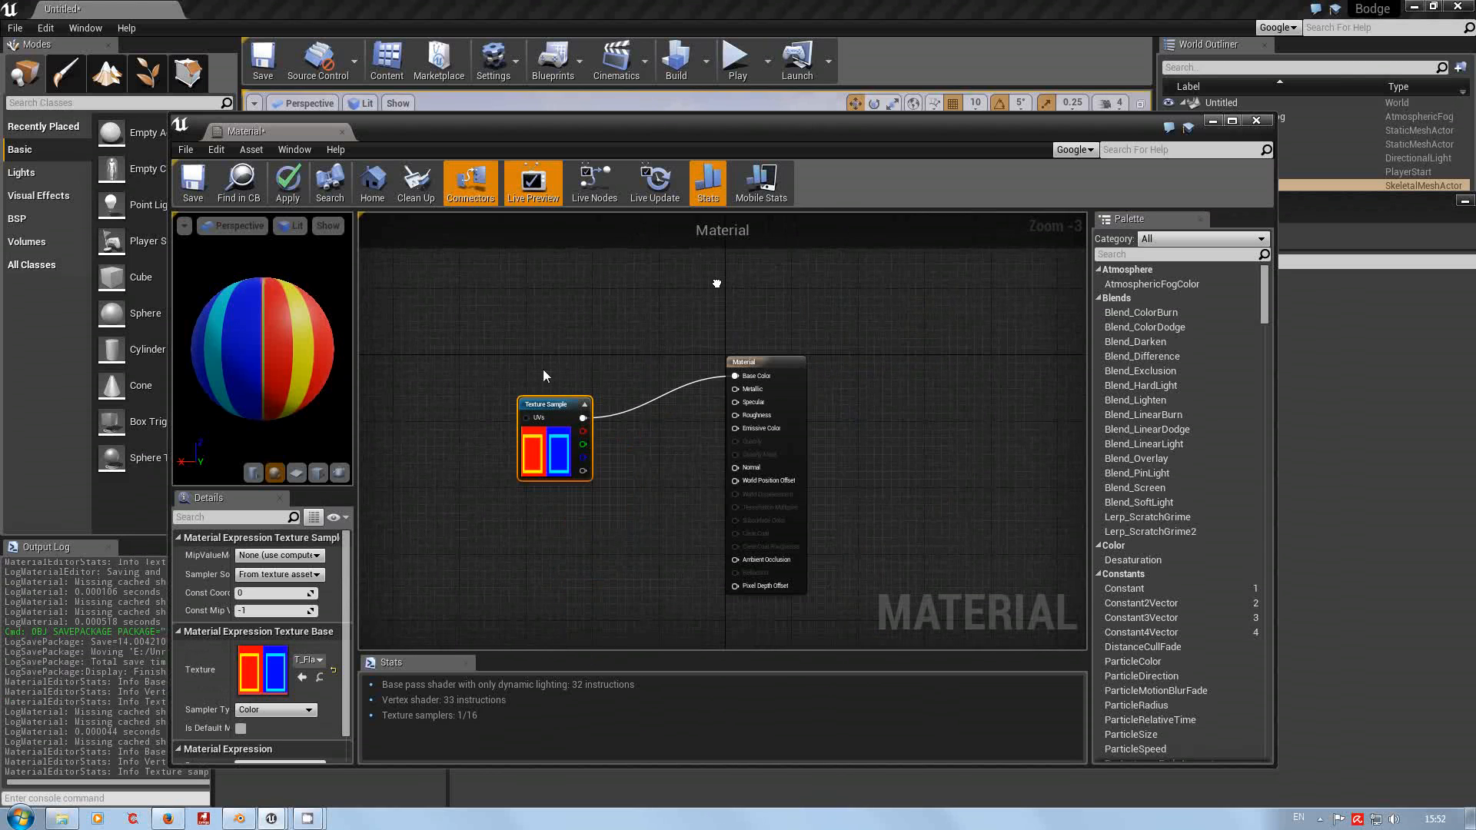
drag(541, 403, 616, 395)
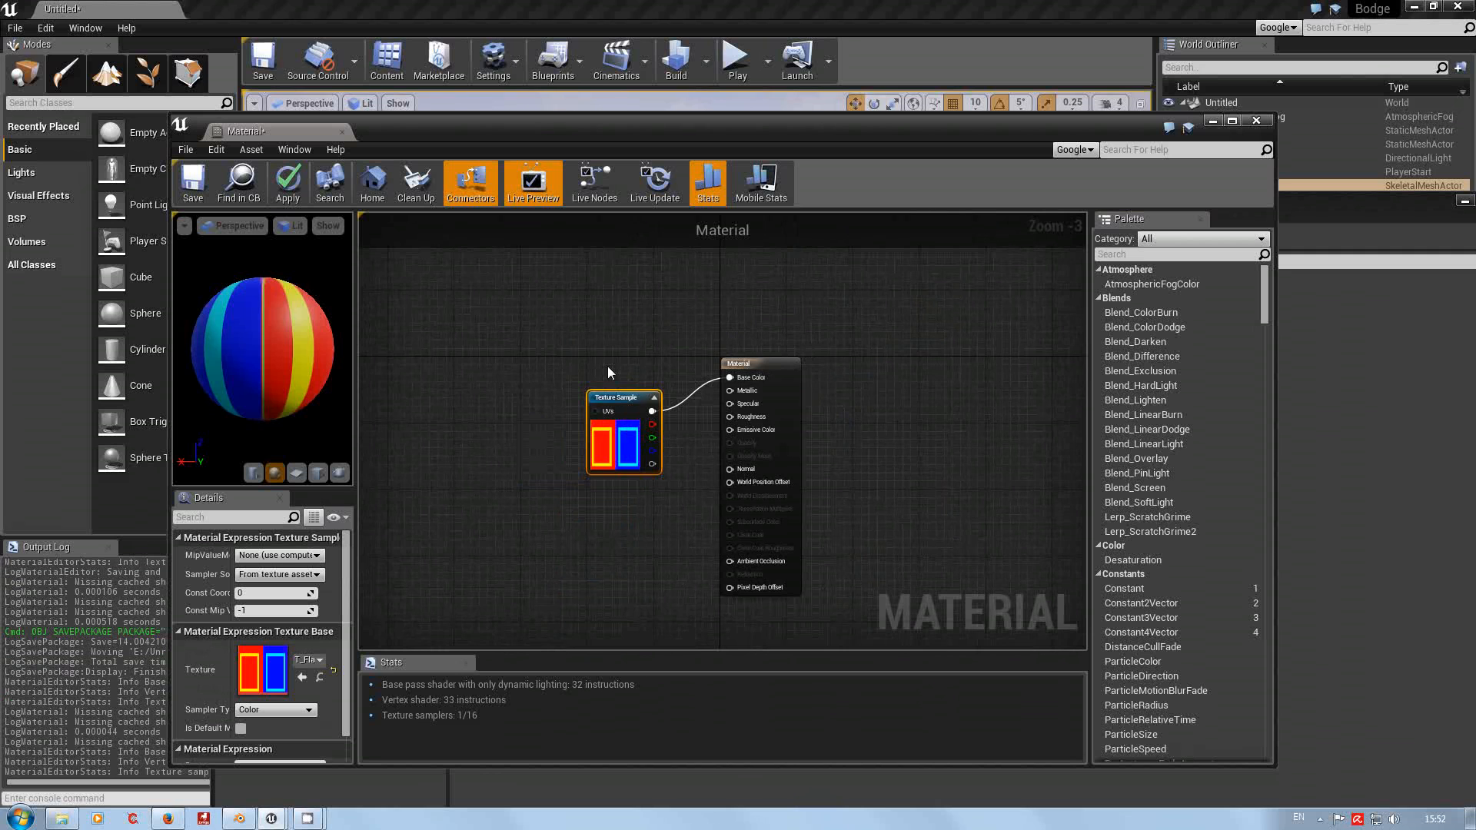
scroll(486, 469, down, 2)
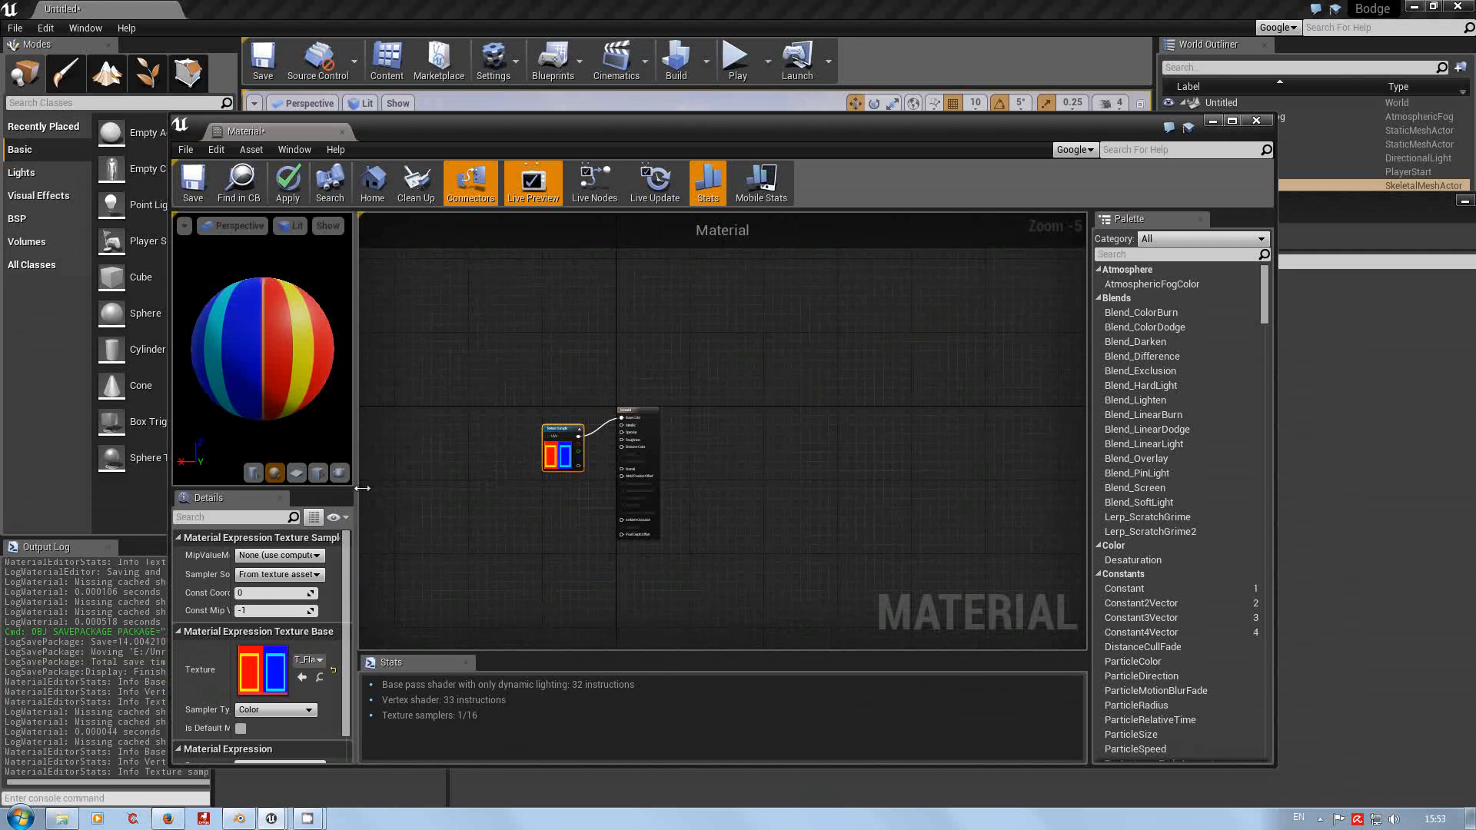
Enable Two Sided on the material's main node, then close the material editor and apply the changes to the original material.
drag(356, 489, 544, 472)
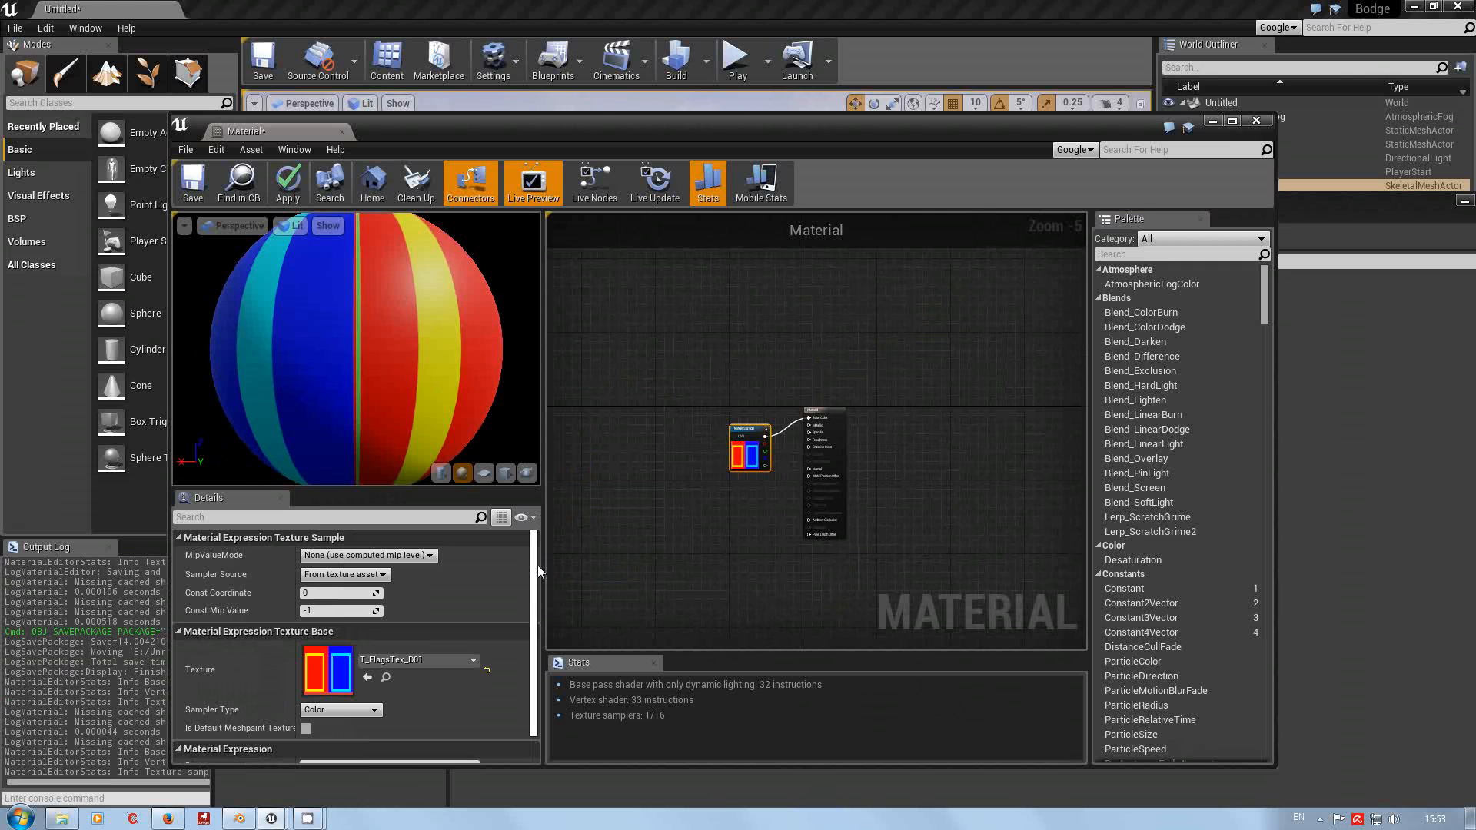
scroll(538, 571, down, 1)
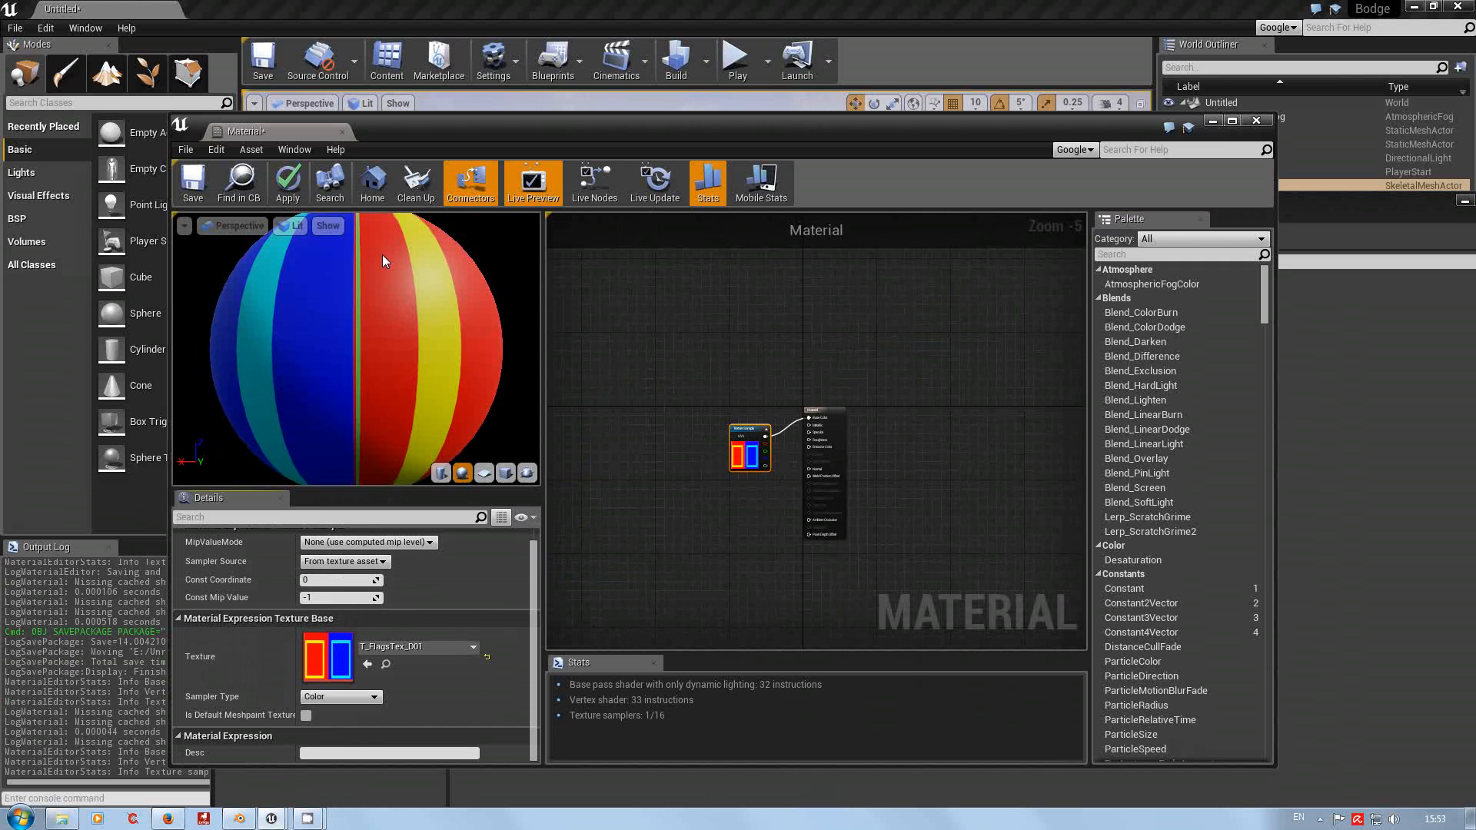
click(813, 413)
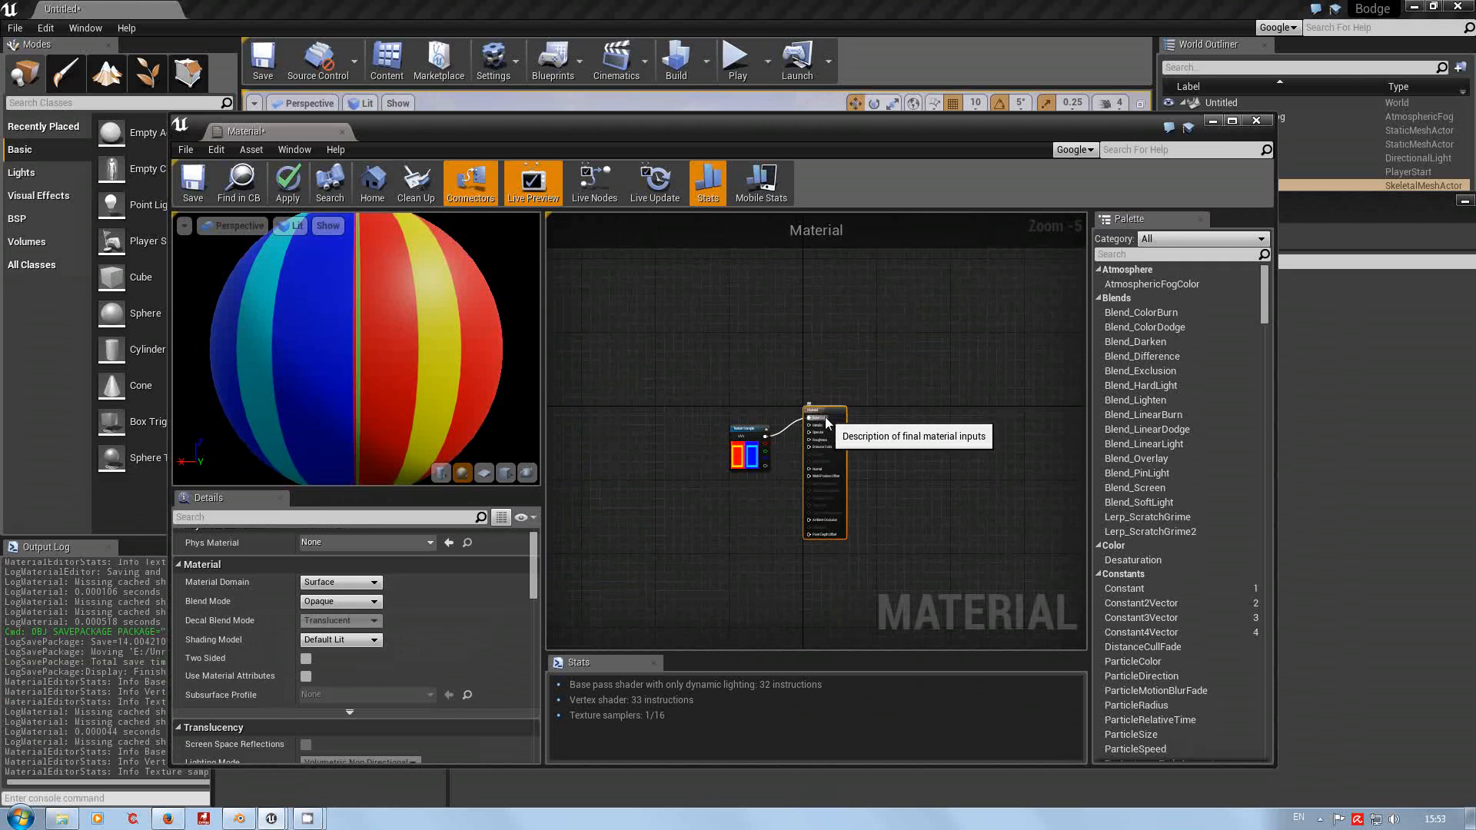
scroll(535, 575, down, 2)
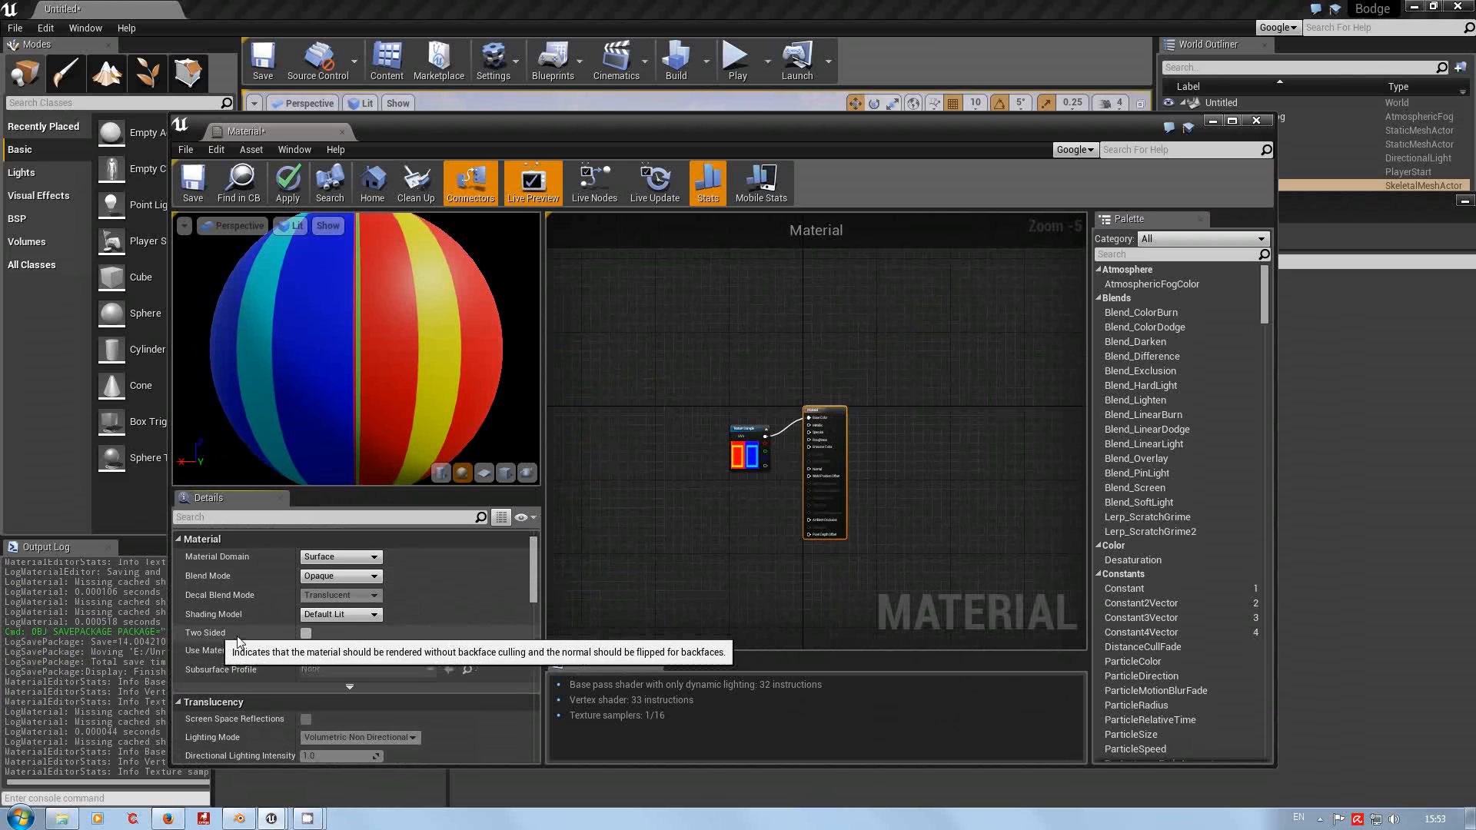
click(307, 634)
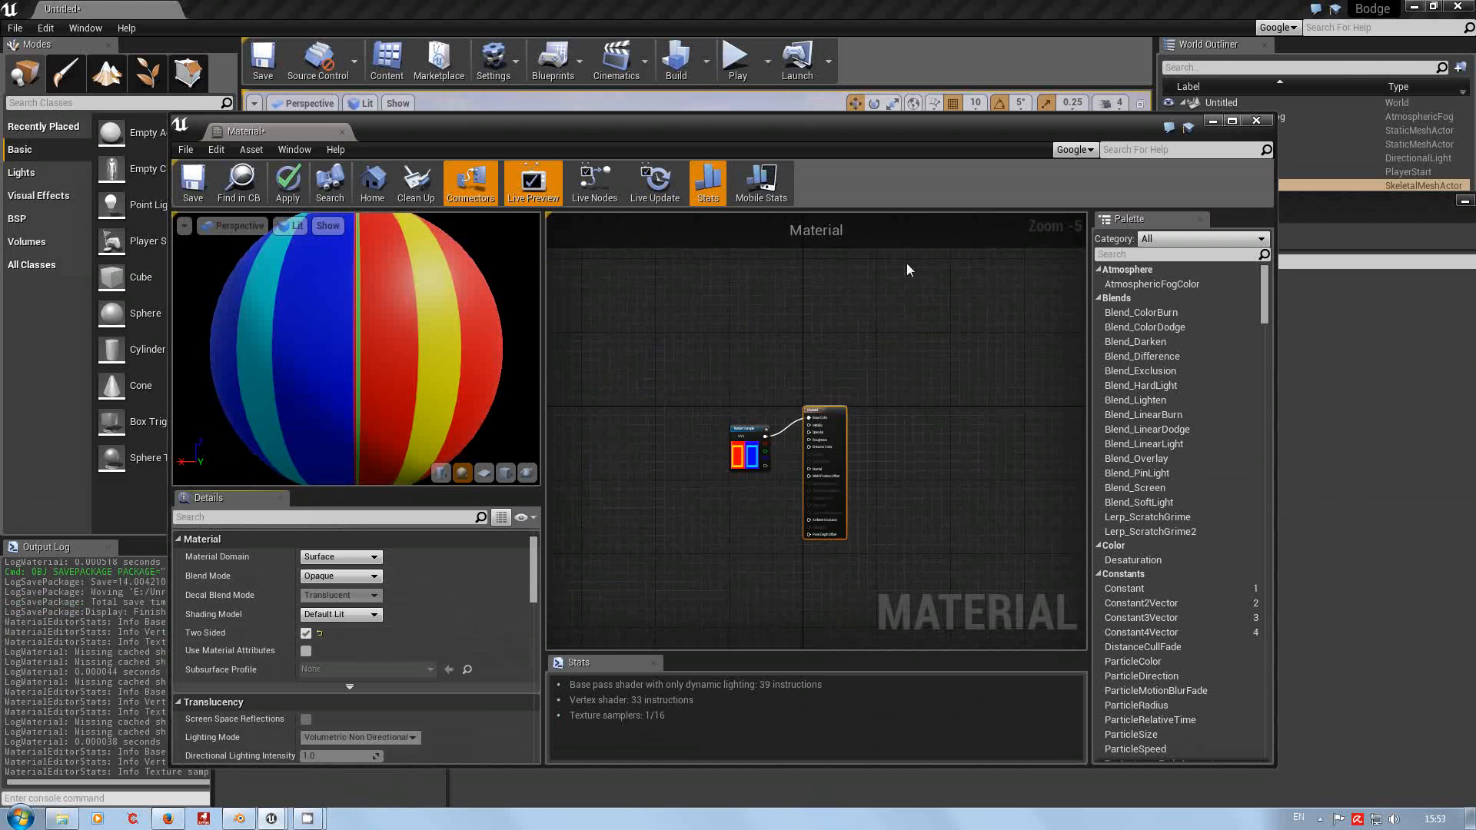
click(1248, 125)
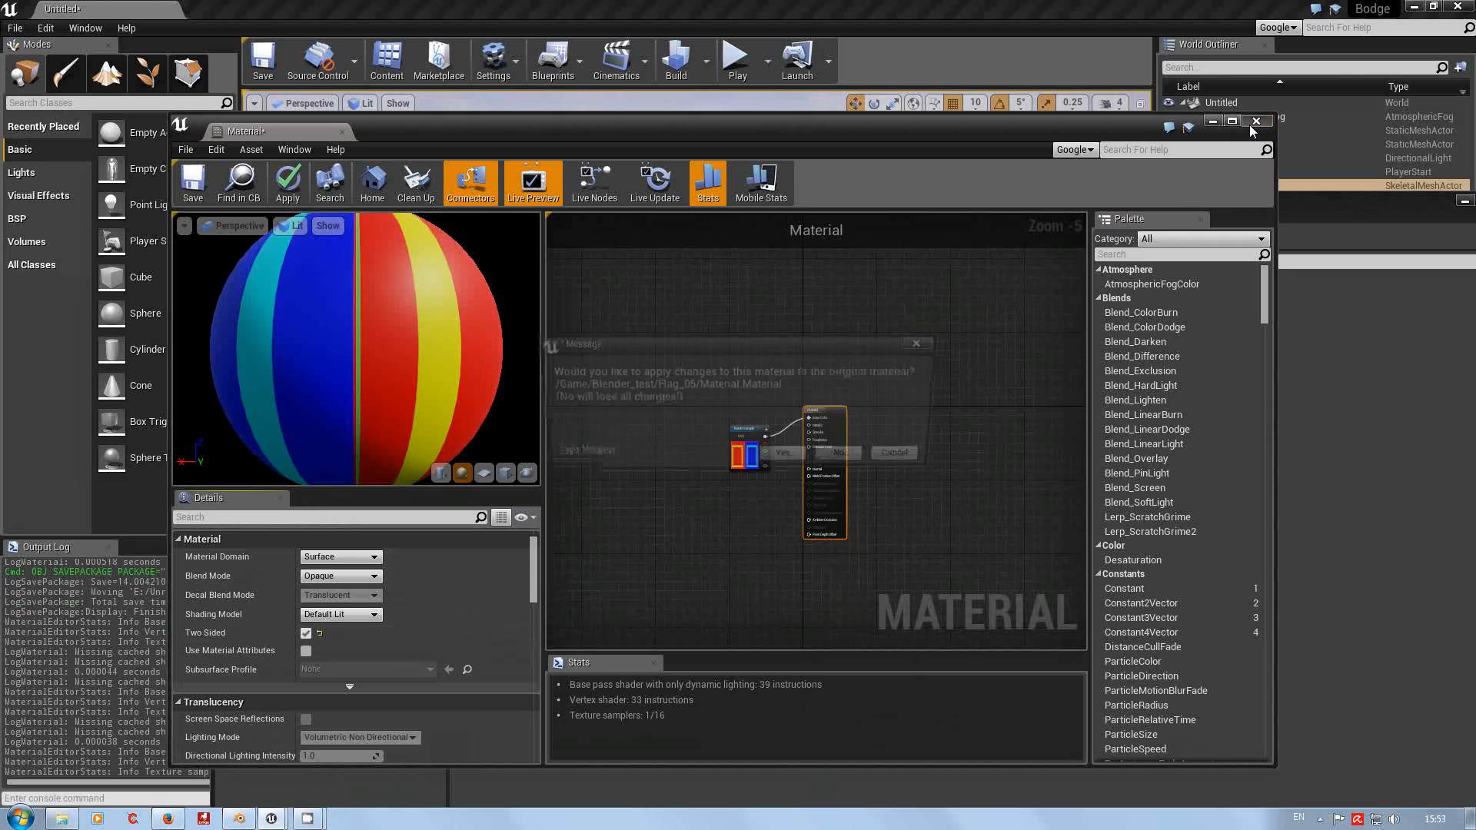
click(787, 464)
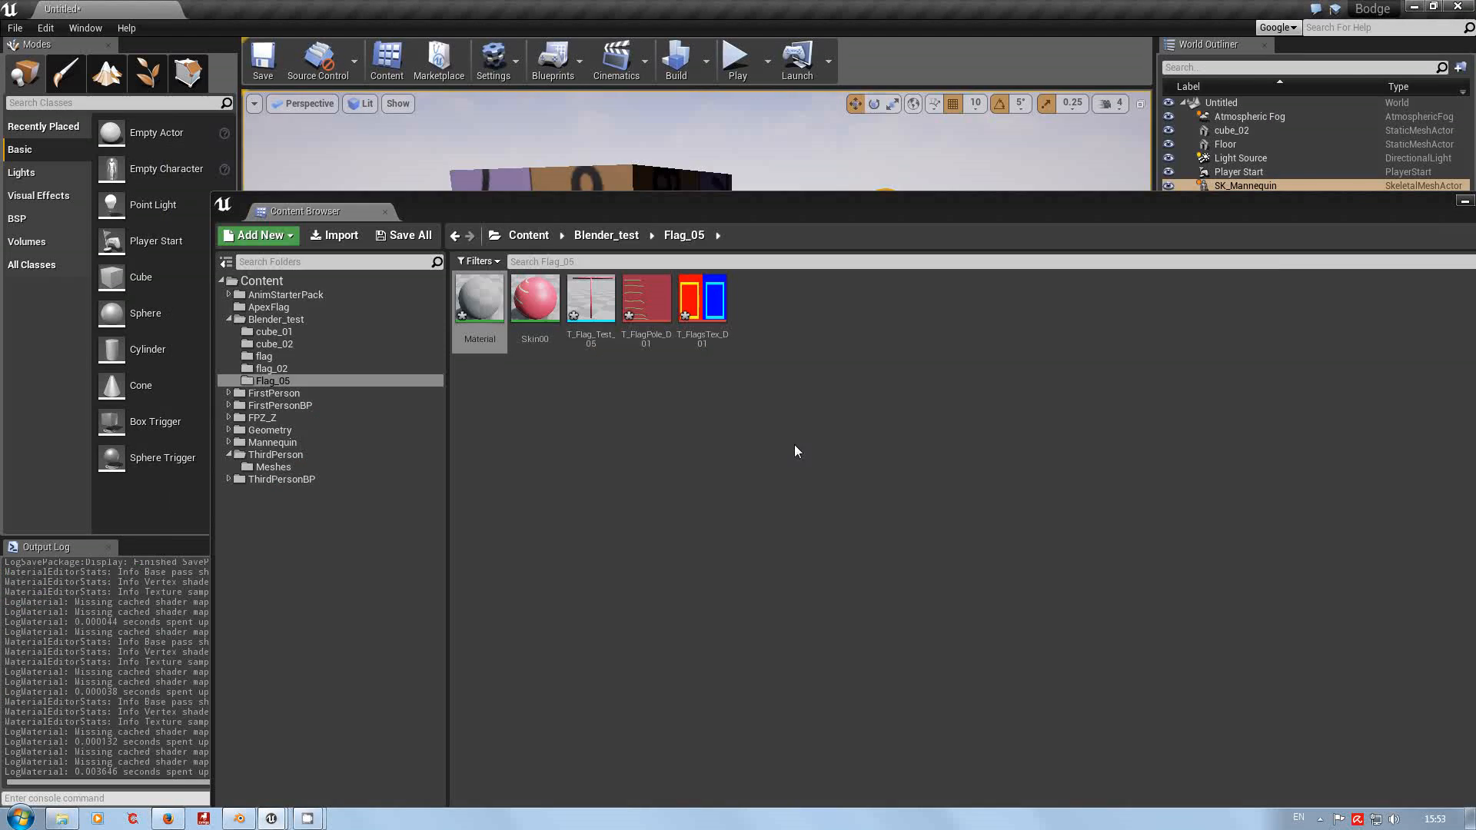
Open the T_Flag_Test_05 static mesh, inspect the flags and pole from both sides, and close the mesh editor.
click(593, 297)
double_click(592, 297)
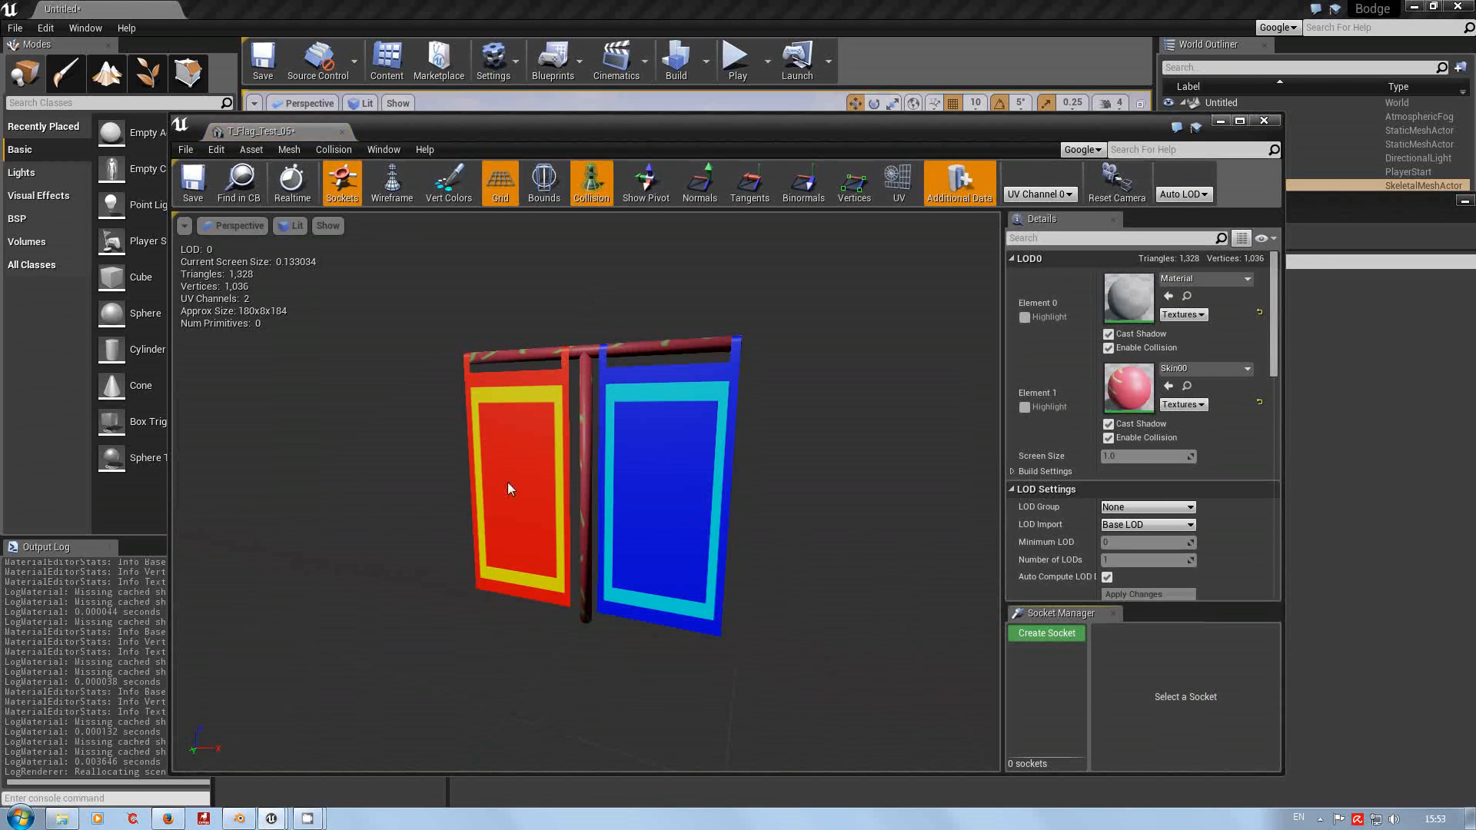
drag(595, 508, 701, 435)
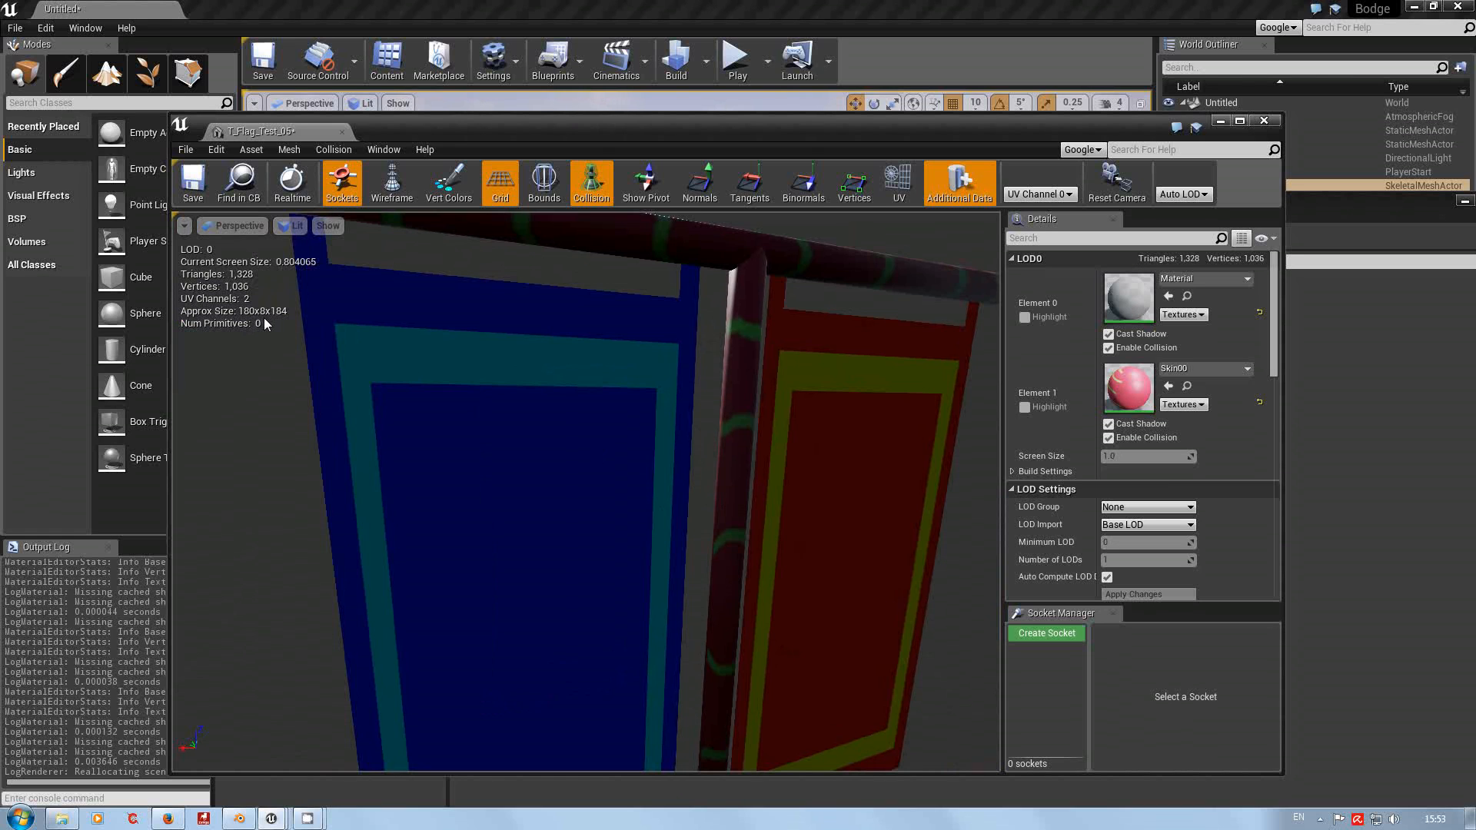
mouse_move(446, 365)
mouse_down()
mouse_move(451, 461)
mouse_move(307, 369)
mouse_move(223, 384)
mouse_move(445, 365)
mouse_up()
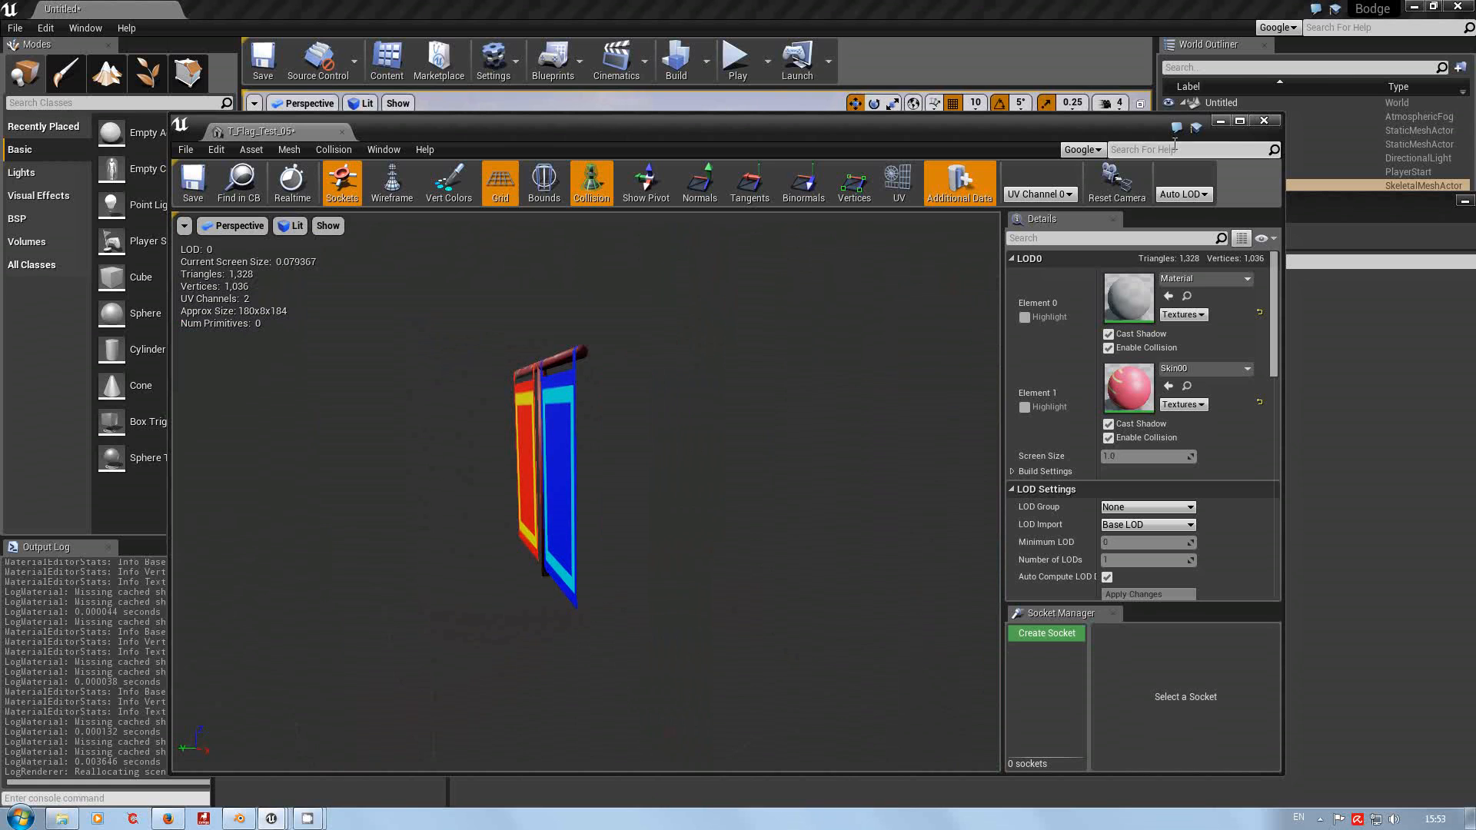
click(1270, 123)
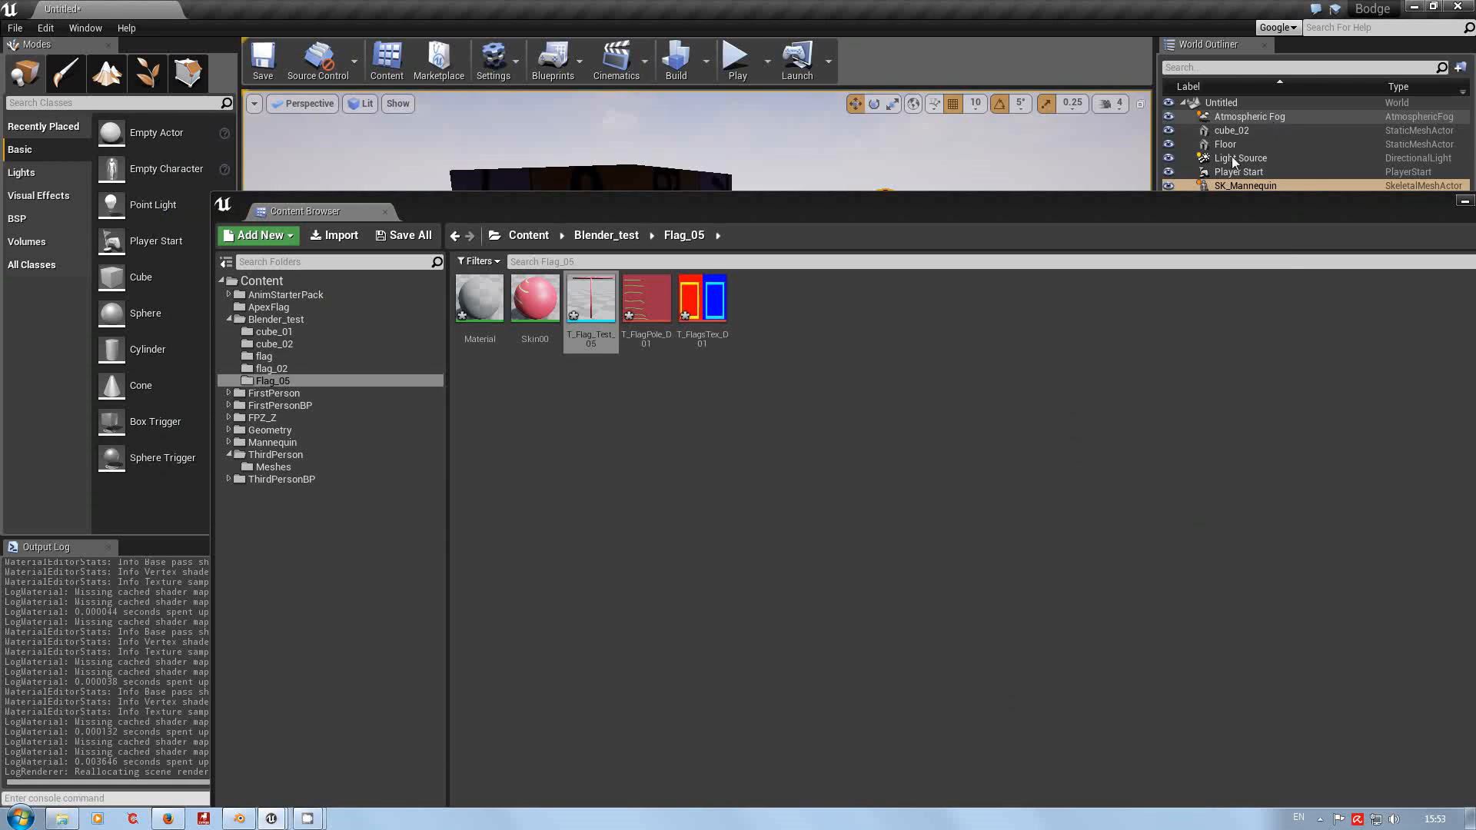
Save all modified content and save the level as Untitled in /Game, replacing the existing level.
click(407, 237)
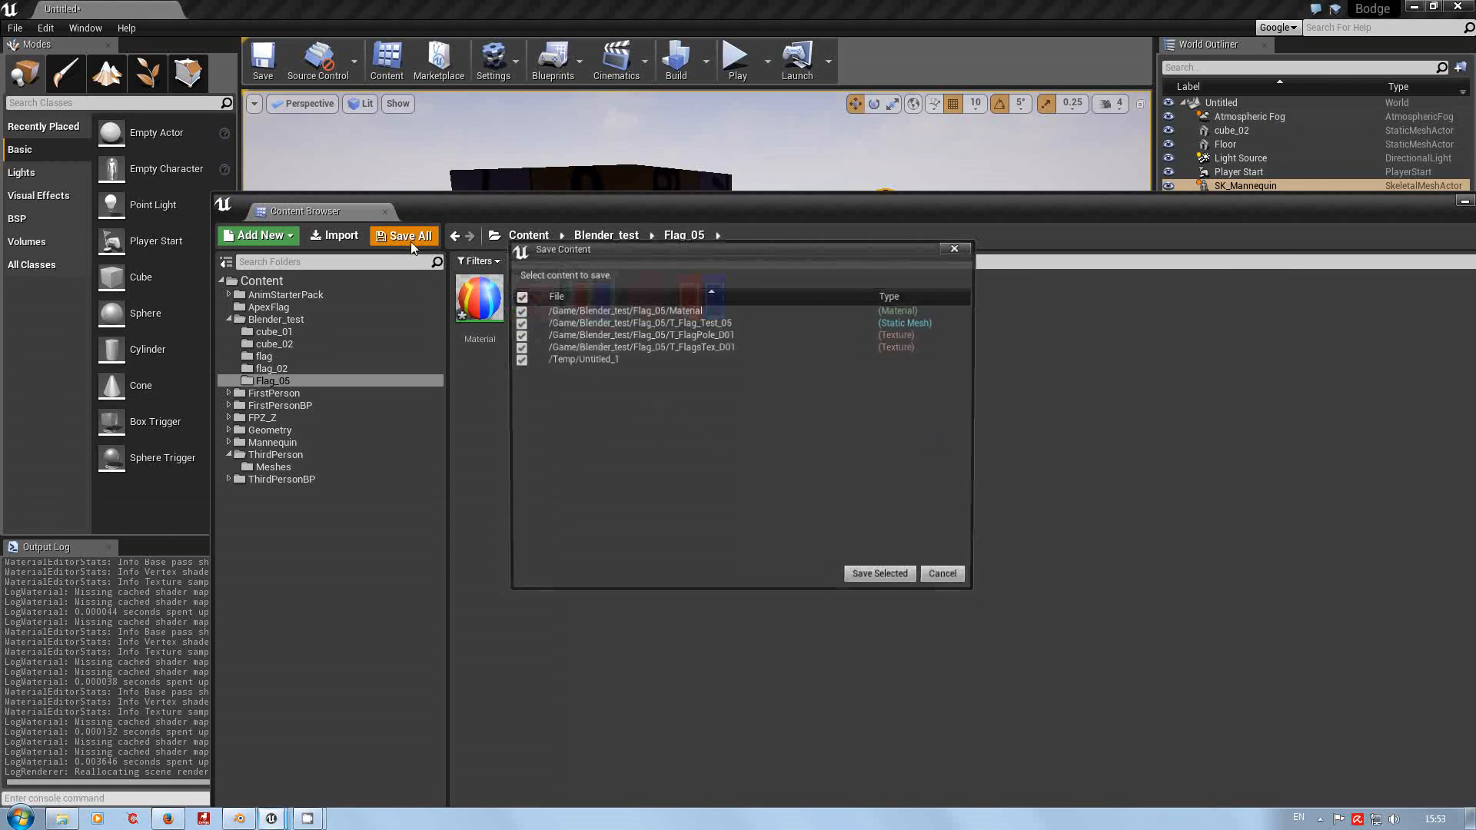
click(878, 579)
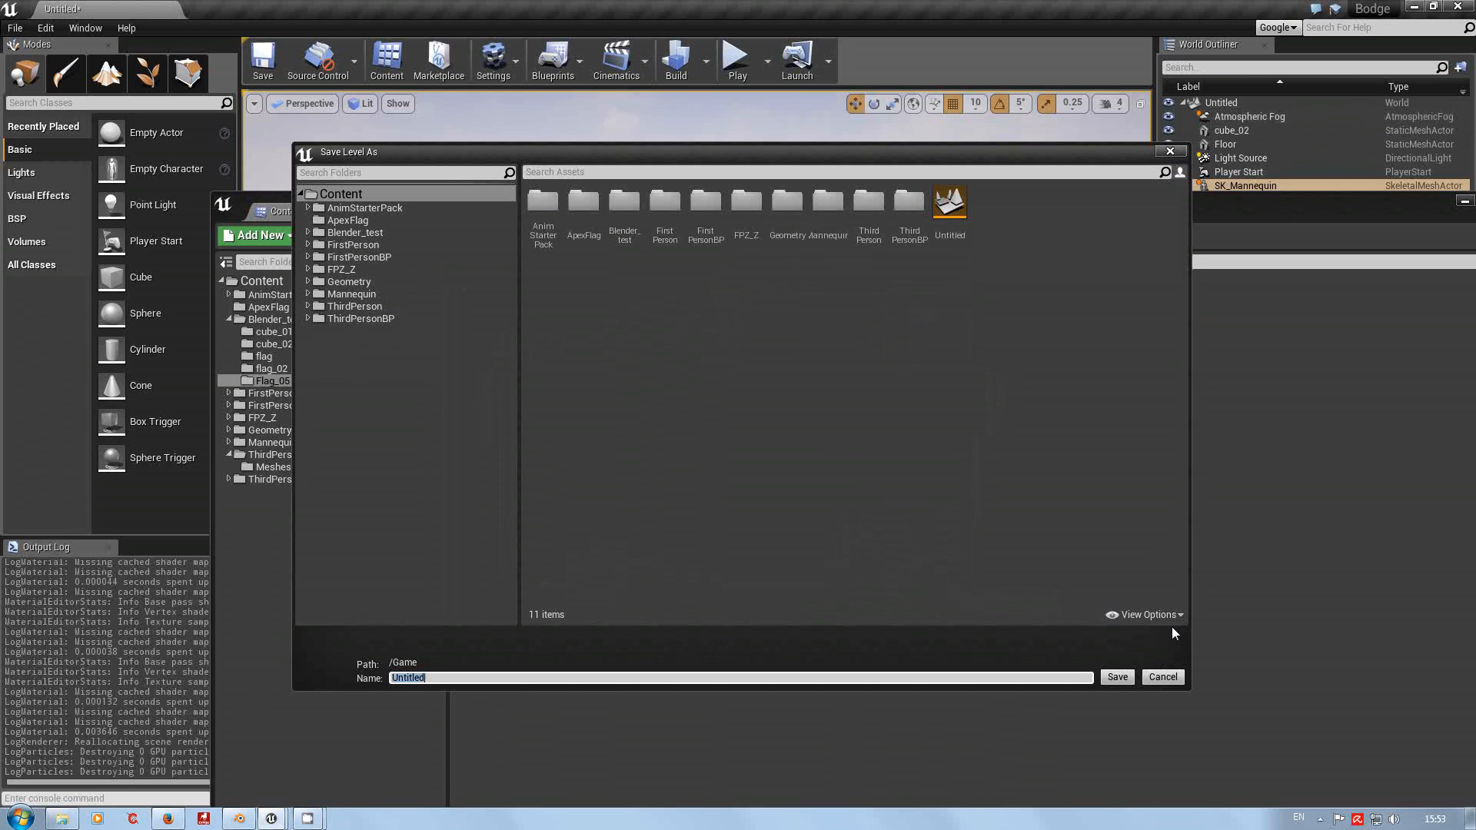
click(1116, 678)
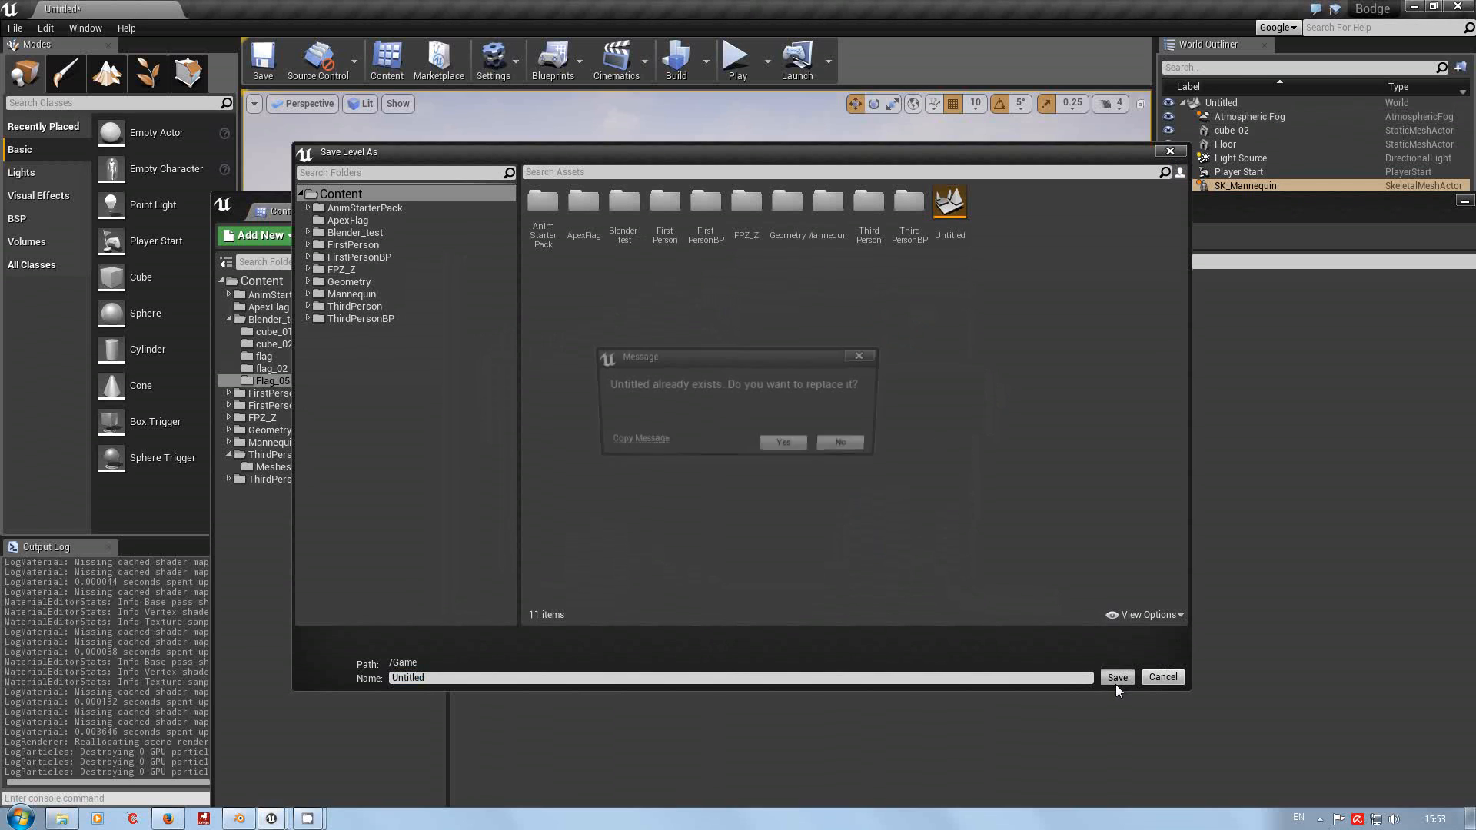
click(786, 446)
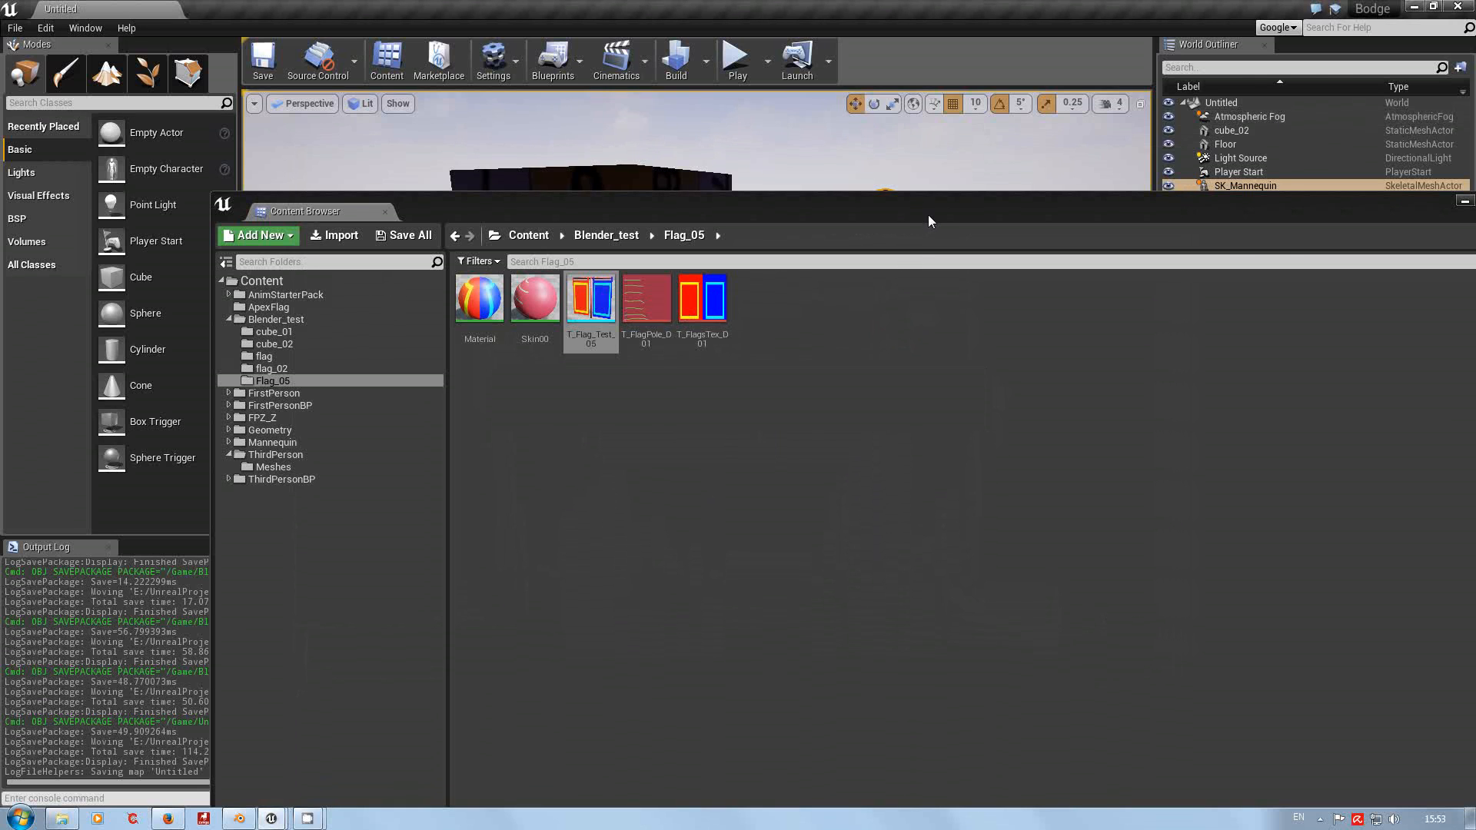
Dismiss the FBX import message log and place T_Flag_Test_05 in the level beyond the mannequin at about X 140, Y 230, Z 20 cm.
drag(928, 221, 913, 617)
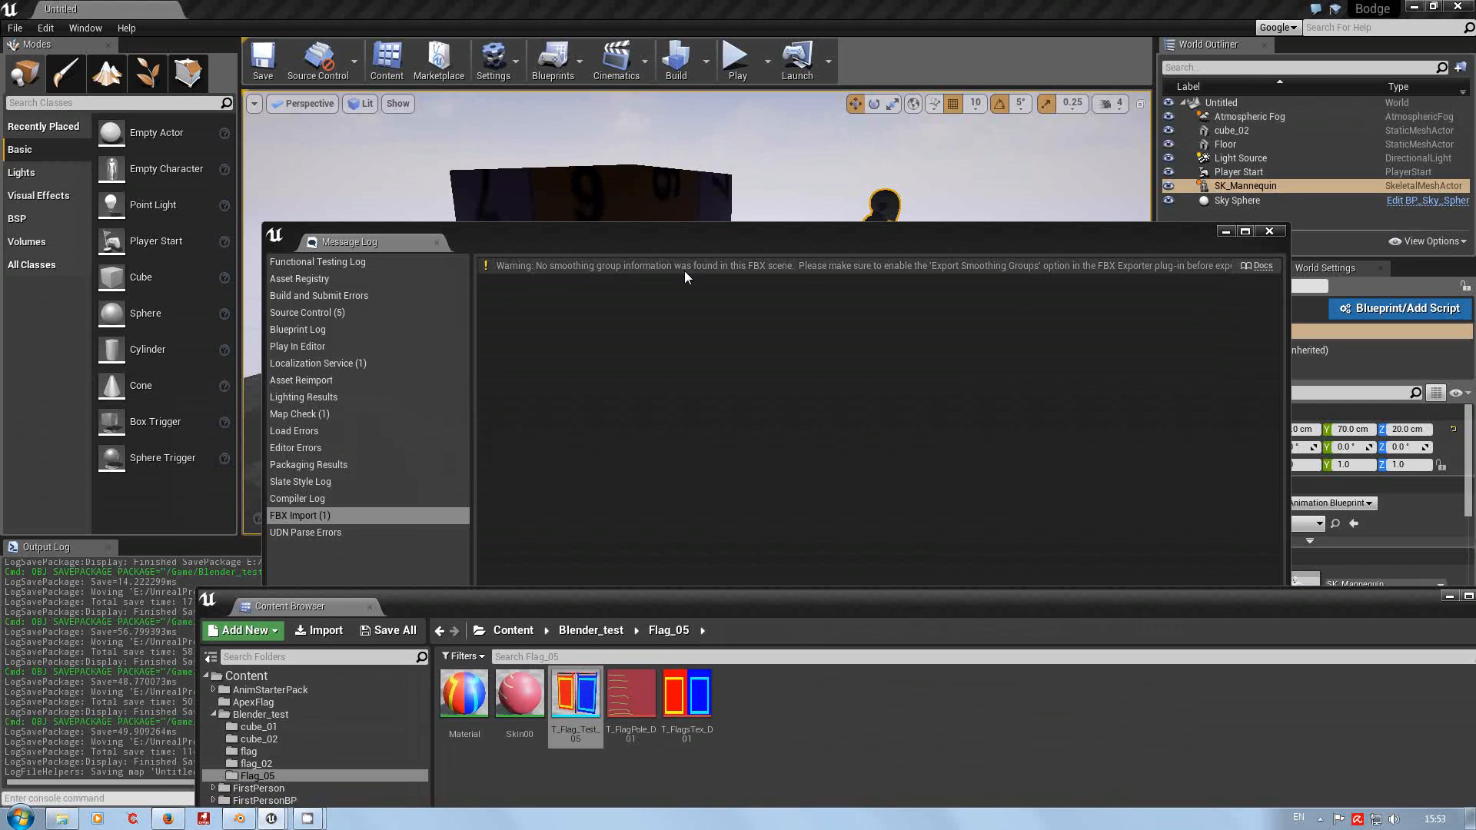
click(1267, 233)
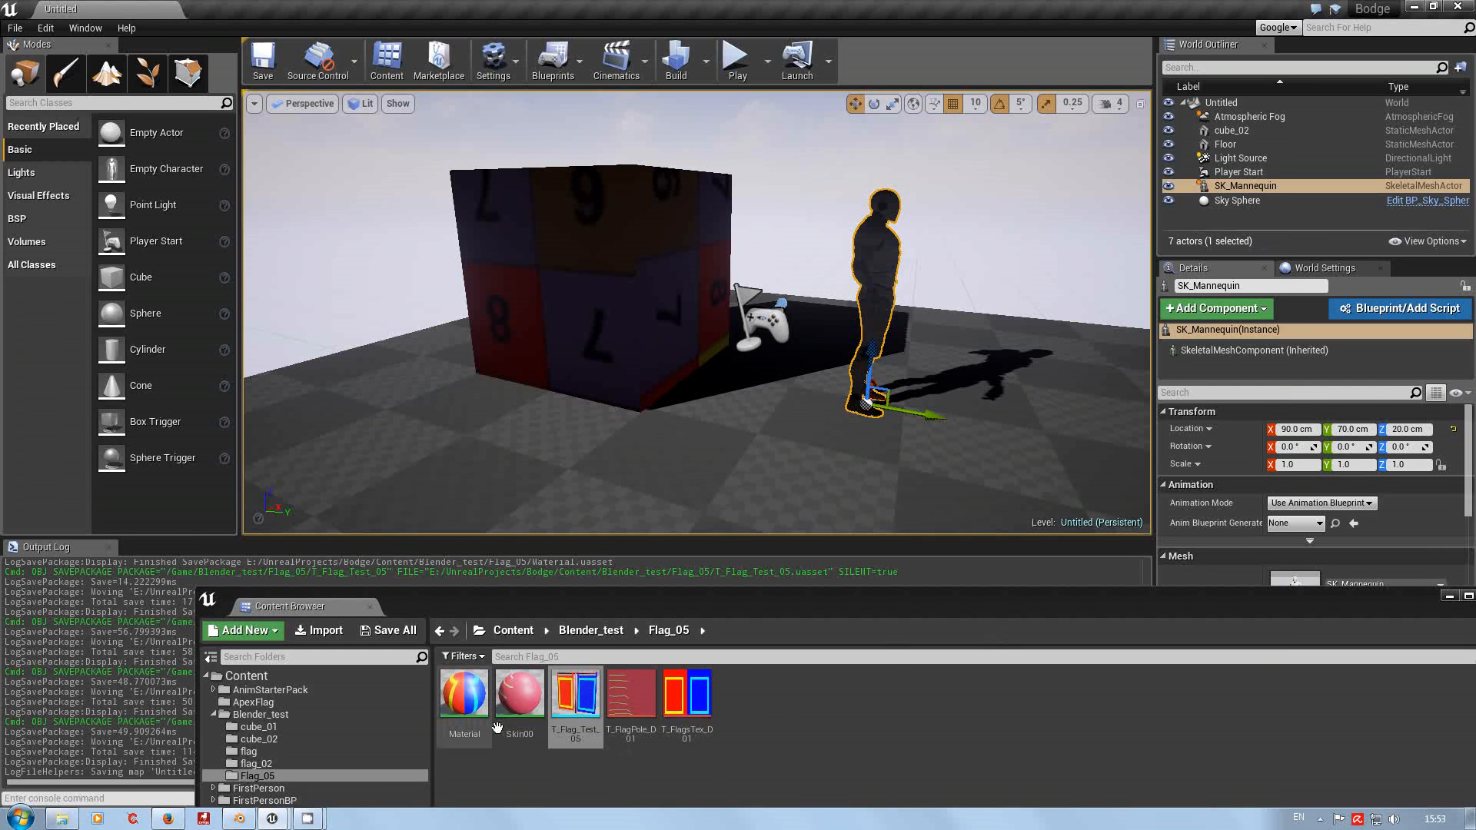
drag(588, 698, 1072, 415)
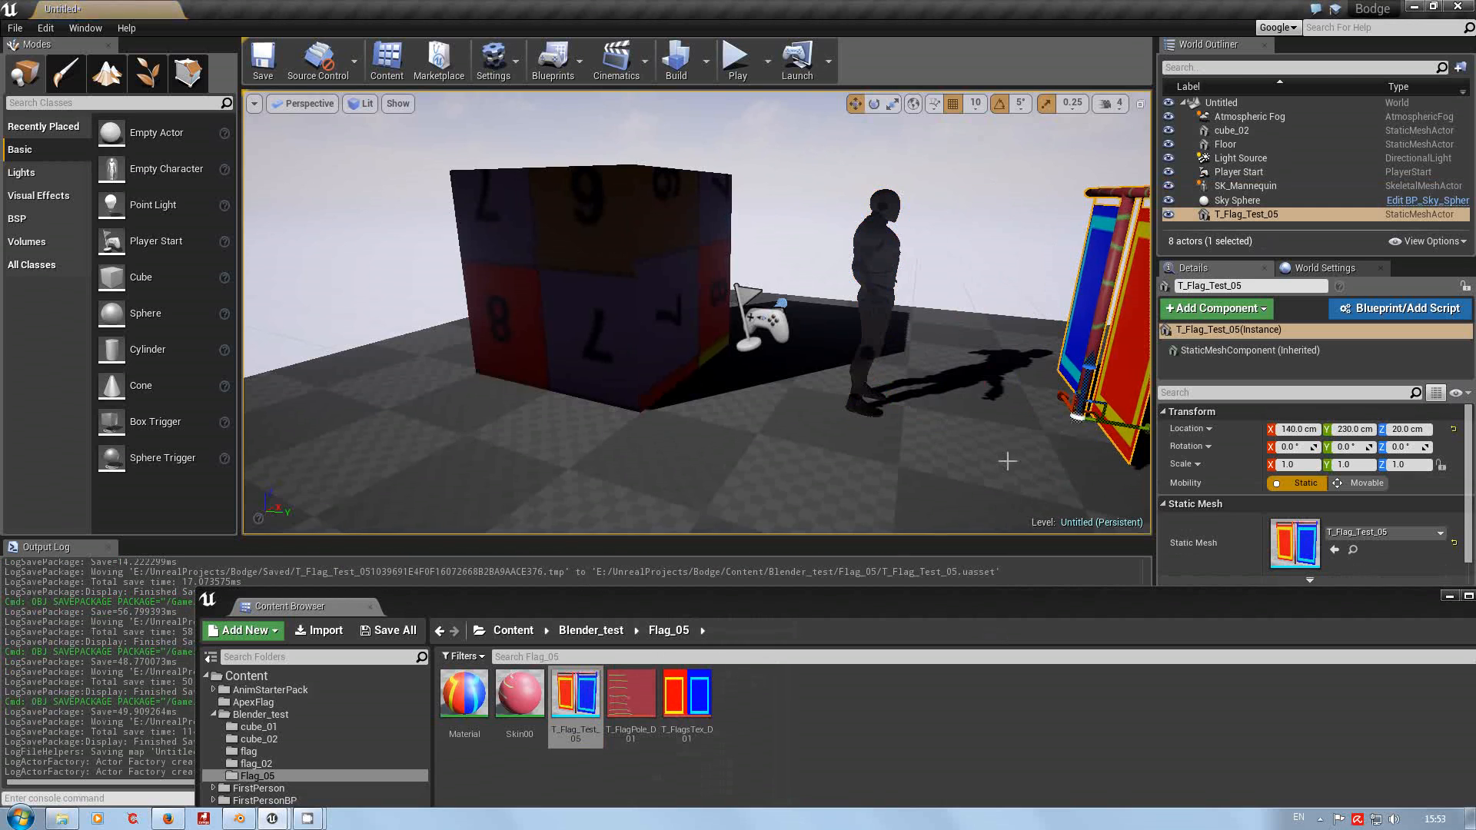
key(f)
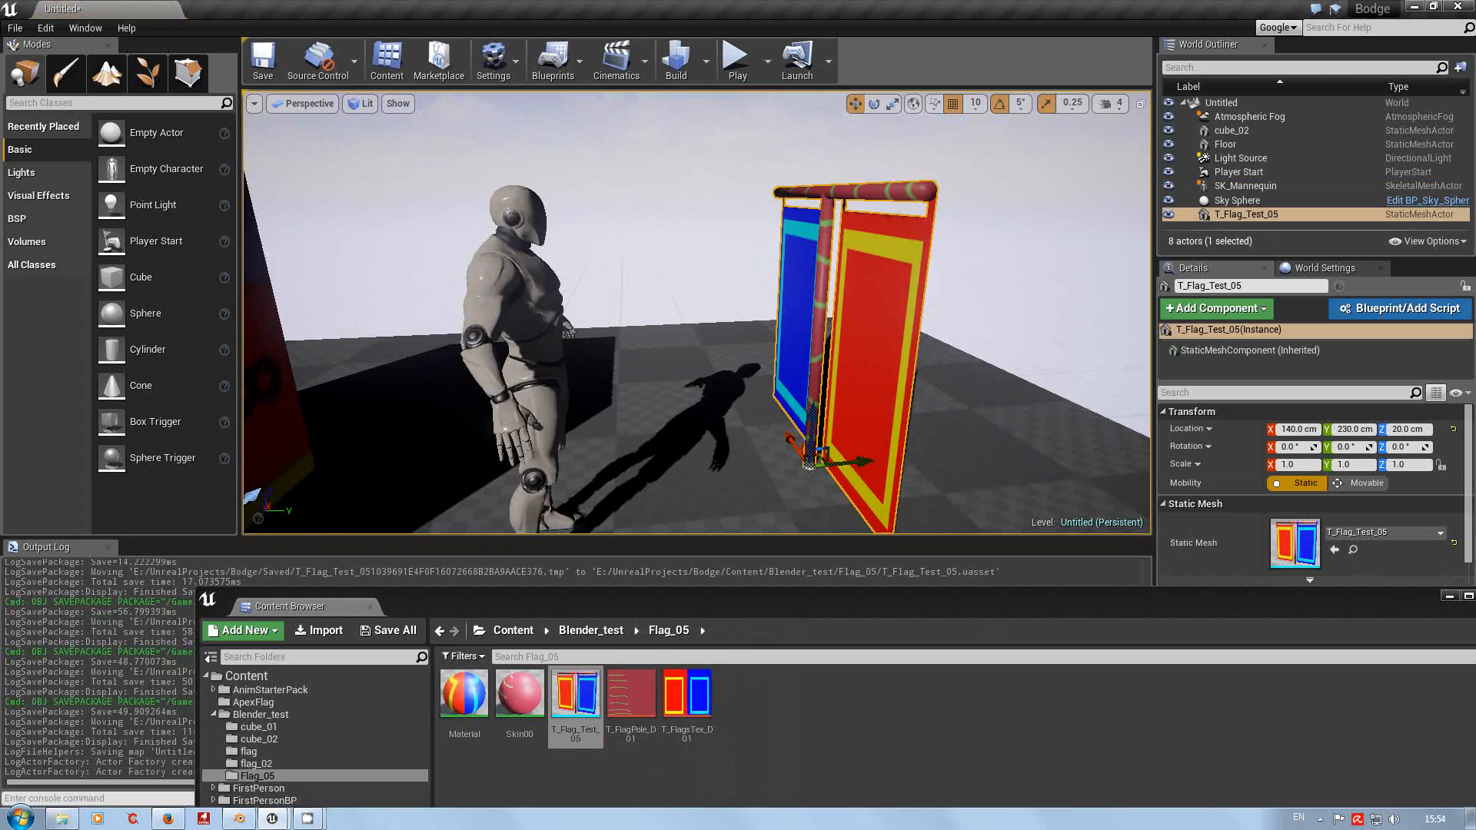
scroll(569, 331, down, 5)
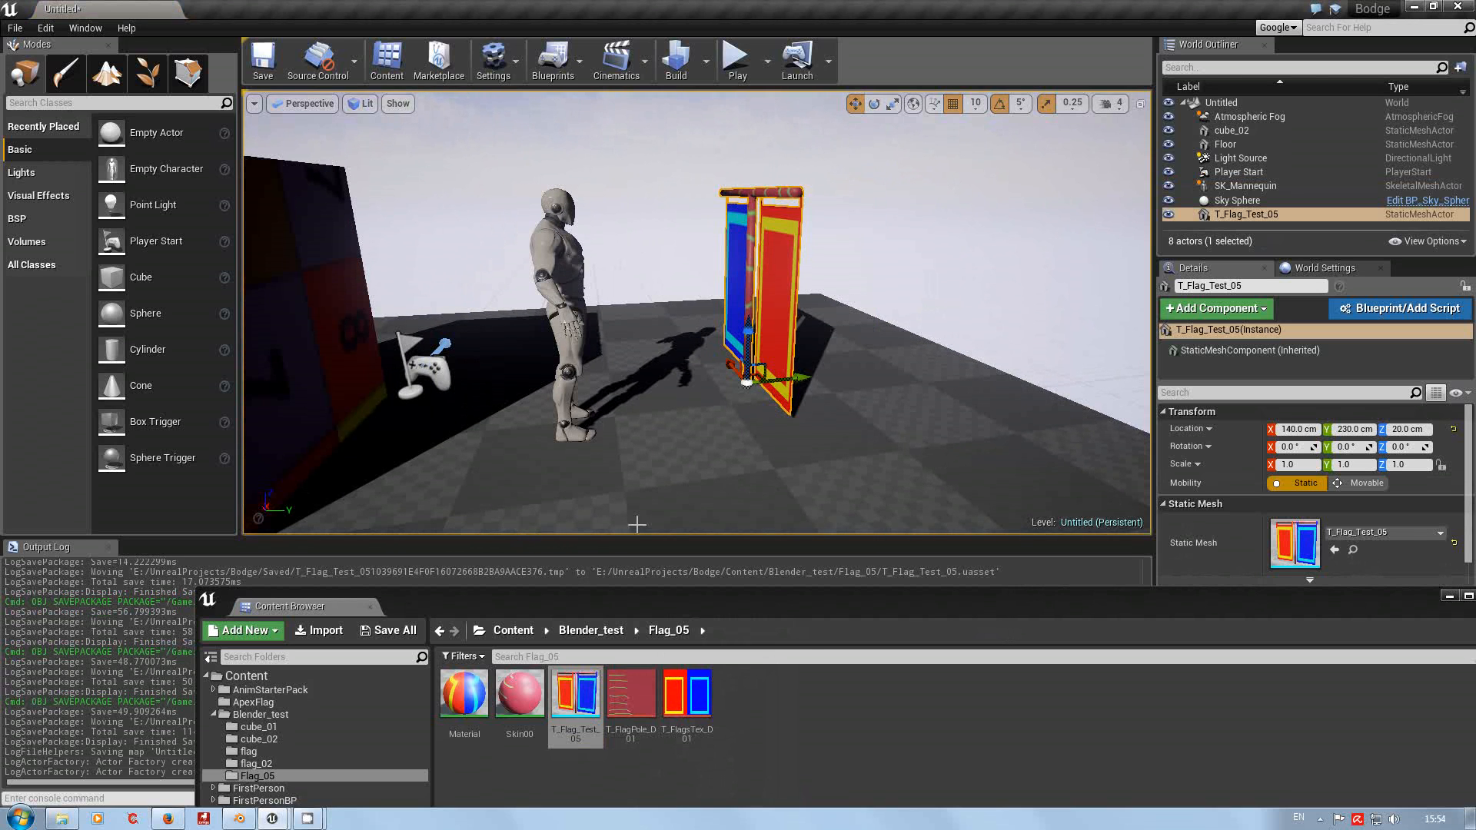
Look through the Blueprint Feature and Content Packs available to add to the project, and close the dialog without adding any.
drag(806, 629, 696, 361)
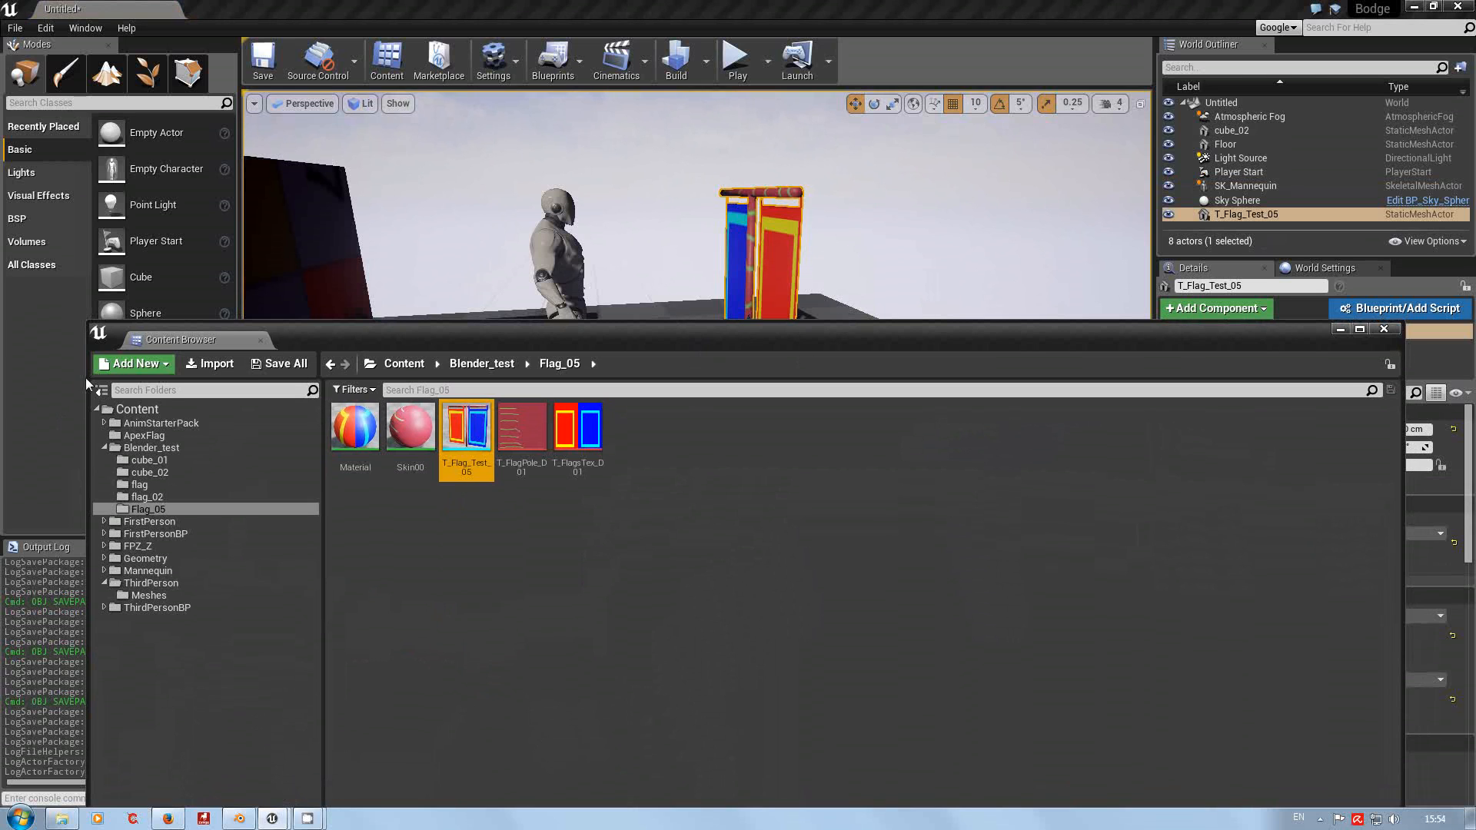
click(167, 364)
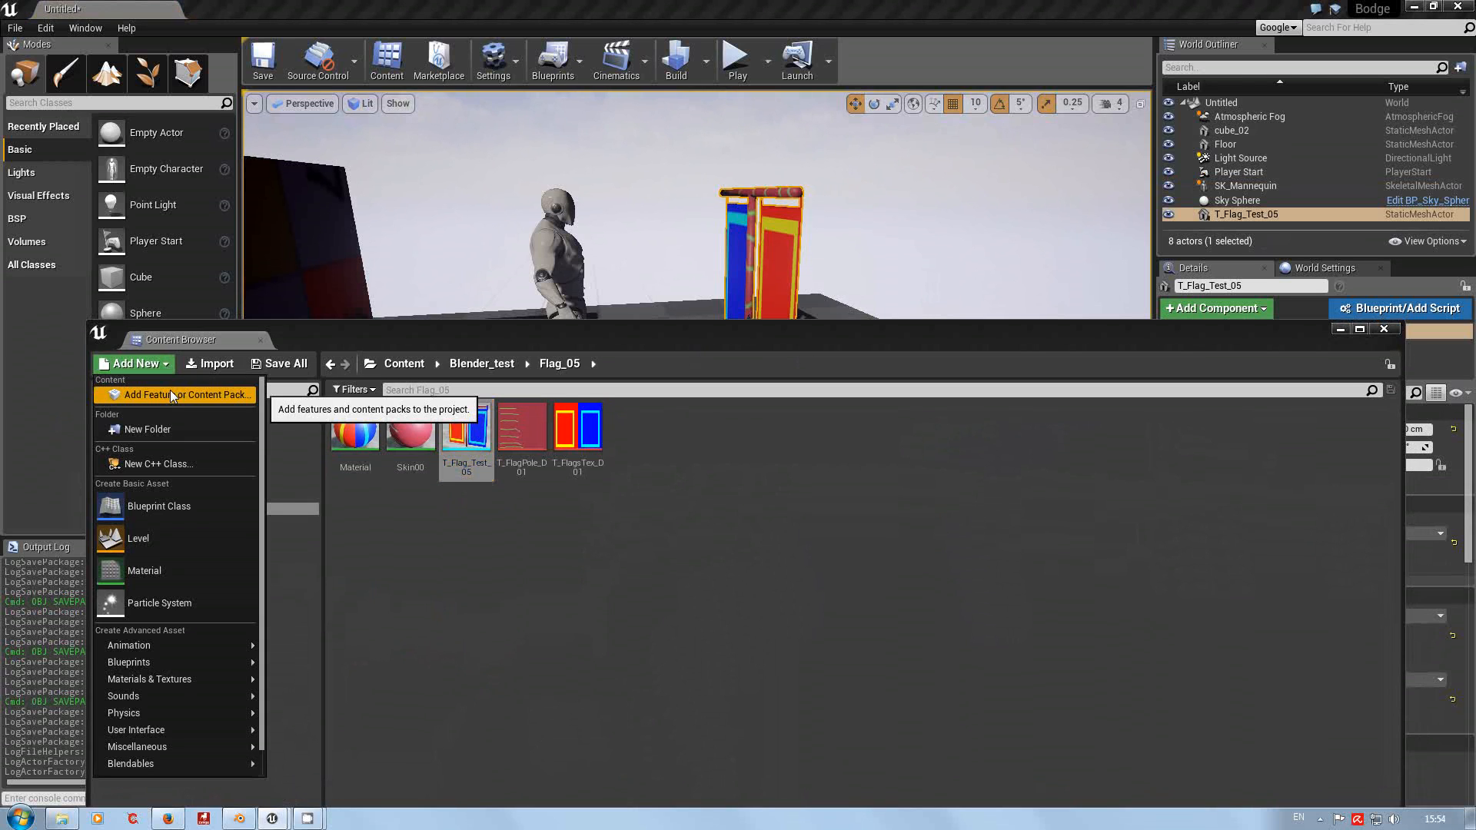
click(170, 391)
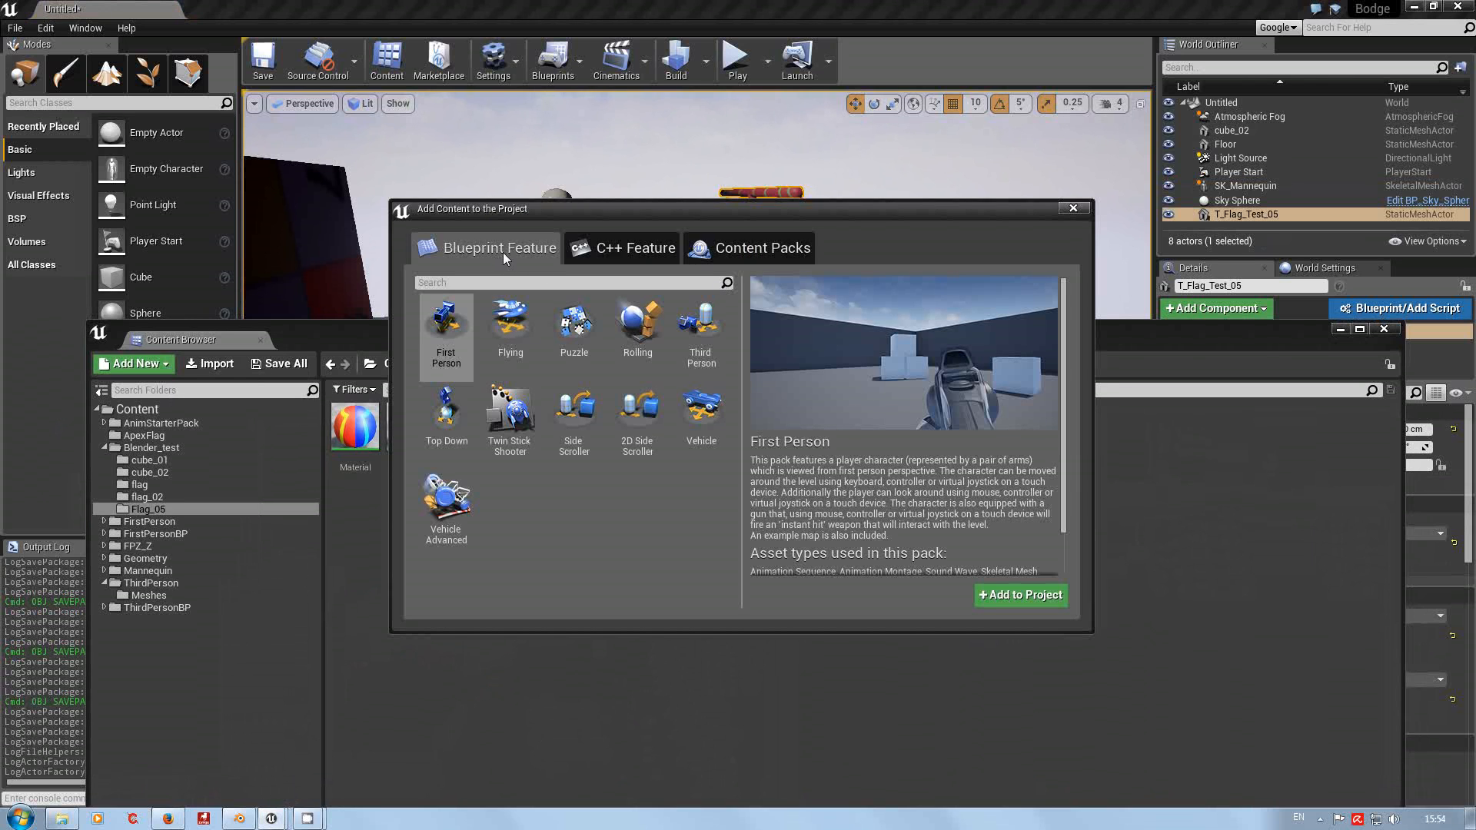
click(750, 251)
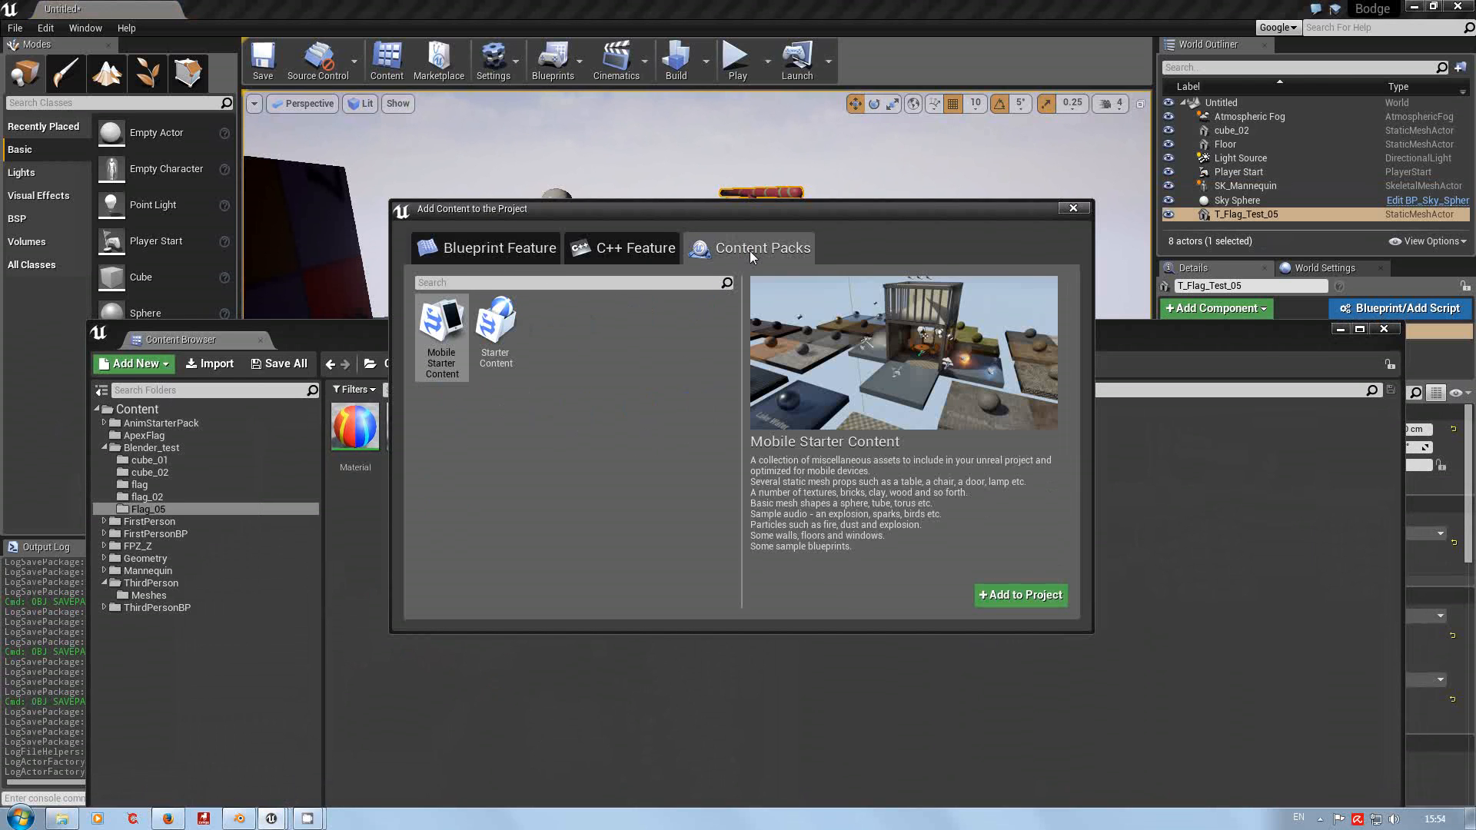
click(493, 253)
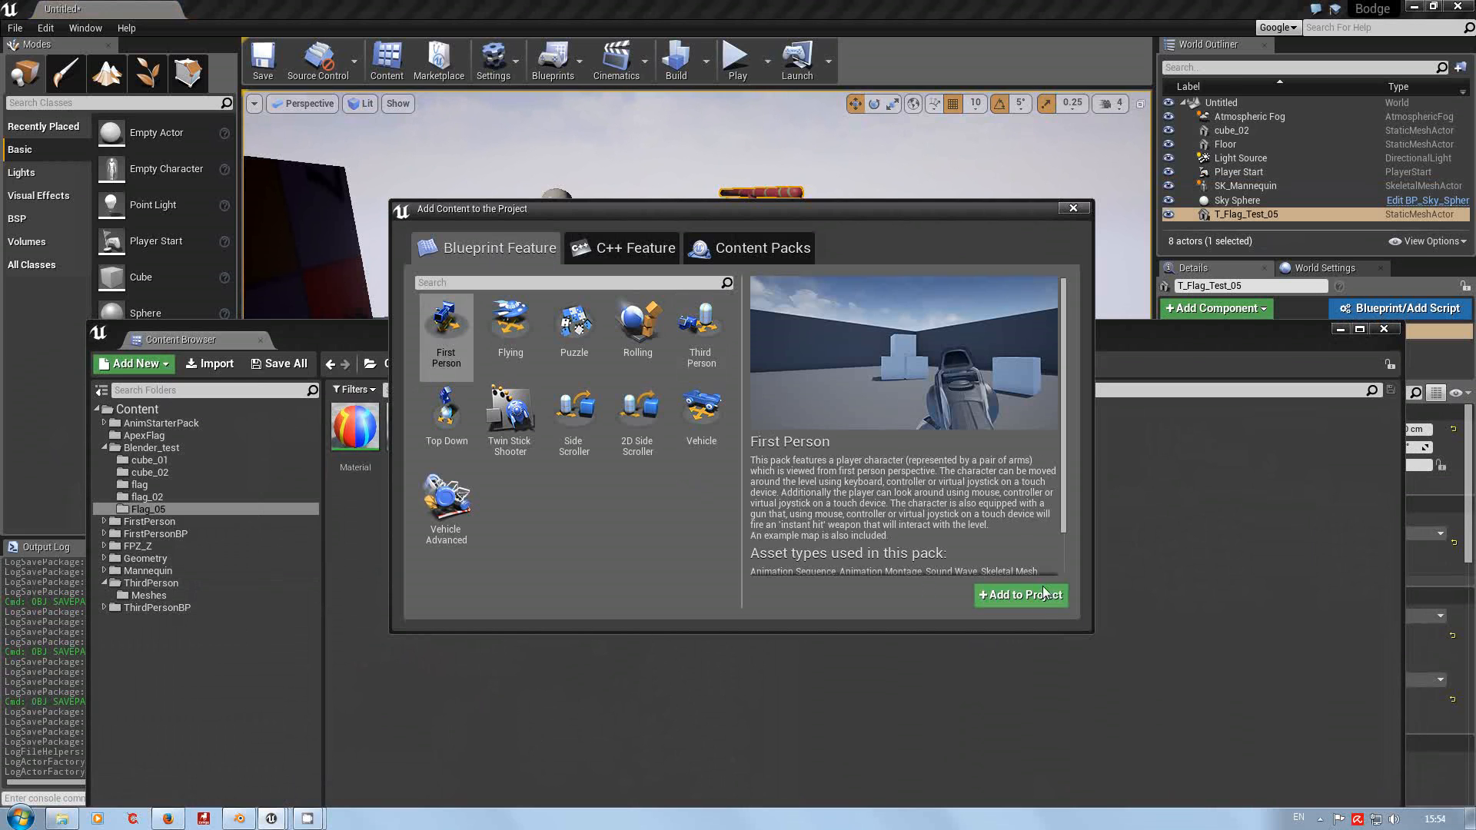
click(1070, 209)
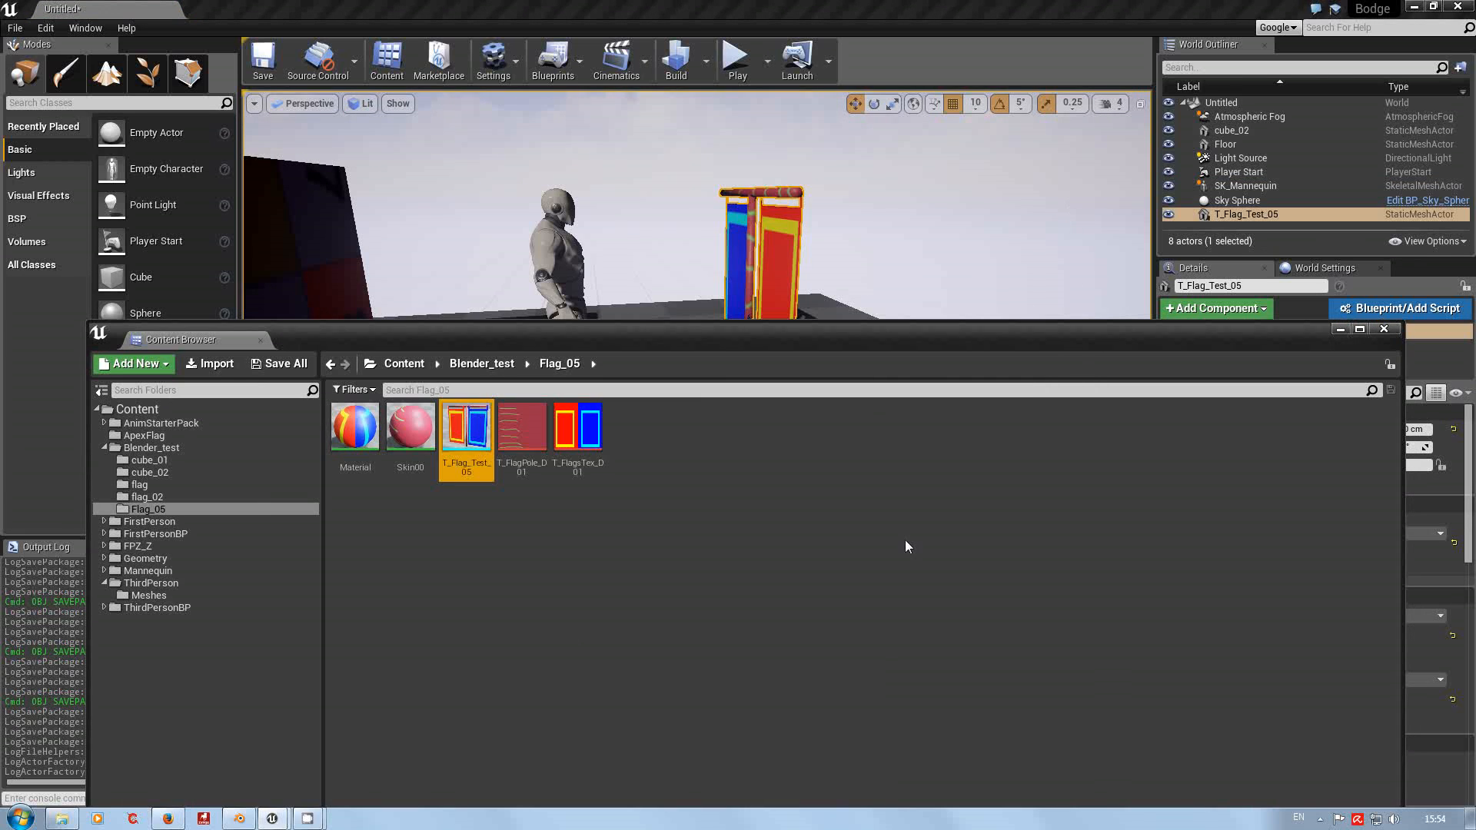
Examine the placed flag from several angles in the level and close the Content Browser.
drag(804, 333, 726, 514)
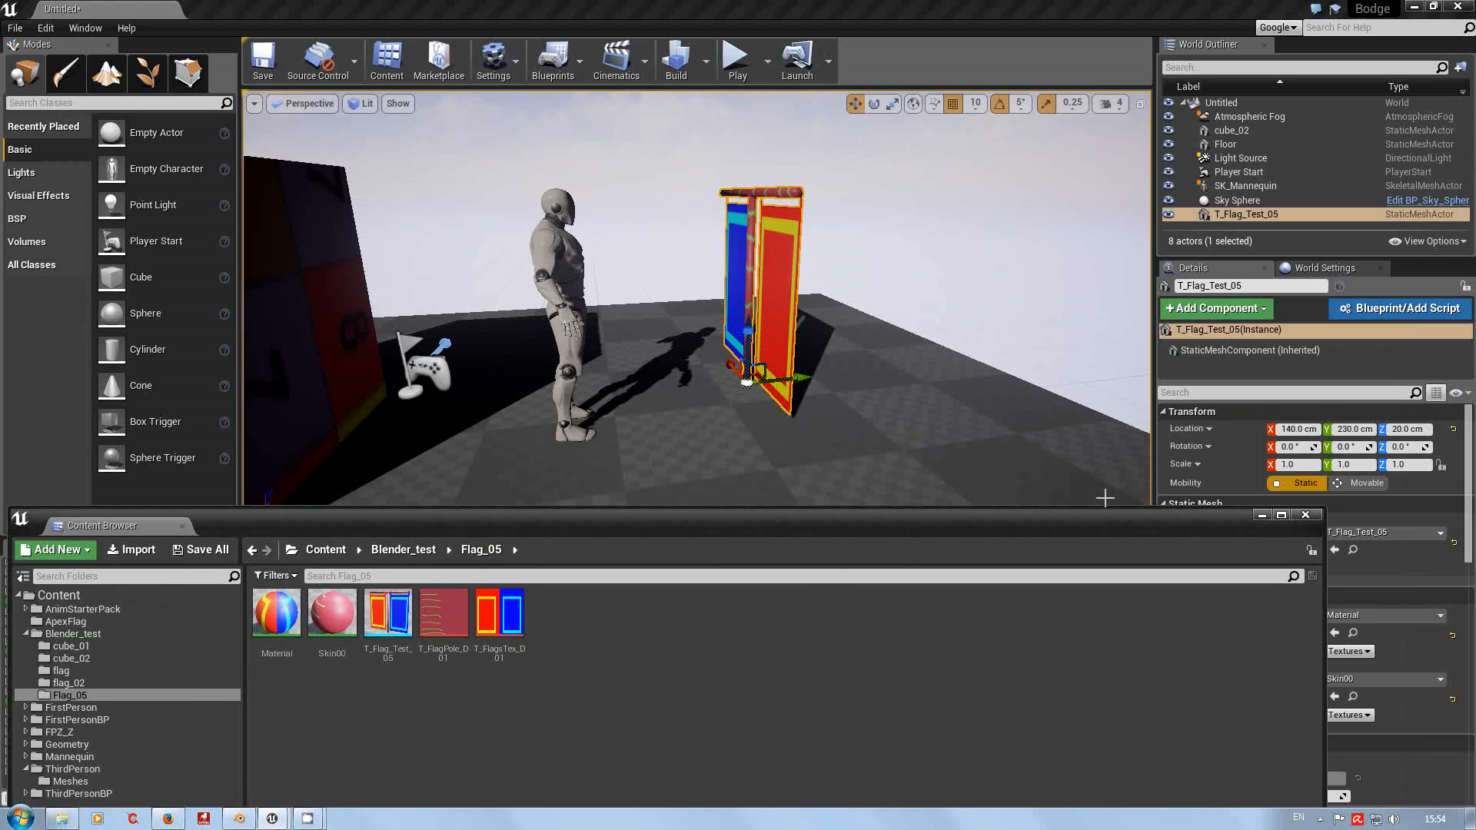
drag(882, 416, 905, 398)
mouse_move(667, 349)
mouse_down()
mouse_move(677, 315)
mouse_move(667, 349)
mouse_up()
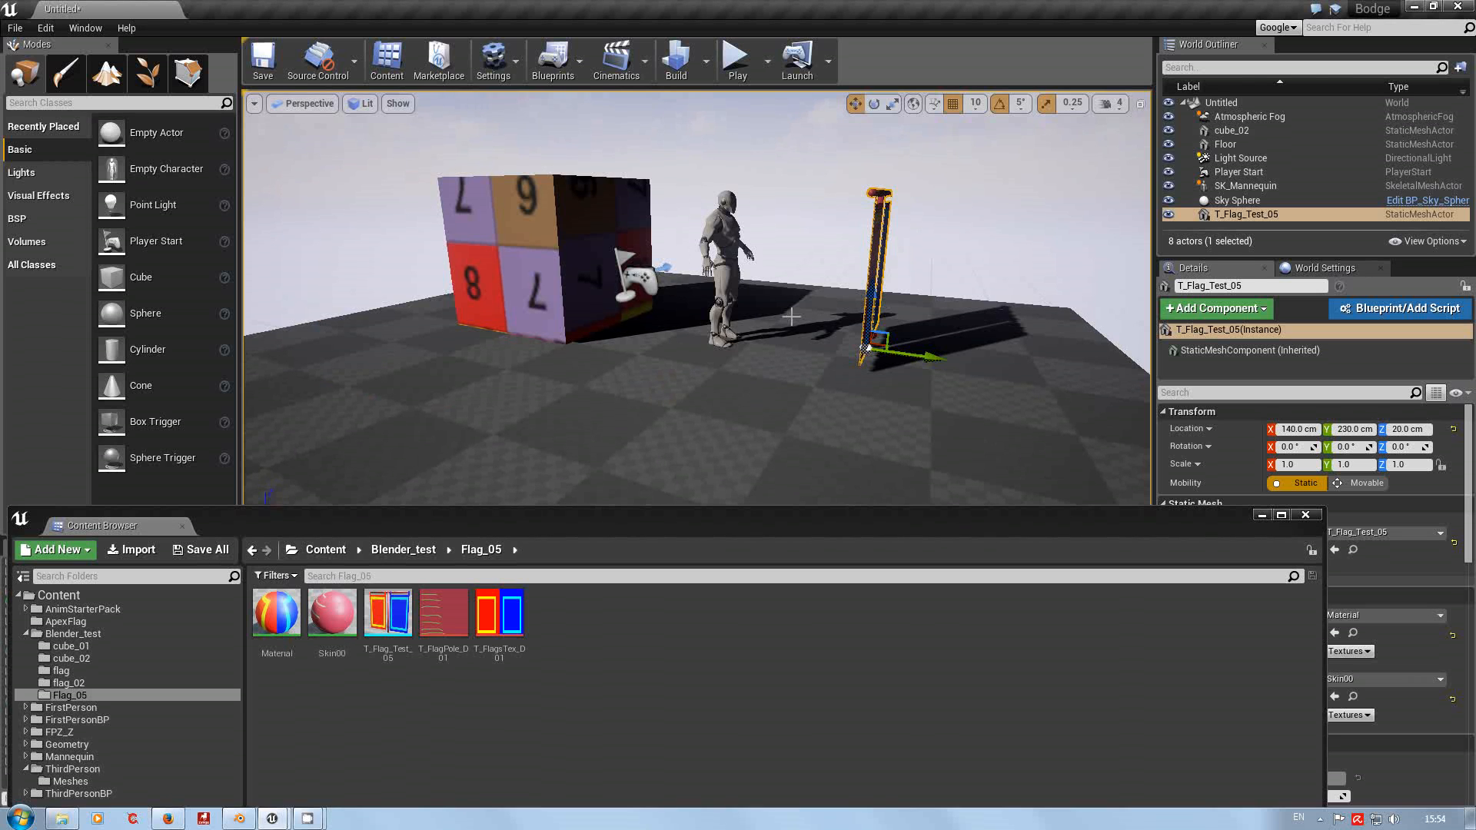
drag(932, 385, 975, 316)
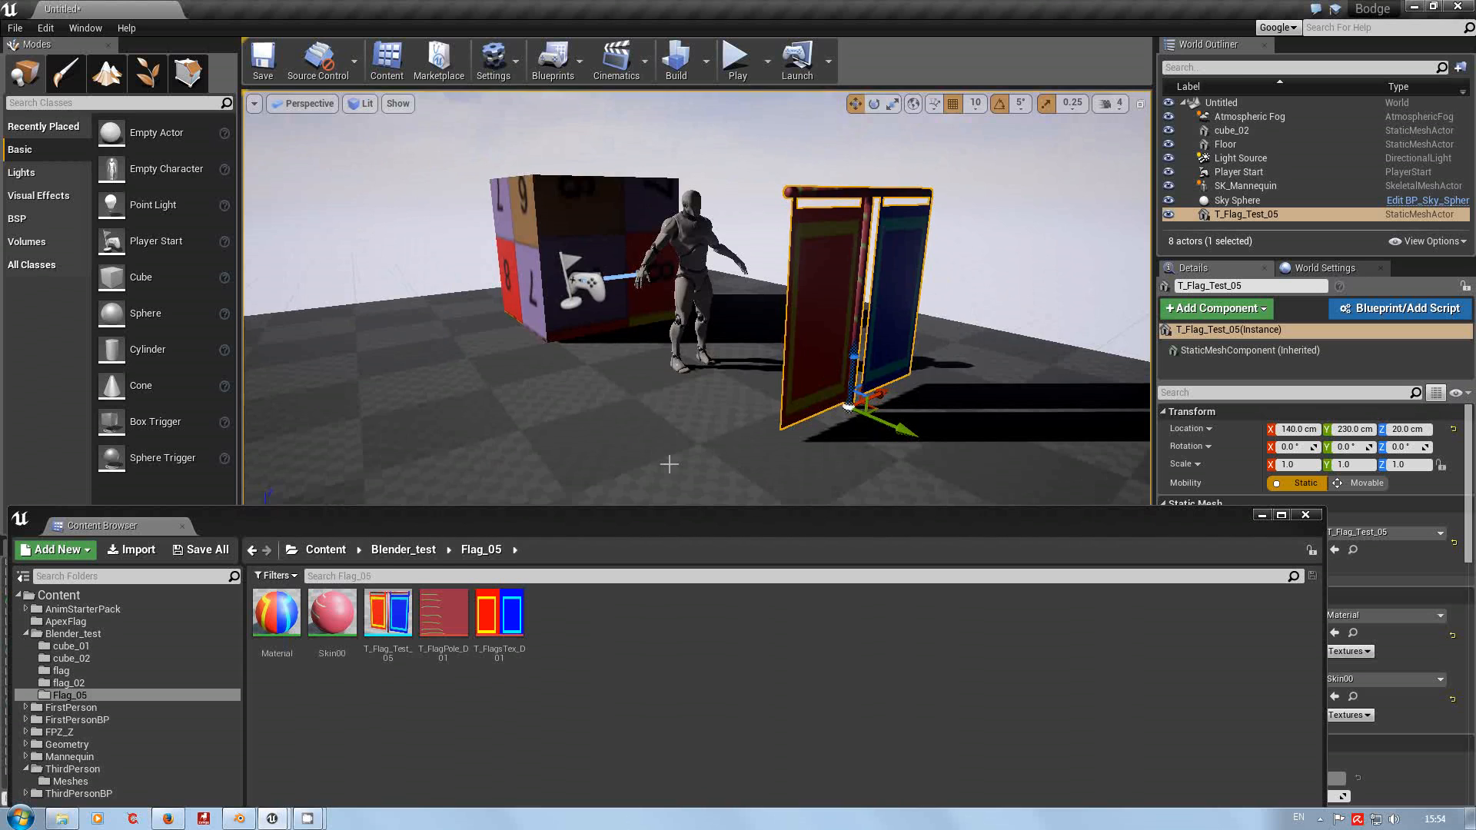
drag(669, 465, 807, 419)
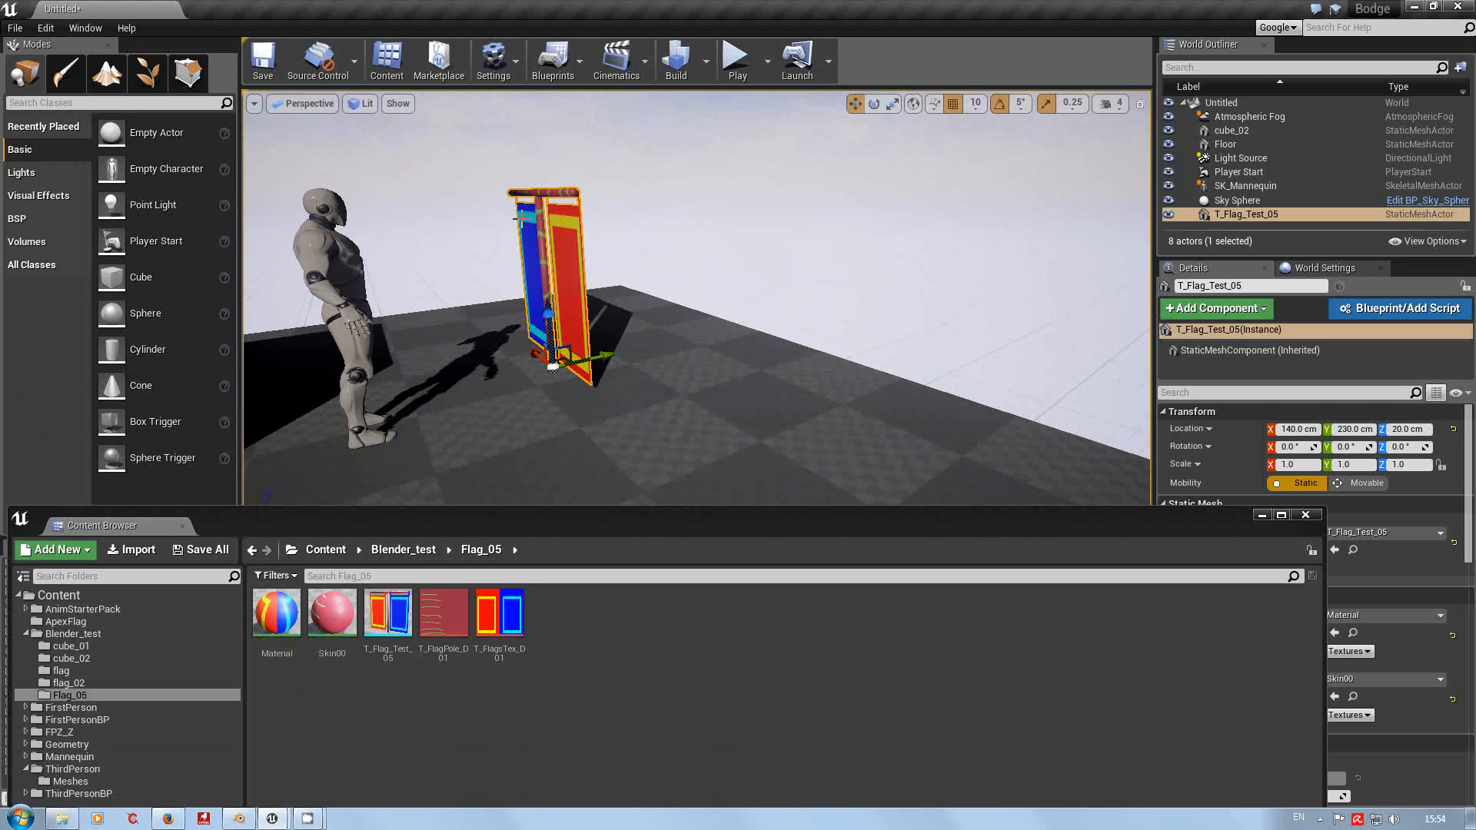
click(1310, 526)
click(1307, 518)
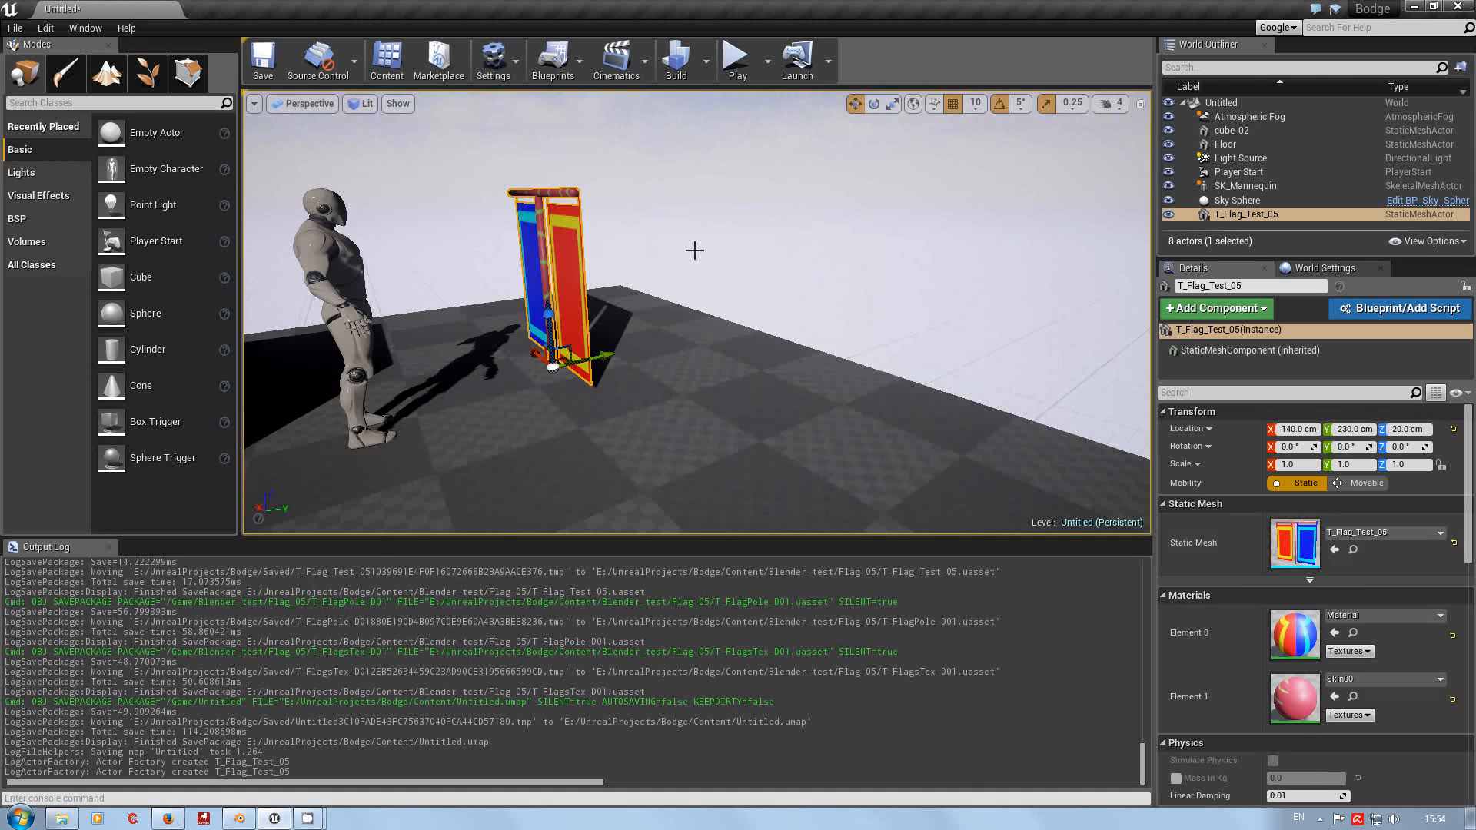
Switch to Blender and reset the 3D cursor's location to its default values at the world origin.
click(1413, 7)
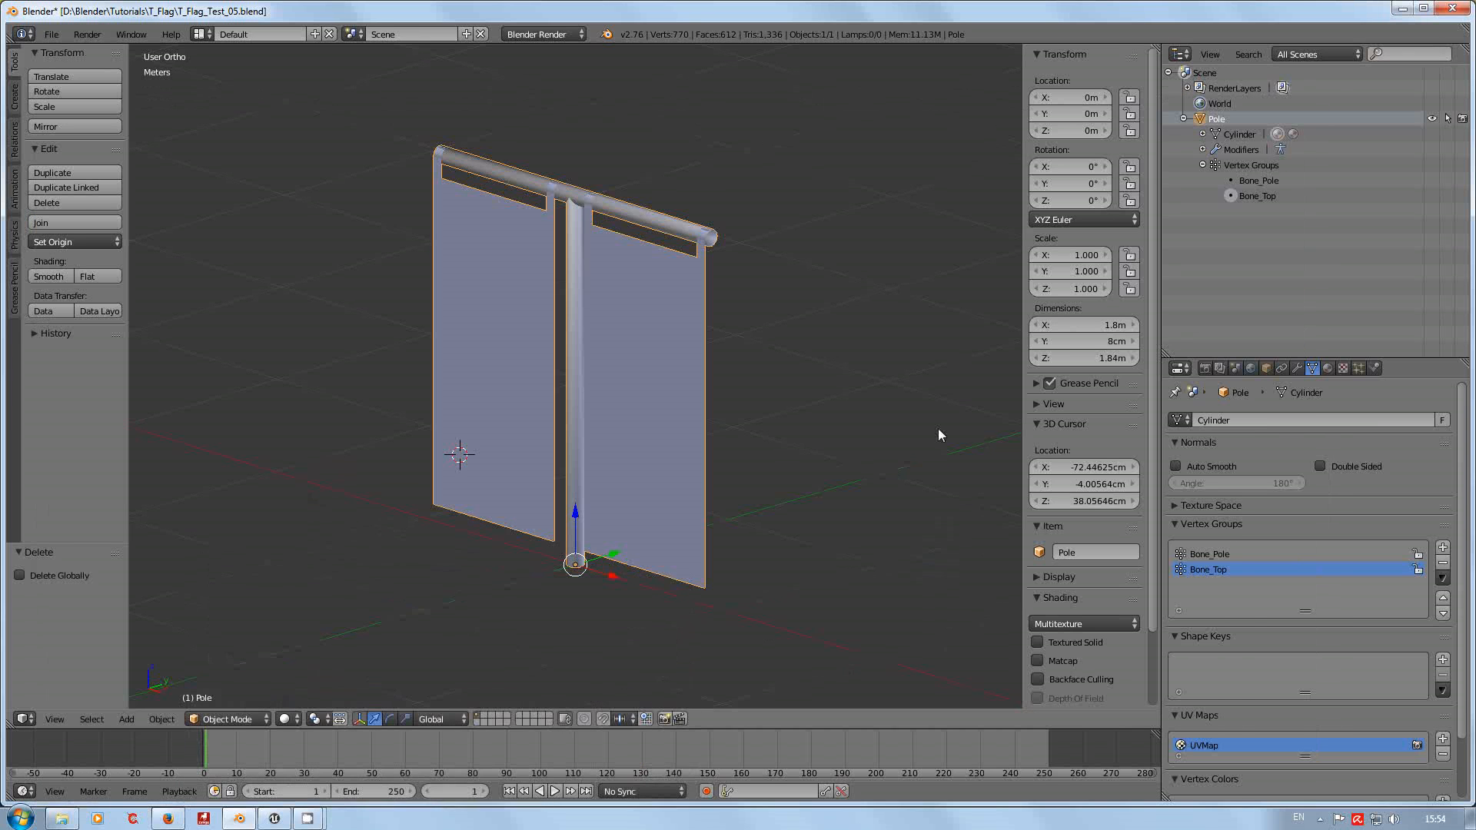
key(r)
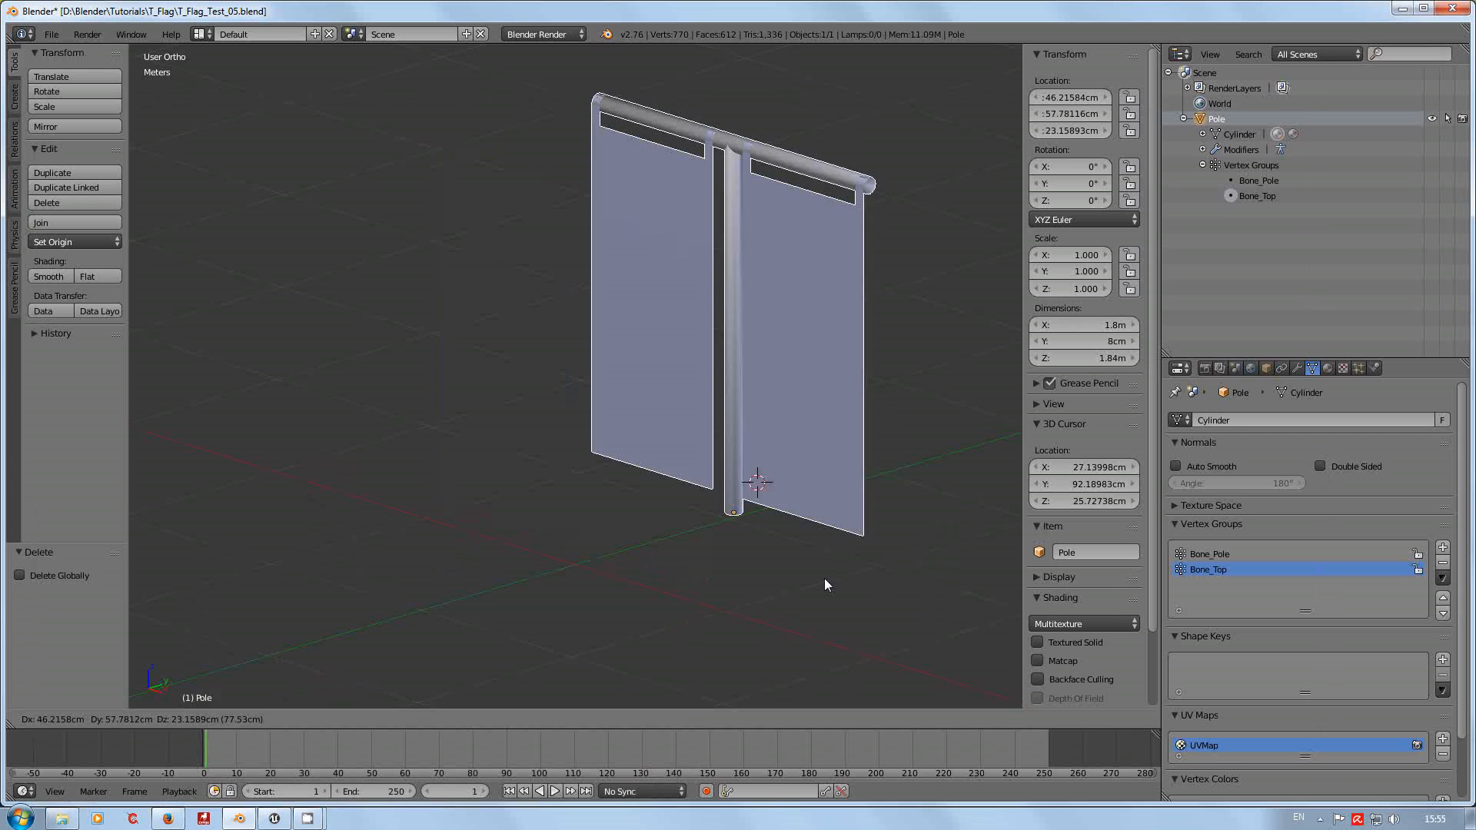
right_click(787, 599)
middle_drag(586, 636, 684, 570)
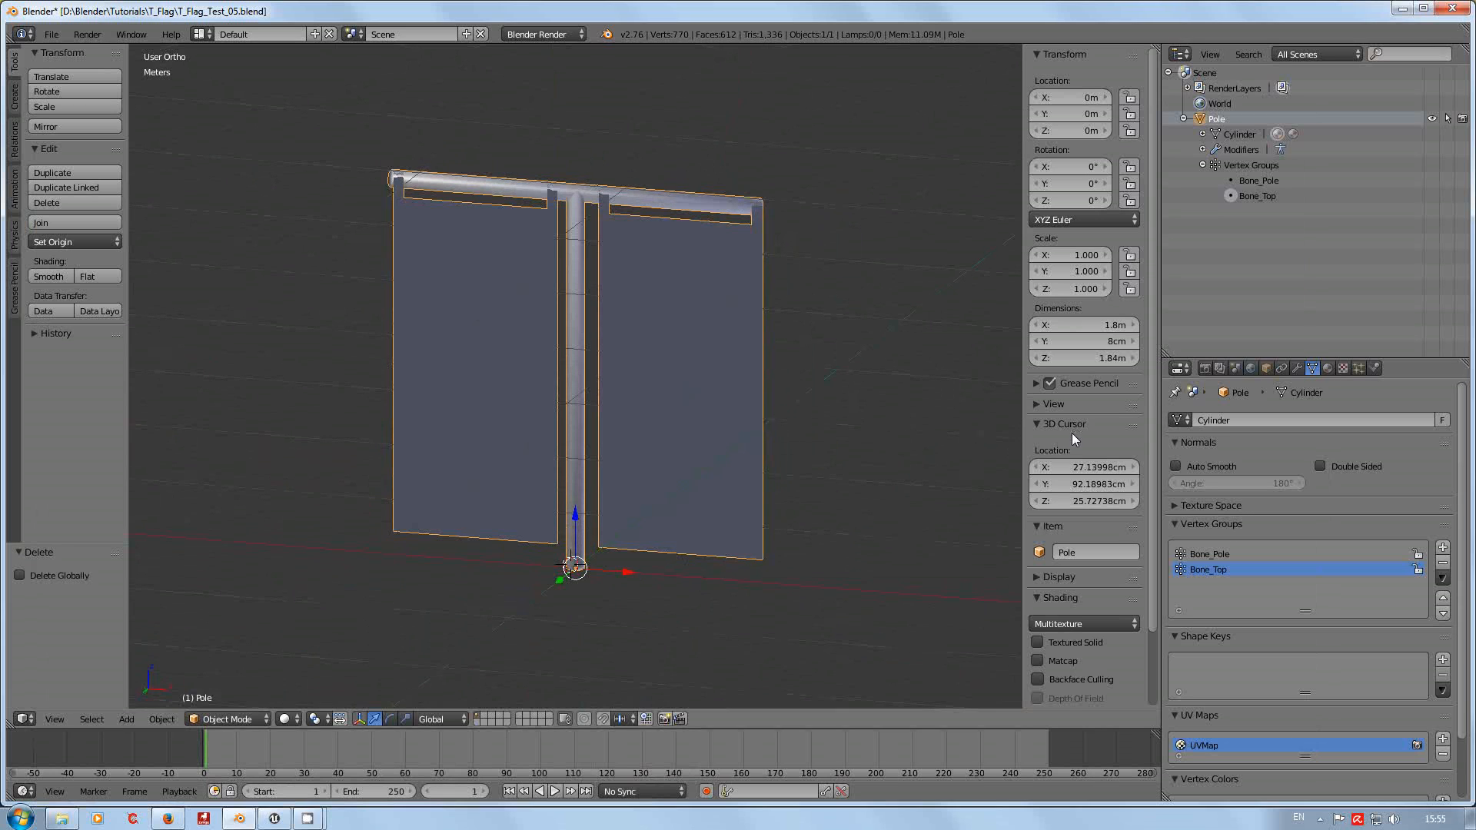
right_click(1073, 468)
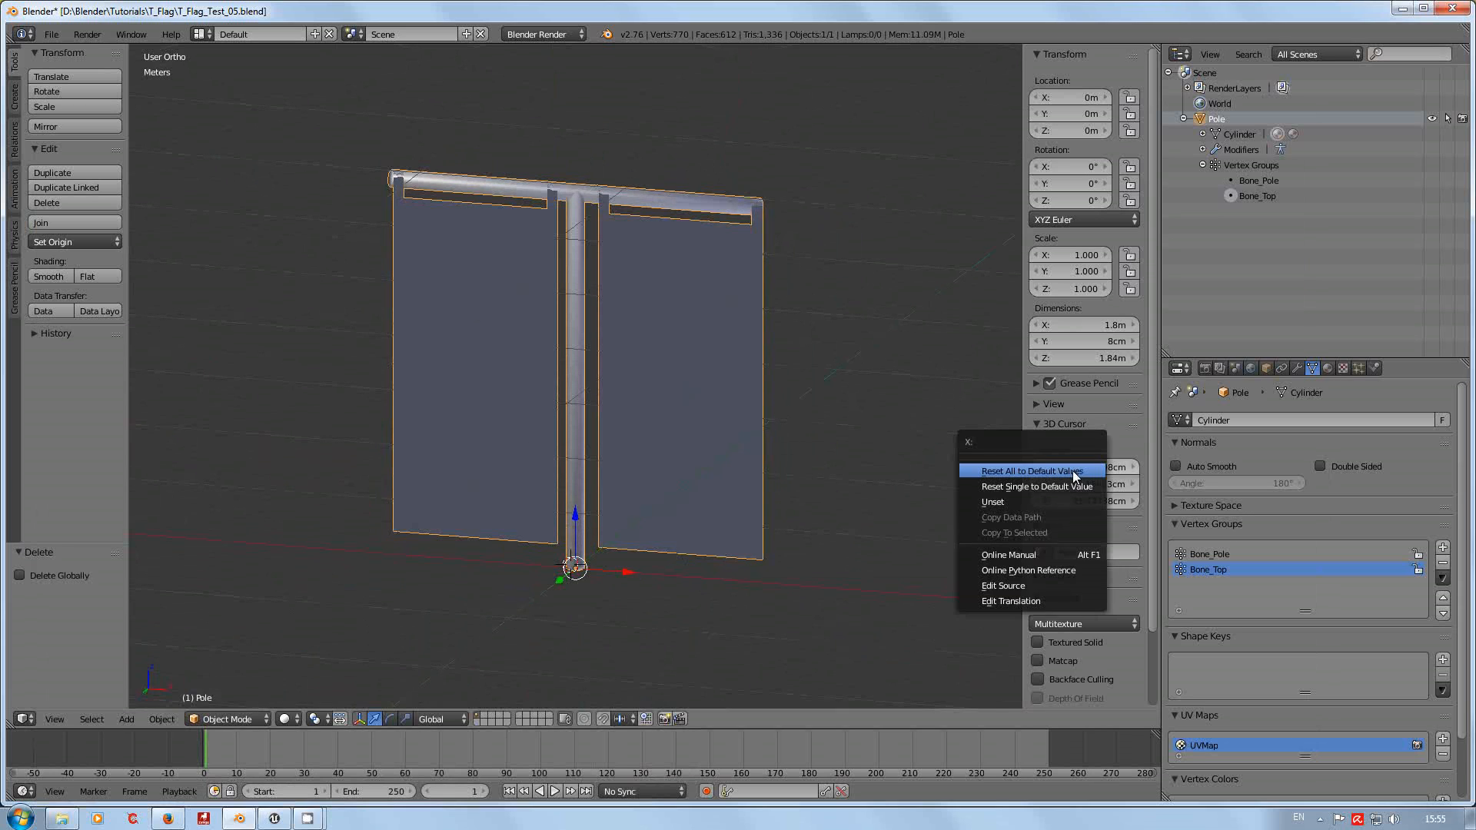
click(1072, 470)
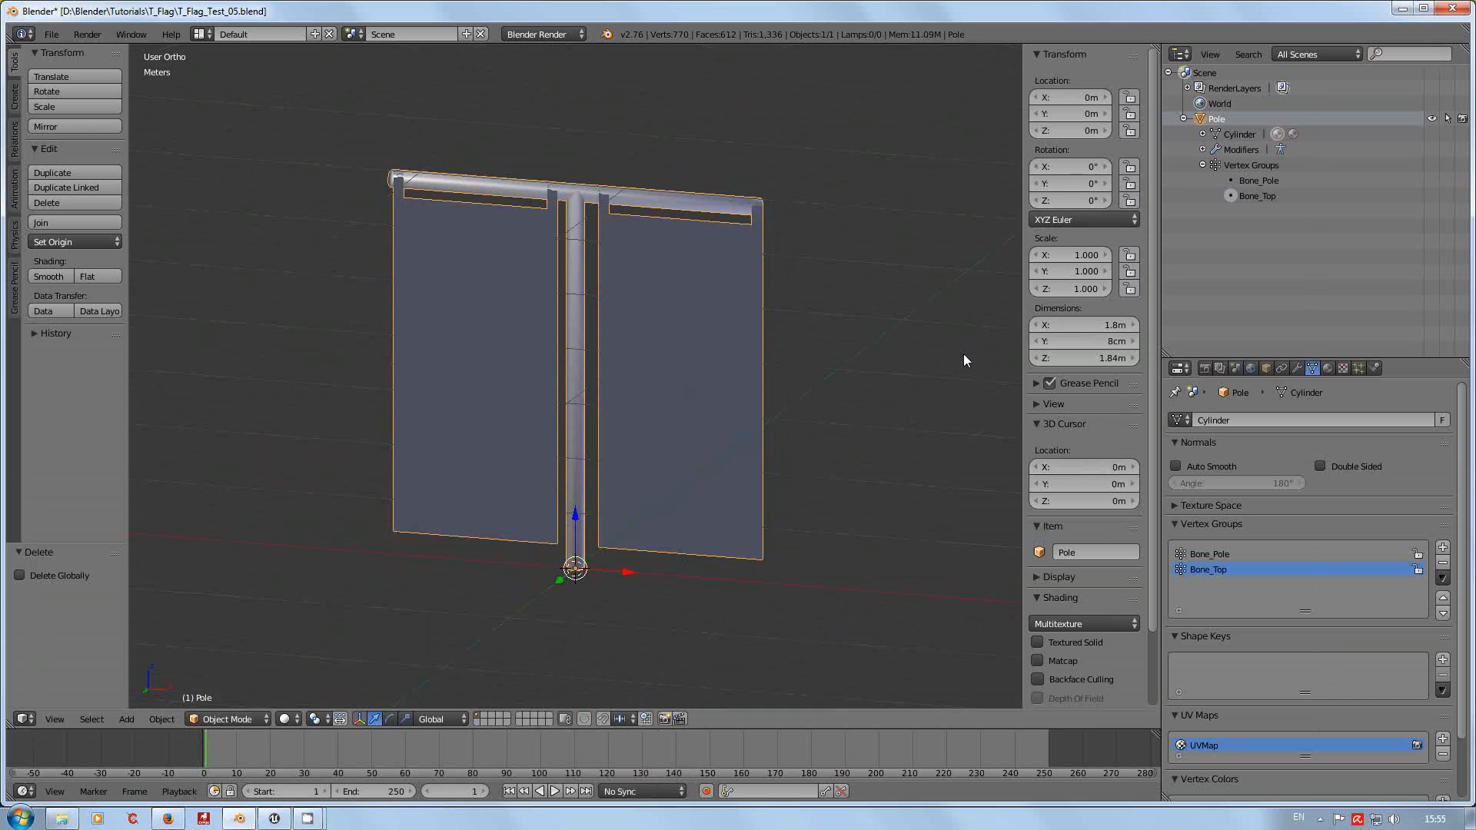
key(n)
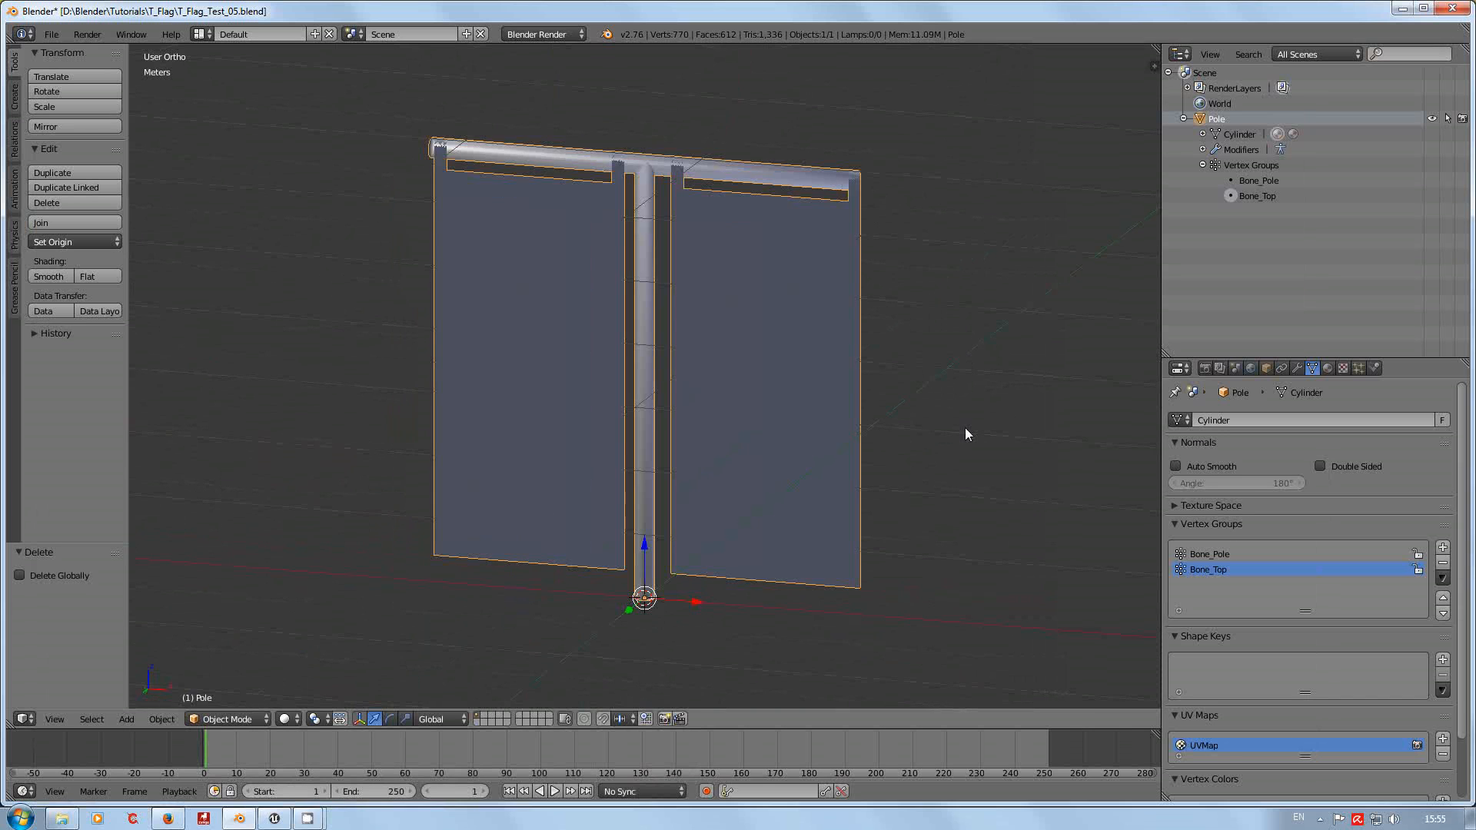
key(n)
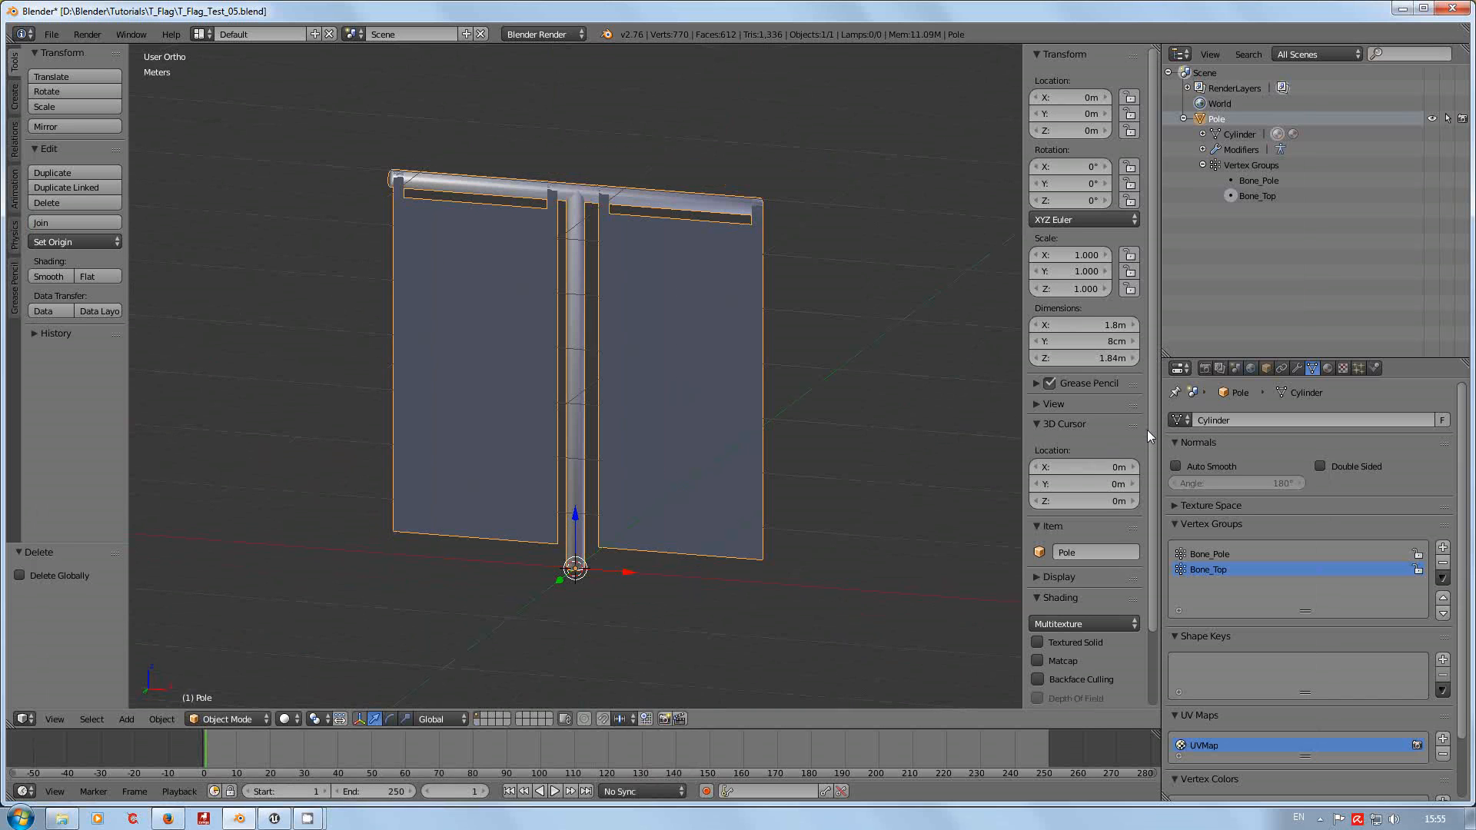
key(n)
key(n)
key(n)
key(n)
Add a new armature with a single bone at the 3D cursor, at the foot of the flag pole.
click(13, 102)
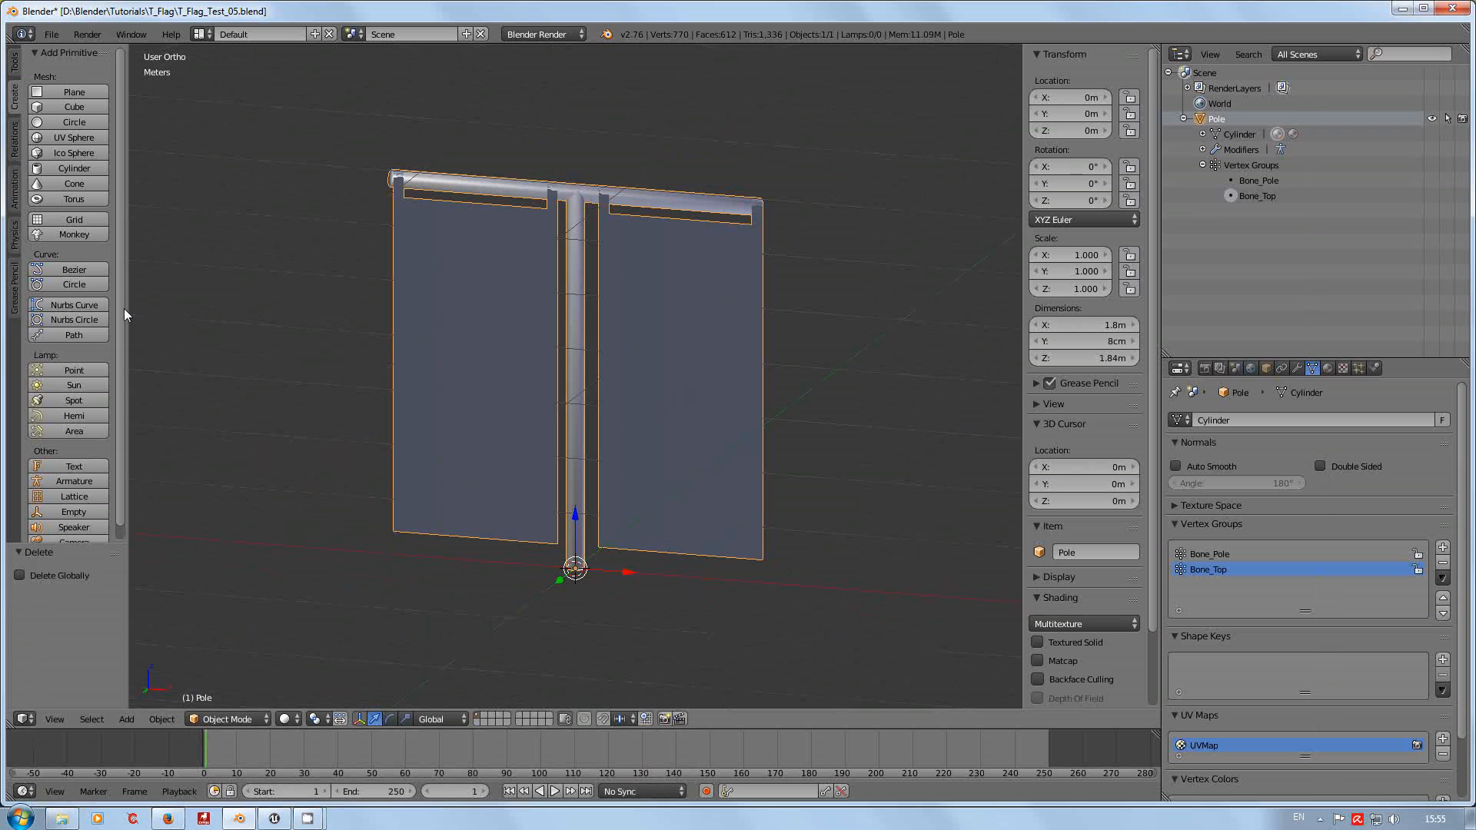
scroll(123, 316, down, 1)
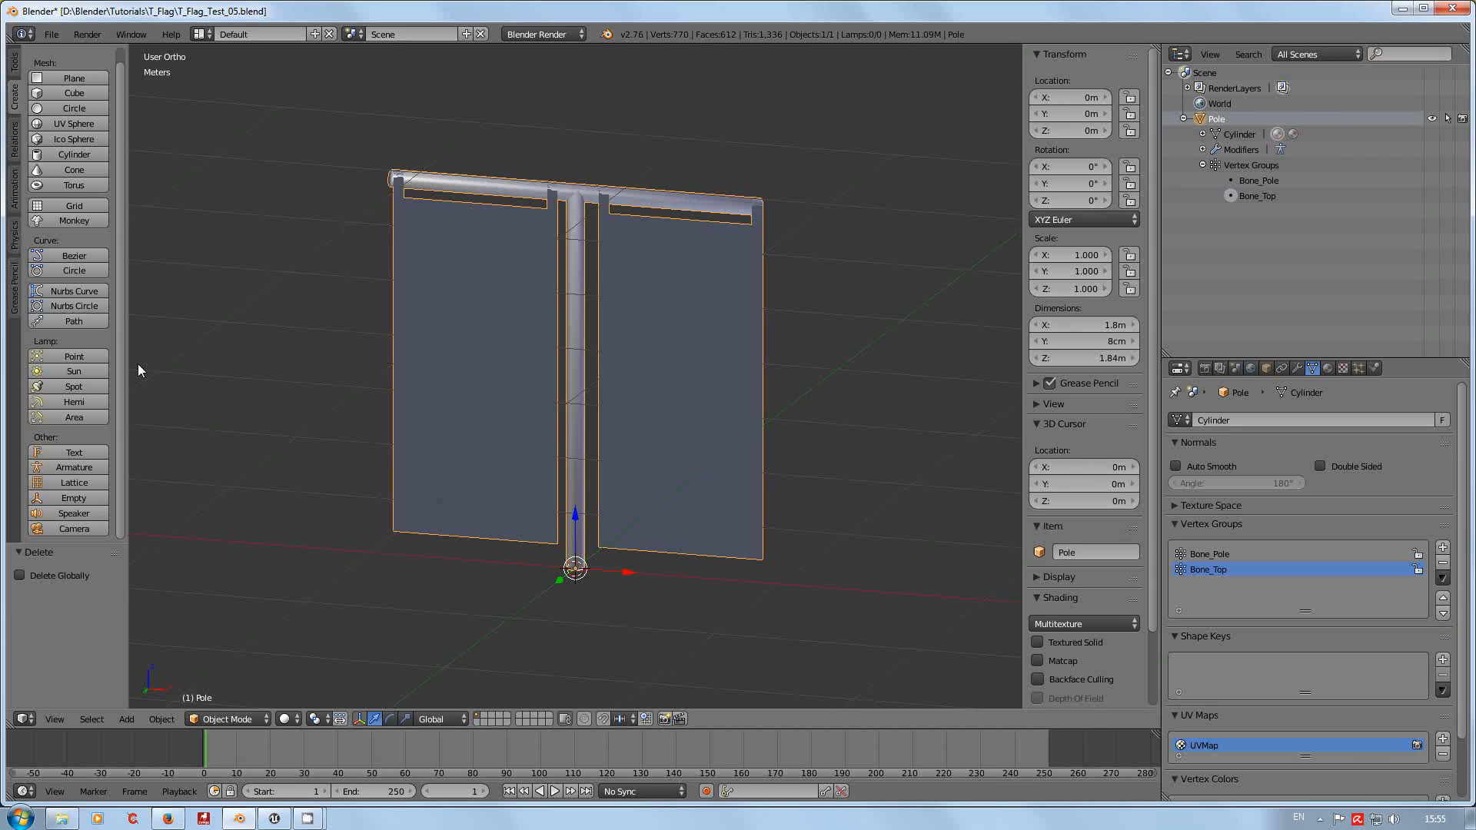
key(t)
key(t)
key(t)
key(t)
key(t)
key(t)
click(80, 467)
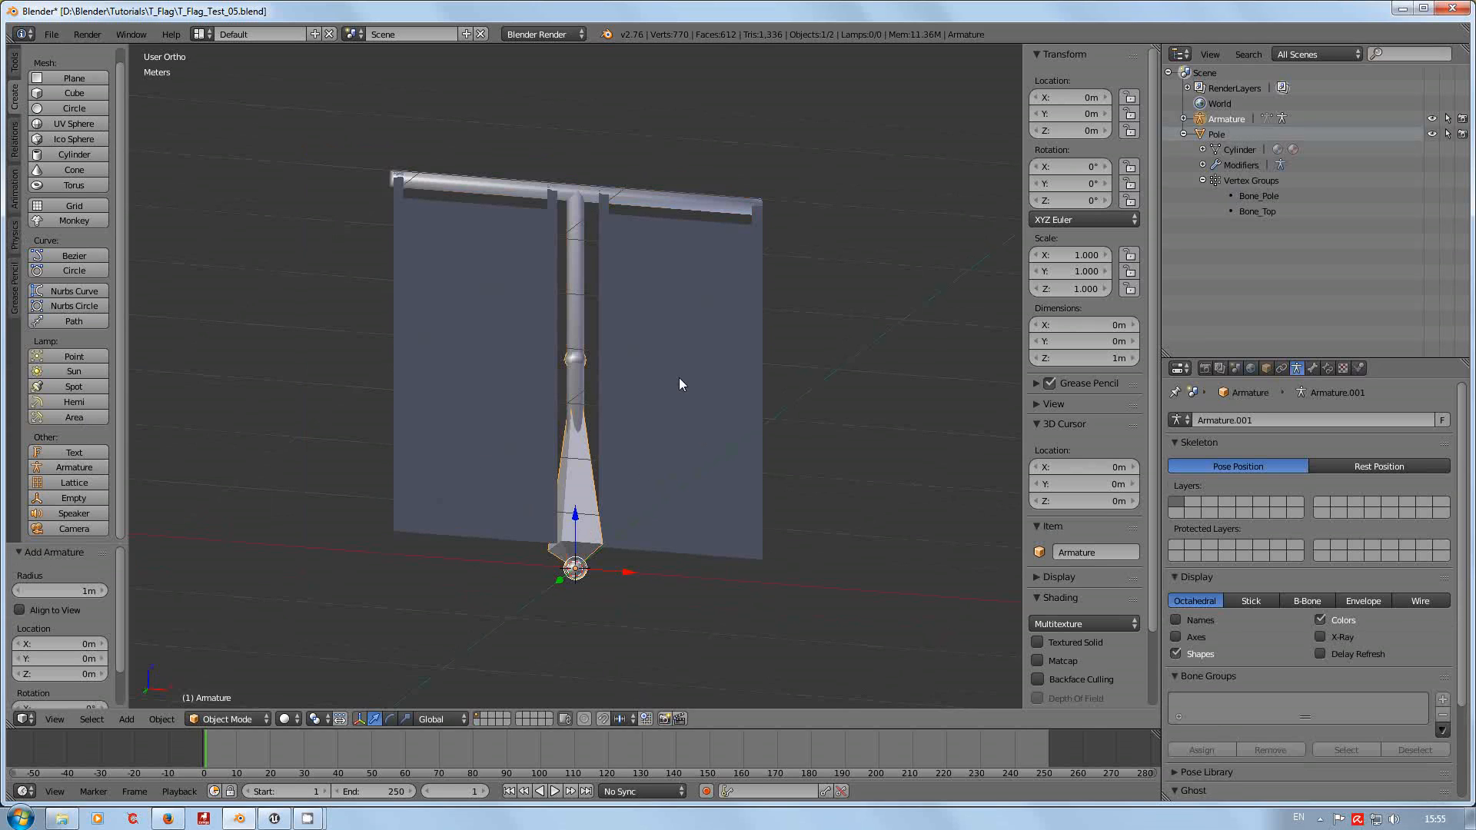
Open the new armature for editing, select its single bone and rename it Bone_Pole.
click(1183, 119)
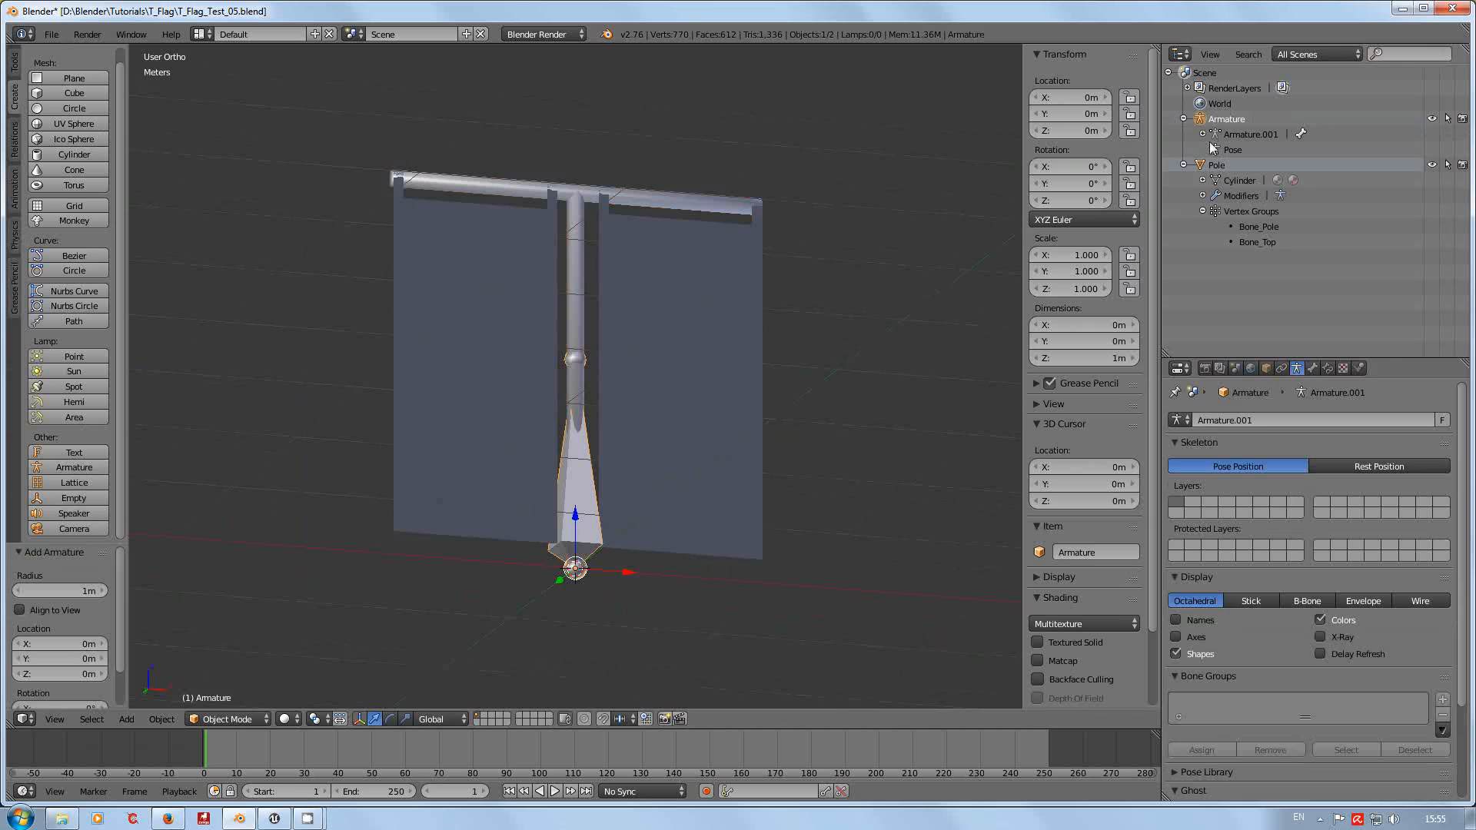
click(1203, 134)
click(1242, 151)
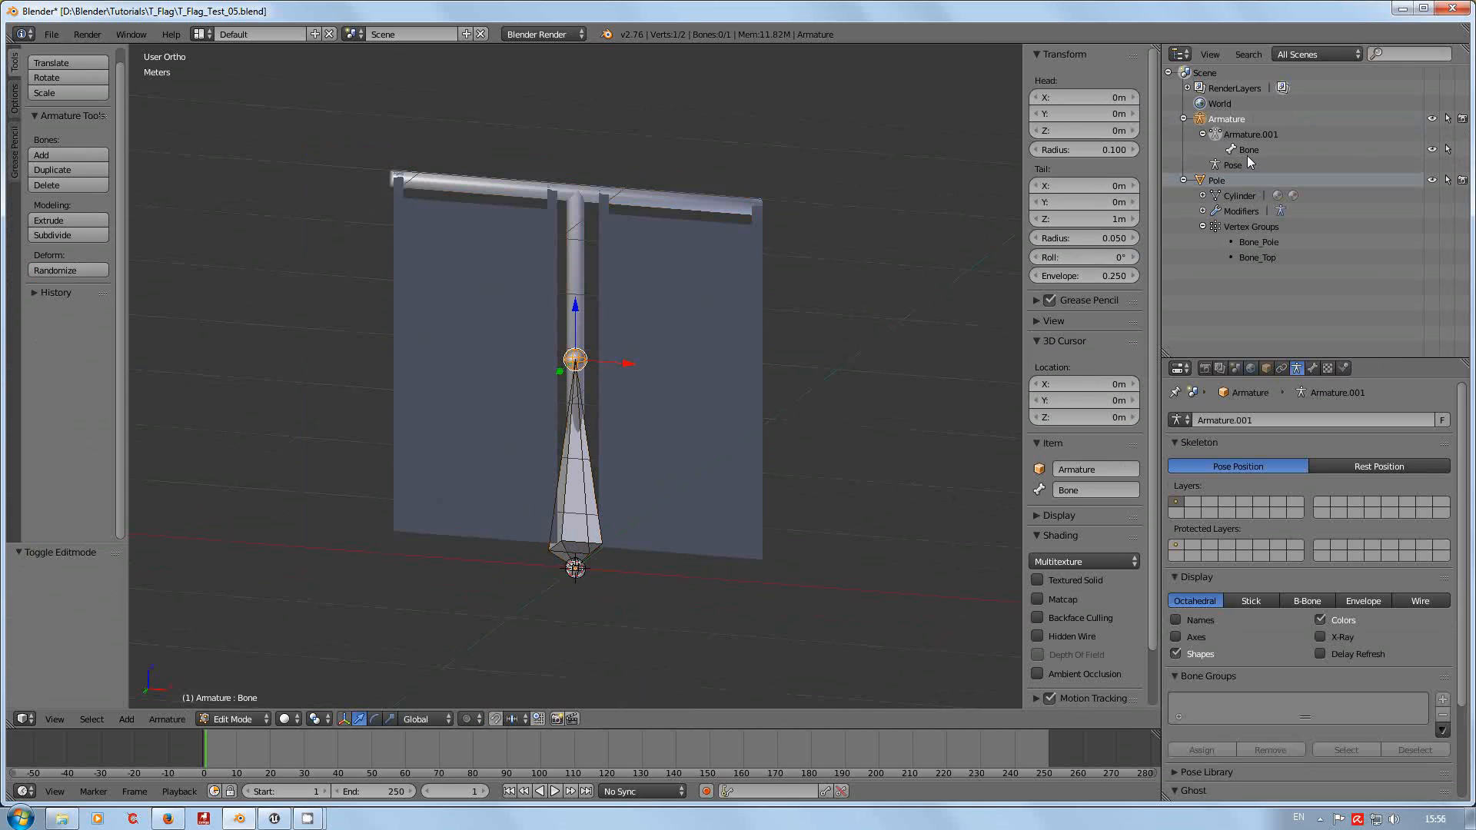
click(1246, 156)
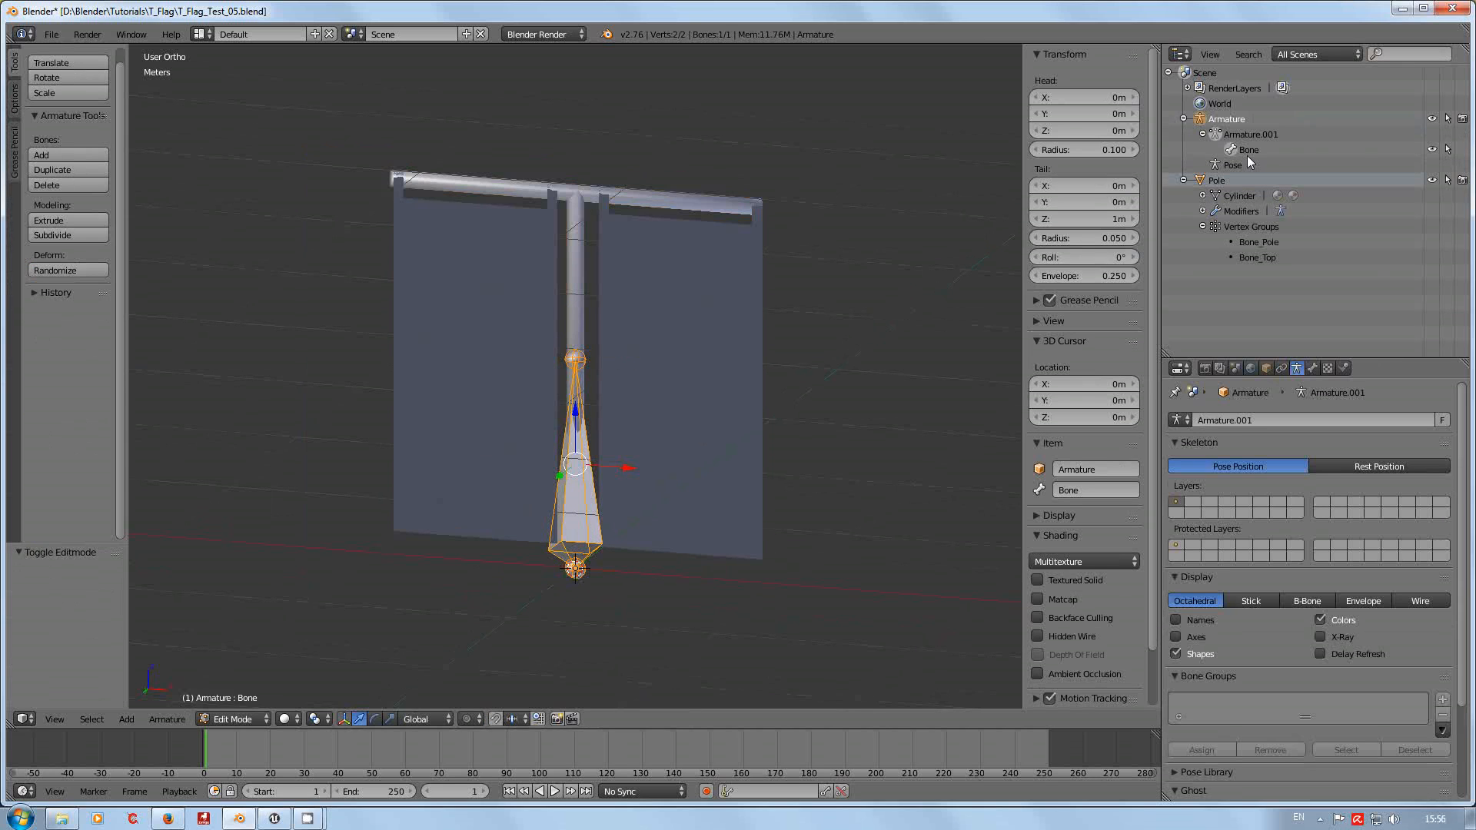
click(1313, 370)
double_click(1271, 418)
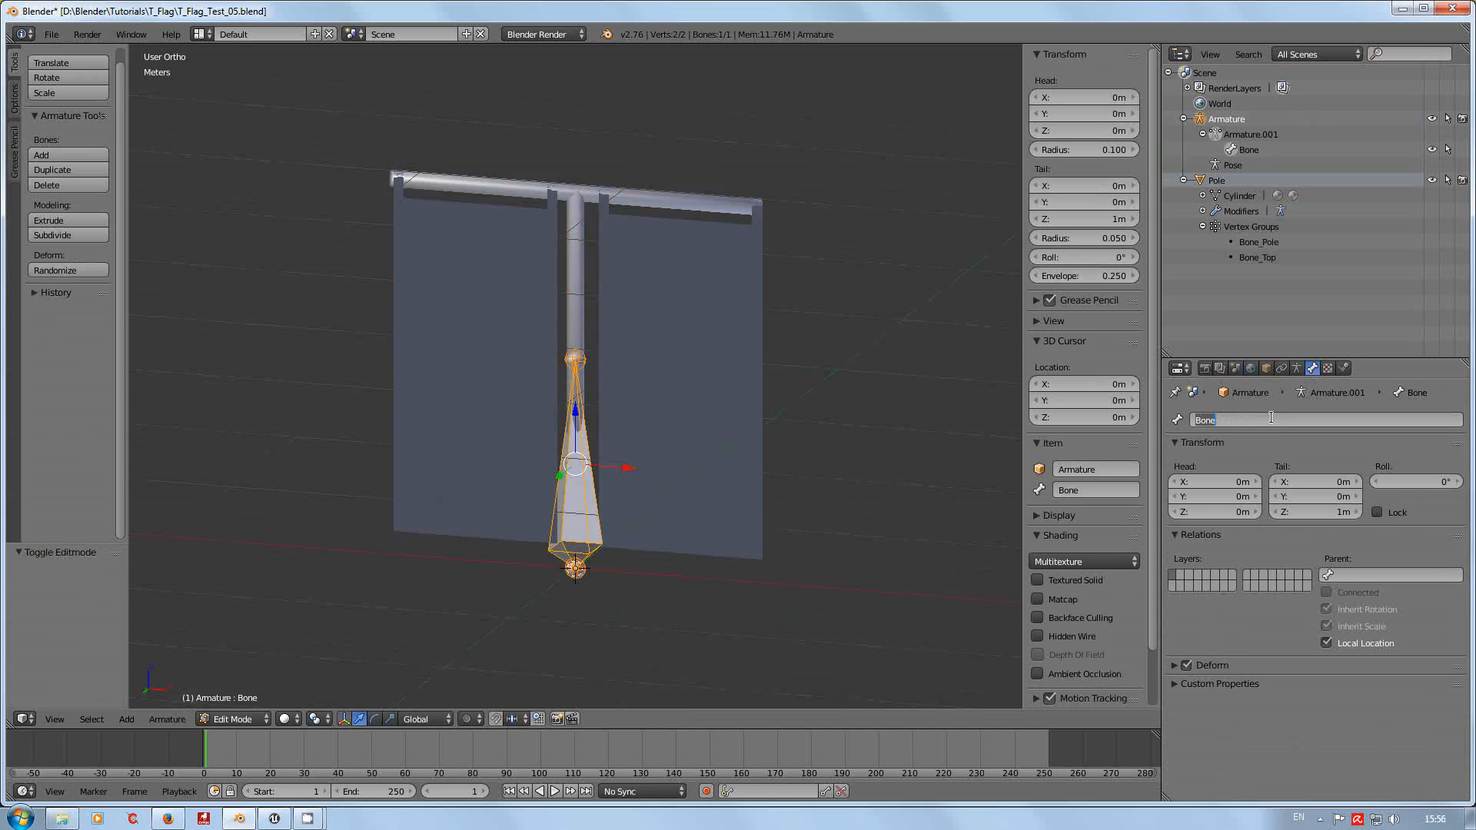
click(1271, 417)
text(Pole)
key(Return)
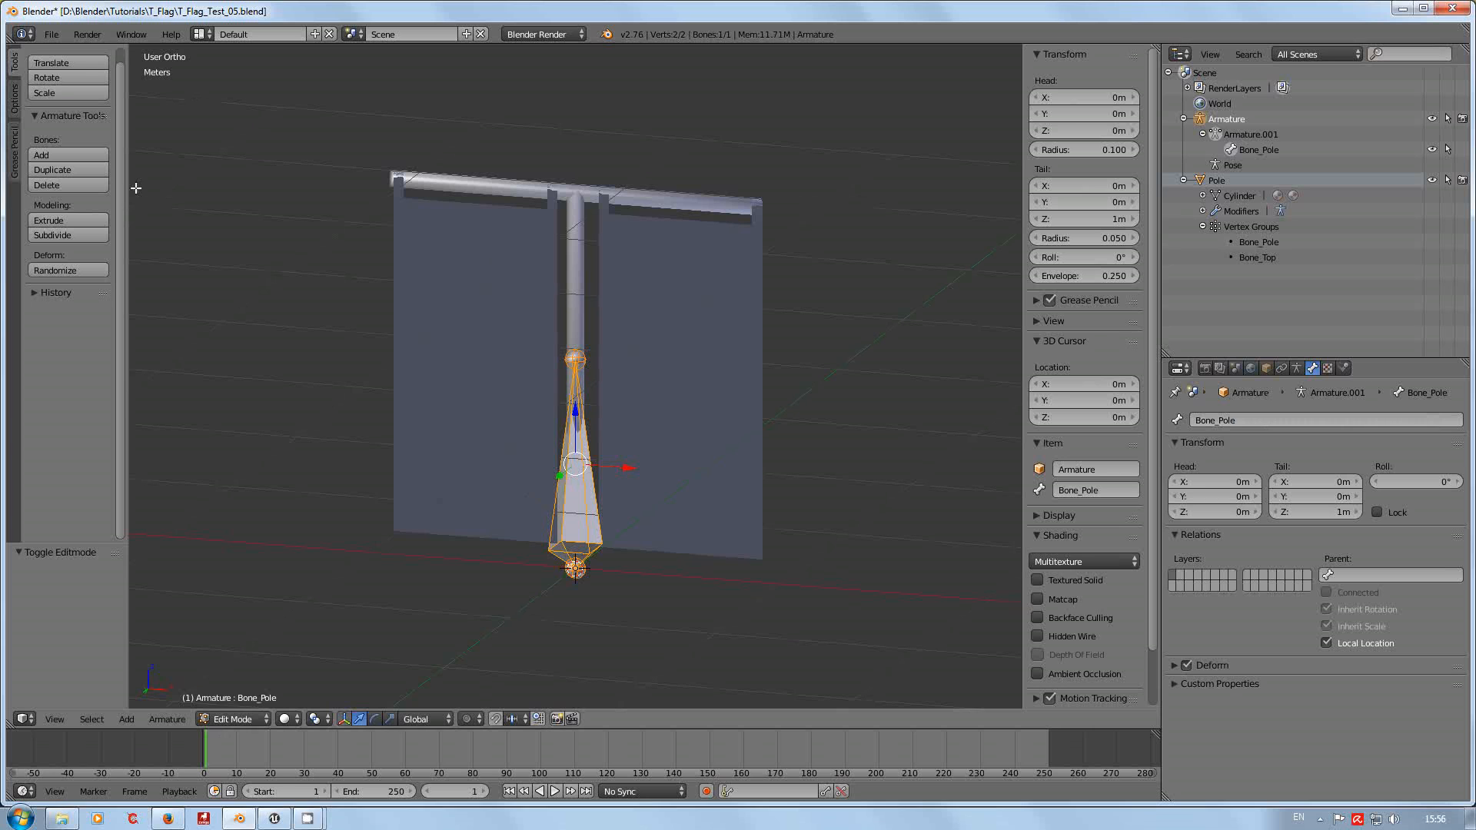
Duplicate Bone_Pole in place without offsetting it and rename the copy Bone_Top.
click(68, 168)
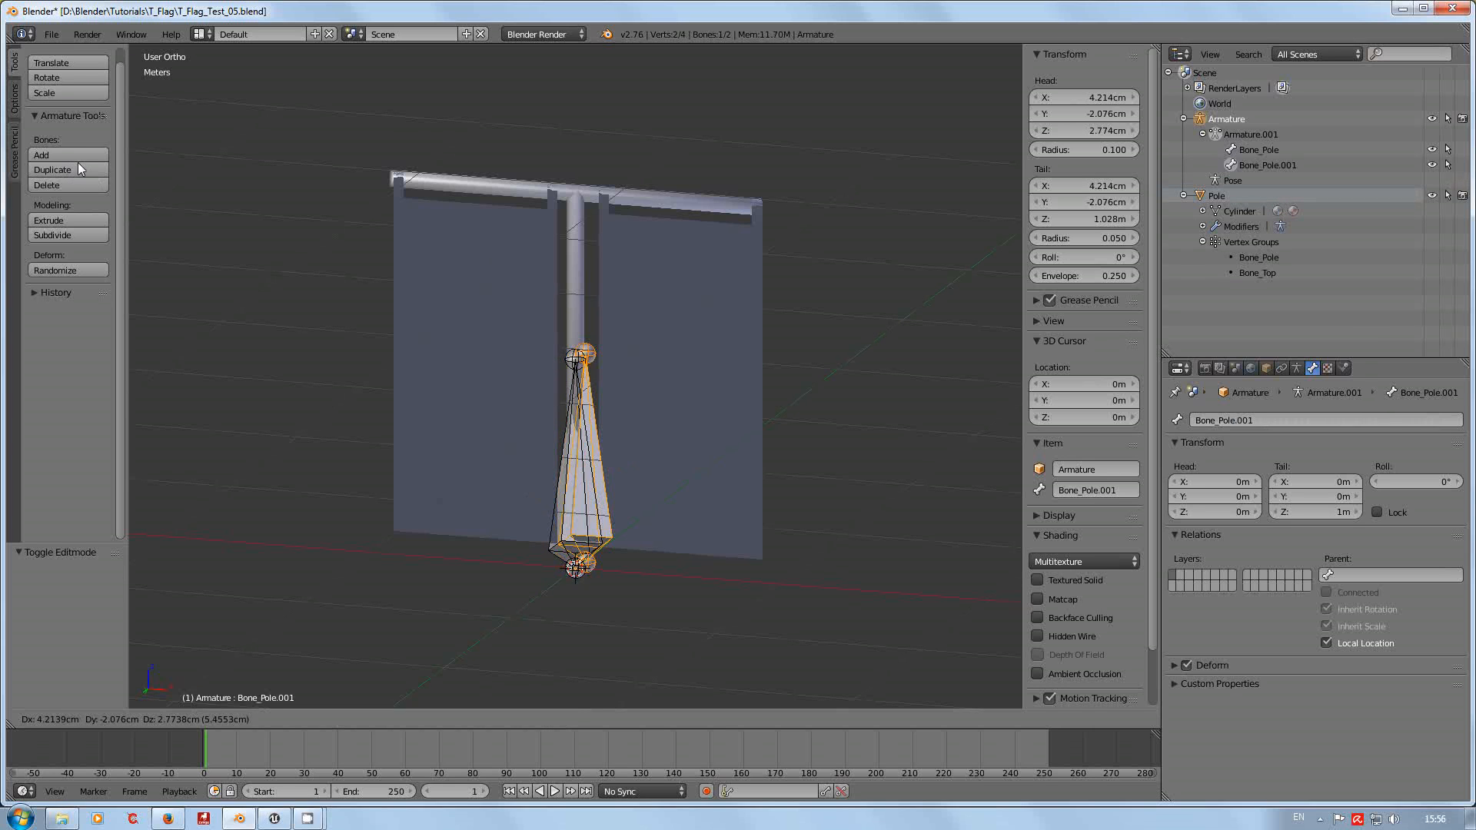
right_click(76, 155)
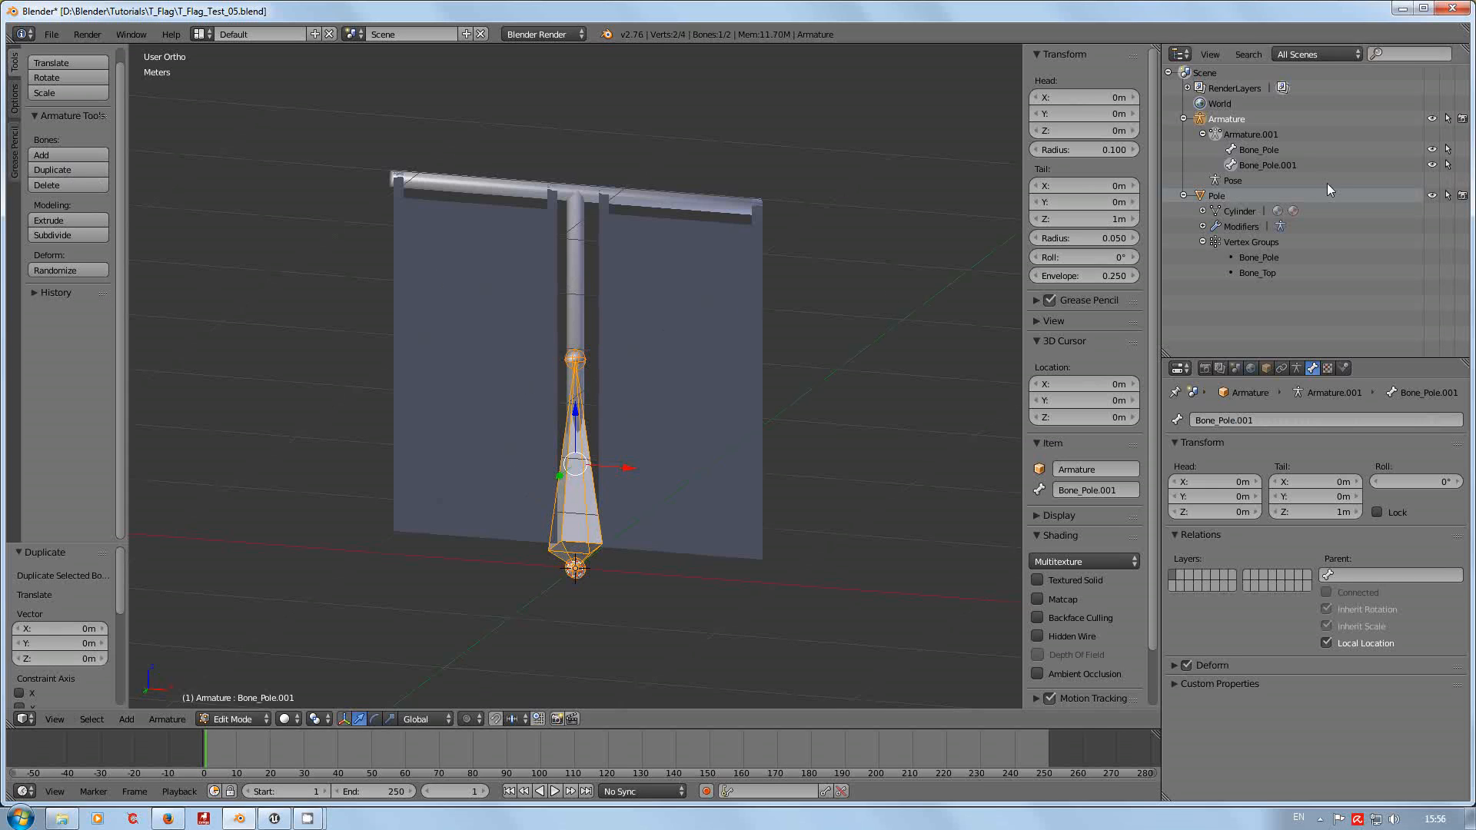
click(1301, 419)
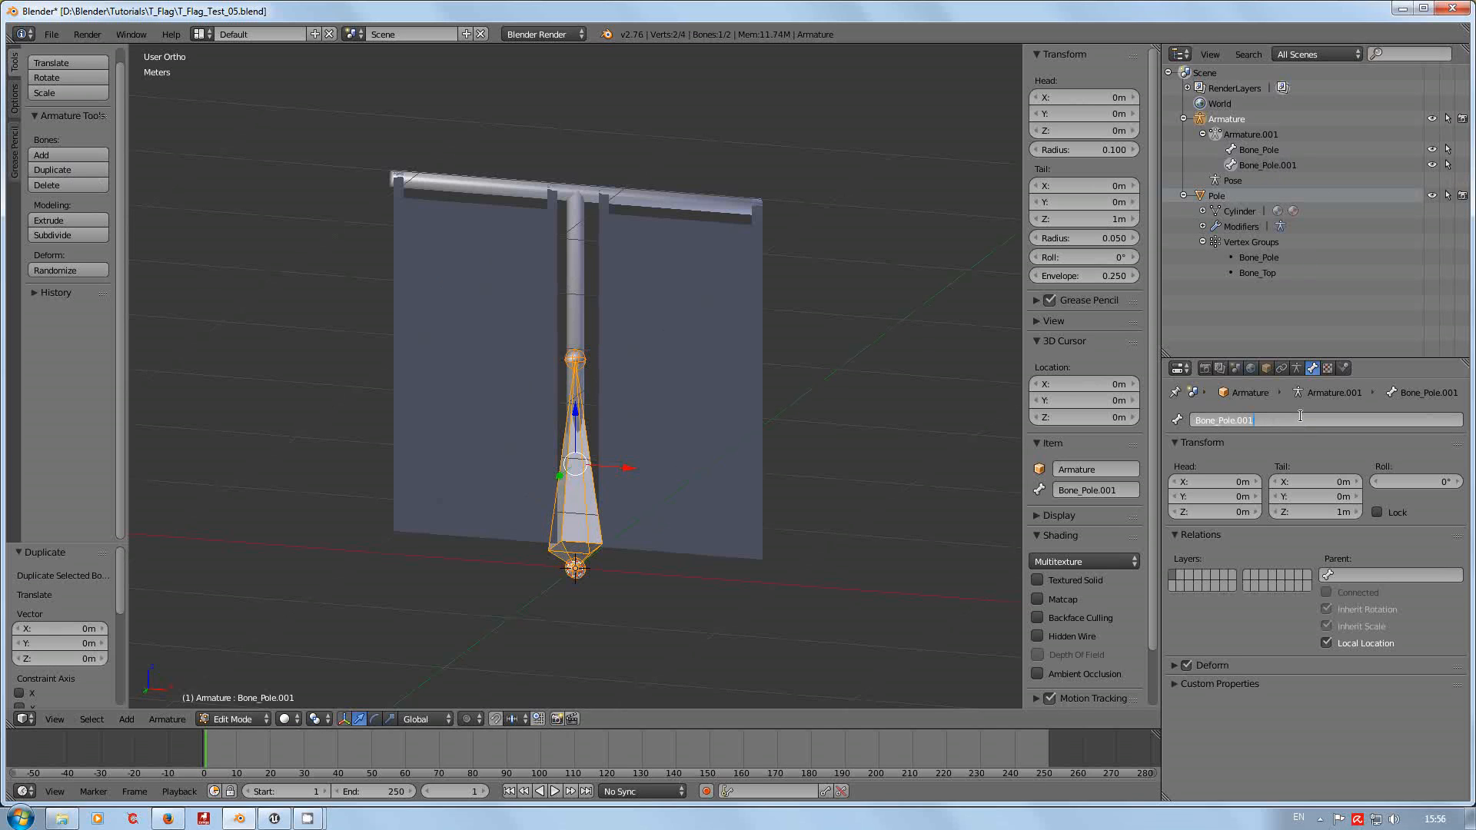
key(BackSpace)
key(BackSpace)
key(BackSpace)
key(BackSpace)
key(BackSpace)
text(Top)
key(Return)
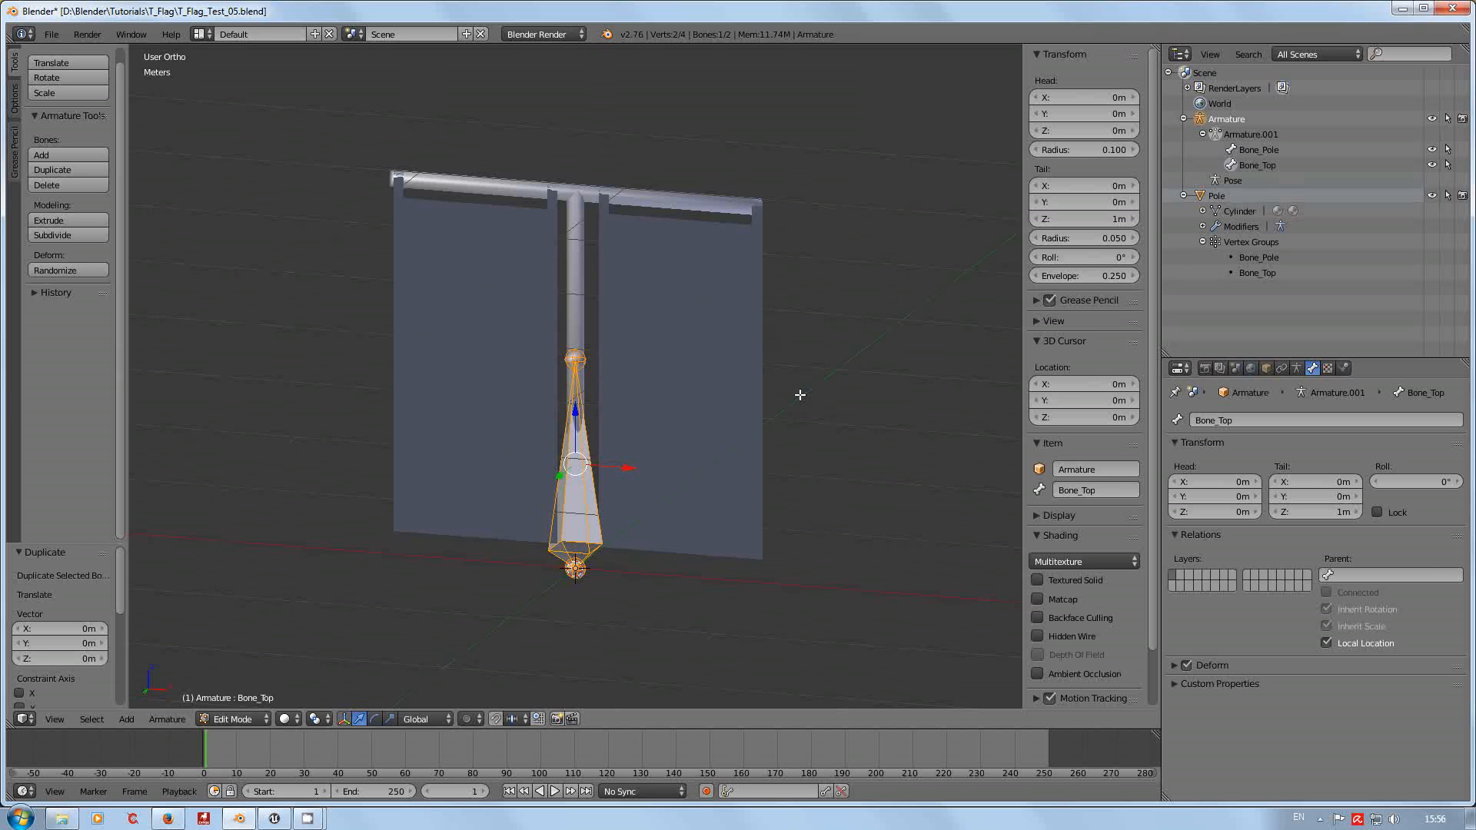
Move Bone_Top up by about 1.3 m from the origin, using the front orthographic view.
key(KP_1)
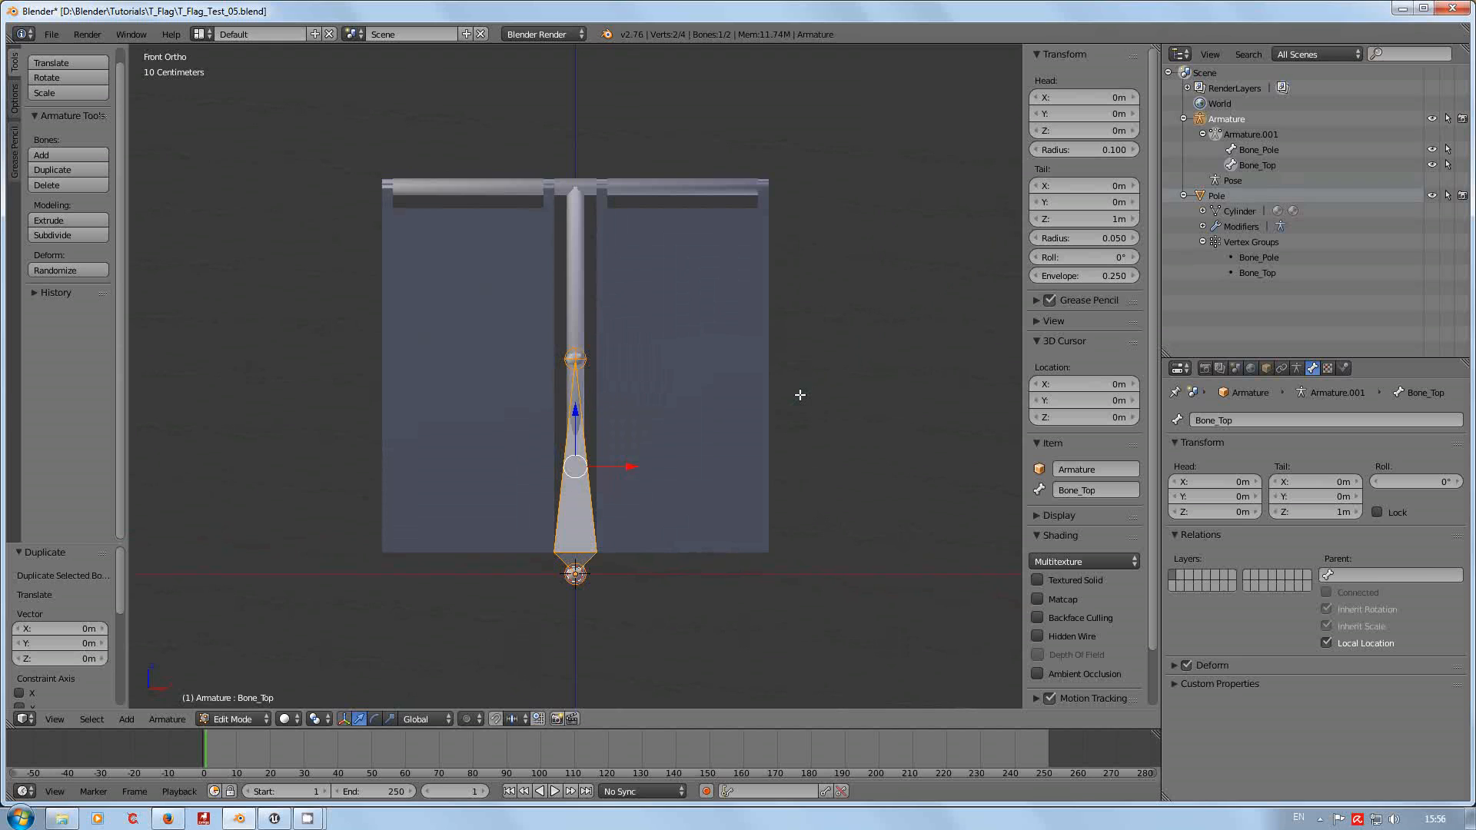
key(KP_5)
key(KP_5)
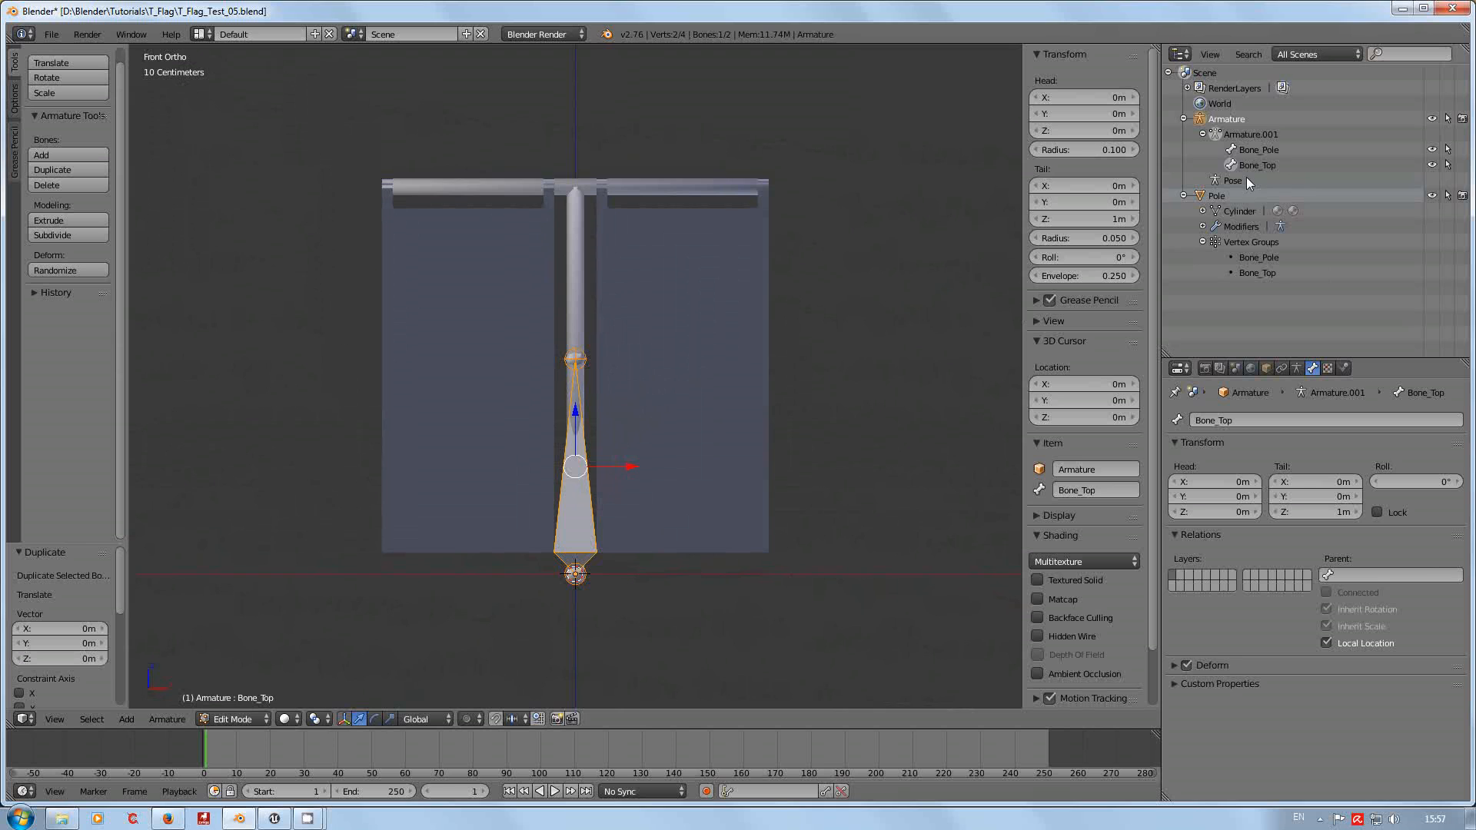
key(g)
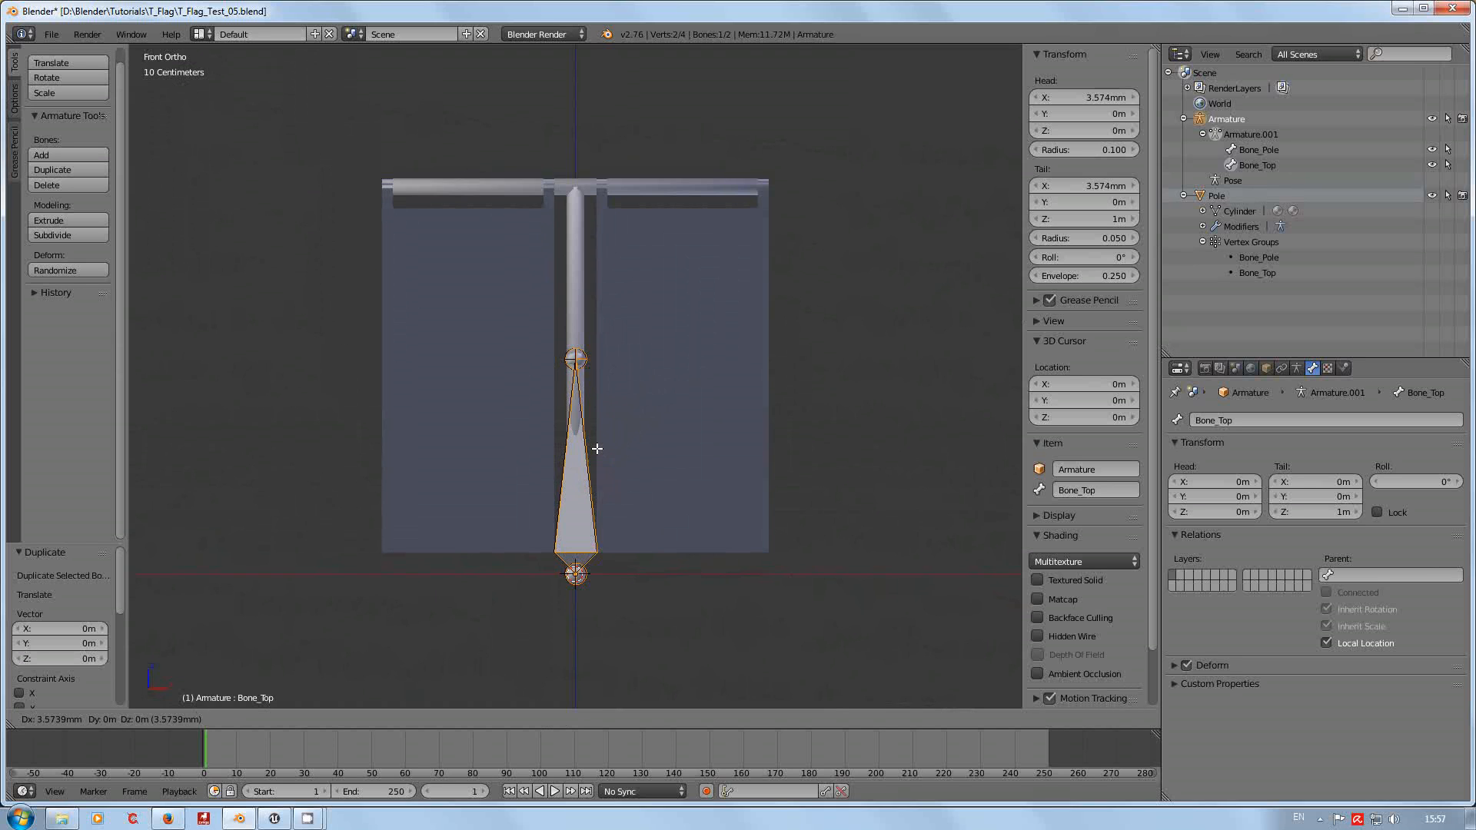
click(596, 168)
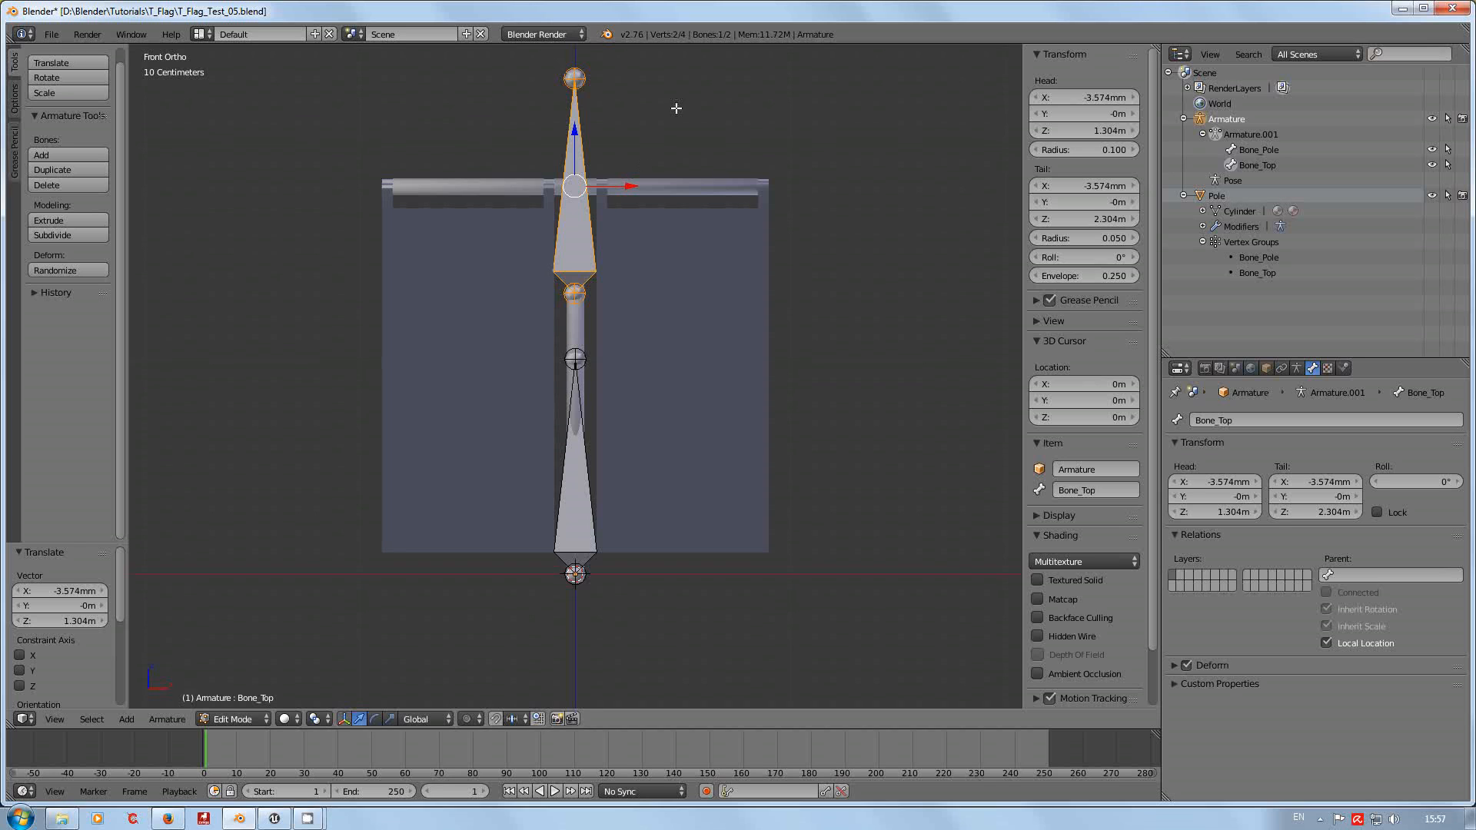
Move Bone_Top's head to the negative-X end of the crossbar, at about X -88 cm and Z 1.79 m.
right_click(575, 295)
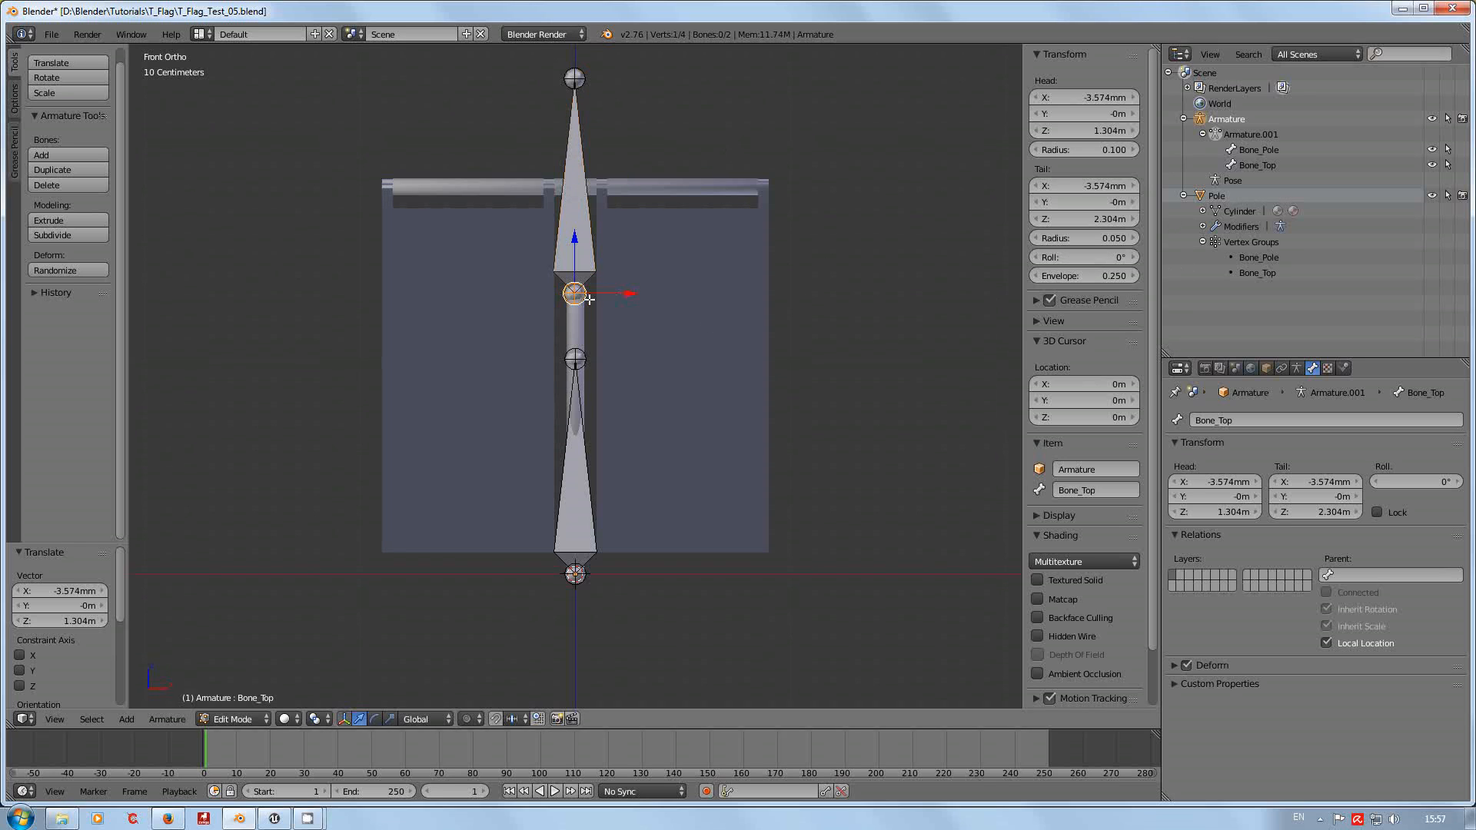
key(g)
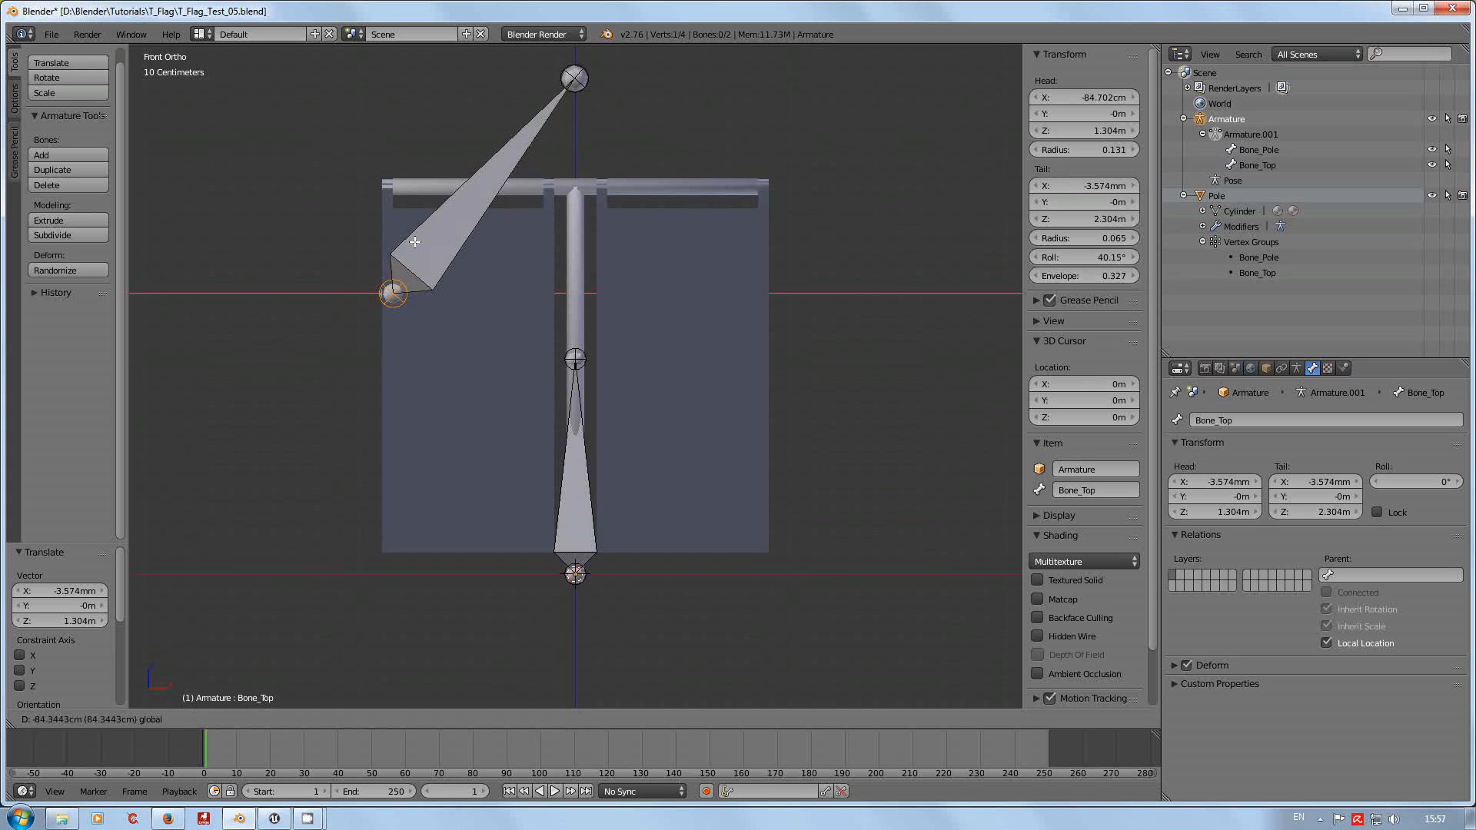
key(x)
click(422, 244)
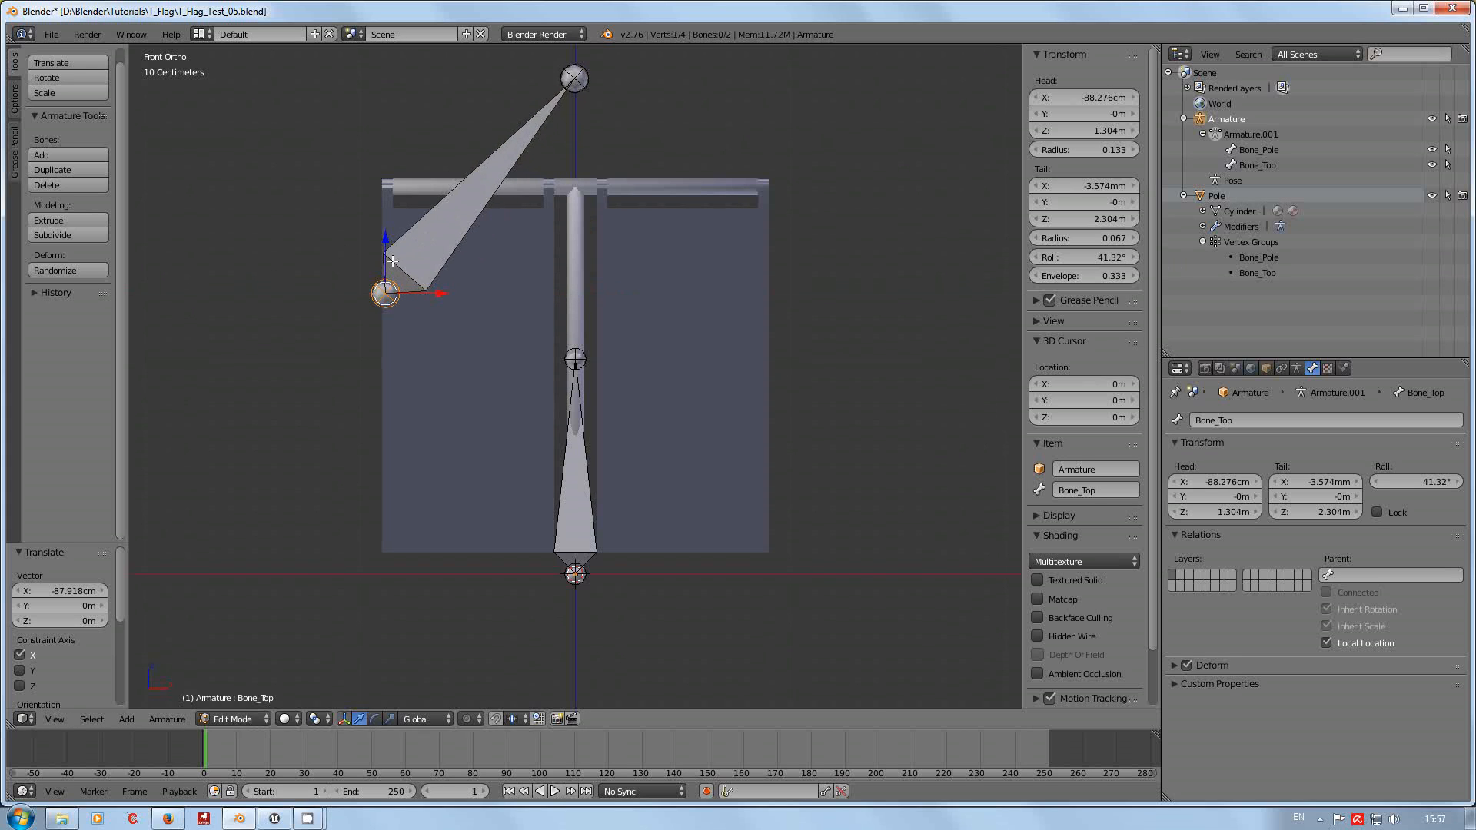
key(g)
key(z)
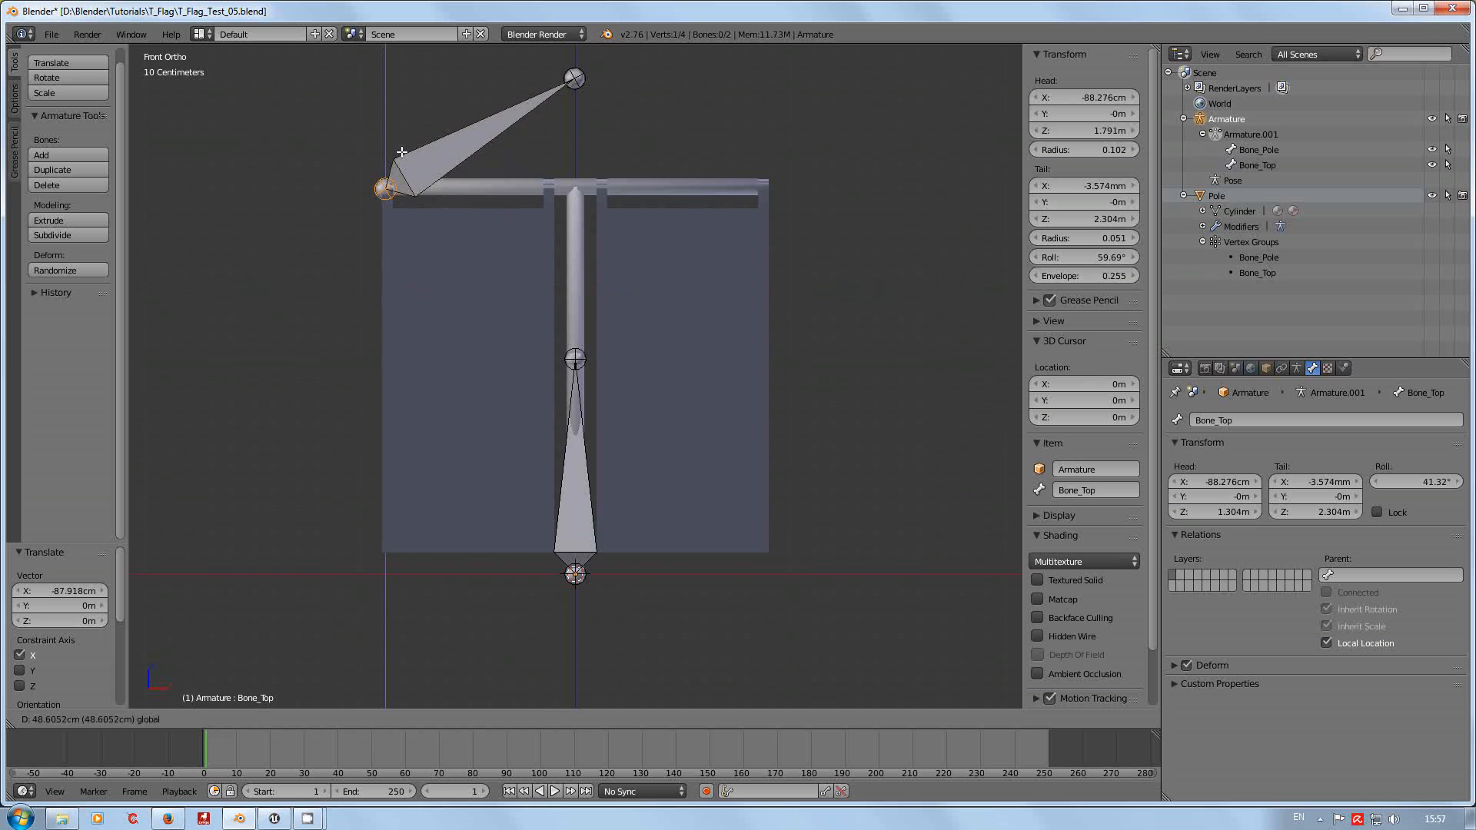
click(401, 152)
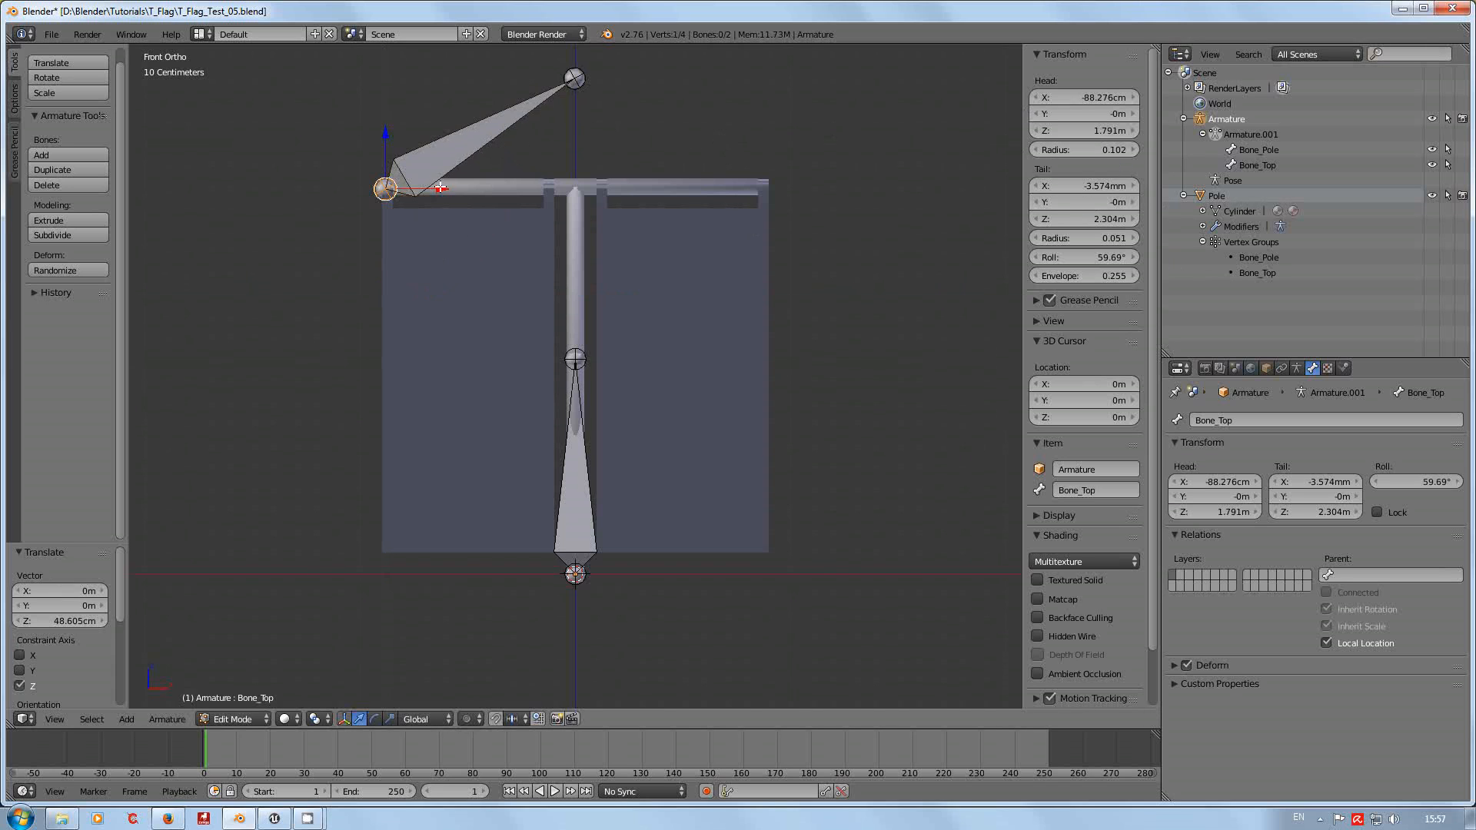
Move Bone_Top's tail down to crossbar height and out towards its positive-X end, at about X 84 cm and Z 1.79 m.
right_click(581, 80)
key(g)
key(z)
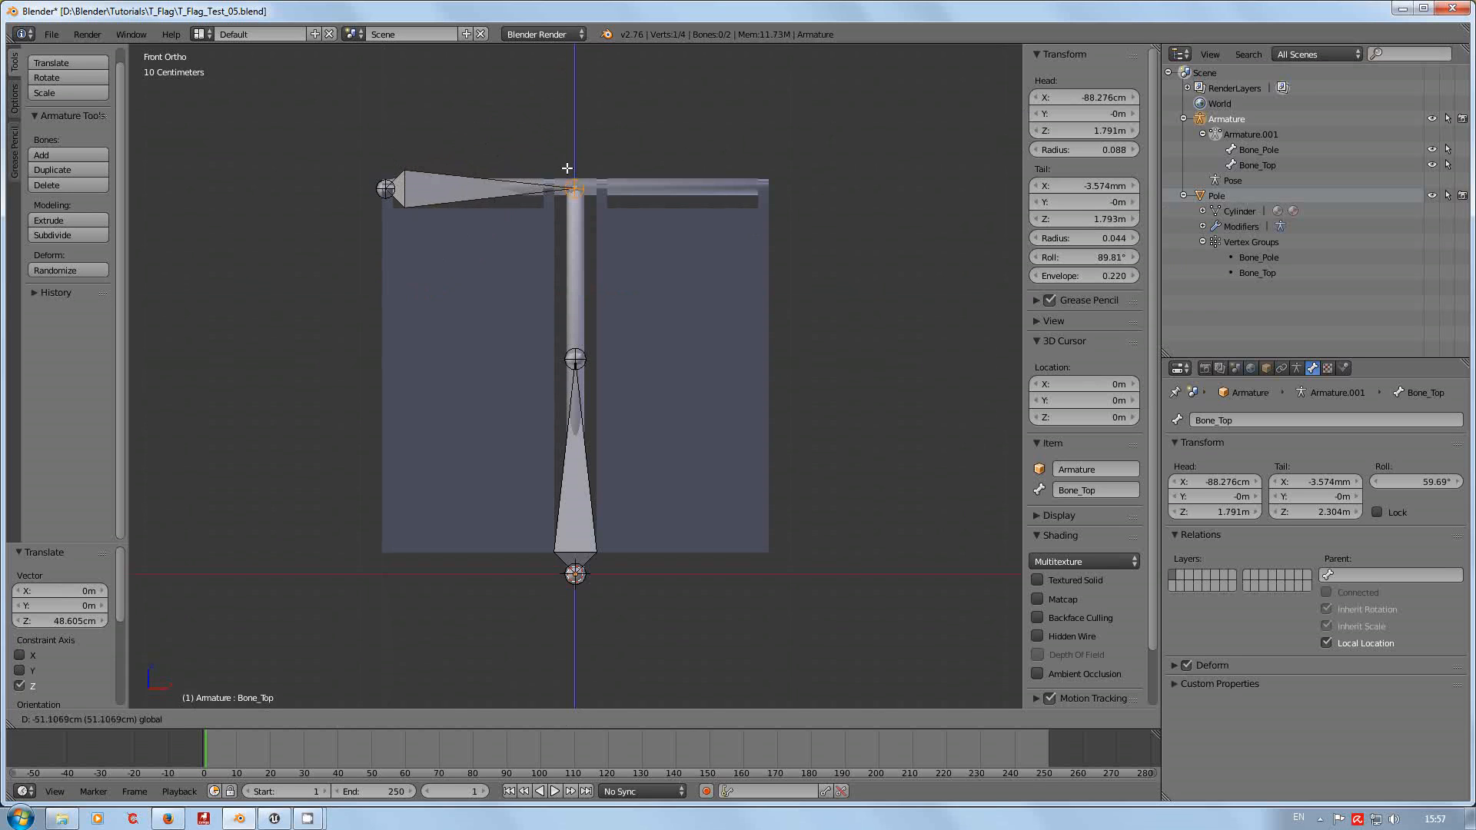
click(566, 168)
key(g)
key(x)
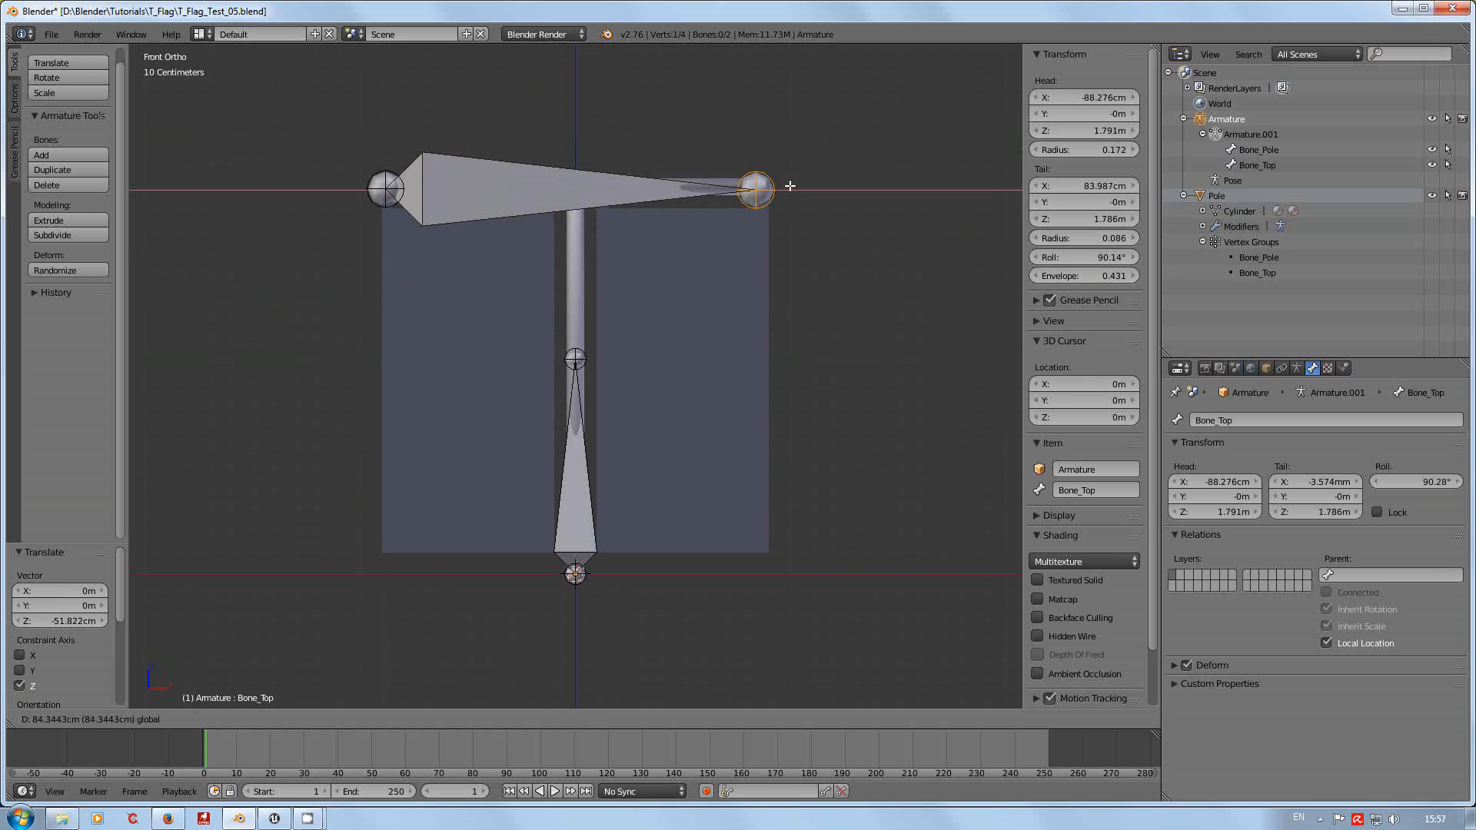
click(789, 186)
Set the Bone_Top tail's X location to 90 cm and its Z location to 1.8 m.
click(1090, 188)
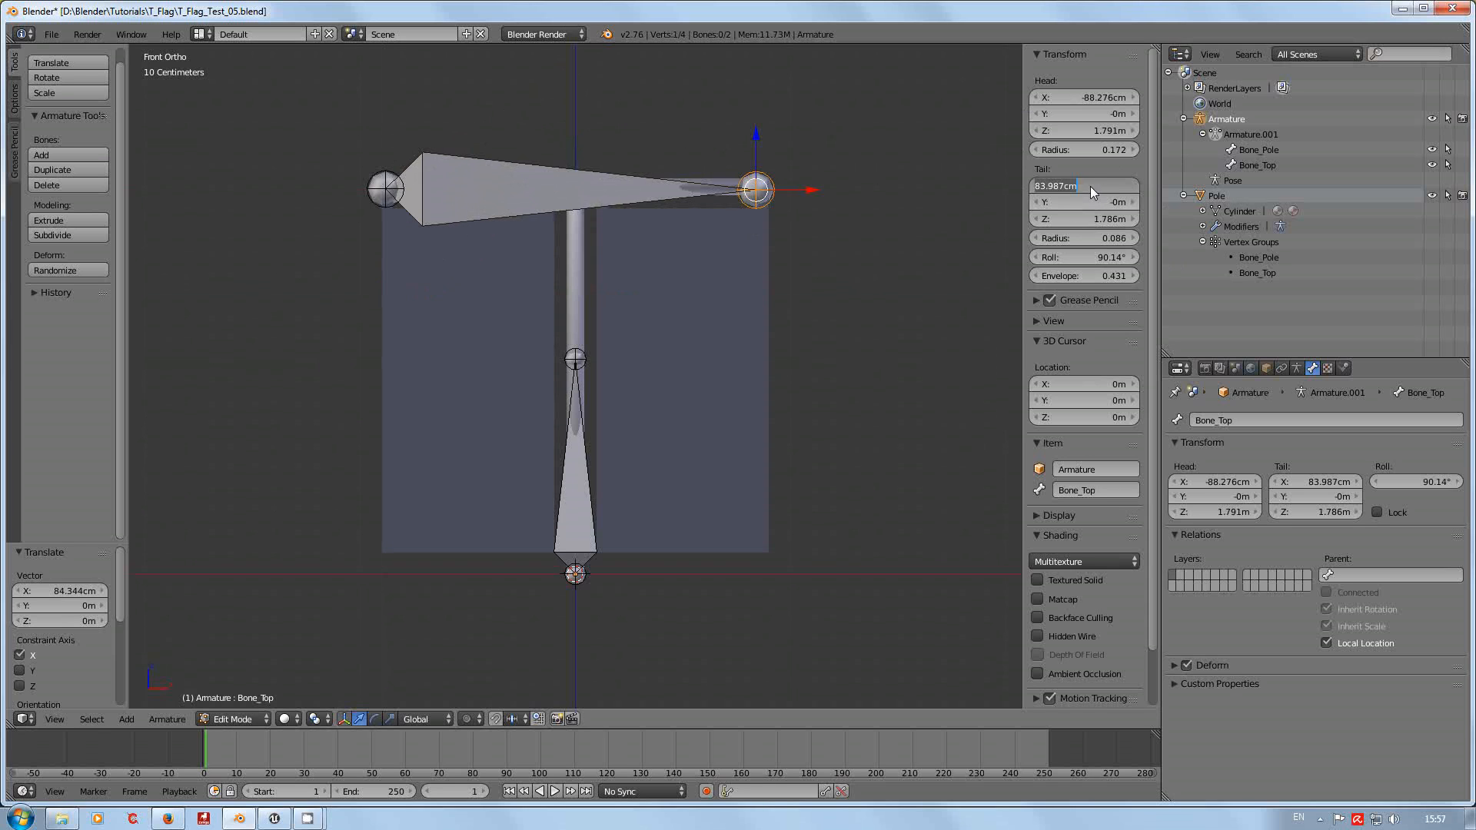
text(90)
key(Return)
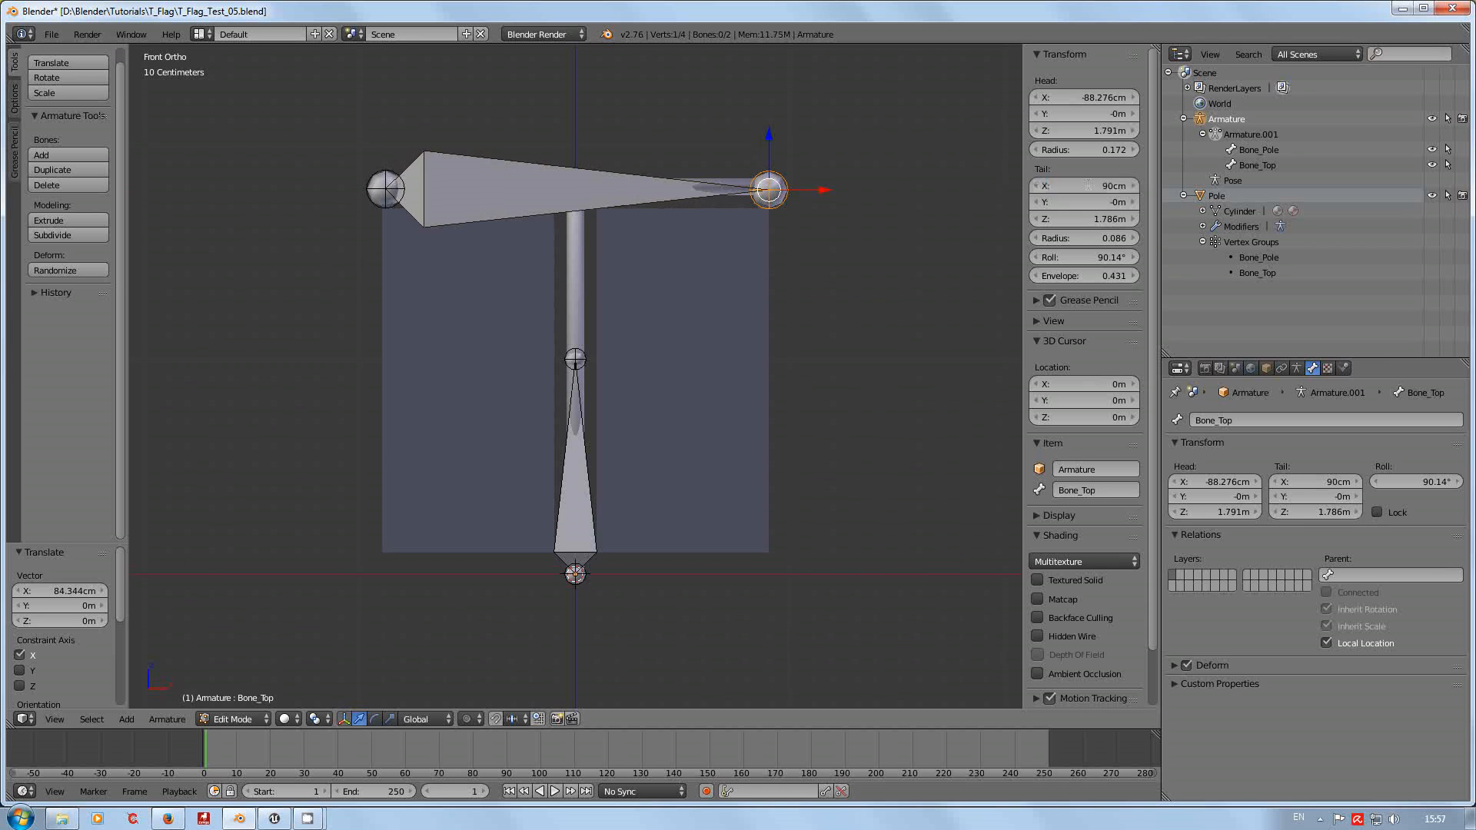
click(1114, 219)
text(1.8)
key(Return)
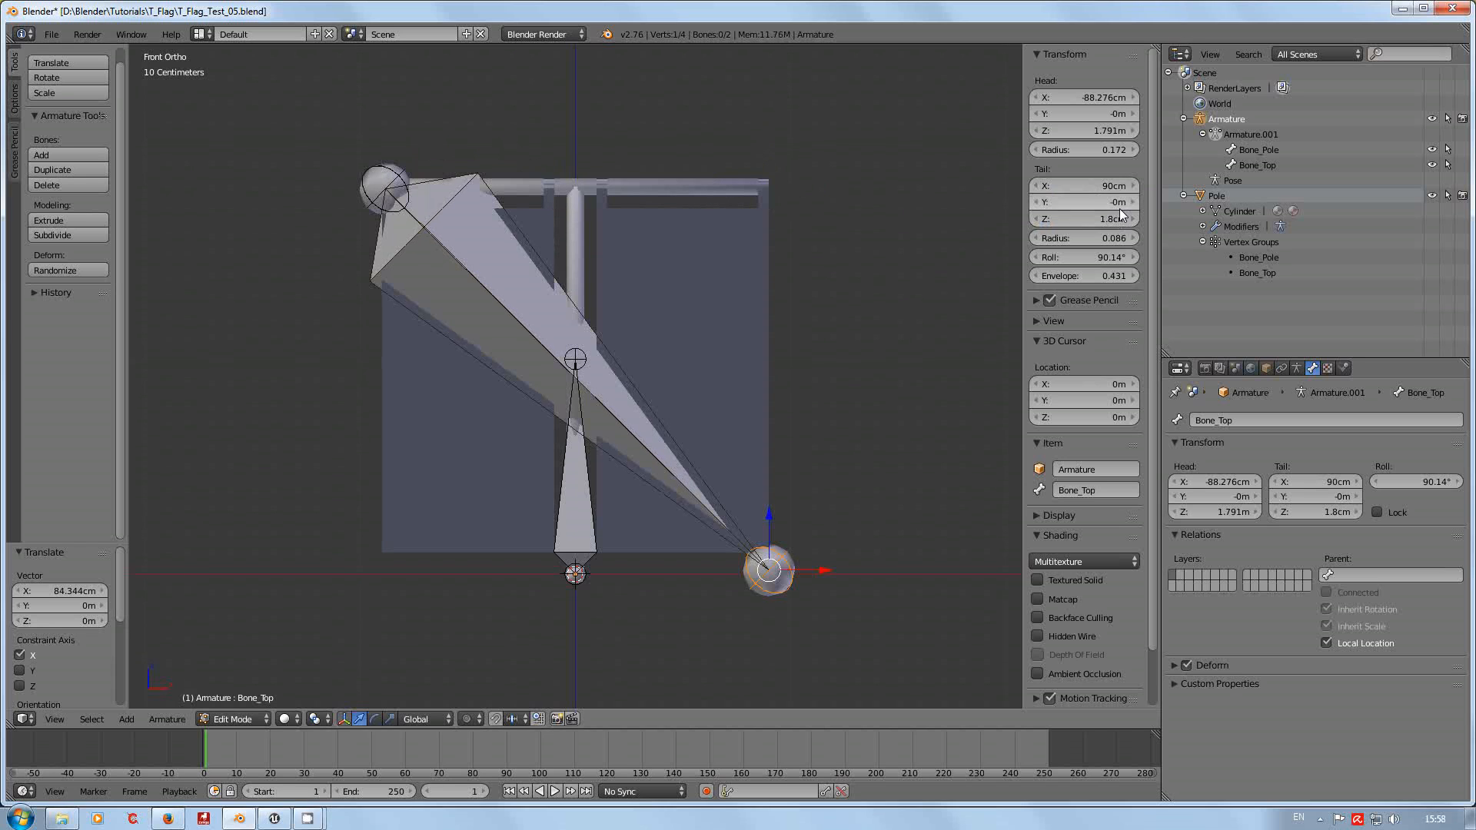
click(1115, 218)
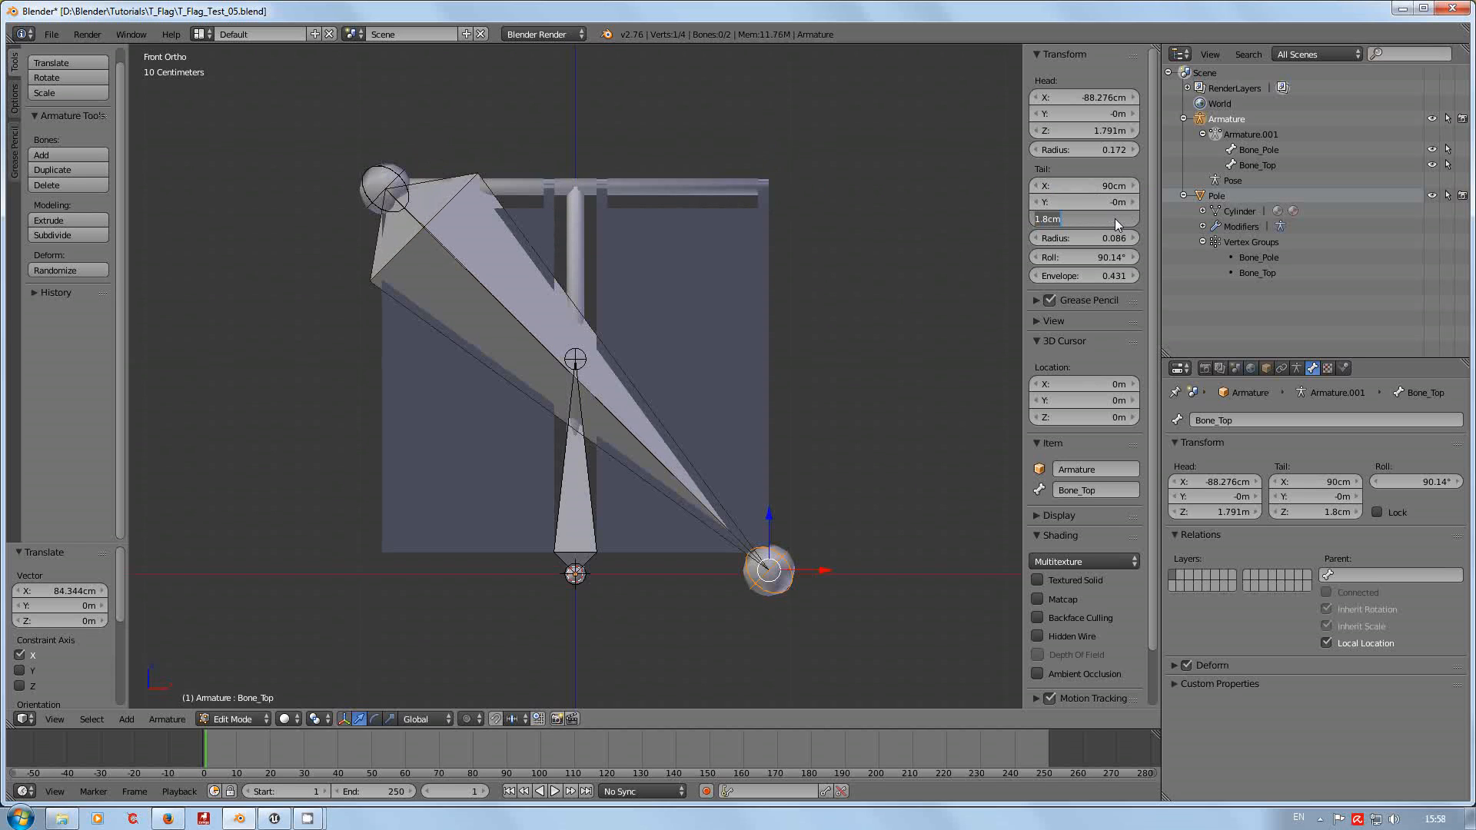
text(1.8m)
key(Return)
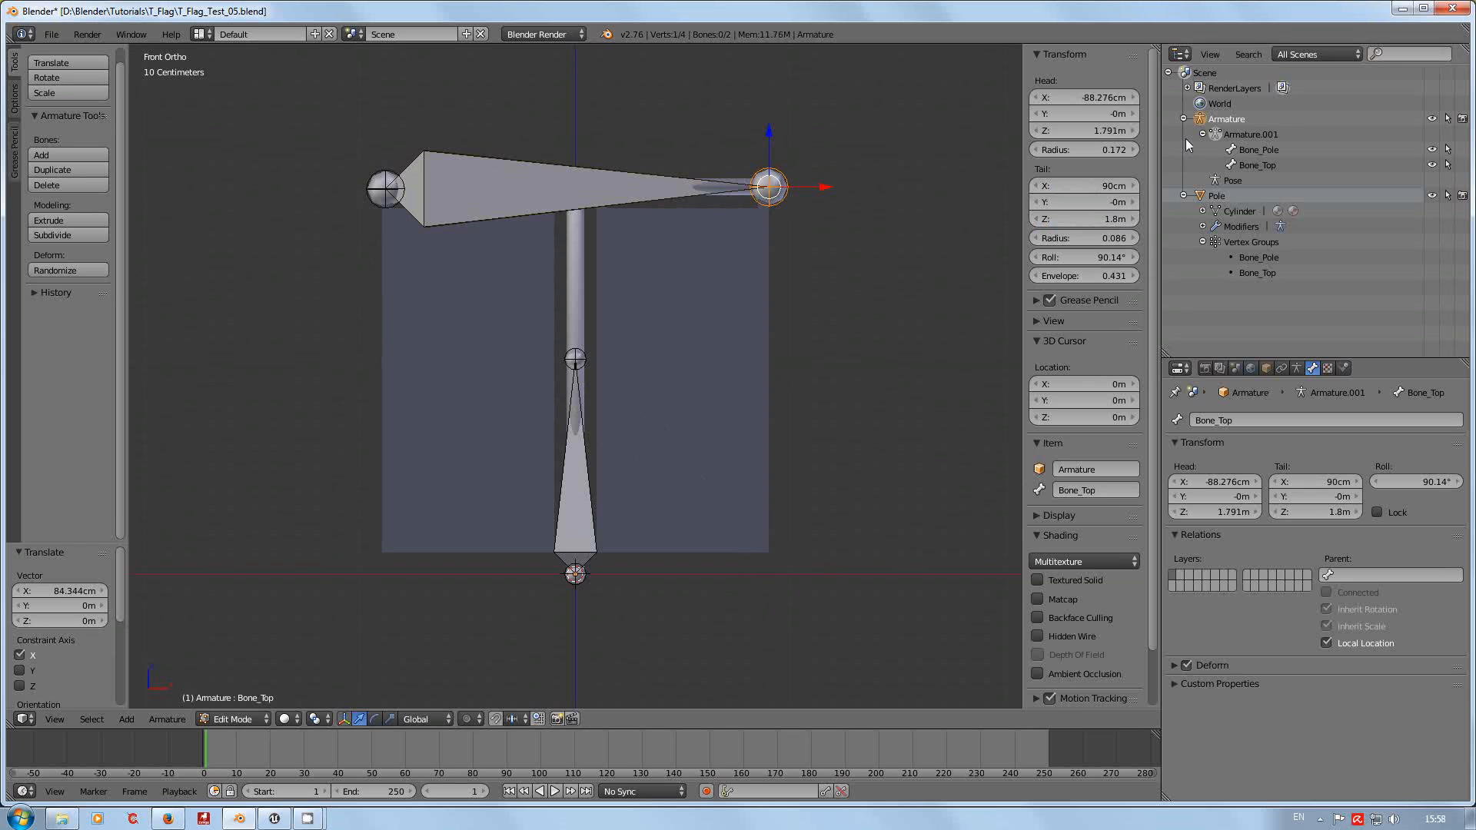
Set the Bone_Top head's X location to -90 cm and its Z location to 1.8 m.
click(1098, 99)
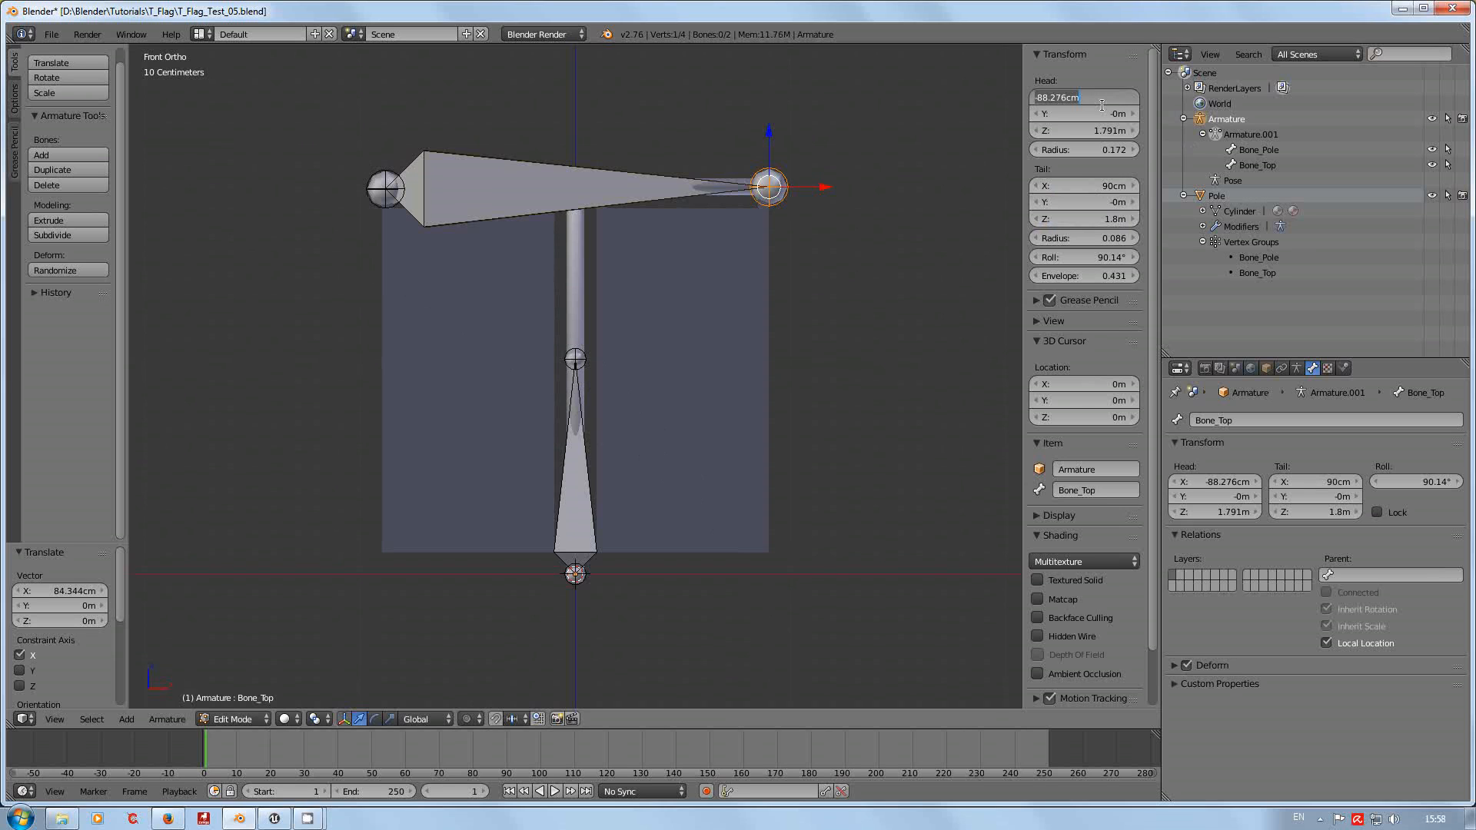
key(BackSpace)
text(-90)
key(Return)
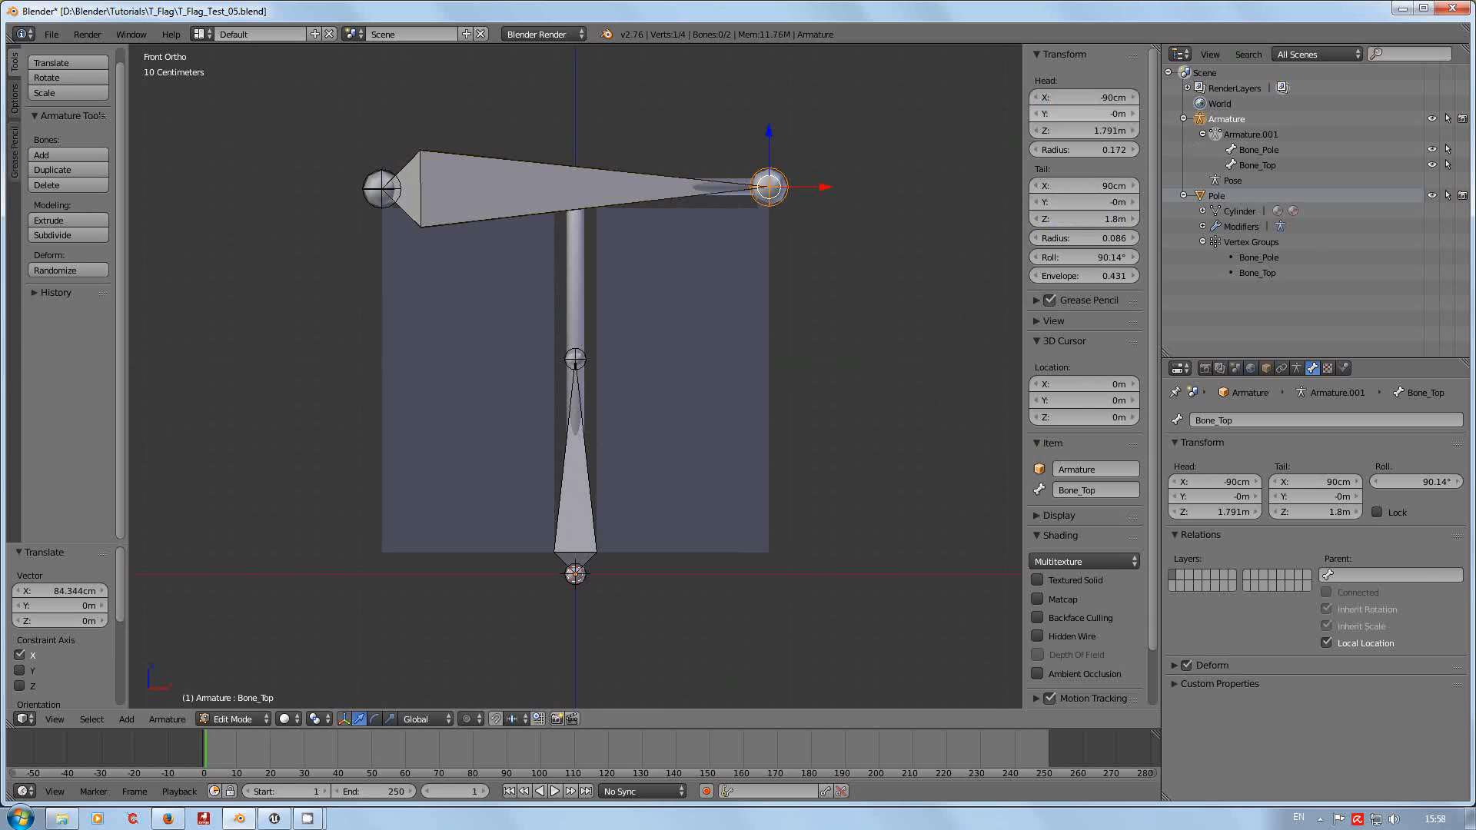
click(1113, 133)
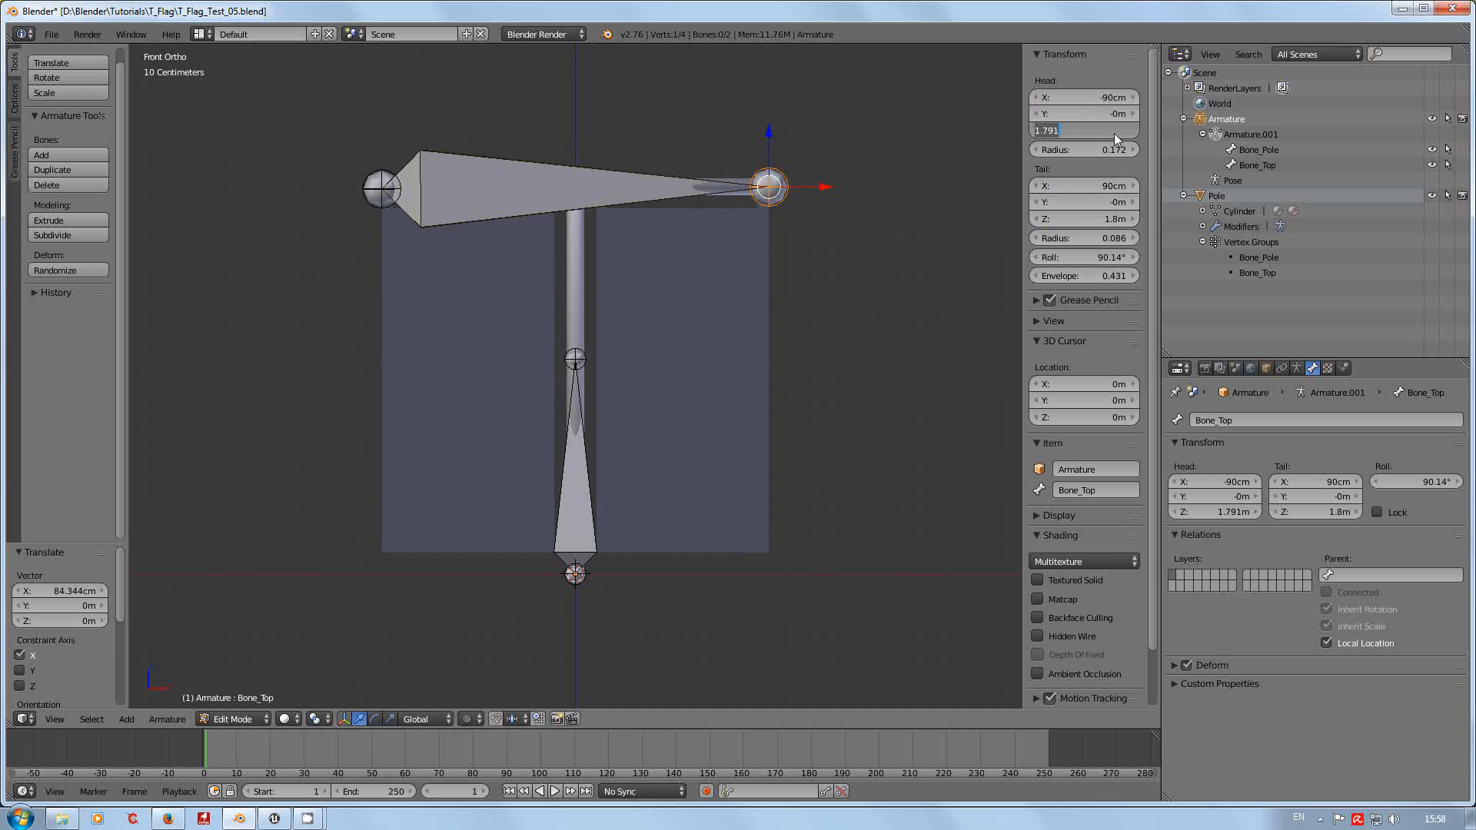
text(1)
text(.8)
key(Return)
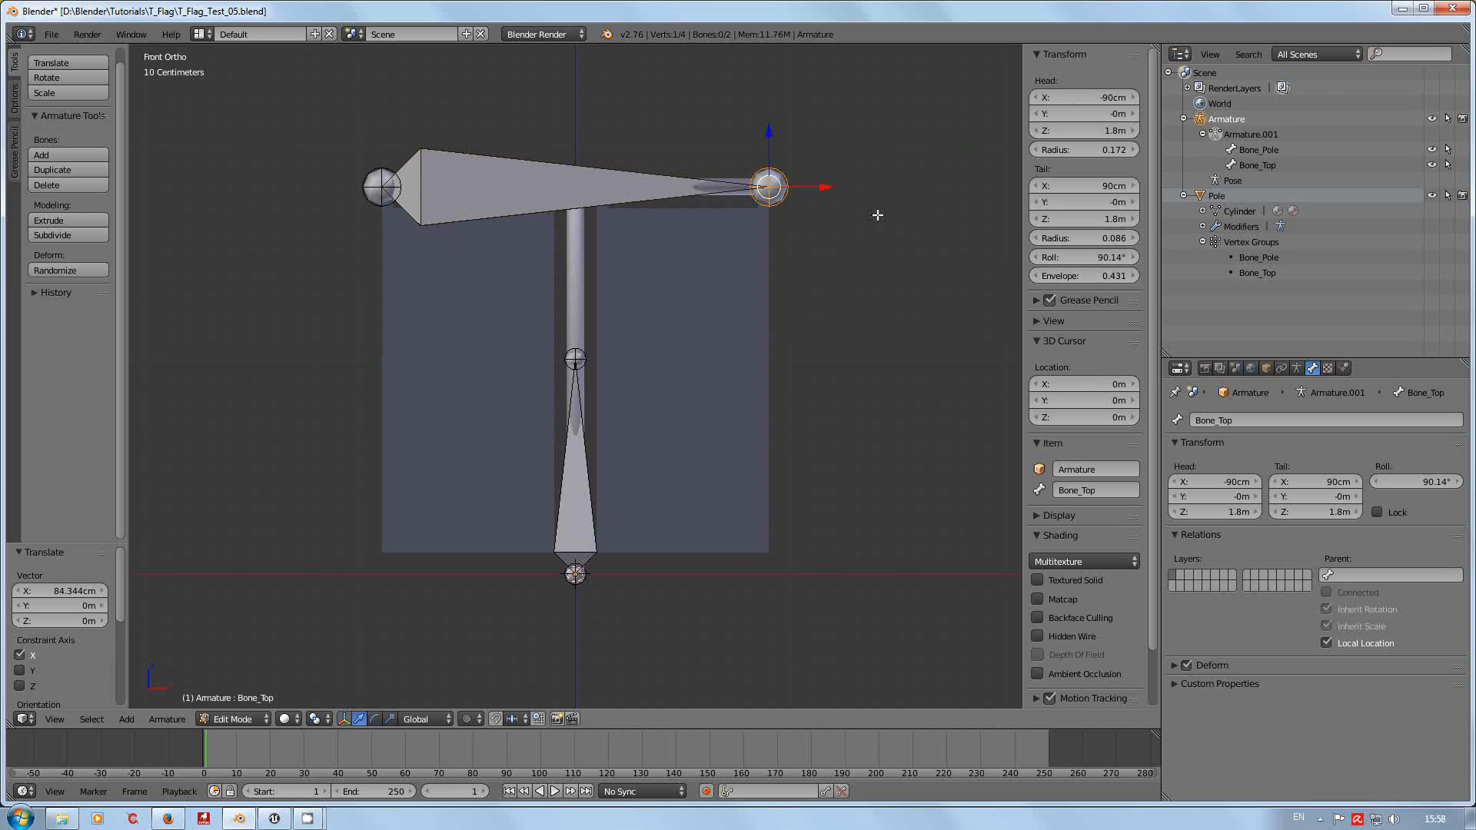
Parent Bone_Top to Bone_Pole with the Keep Offset option.
right_click(489, 201)
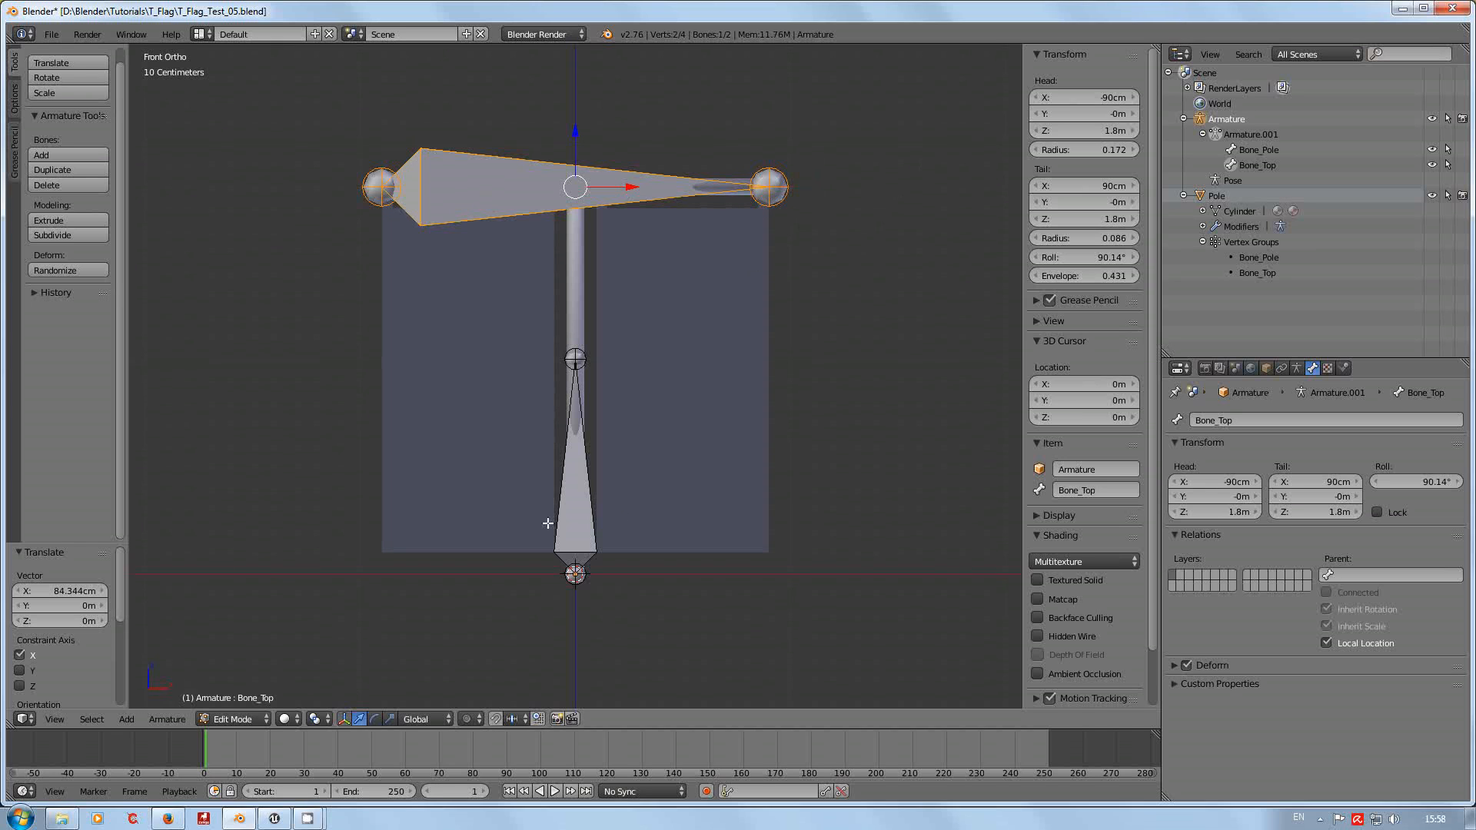
shift+right_click(581, 505)
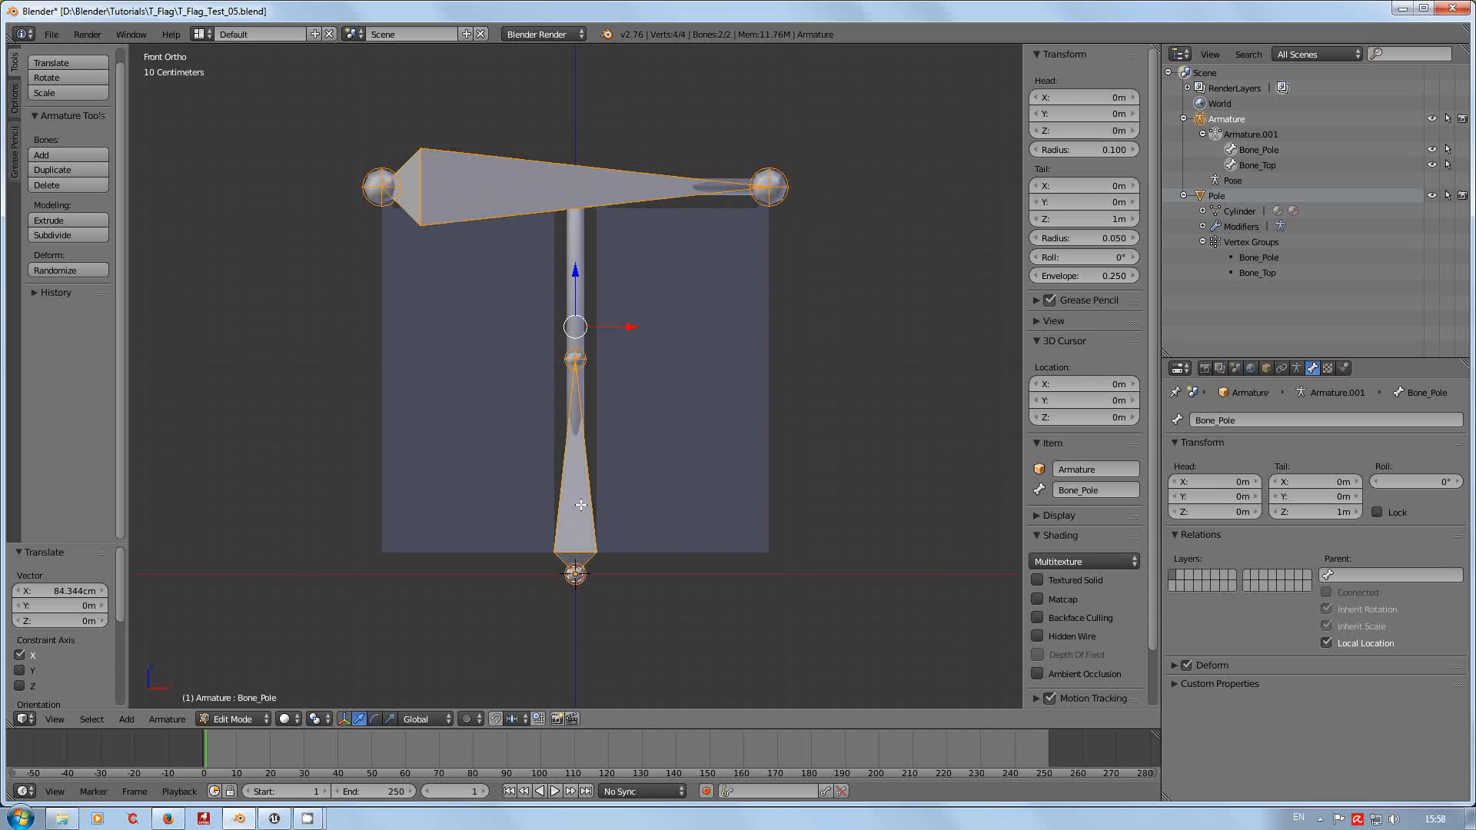
key(ctrl+p)
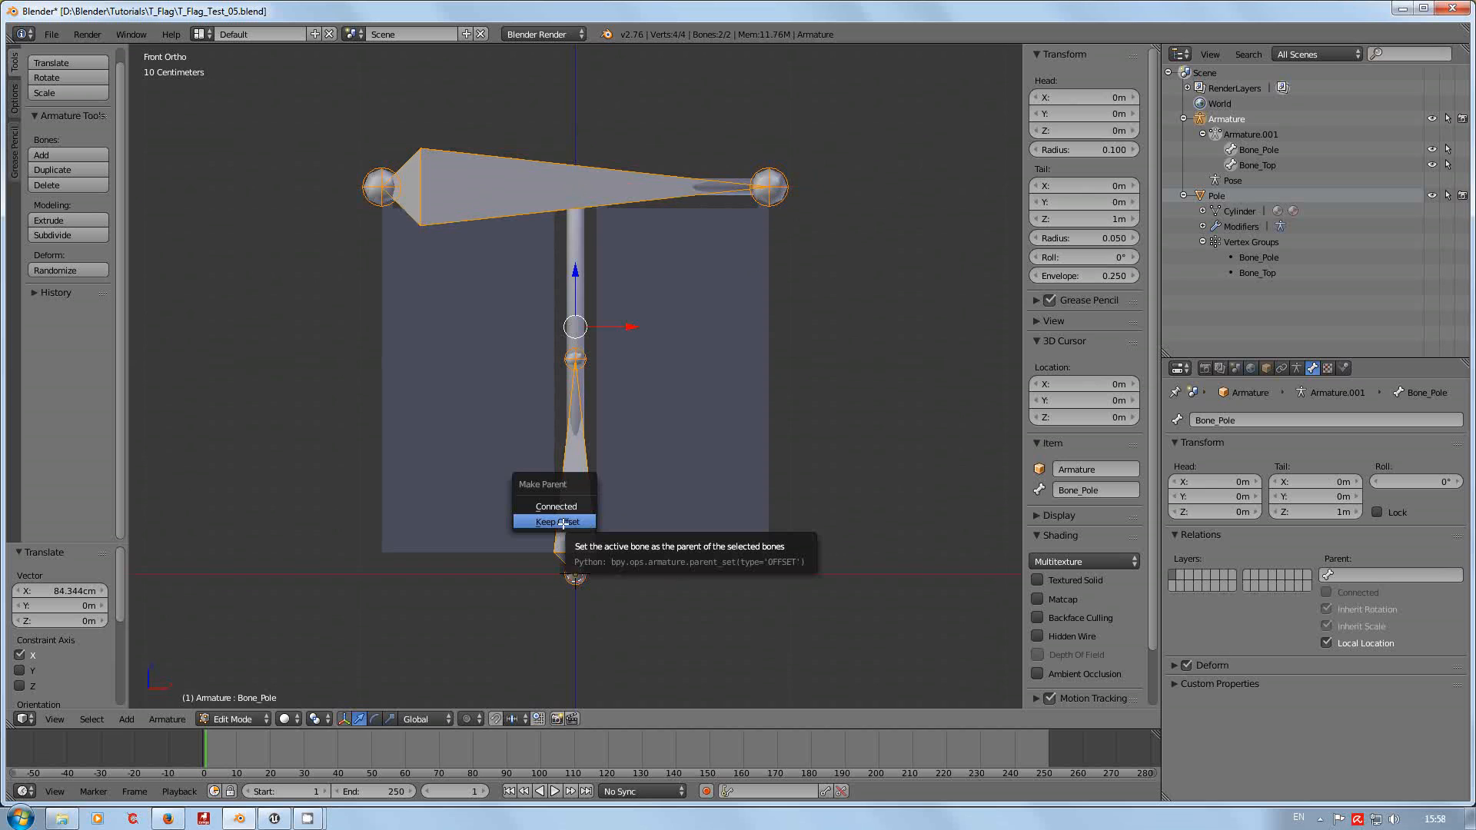
click(563, 523)
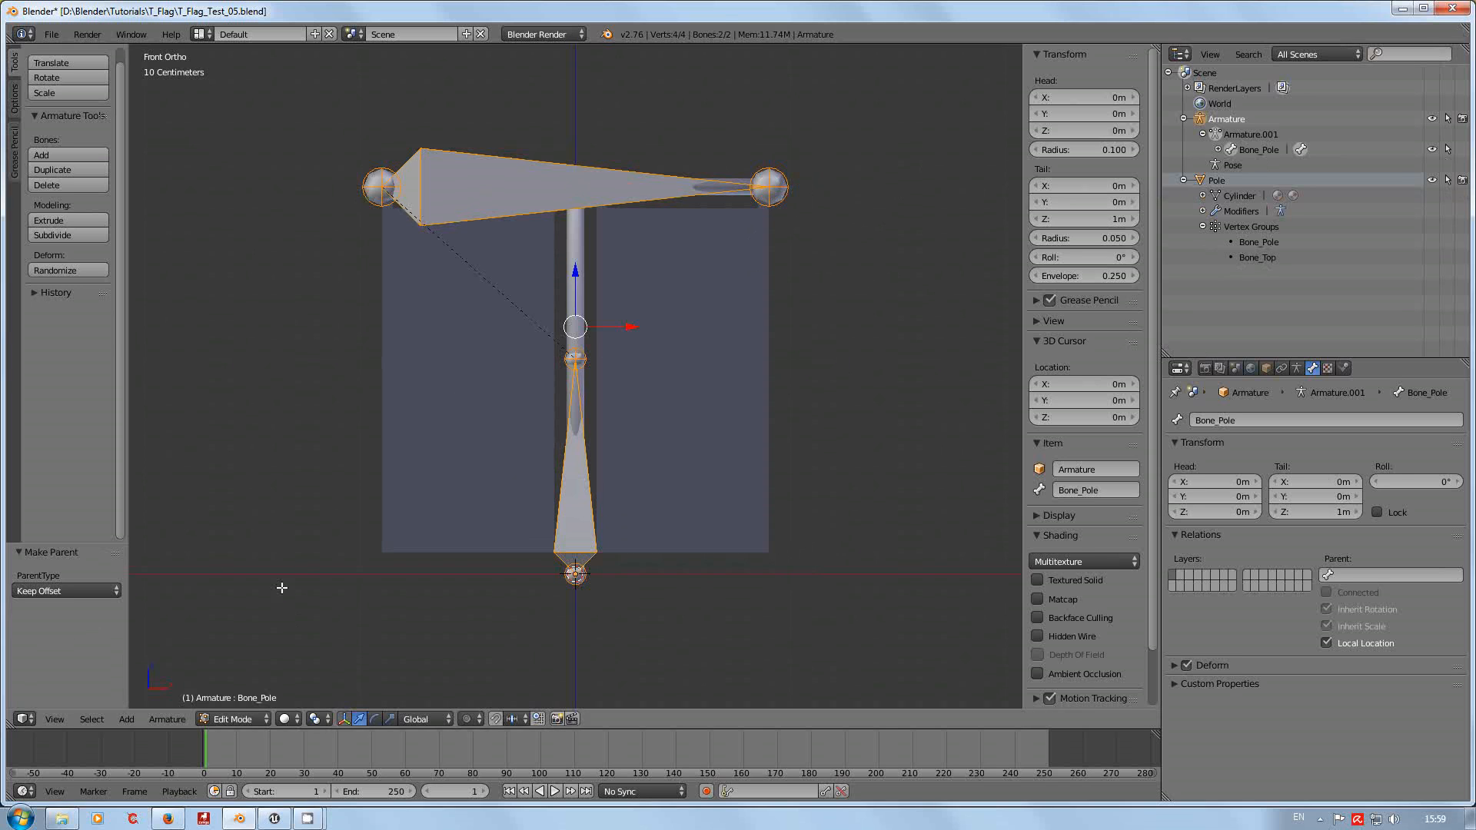
In Object Mode, parent the Pole mesh to the armature using Armature Deform With Empty Groups.
key(Tab)
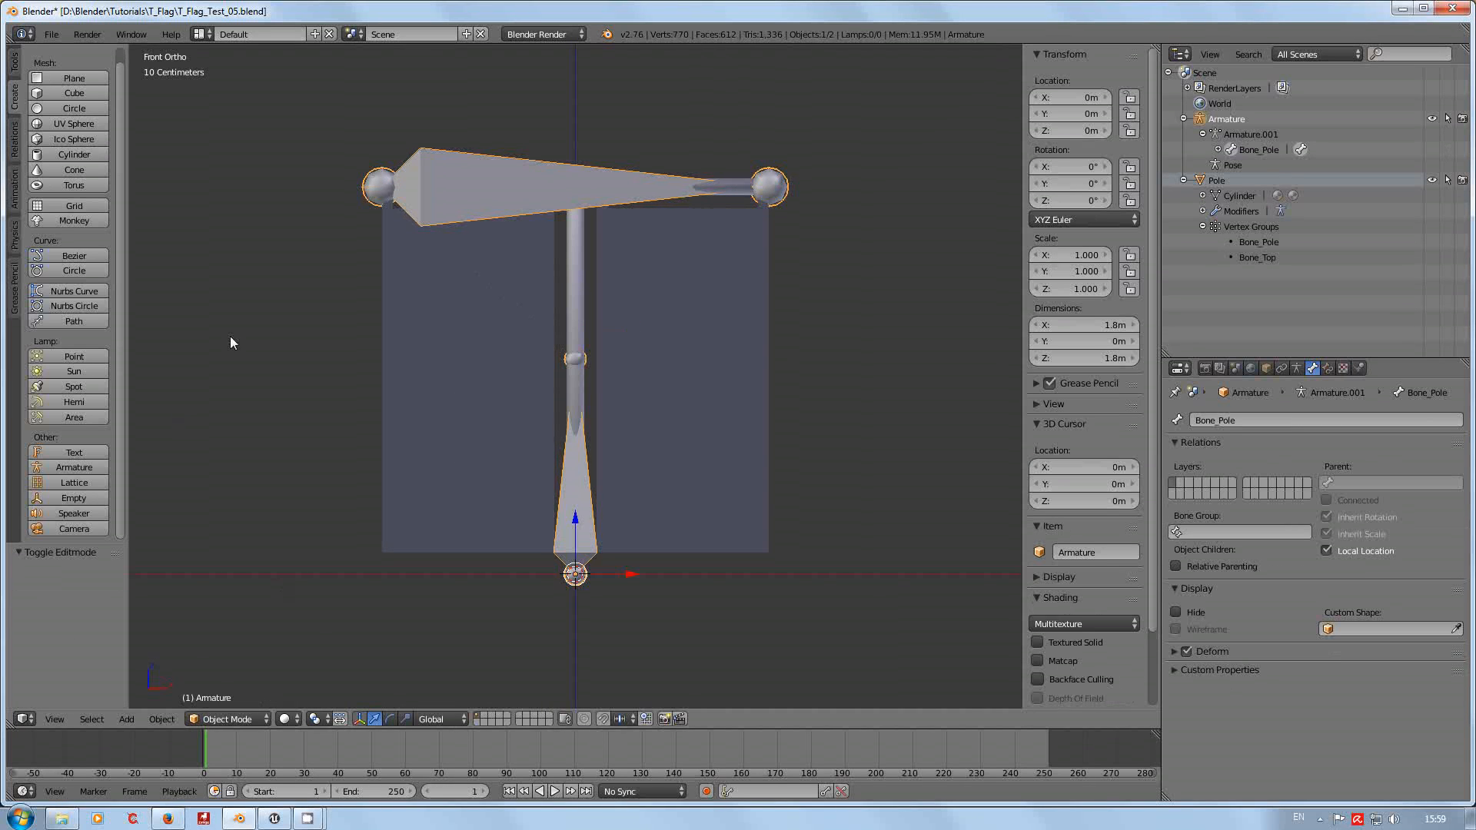
right_click(715, 411)
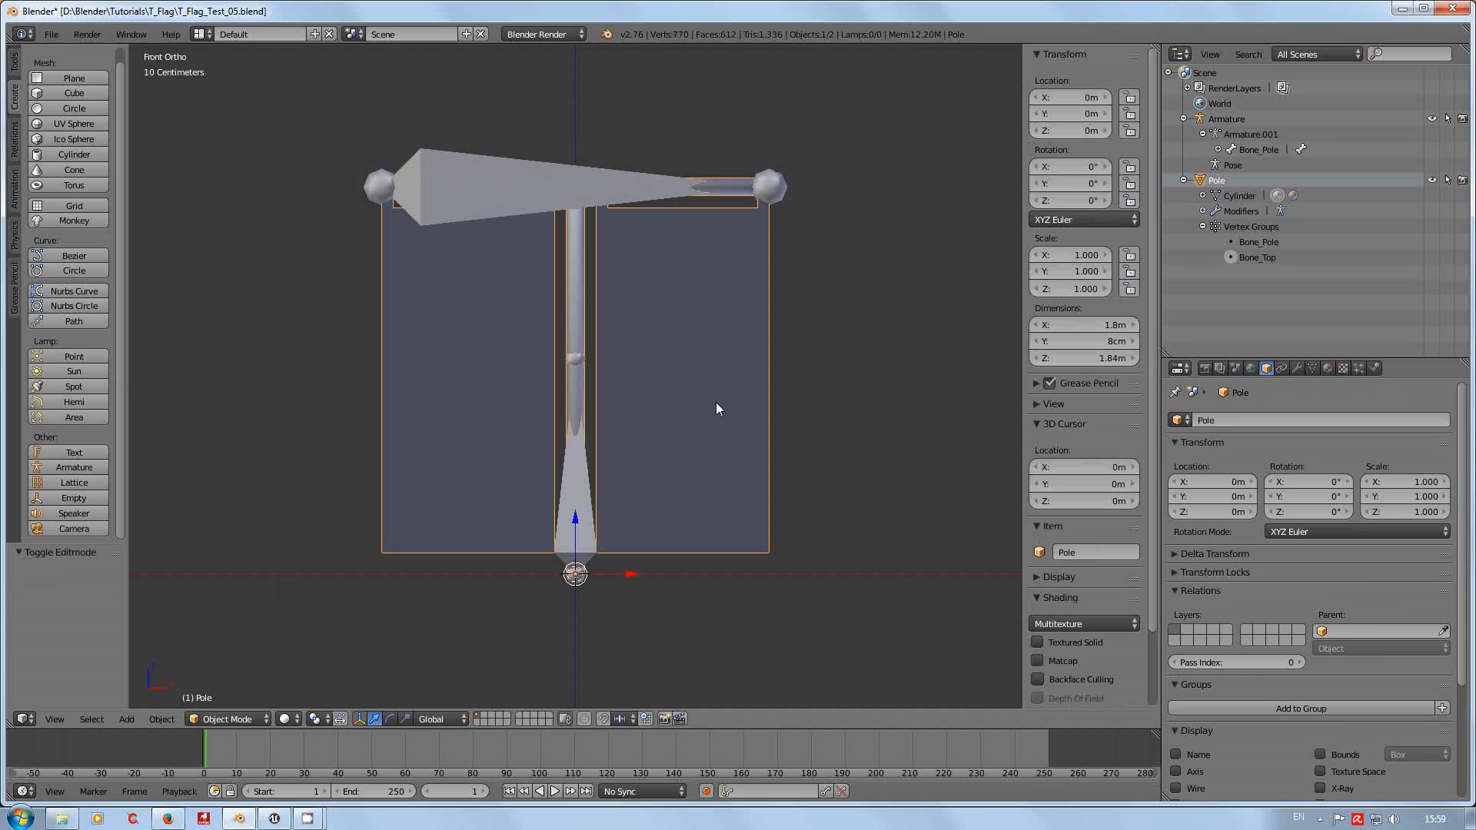
shift+right_click(584, 552)
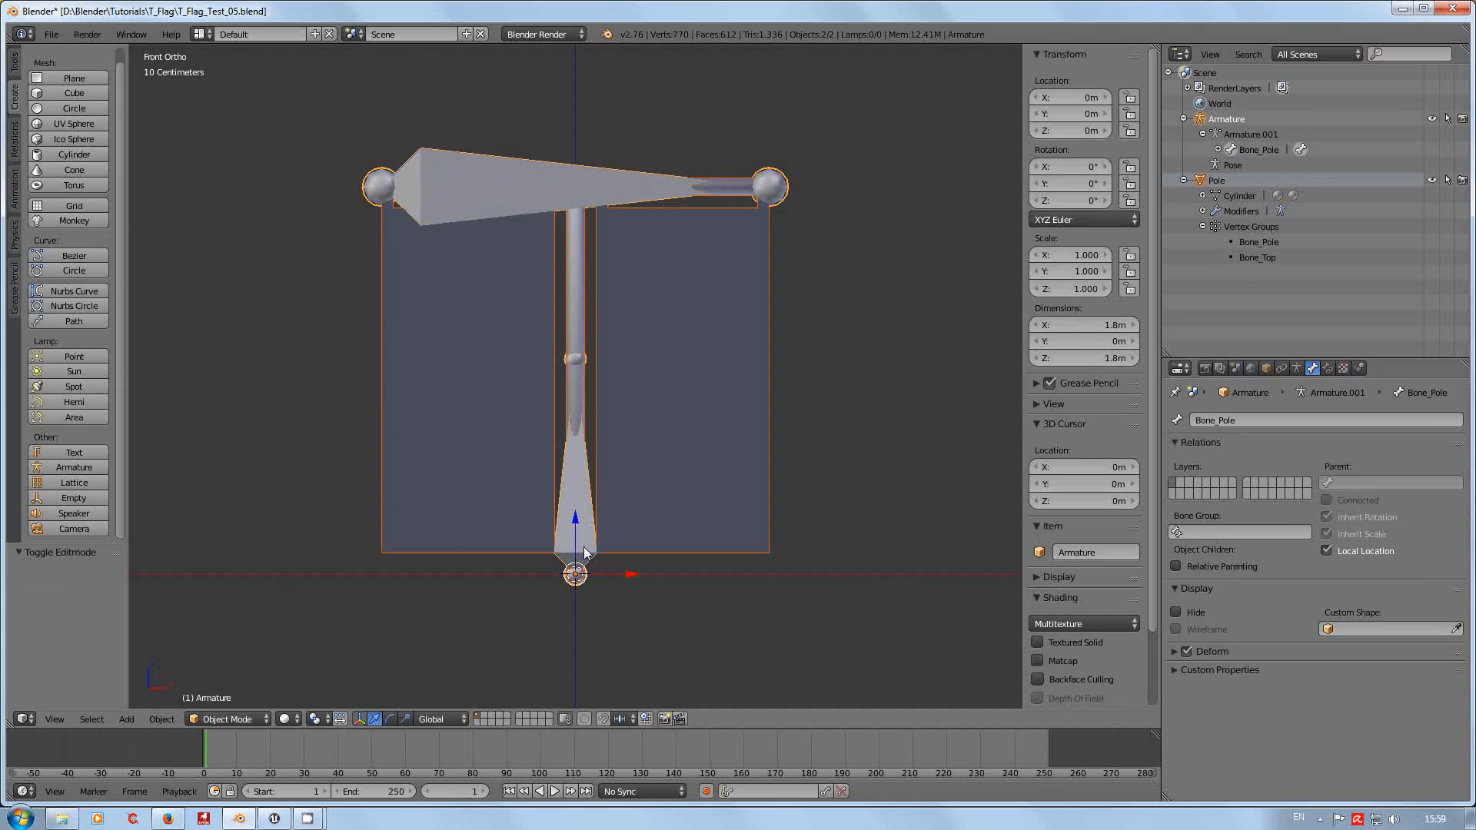
key(ctrl+p)
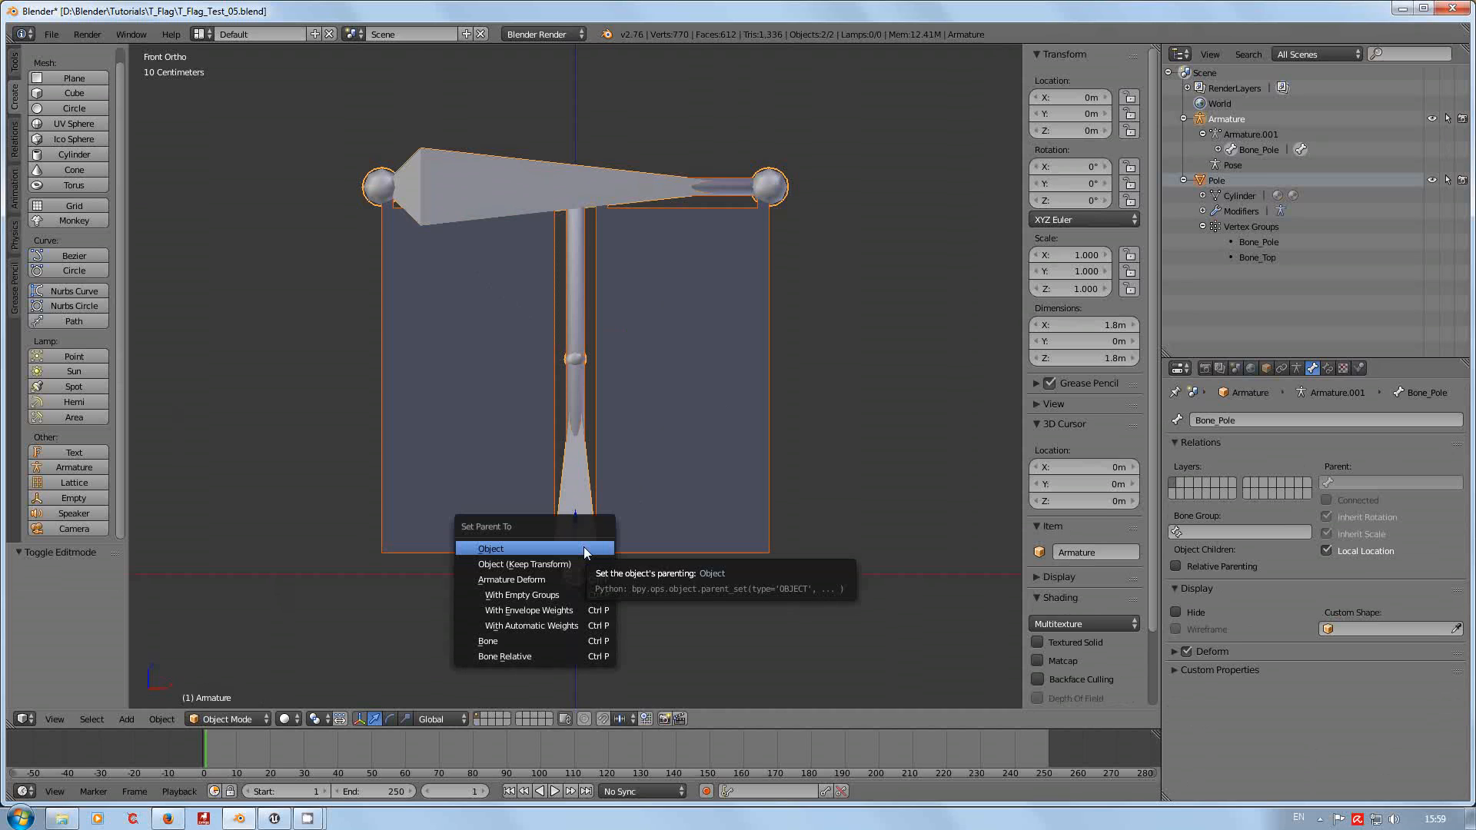
click(549, 595)
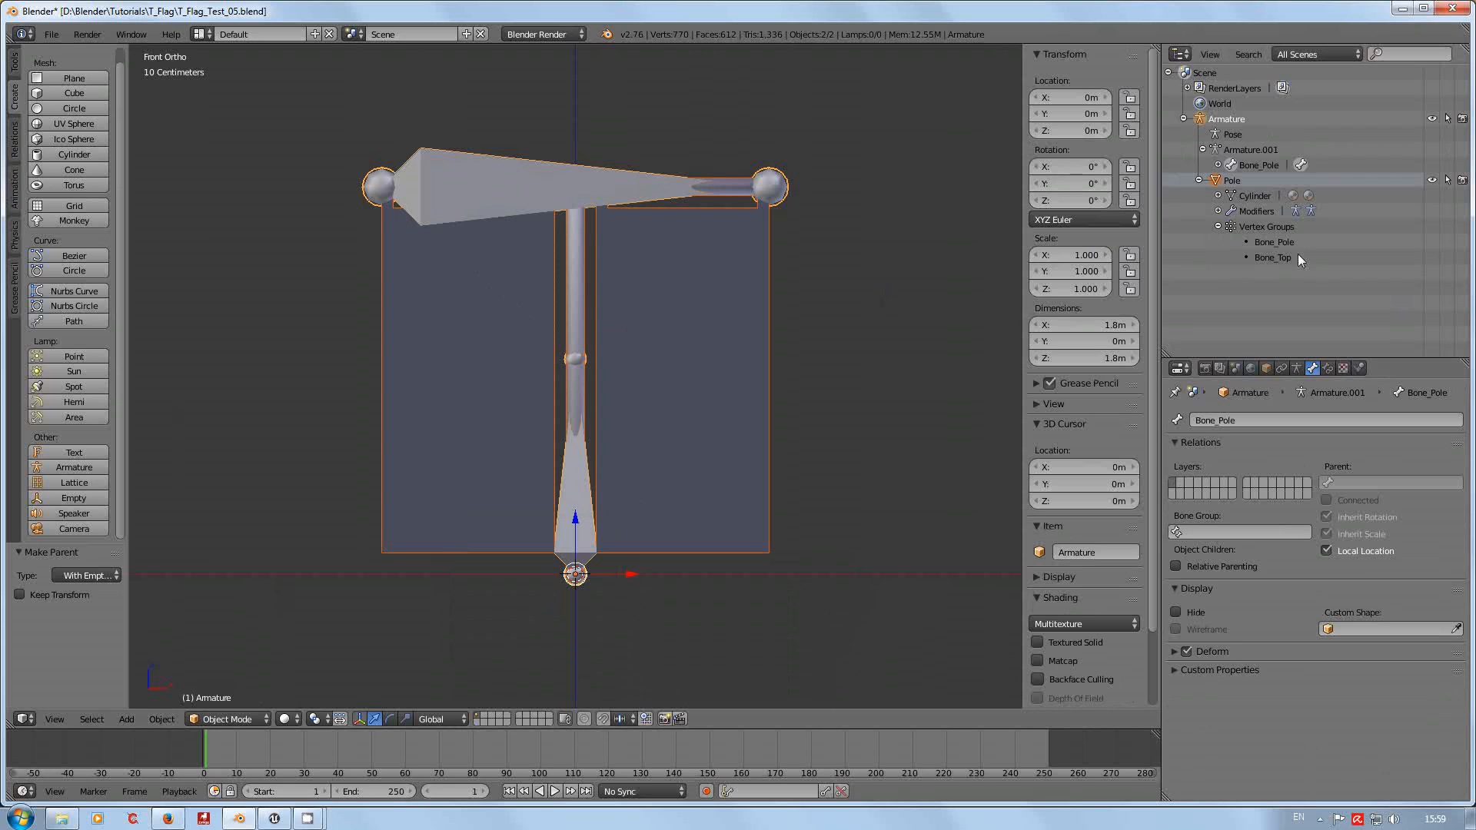
Open the Pole mesh in Edit Mode with its vertex groups displayed.
click(1270, 226)
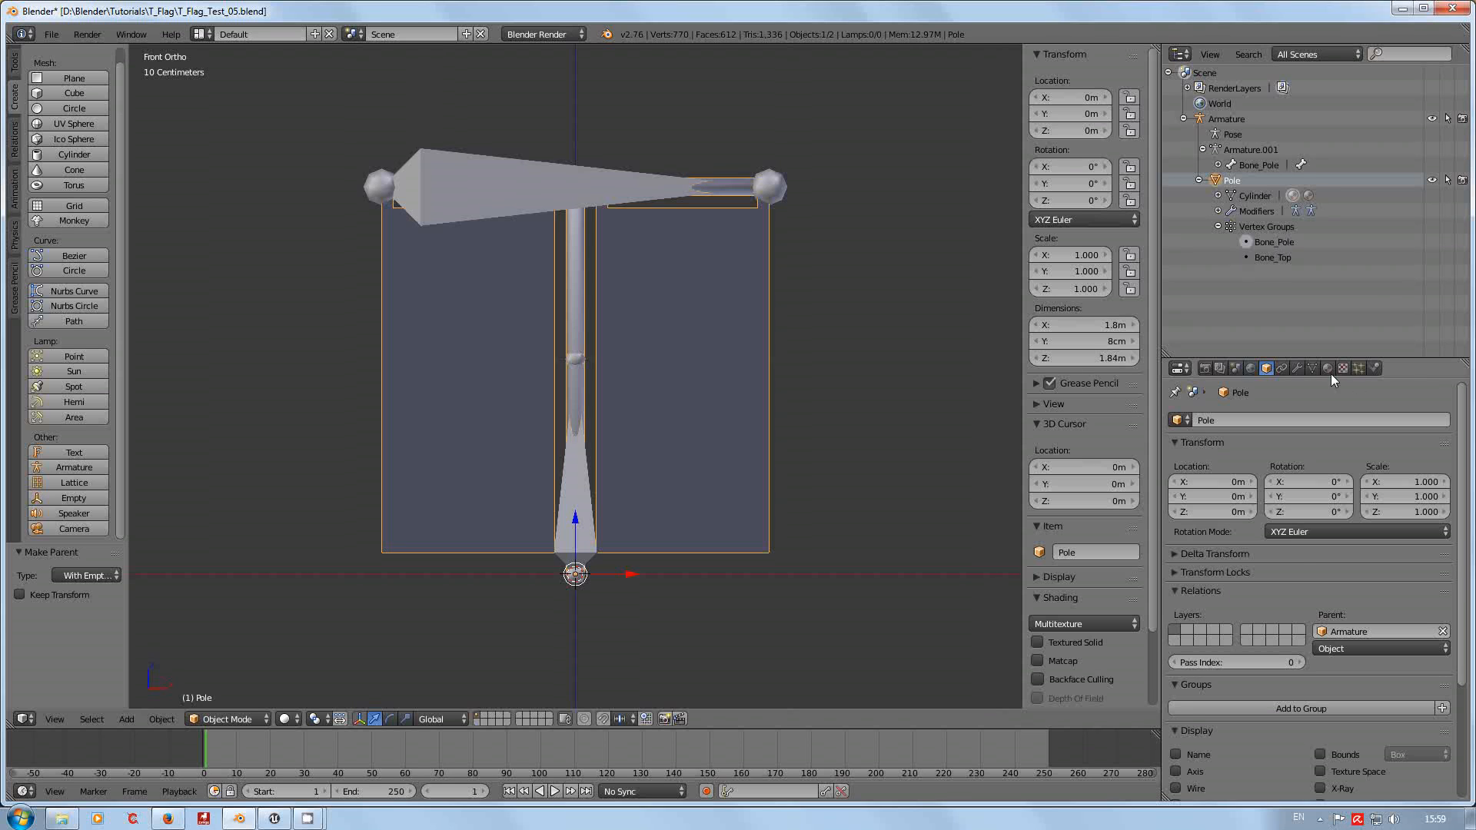
click(1310, 368)
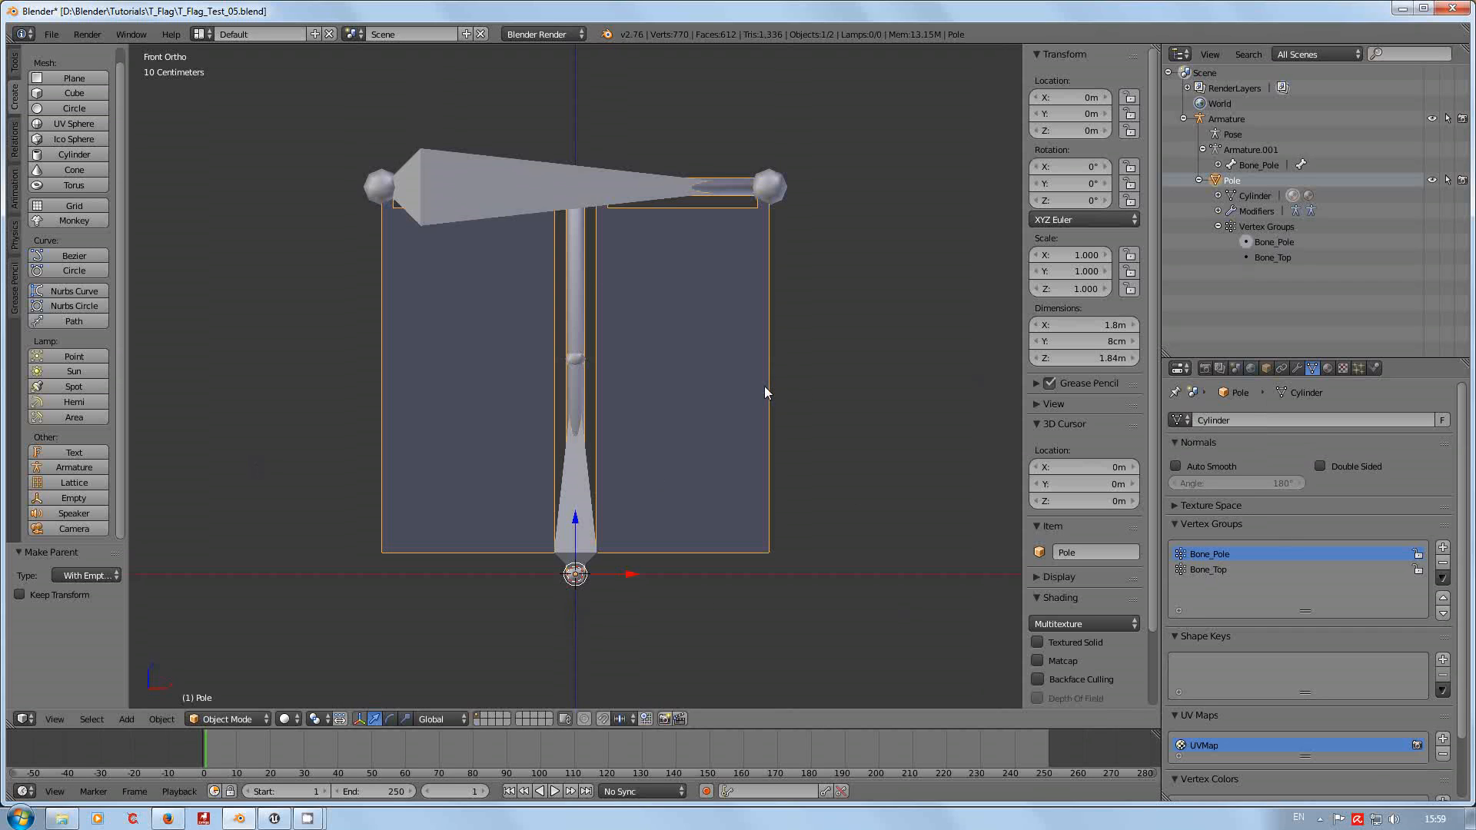
key(Tab)
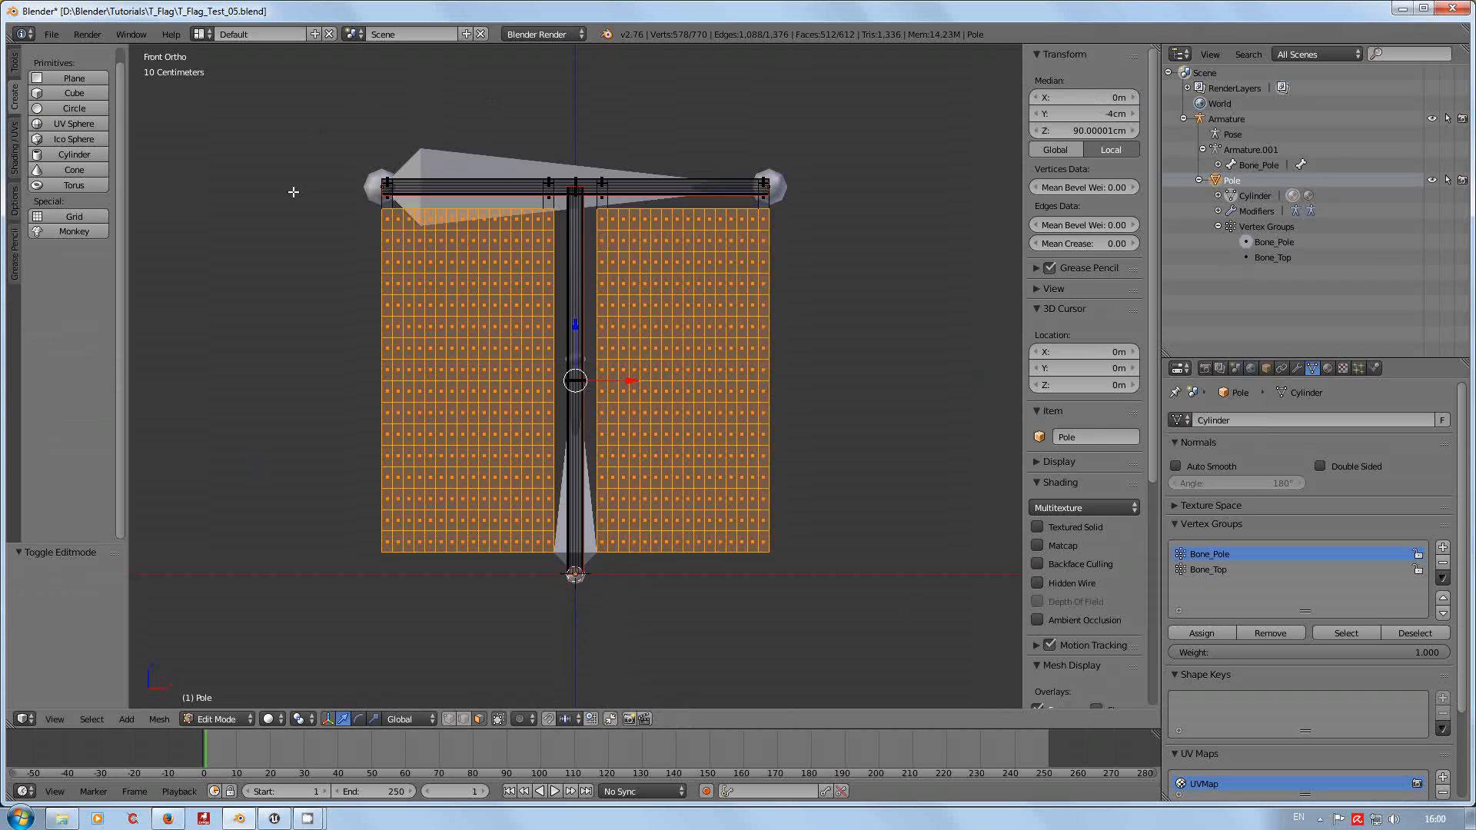
key(a)
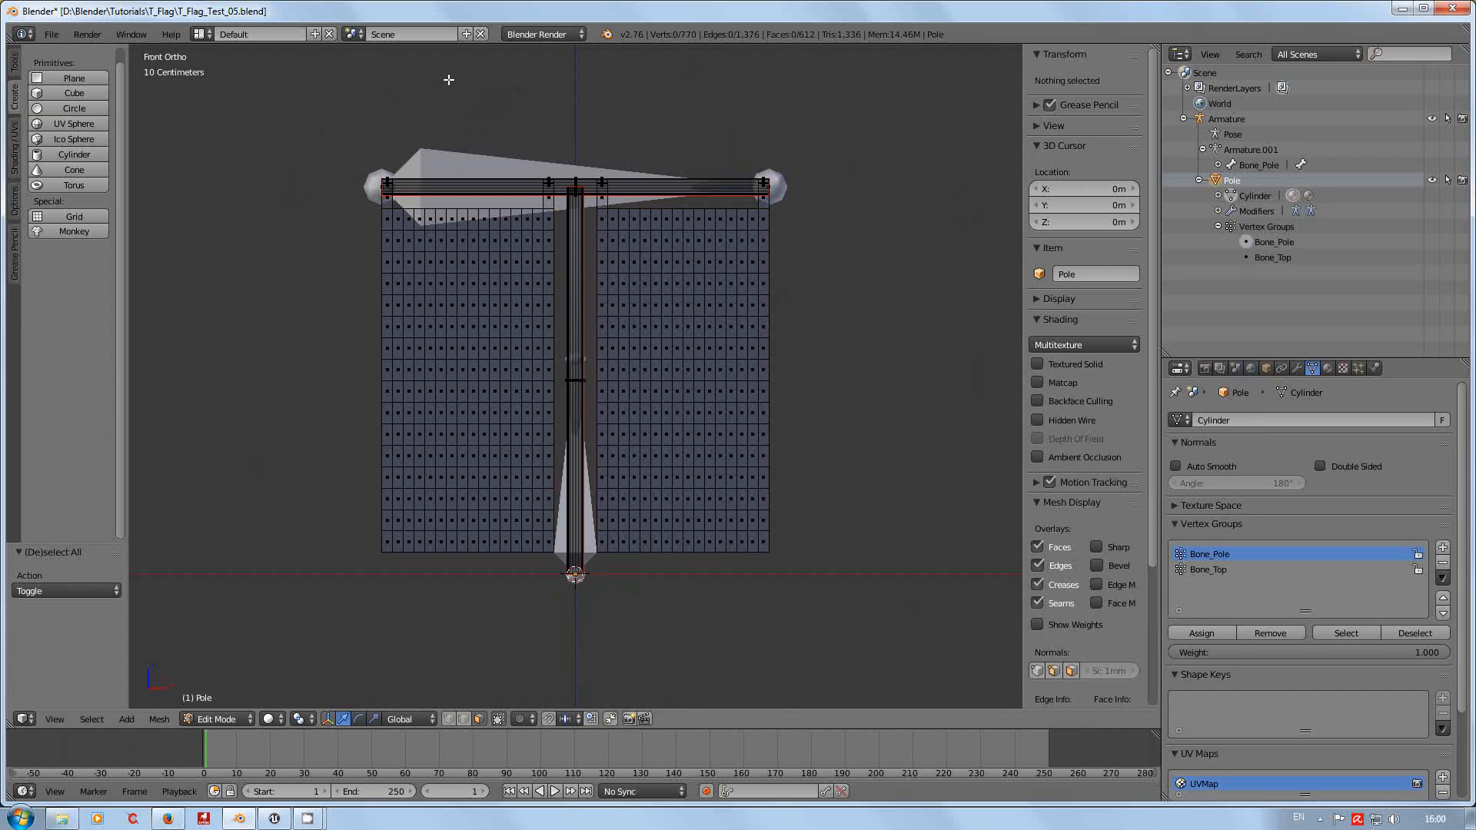
key(b)
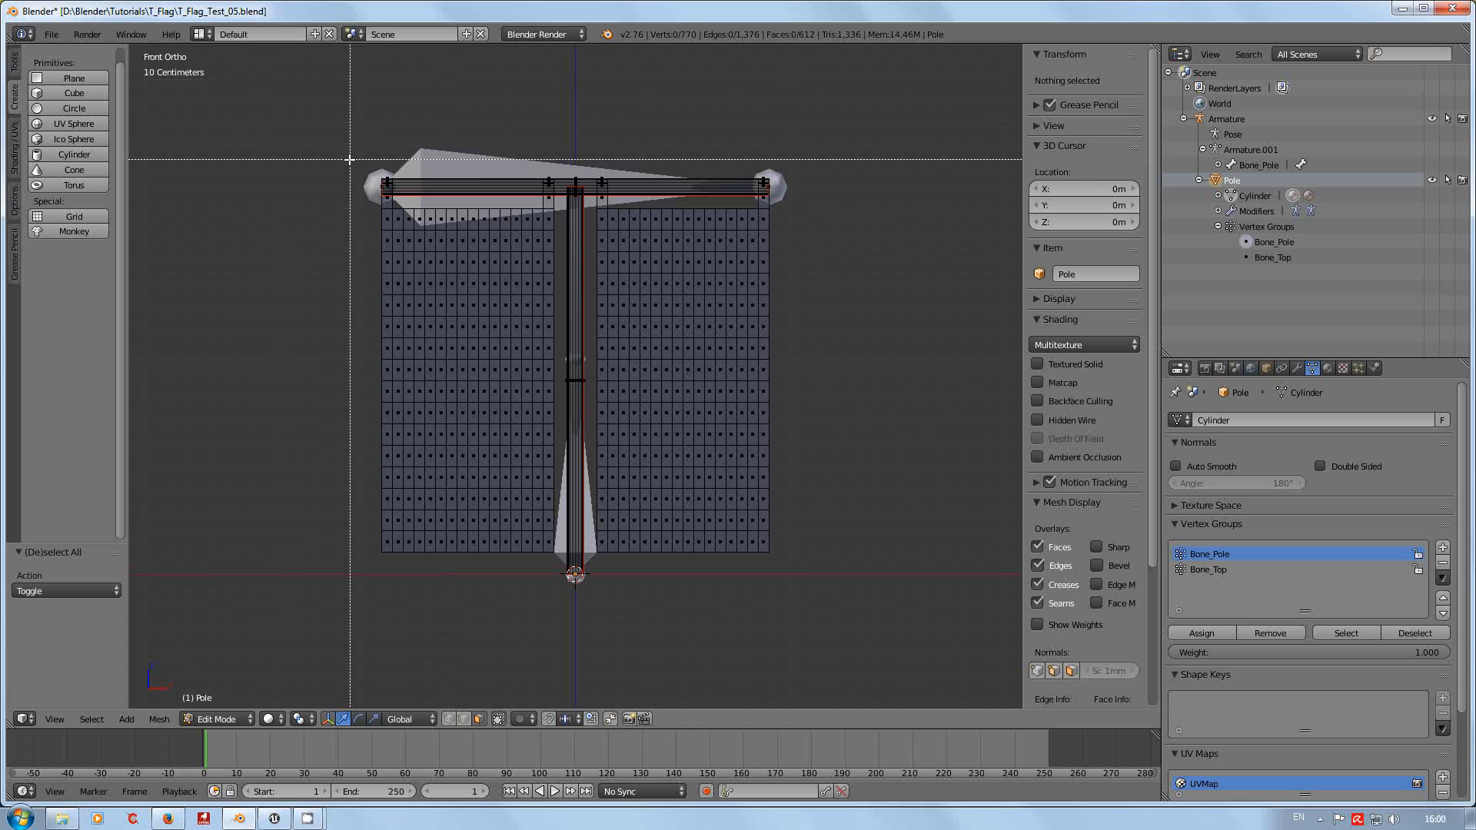
drag(349, 152, 800, 201)
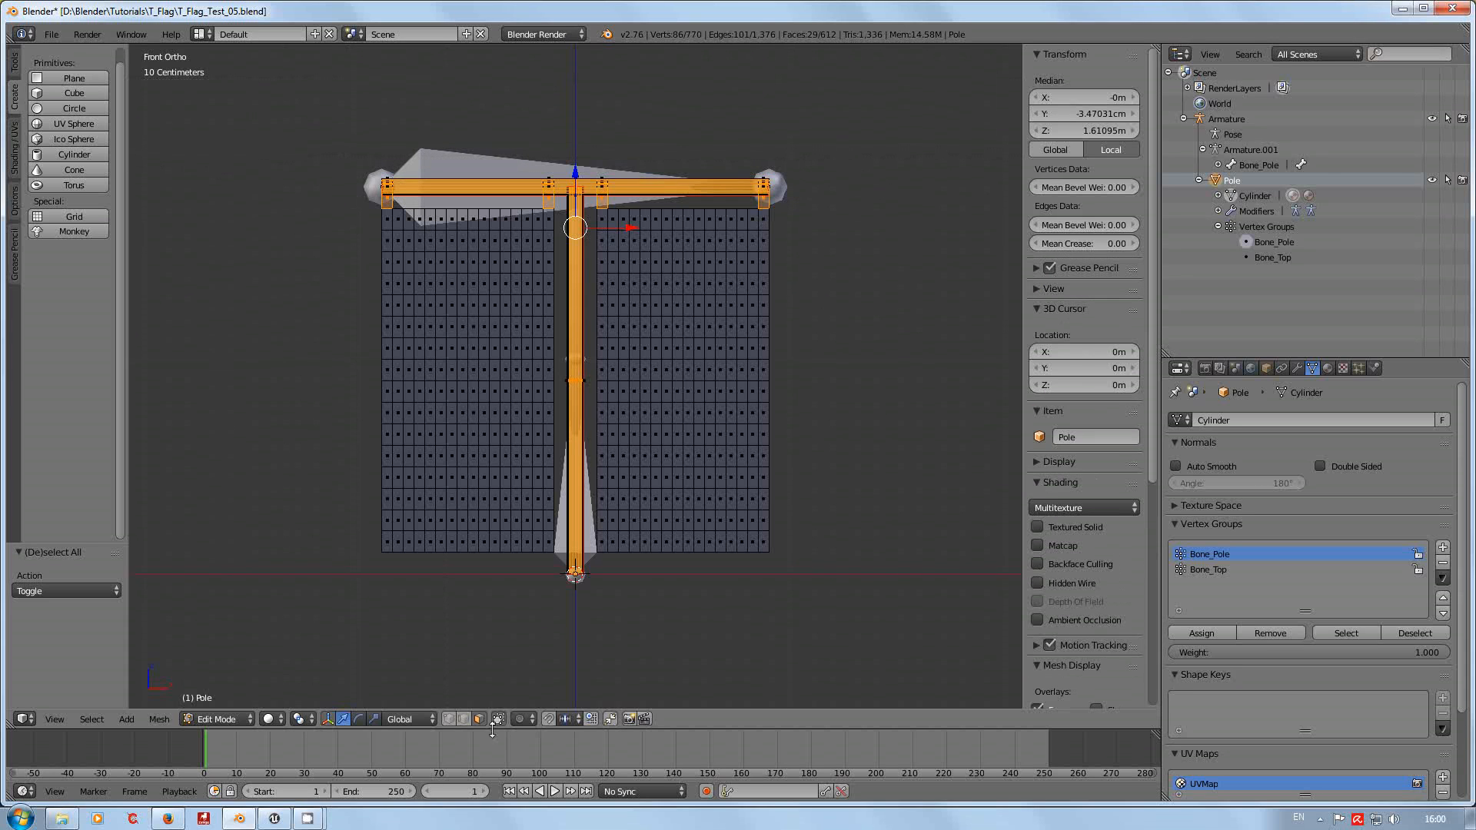
Using vertex selection and wireframe display, select all vertices of the pole and crossbar and remove them from the Bone_Top vertex group.
click(447, 720)
key(a)
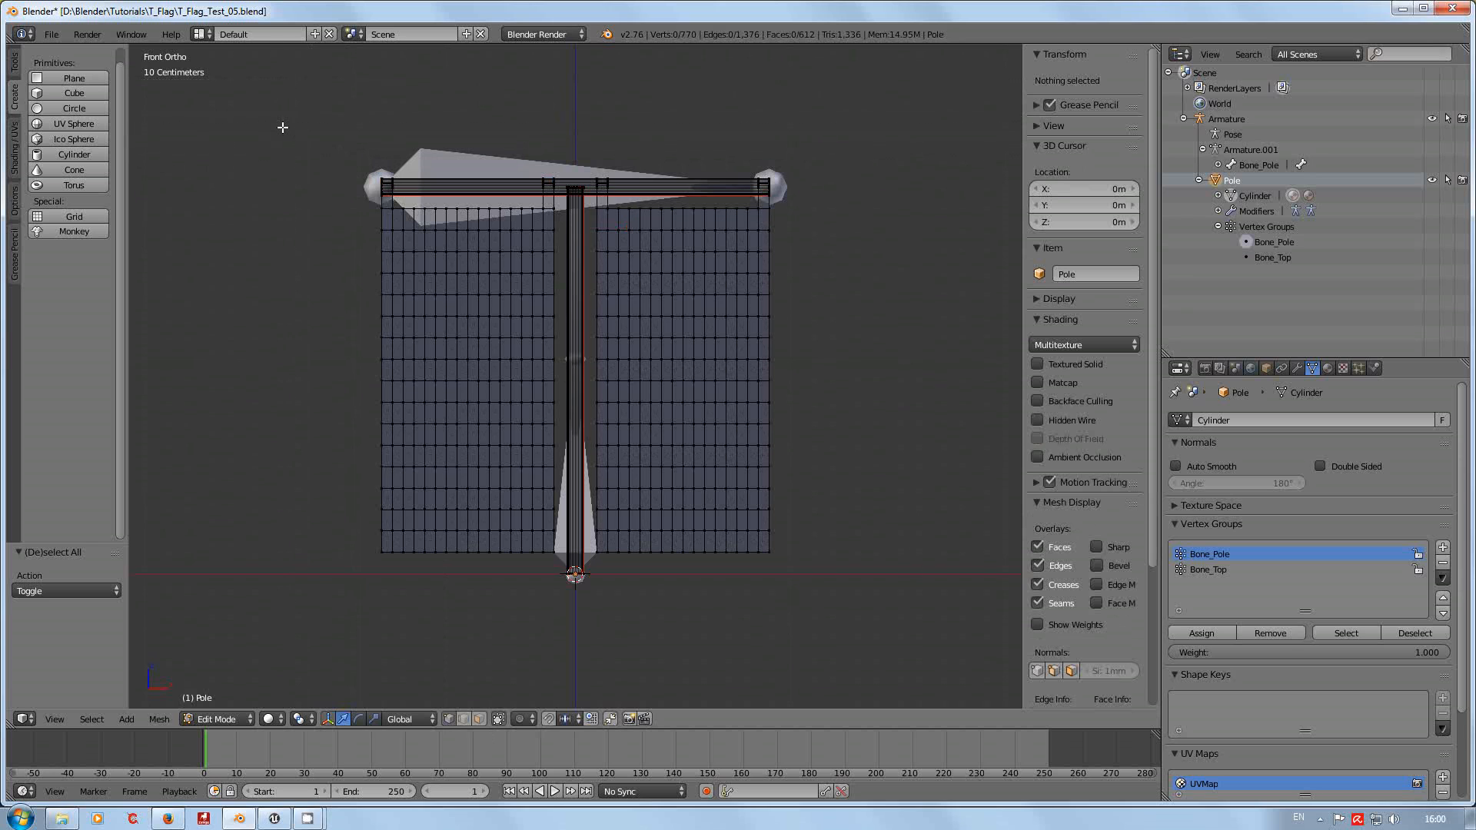
key(z)
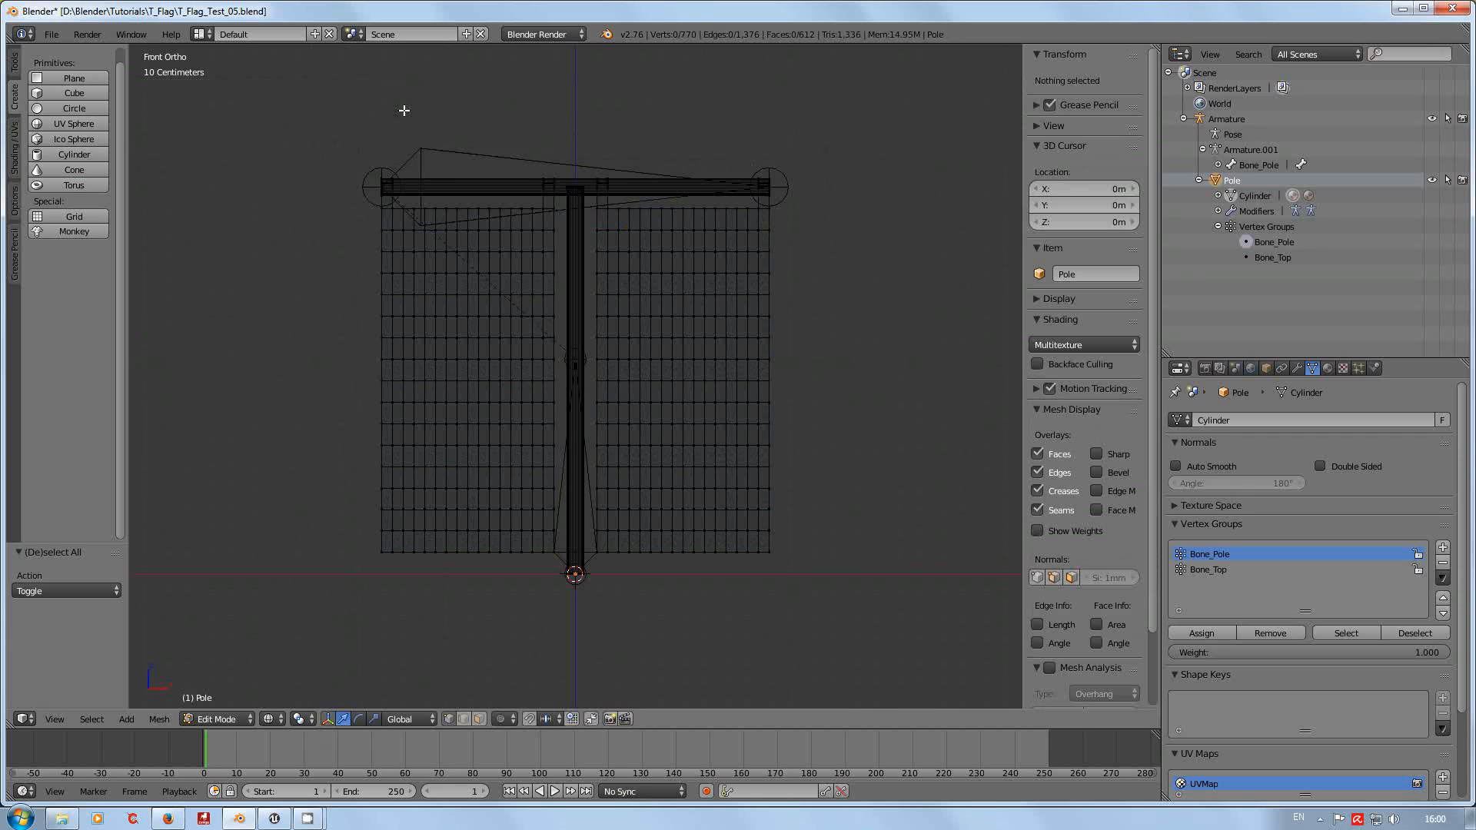
key(b)
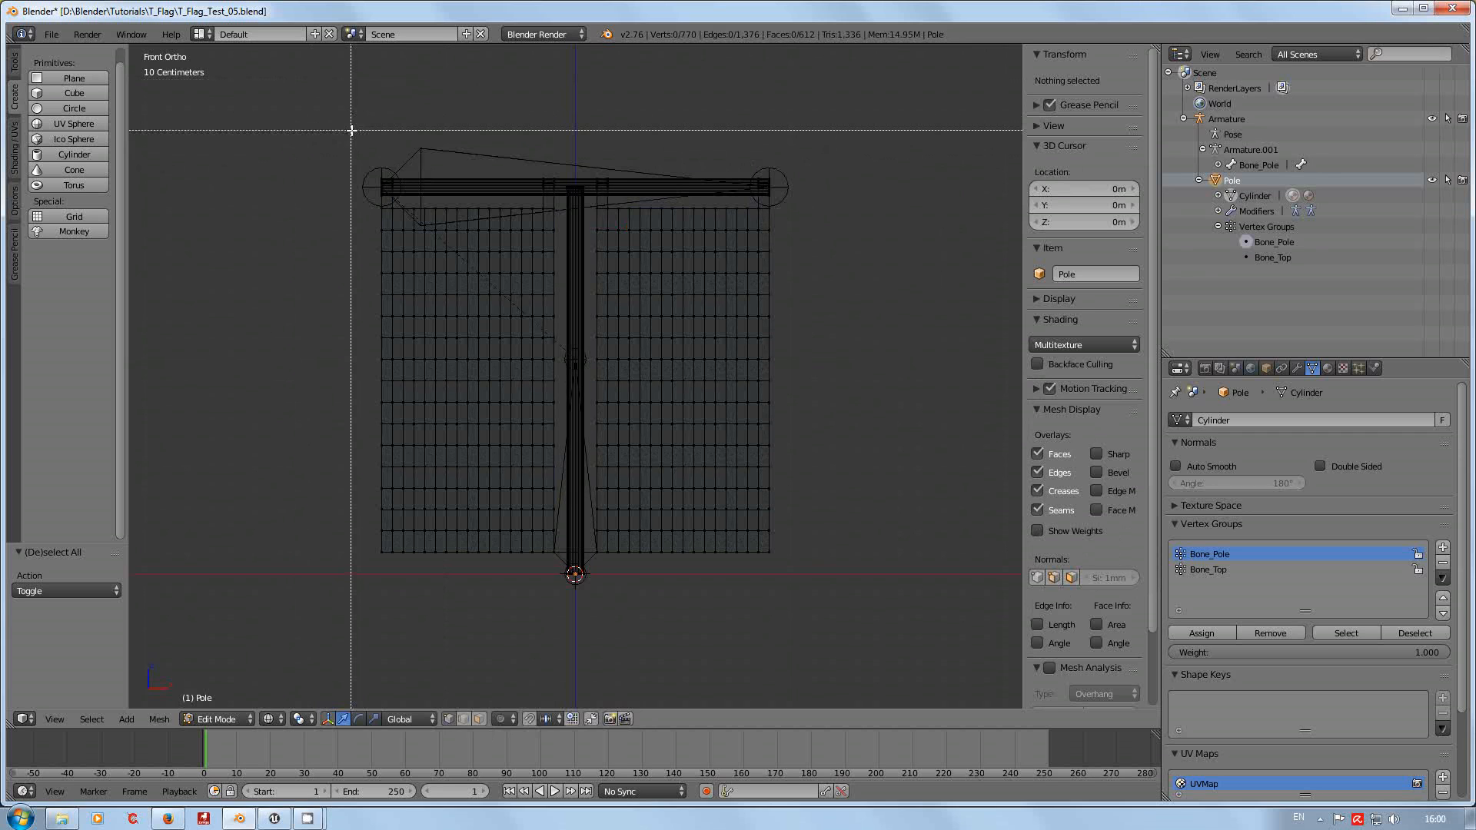
drag(349, 128, 798, 204)
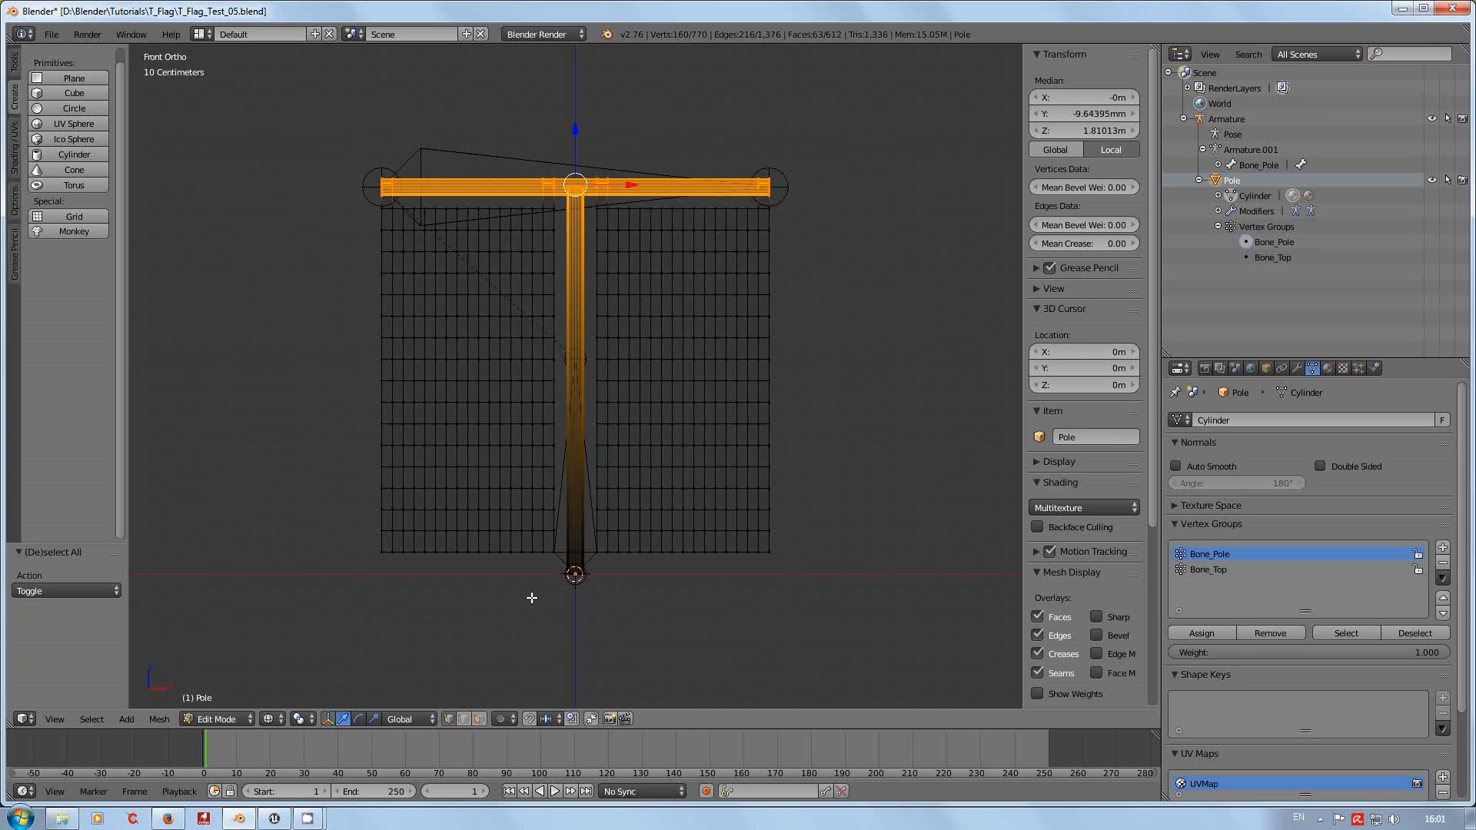
key(b)
drag(539, 570, 636, 587)
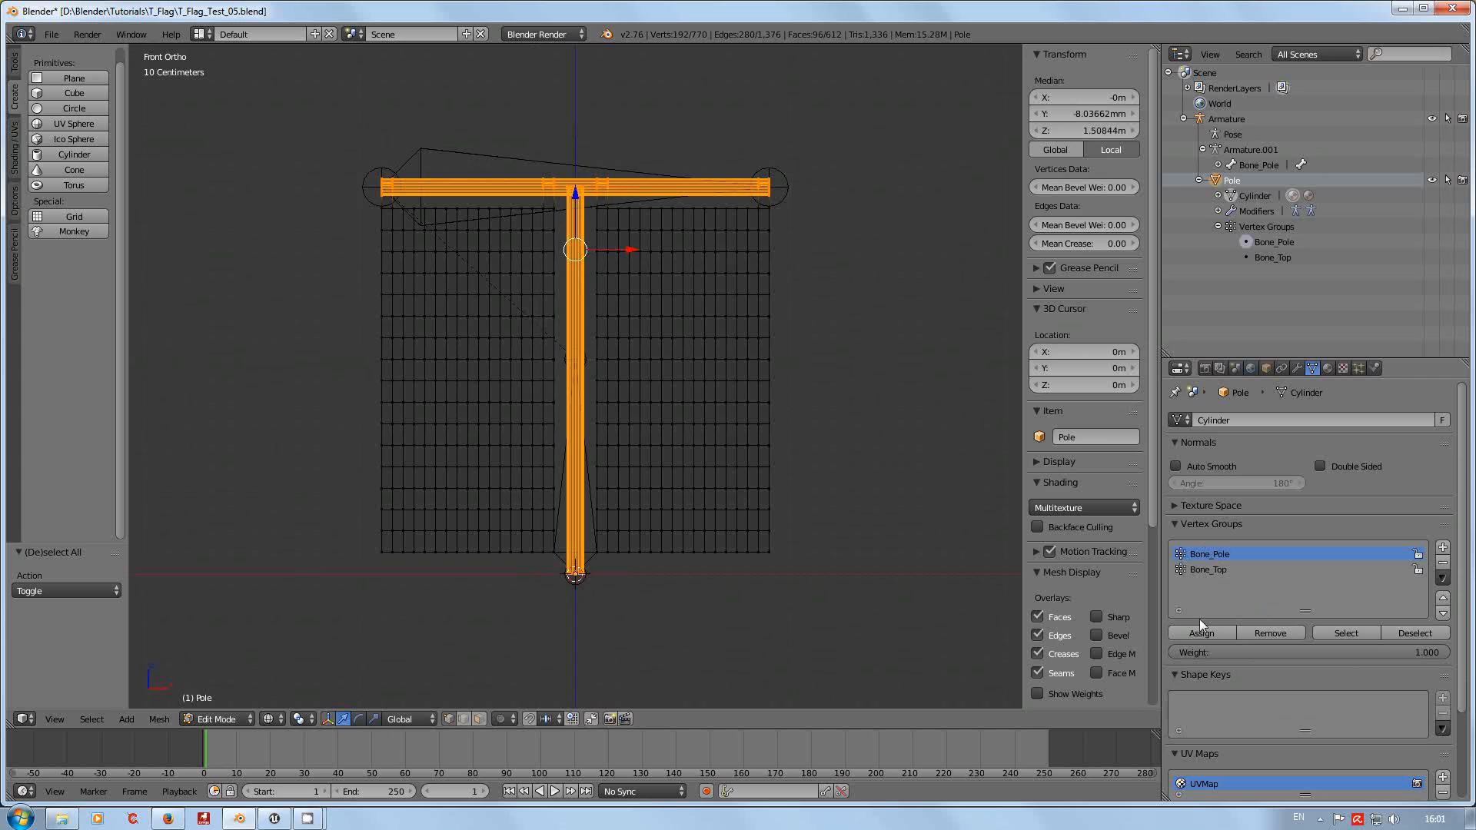
click(1208, 570)
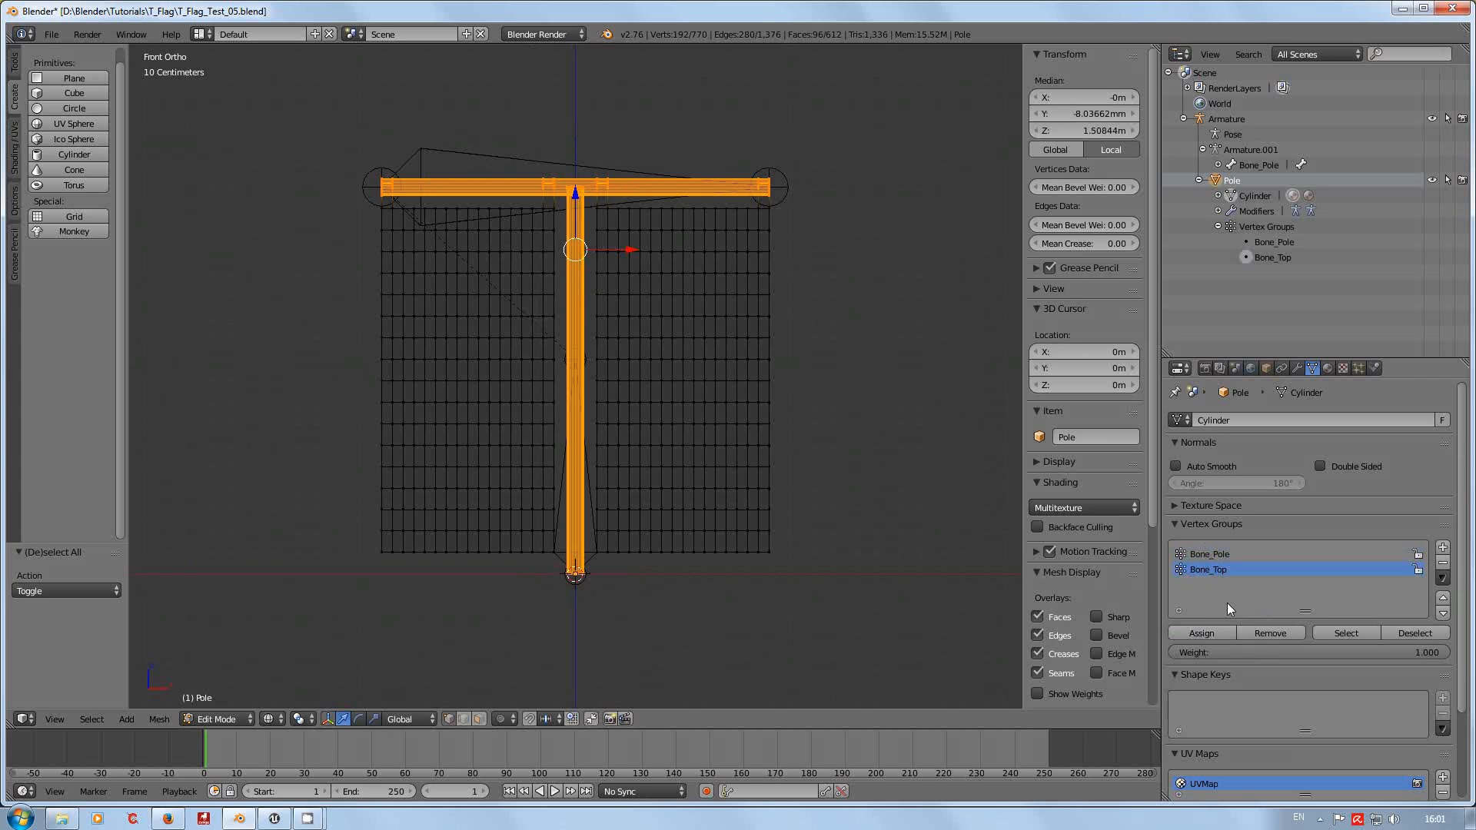
click(1265, 635)
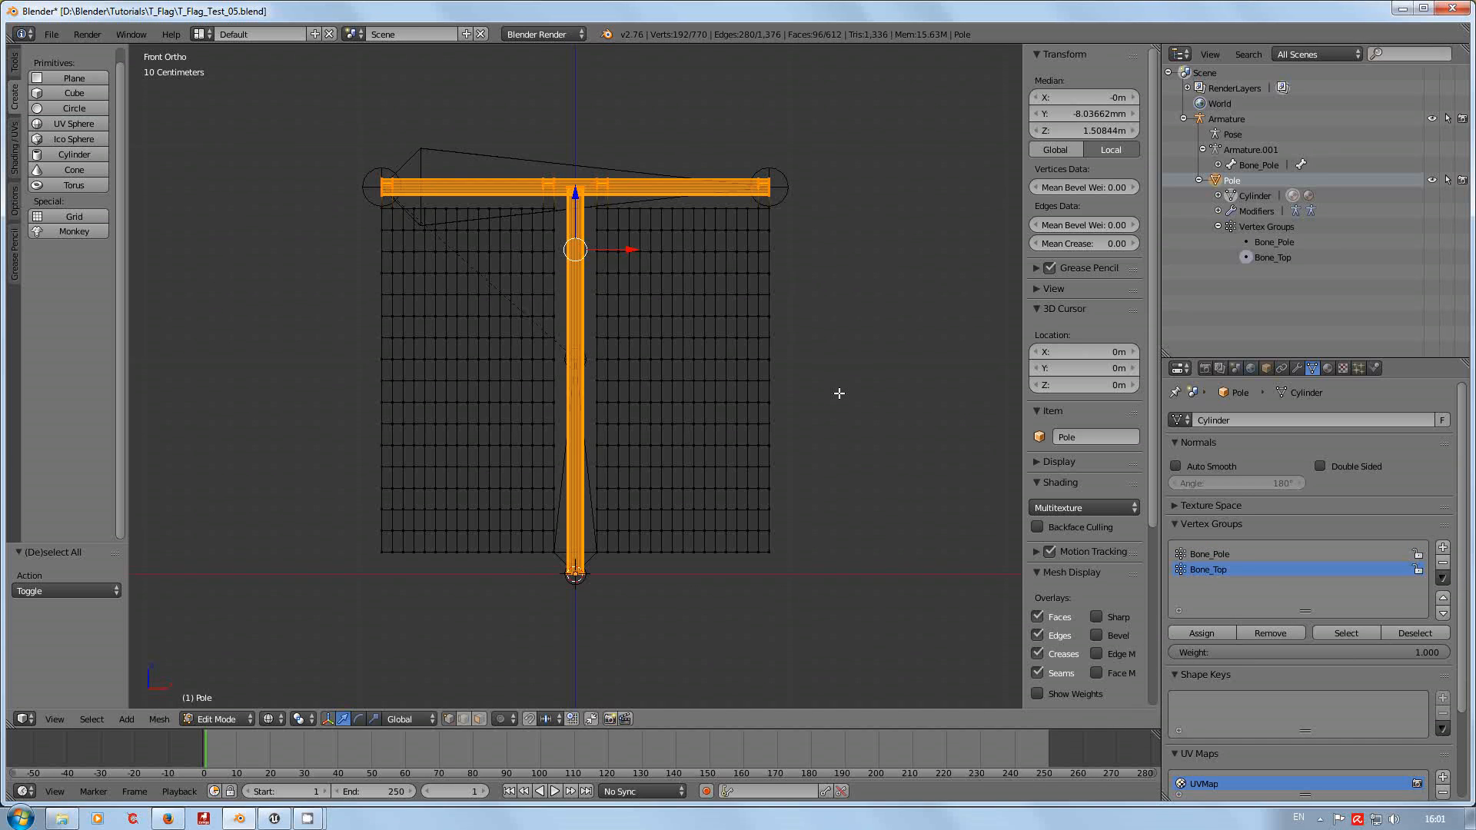
Select only the vertices of both flag cloth panels and make Bone_Pole the active vertex group.
key(a)
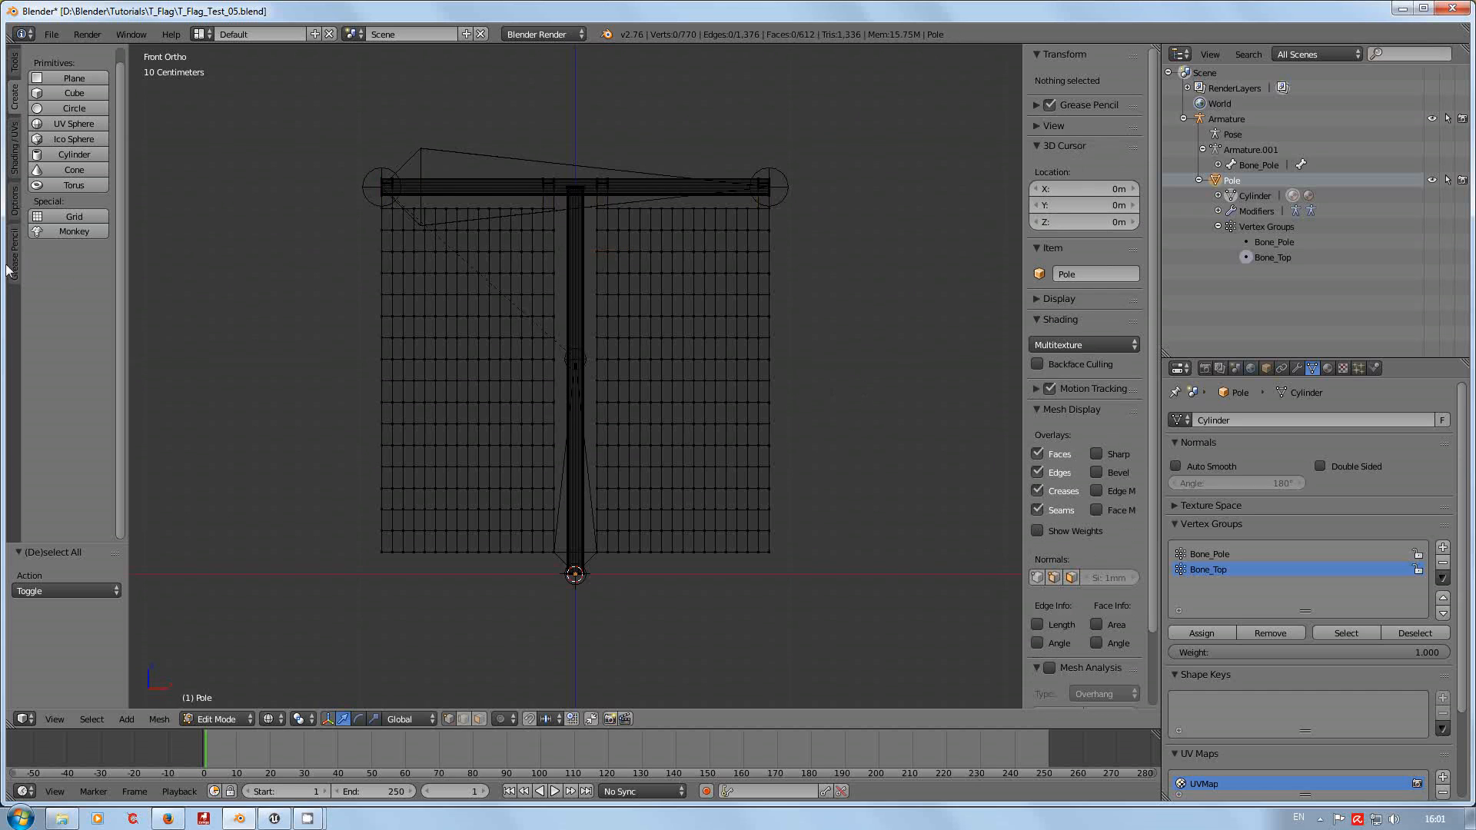
key(b)
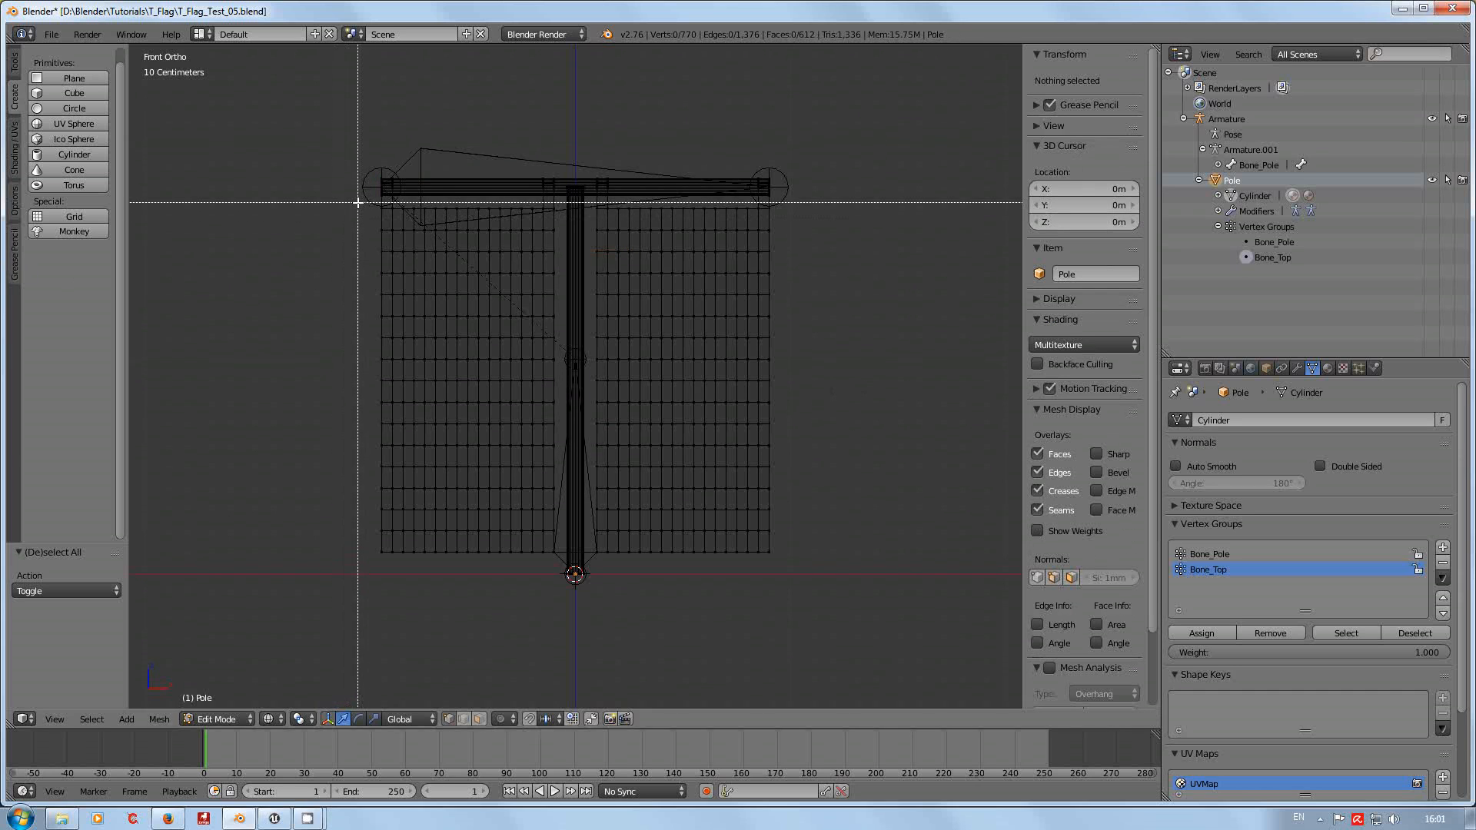
drag(357, 202, 559, 570)
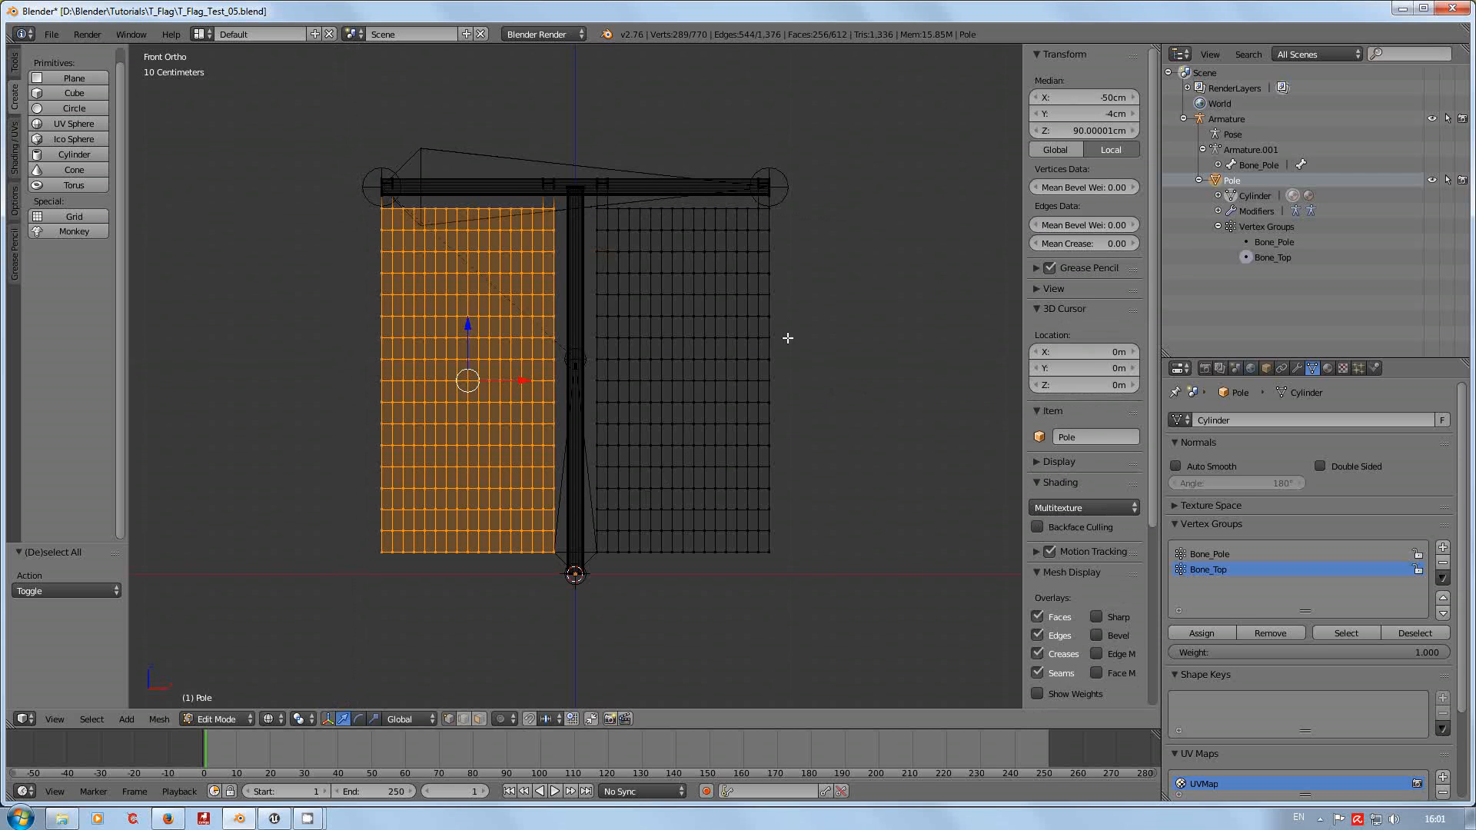
key(b)
drag(782, 204, 592, 569)
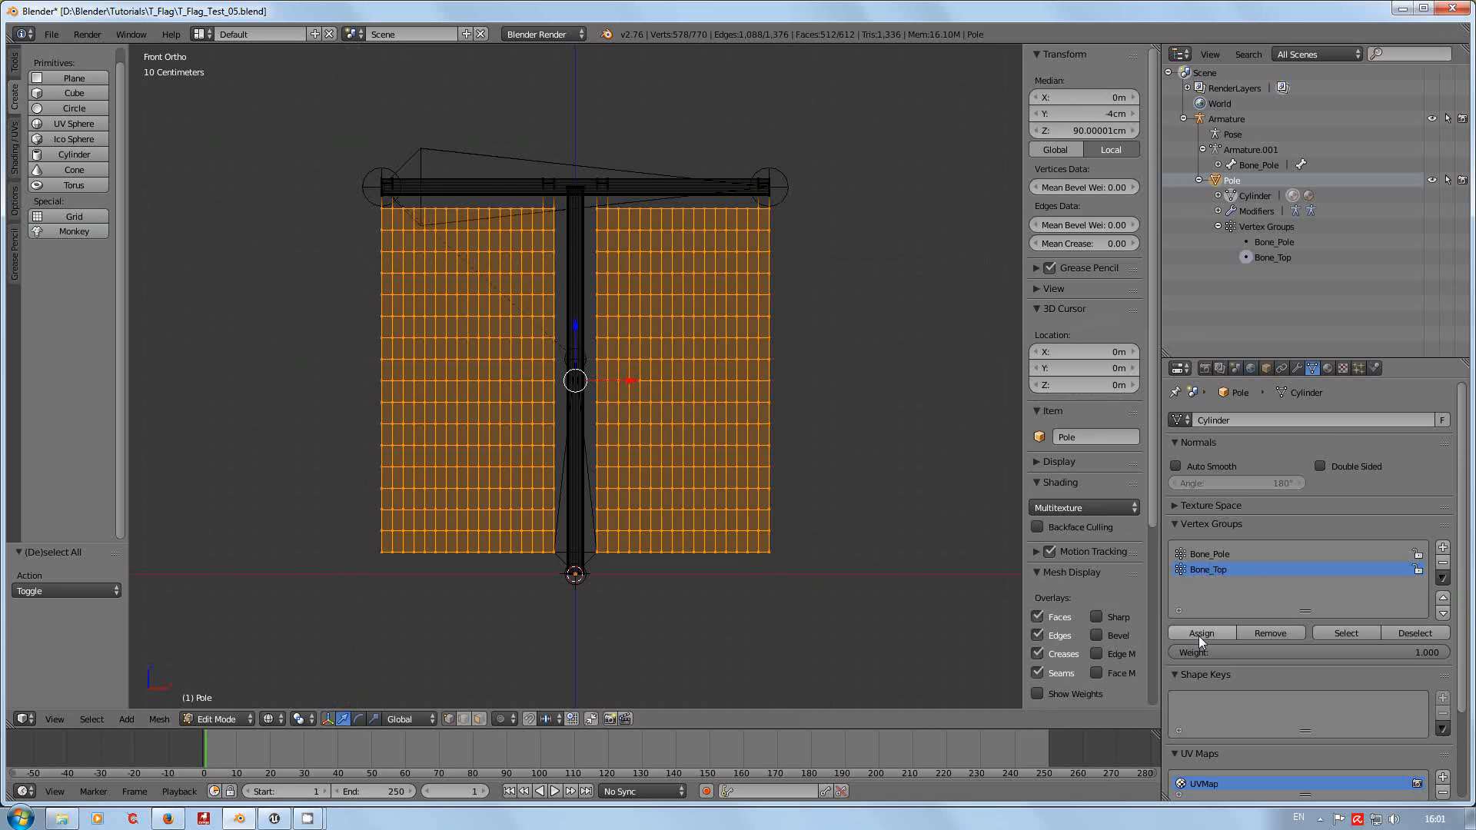
click(1219, 555)
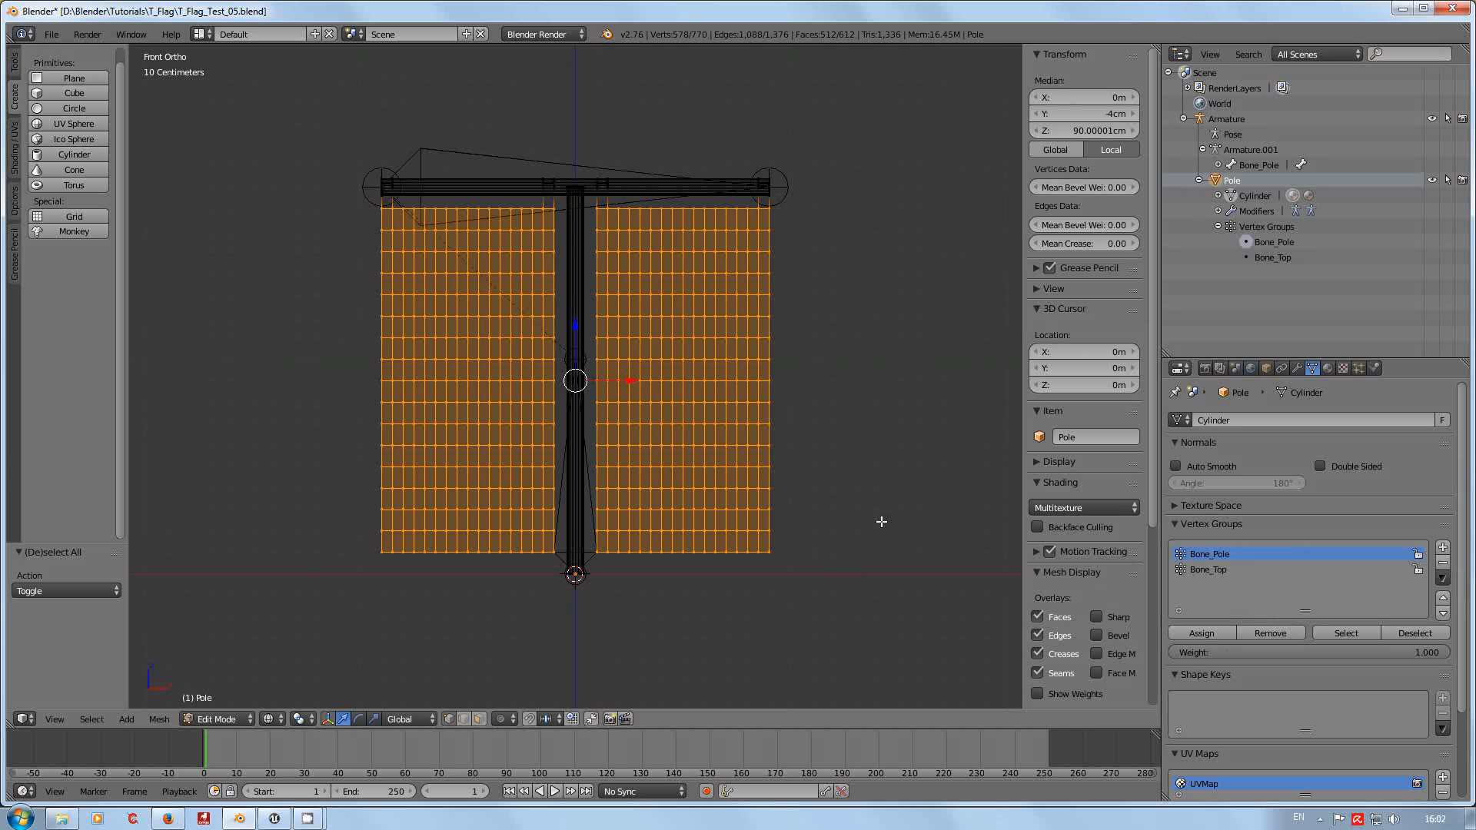
Return to Object Mode with the armature selected, switch the viewport to Texture shading, and hide the armature.
click(1226, 119)
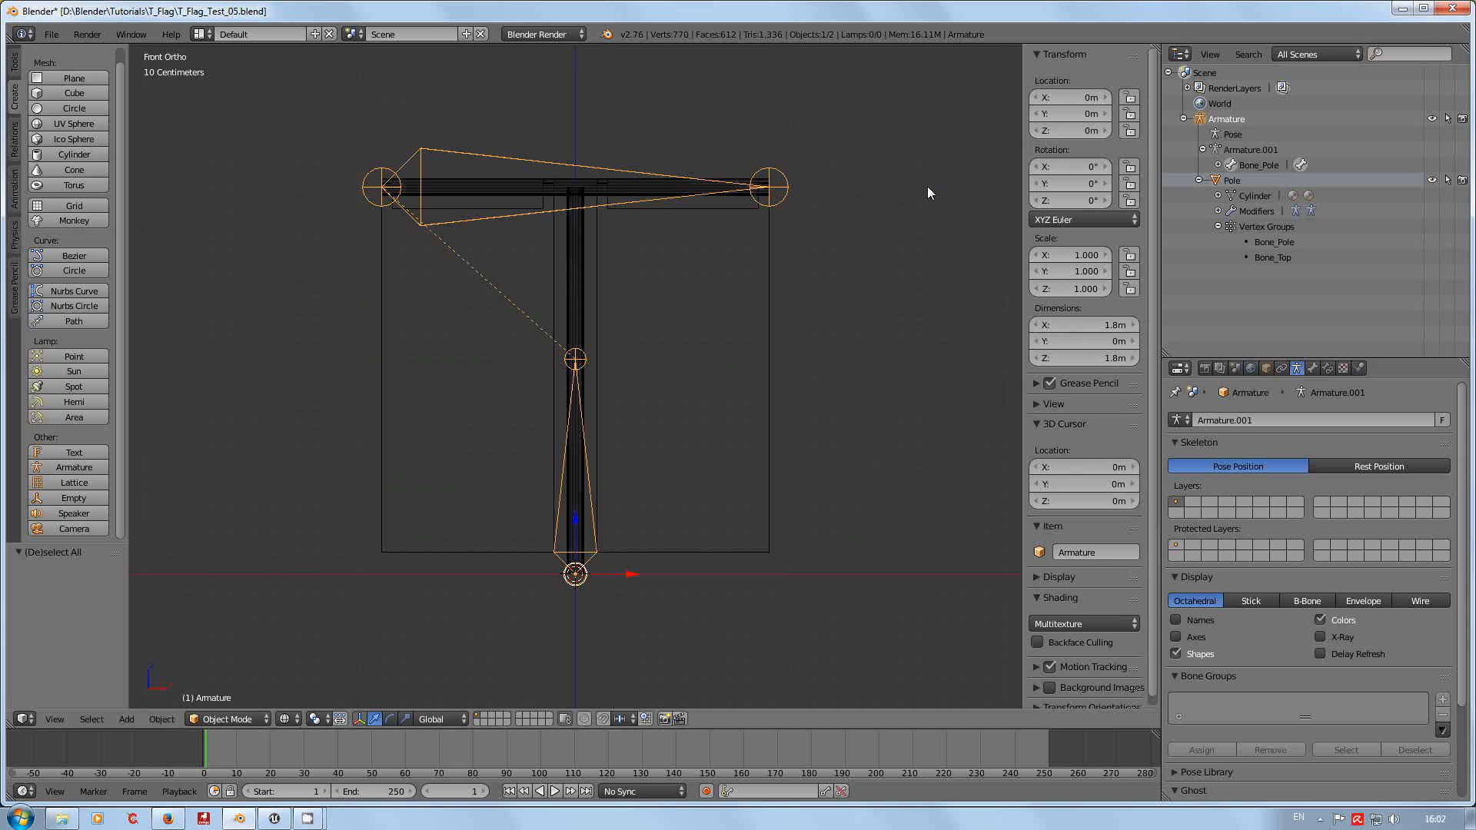
key(z)
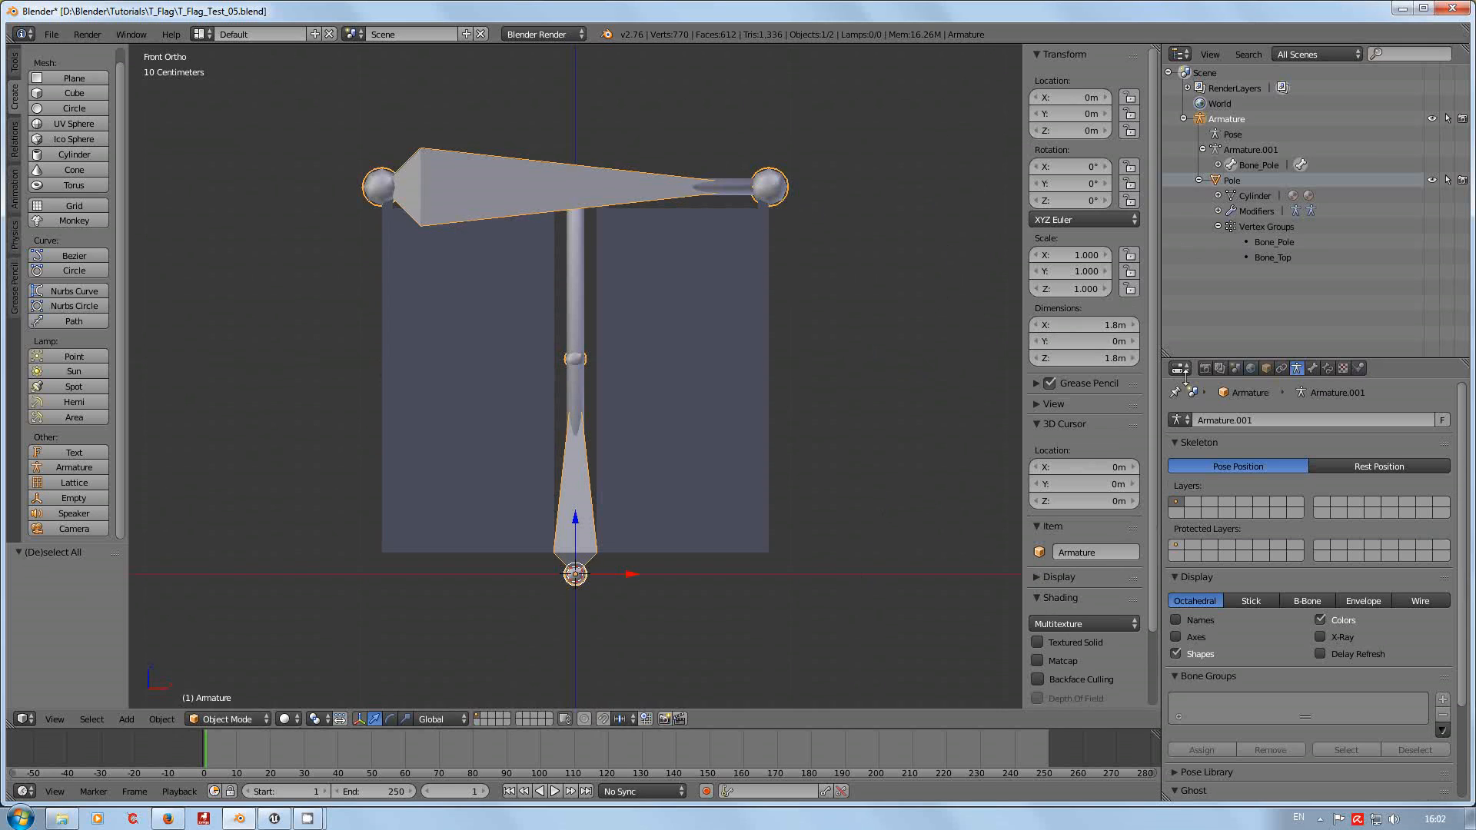
click(1251, 368)
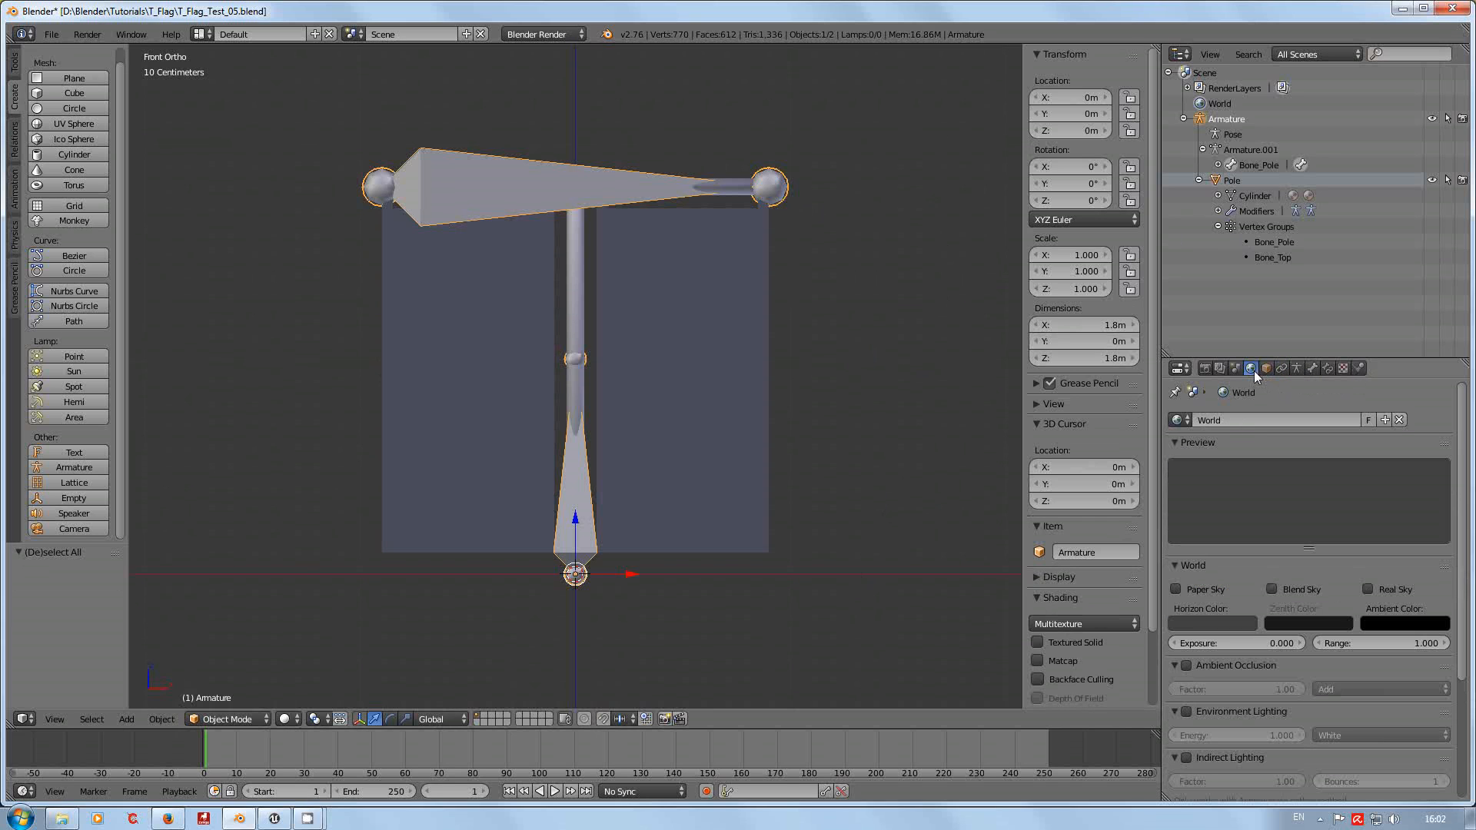
click(288, 719)
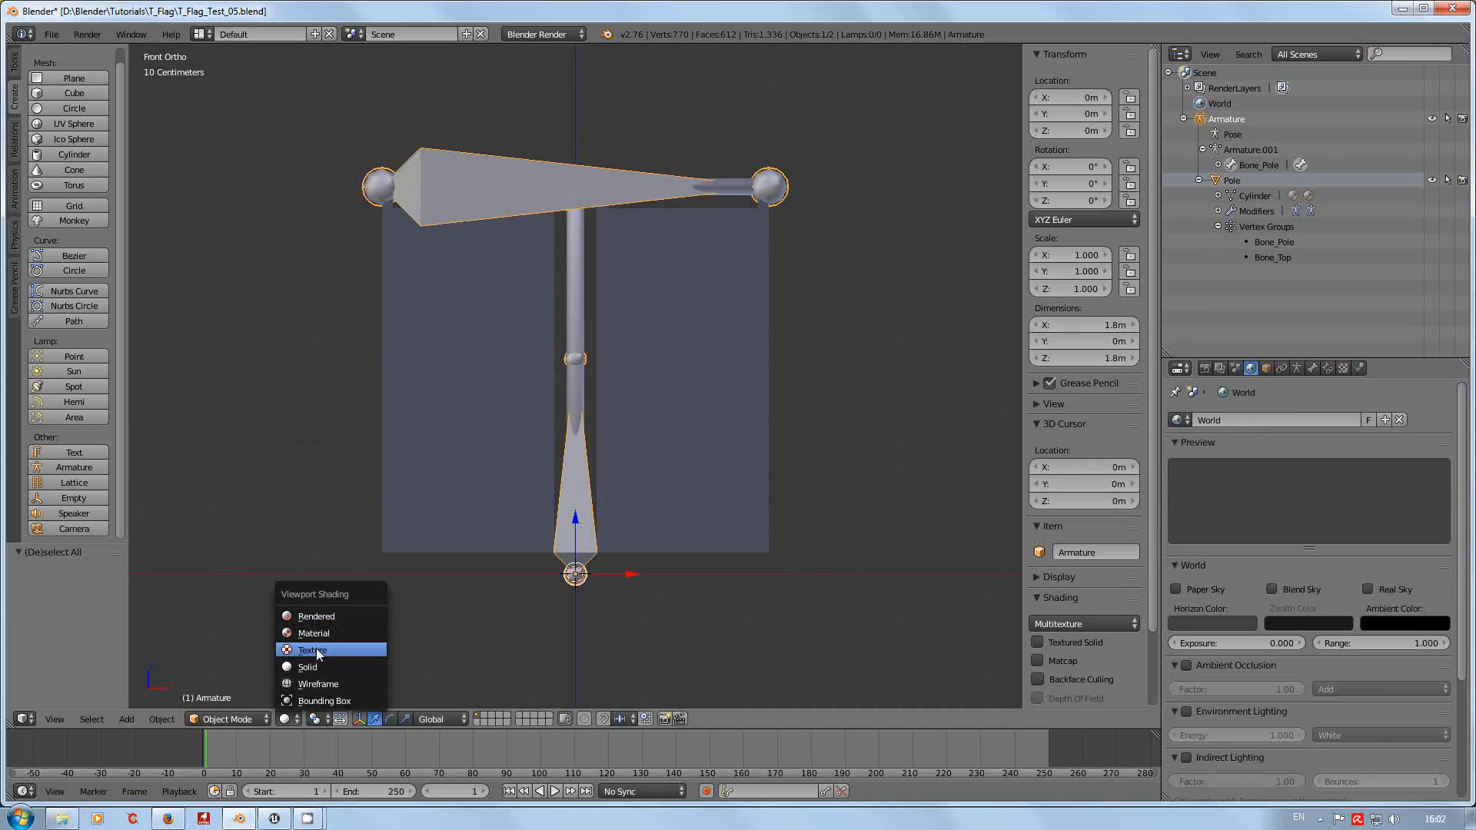
click(318, 651)
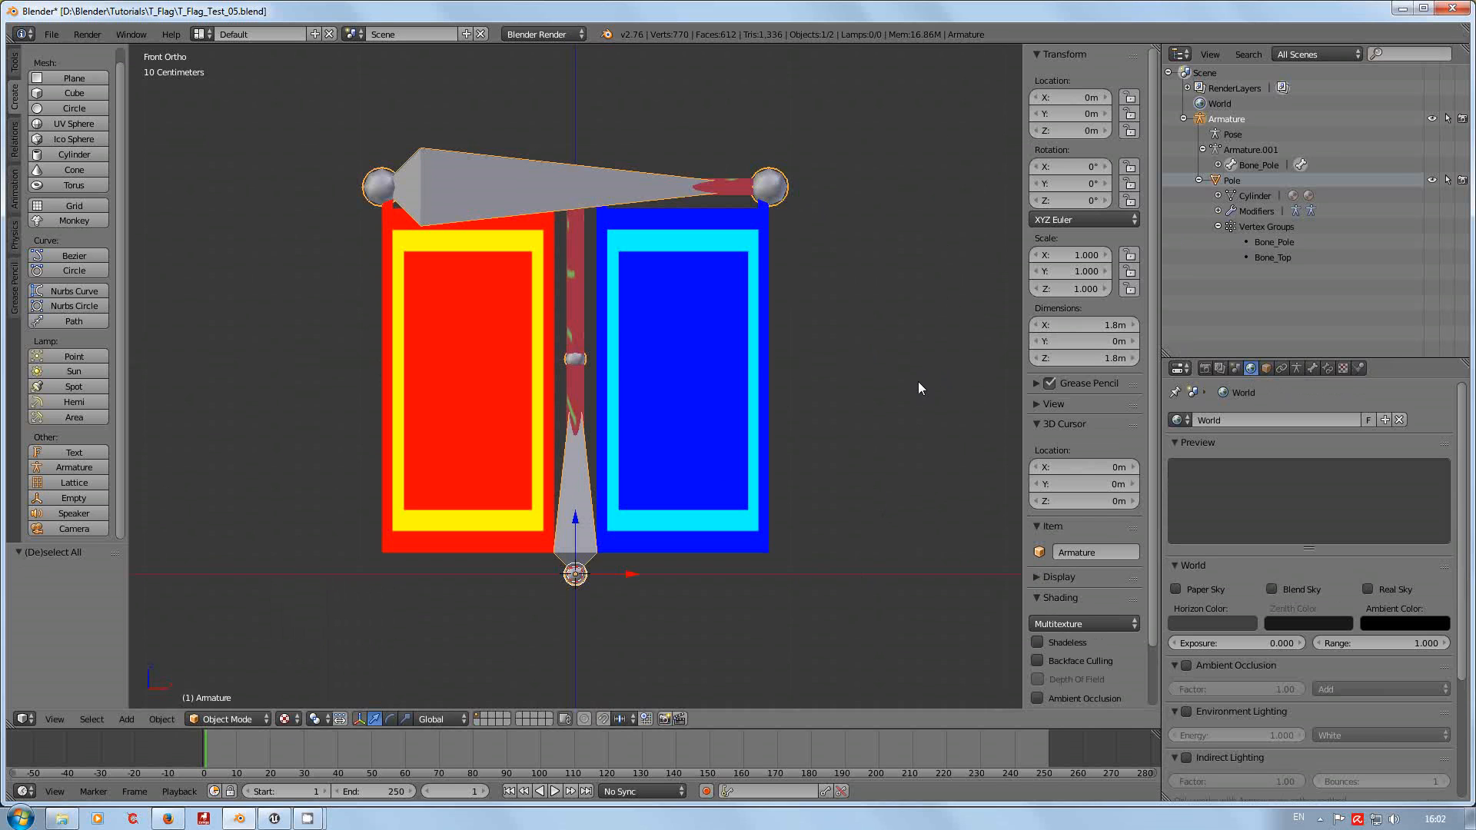
click(1431, 118)
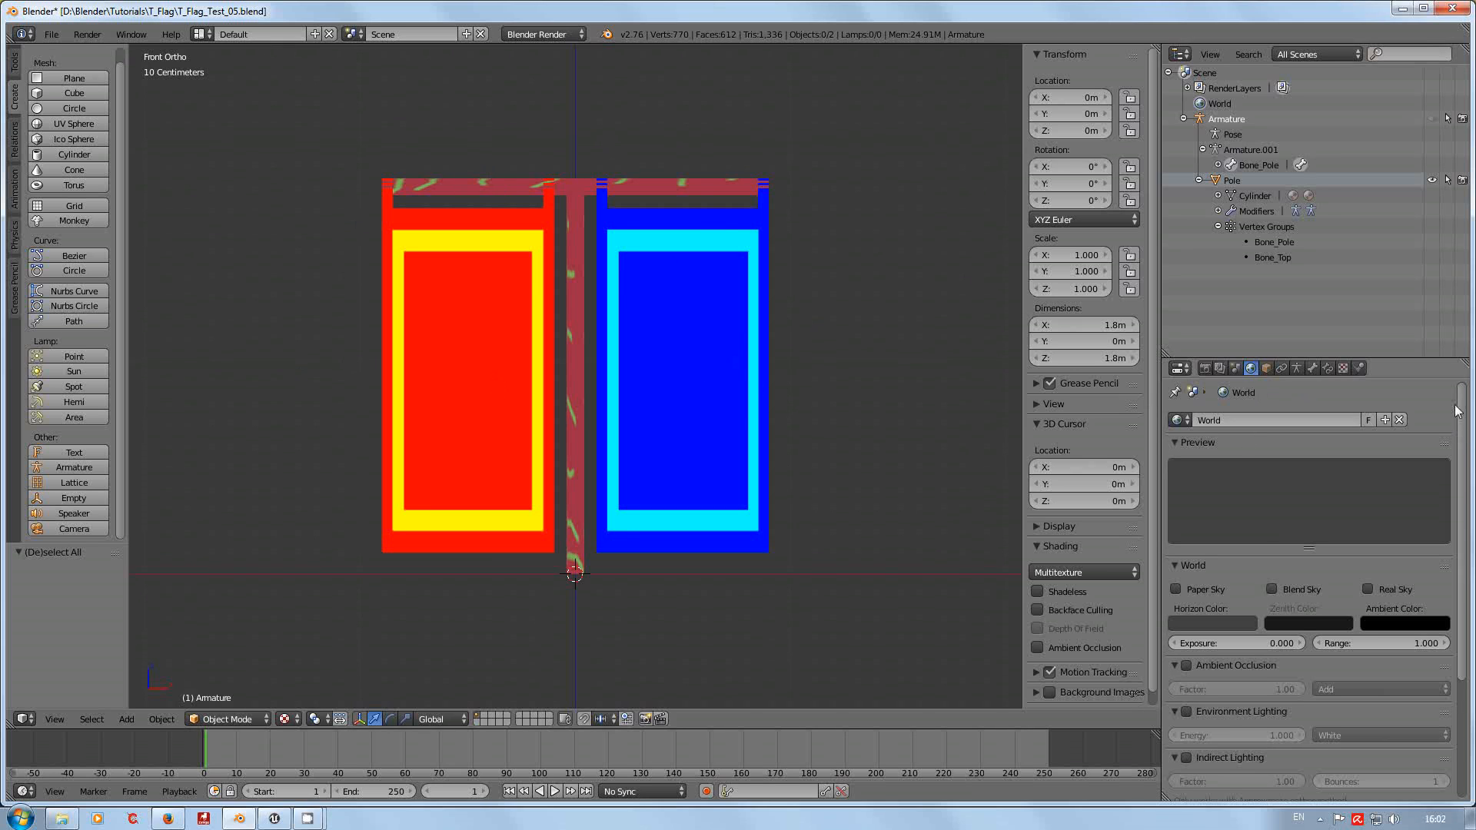
Display the Pole mesh's material slots and material settings for review.
click(1231, 181)
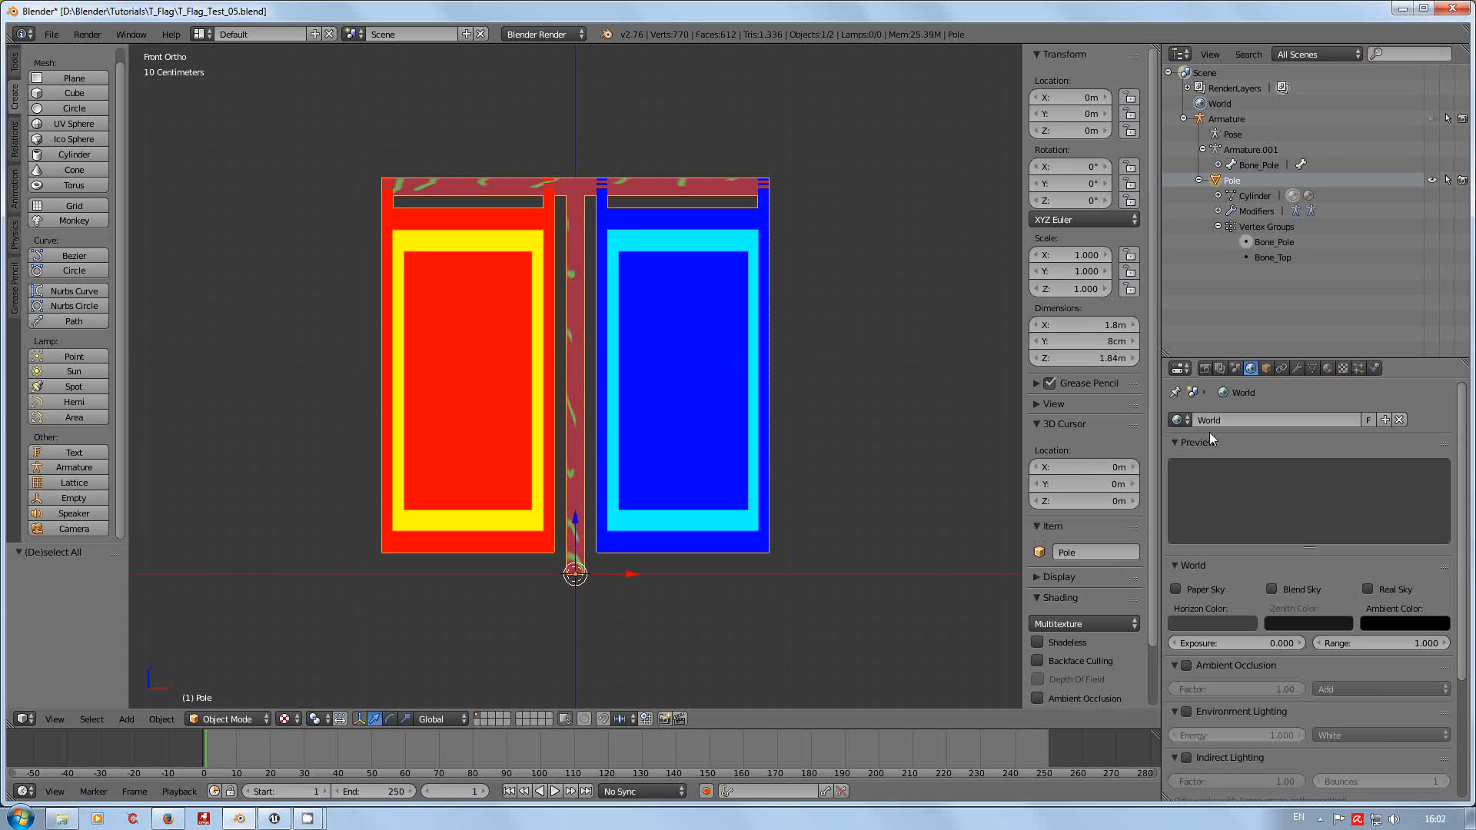
click(1265, 368)
click(1253, 368)
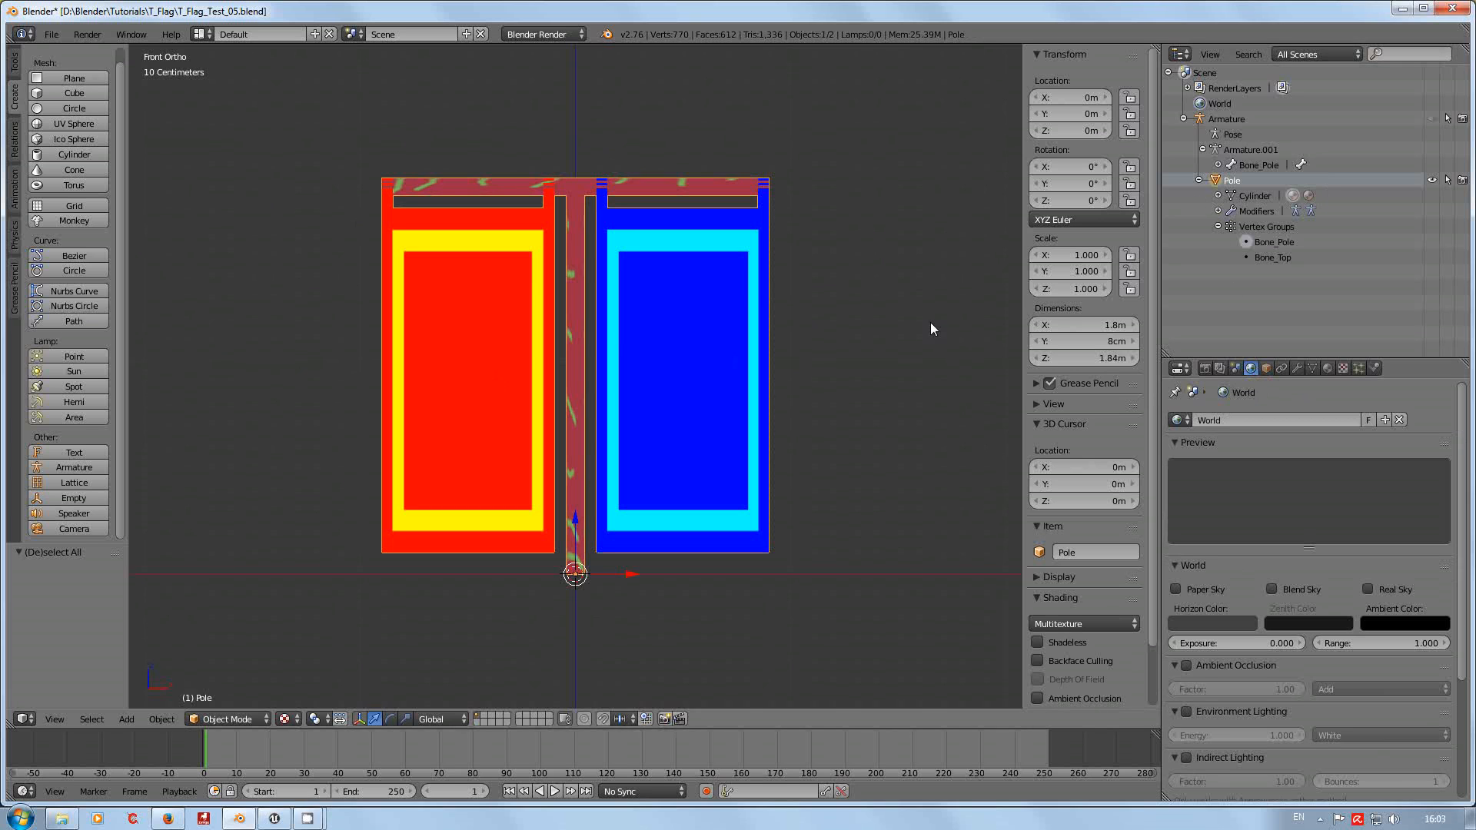
key(a)
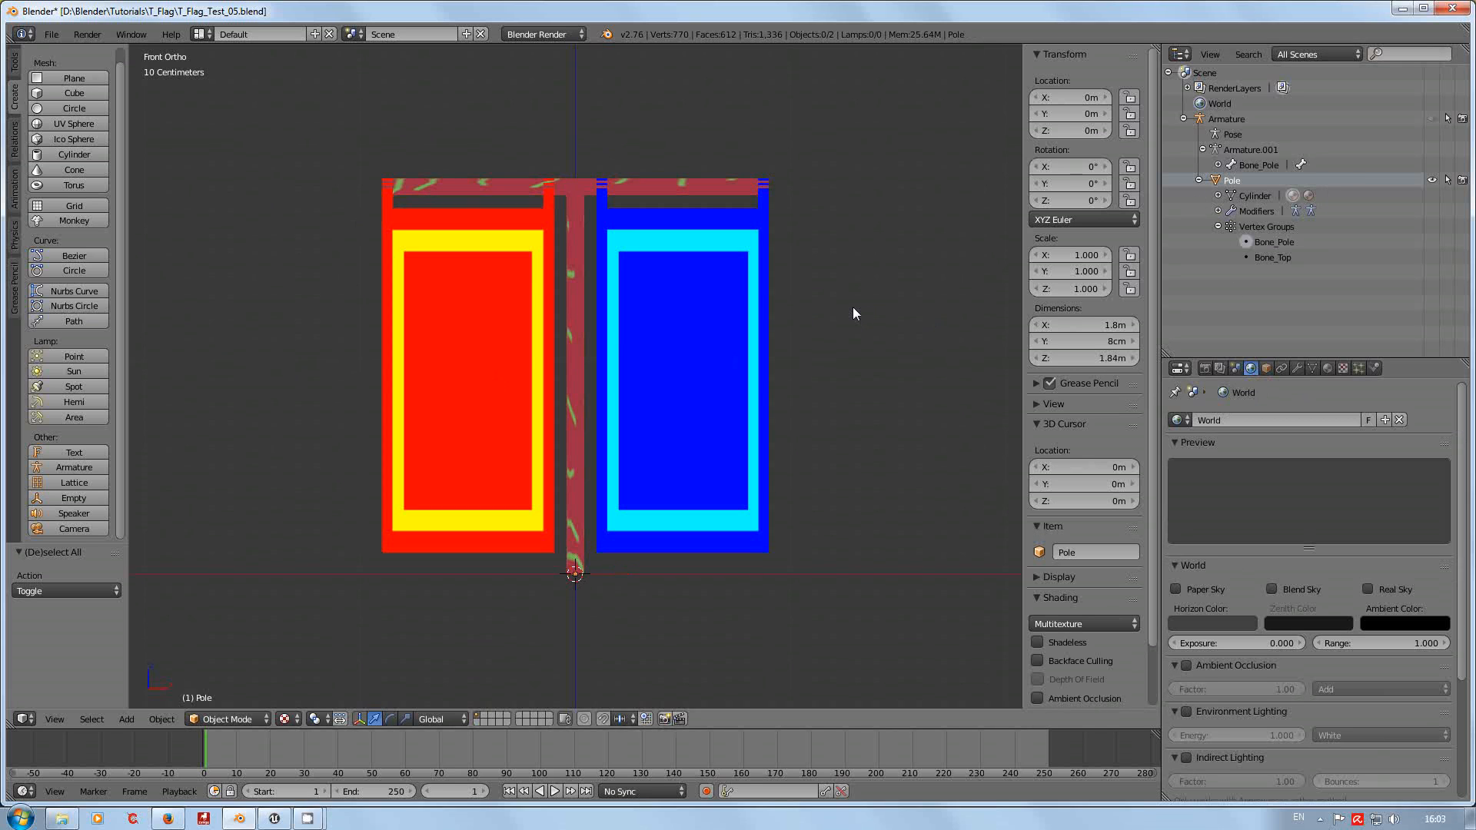
click(1212, 443)
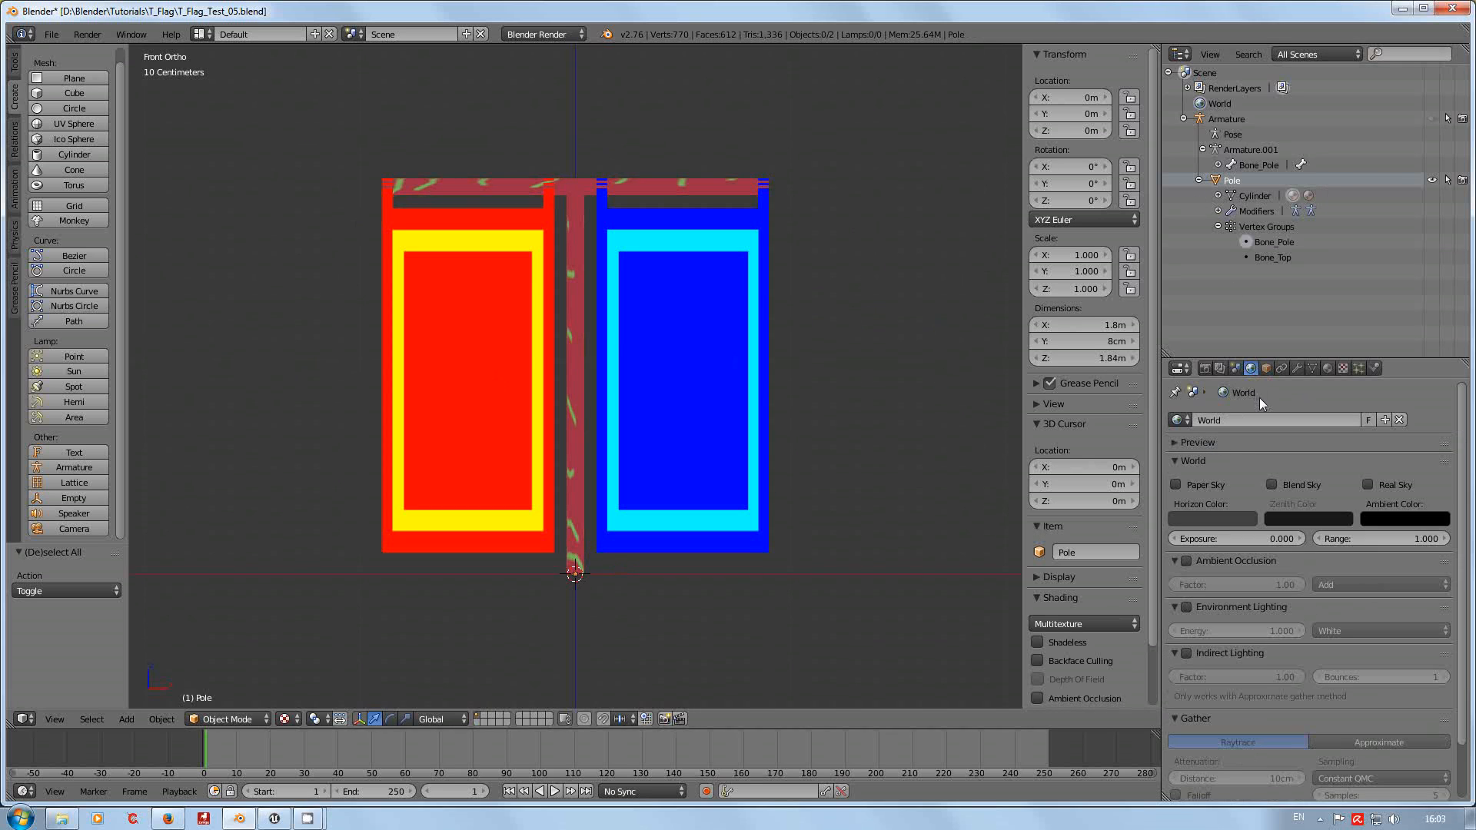
click(1328, 368)
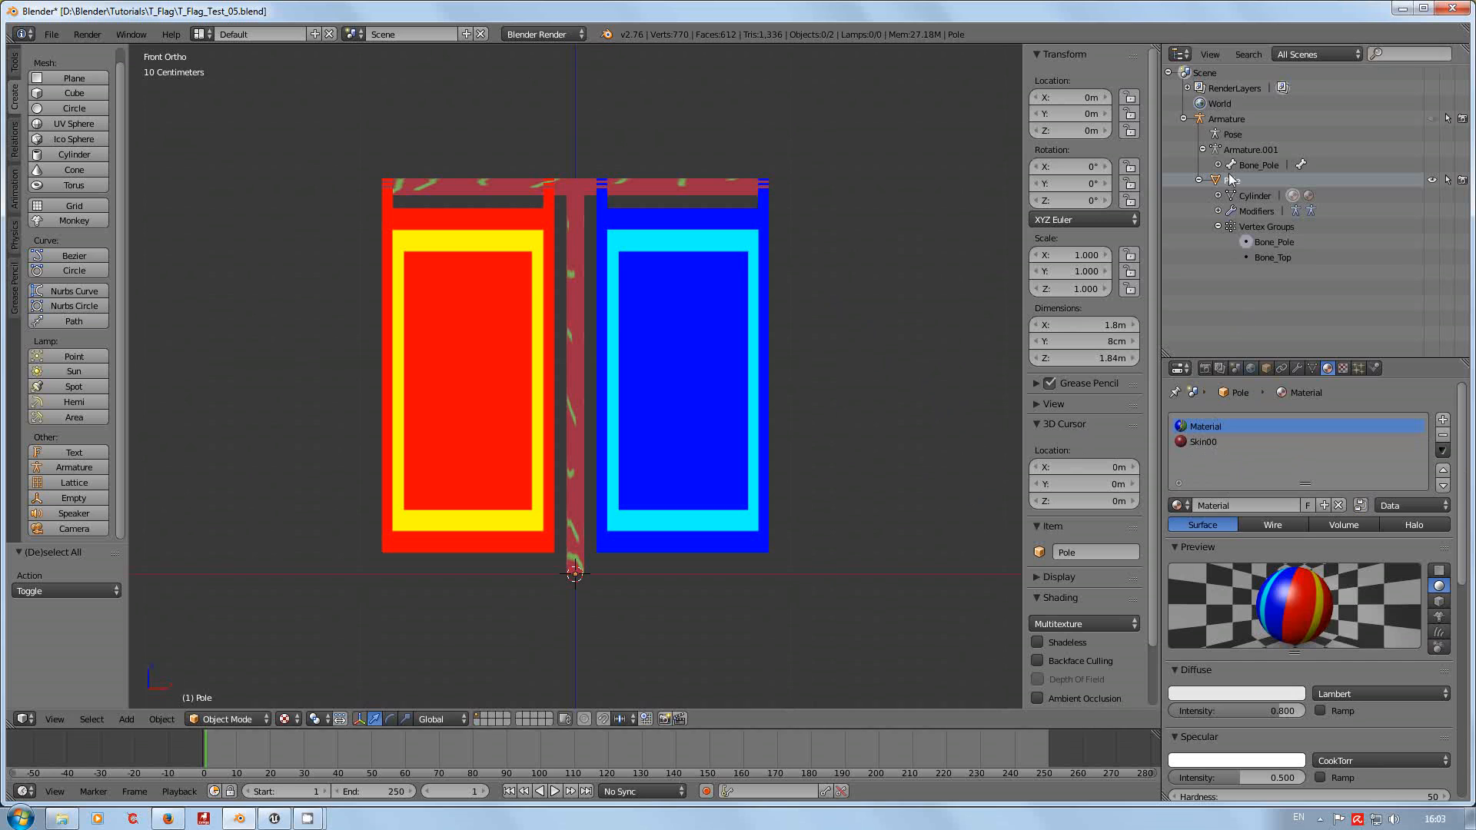
Make the armature the active object and save the current Blender file.
click(1213, 121)
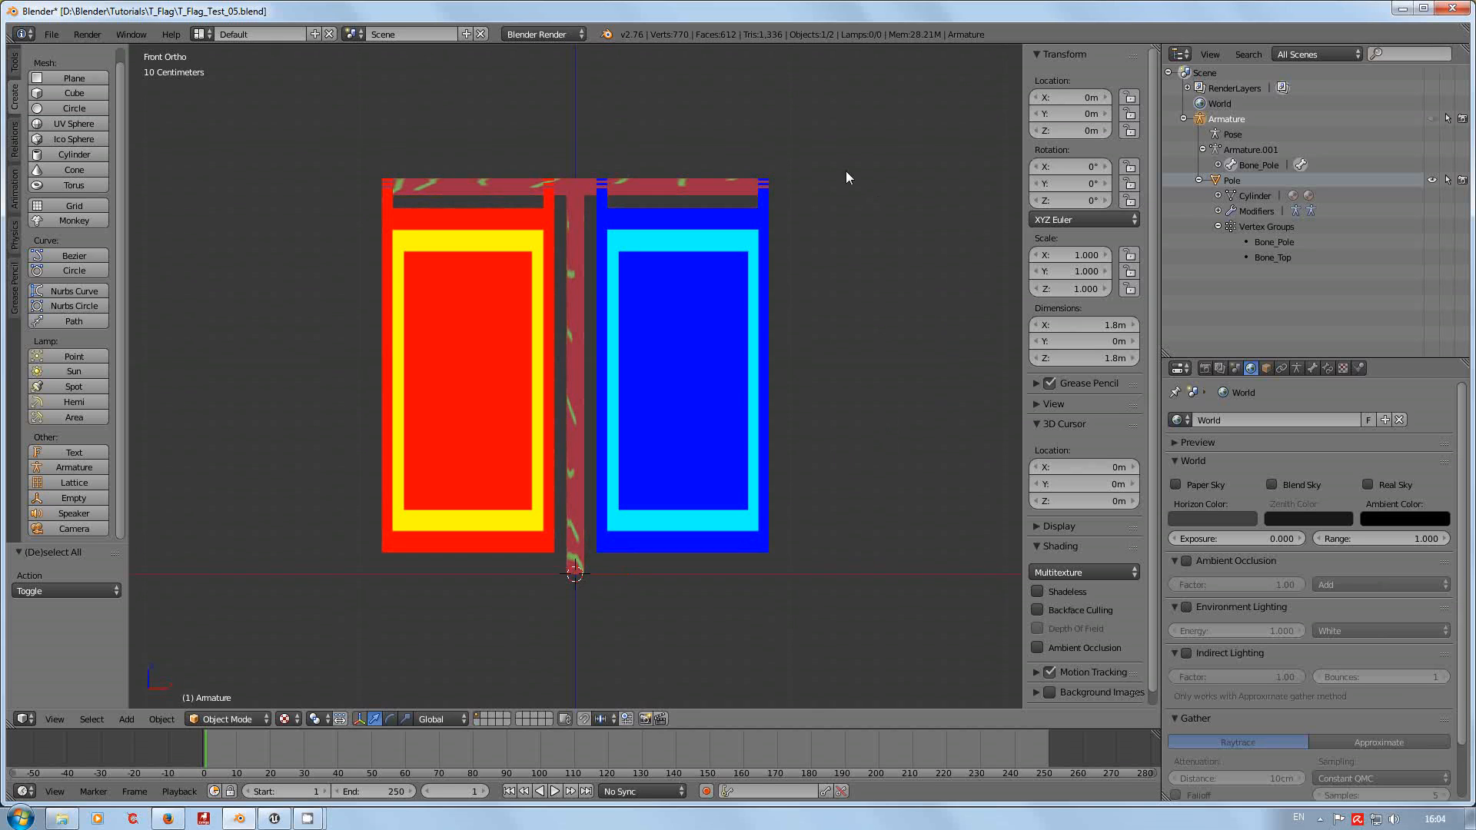
click(59, 34)
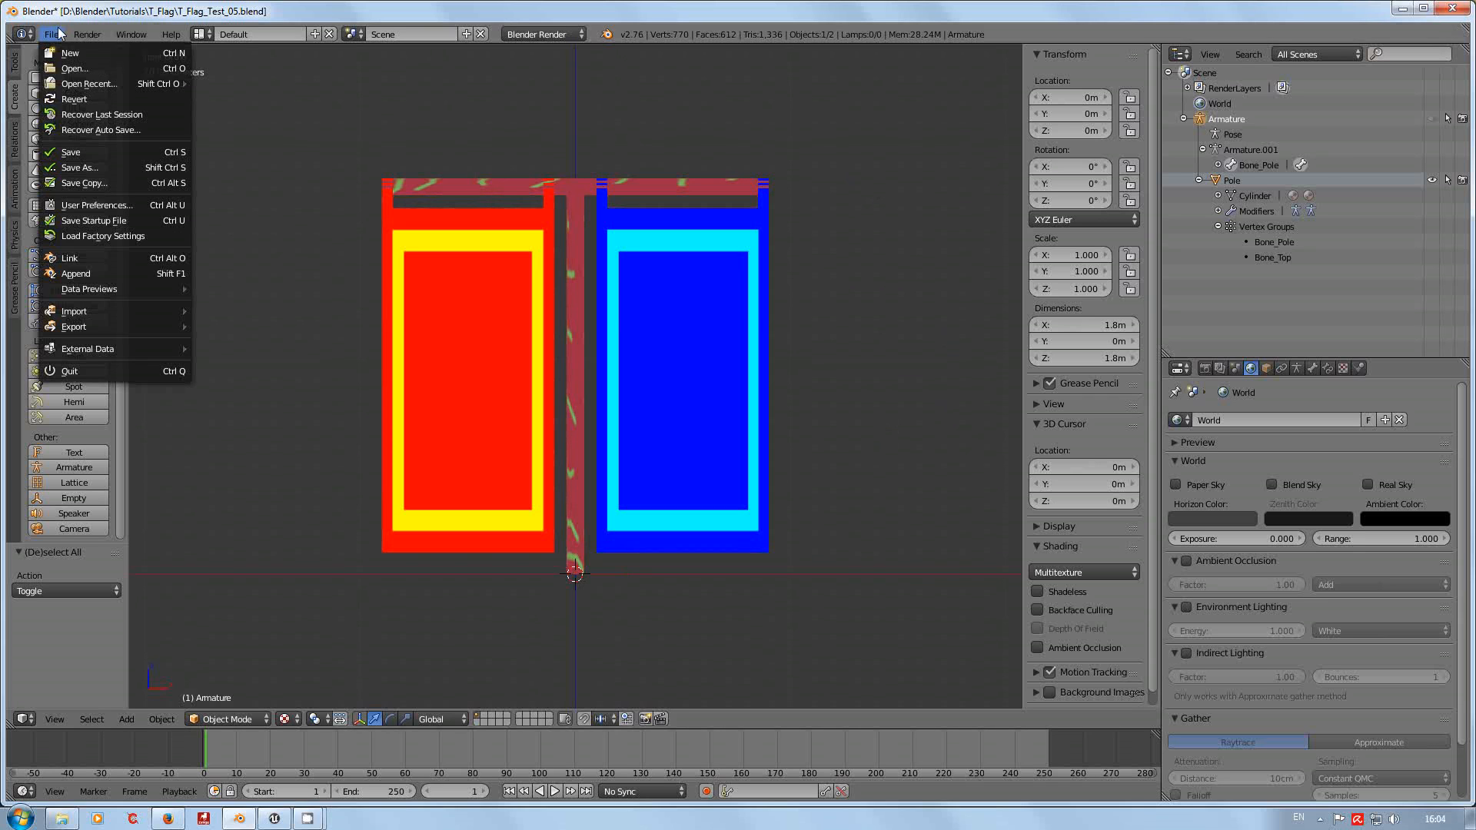
click(68, 154)
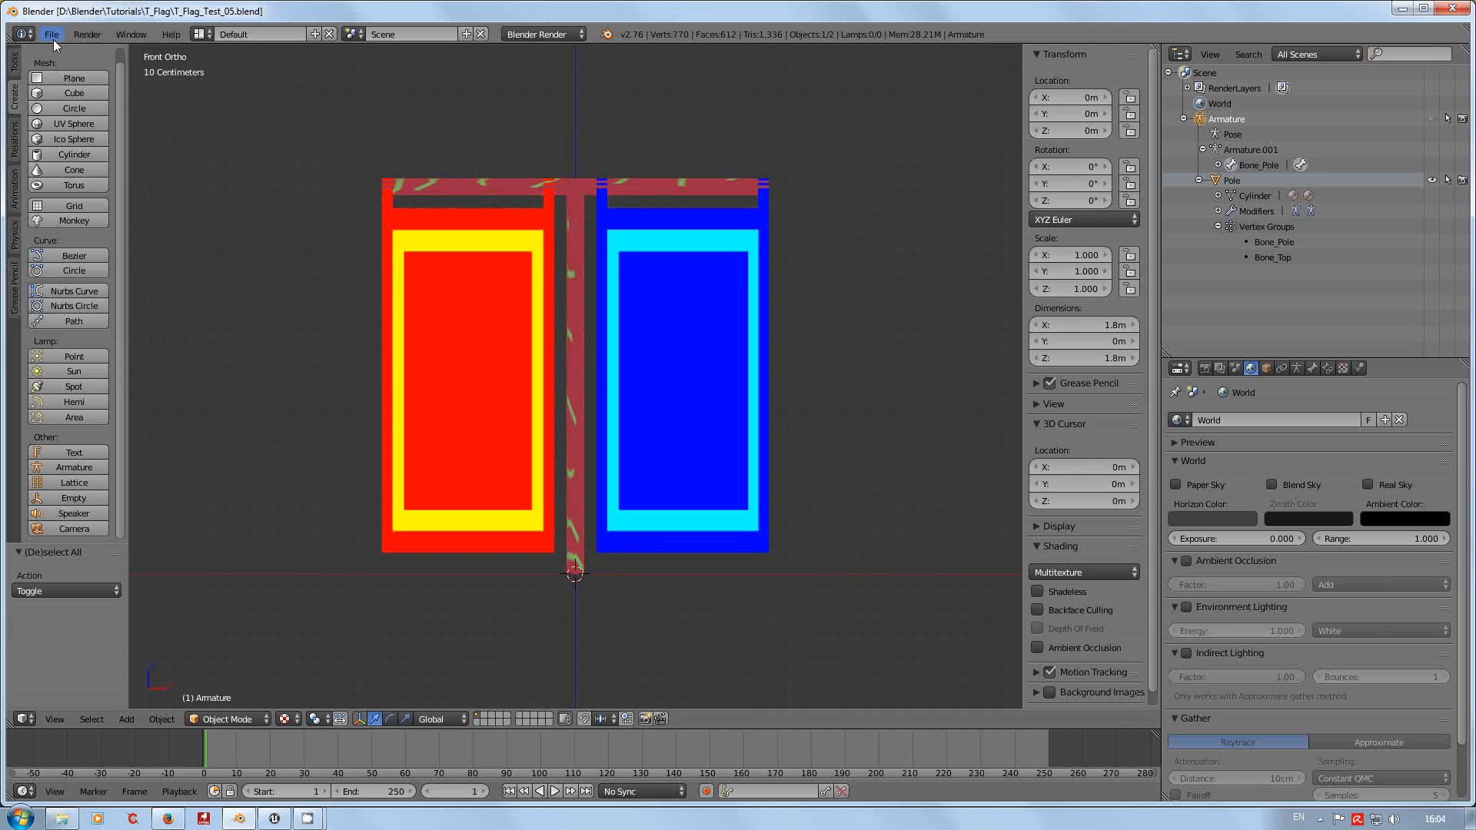
Start an FBX export as T_Flag_Test_05.fbx and set the geometry smoothing to Face.
click(54, 38)
mouse_move(99, 327)
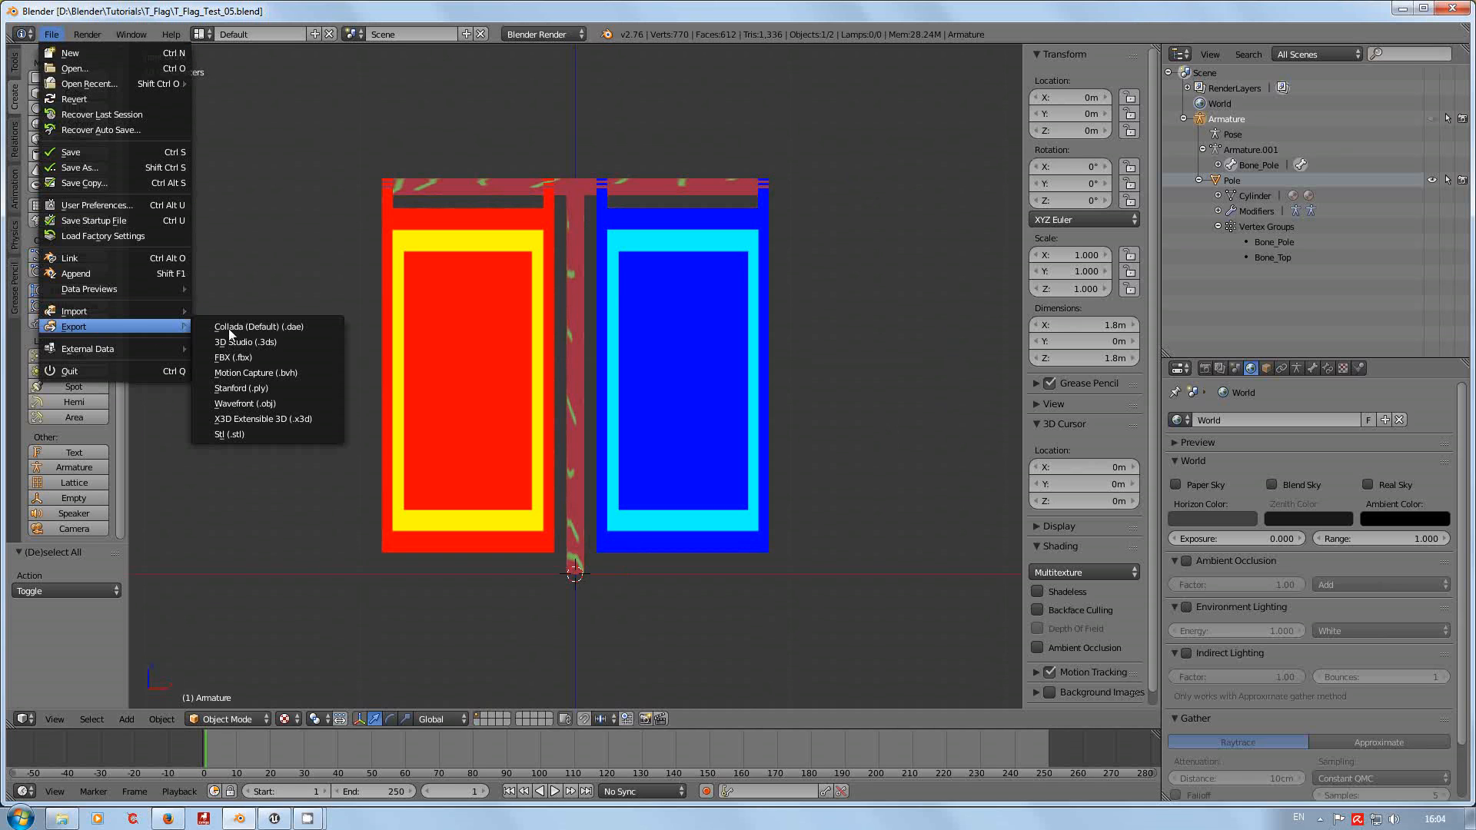
click(267, 357)
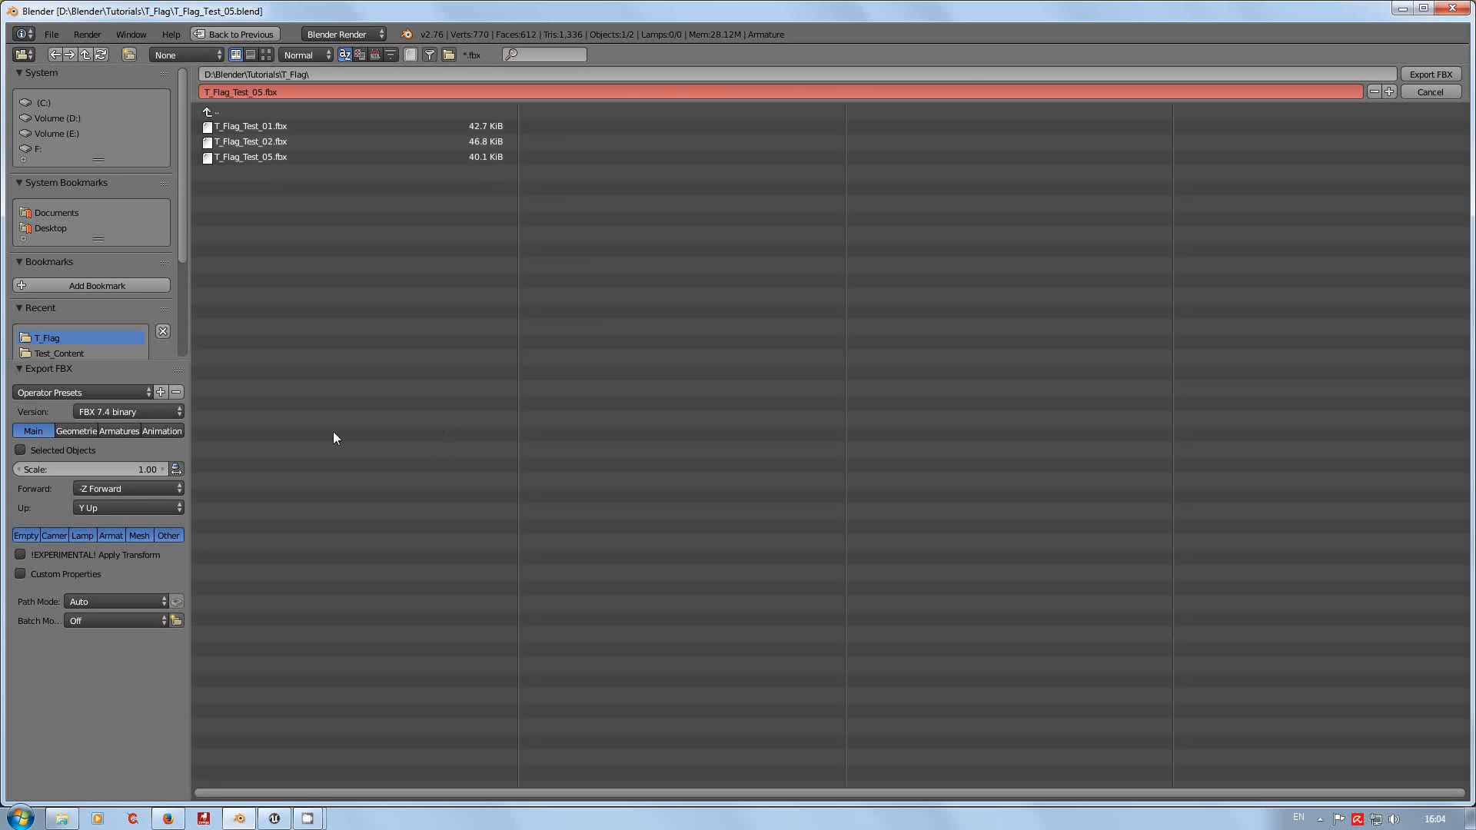
click(77, 432)
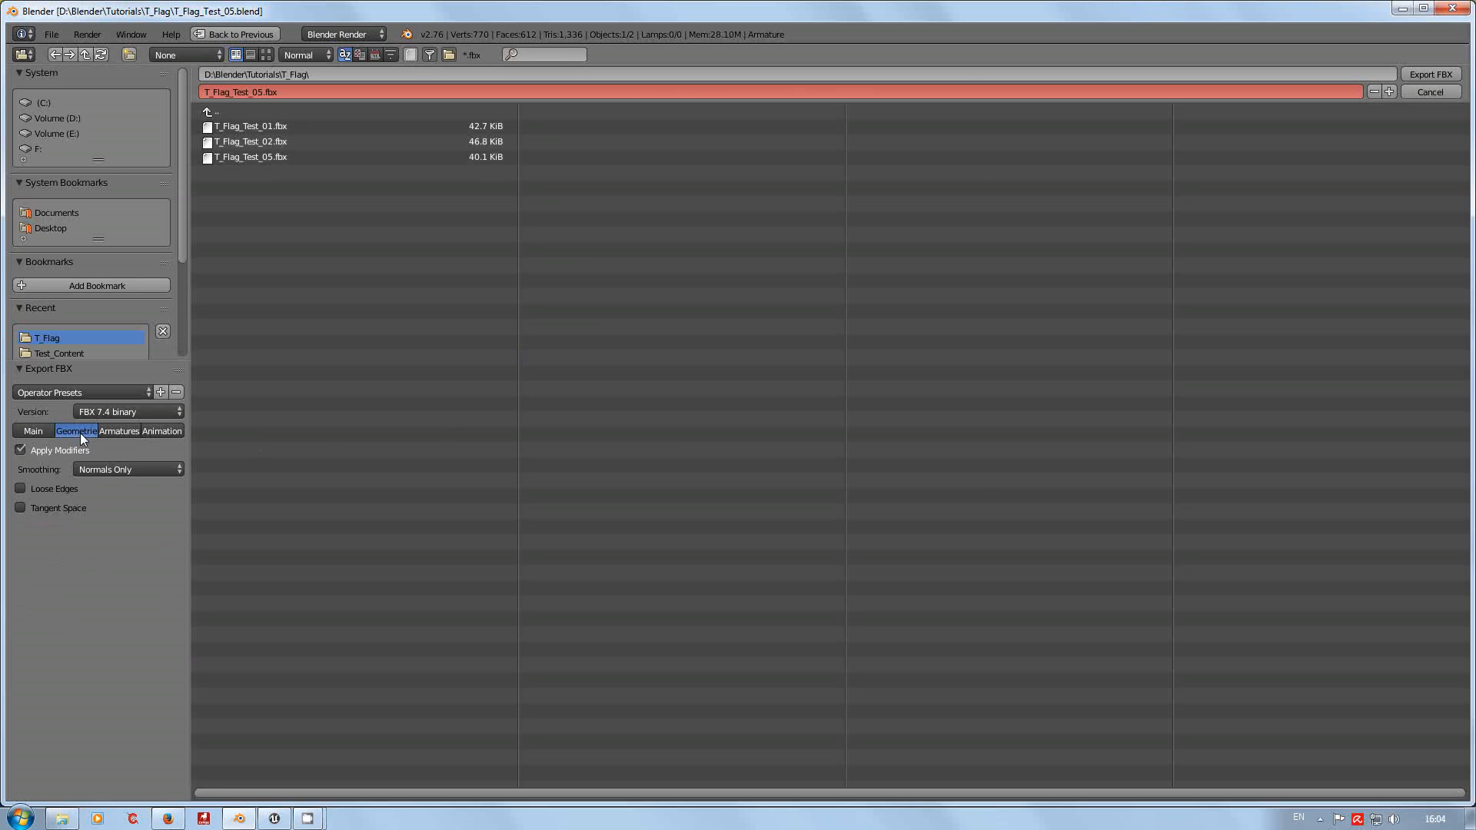
click(111, 469)
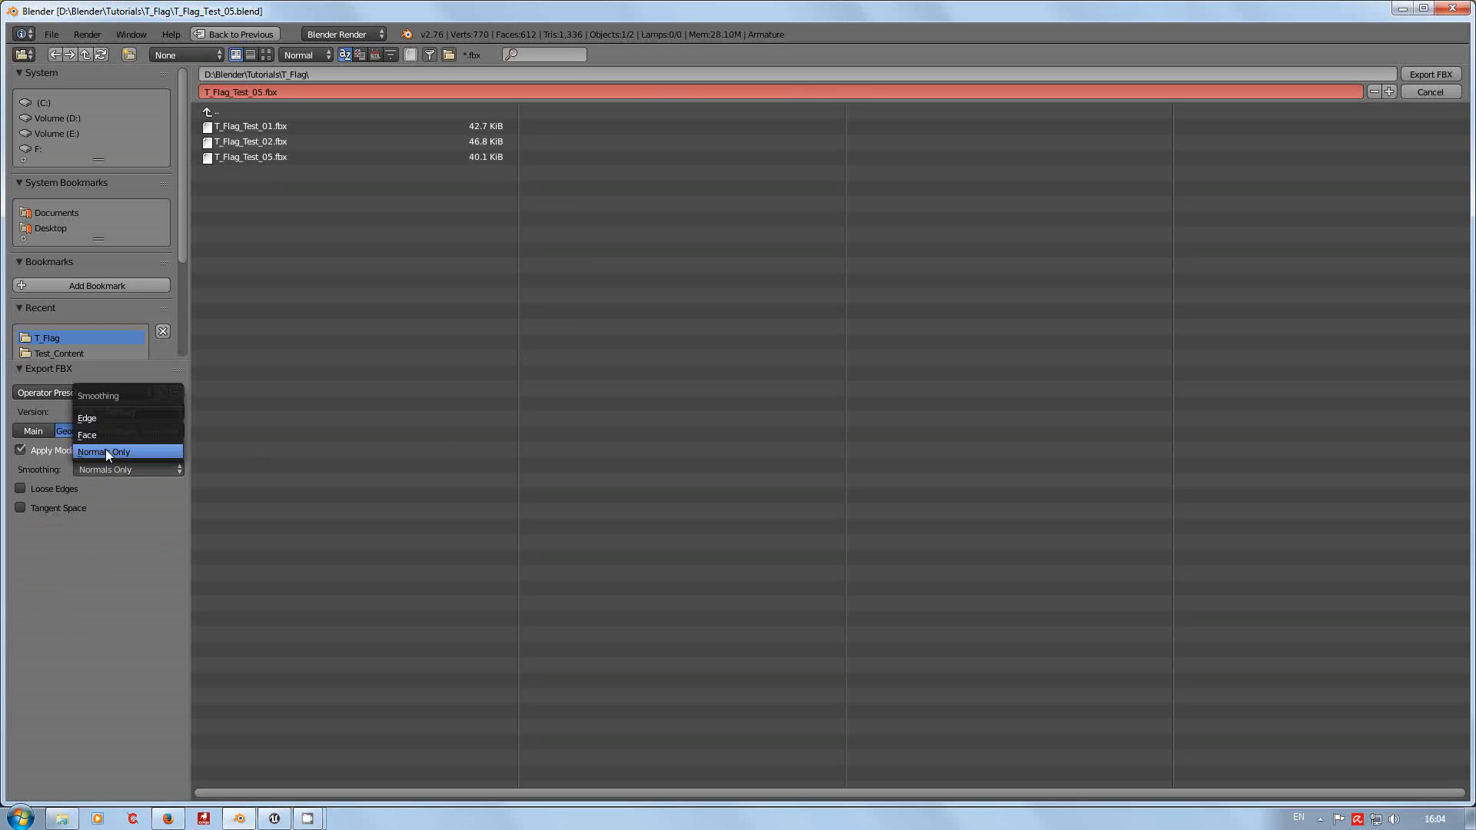
click(95, 435)
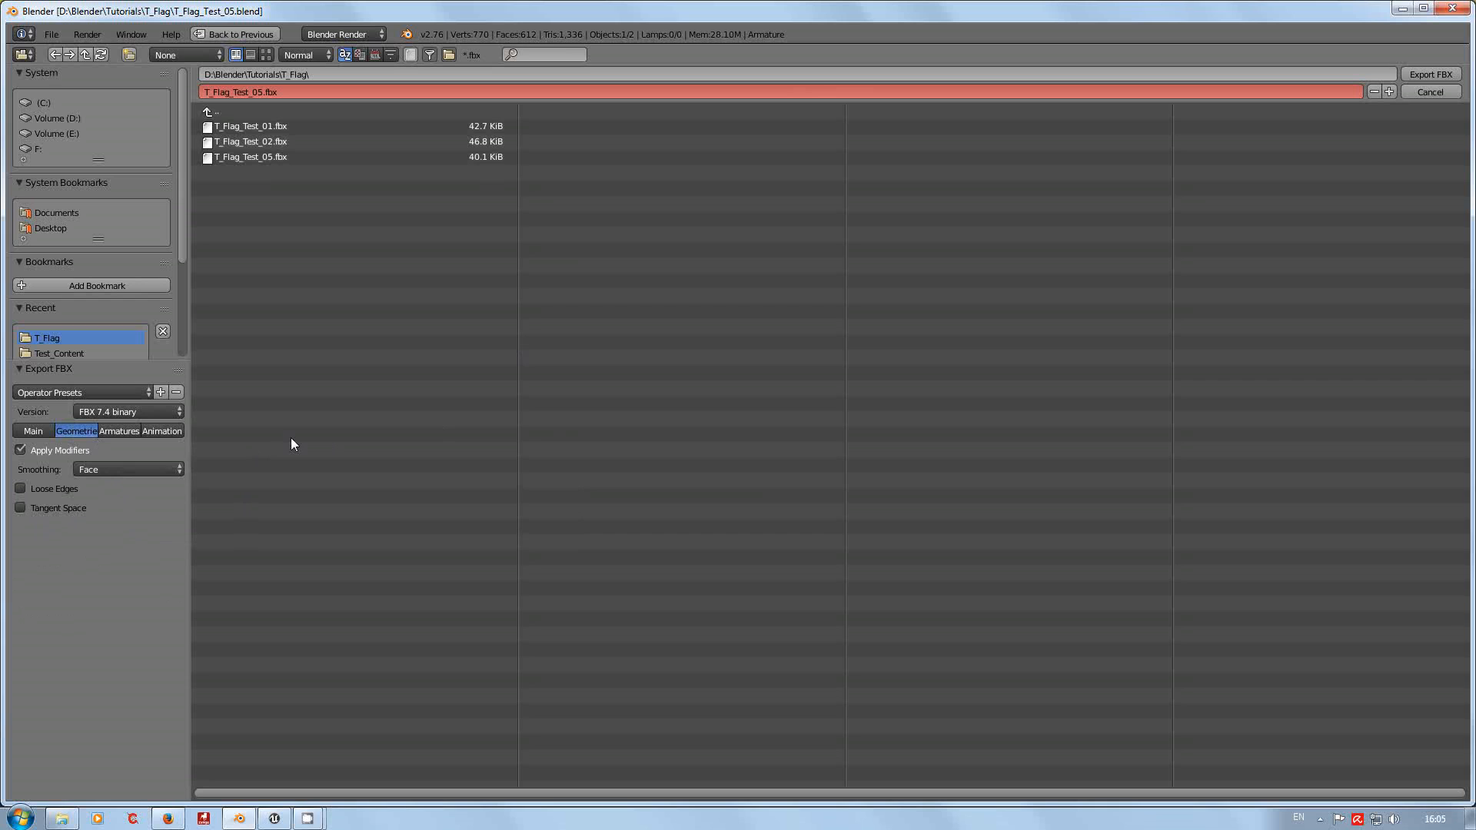
Toggle Add Leaf Bones in the armature export settings and export the FBX over the existing T_Flag_Test_05.fbx.
click(117, 435)
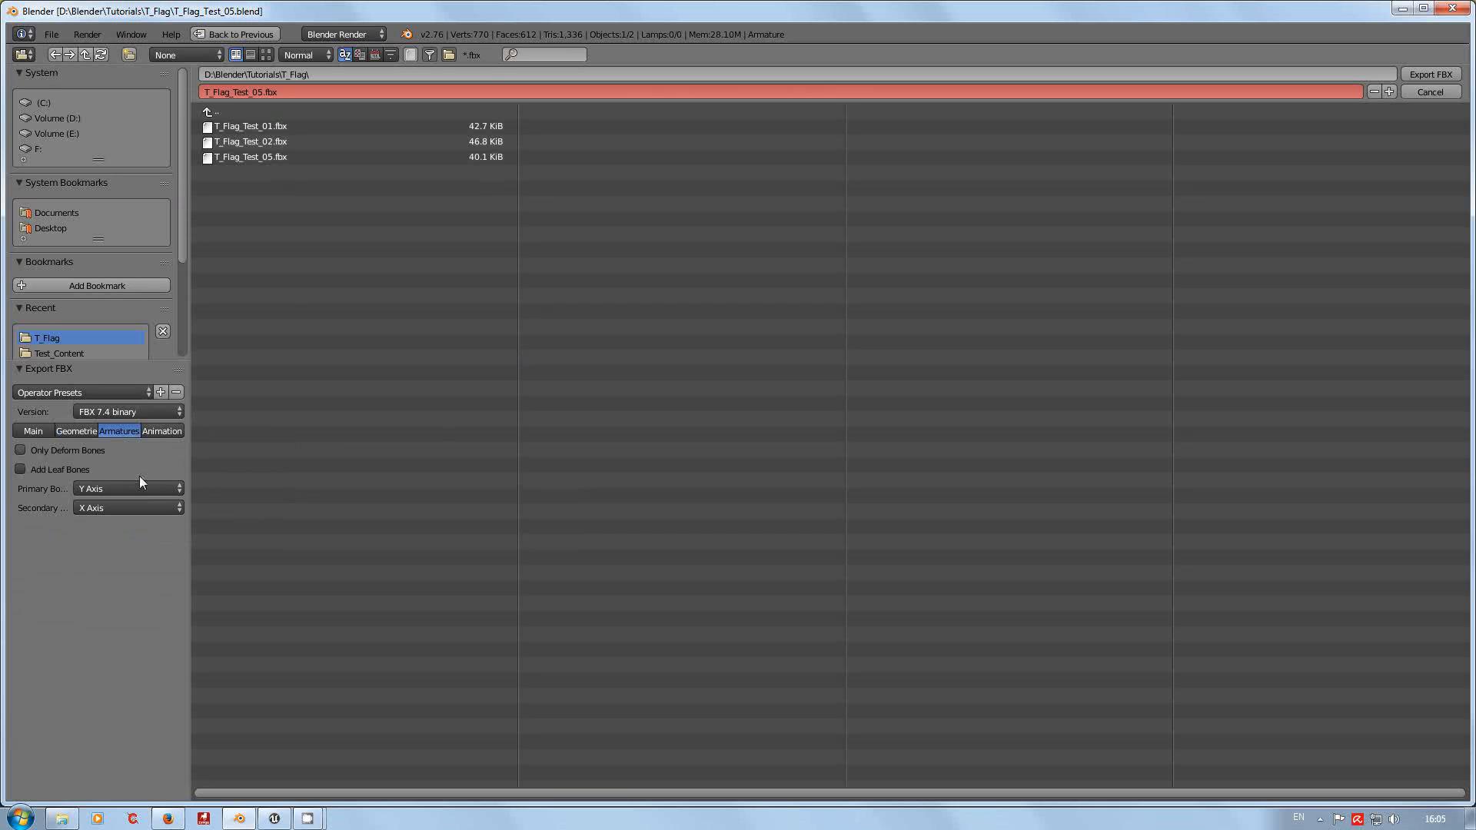
click(21, 470)
click(1425, 75)
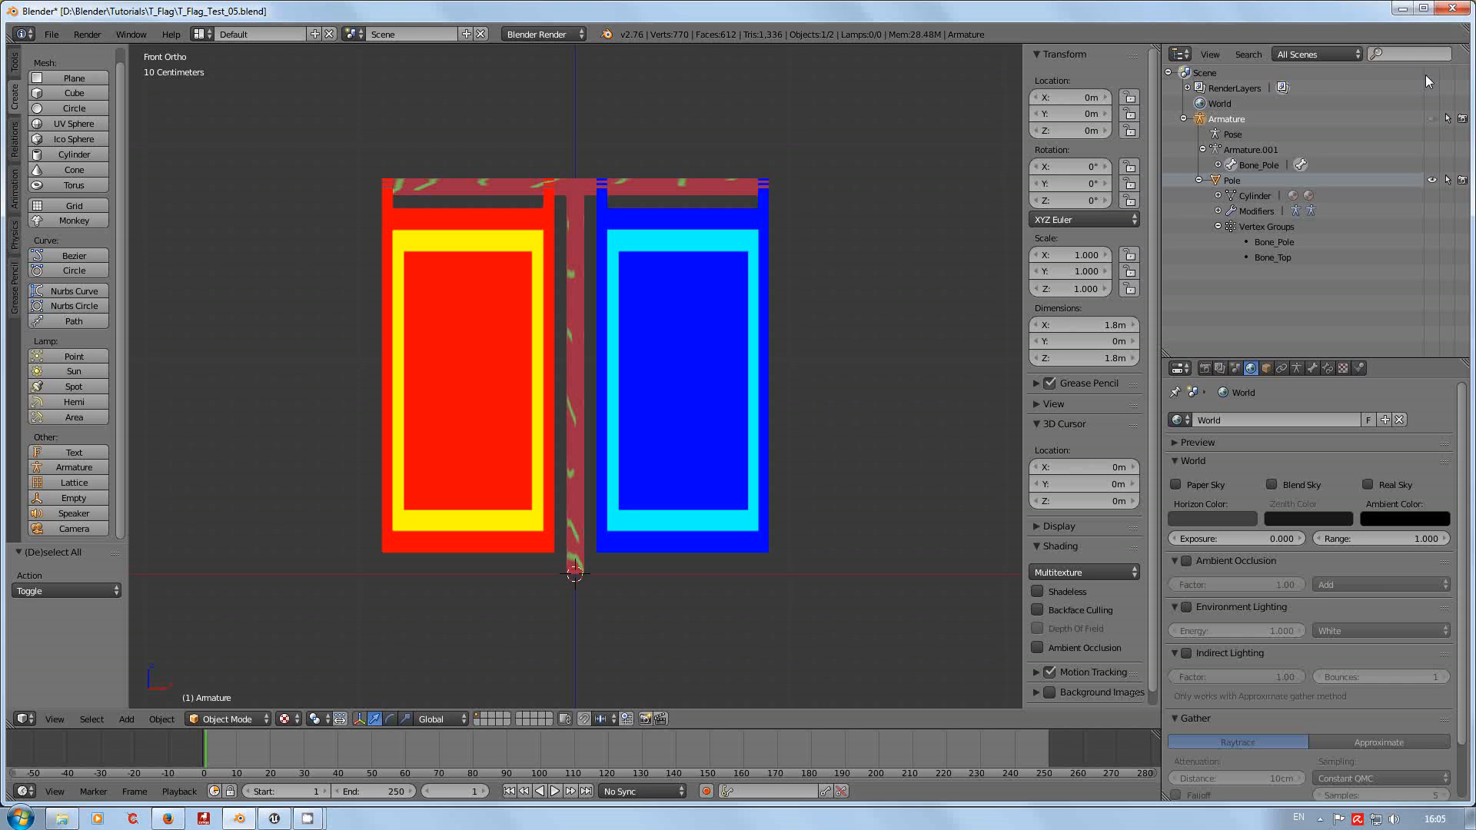
Switch to Unreal Editor and bring up the Content Browser showing the Flag_05 folder.
click(1401, 14)
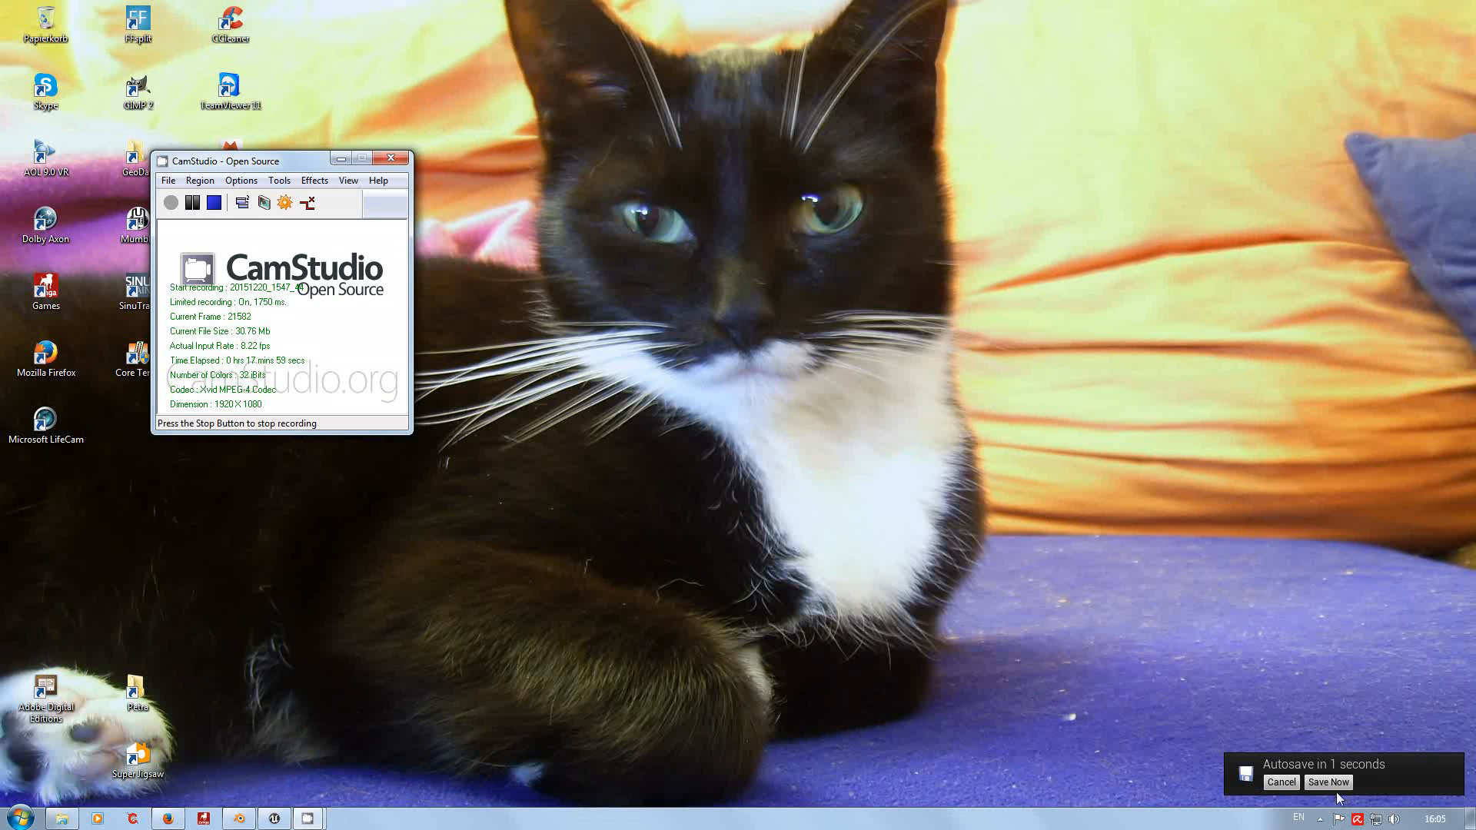
click(275, 819)
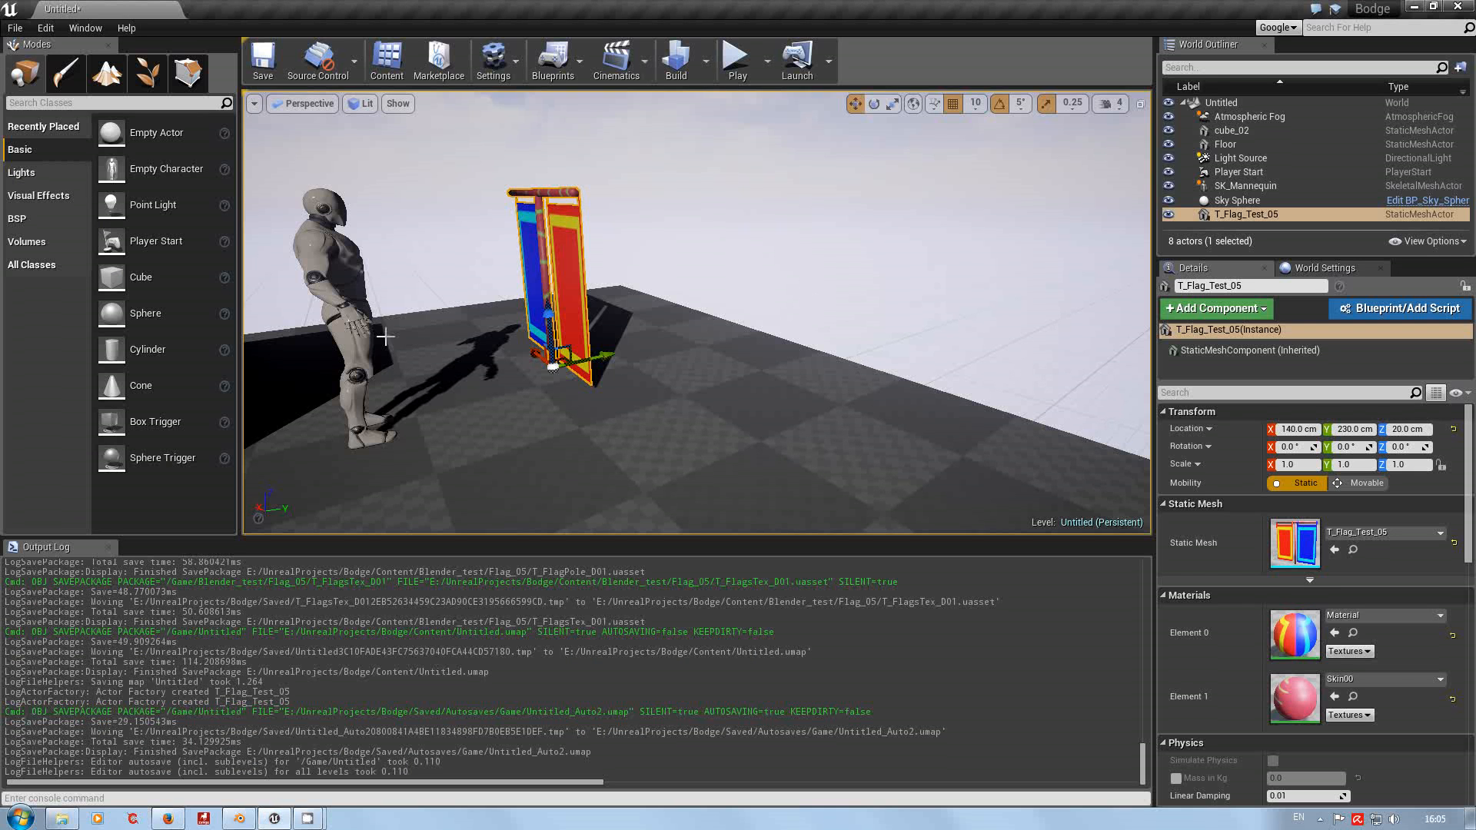
mouse_move(287, 821)
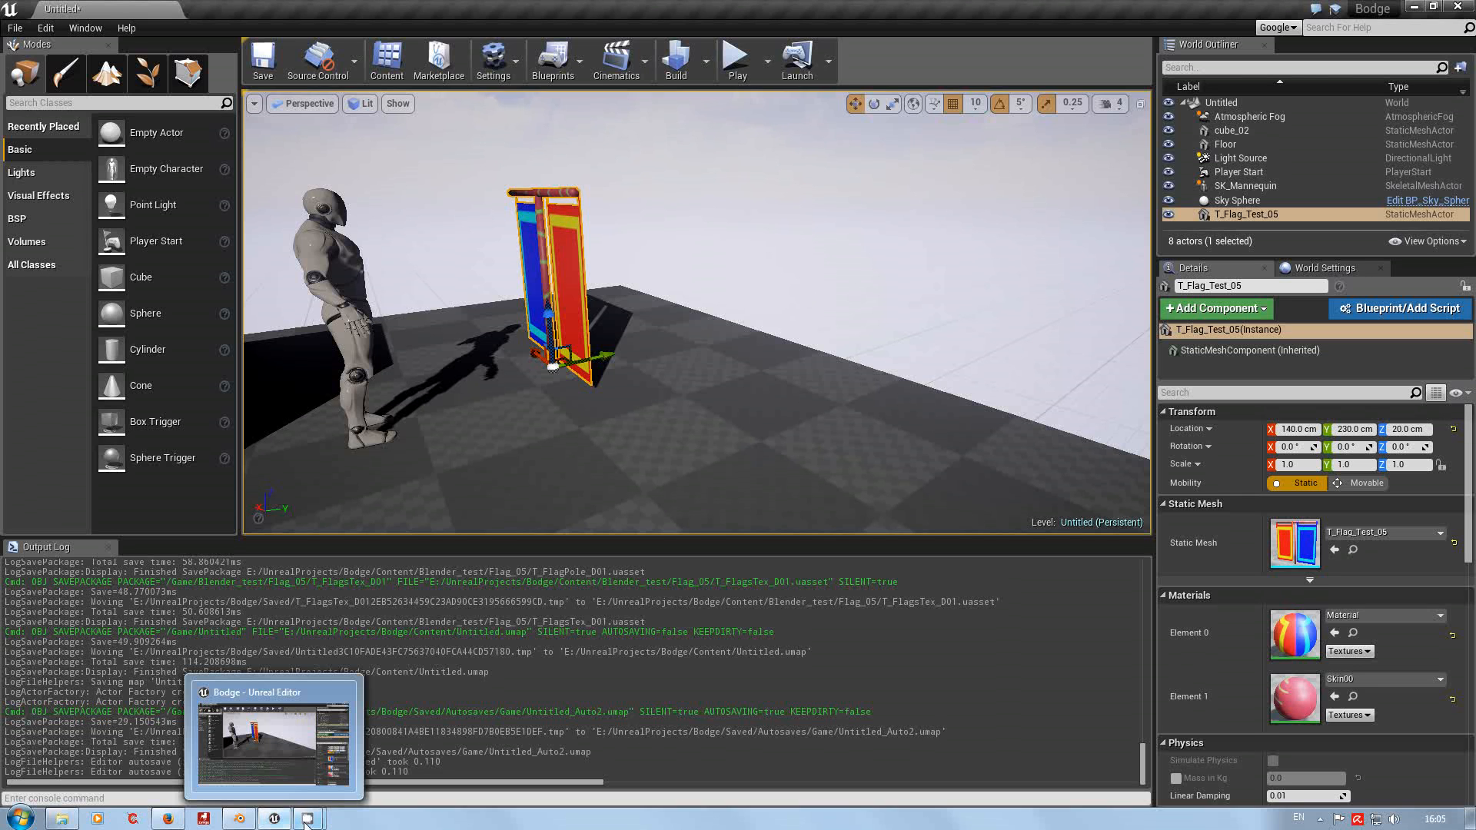
click(386, 61)
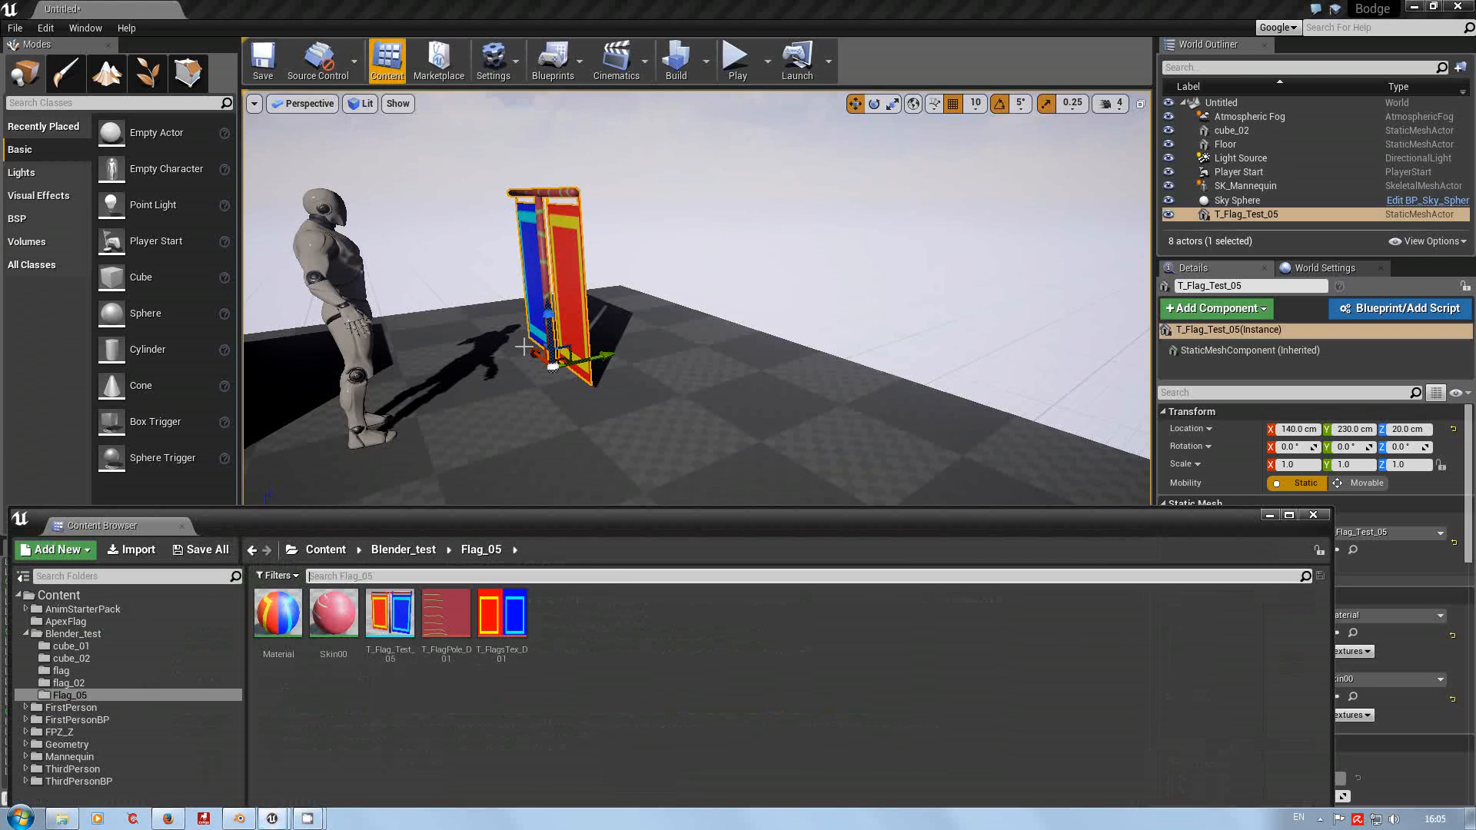
drag(623, 518, 658, 195)
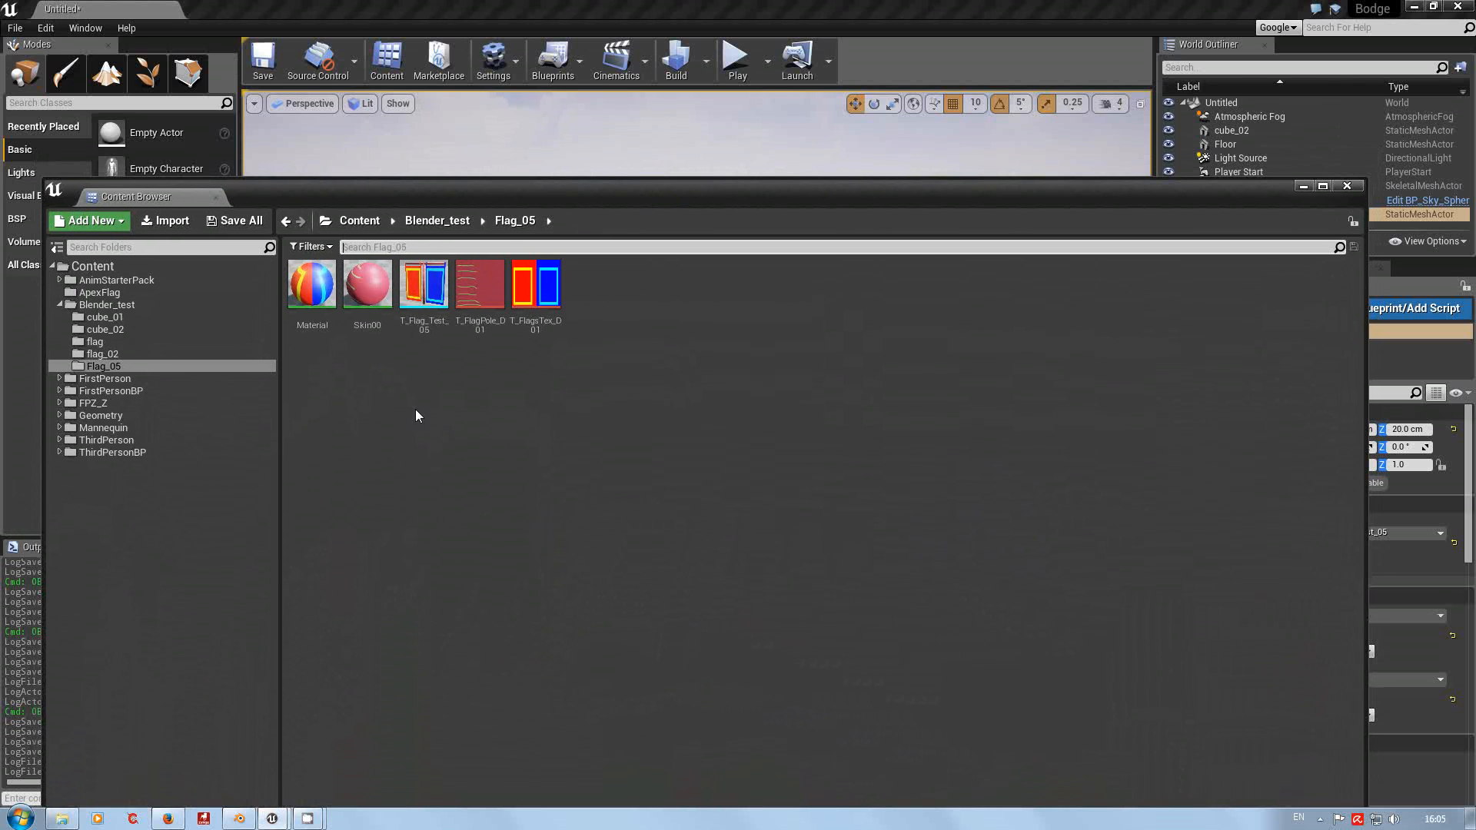
right_click(352, 399)
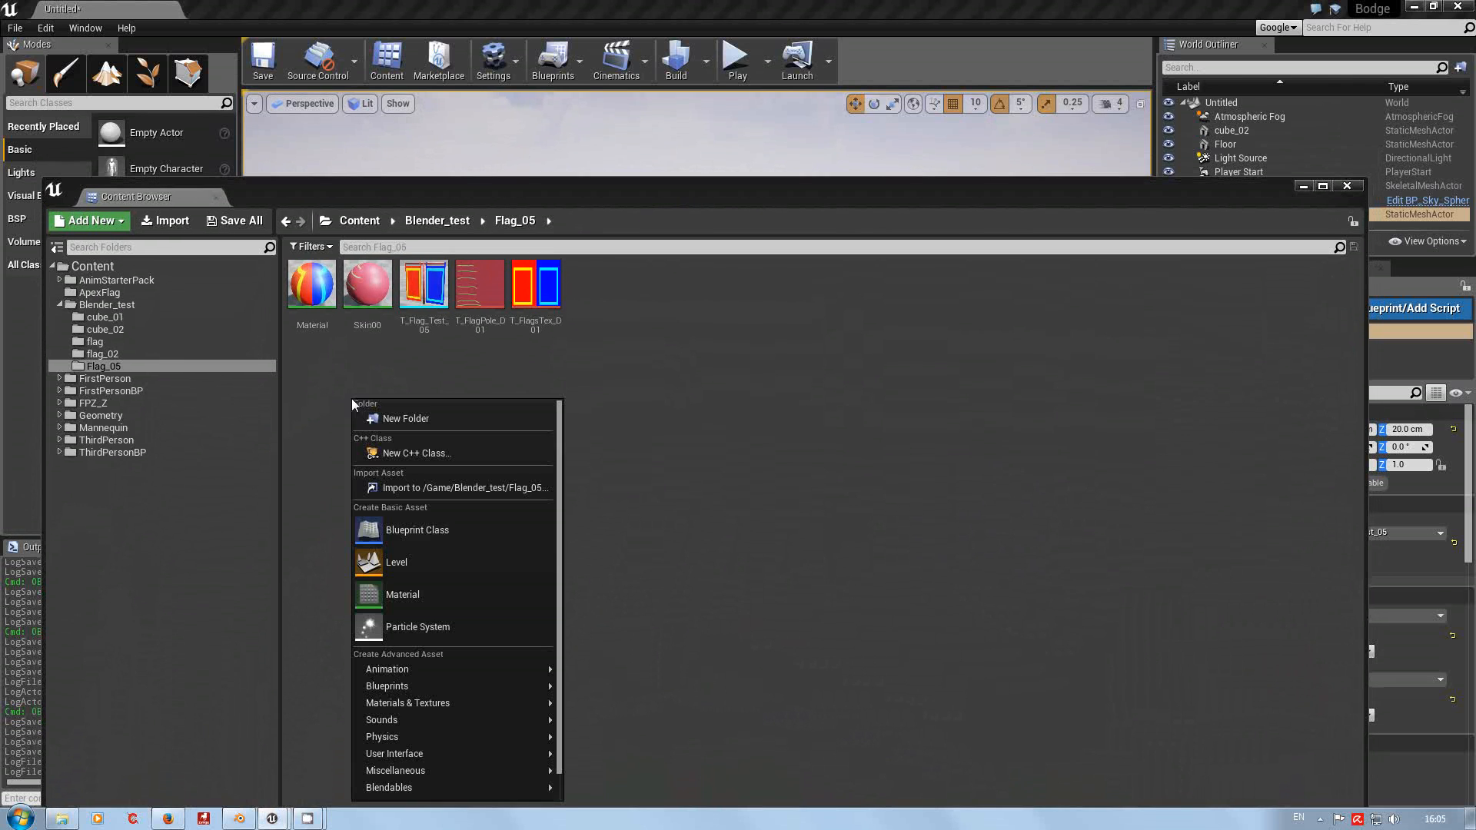
click(470, 488)
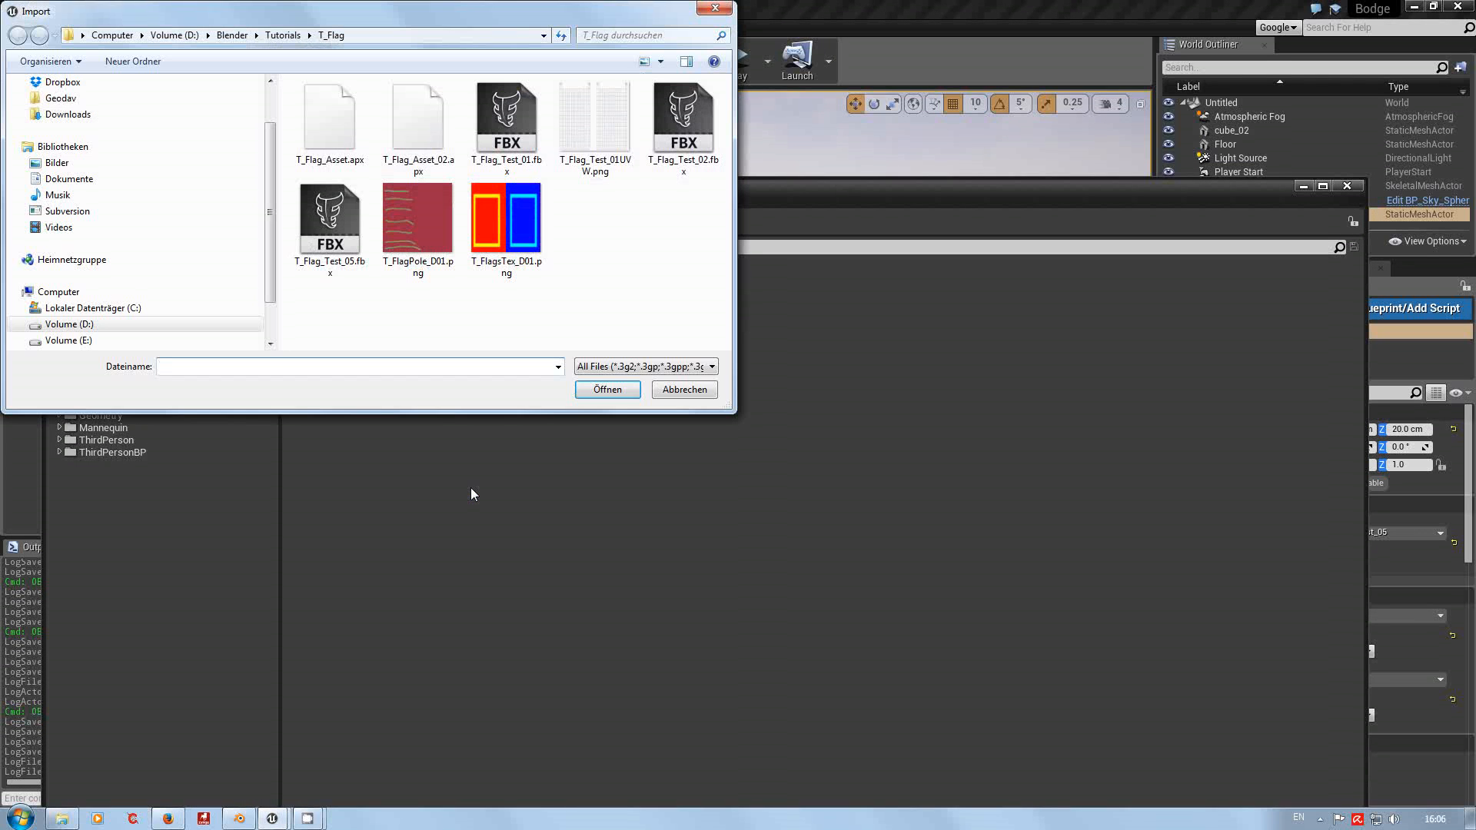
click(683, 390)
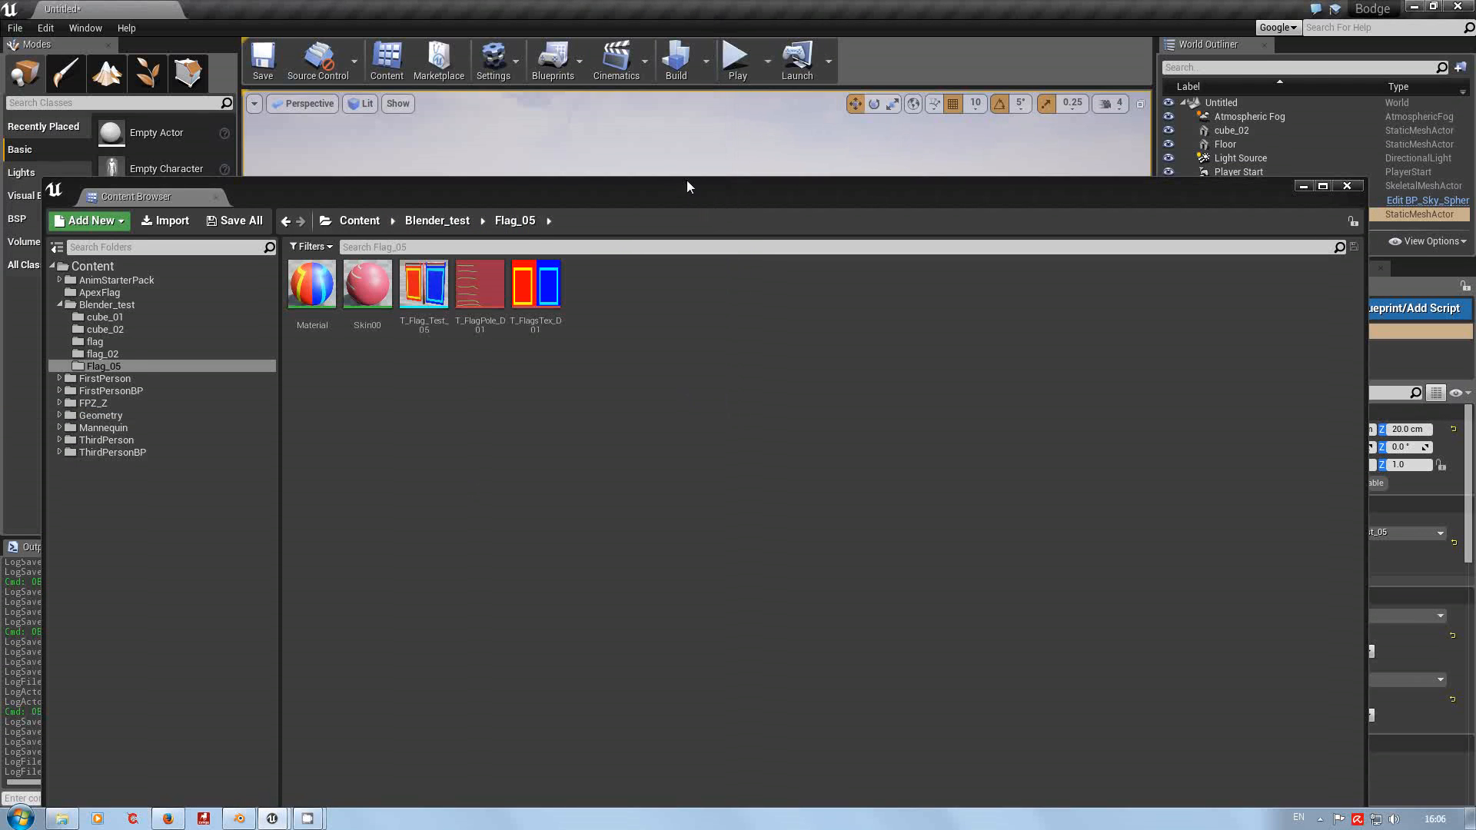
Delete the T_Flag_Test_05 flag actor from the level and its static mesh asset from the Flag_05 folder.
drag(687, 185, 690, 422)
click(545, 314)
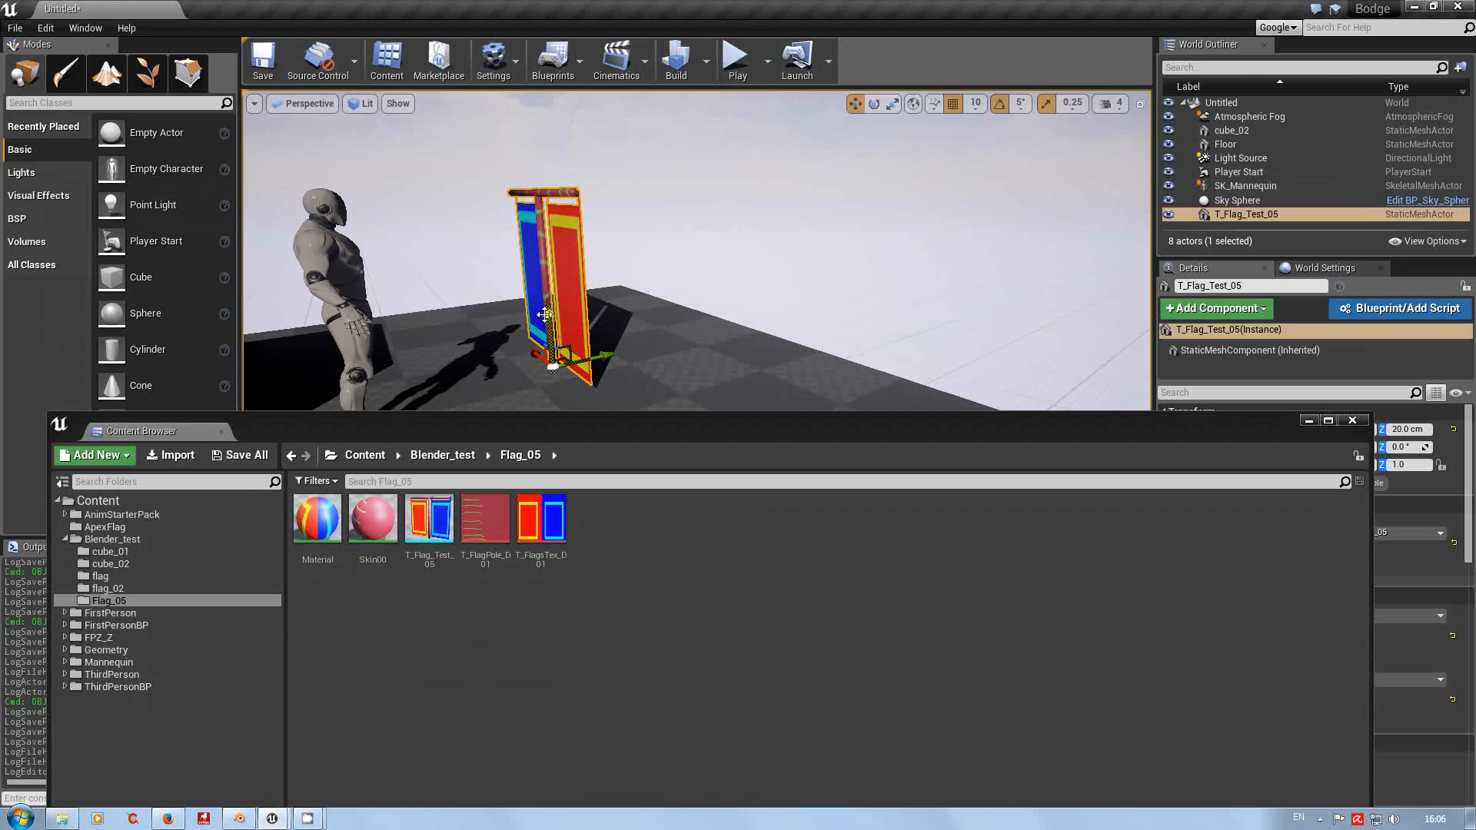
key(Delete)
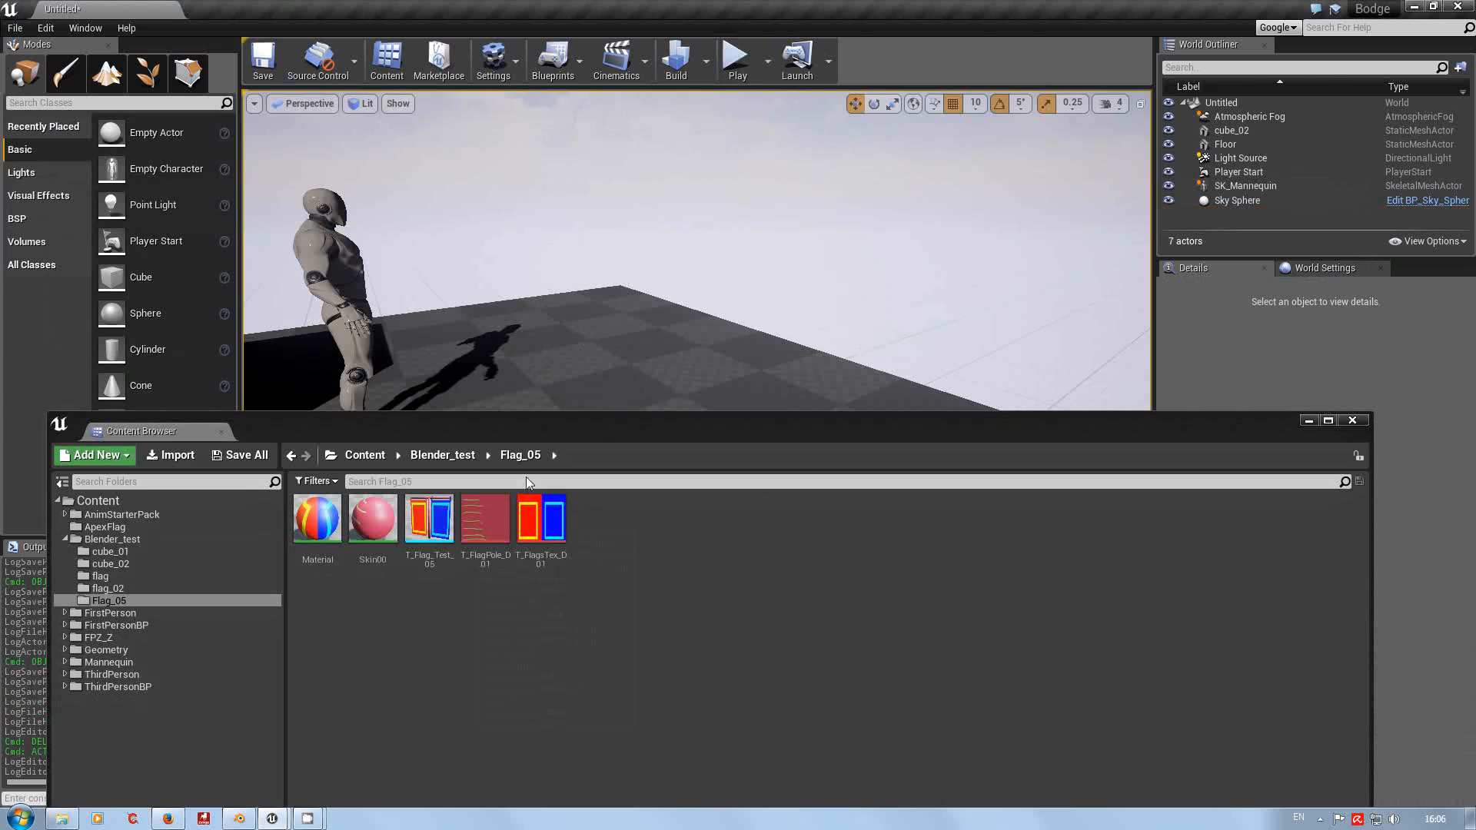
click(440, 514)
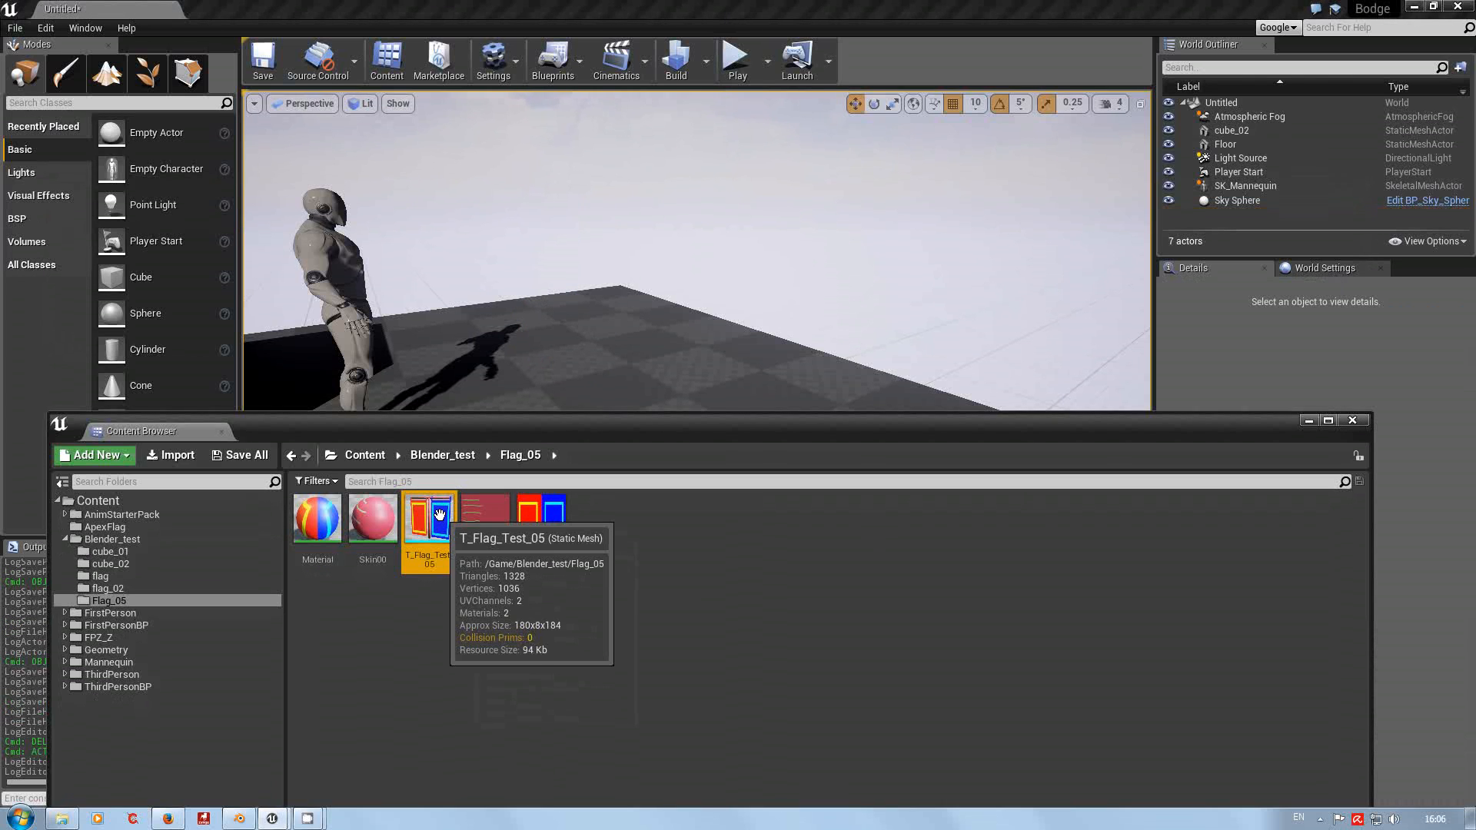
key(Delete)
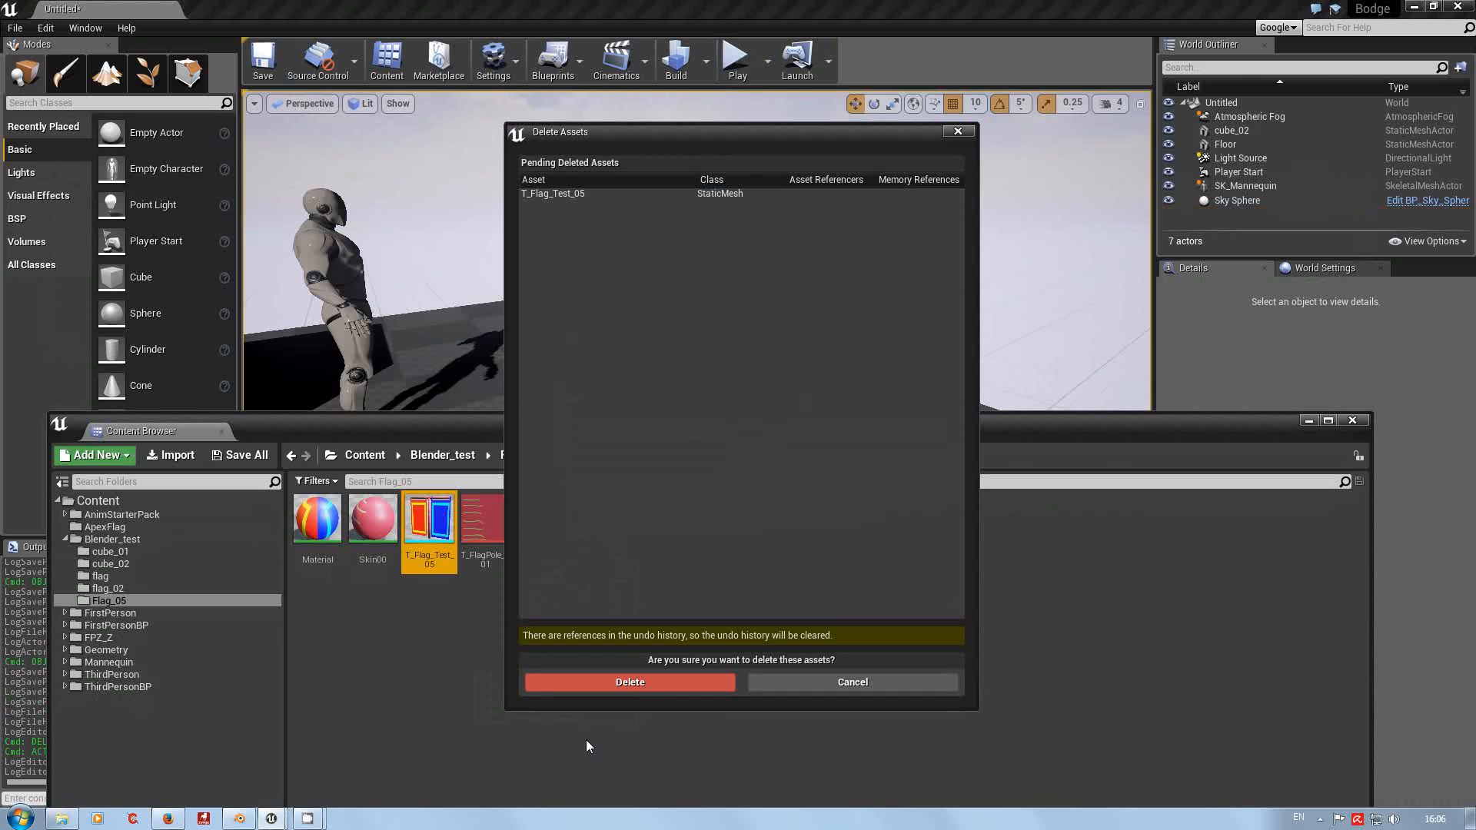
click(643, 682)
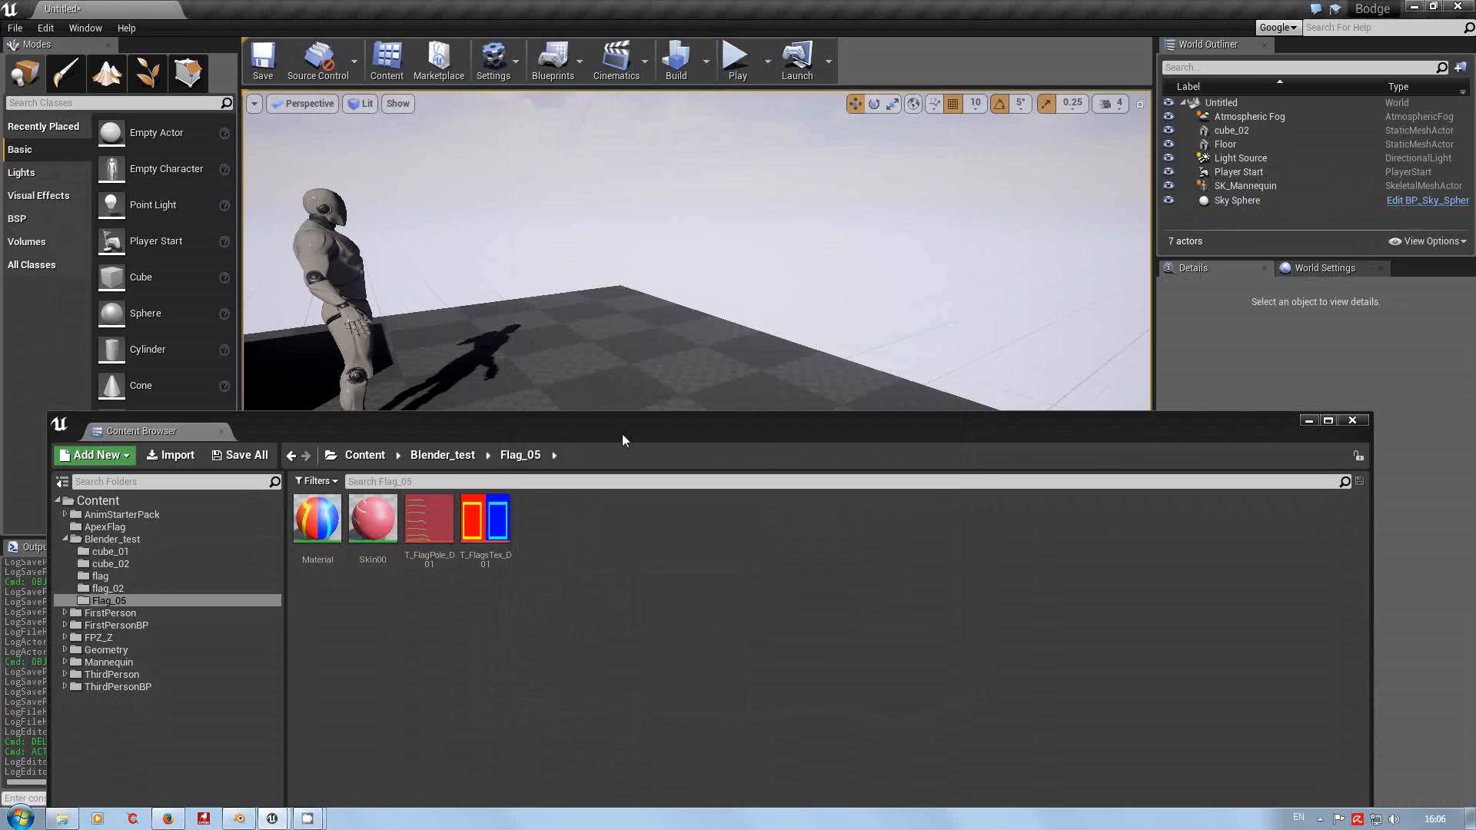
Start importing T_Flag_Test_05.fbx from the T_Flag folder into the Flag_05 content folder.
drag(622, 433, 658, 348)
right_click(477, 546)
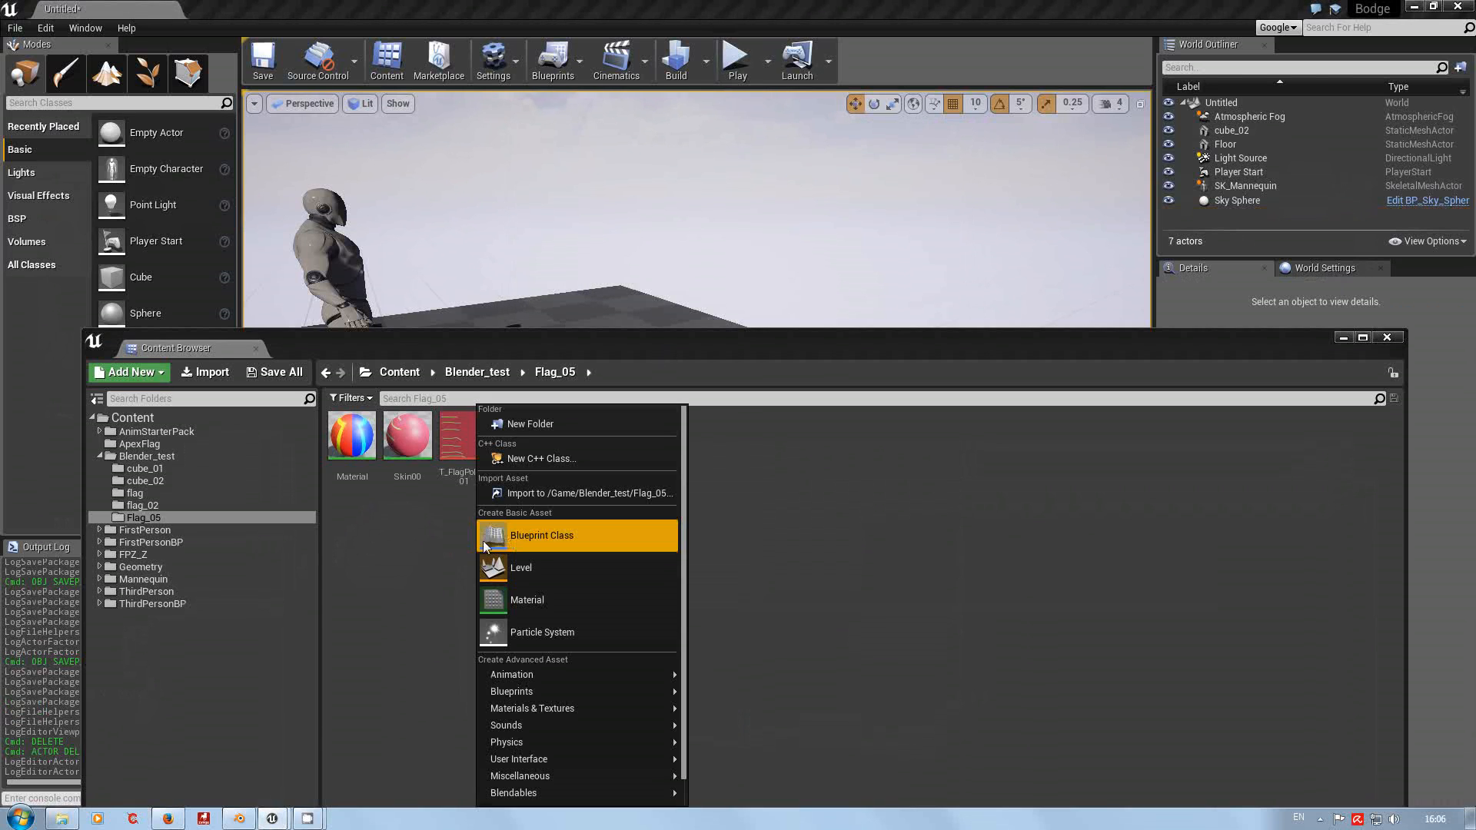
click(550, 496)
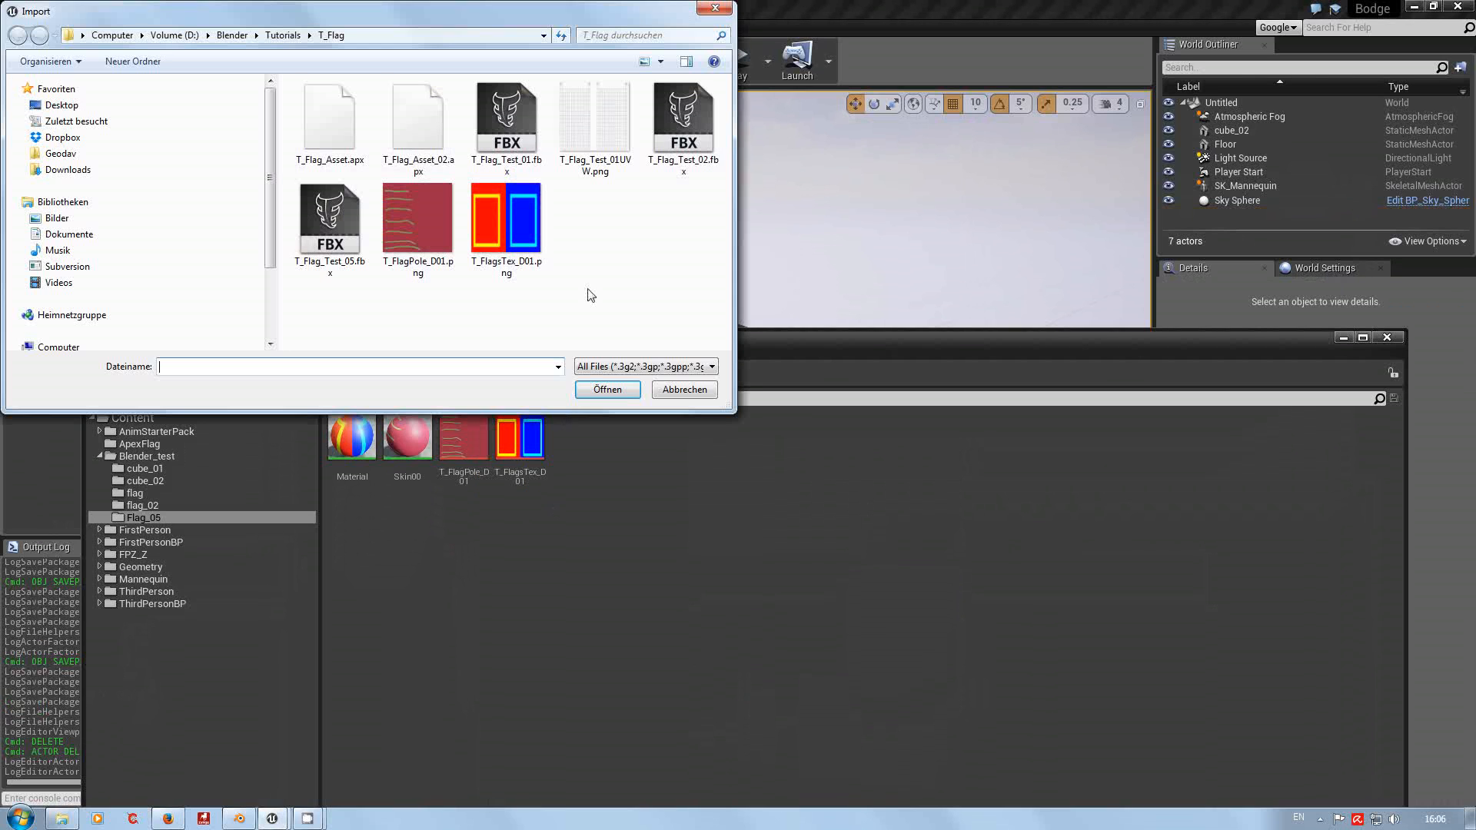
click(331, 228)
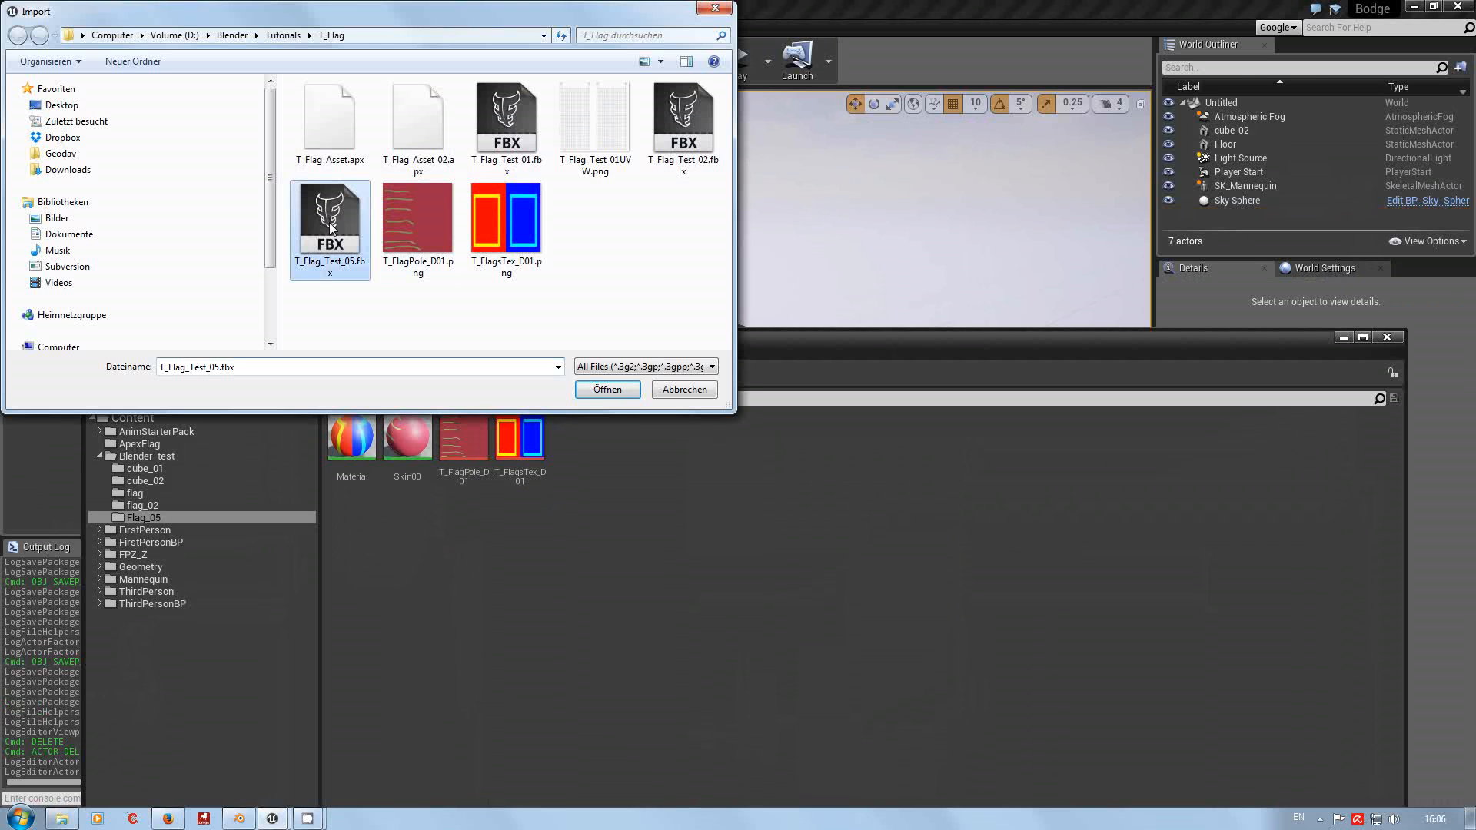
click(601, 391)
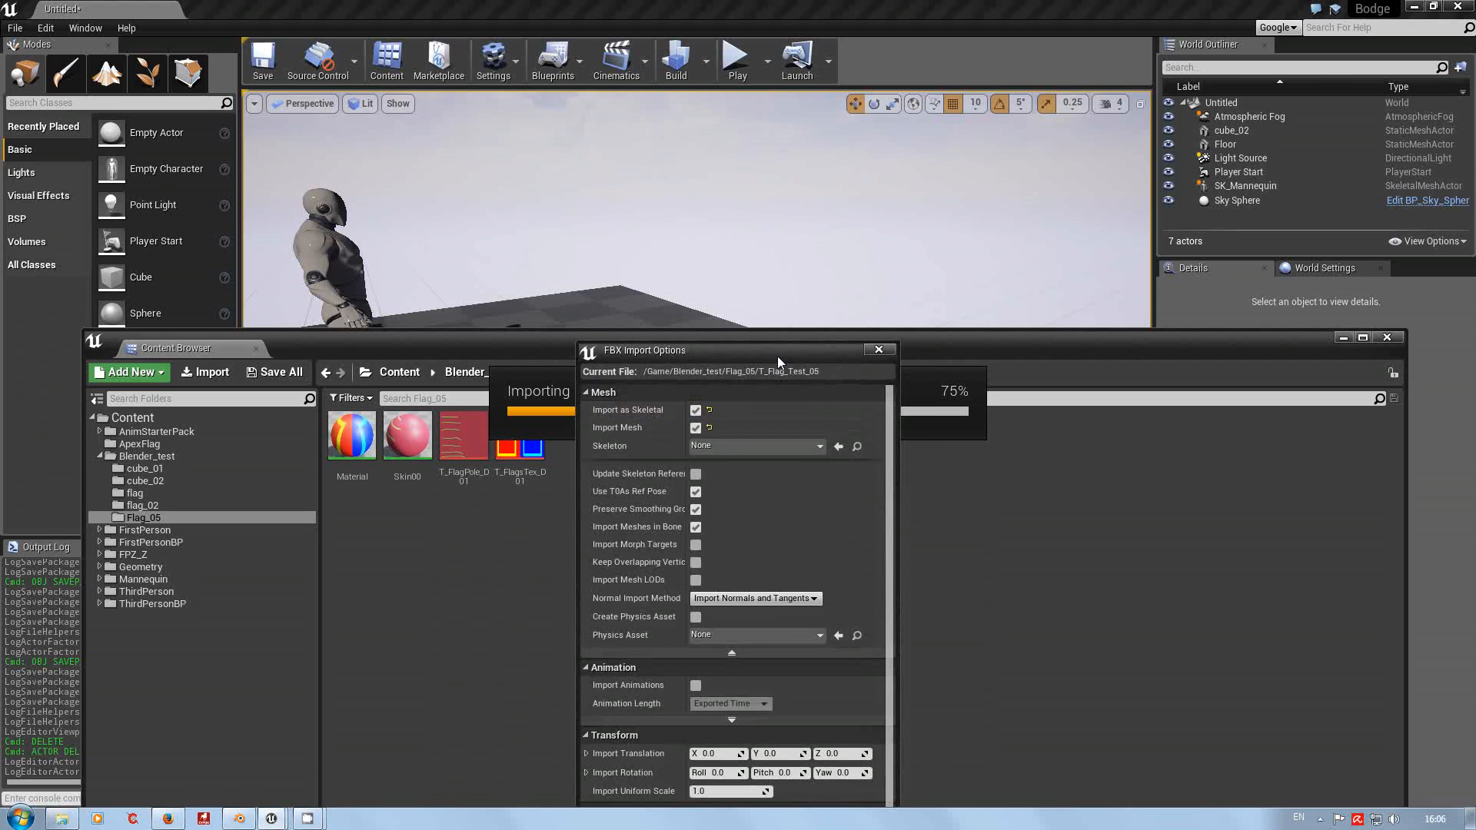
Disable Import Meshes in Bone Hierarchy and import all of the FBX as a skeletal mesh.
drag(777, 357, 787, 178)
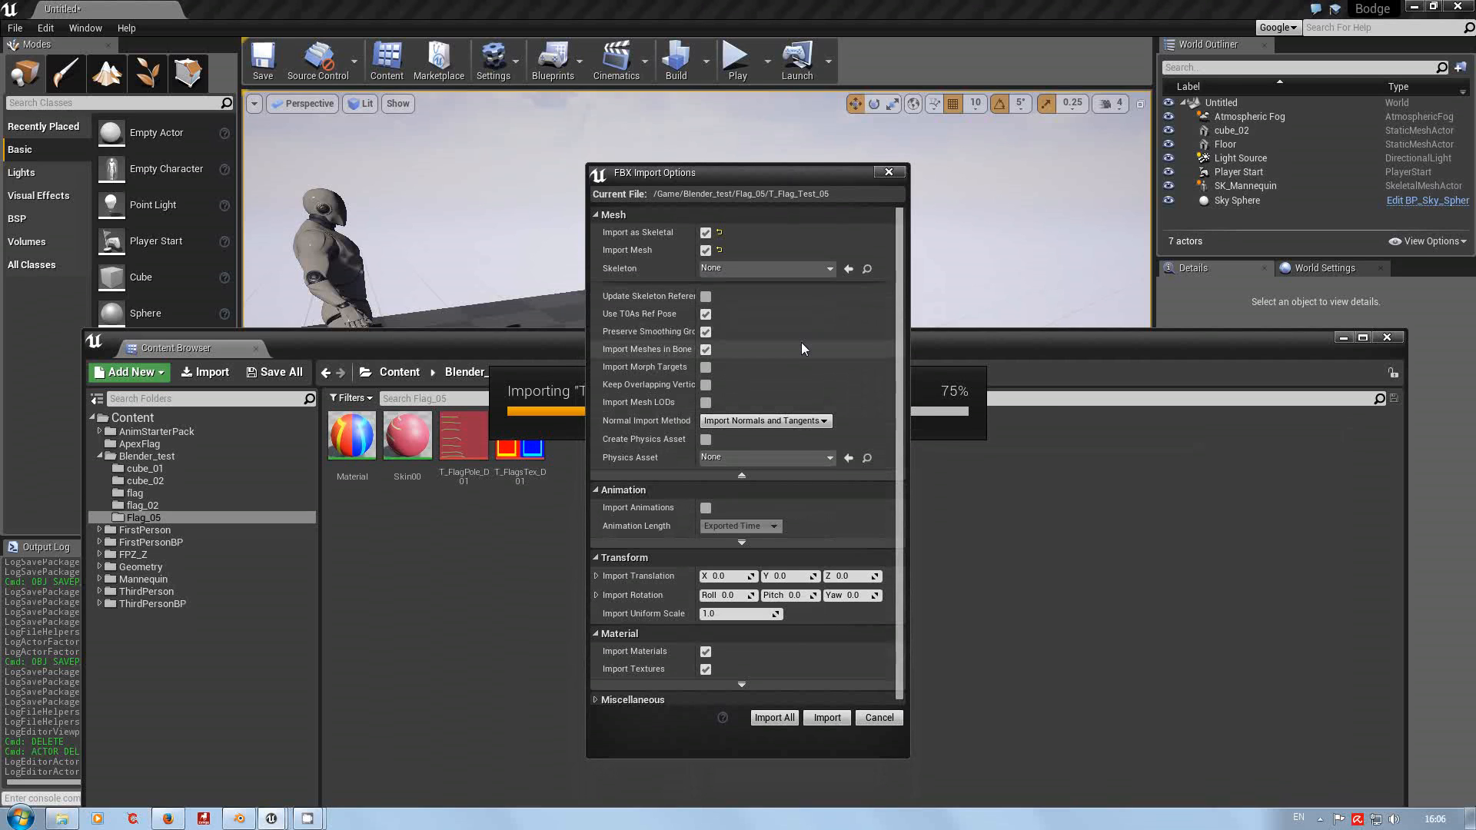
click(706, 314)
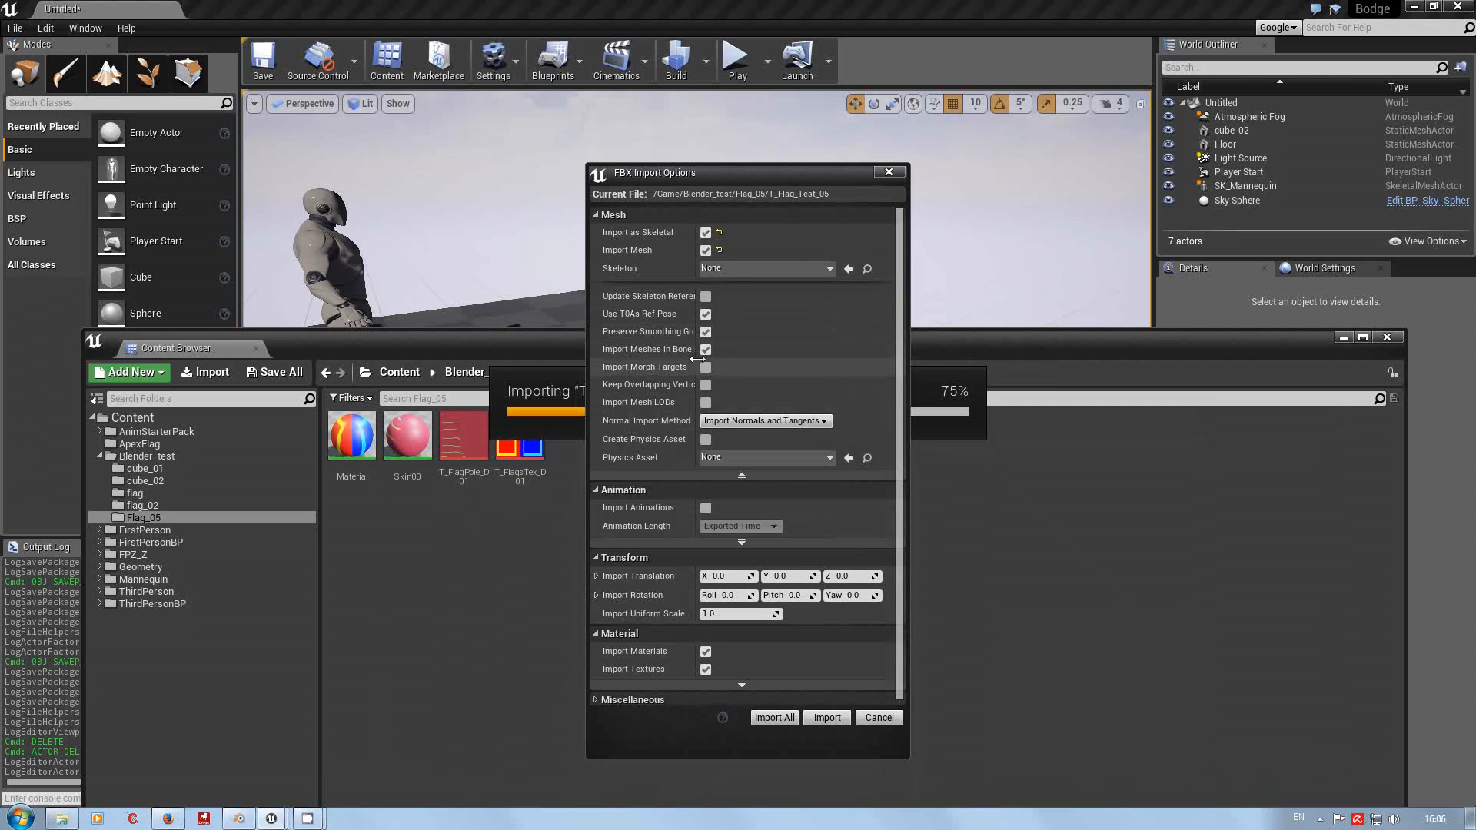
drag(694, 360, 765, 359)
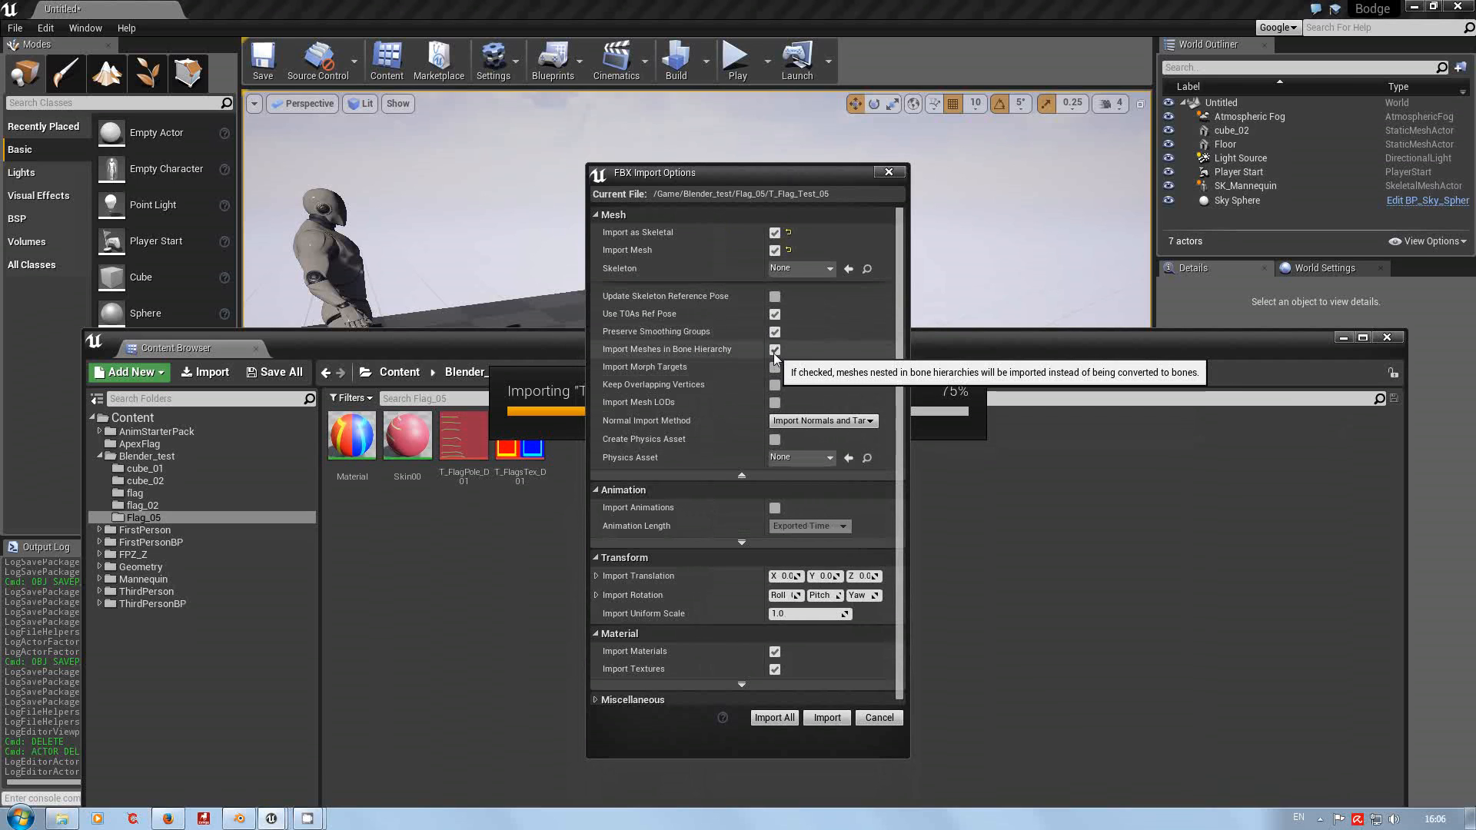
click(773, 350)
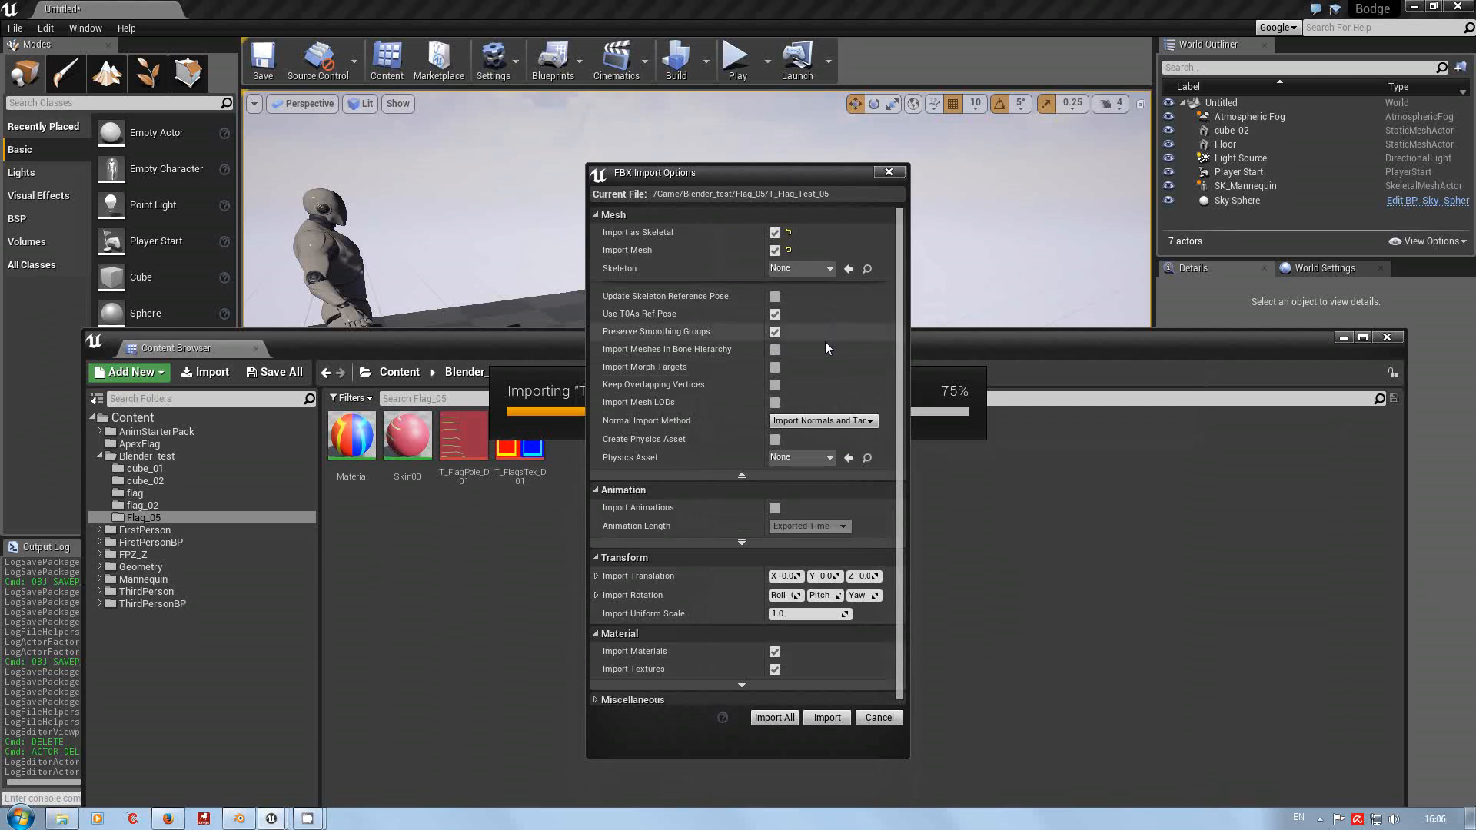
click(782, 718)
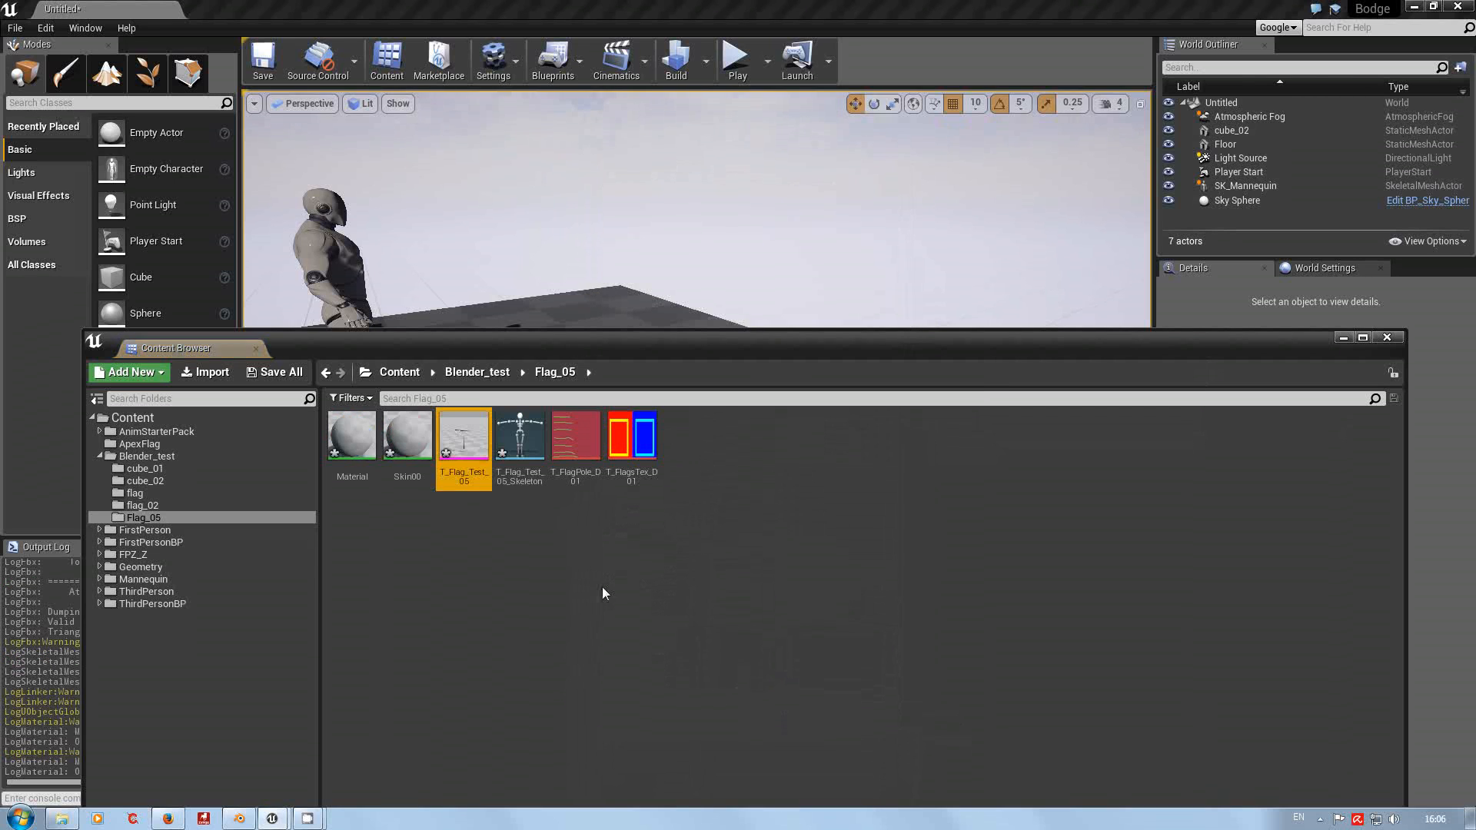
Open the T_Flag_Test_05 skeletal mesh, save it, and check its skeleton's bone tree before closing the editor.
double_click(472, 433)
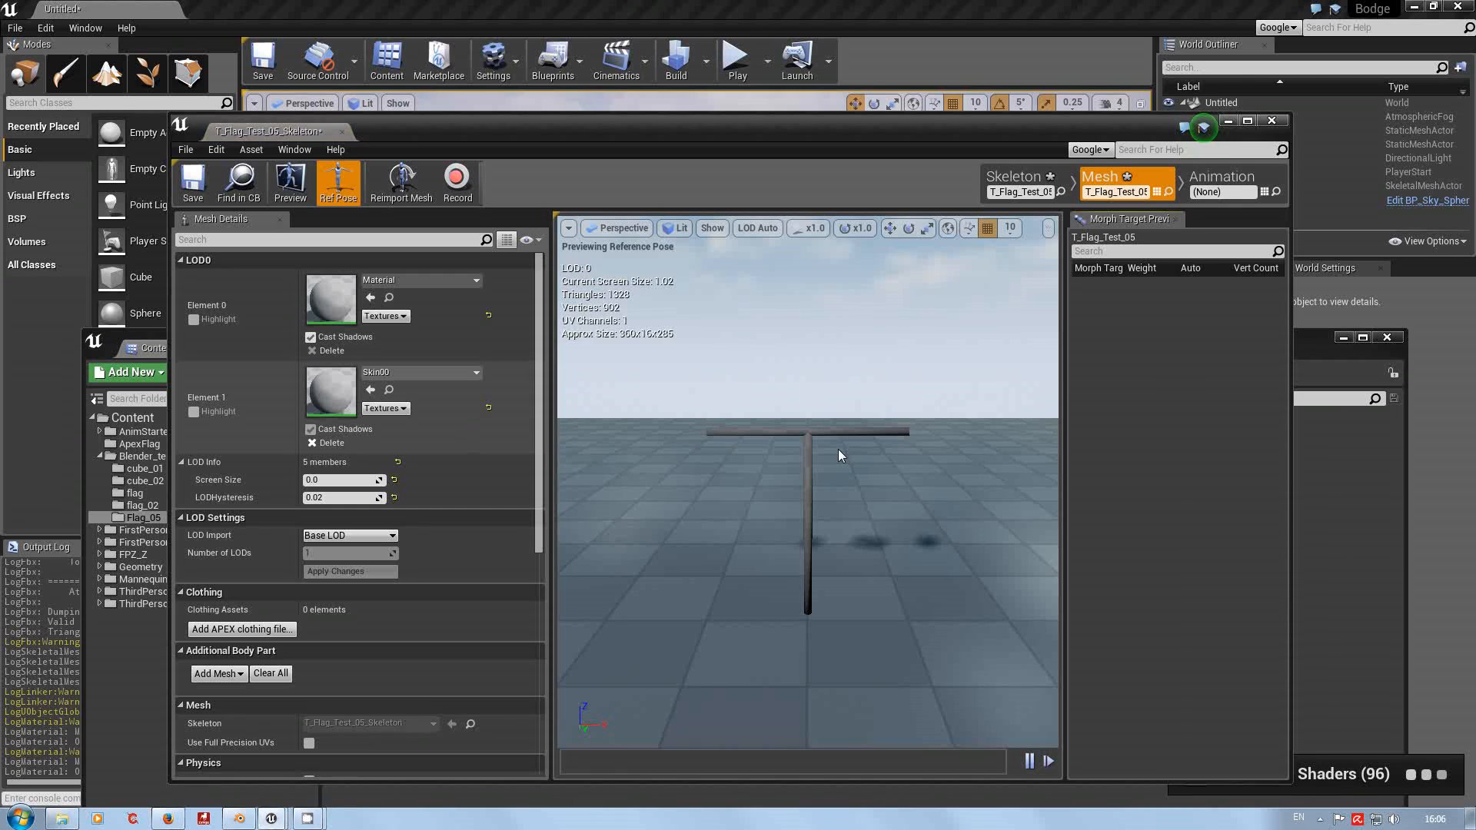
mouse_move(763, 505)
mouse_down()
mouse_move(792, 514)
mouse_move(761, 511)
mouse_move(760, 485)
mouse_move(766, 505)
mouse_up()
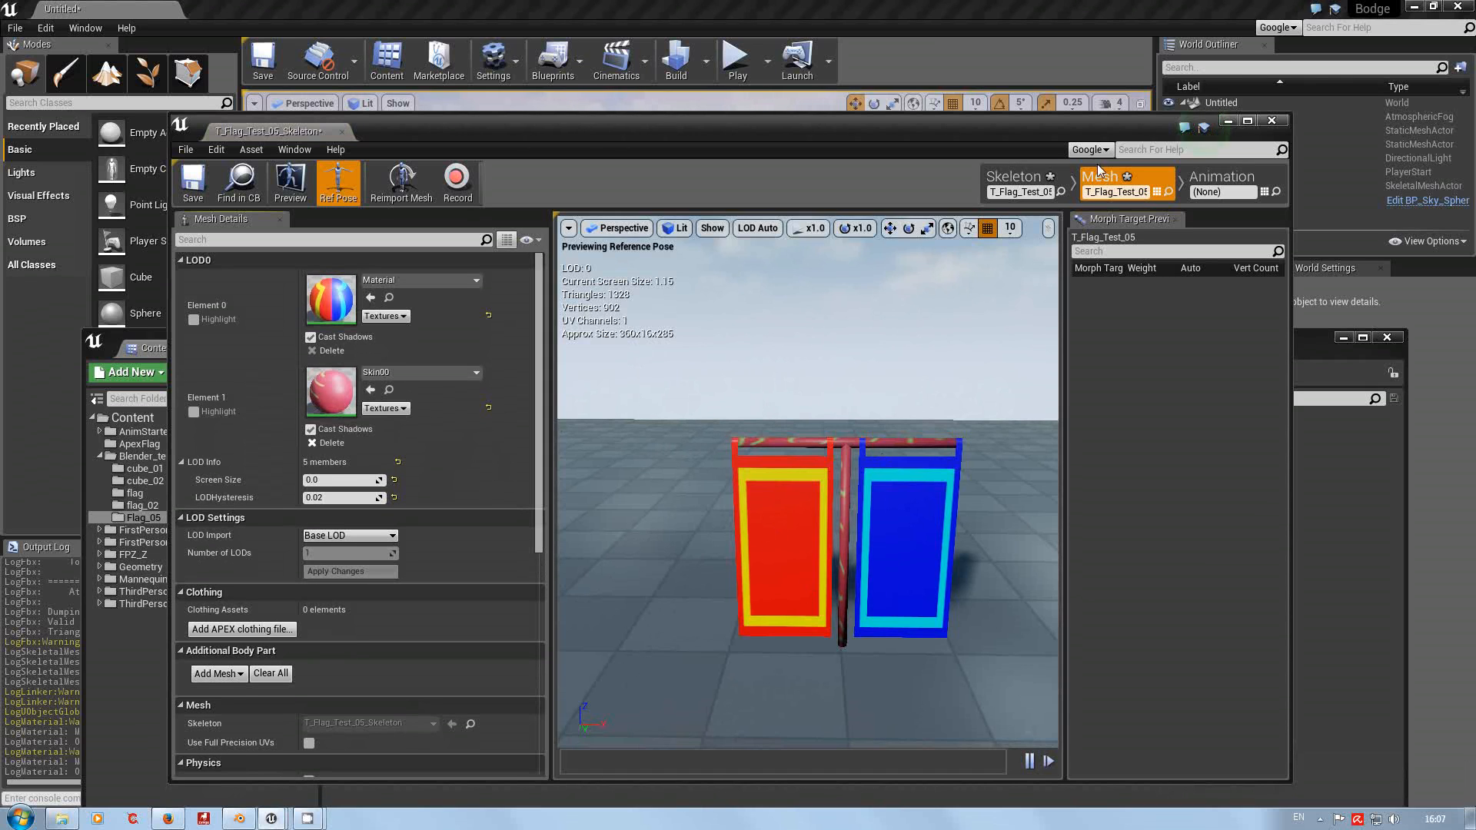
click(193, 183)
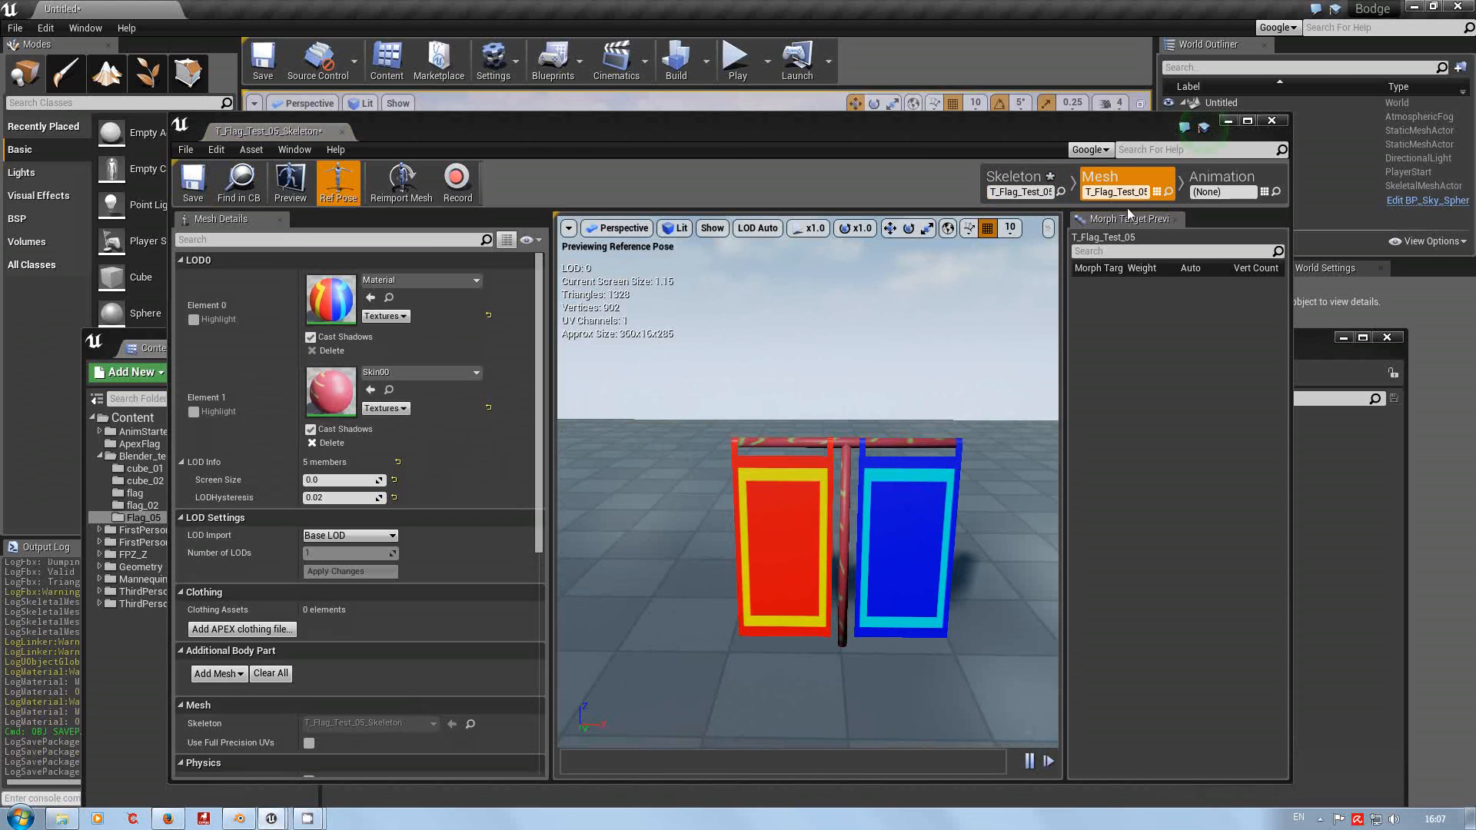
click(1013, 181)
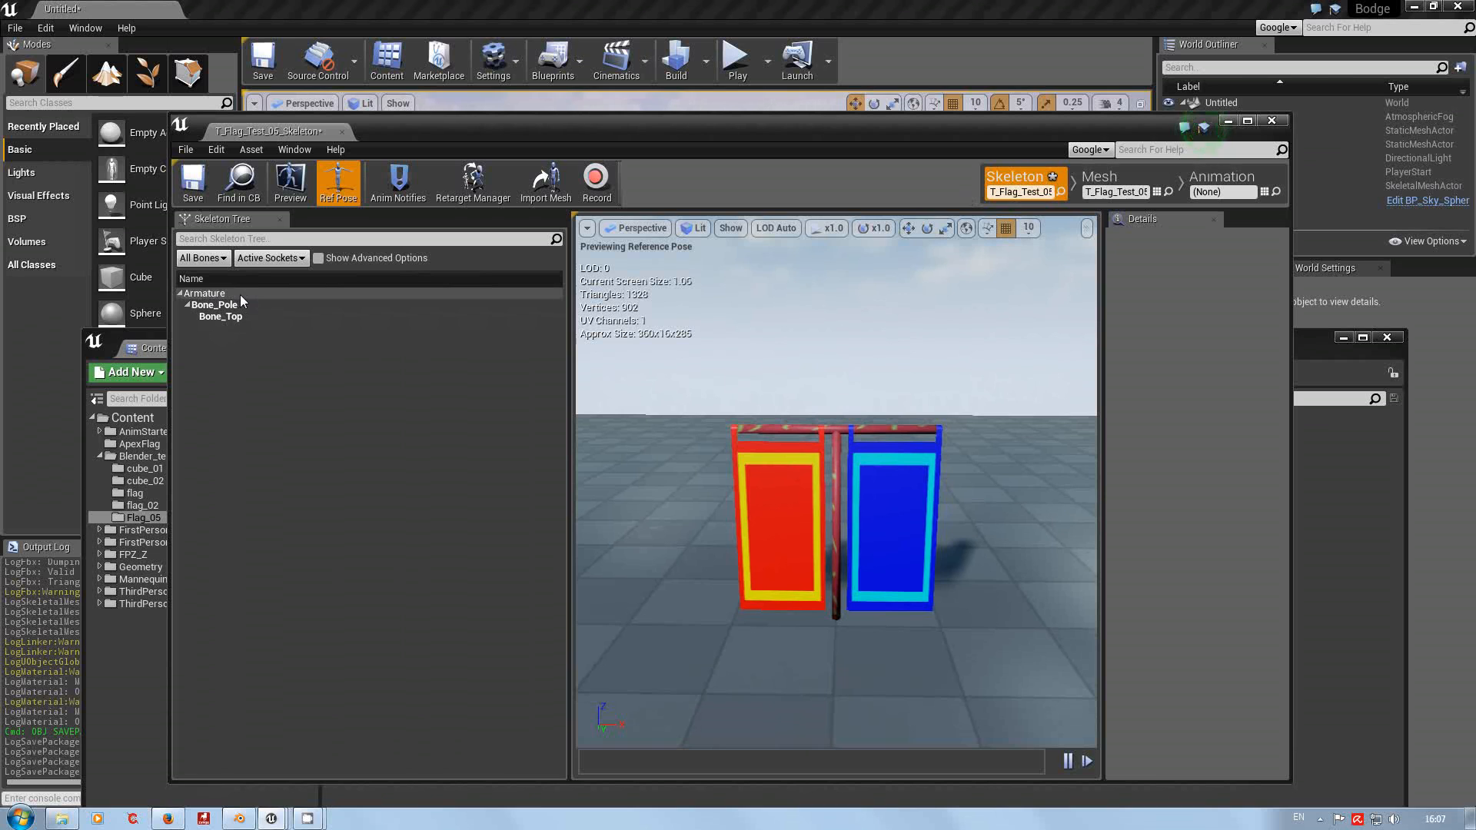
click(1273, 120)
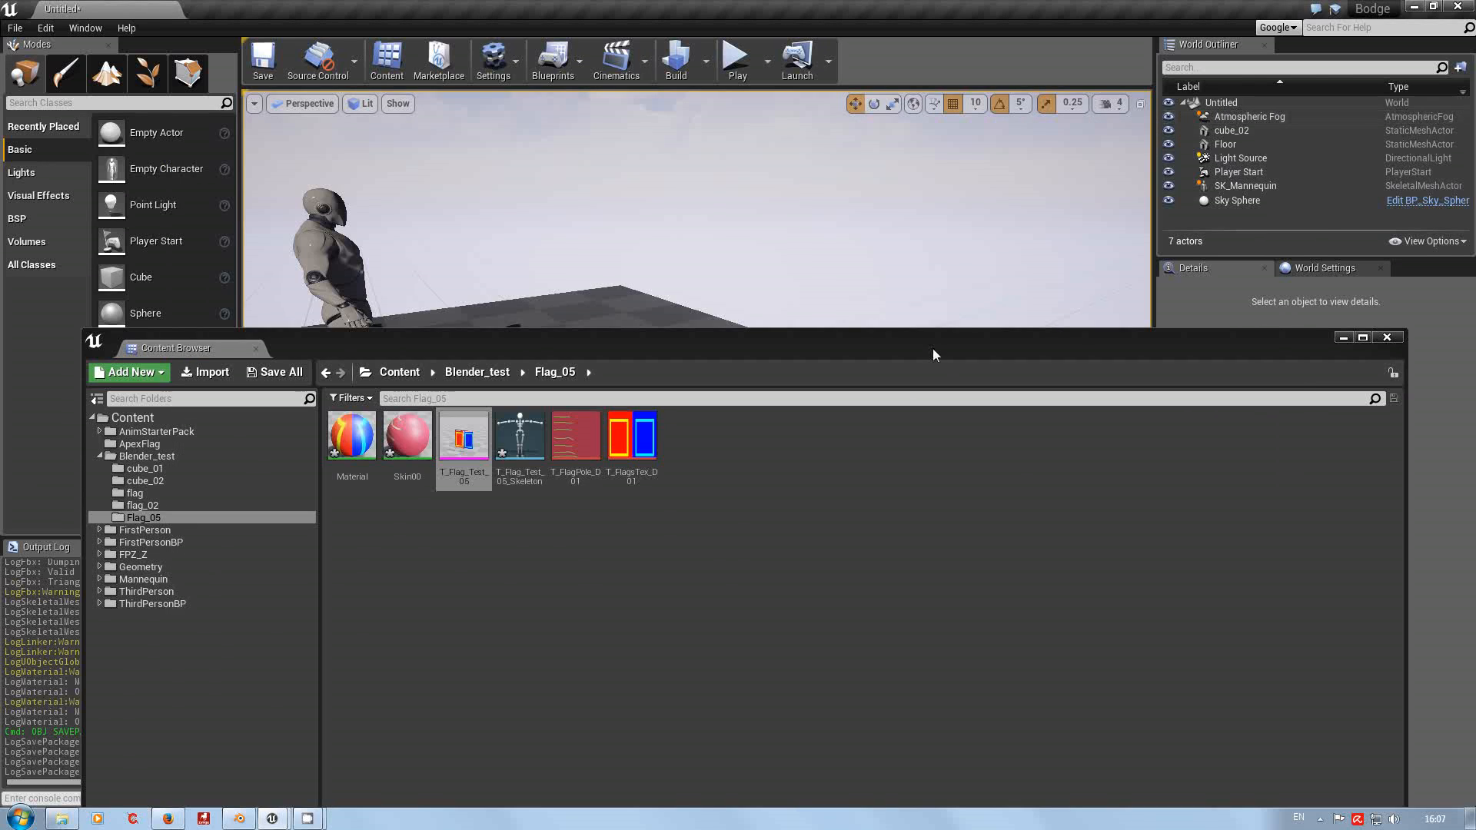
Place the T_Flag_Test_05 skeletal mesh in the level on the floor in front of the mannequin.
drag(936, 349, 1219, 501)
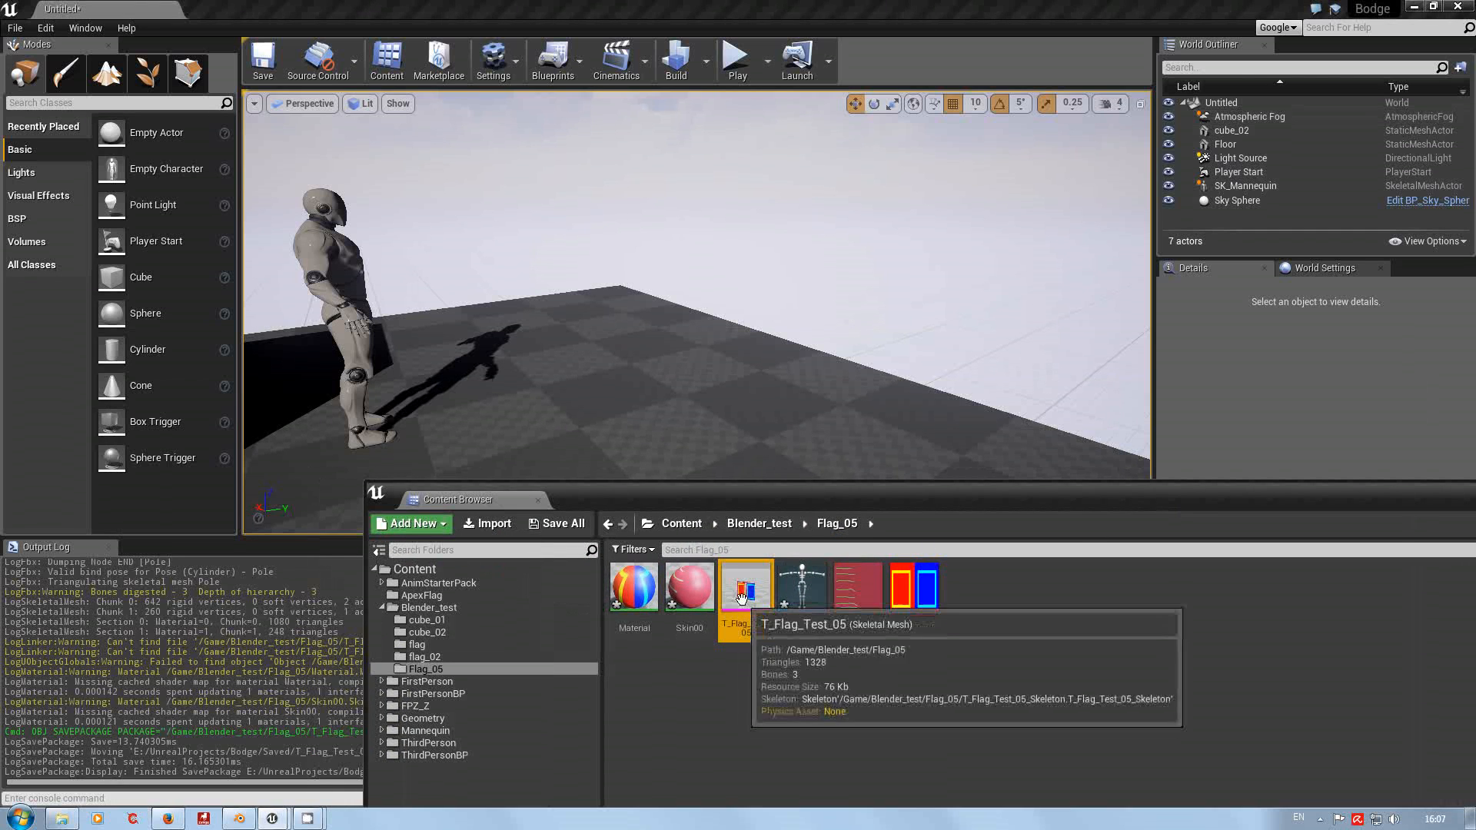
drag(746, 588, 557, 384)
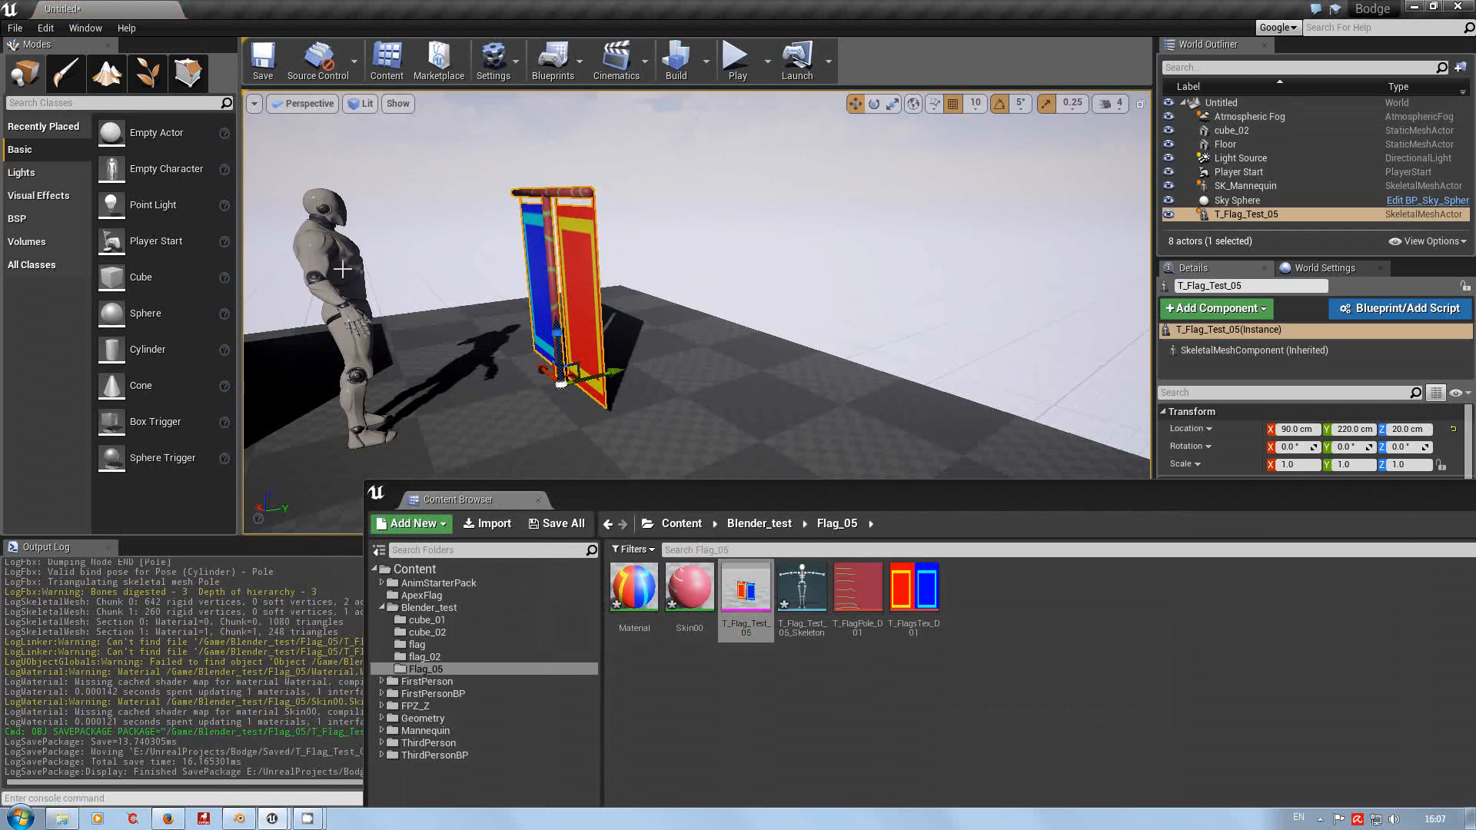
key(d)
right_drag(722, 402, 543, 372)
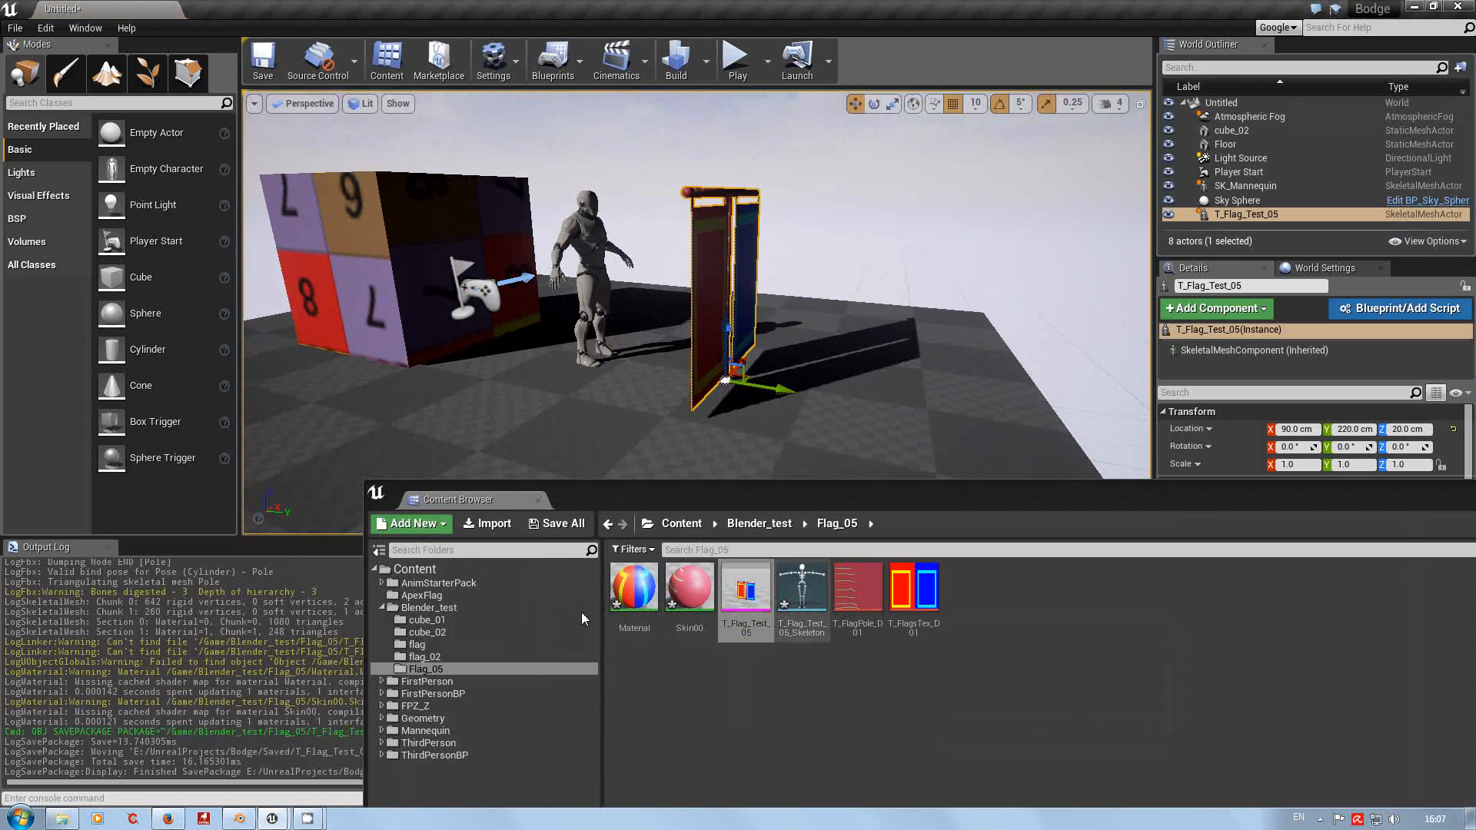
Save all modified content, including both flag materials, the T_Flag_Test_05 skeleton and the Untitled level.
click(568, 524)
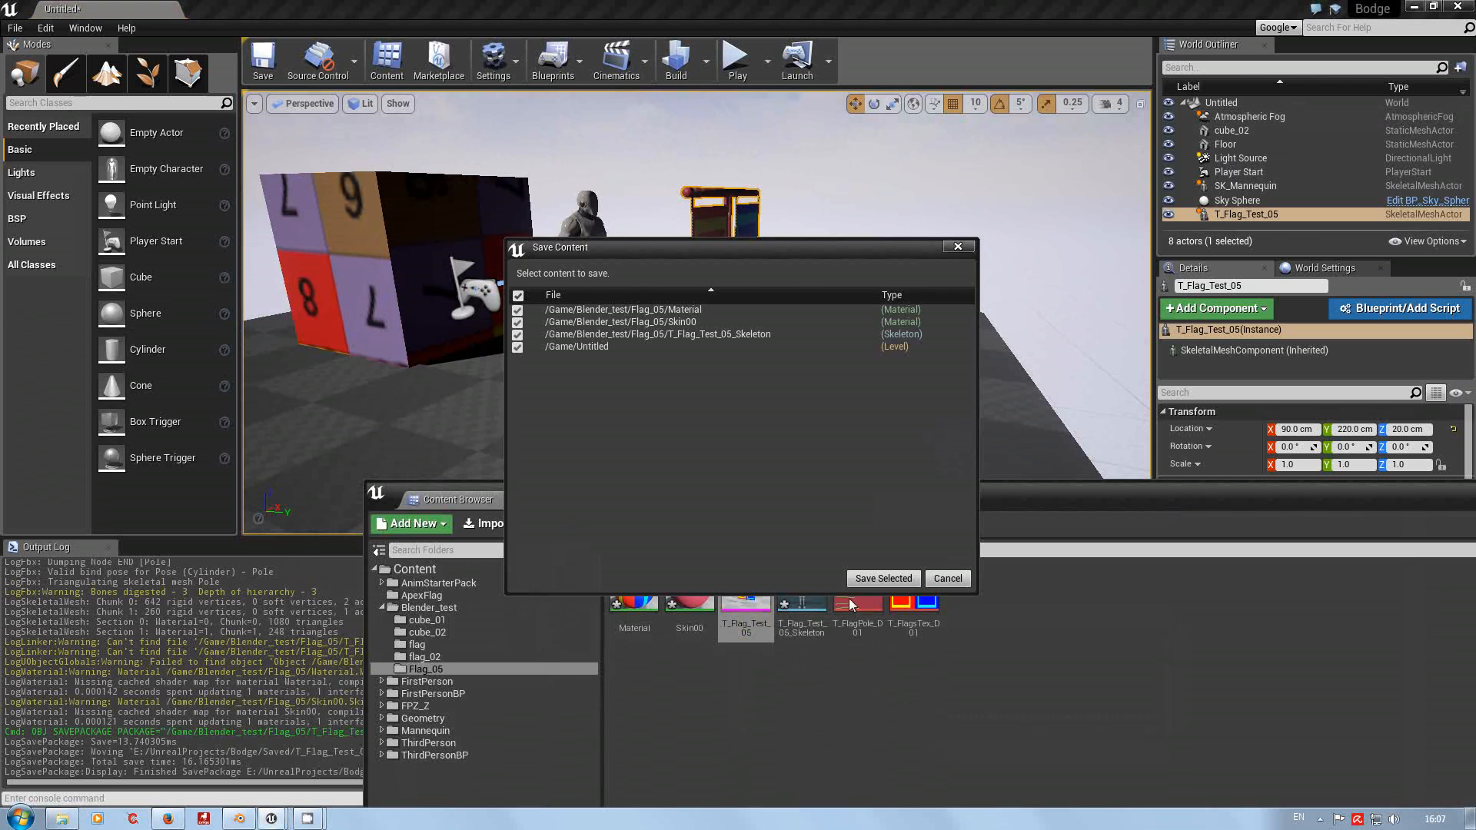
click(881, 577)
drag(915, 503, 698, 400)
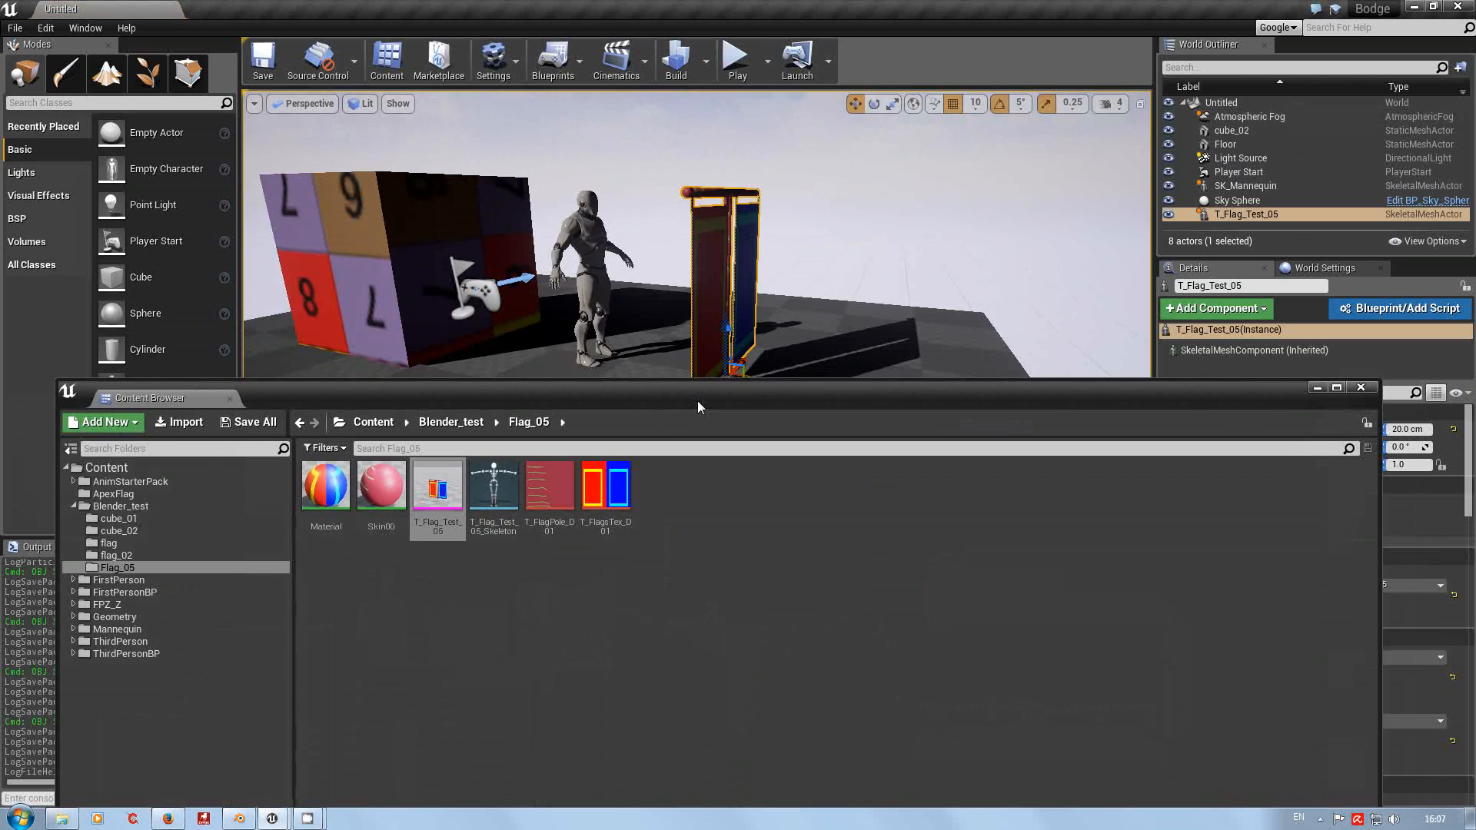
Switch to Windows Explorer and browse the bin\vc10win32-PhysX_3.3 folder of the APEX SDK on Volume (D:) for its tool executables.
click(1416, 10)
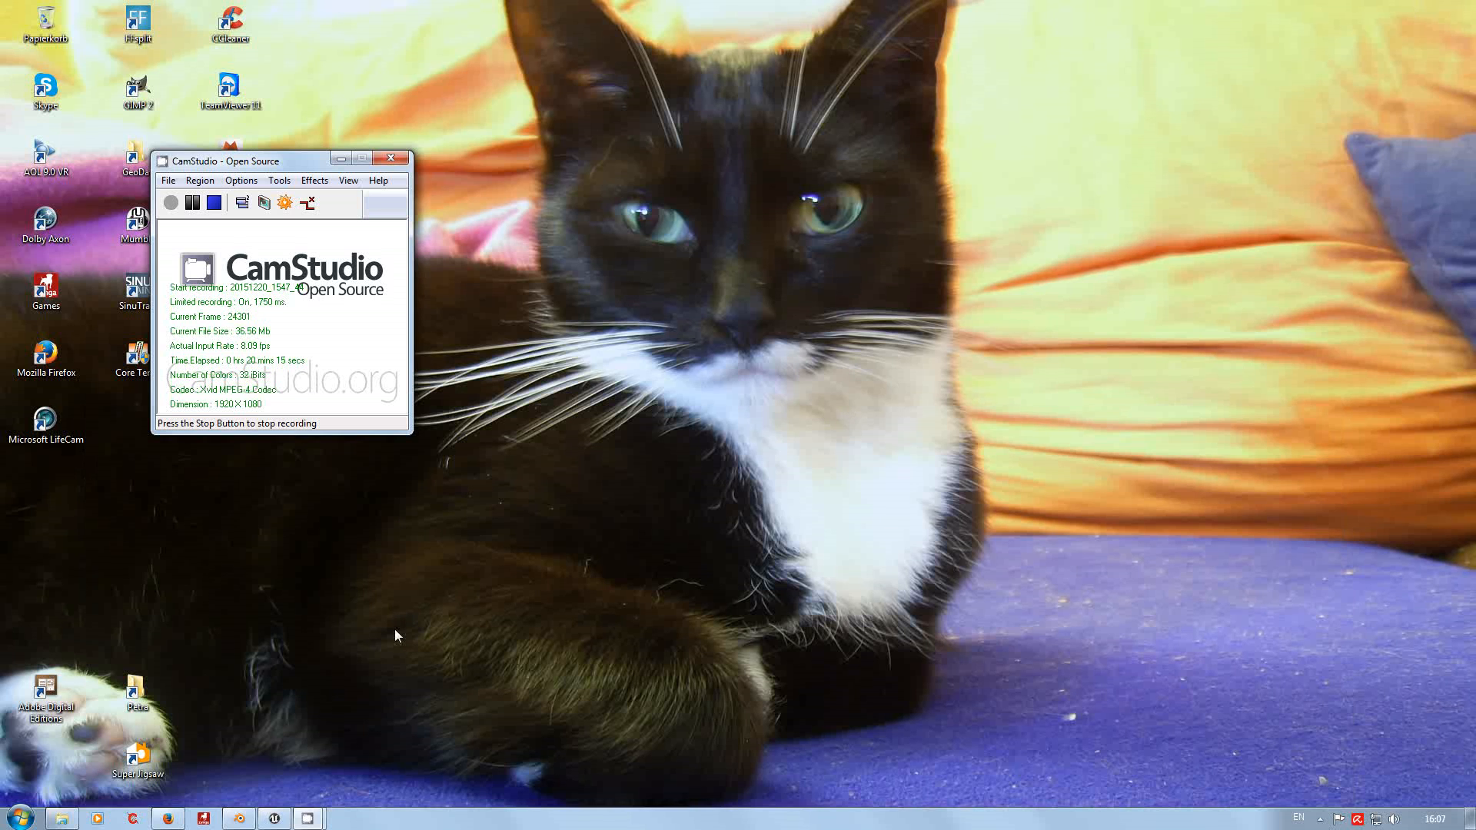
click(57, 821)
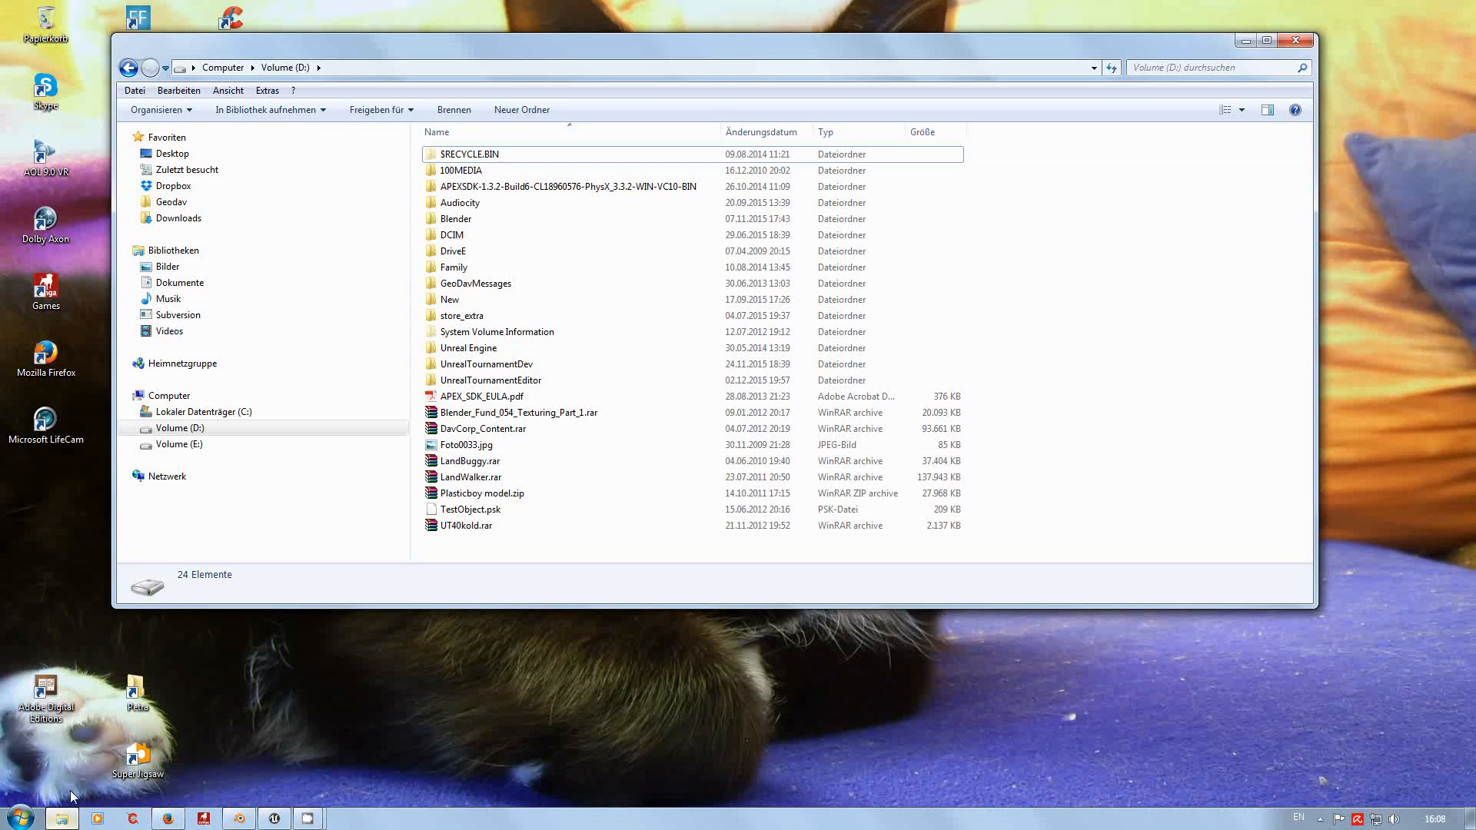
double_click(484, 188)
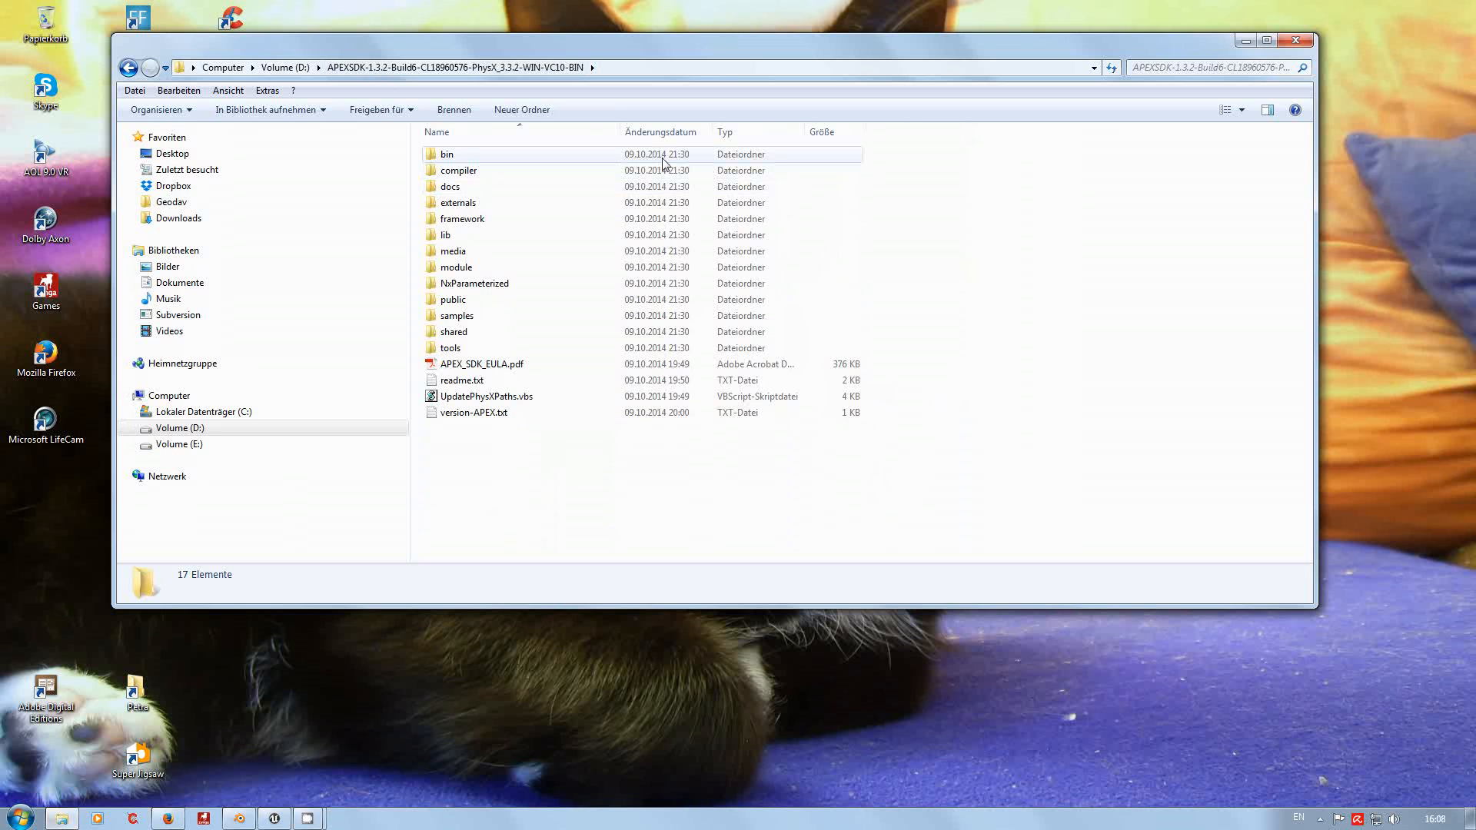
double_click(436, 158)
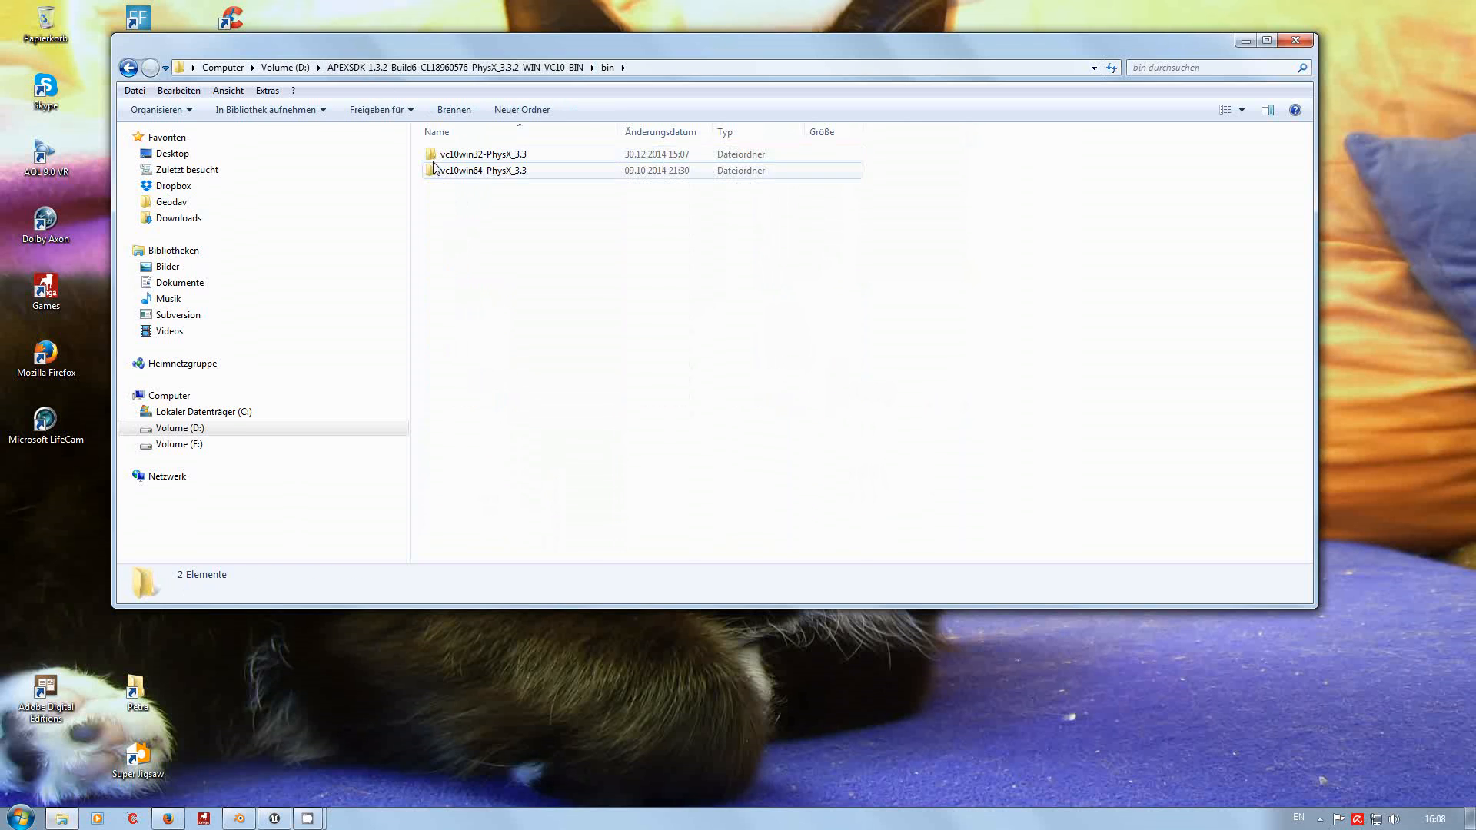
click(435, 157)
double_click(435, 157)
scroll(1049, 224, down, 5)
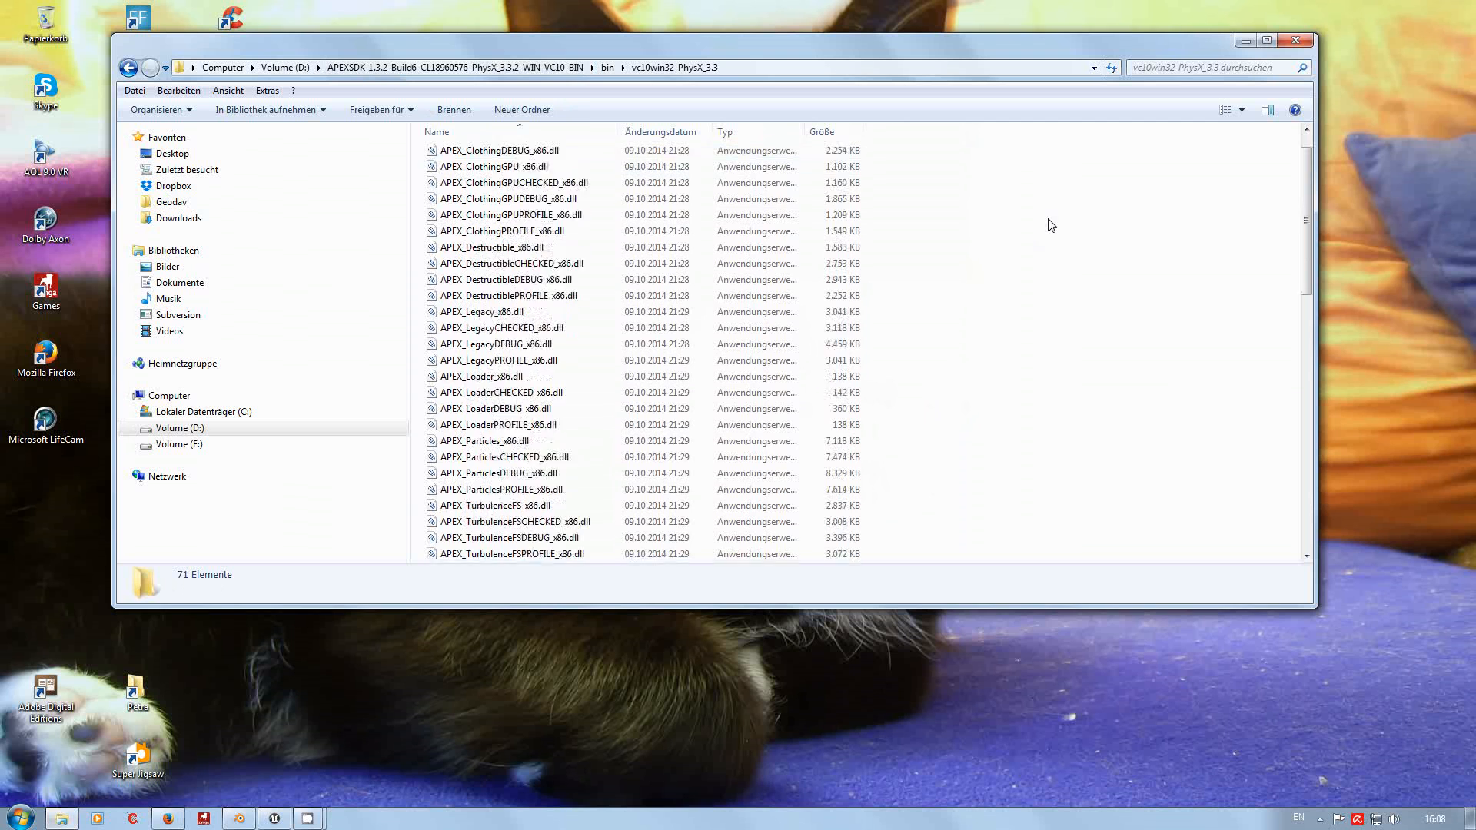
scroll(1051, 224, down, 10)
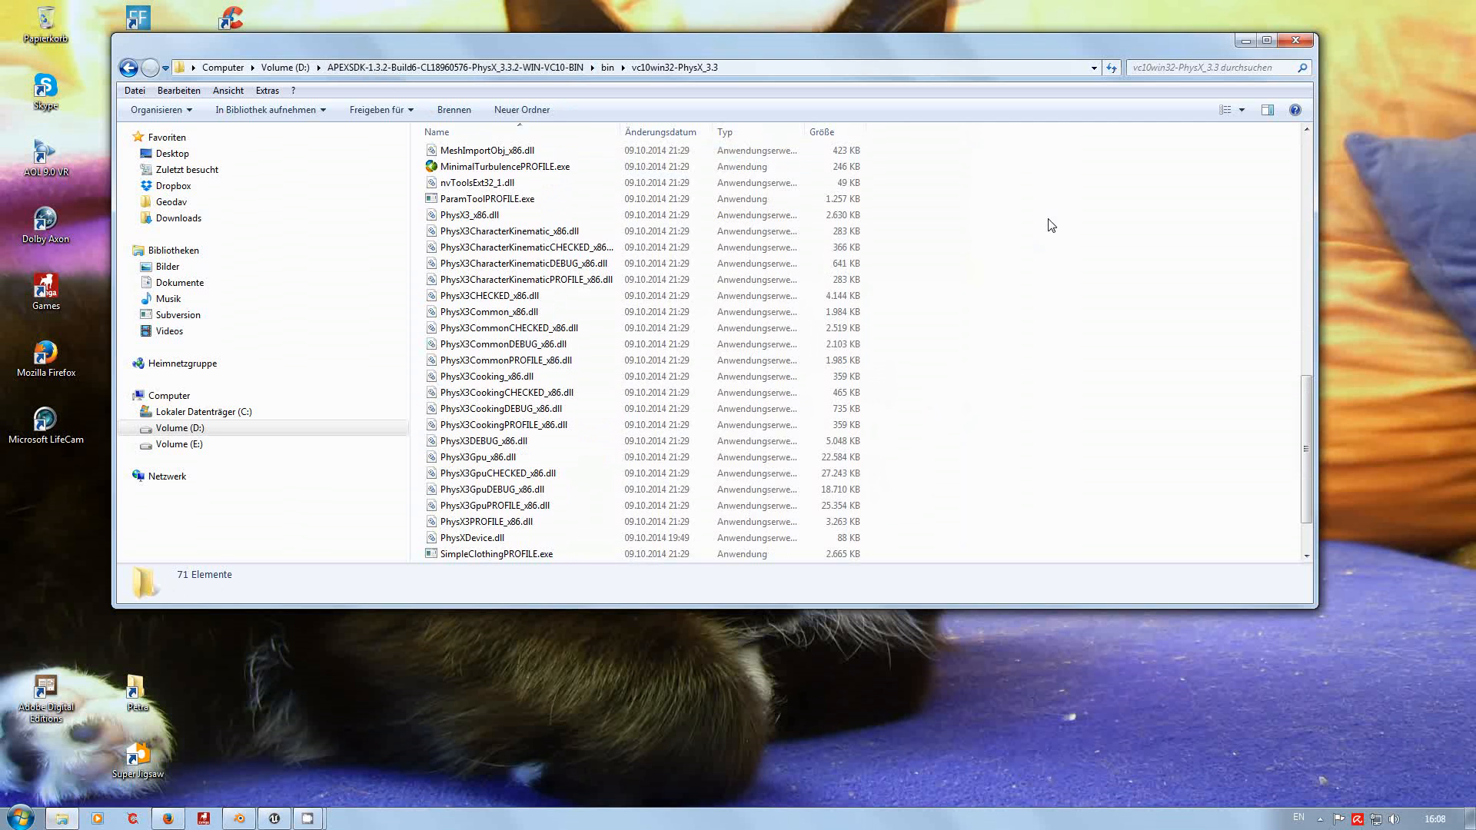
Launch ClothingToolPROFILE.exe from the vc10win32-PhysX_3.3 folder and minimize the folder window.
scroll(1051, 225, up, 7)
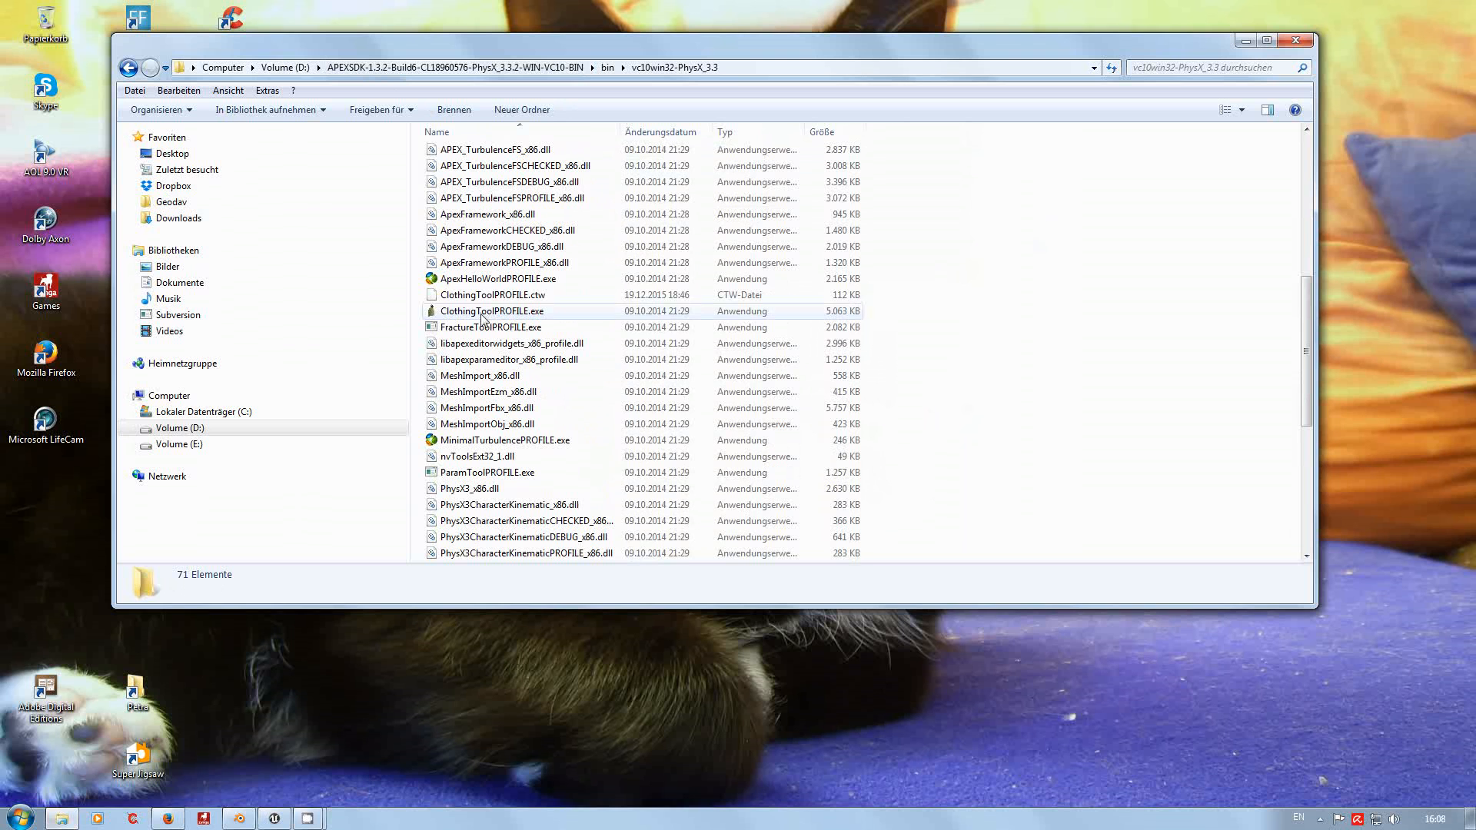
drag(792, 54, 891, 170)
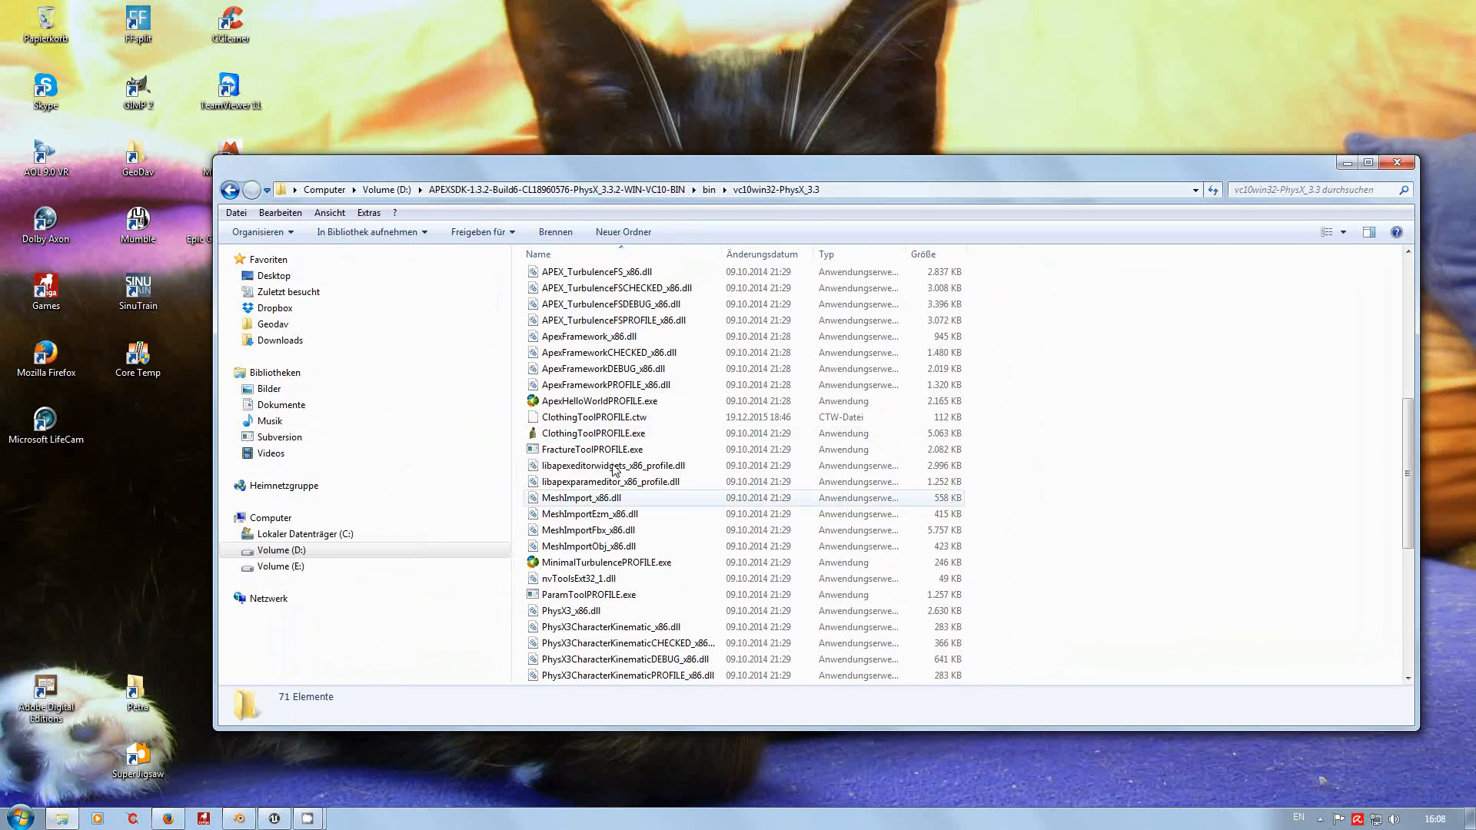
click(598, 435)
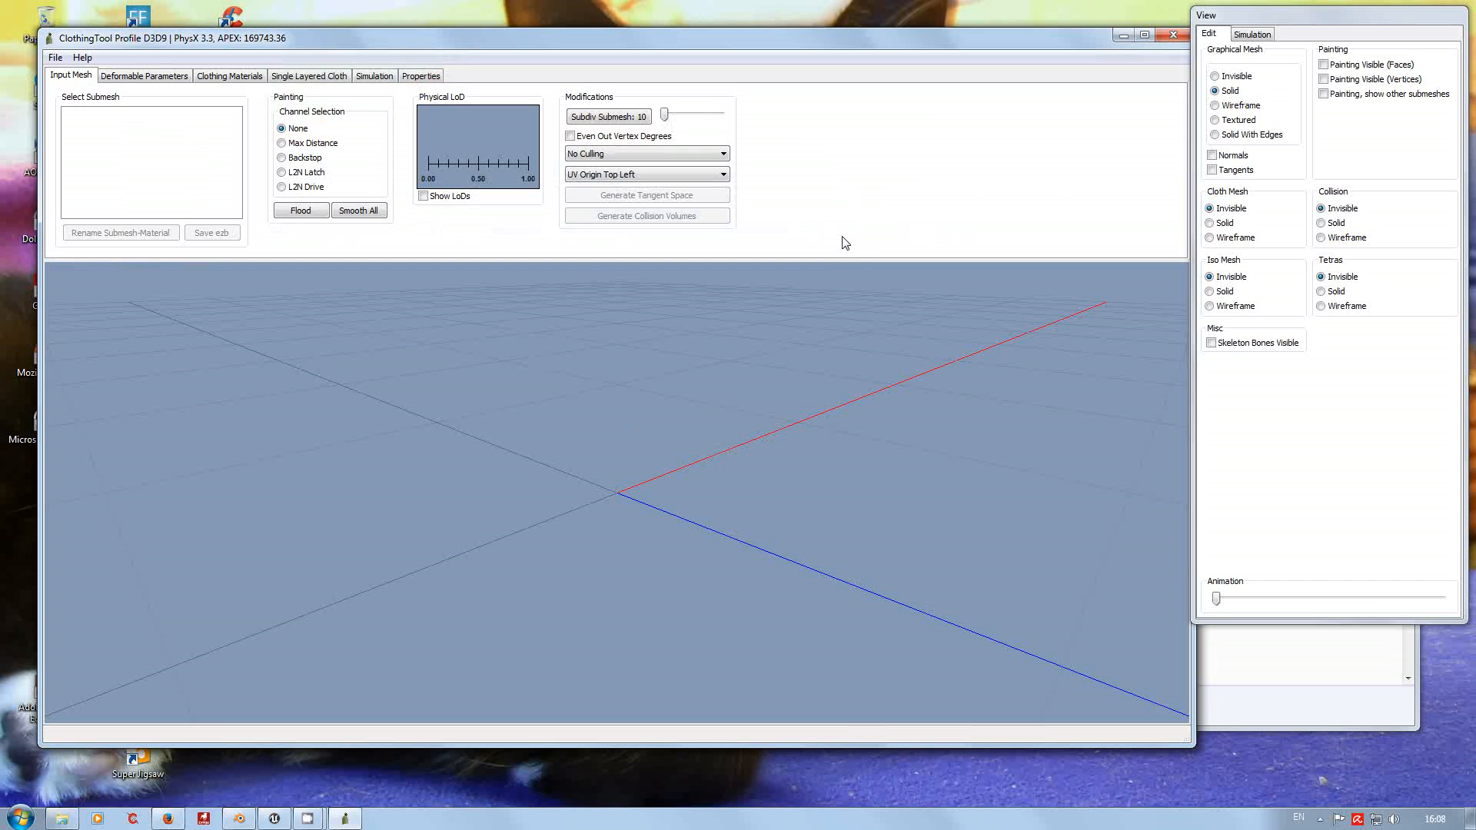
click(1243, 713)
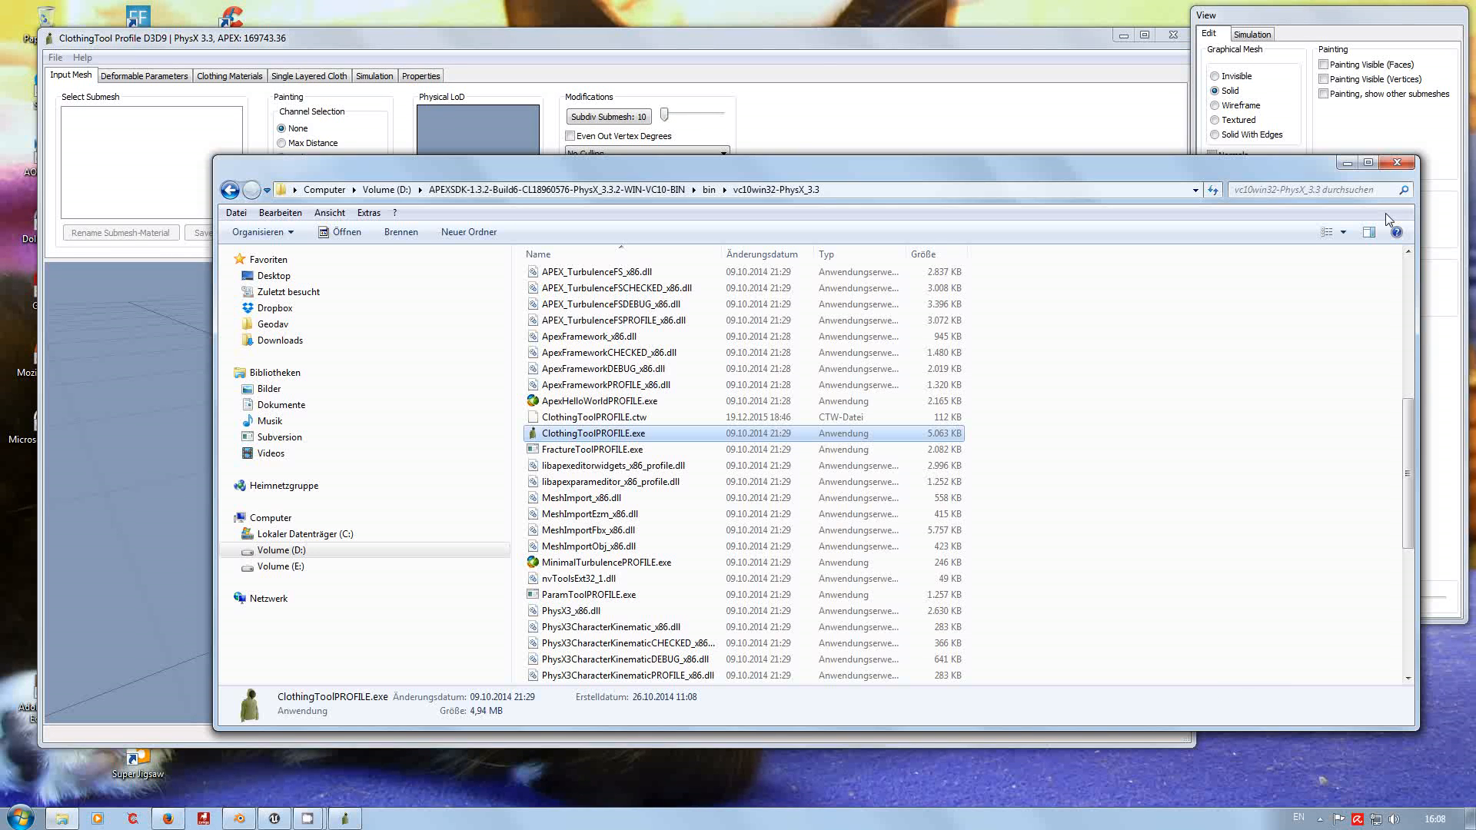
click(1344, 162)
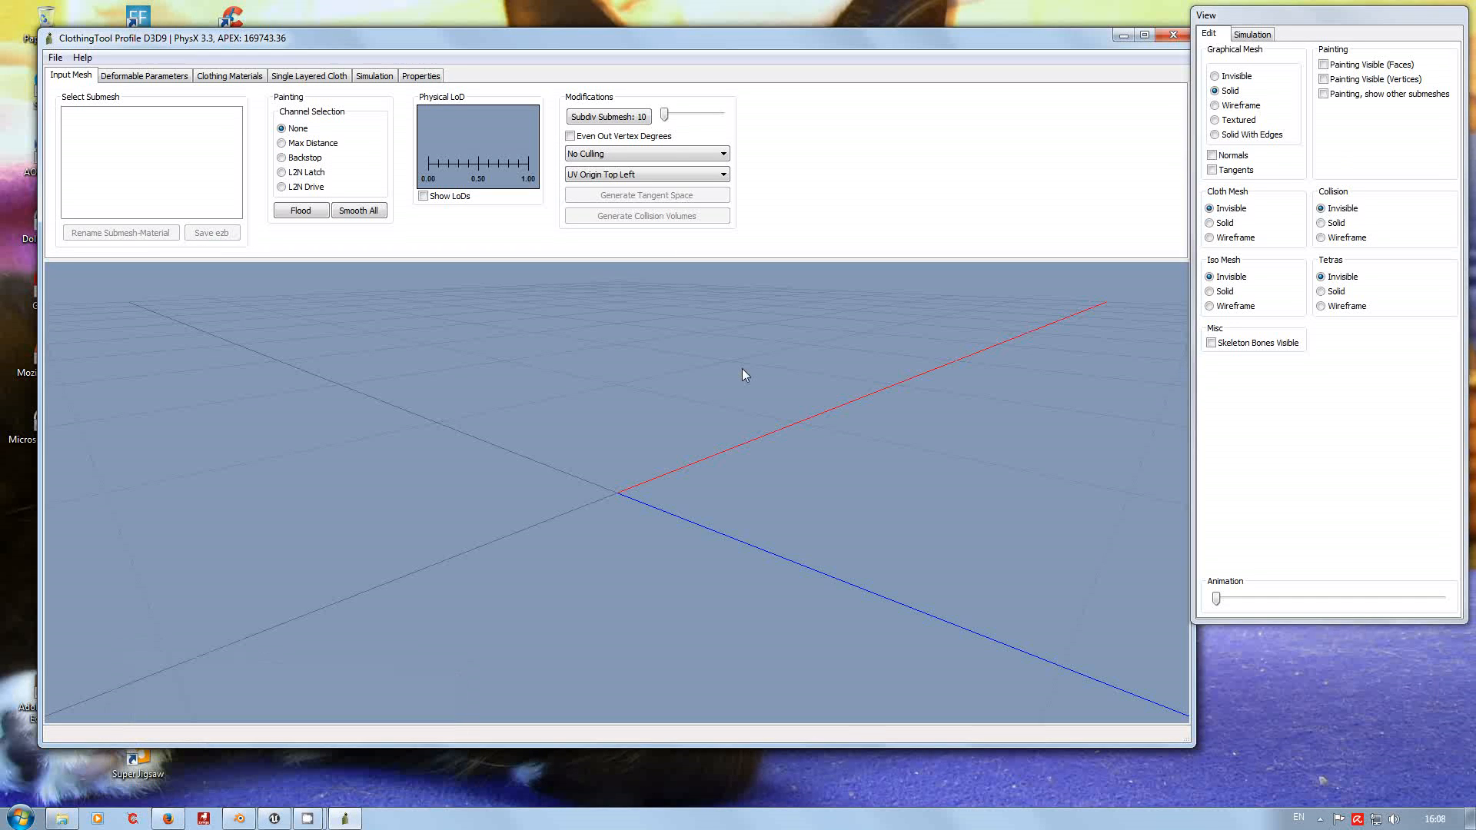
Load the mesh T_Flag_Test_05.fbx without saving changes to the current workspace.
click(56, 58)
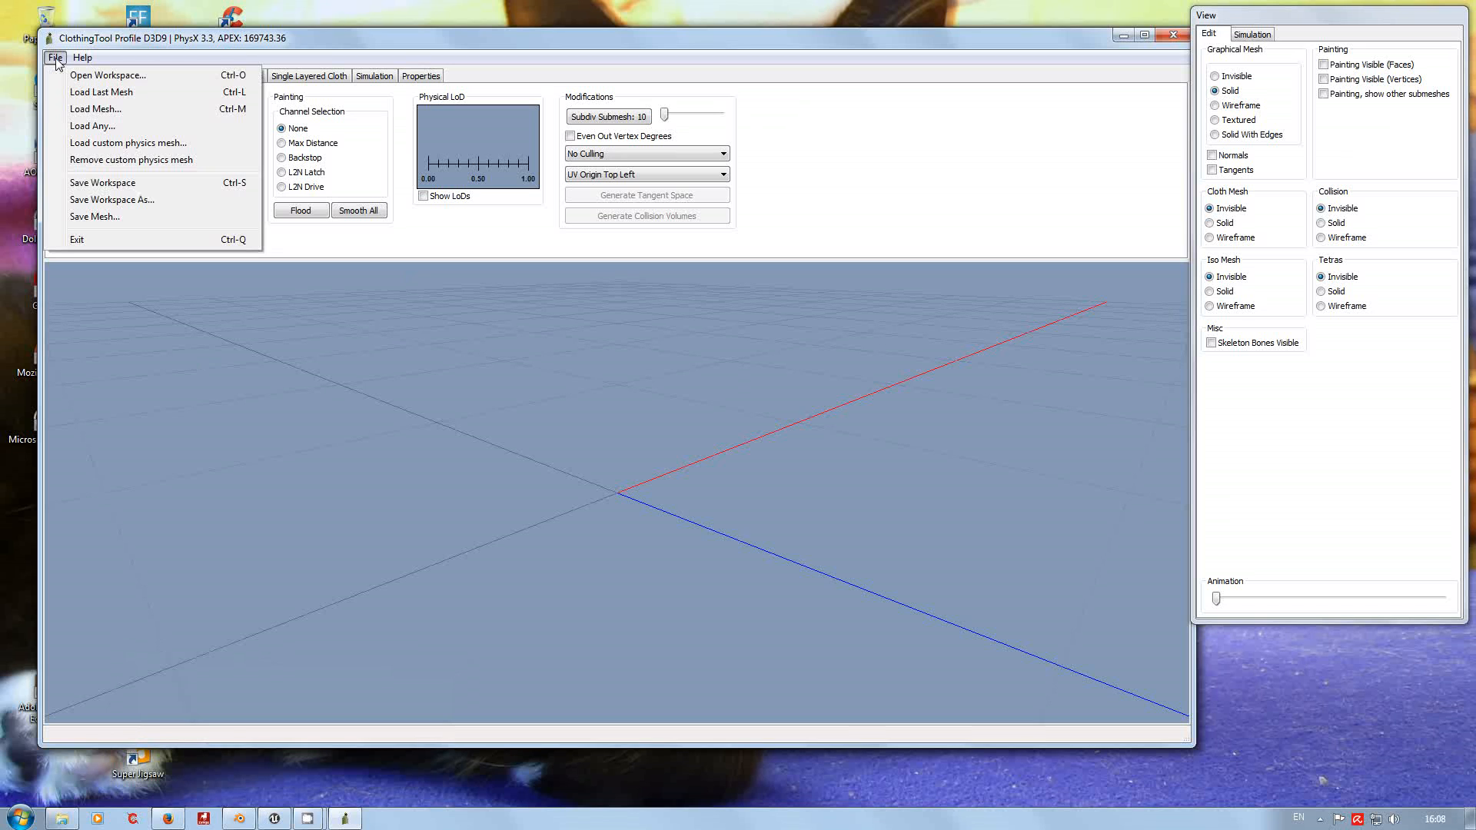
click(95, 110)
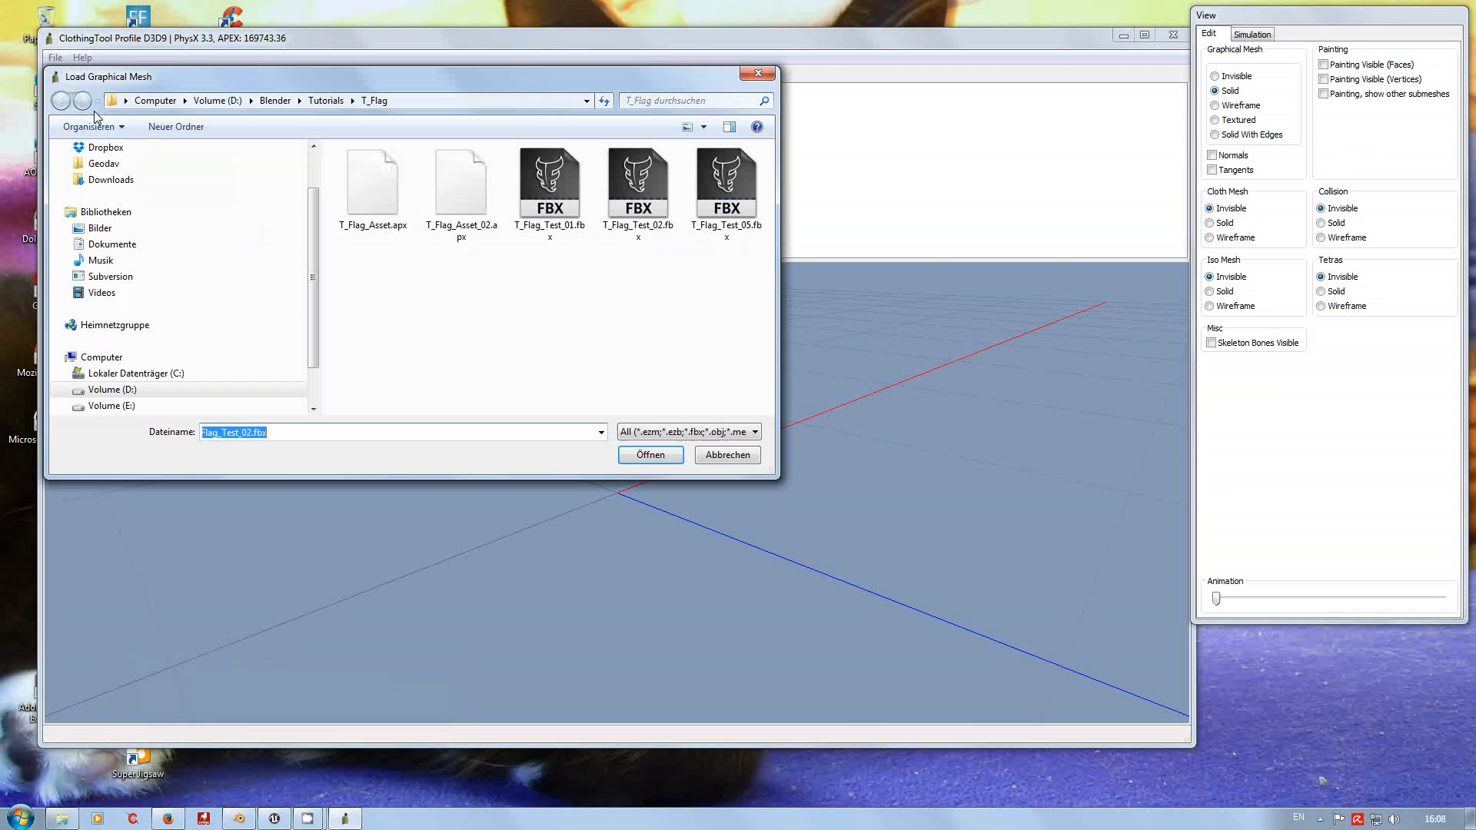
click(714, 191)
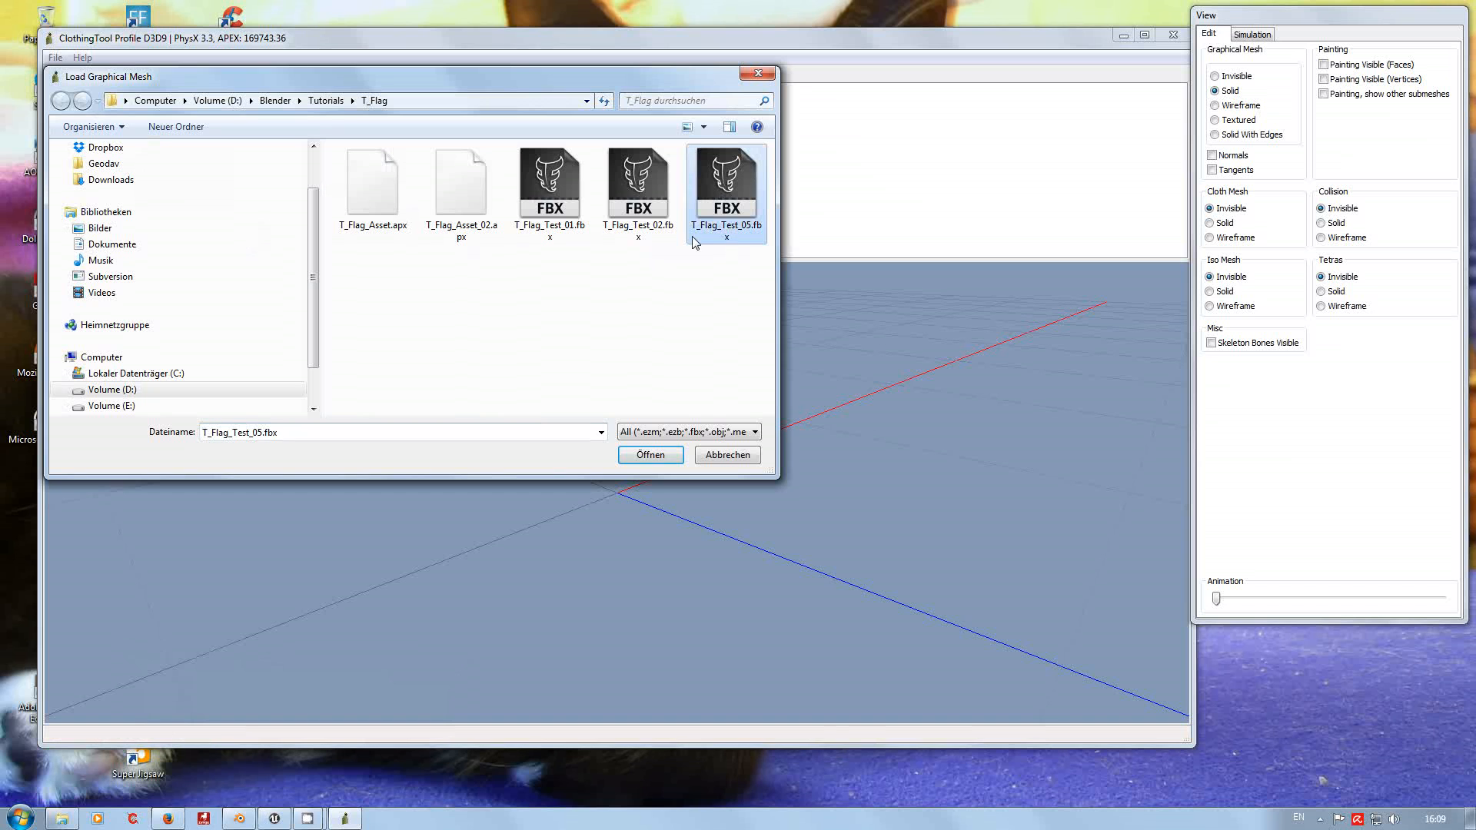
click(659, 457)
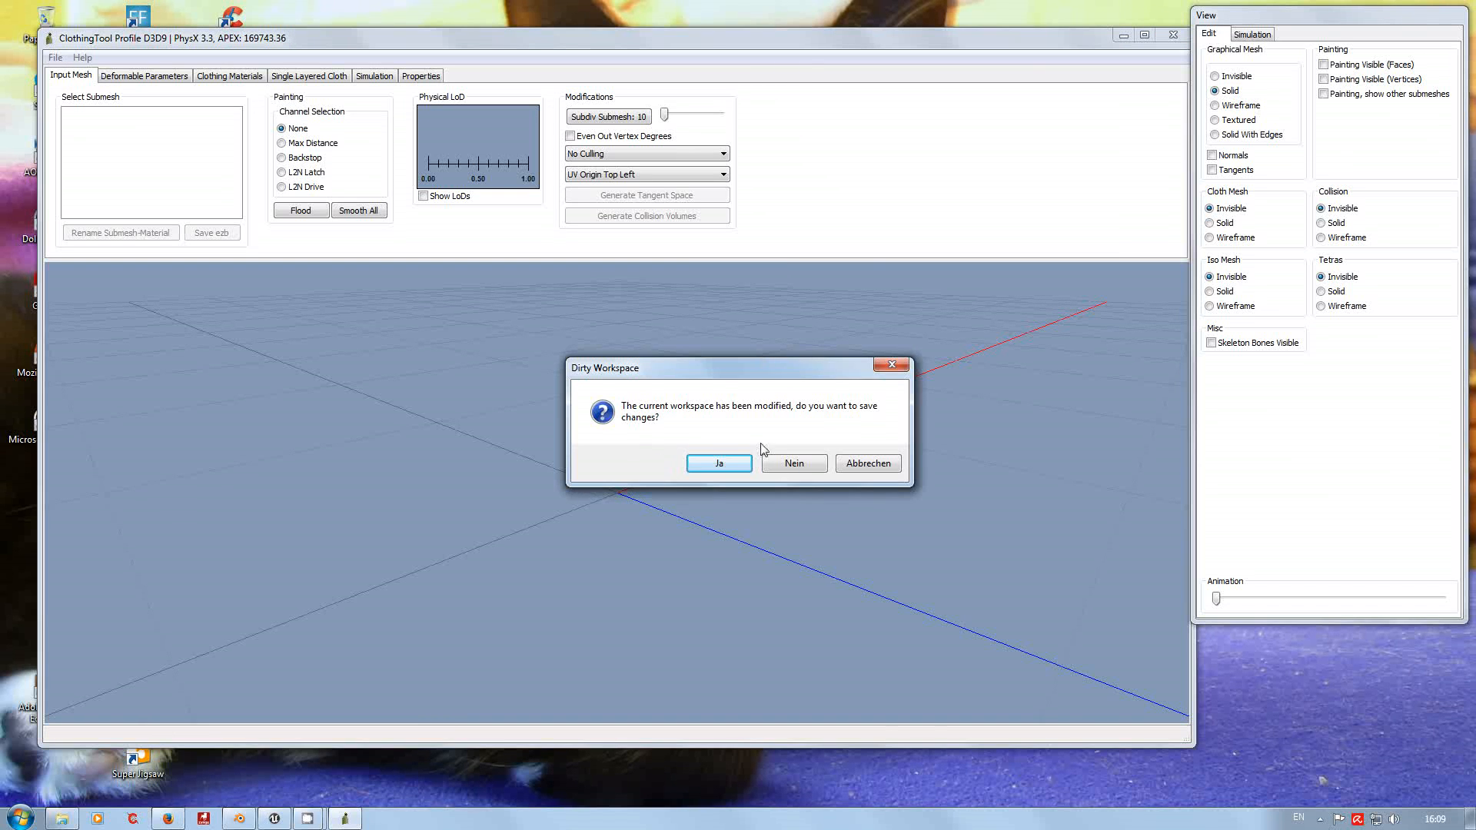
click(797, 463)
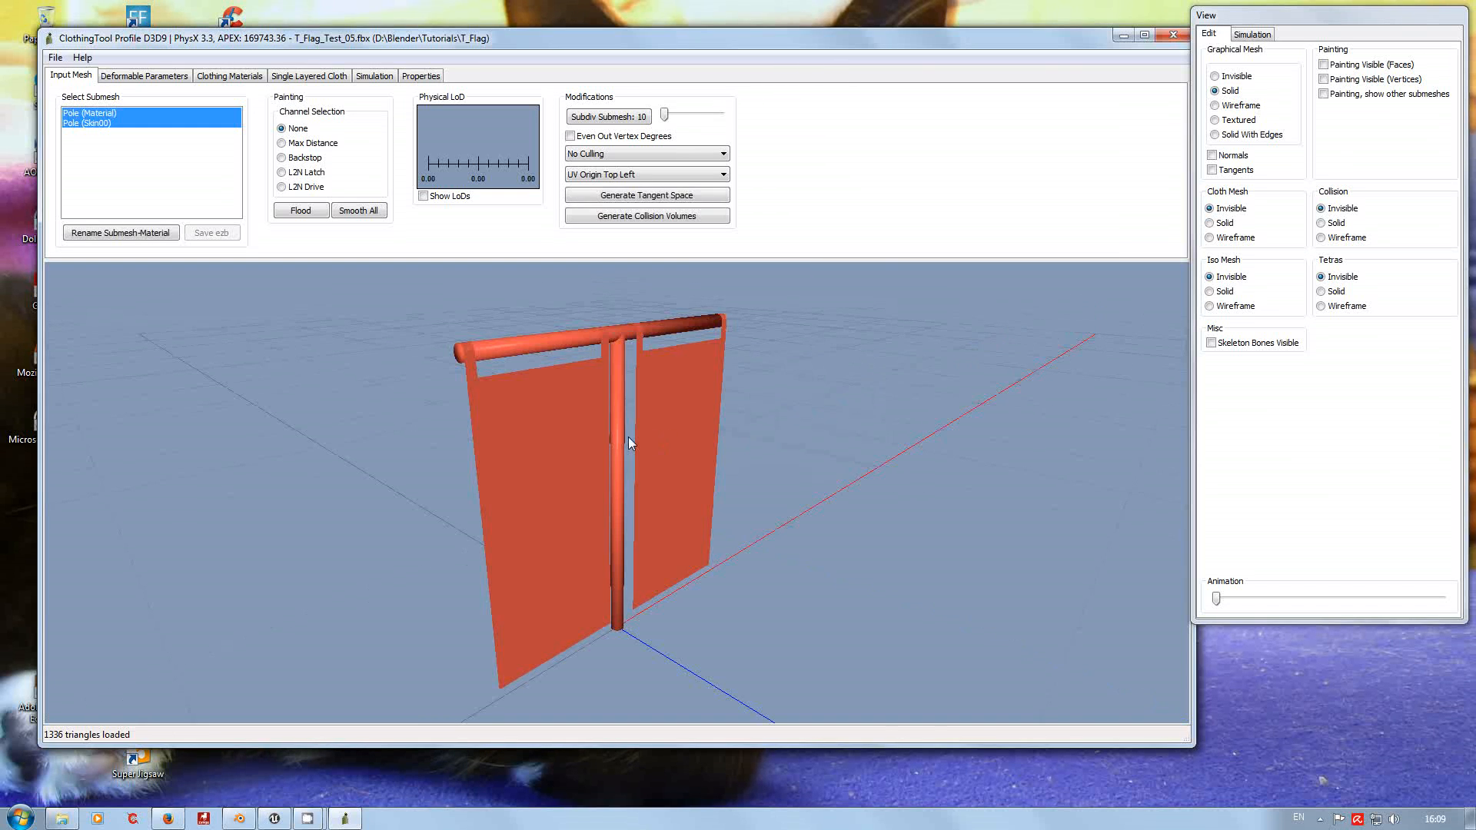
Make Pole (Material) the only selected submesh and generate the tangent space.
click(90, 124)
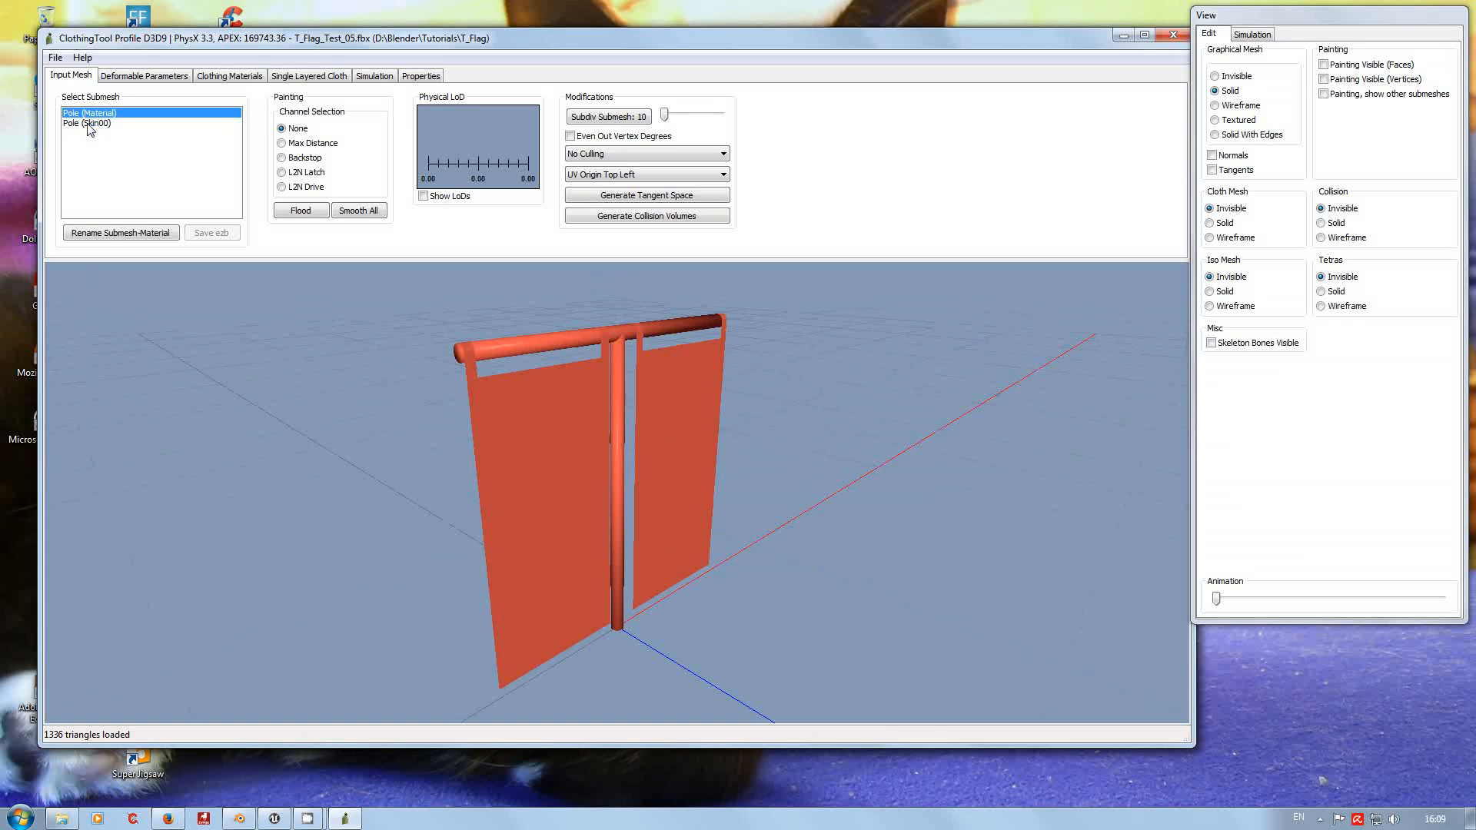
click(90, 115)
click(93, 124)
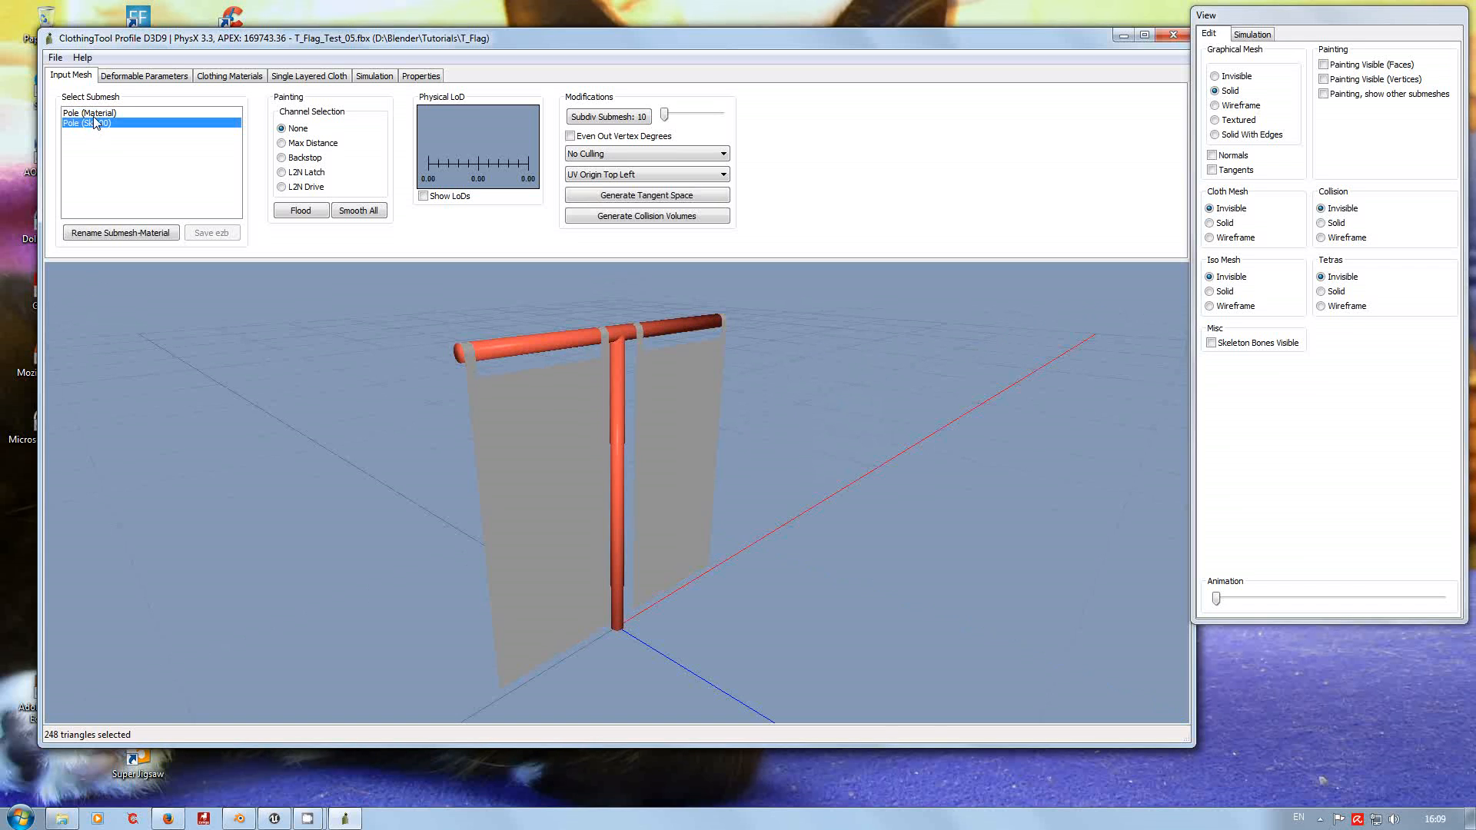
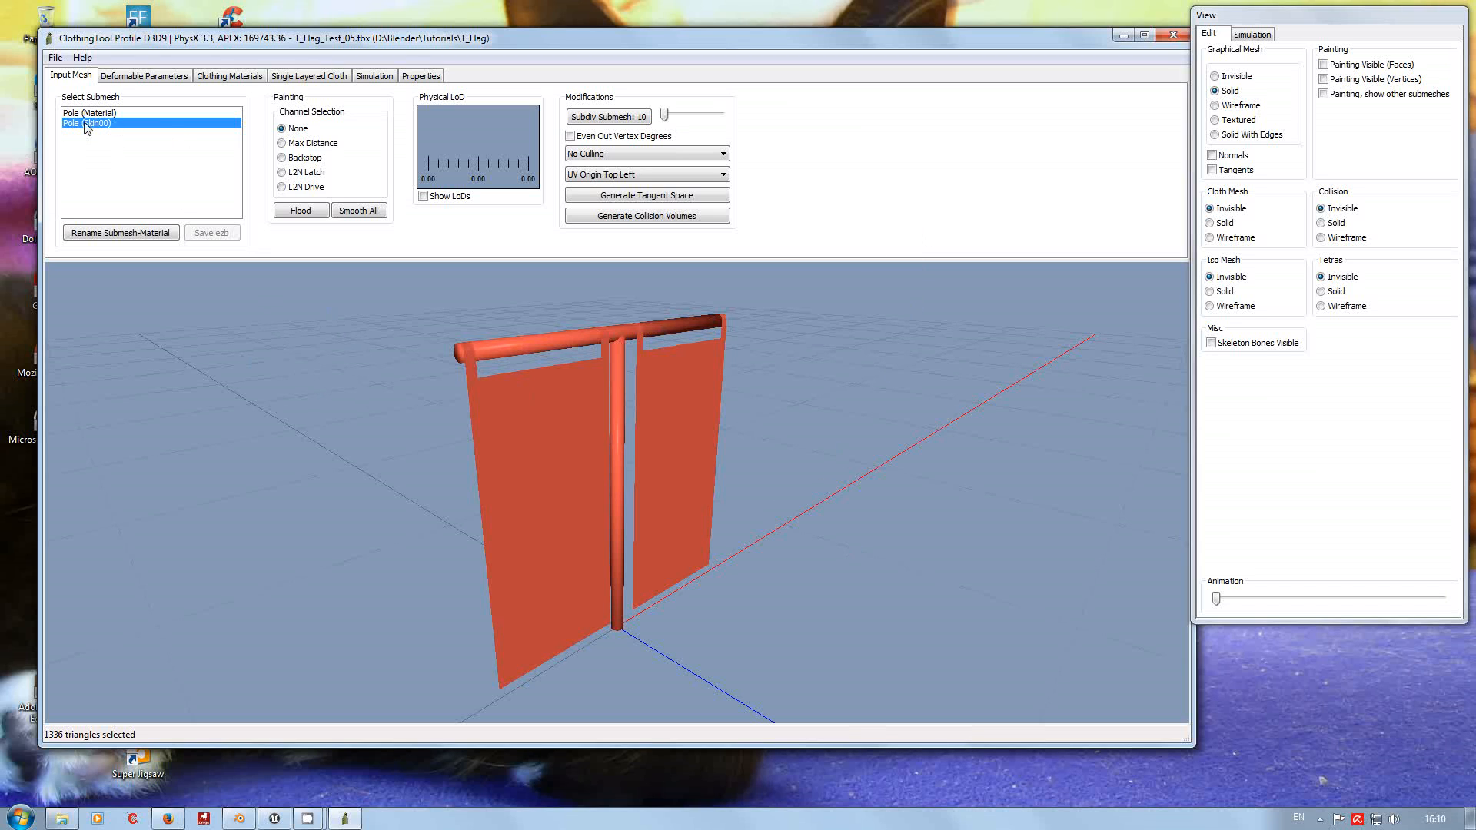
click(123, 114)
click(120, 120)
click(100, 114)
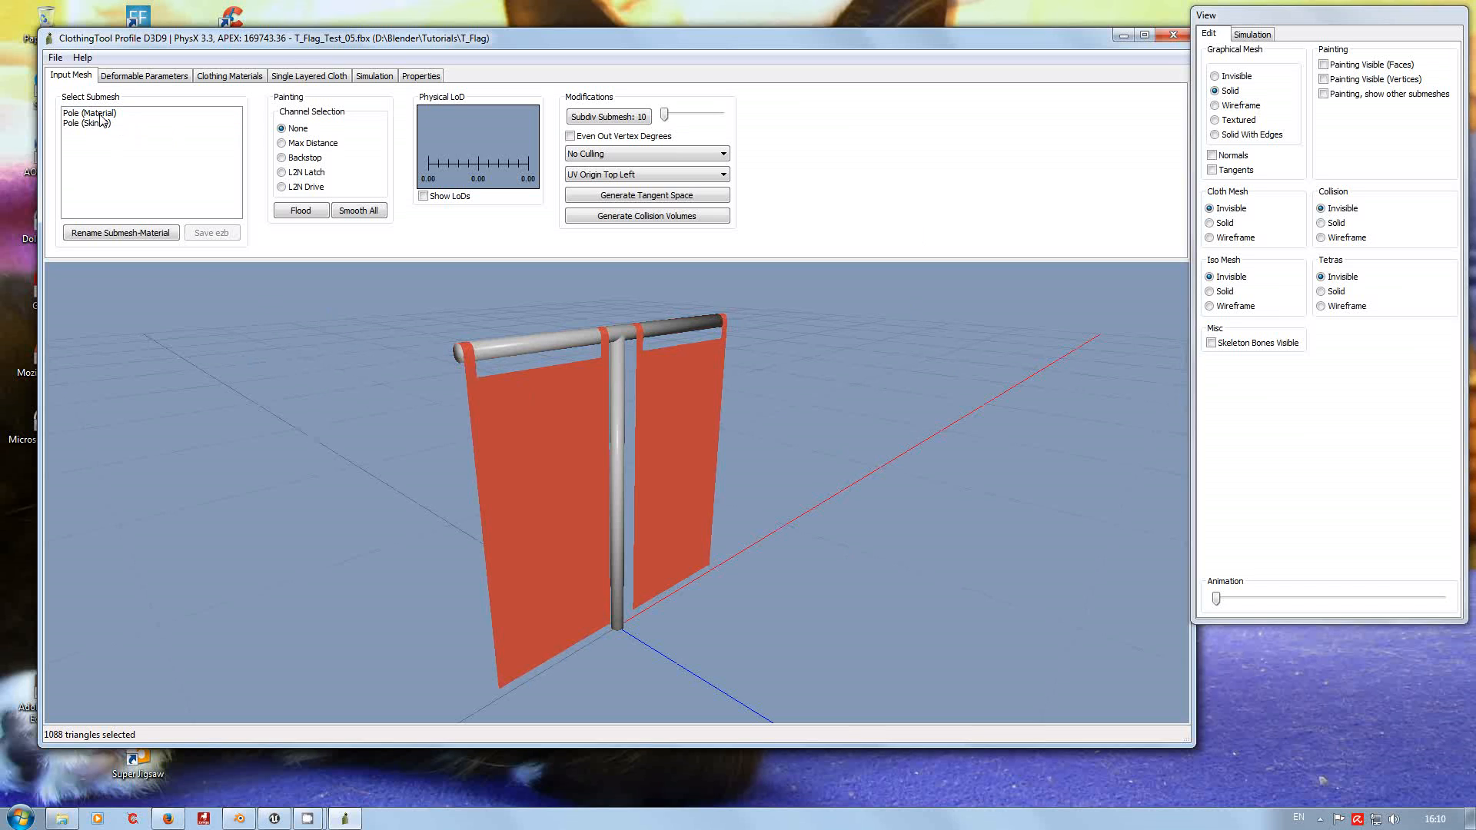
click(100, 115)
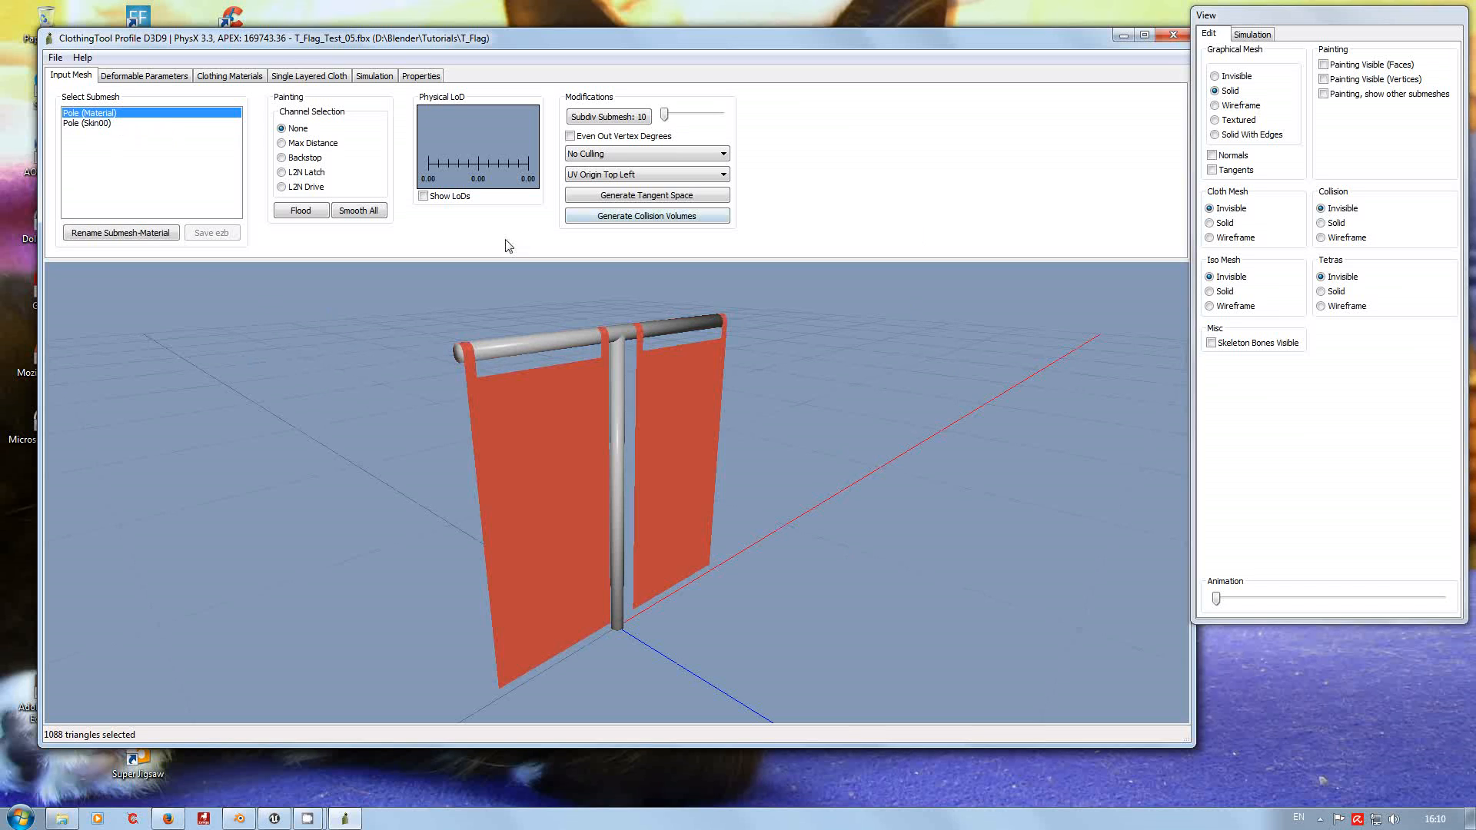
click(629, 198)
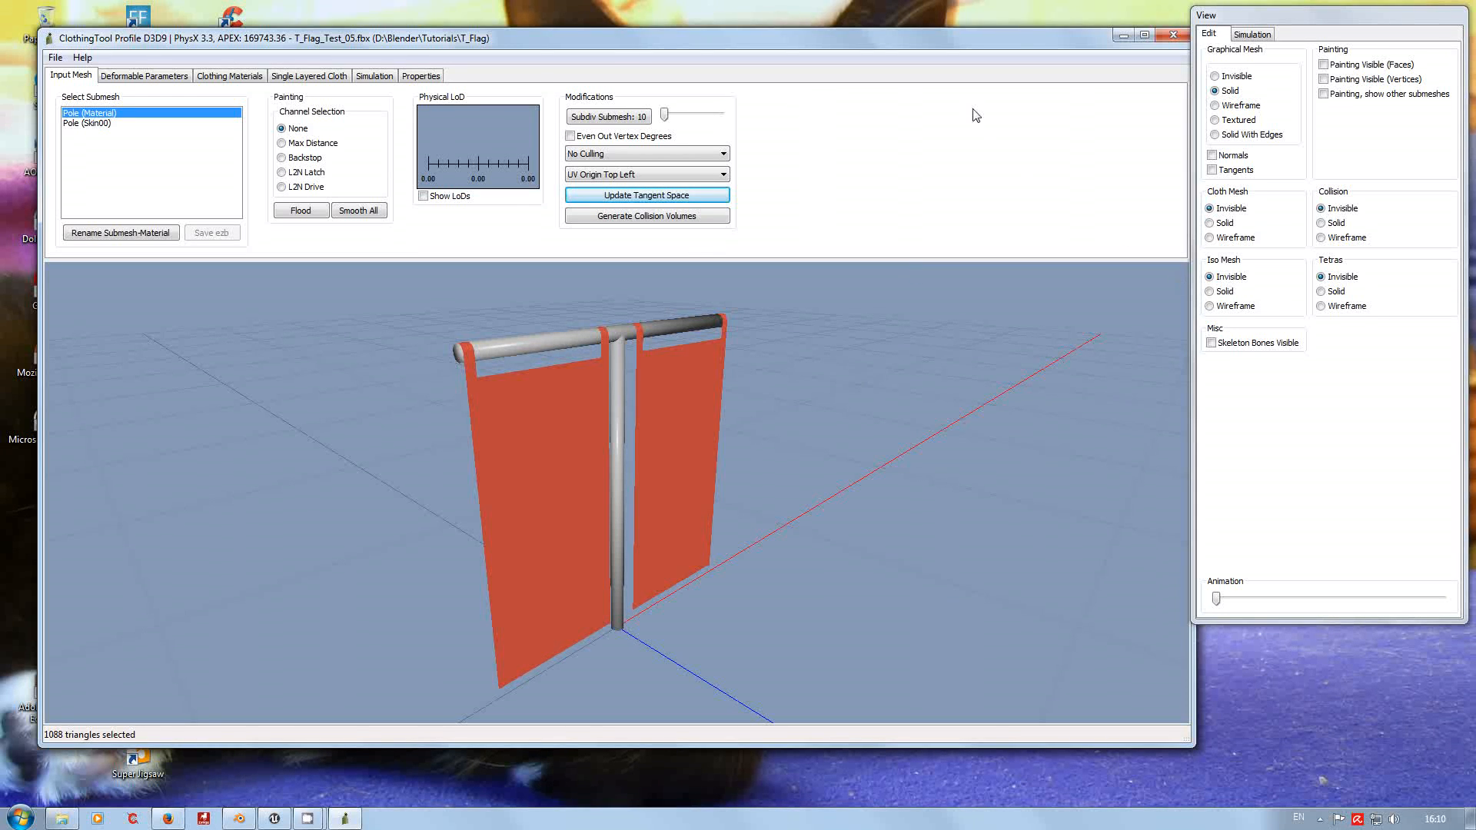
Open collision volume generation, select both Pole submeshes of the input mesh, and build the collision.
click(652, 218)
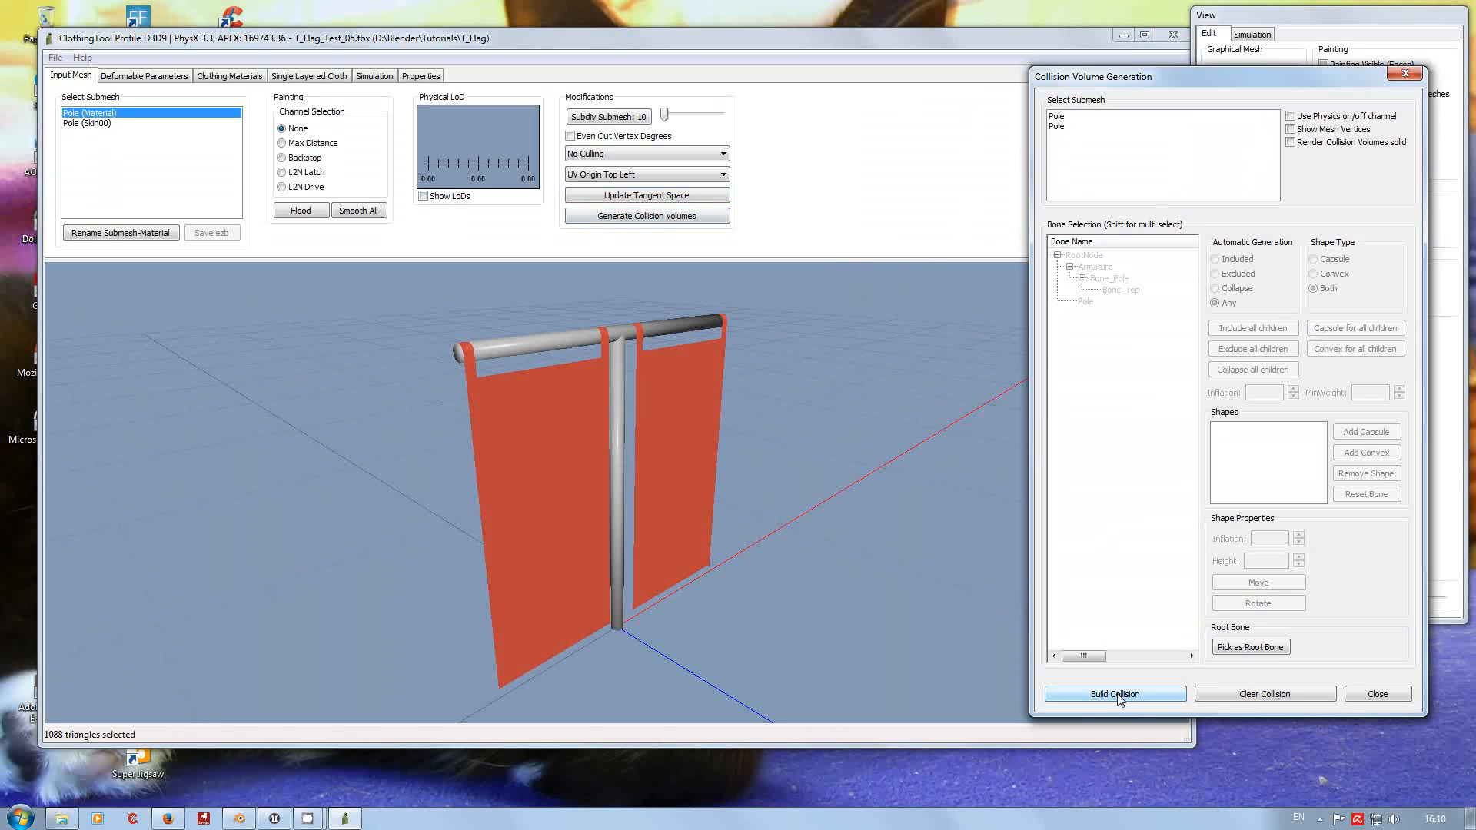
shift+click(110, 124)
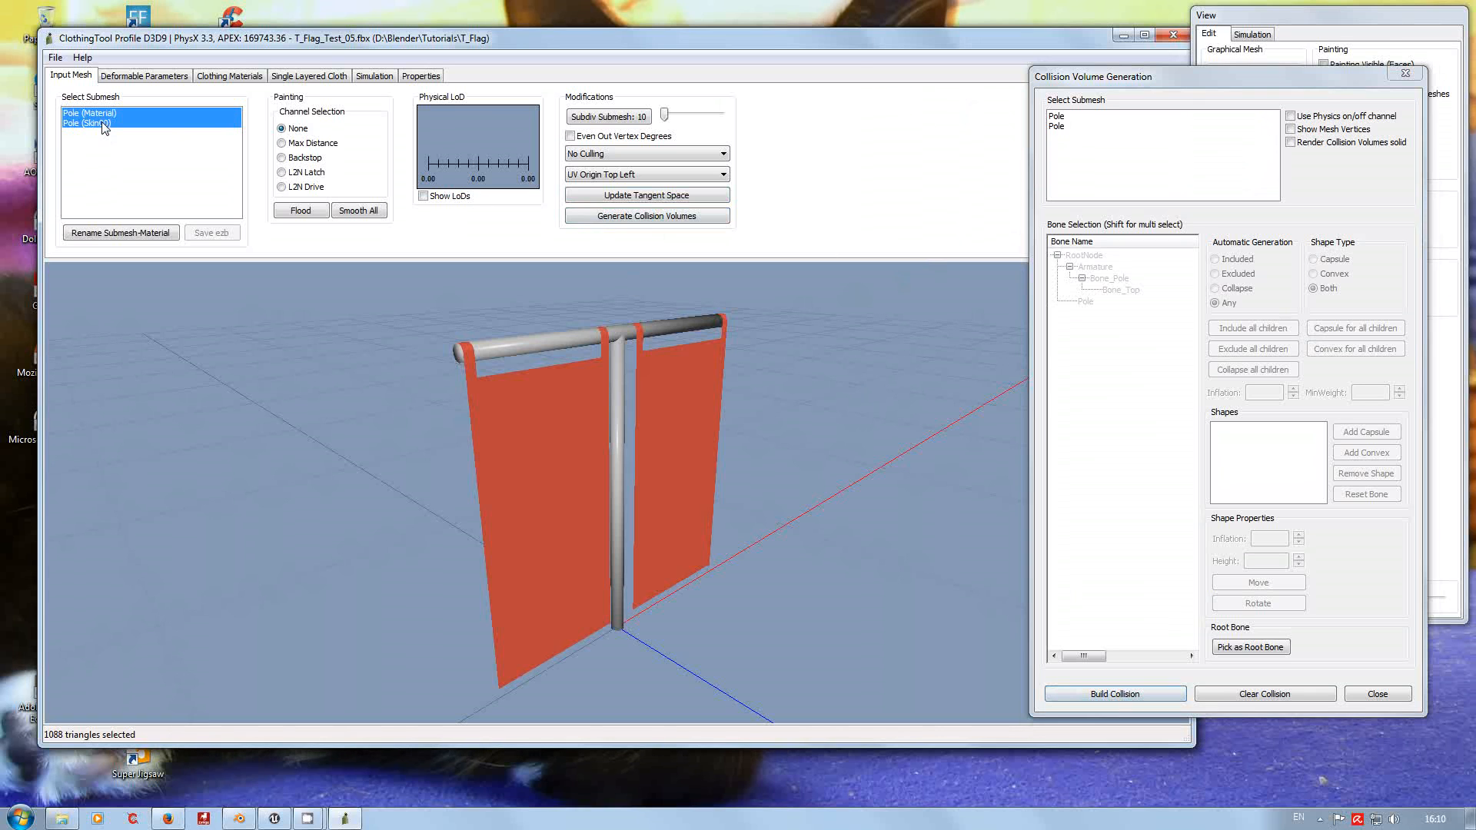
click(1101, 694)
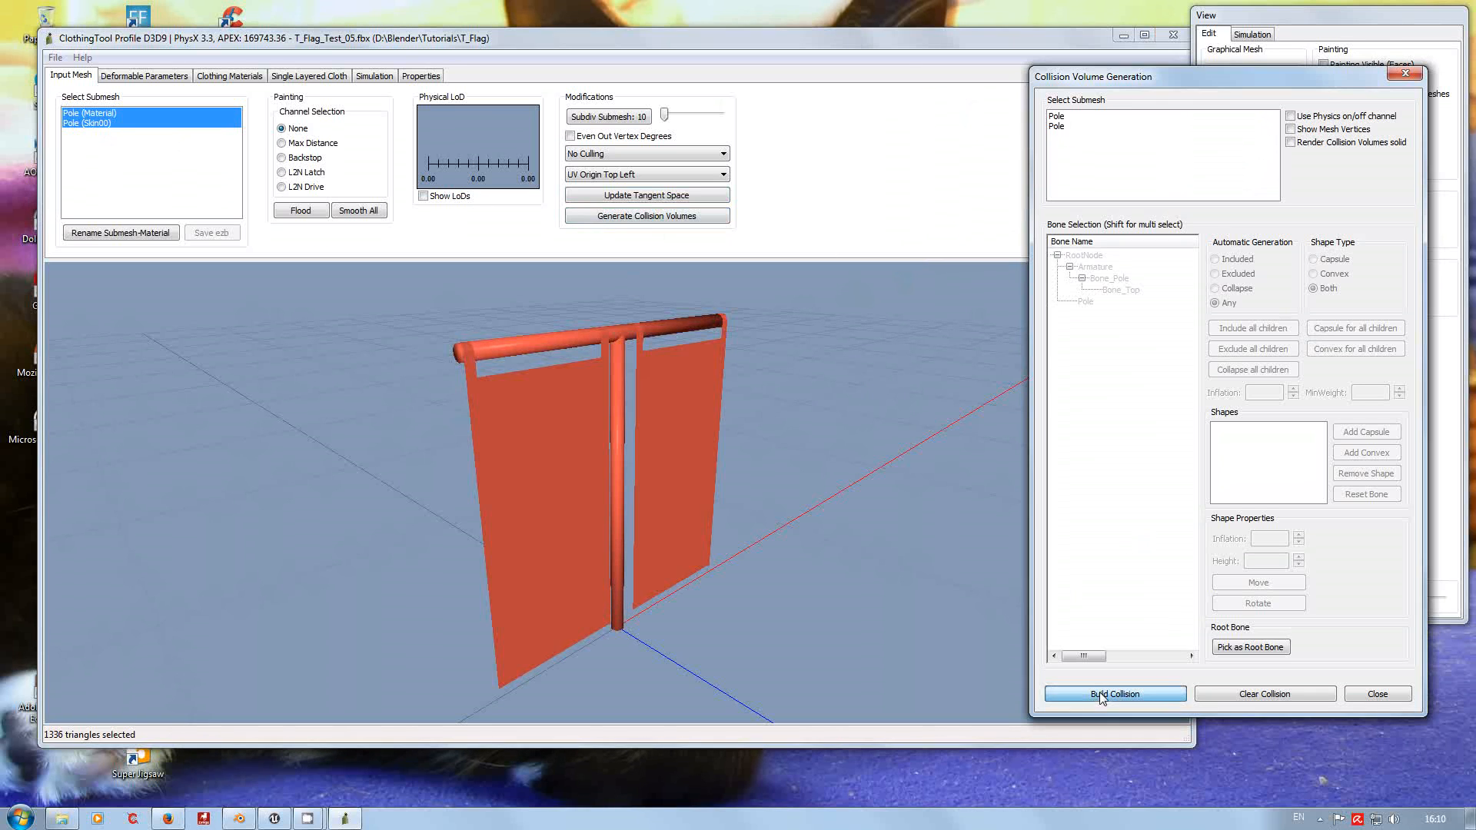
Restrict the collision volume generation to the first Pole submesh, the flag cloth.
click(1068, 127)
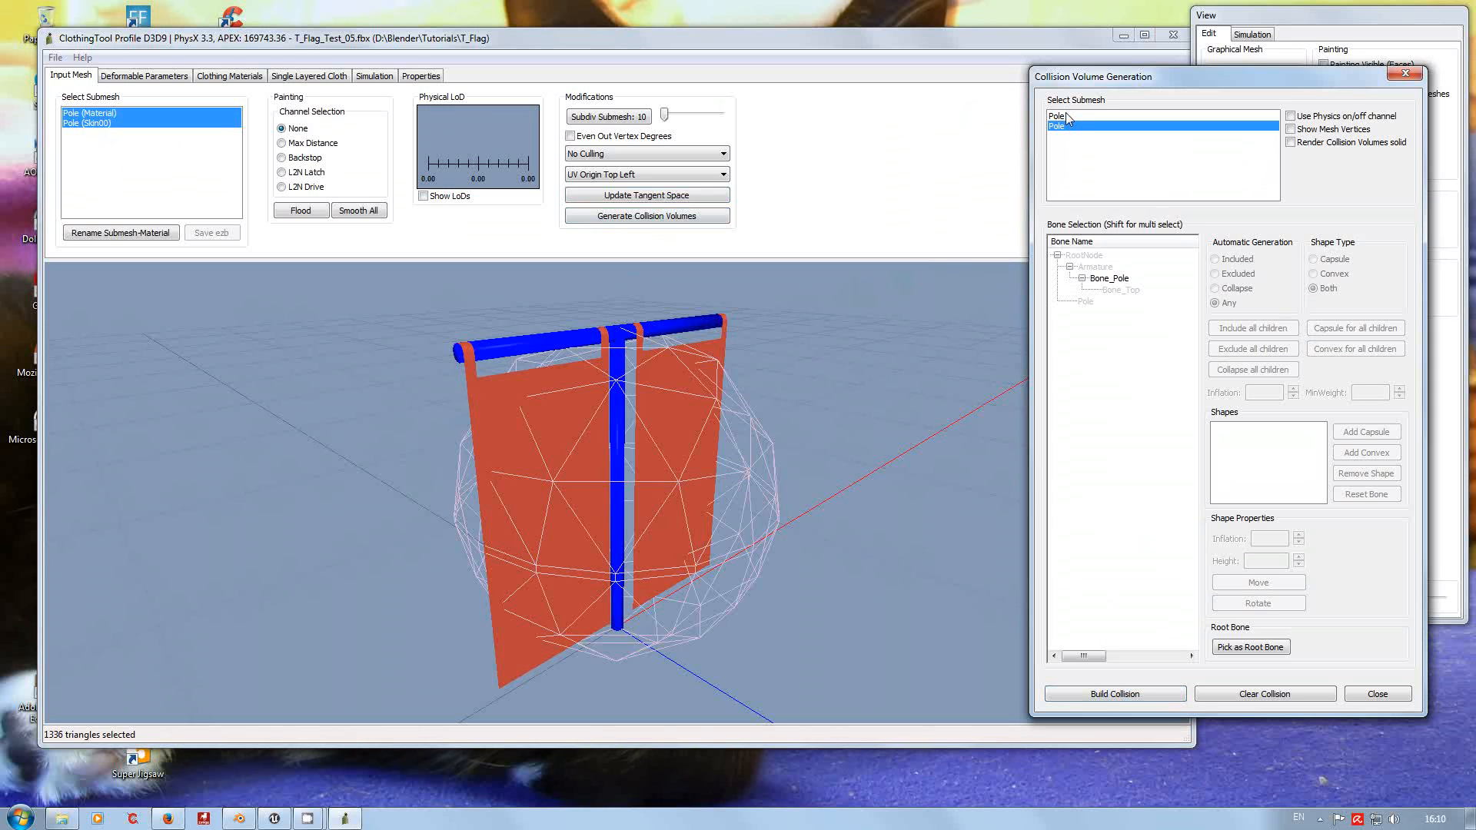
click(1065, 115)
click(1066, 115)
click(1065, 115)
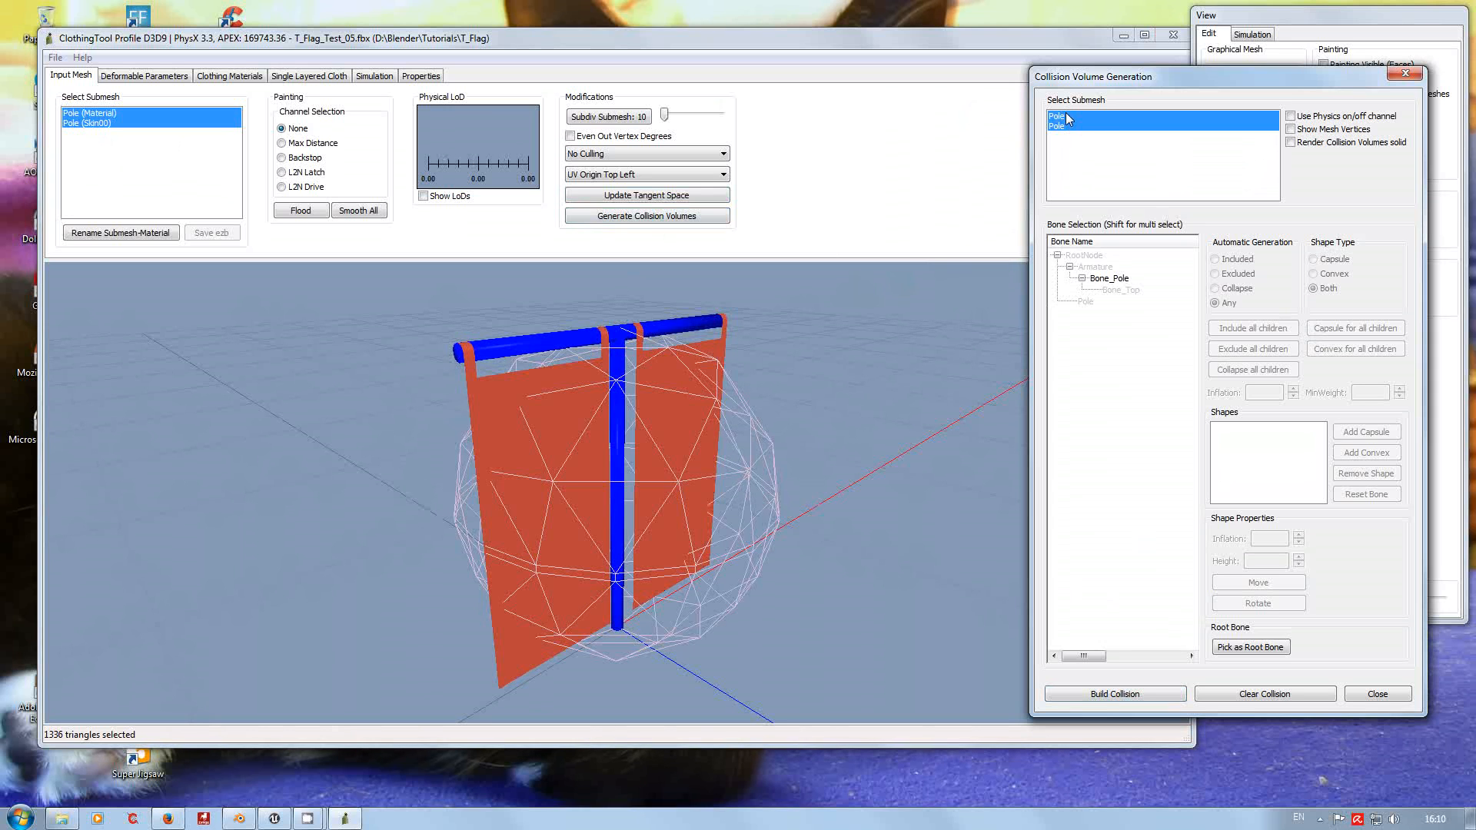
click(1066, 115)
click(1069, 127)
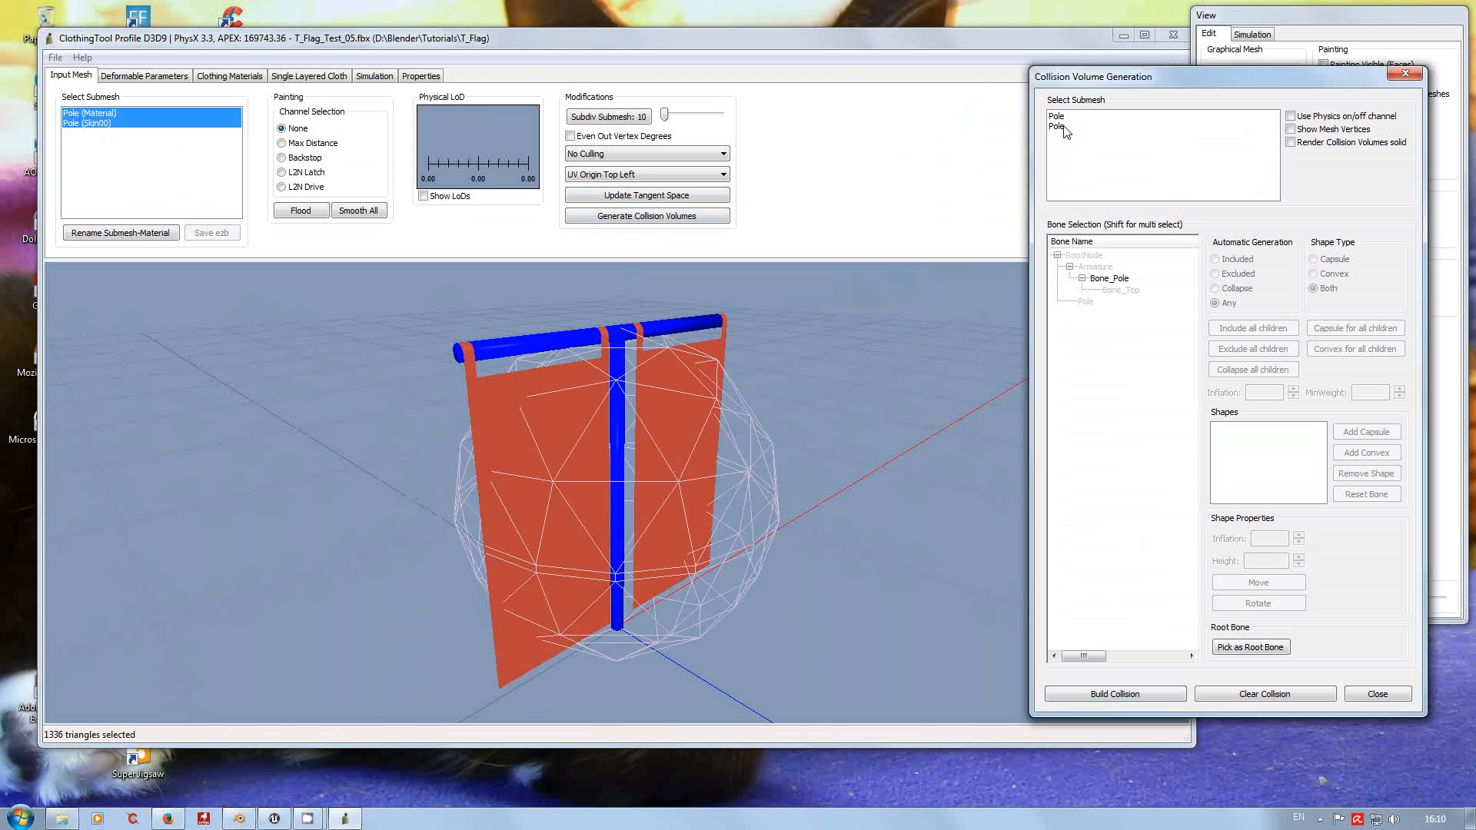
click(1065, 127)
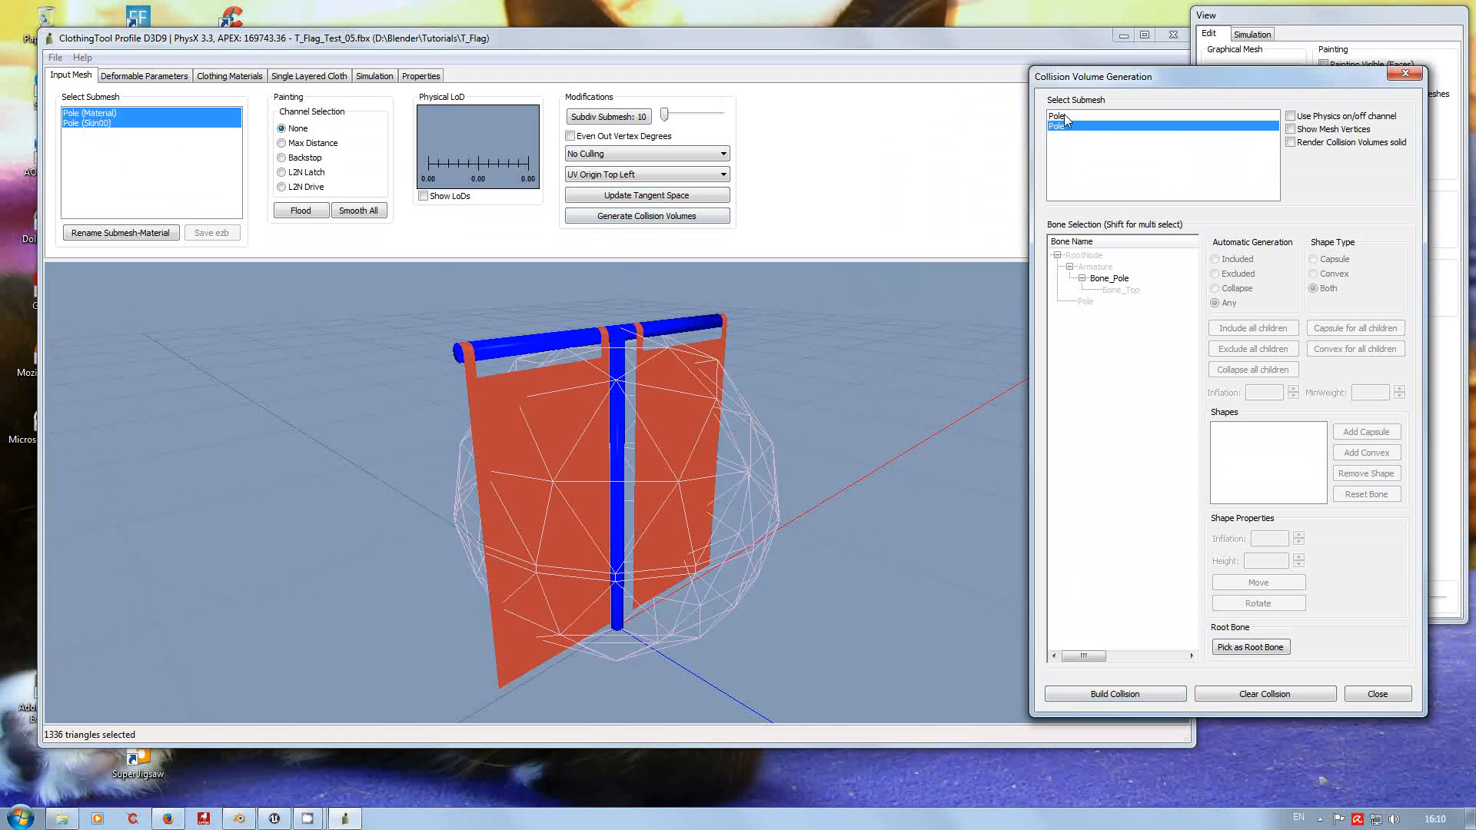
click(1064, 115)
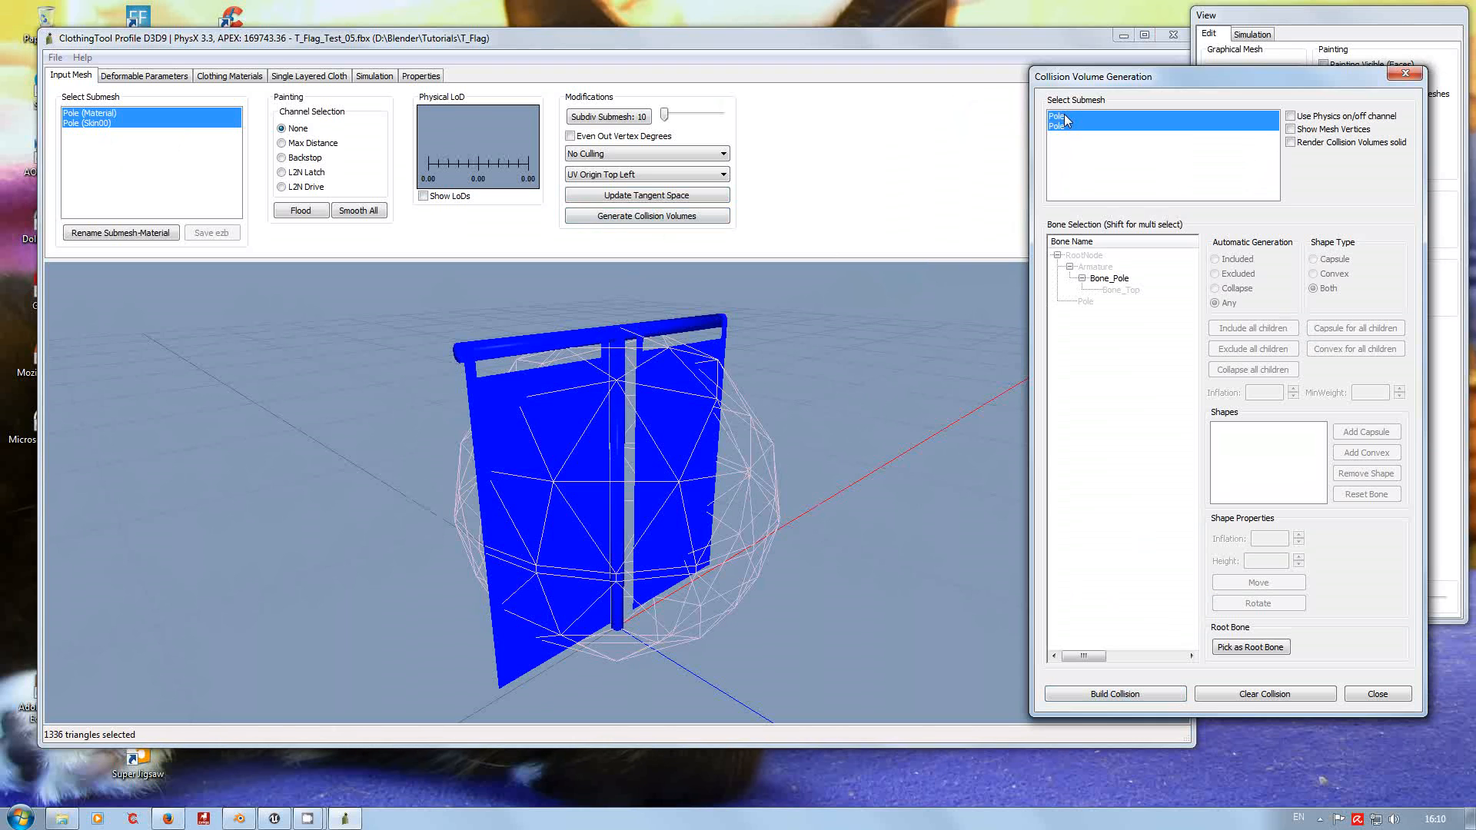
click(1063, 114)
click(1058, 124)
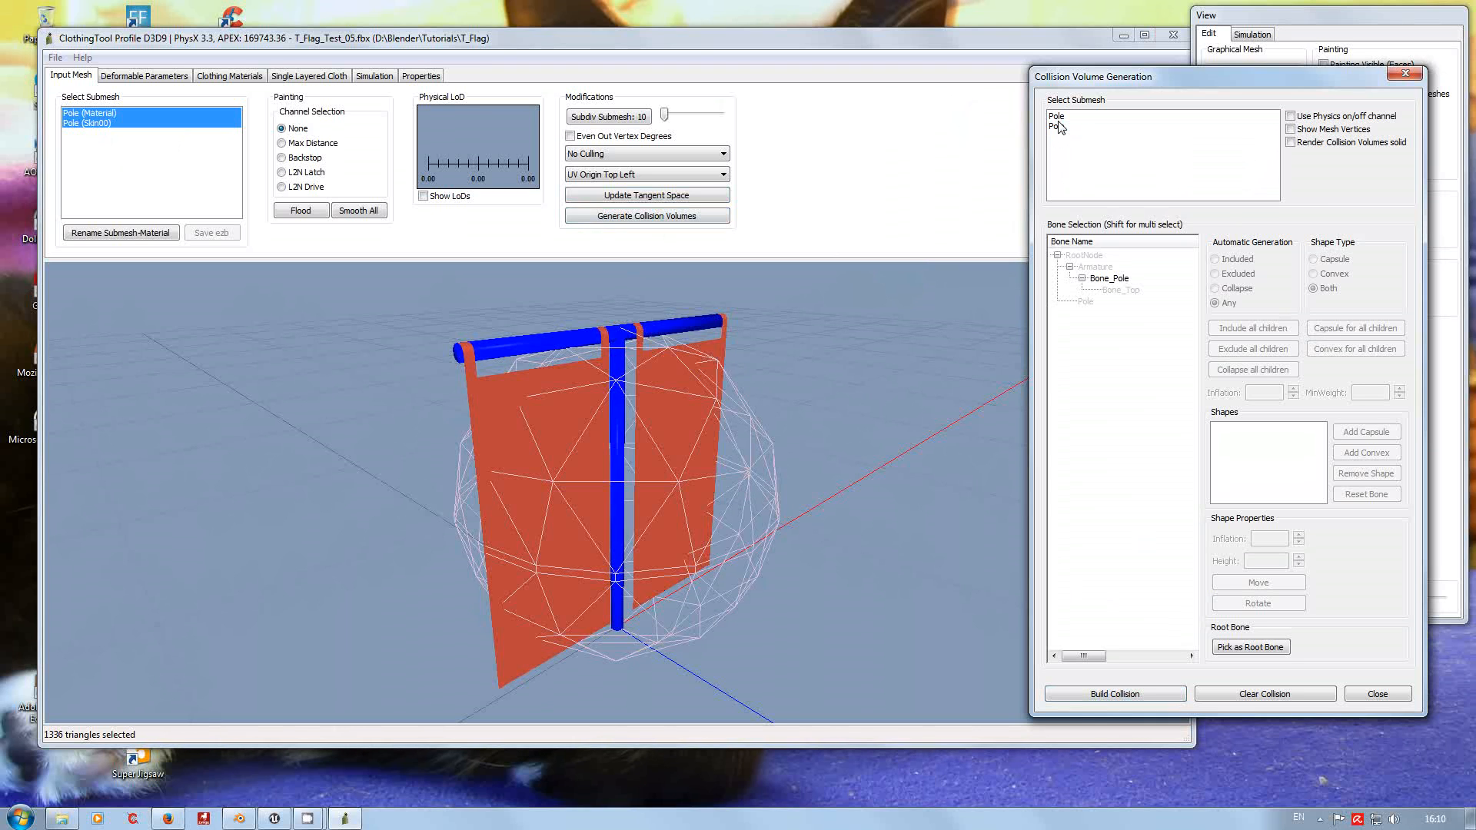
click(1058, 116)
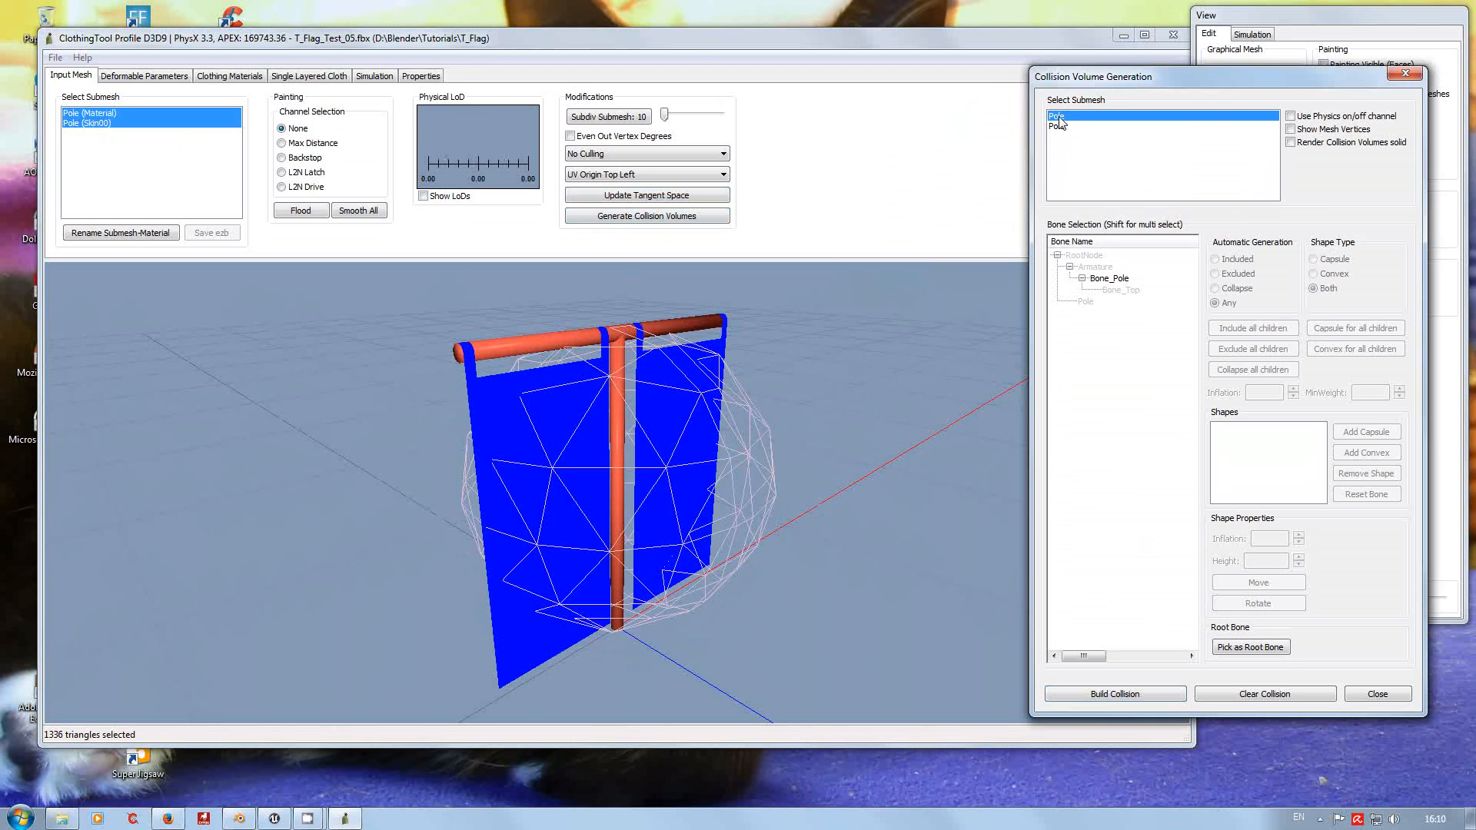
Pick Bone_Pole as the root bone and select its capsule shape.
click(1112, 279)
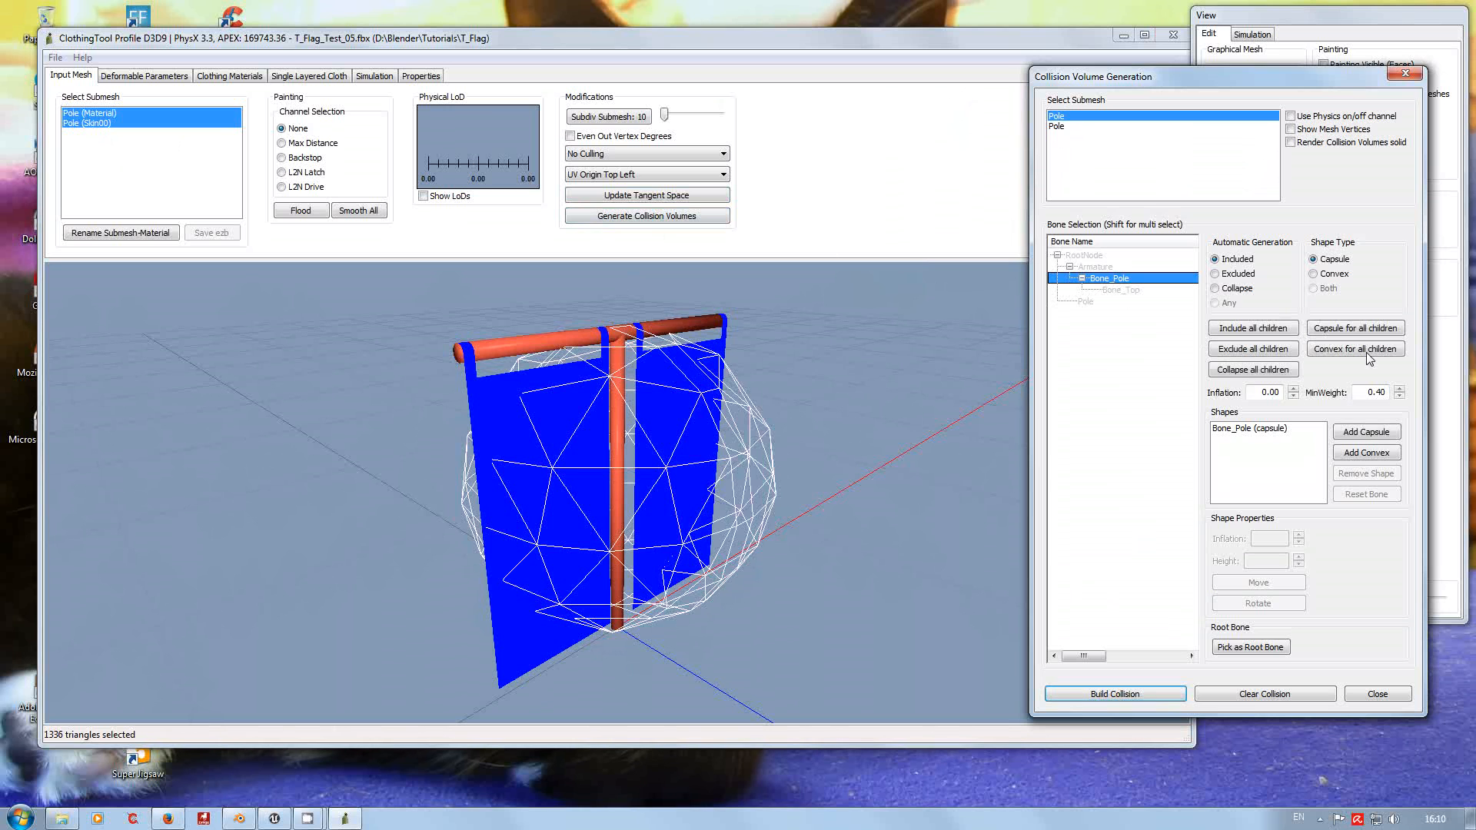
click(1253, 648)
click(1244, 430)
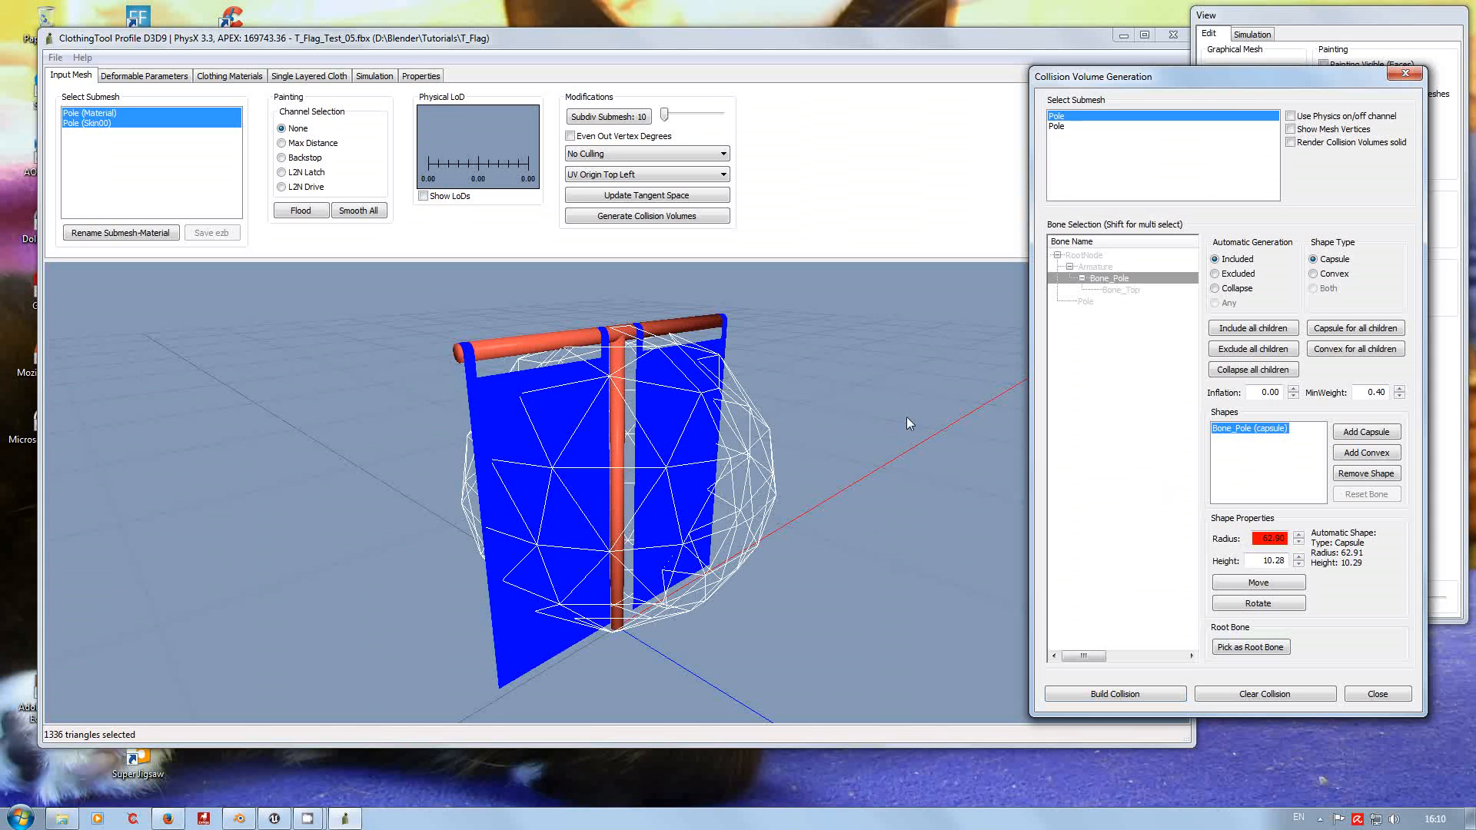
Set the height of the Bone_Pole capsule to 130.
click(1286, 539)
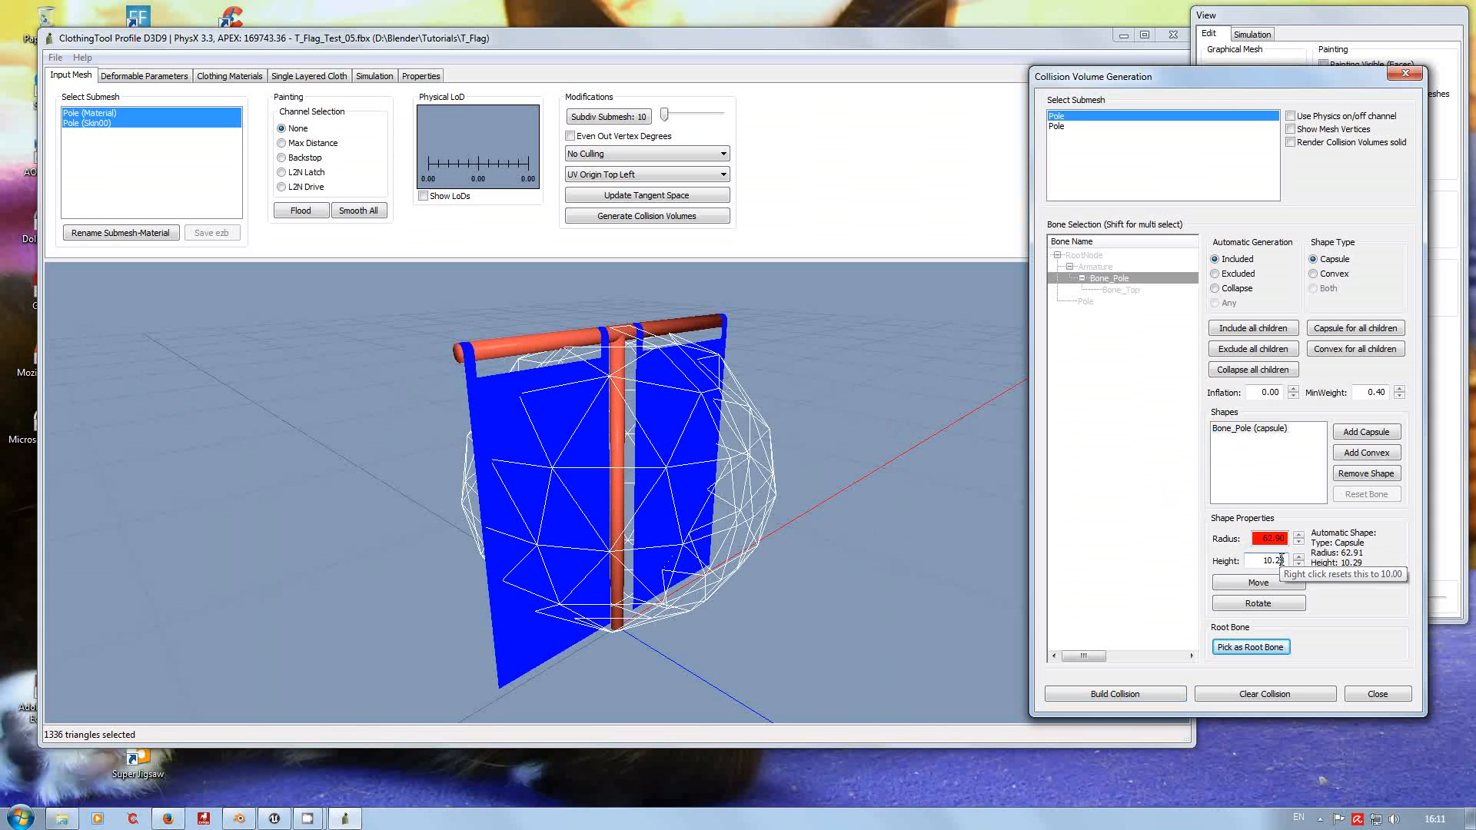
double_click(1281, 560)
text(130)
key(Tab)
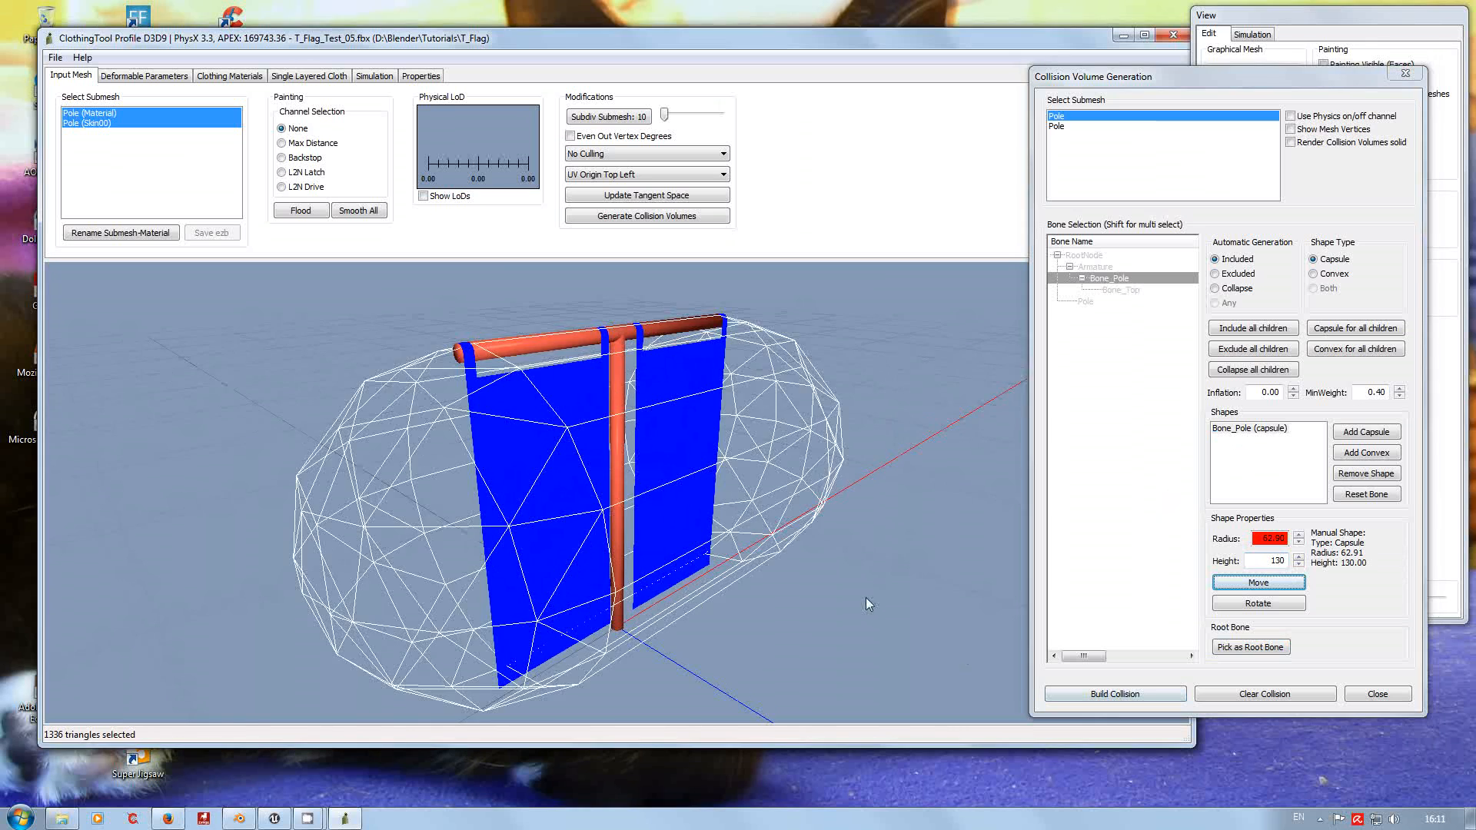
Set the Bone_Pole capsule's radius to 4 and nudge its height down to 129.98.
drag(865, 598, 766, 663)
click(1270, 538)
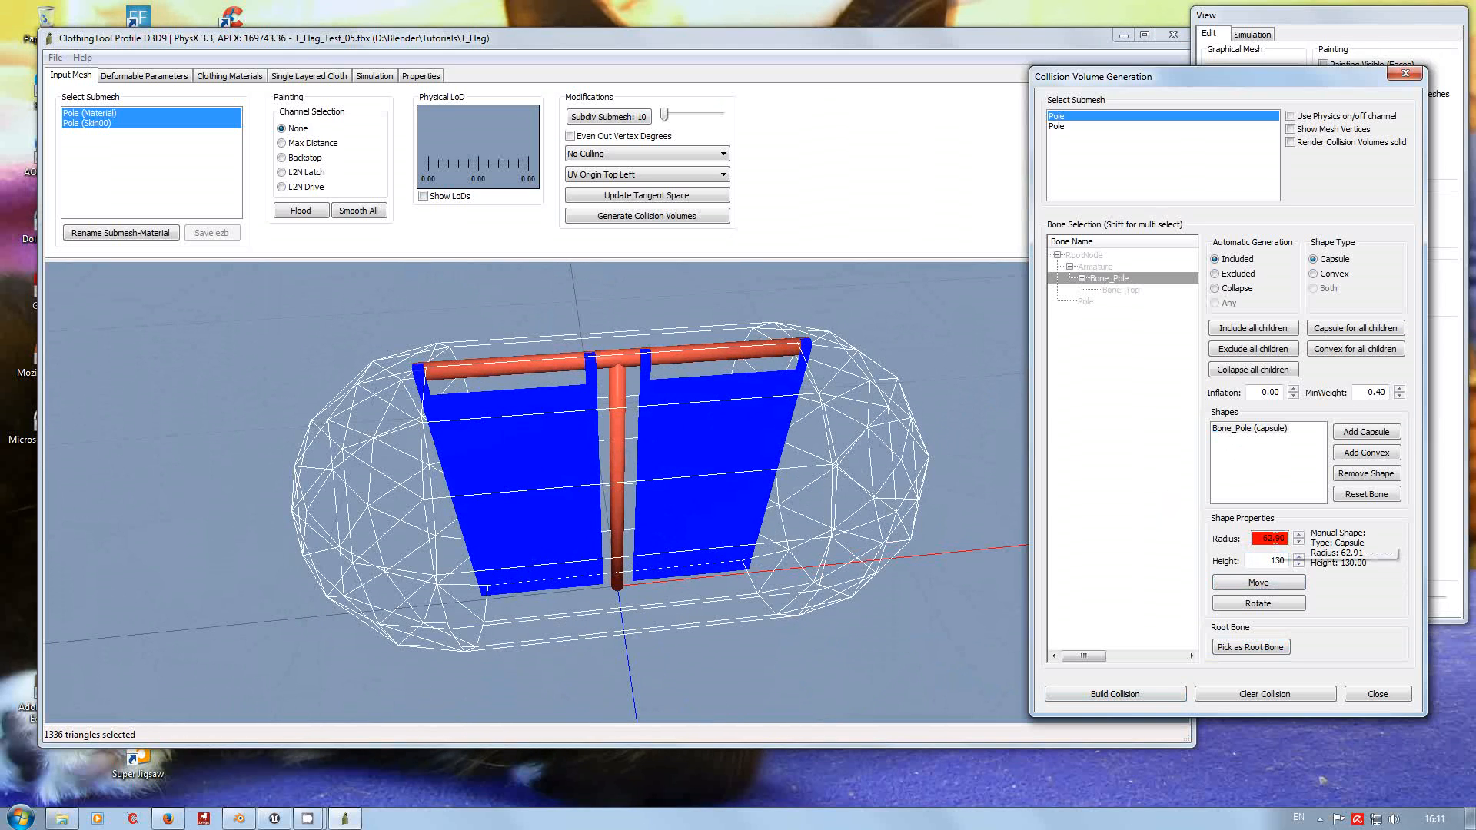
double_click(1270, 538)
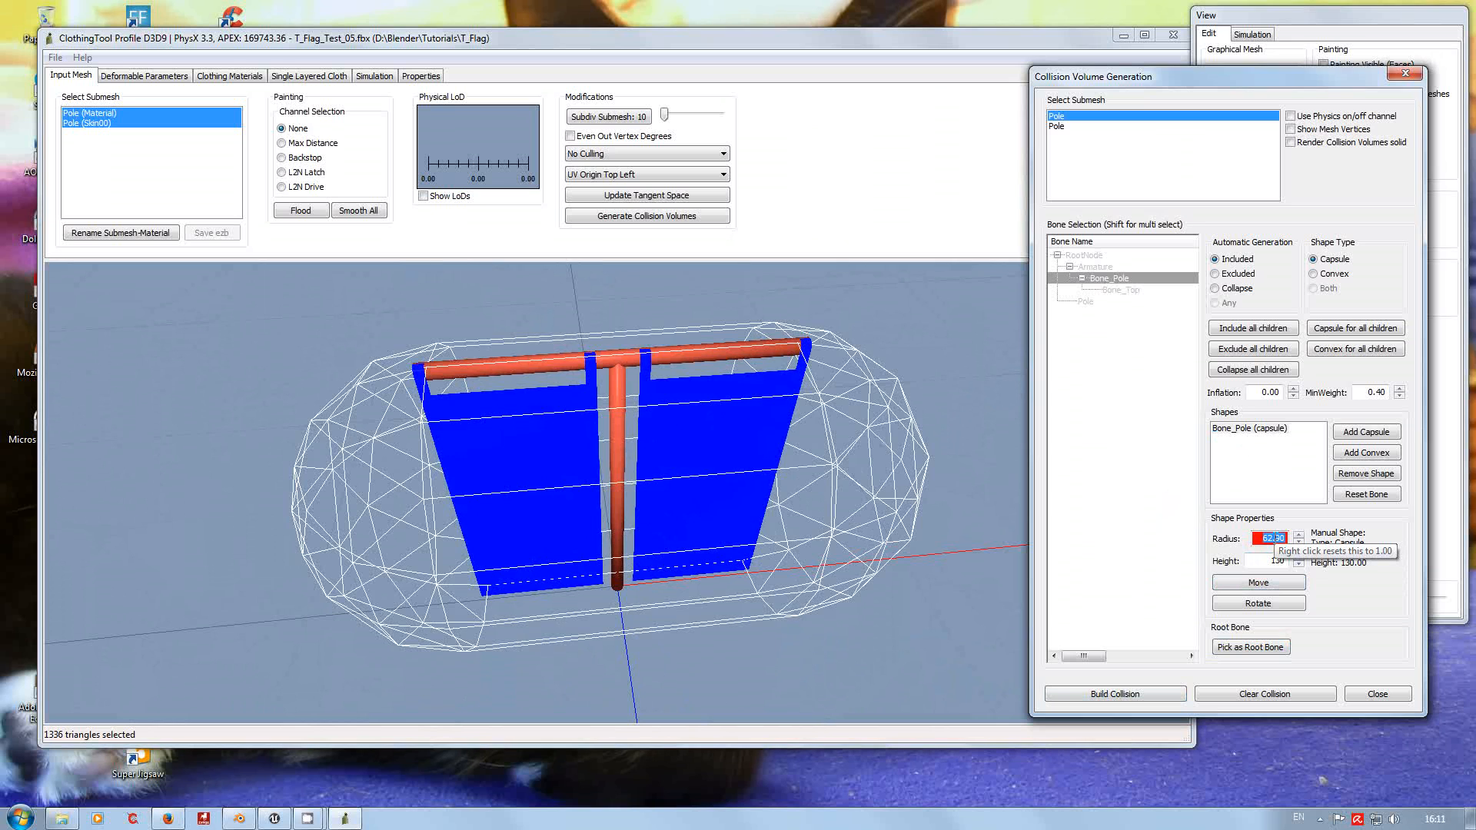
text(4)
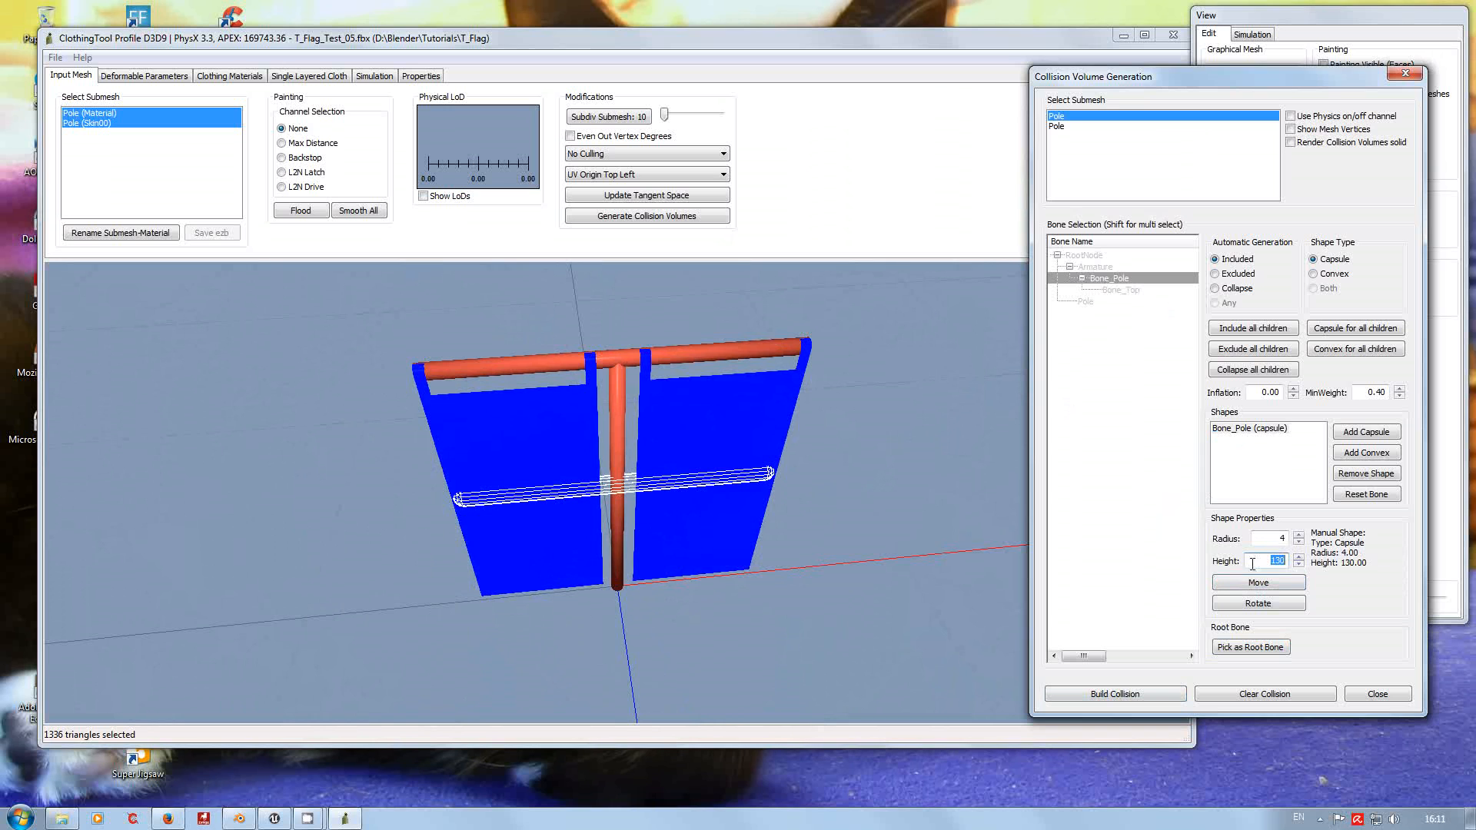
scroll(648, 574, down, 2)
click(648, 574)
scroll(671, 534, down, 3)
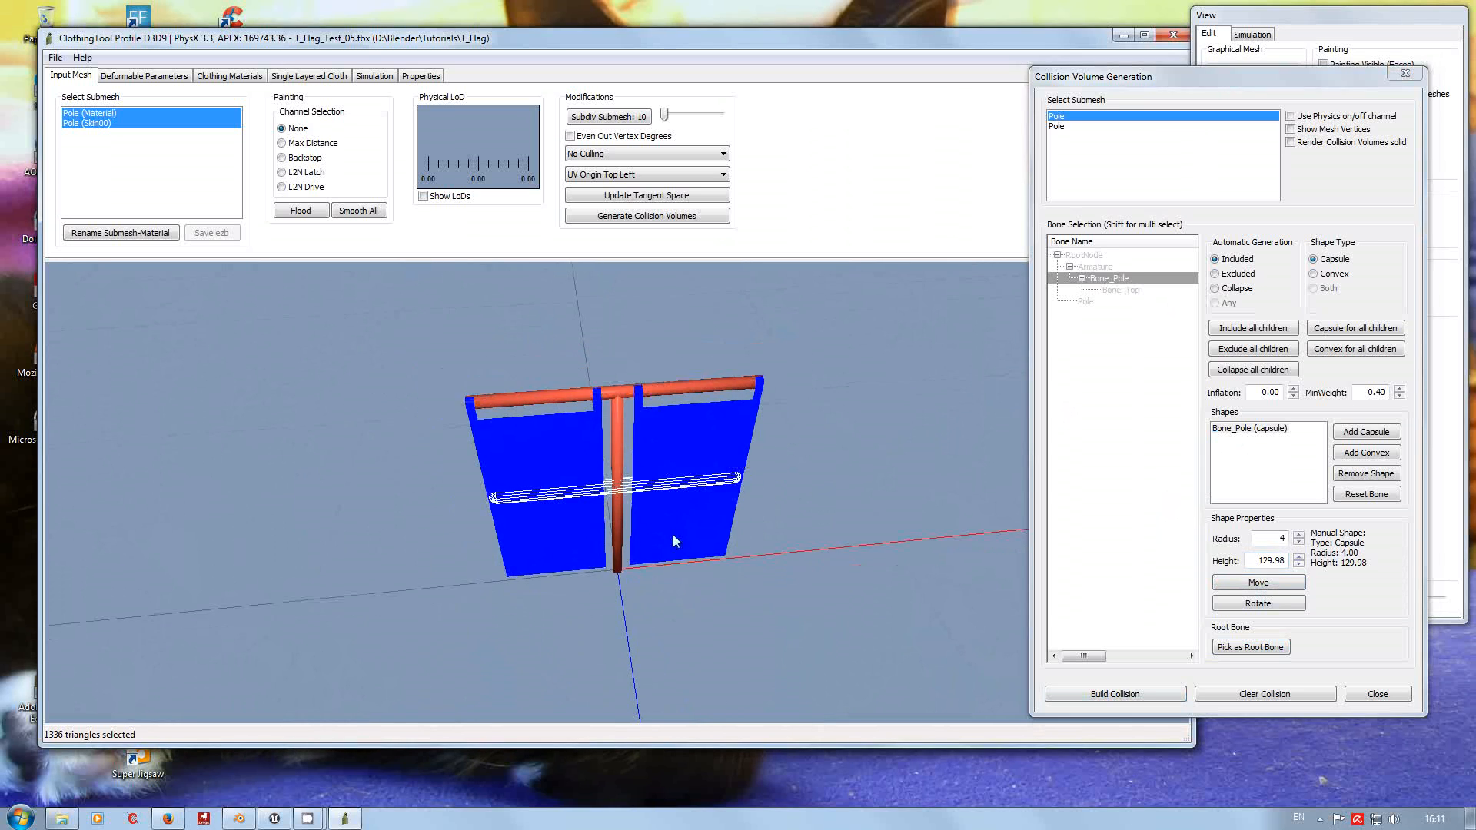
scroll(661, 613, up, 6)
drag(661, 613, 670, 504)
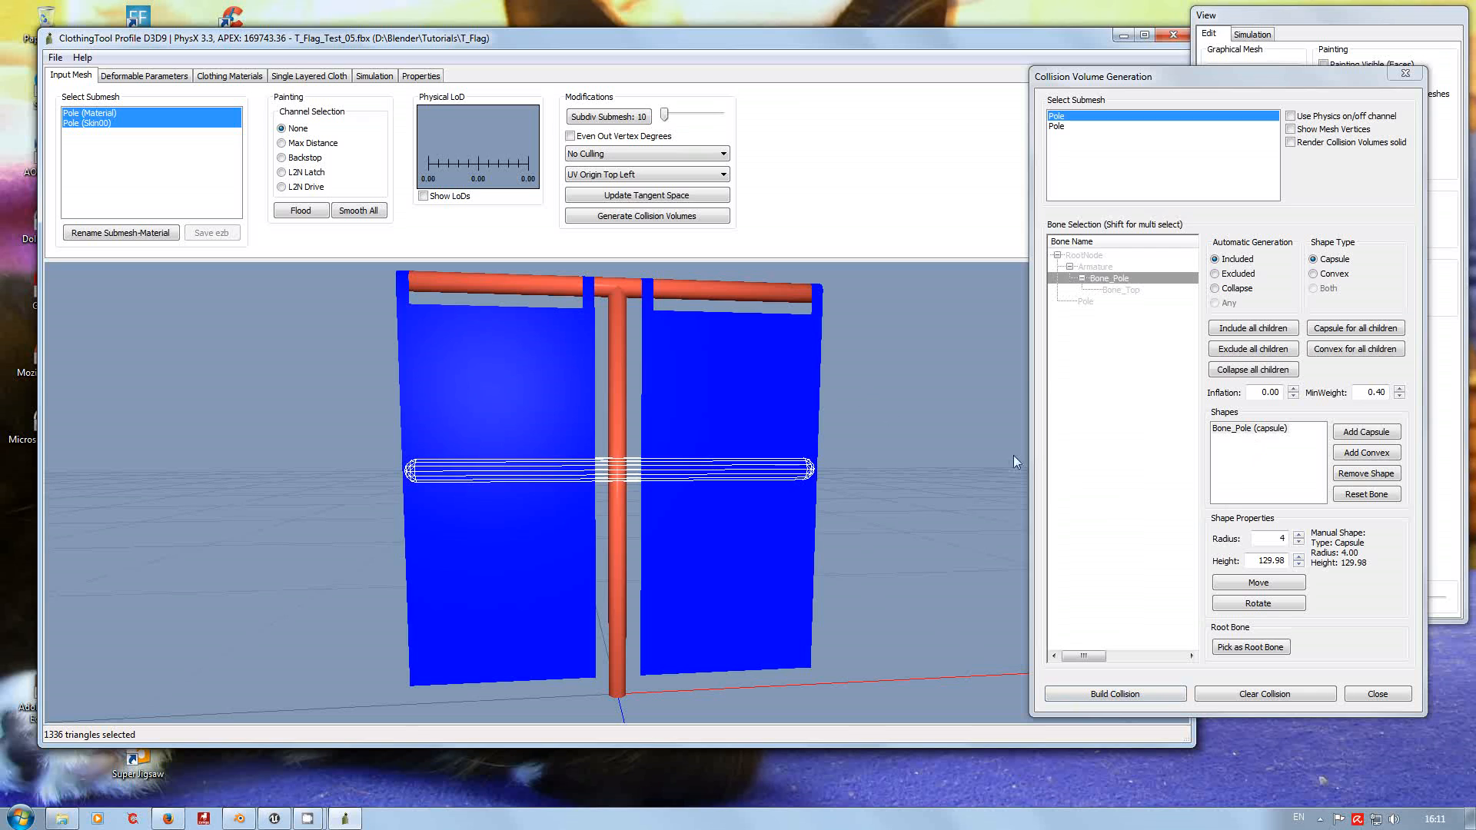
Add a second collision capsule to Bone_Pole for the flag's crossbar.
click(1270, 428)
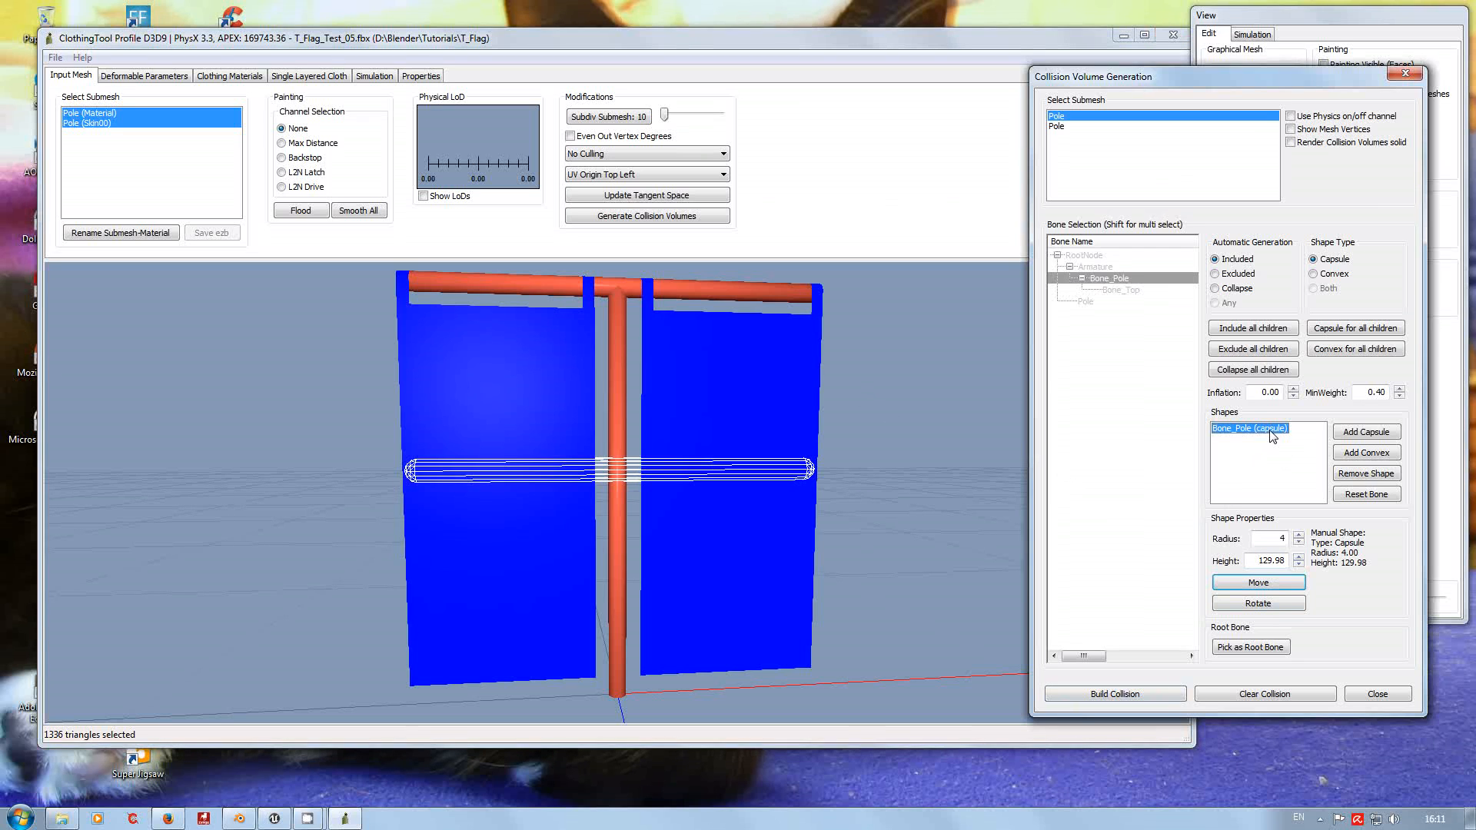
click(1367, 435)
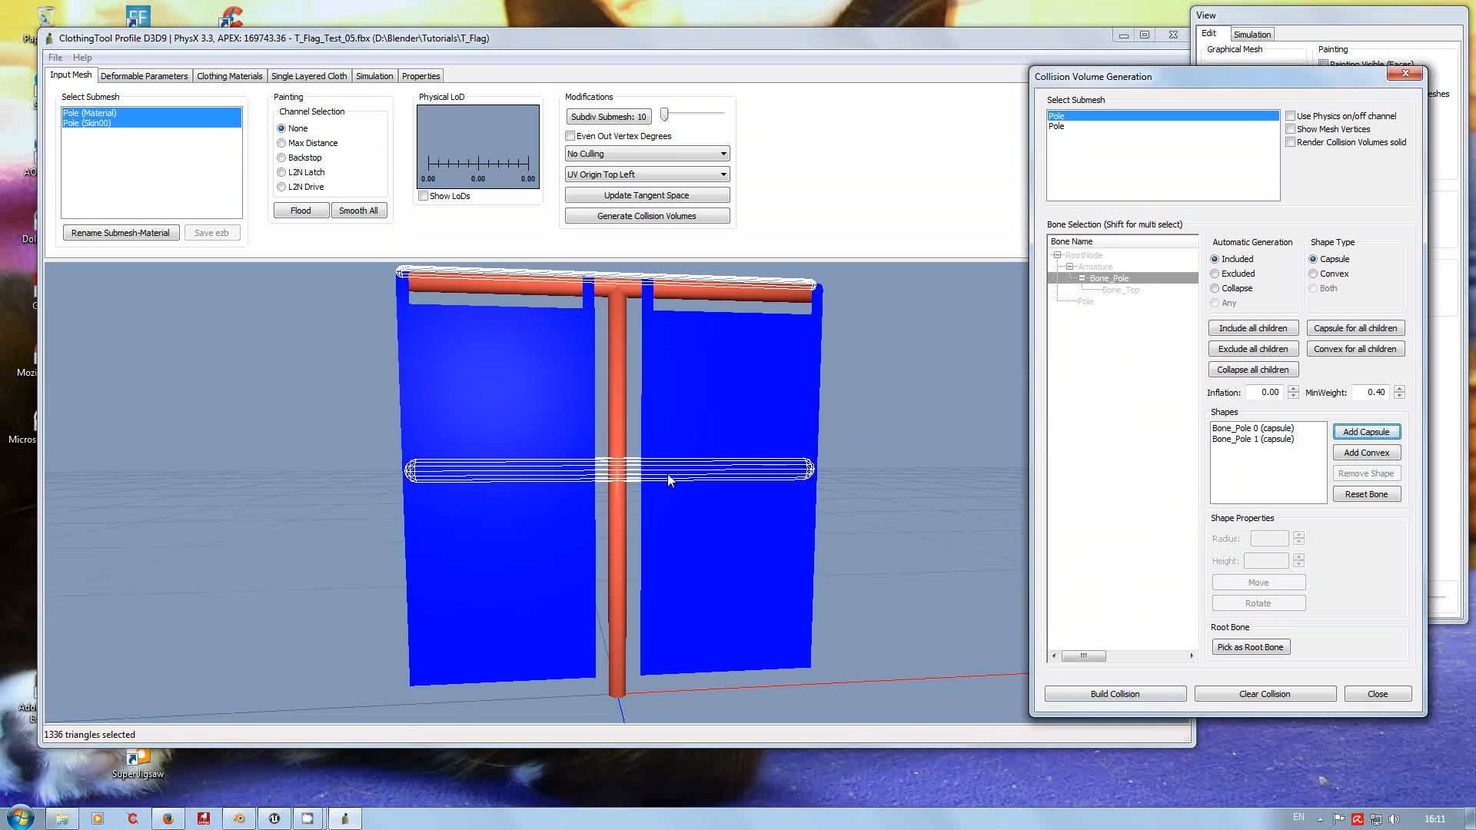
click(1246, 440)
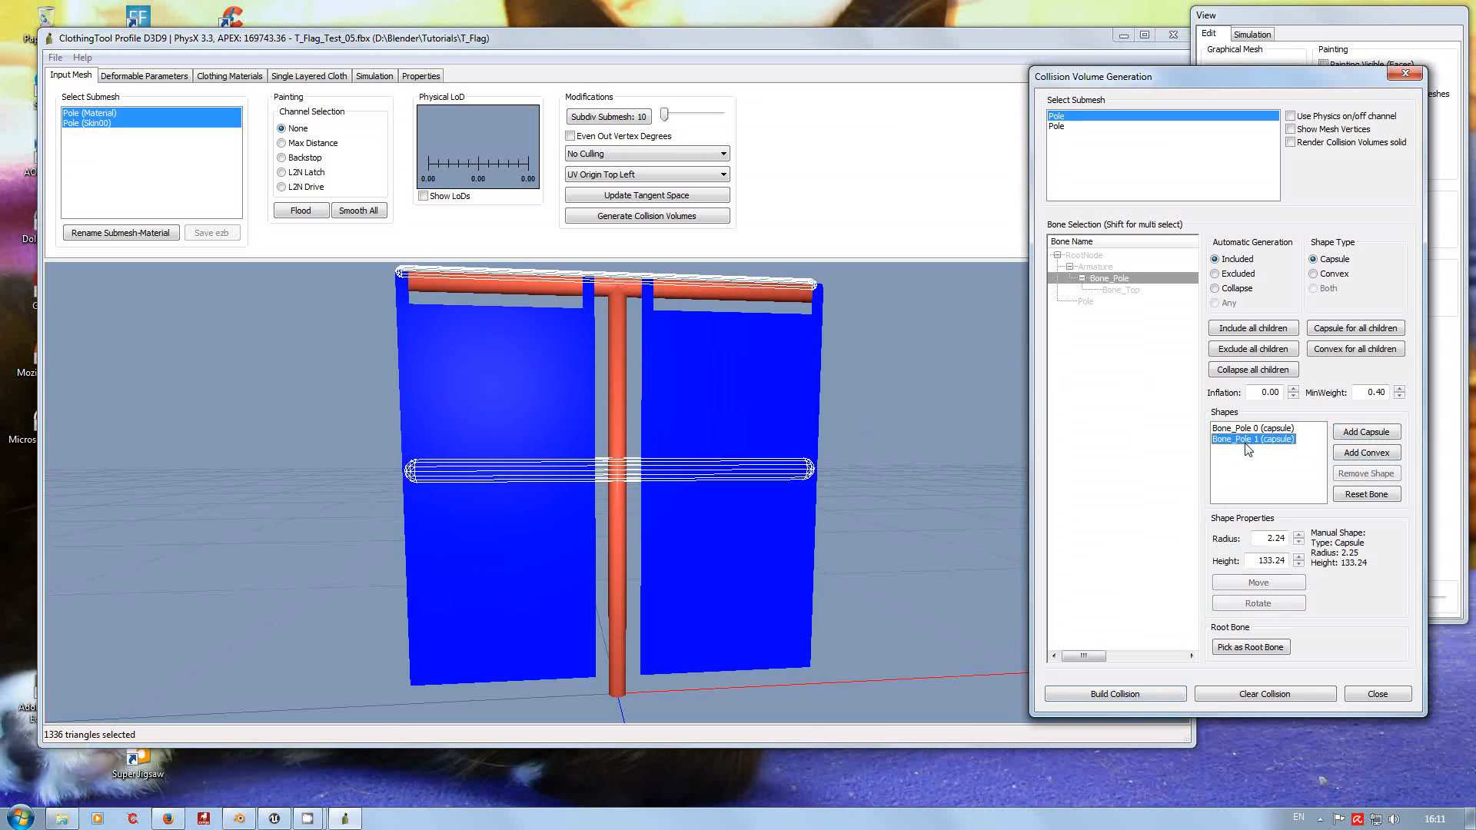
Rotate the Bone_Pole 0 capsule upright so it runs along the flag's vertical pole.
click(1242, 429)
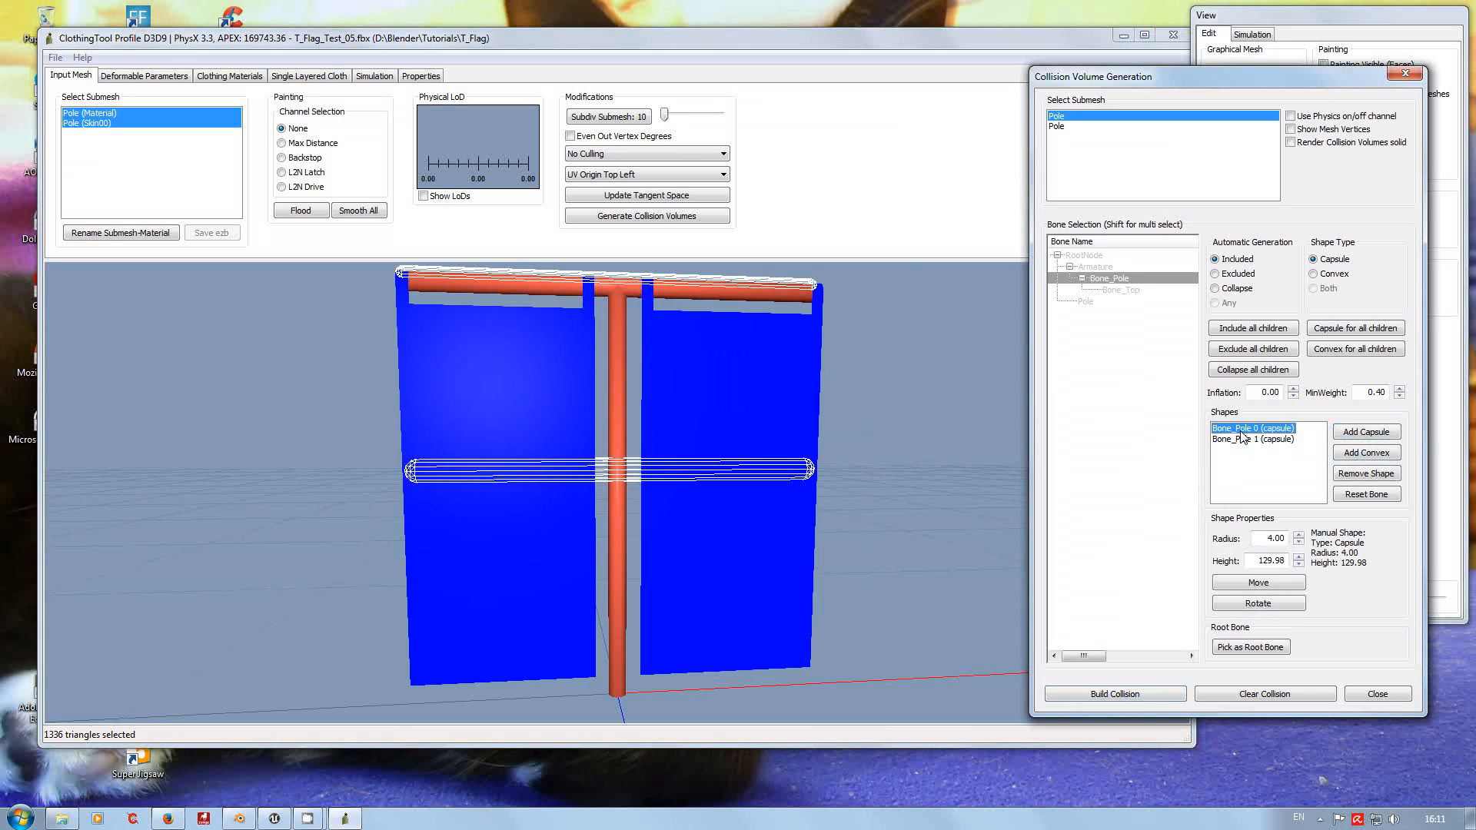
click(1261, 604)
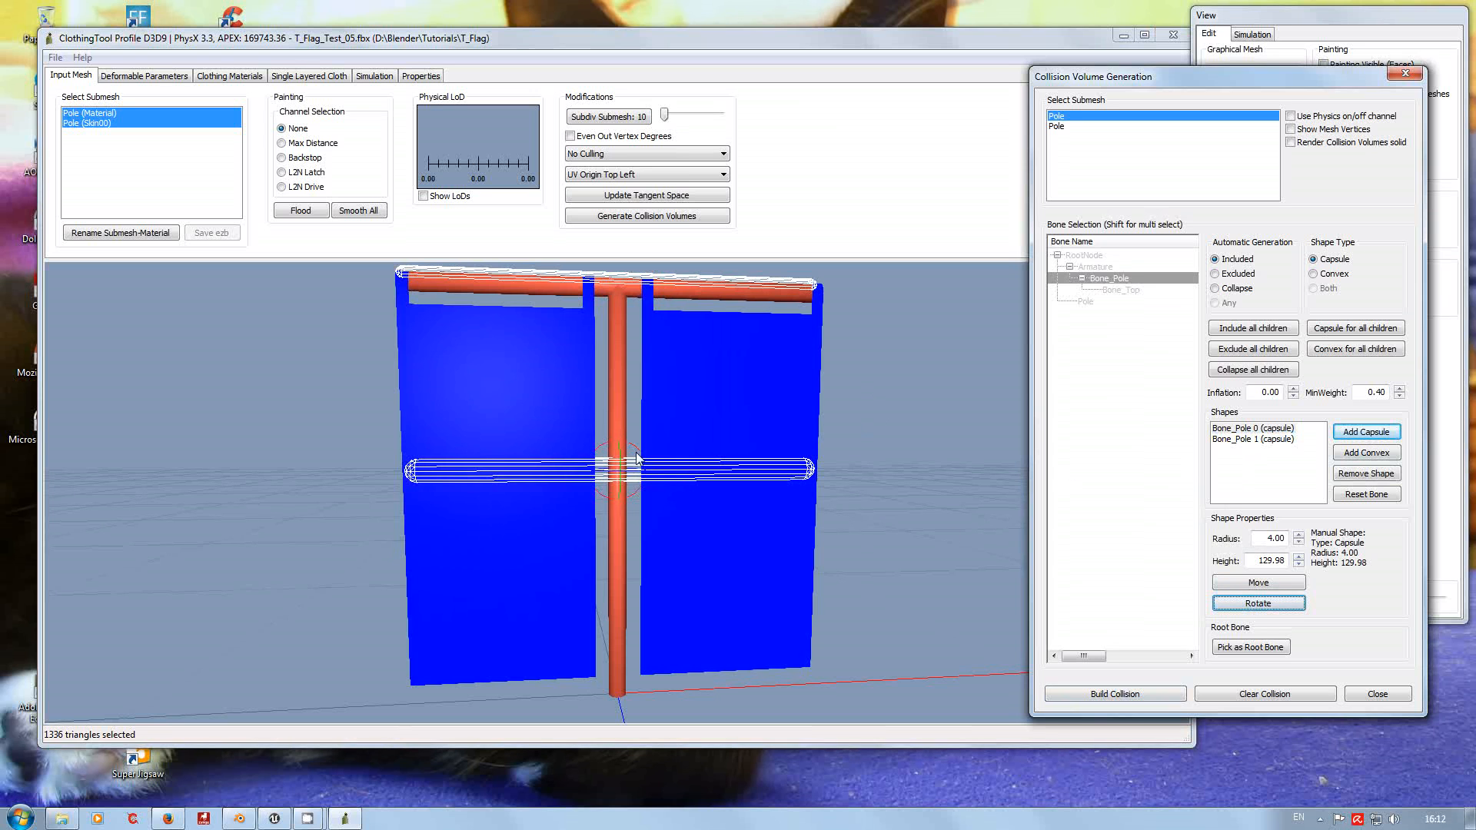
right_drag(635, 451, 671, 606)
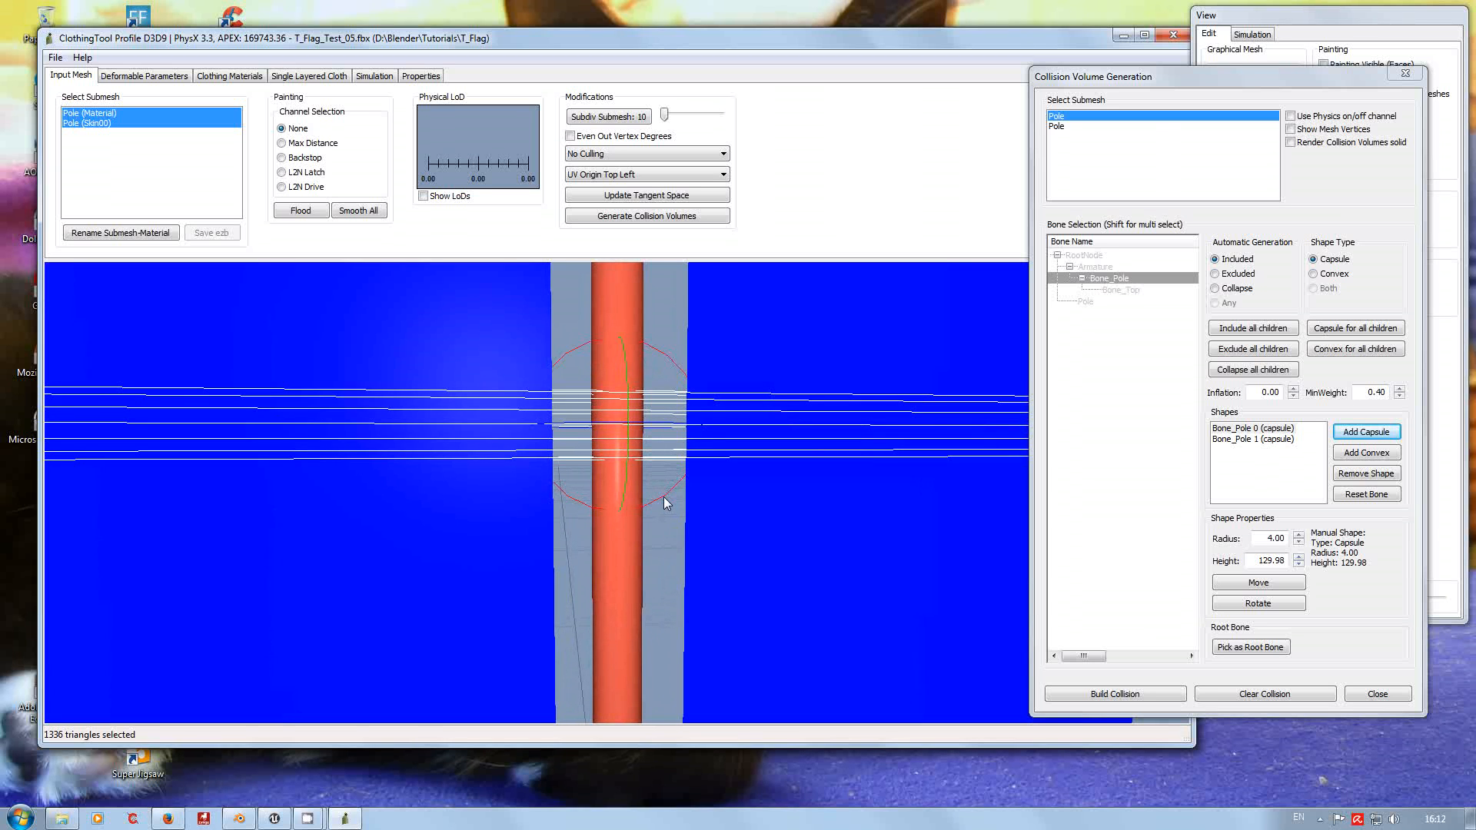
drag(663, 495, 500, 505)
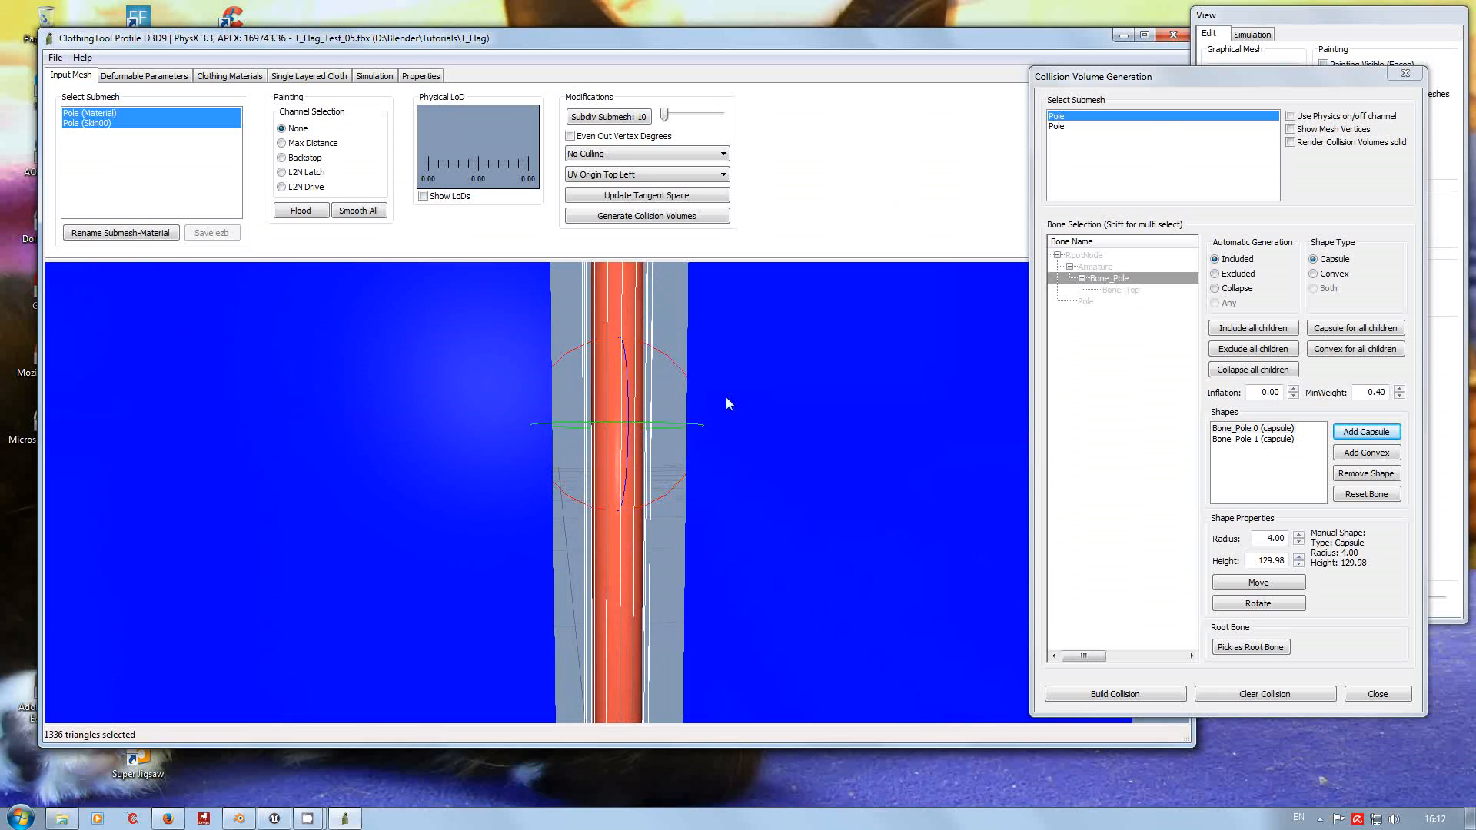
Move the upright Bone_Pole 0 capsule down so it spans from the crossbar to the foot of the pole.
drag(1196, 84, 1153, 259)
drag(1174, 124, 1171, 85)
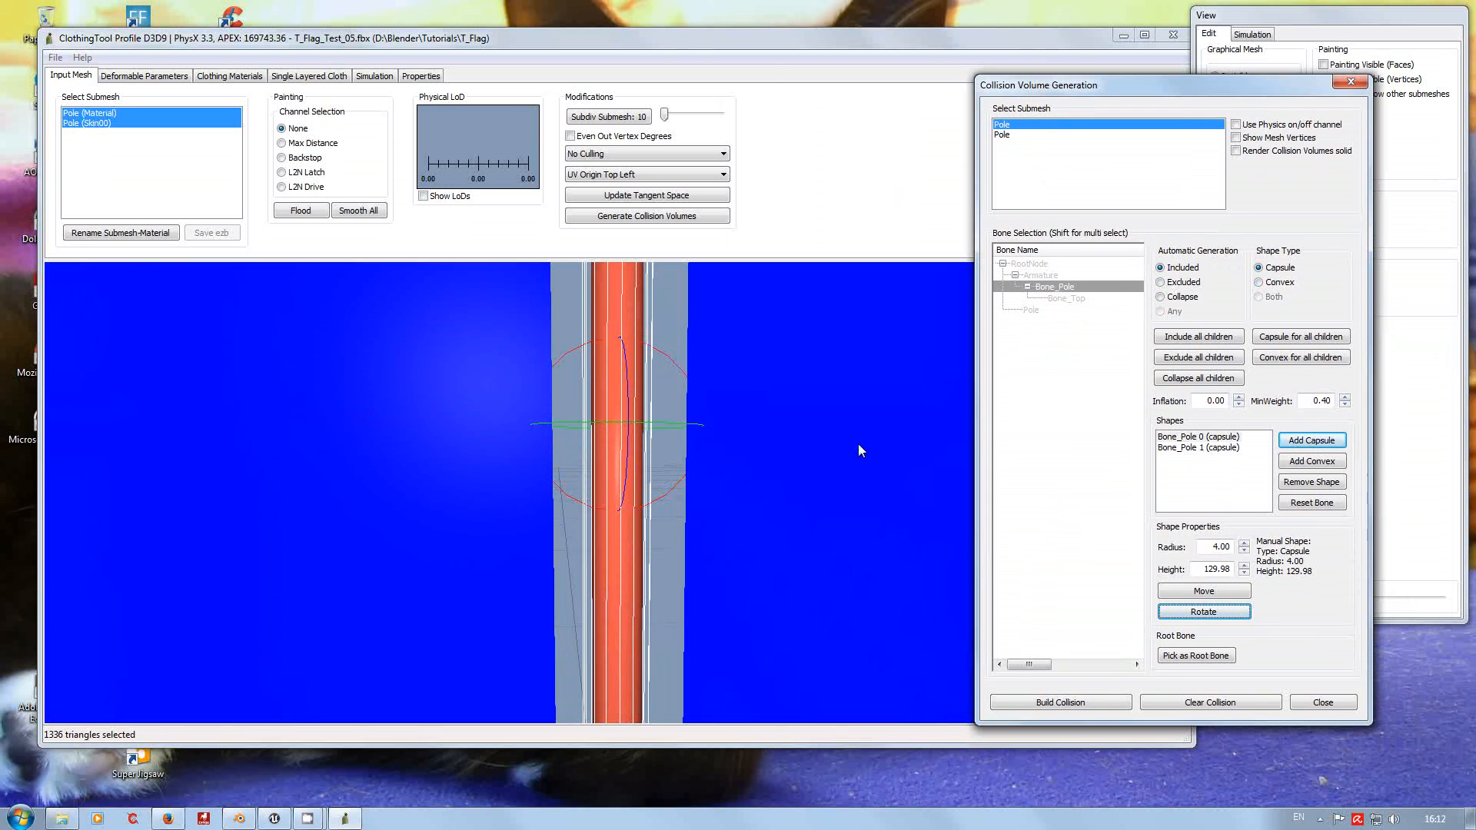
drag(858, 442, 879, 311)
scroll(879, 311, up, 1)
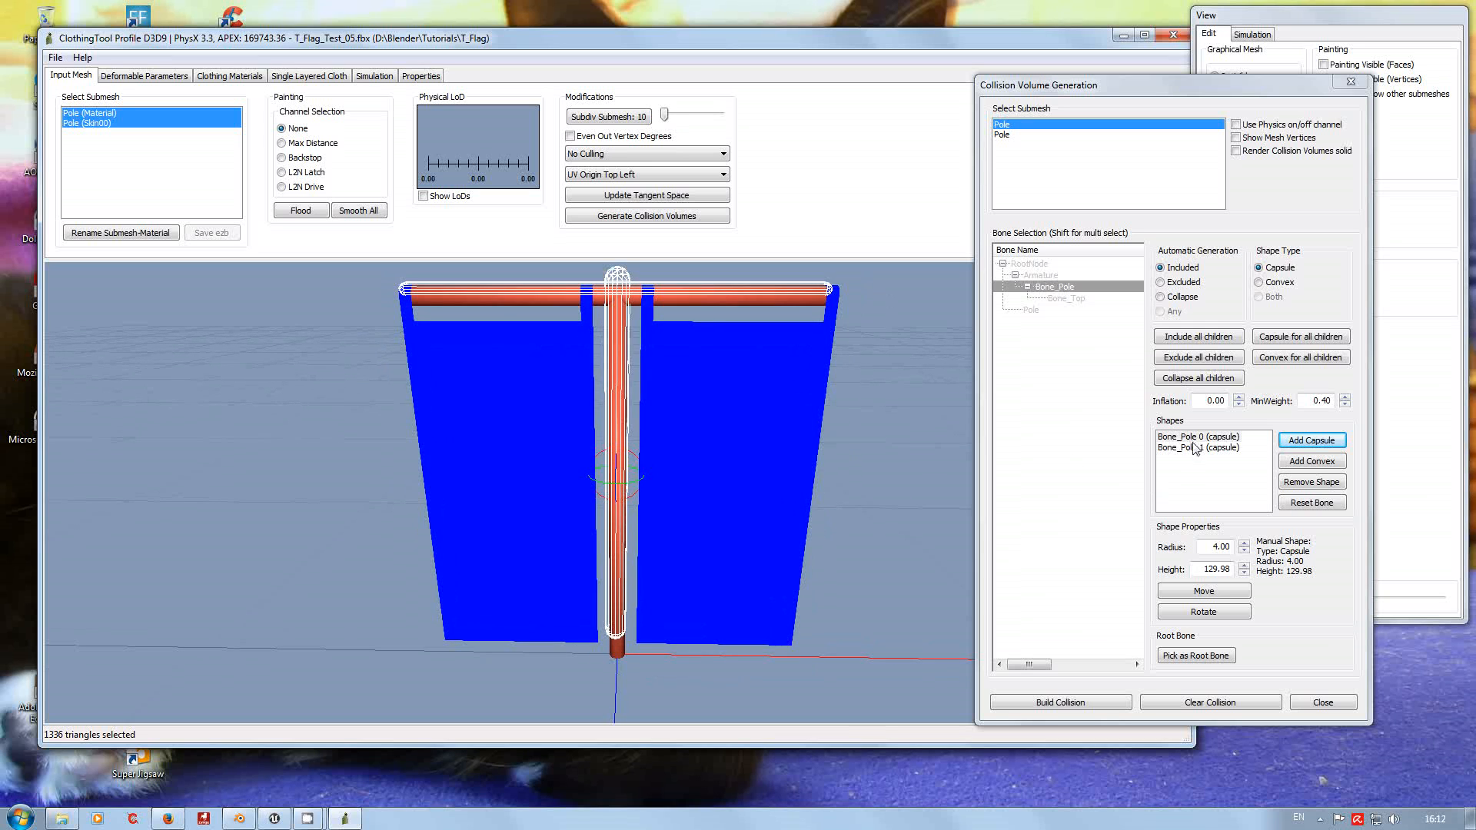
click(1213, 593)
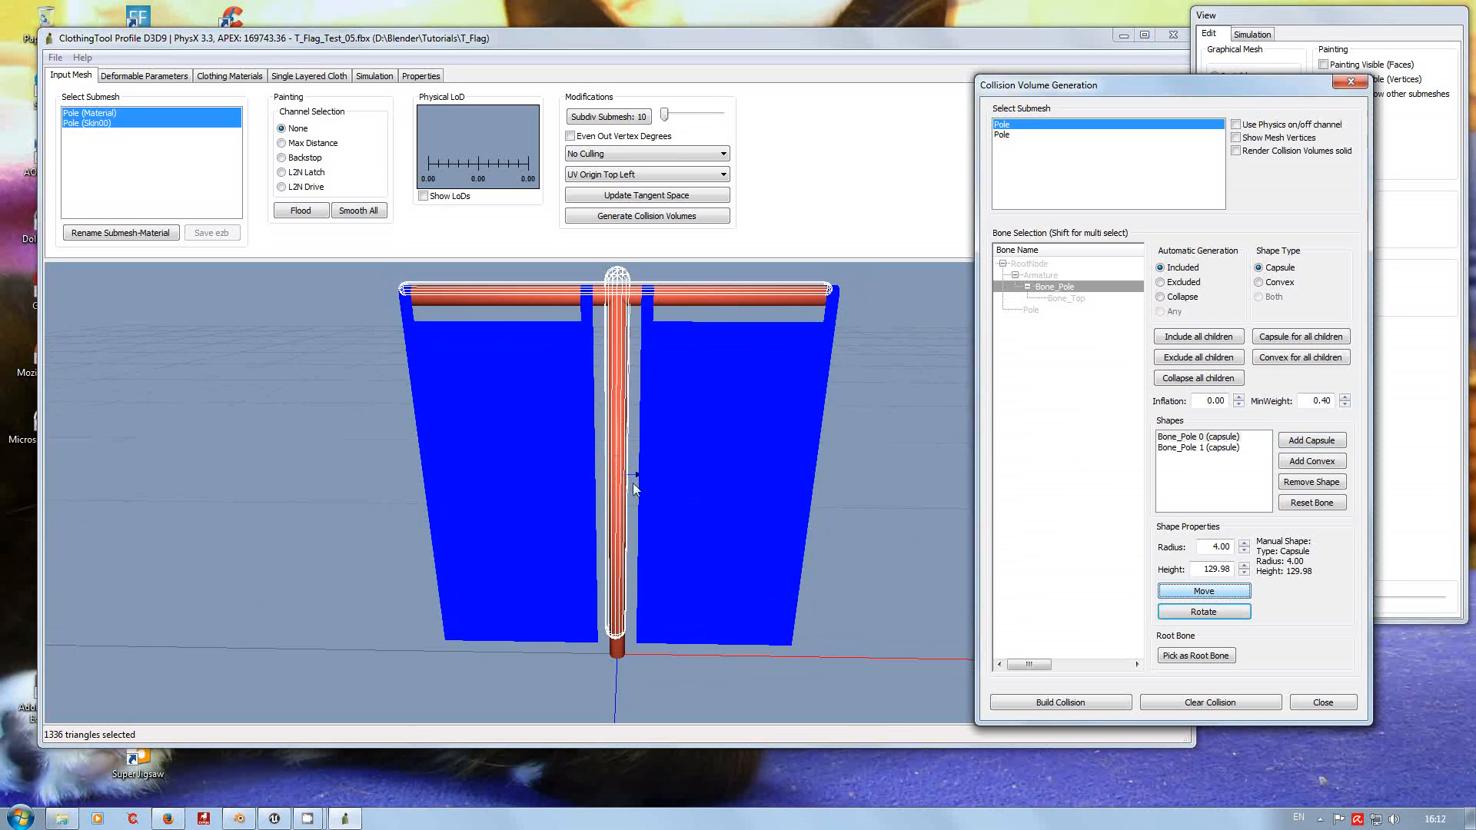
drag(616, 455, 615, 482)
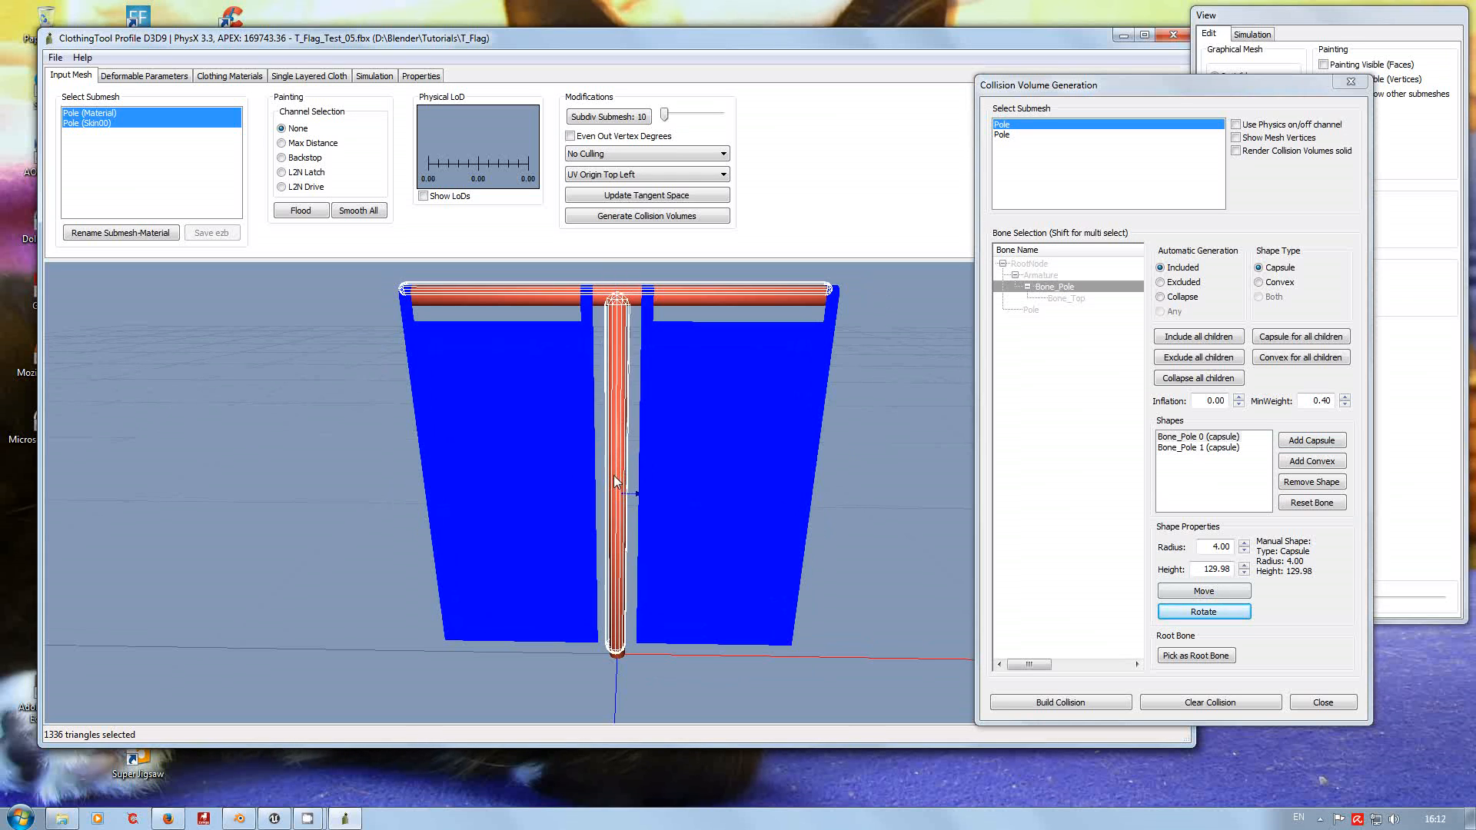
Move the horizontal Bone_Pole 1 capsule down into the flag's crossbar, checking its alignment from the end.
click(1196, 437)
click(1187, 448)
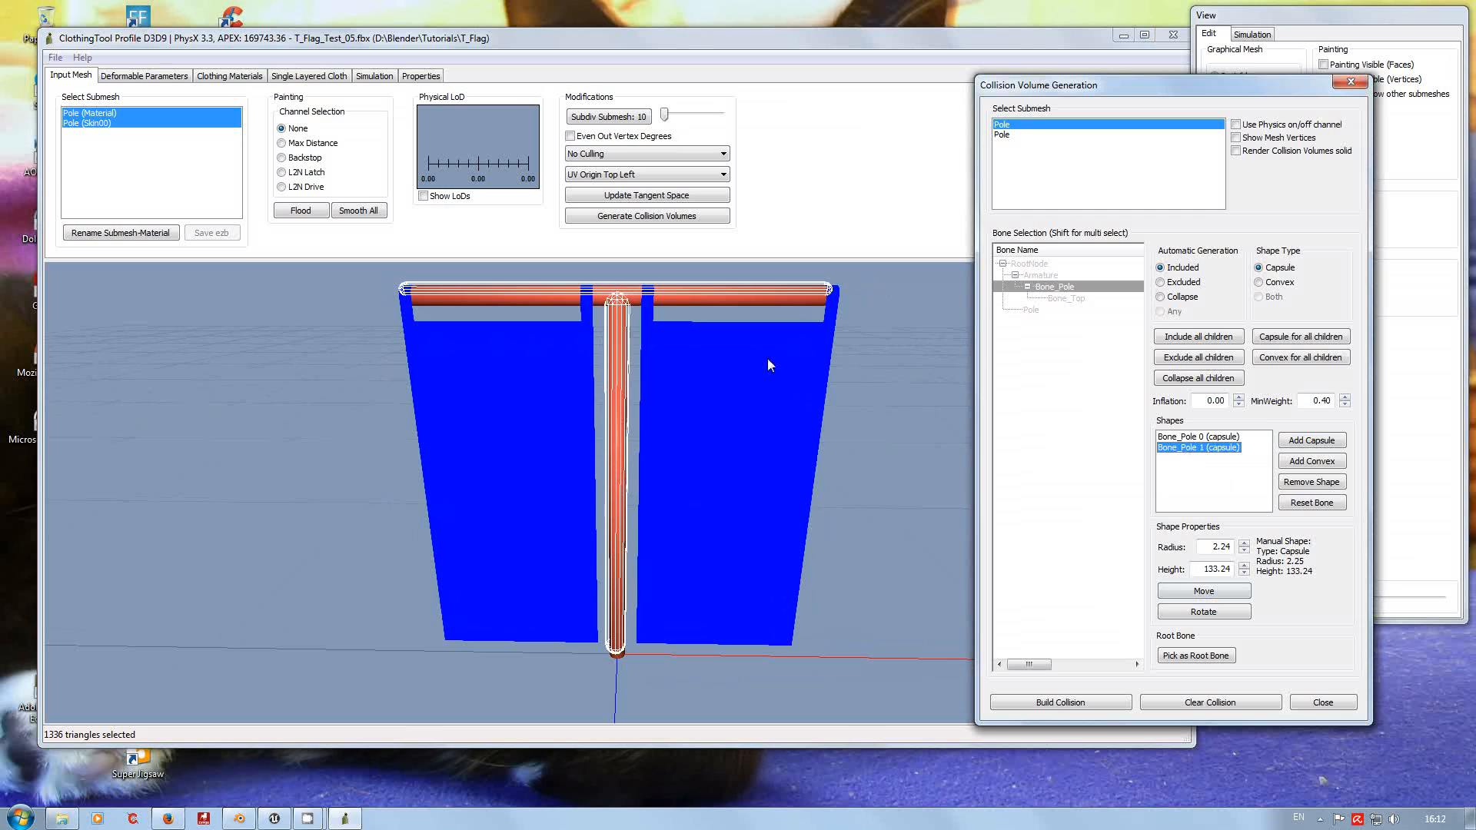
click(666, 288)
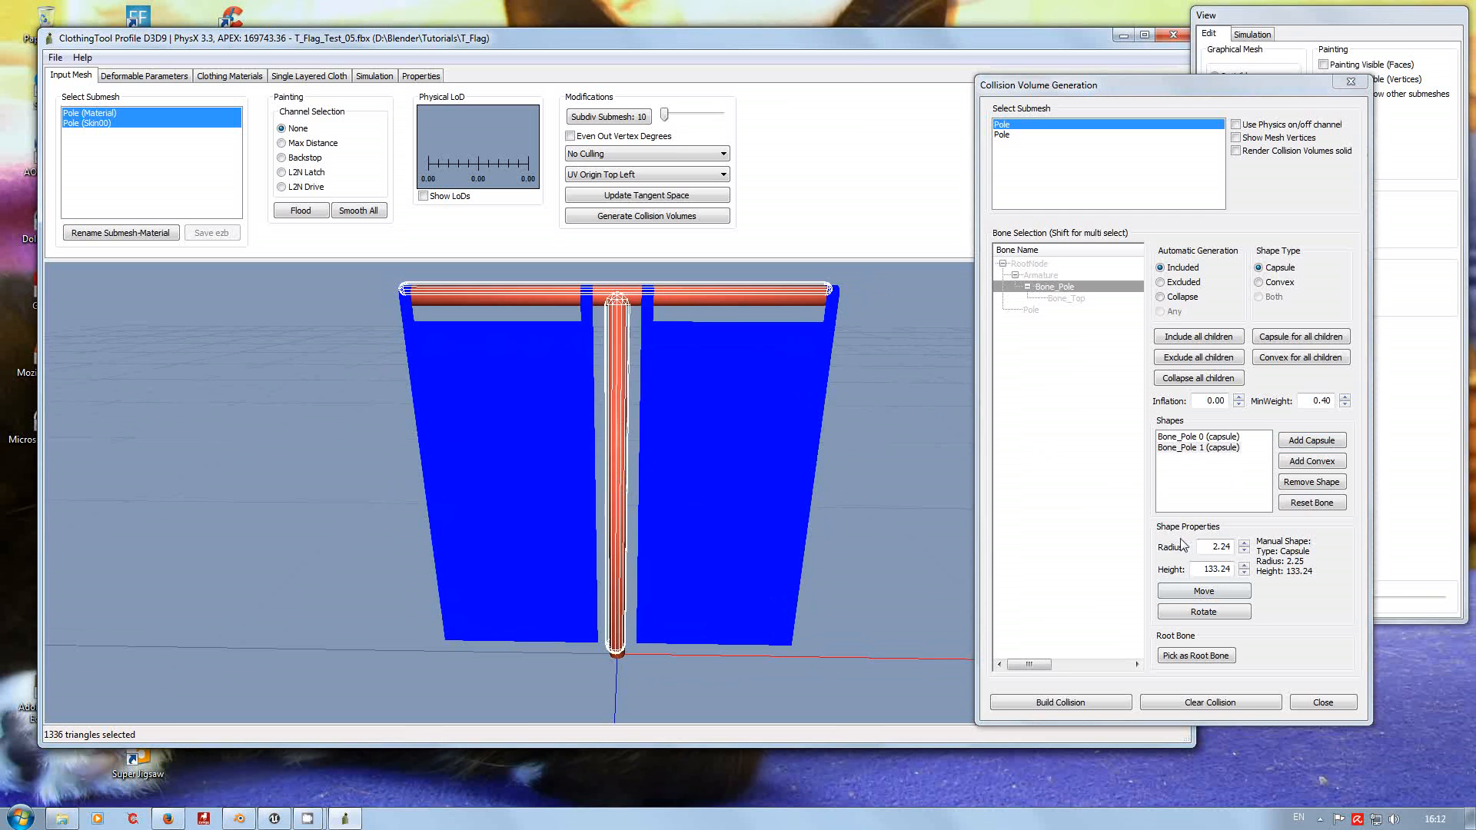
click(1203, 590)
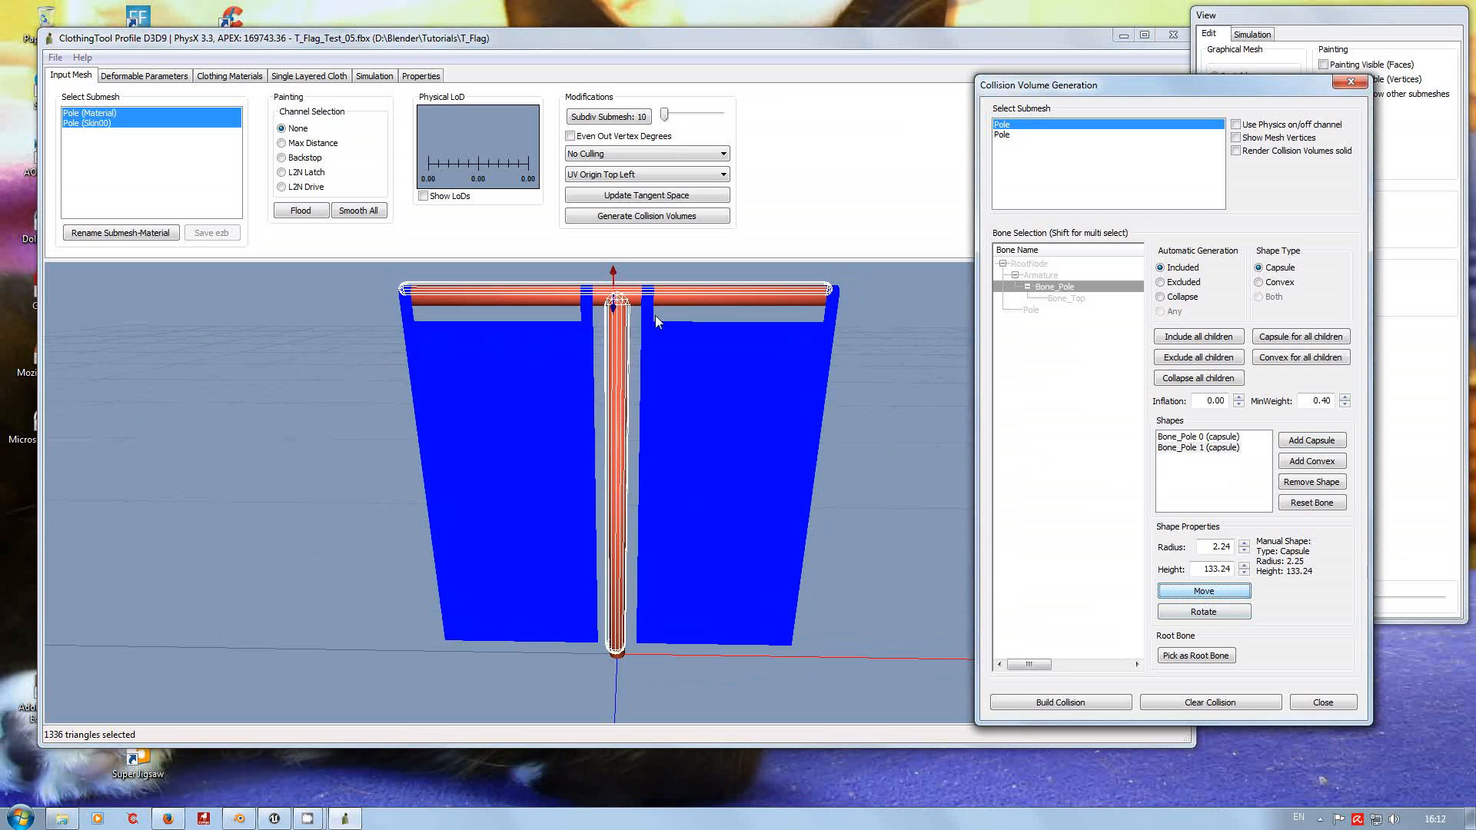
drag(266, 368, 518, 425)
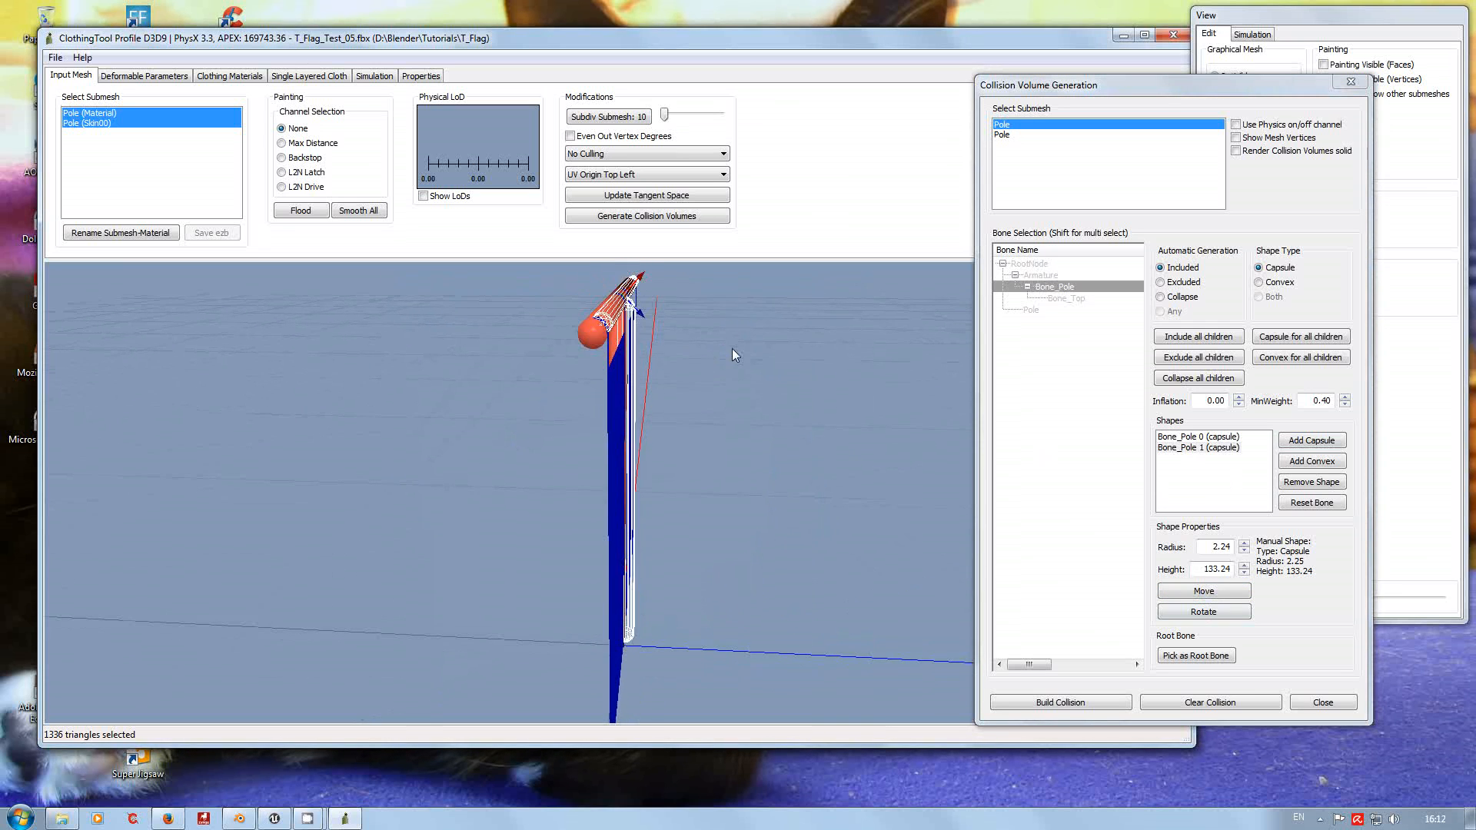
drag(638, 281, 637, 290)
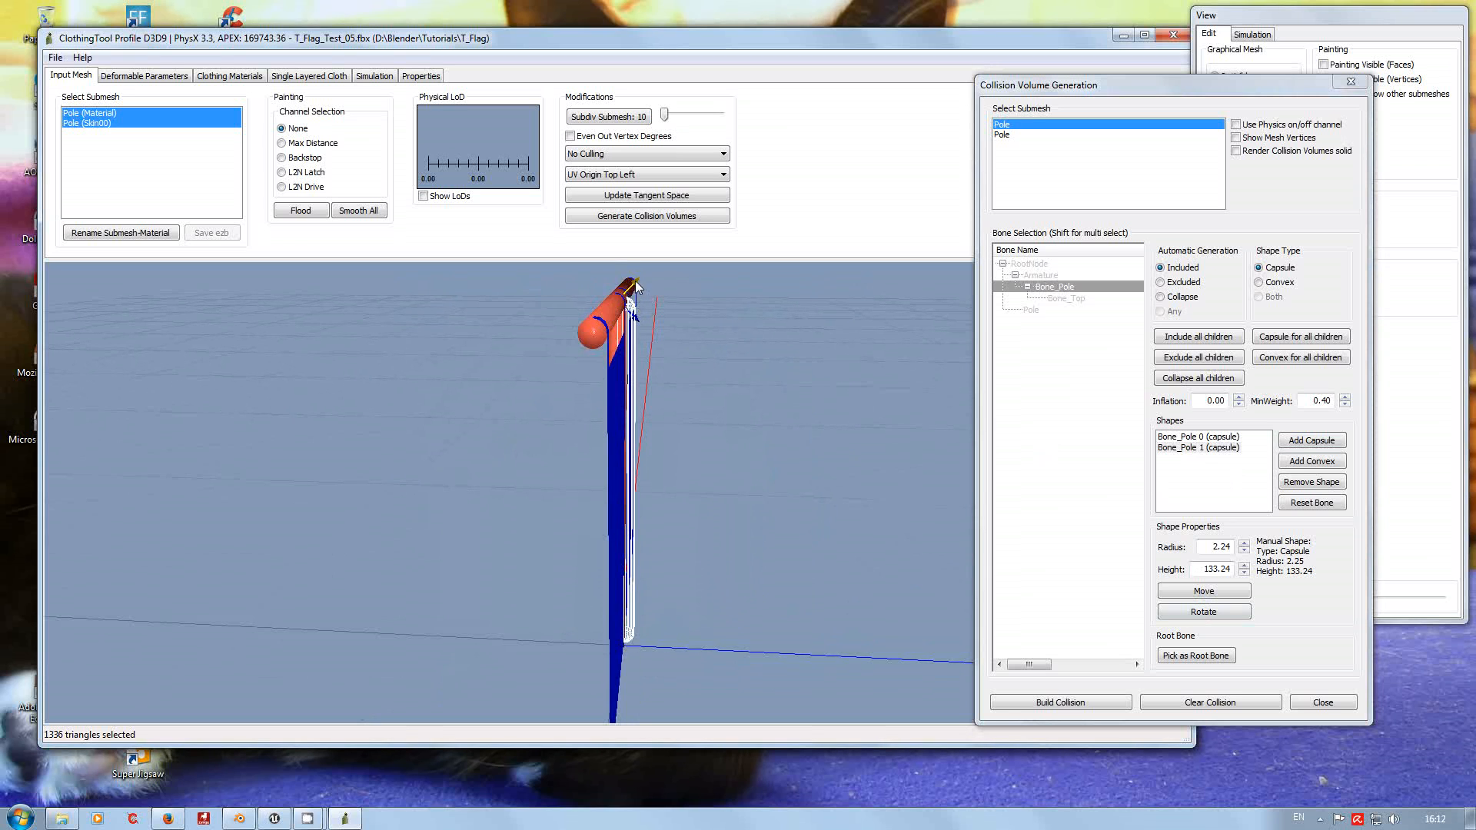
Set the Bone_Pole 1 capsule's radius to 4 and close the collision volume generation.
double_click(1217, 545)
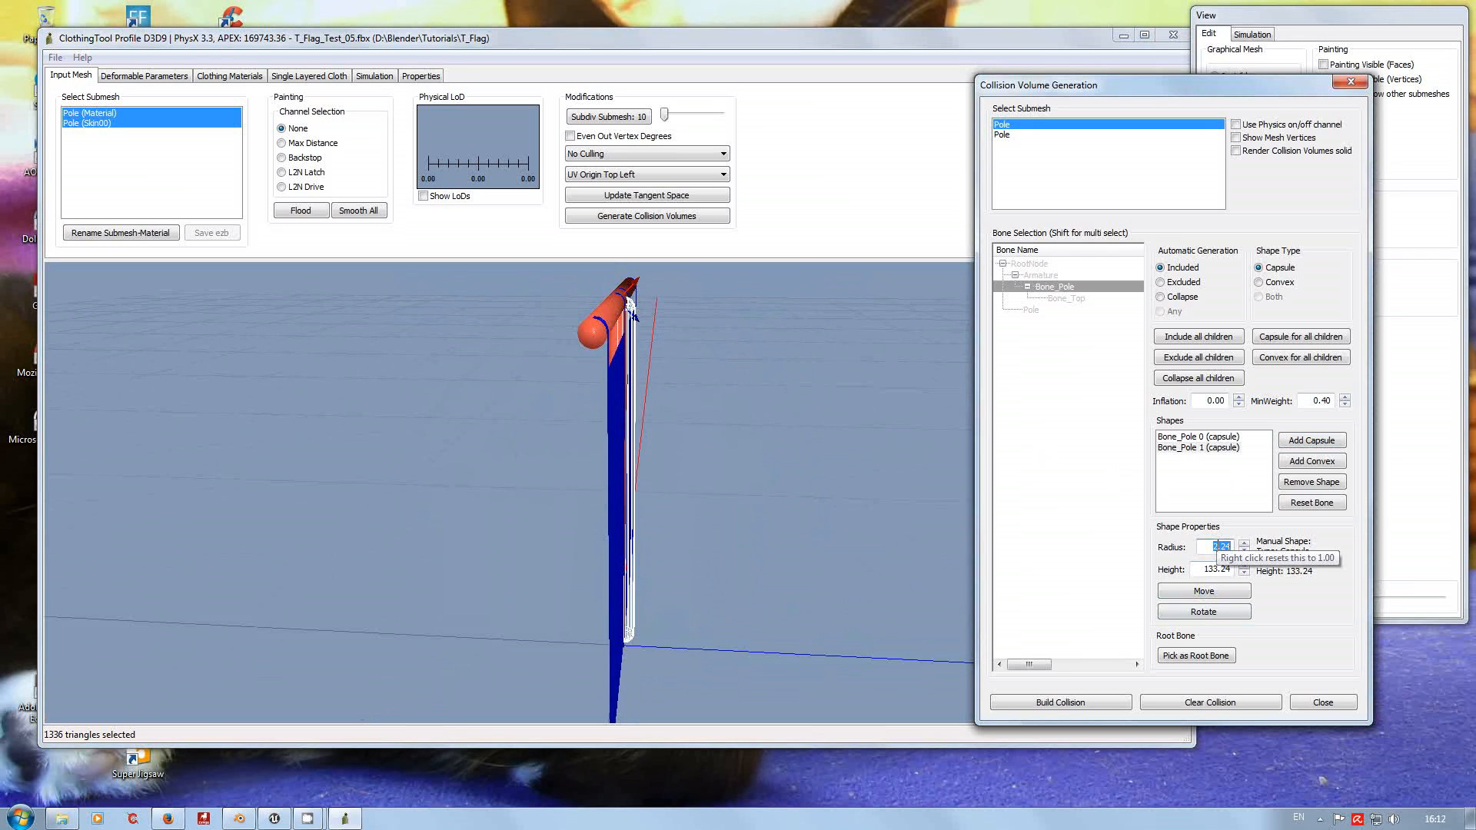
text(4)
key(Tab)
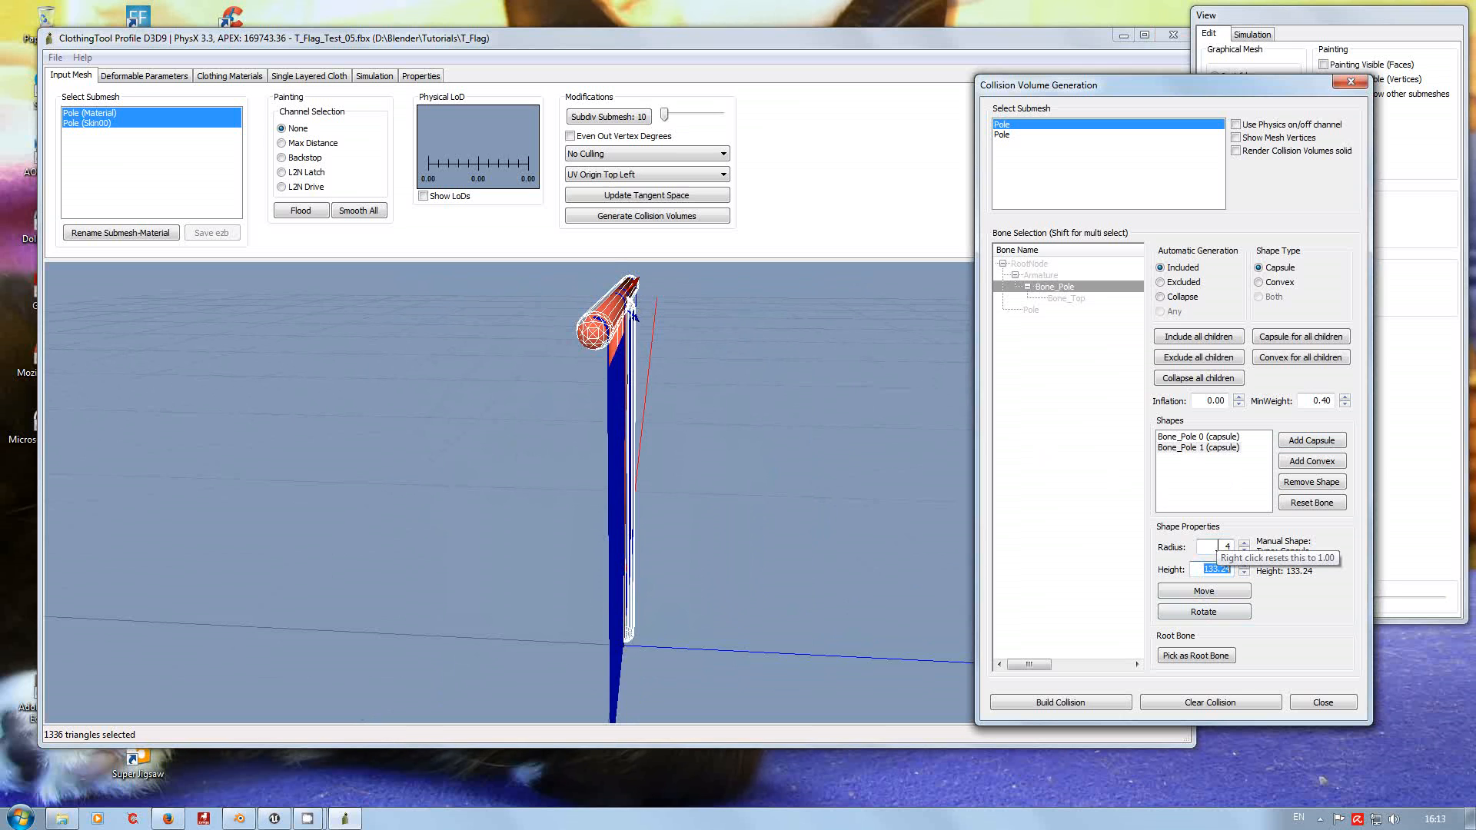
drag(823, 408, 598, 400)
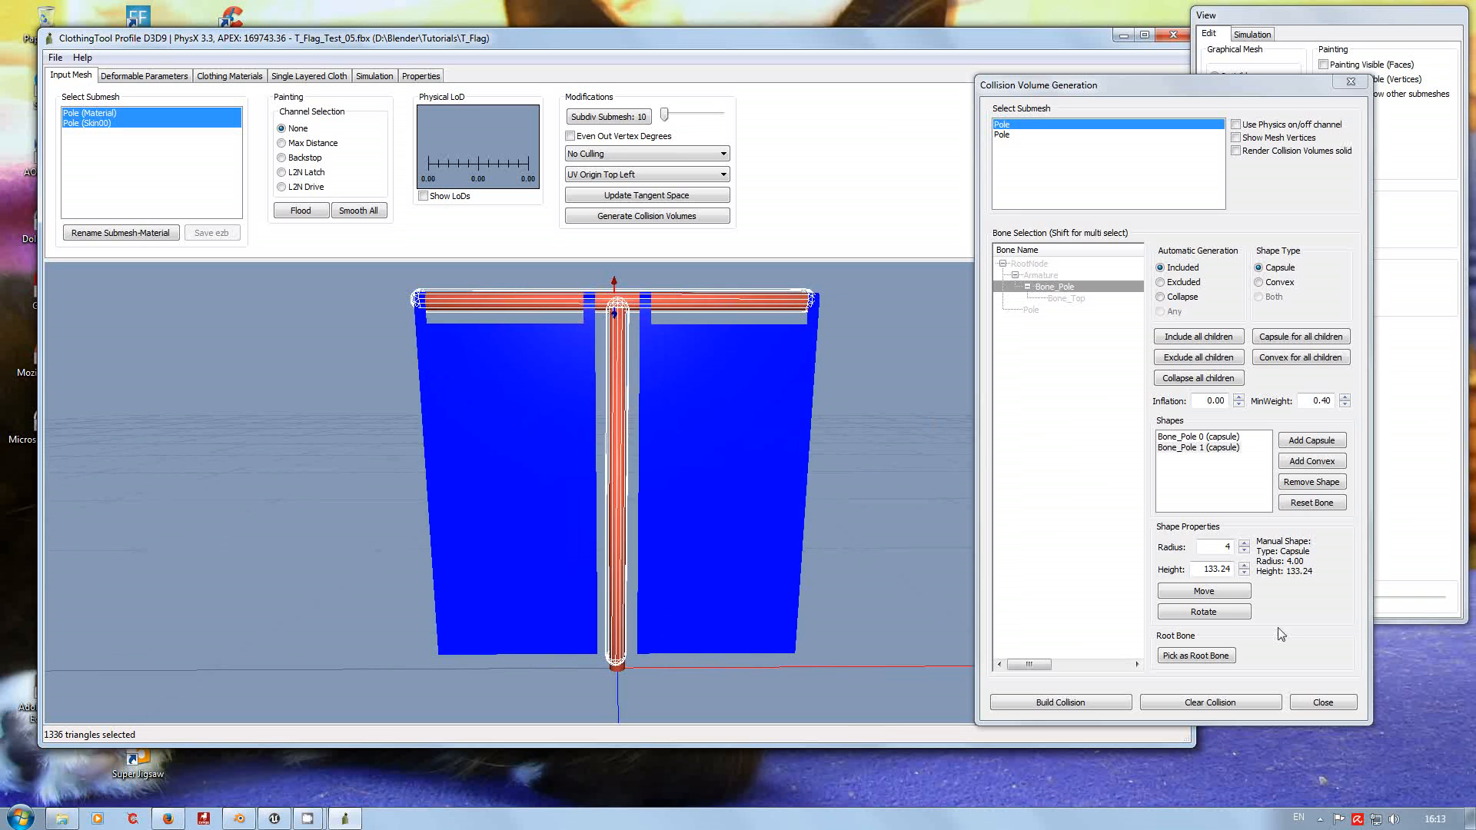
click(1323, 703)
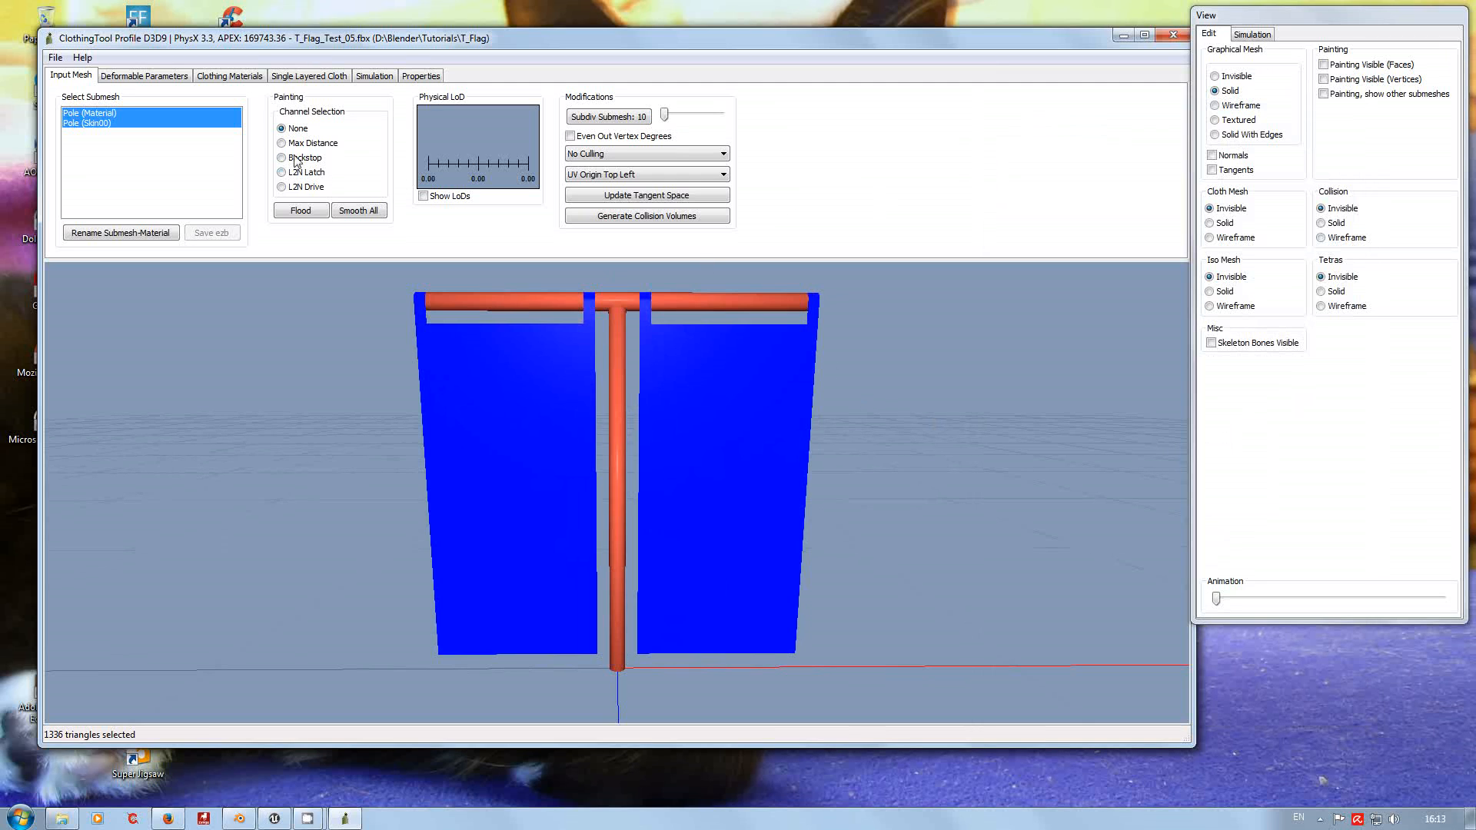
Paint both cloth panels of the Pole (Material) submesh below their hanging straps with a Max Distance of 0.10.
click(154, 144)
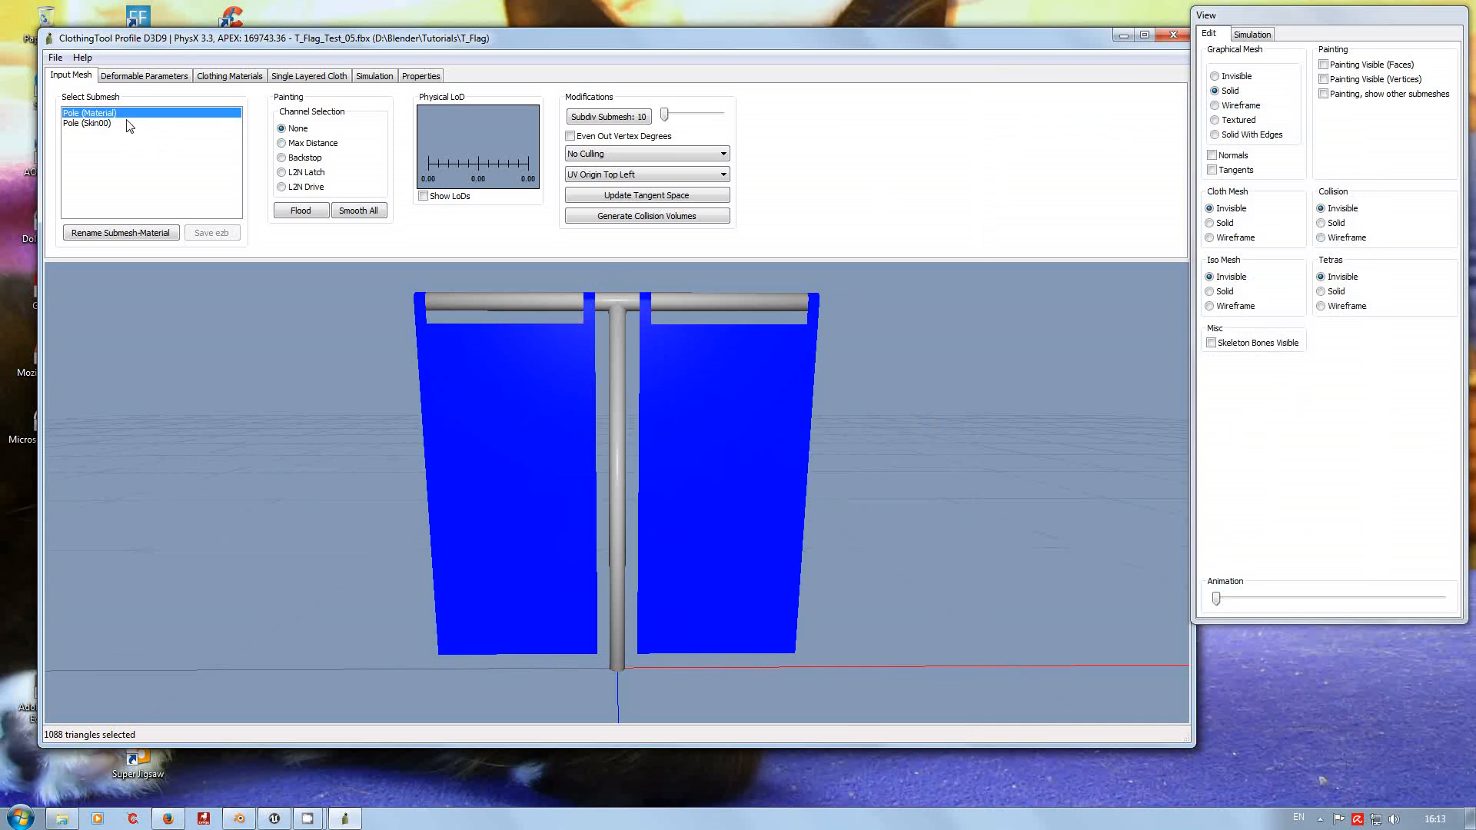
click(282, 144)
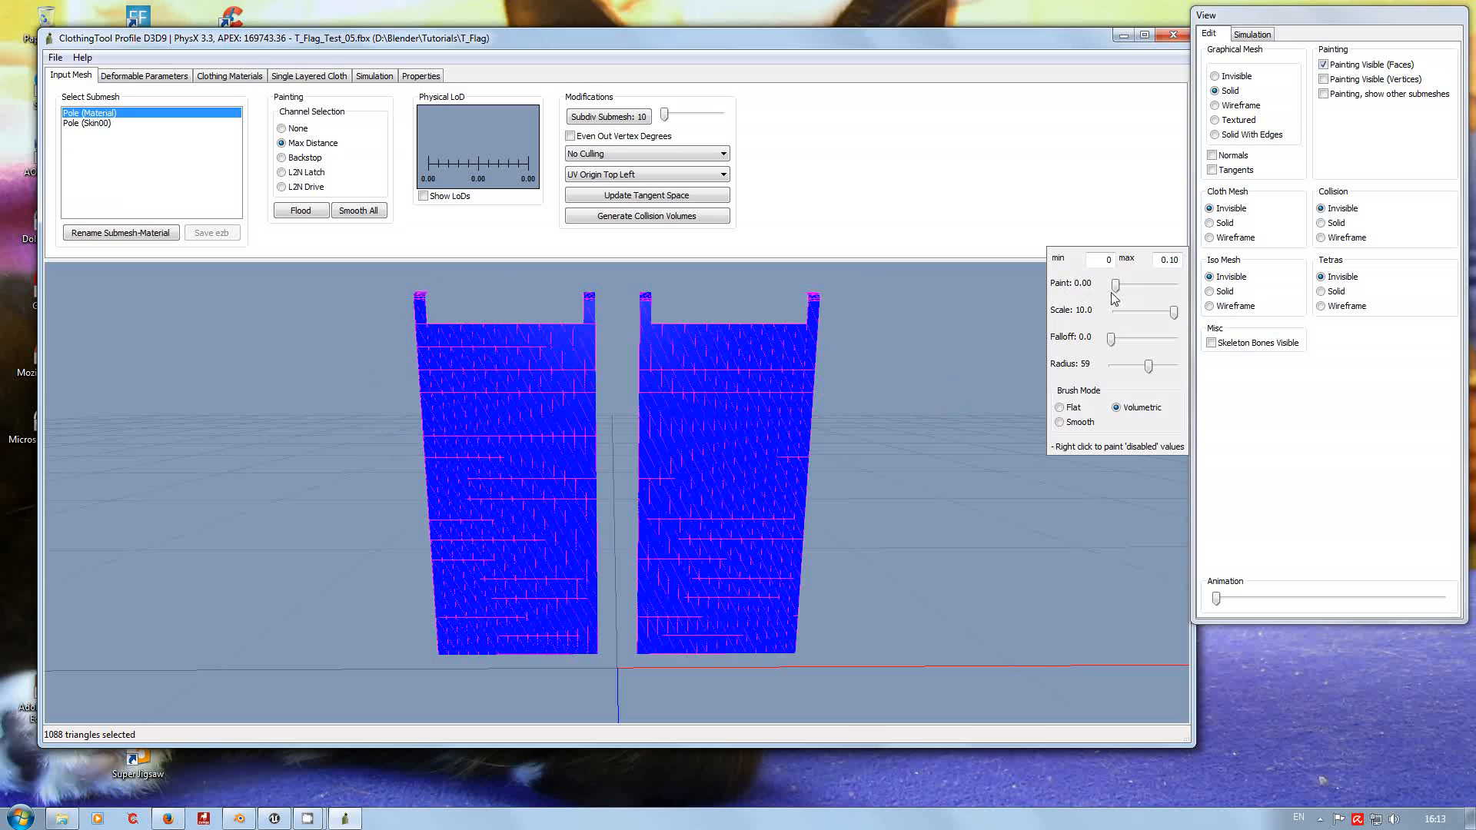
drag(1115, 286, 1198, 291)
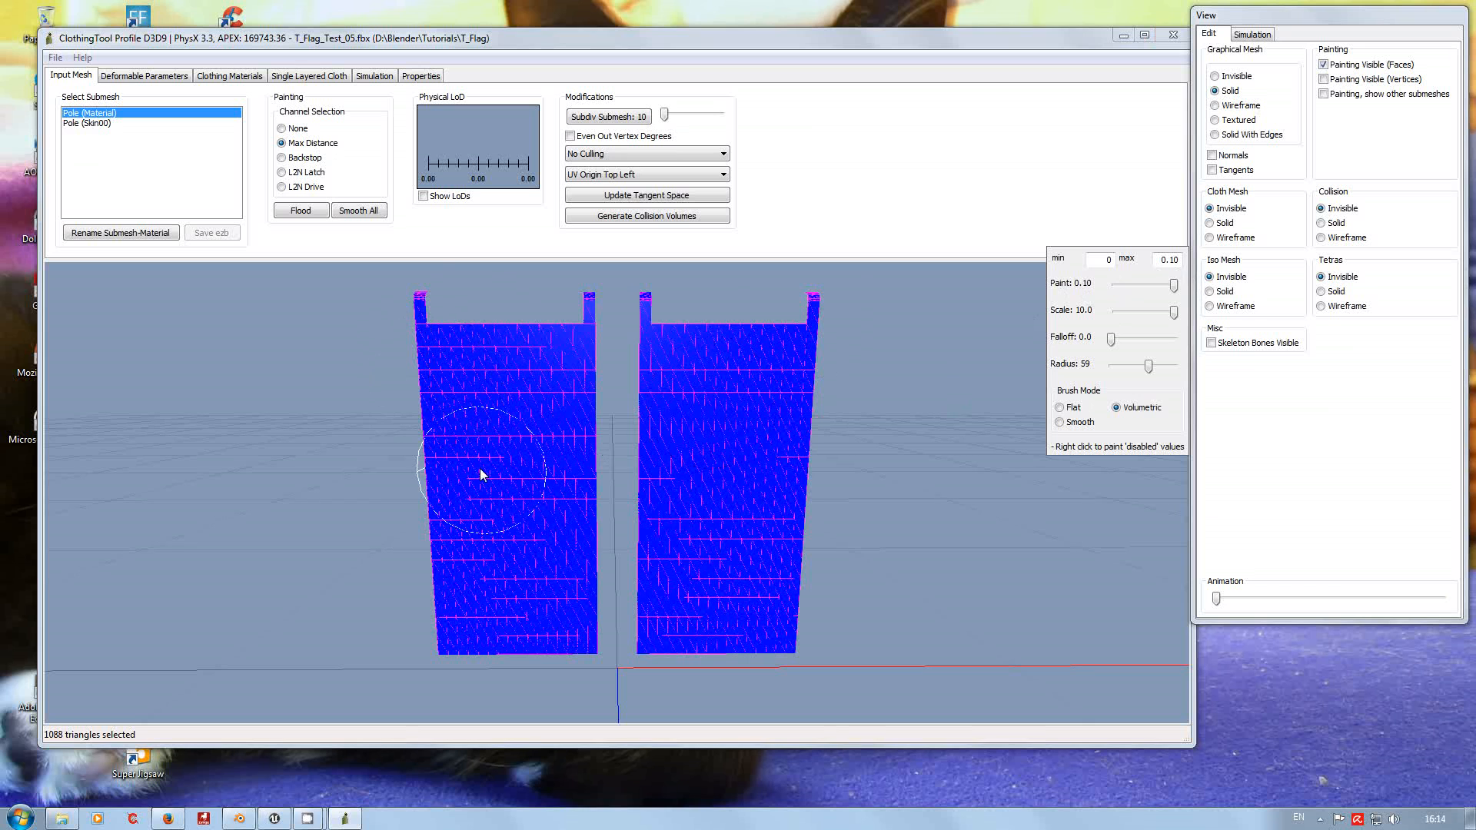
mouse_move(441, 452)
mouse_down()
mouse_move(788, 450)
mouse_move(644, 411)
mouse_move(662, 411)
mouse_move(641, 389)
mouse_move(818, 383)
mouse_up()
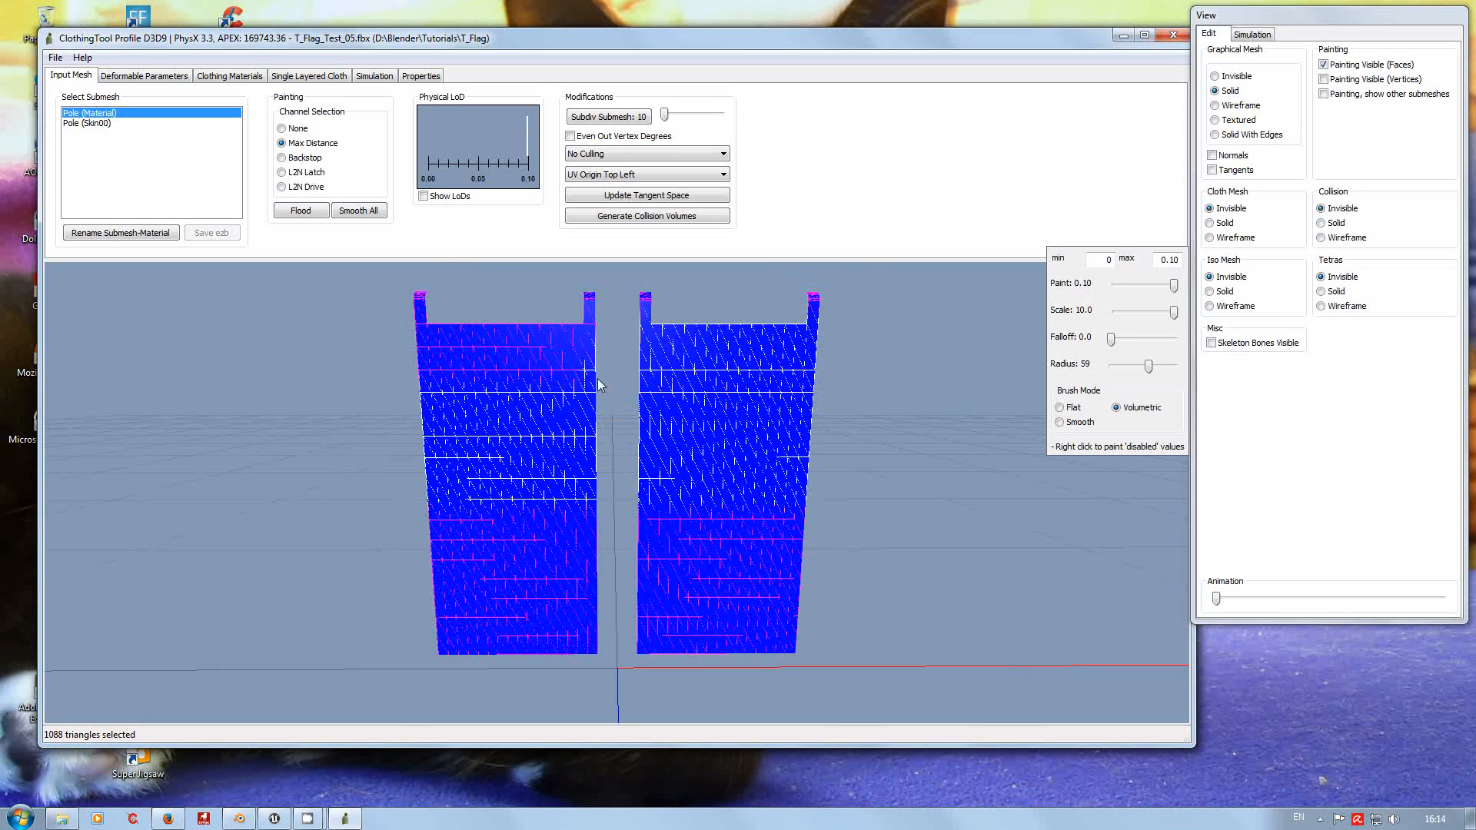
mouse_move(598, 385)
mouse_down()
mouse_move(600, 342)
mouse_move(538, 381)
mouse_move(401, 409)
mouse_move(415, 397)
mouse_move(421, 418)
mouse_move(428, 621)
mouse_move(412, 610)
mouse_move(803, 618)
mouse_move(532, 573)
mouse_move(615, 523)
mouse_move(791, 520)
mouse_move(702, 481)
mouse_move(516, 486)
mouse_up()
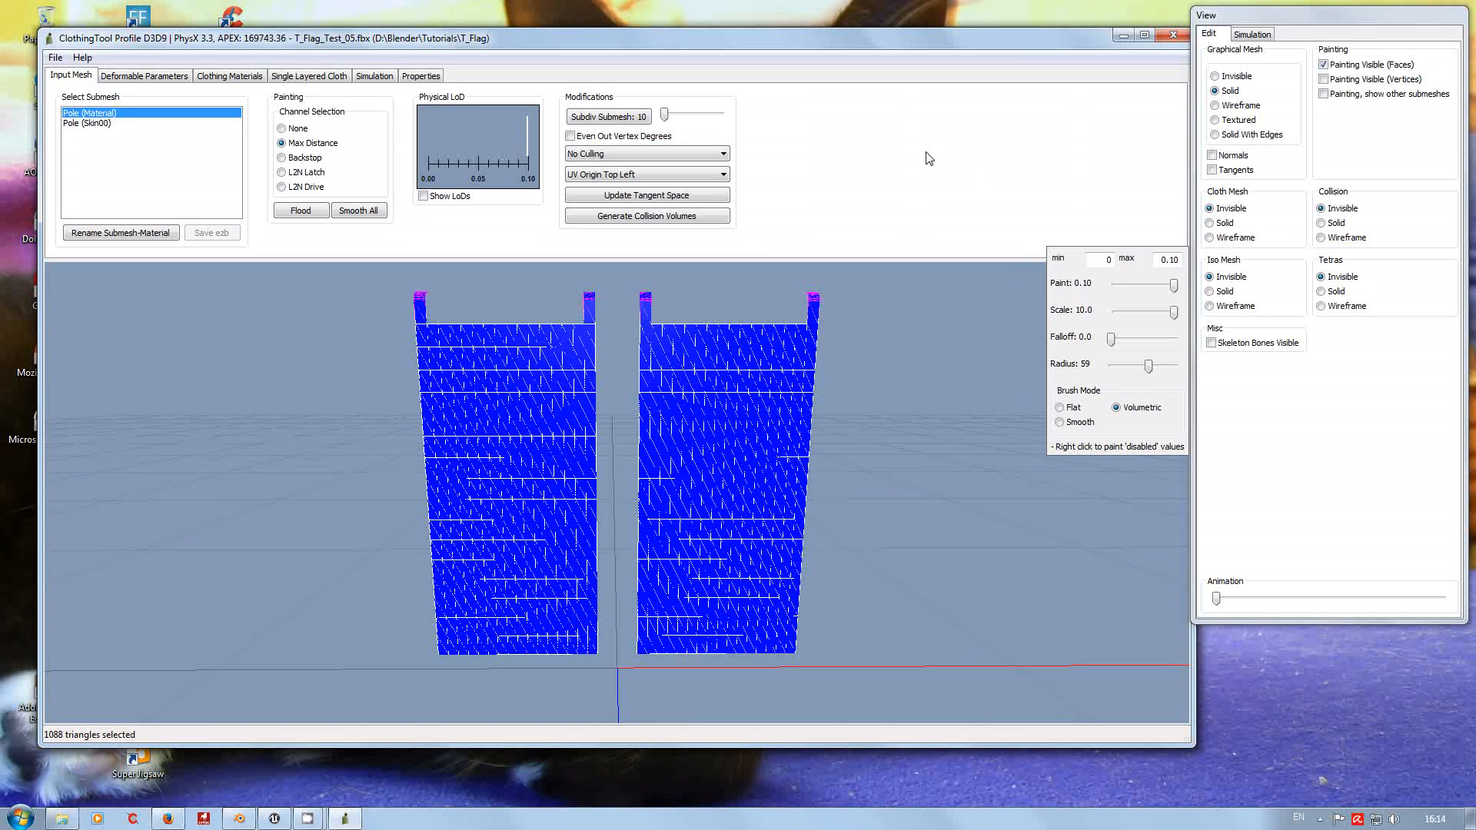
Start the single layered cloth simulation and raise the wind velocity to 45 m/s.
click(318, 77)
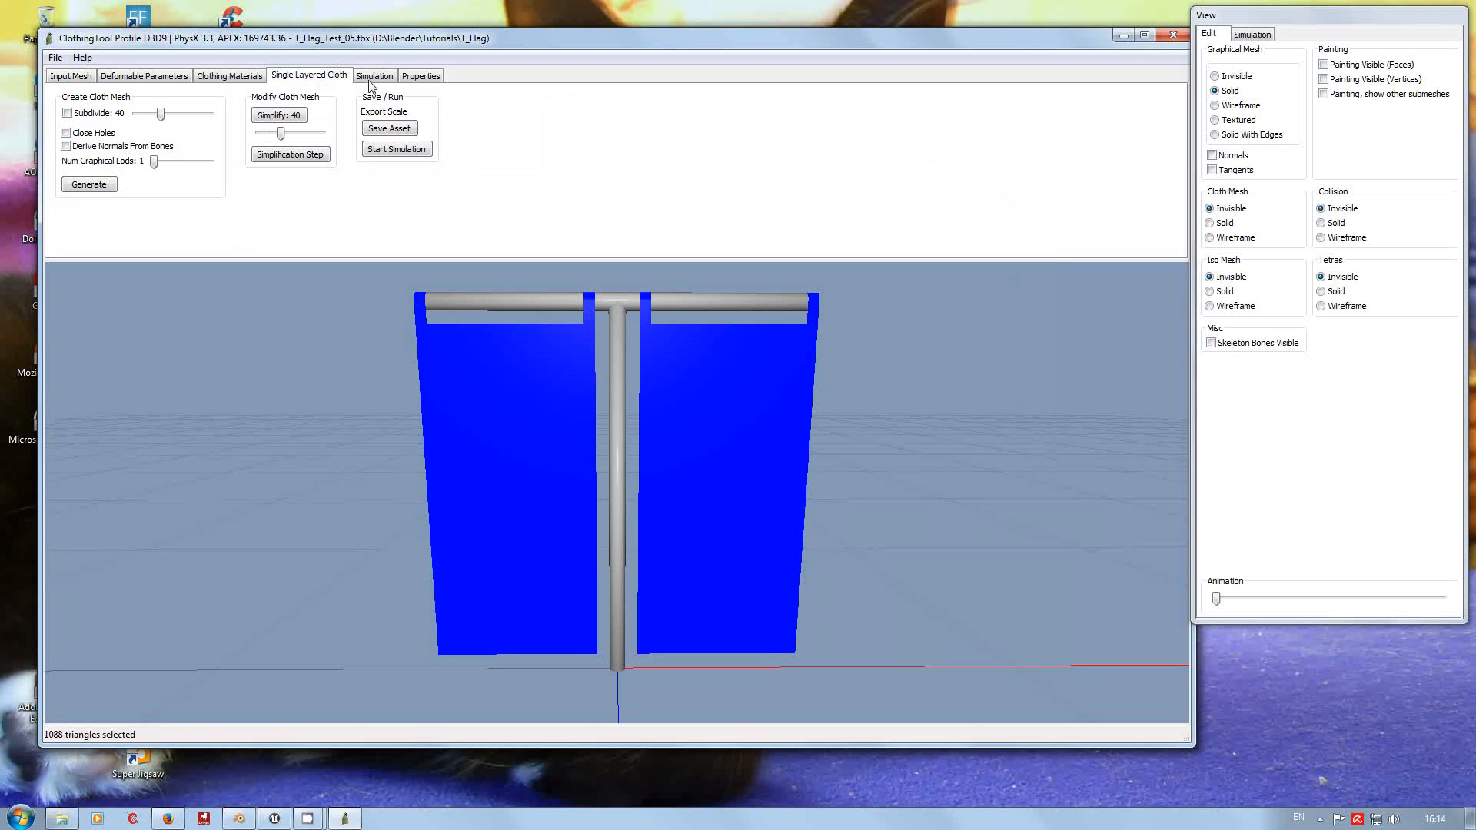
click(399, 151)
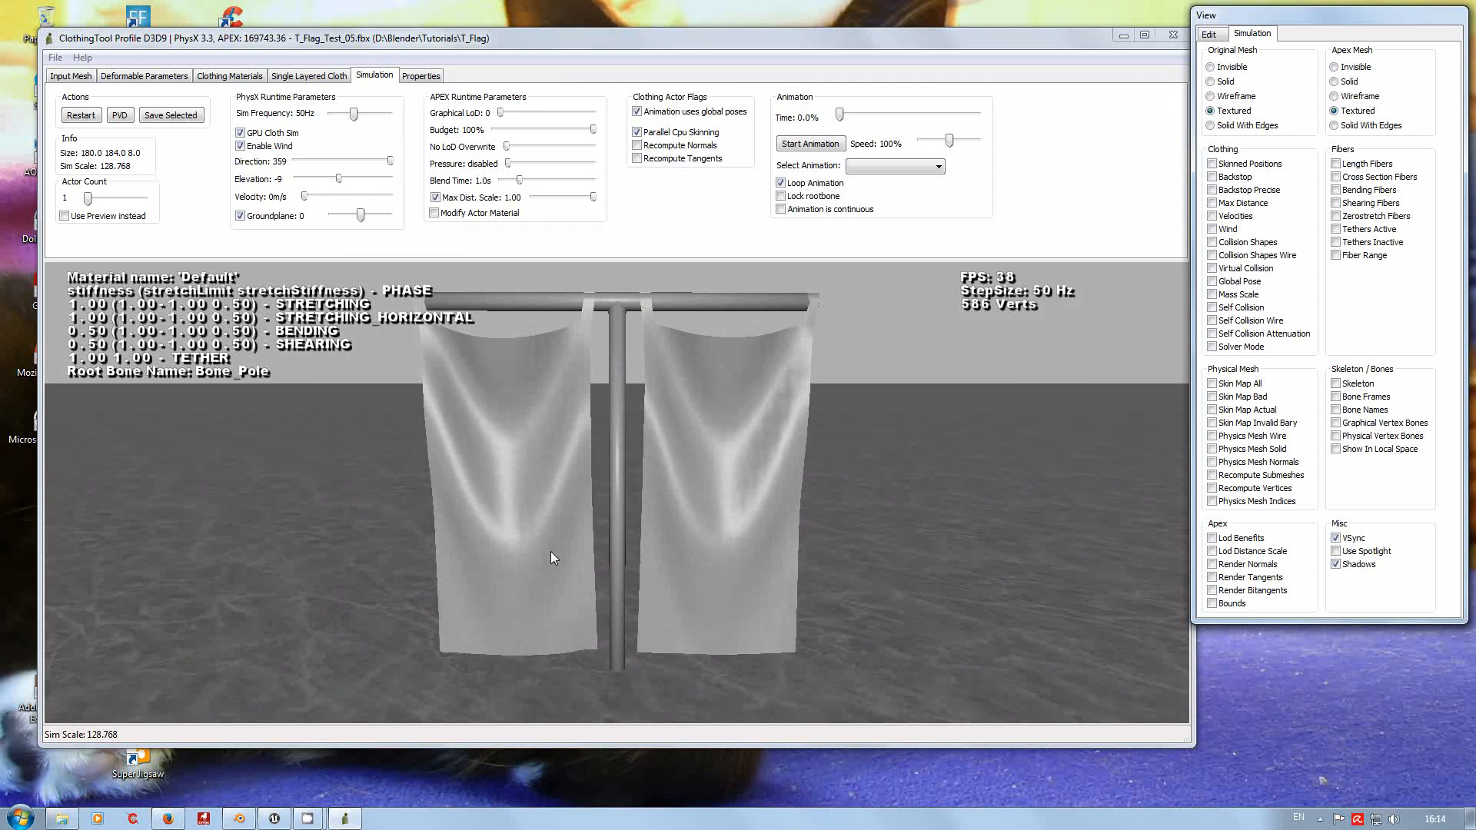
drag(310, 199, 344, 197)
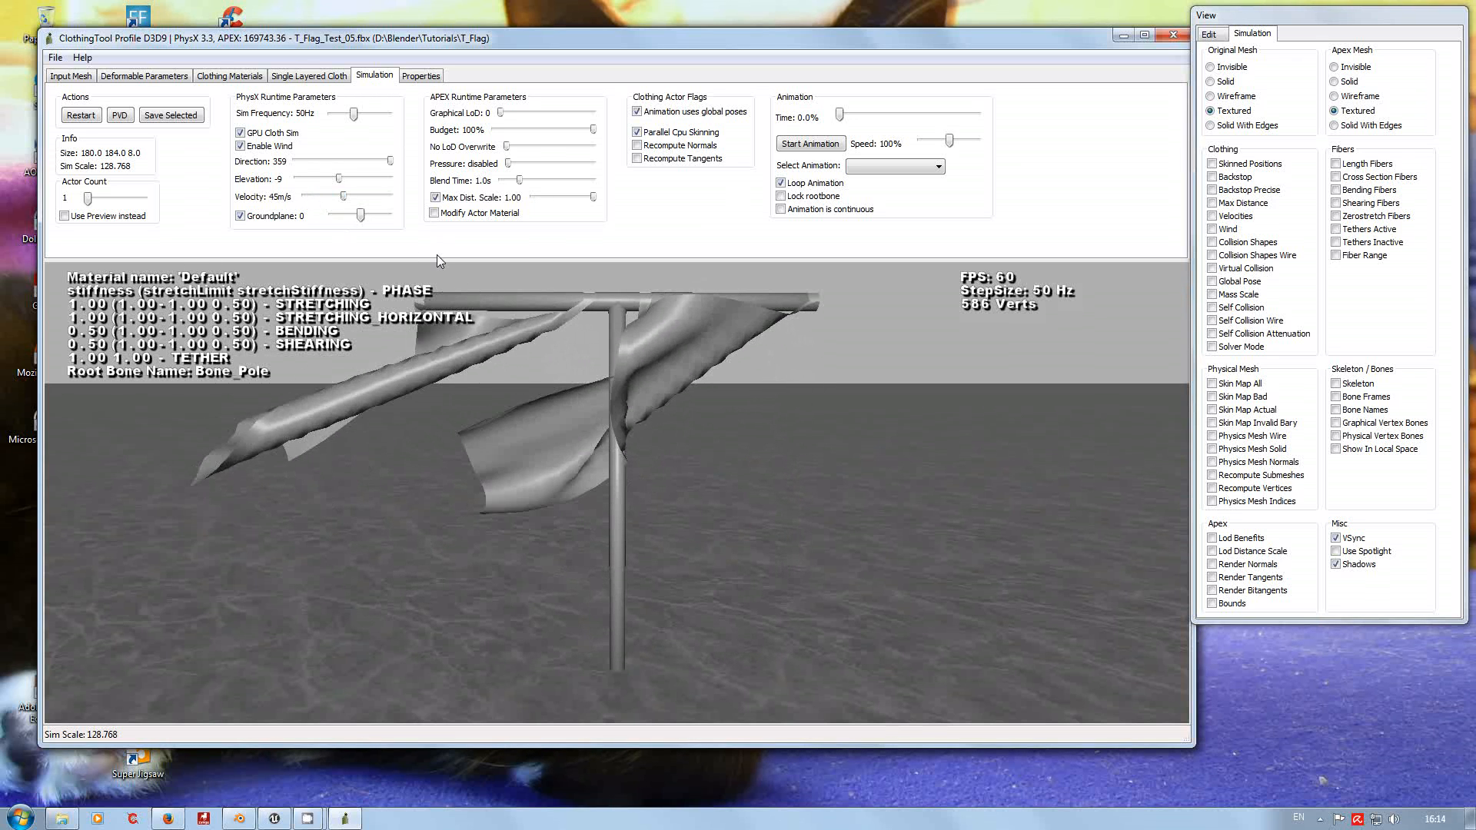
Set the simulated wind to direction 219, velocity 14 m/s and elevation -16.
drag(391, 161, 472, 220)
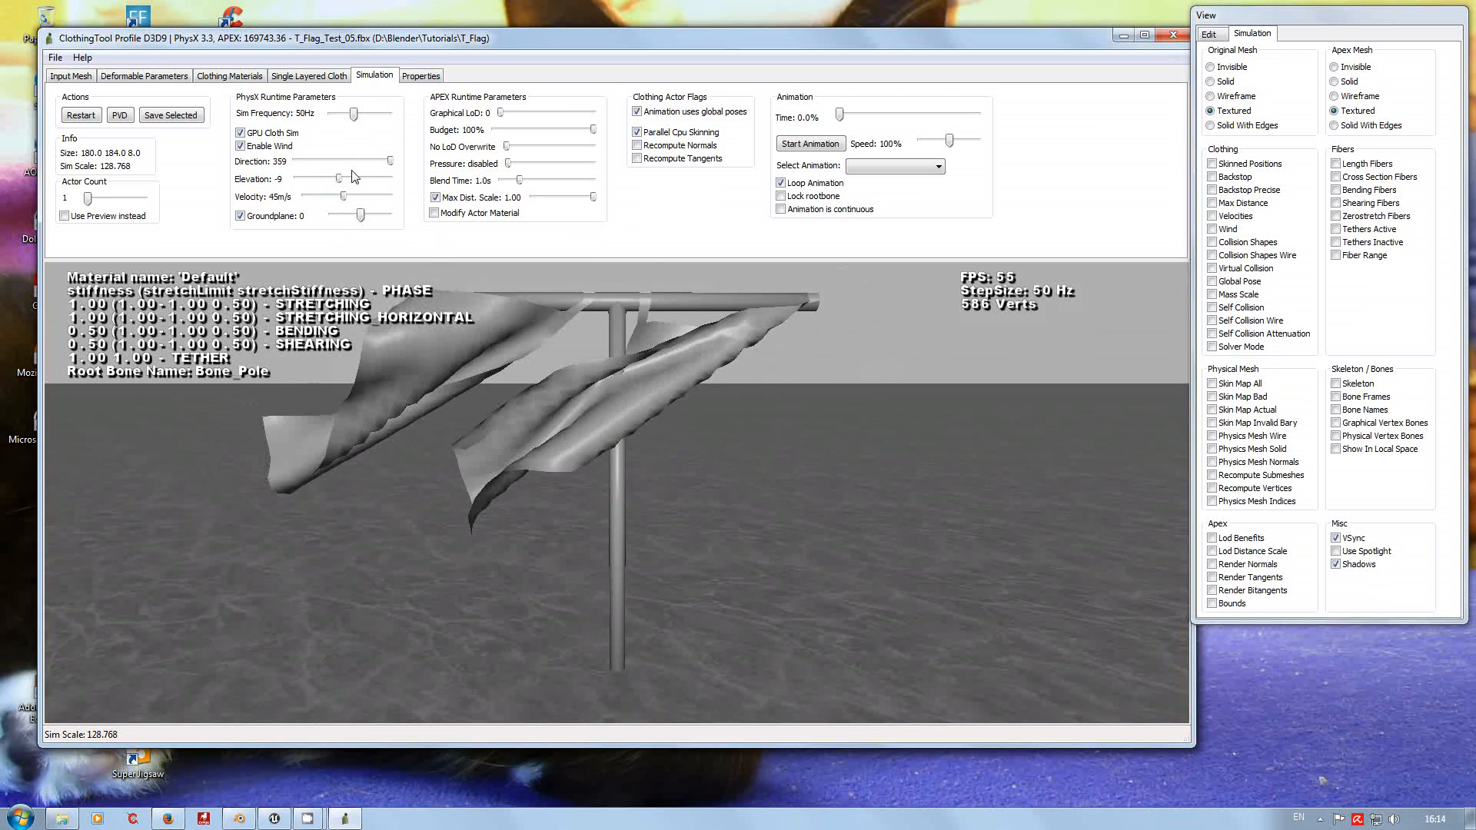
drag(391, 160, 361, 167)
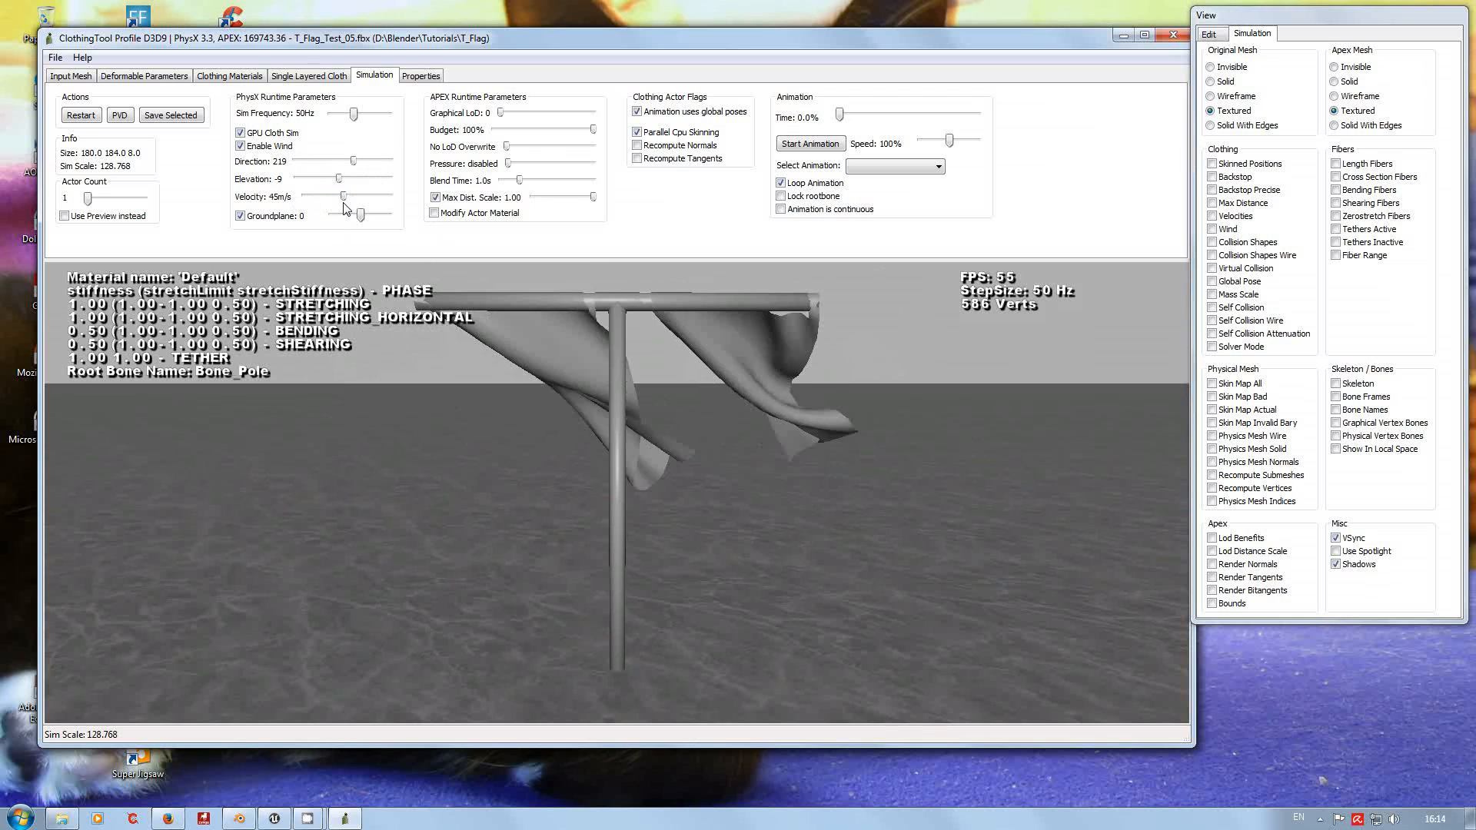
drag(344, 196, 317, 199)
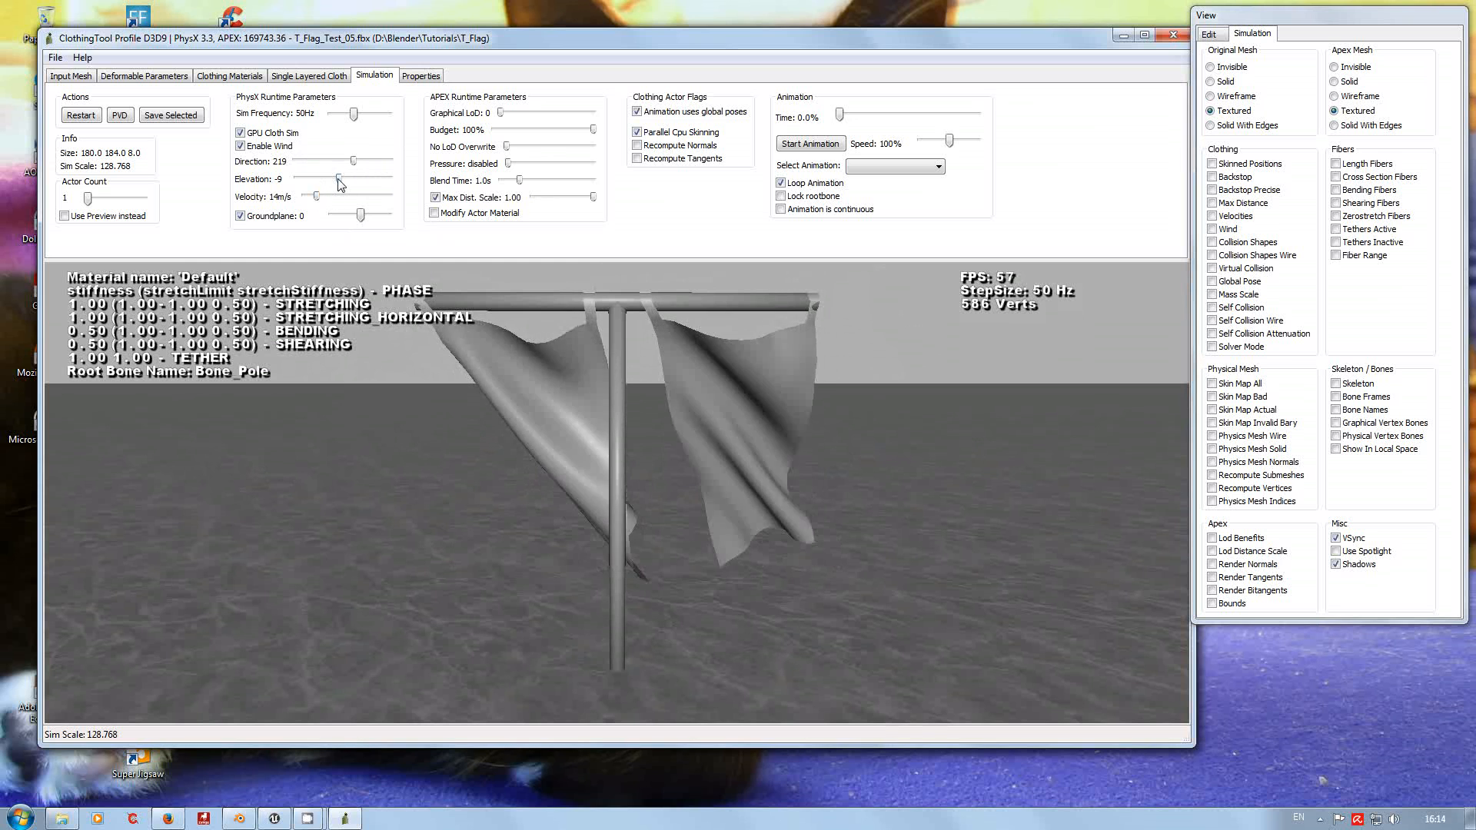
mouse_move(339, 178)
mouse_down()
mouse_move(390, 179)
mouse_move(333, 200)
mouse_up()
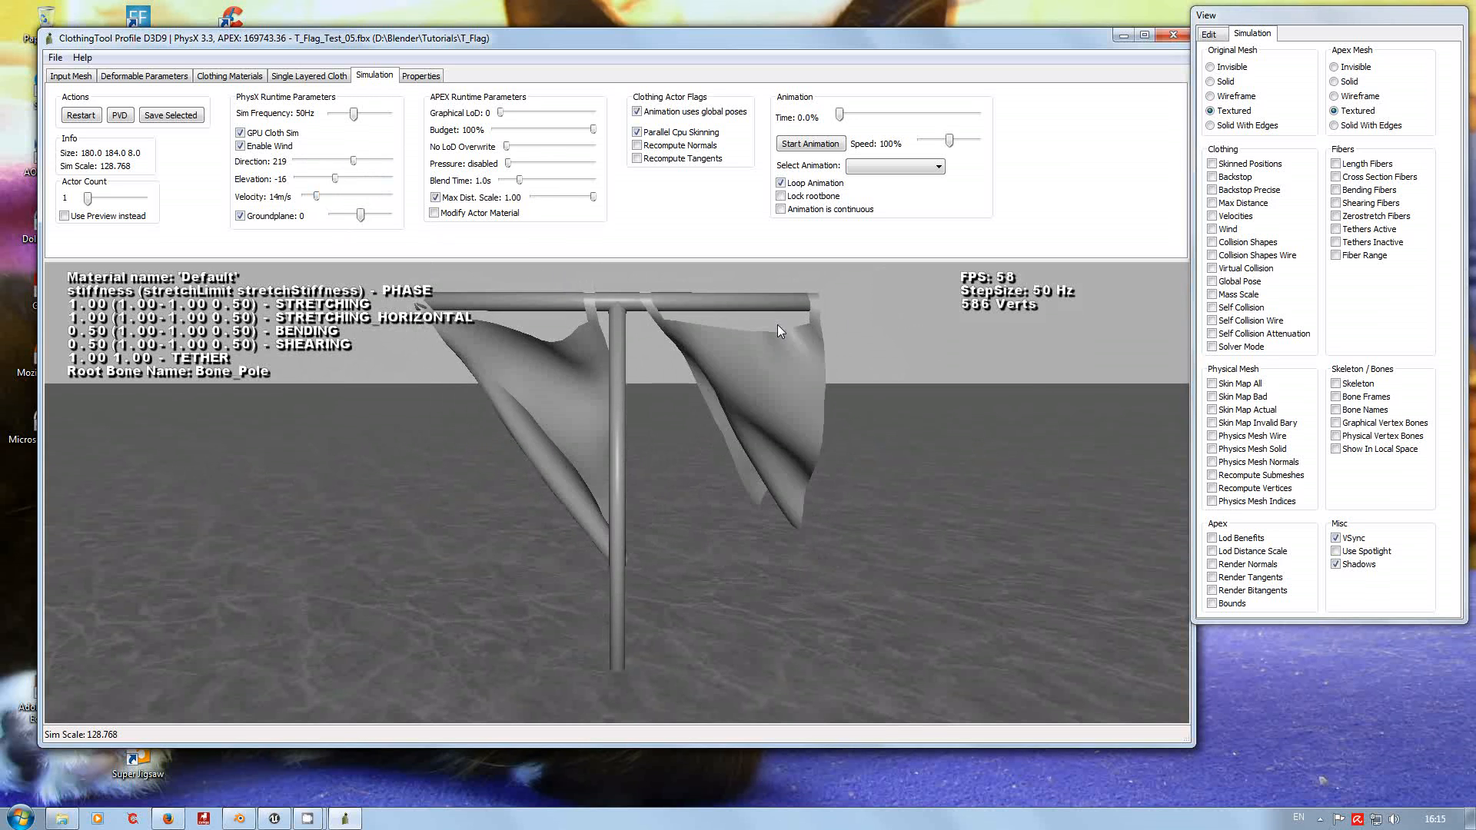
Start saving the single layered cloth asset and browse to D:\Blender\Tutorials\T_Flag as the destination folder.
click(305, 77)
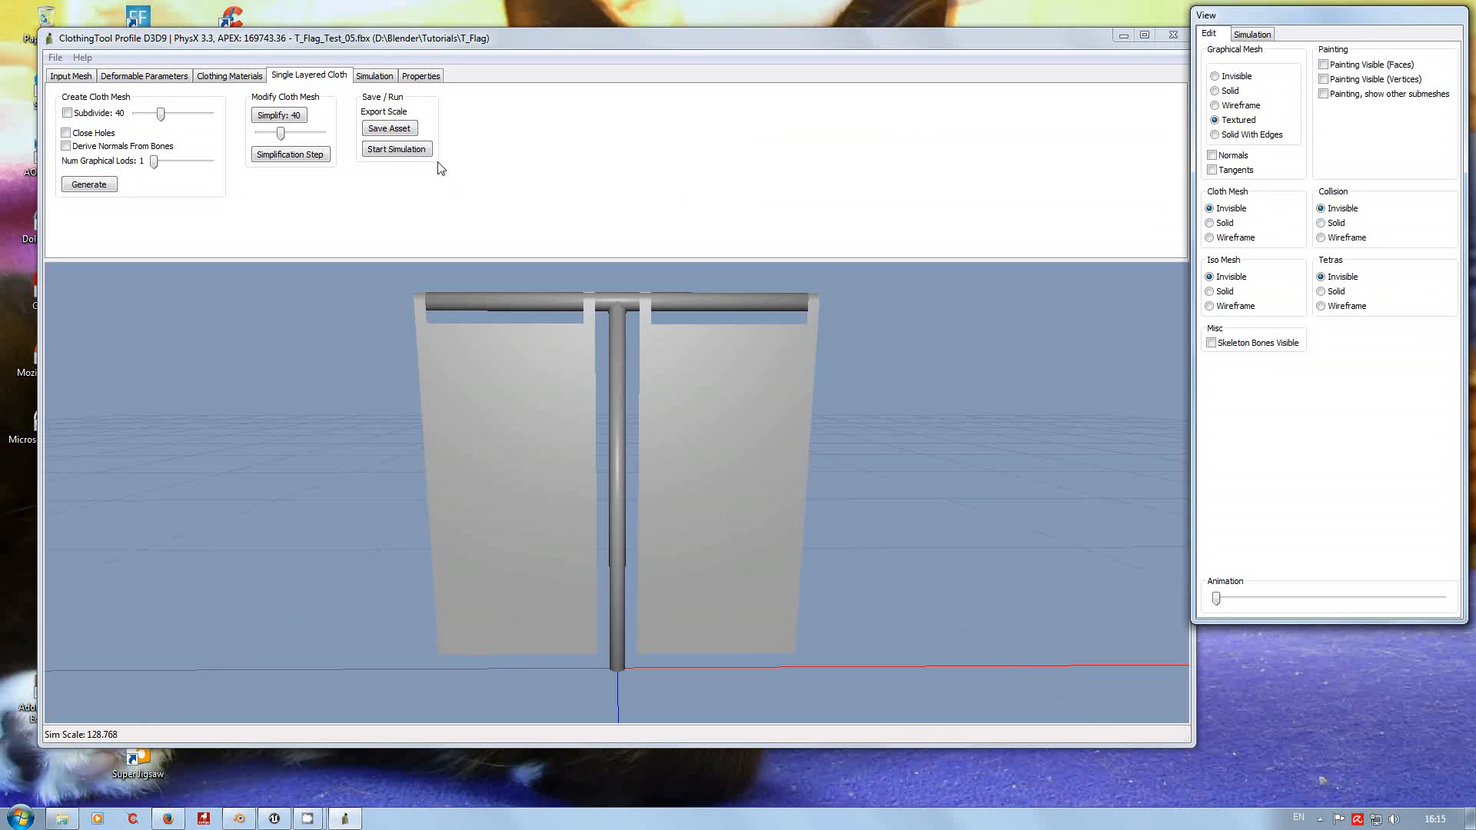
click(388, 129)
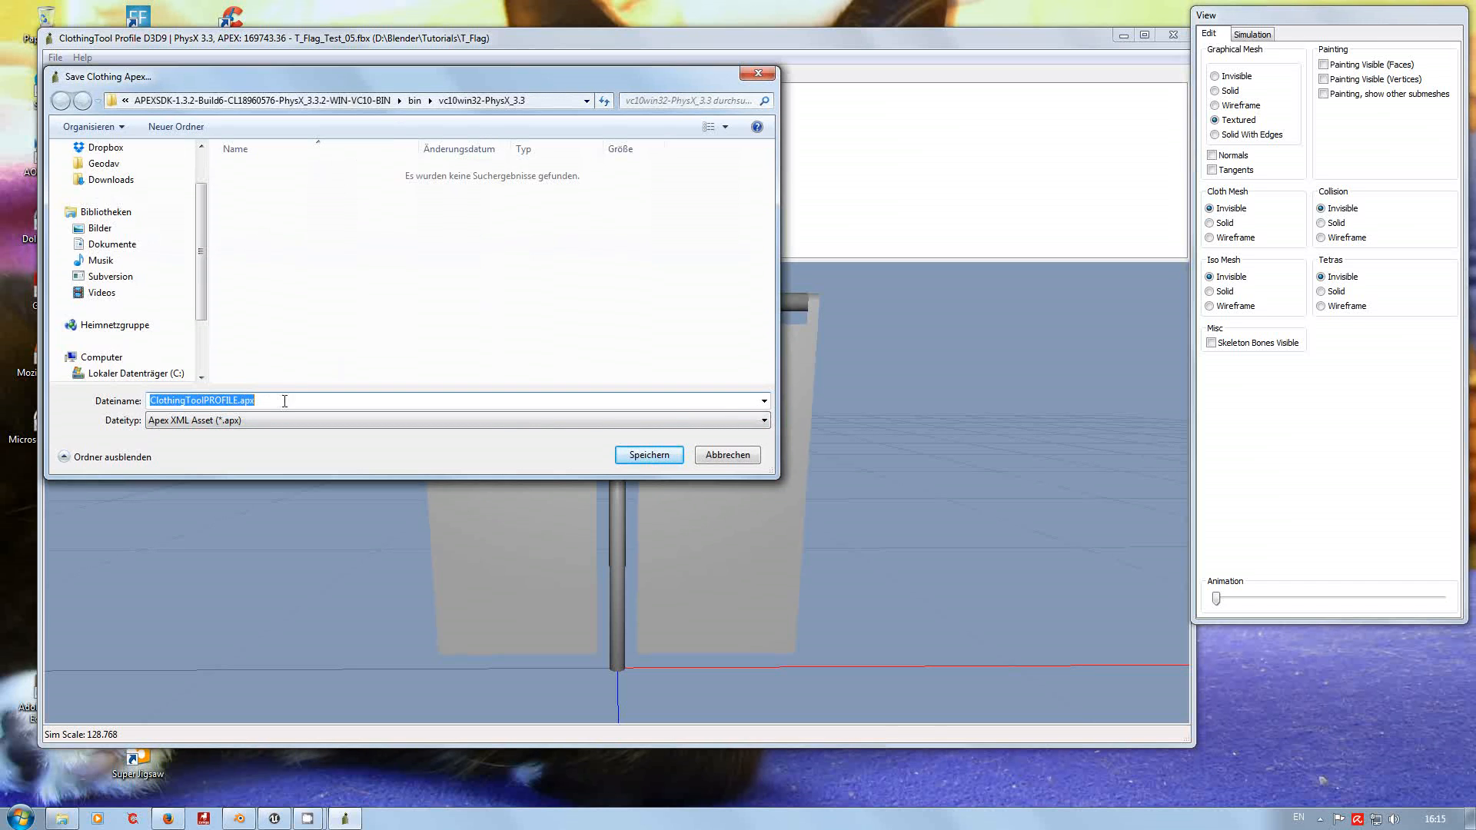
click(258, 100)
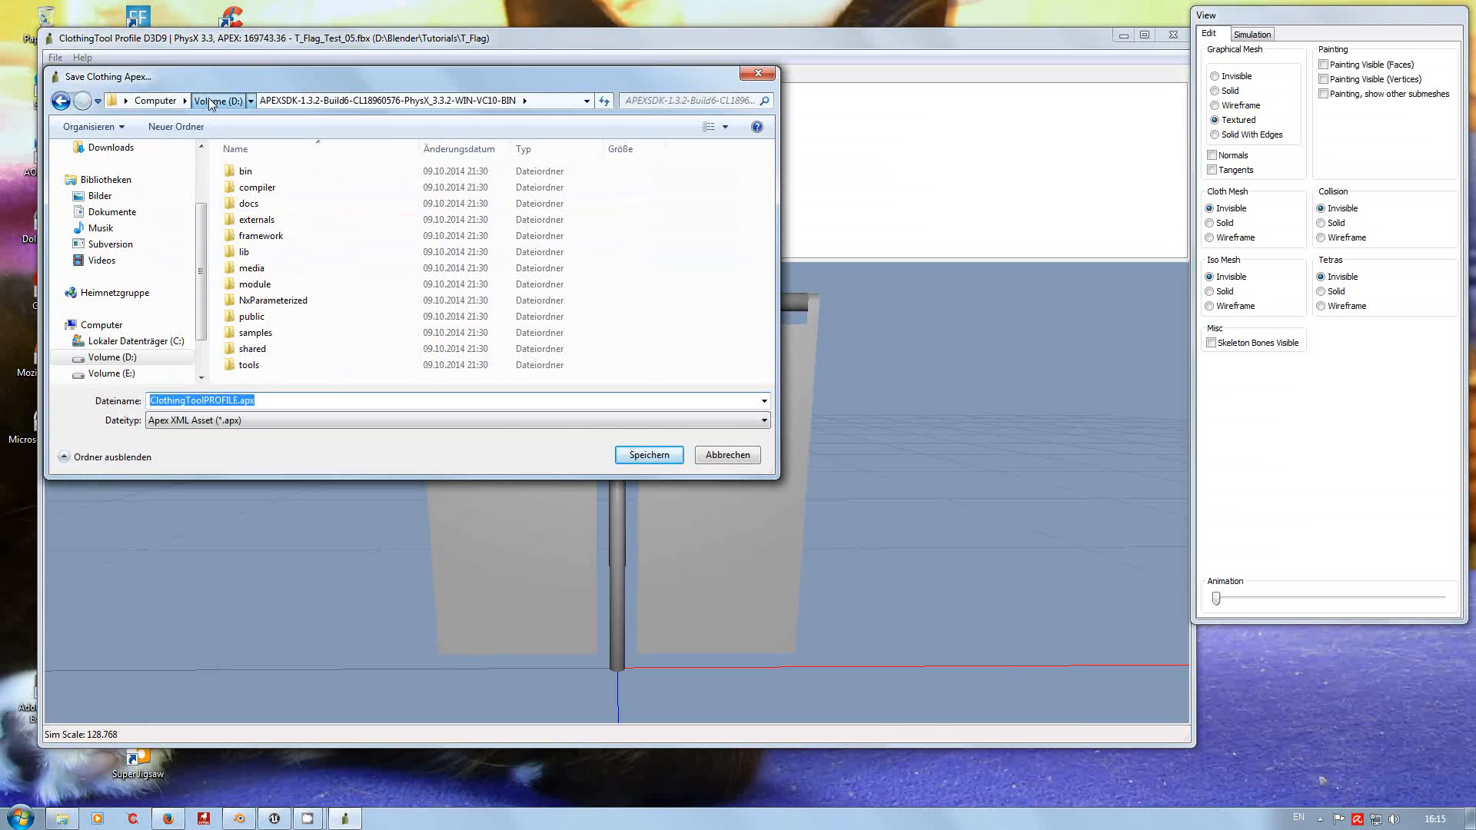
click(209, 102)
click(264, 236)
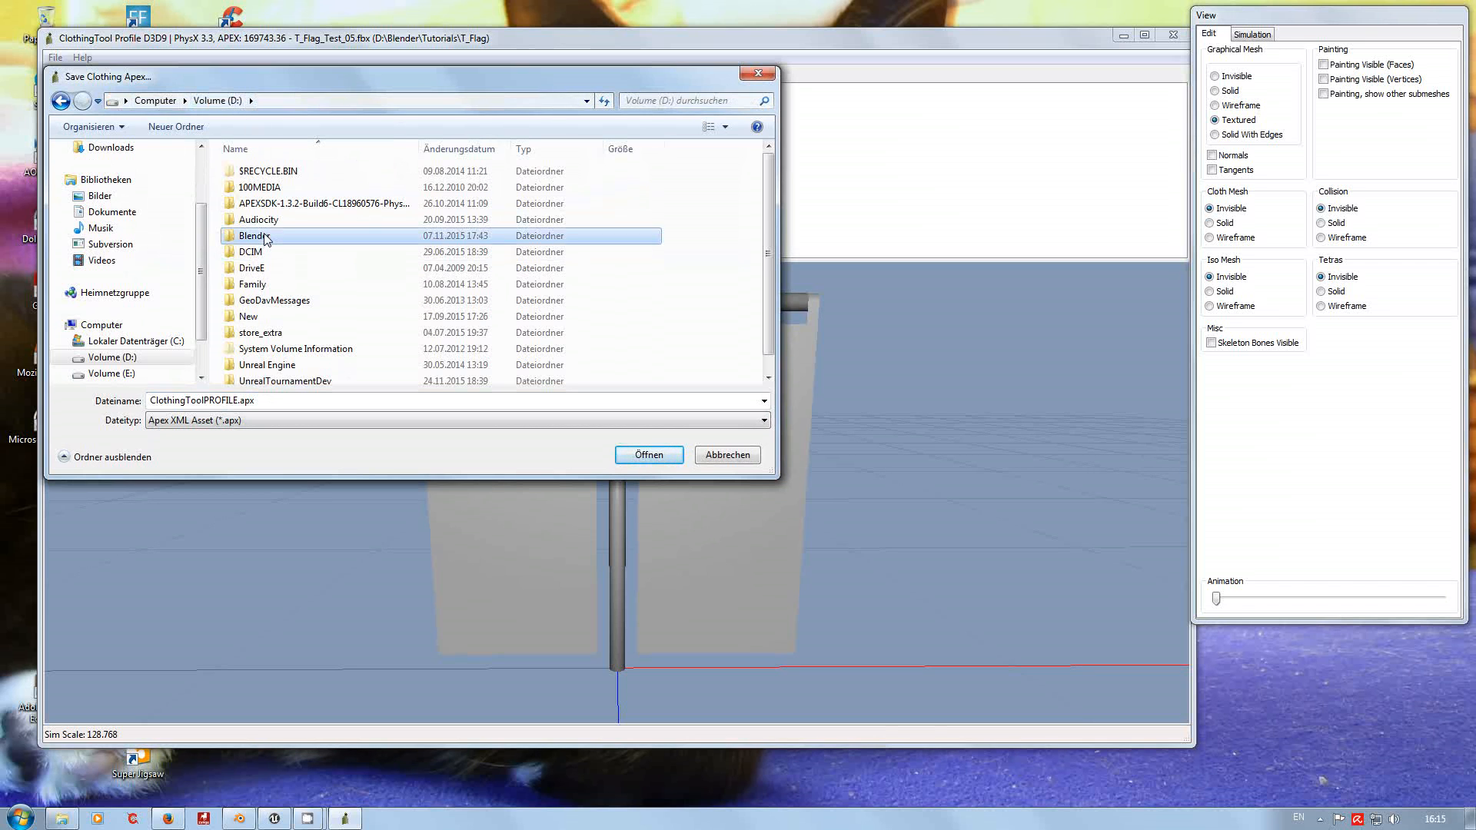
double_click(264, 236)
scroll(323, 261, down, 5)
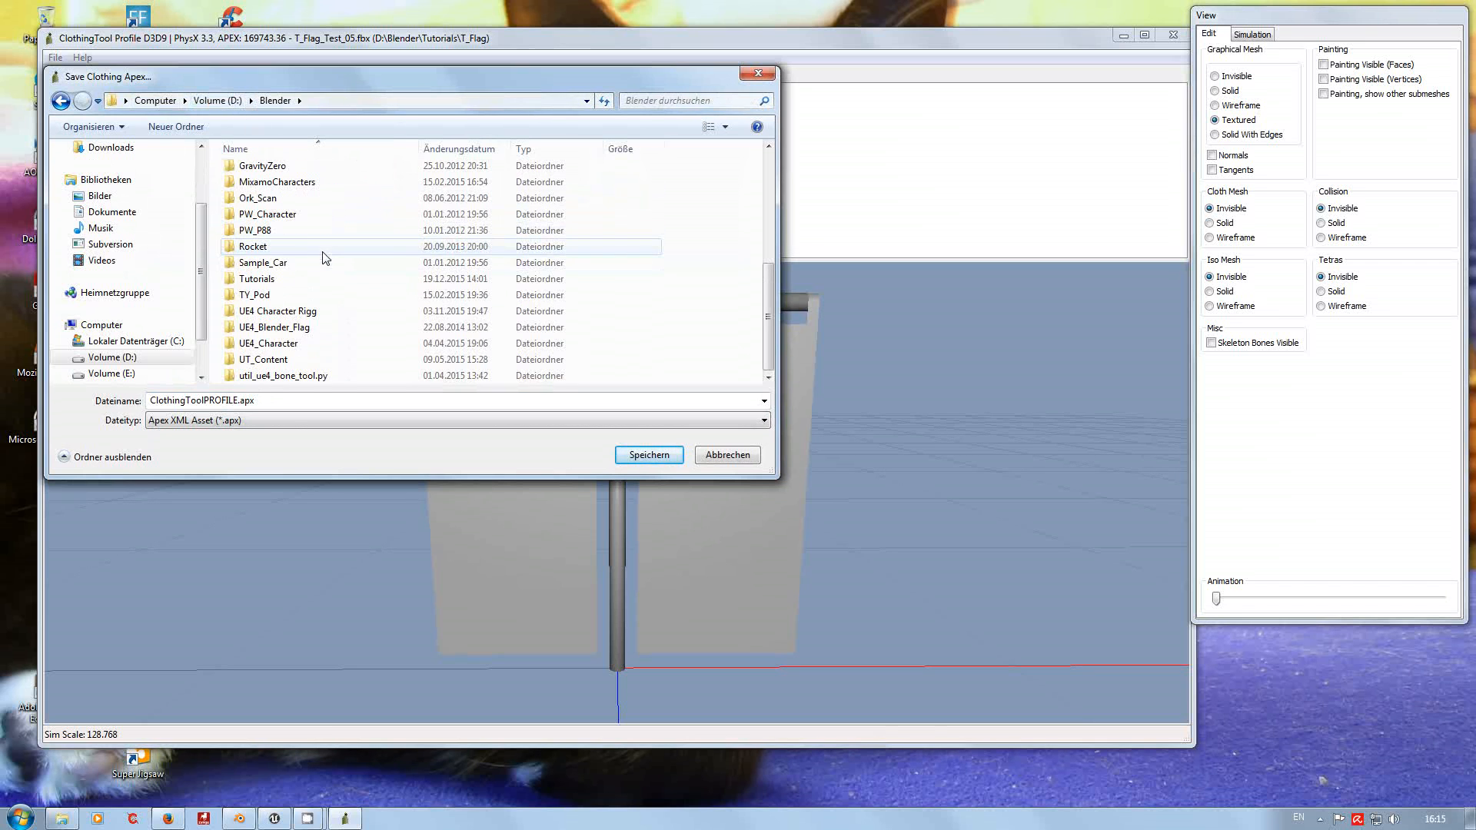
double_click(261, 278)
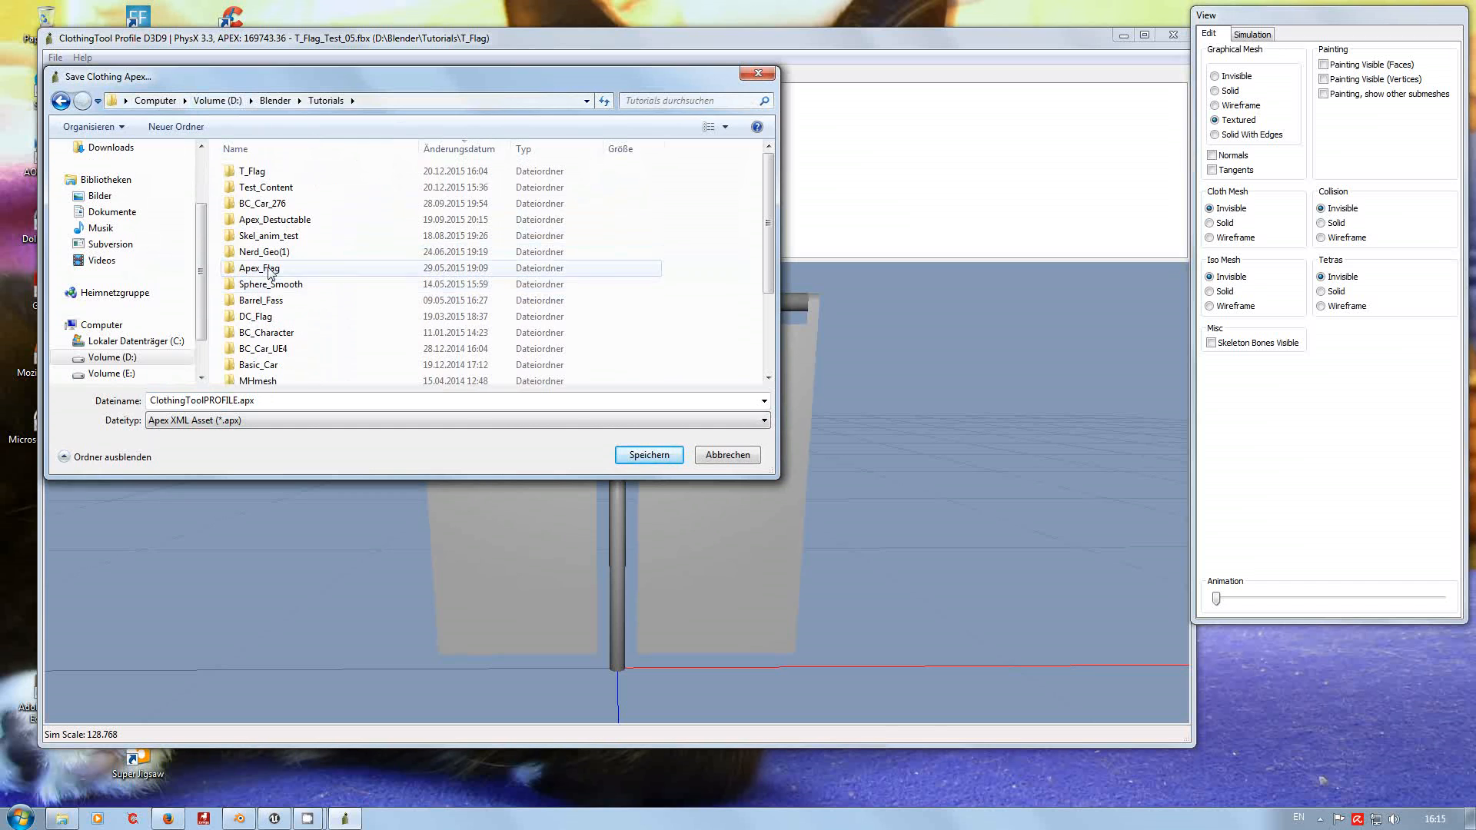
double_click(265, 170)
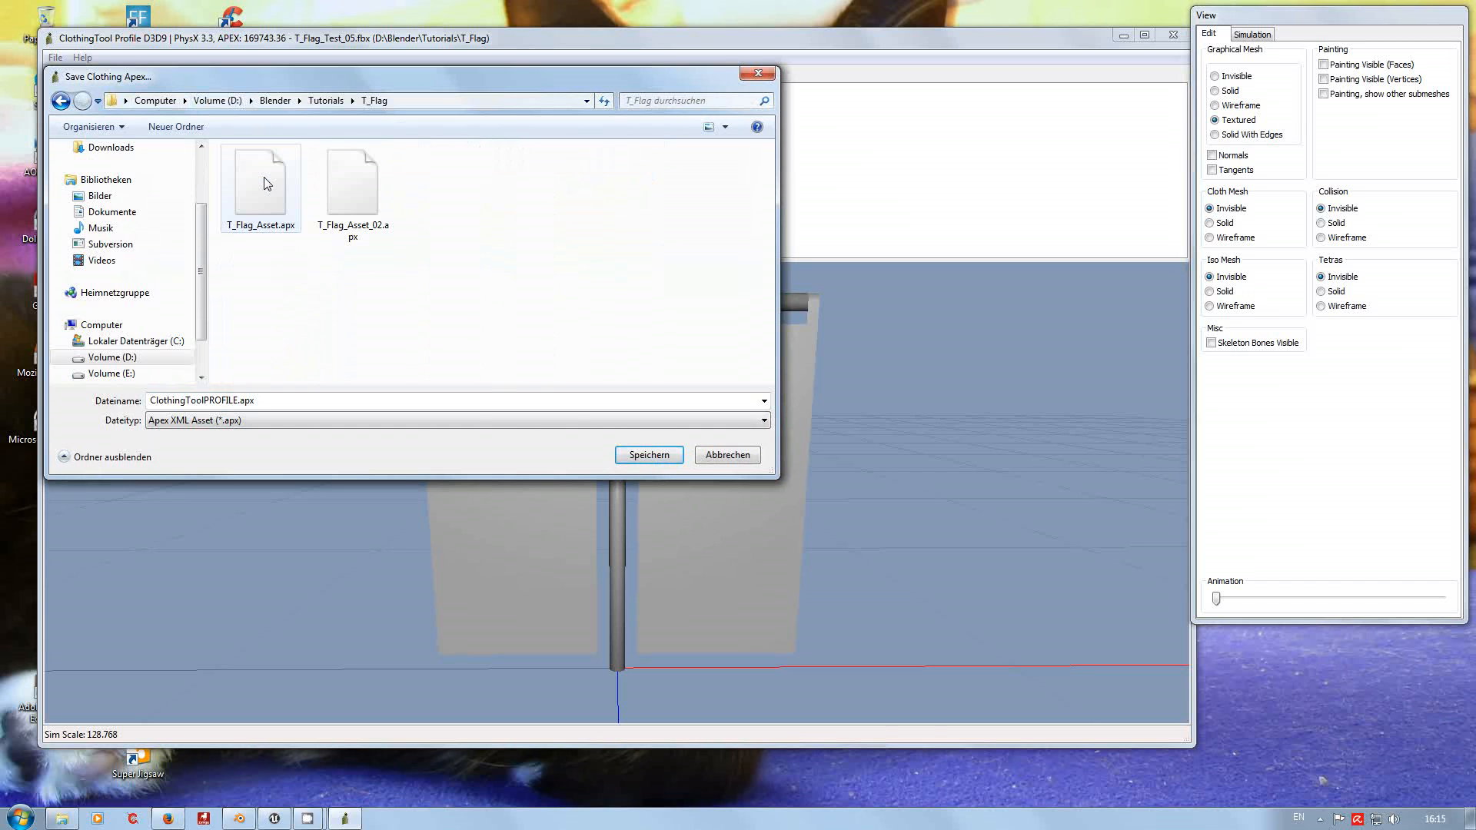
Save the clothing asset as T_Flag_Asset_05.apx, basing the name on the existing T_Flag_Asset_02.apx file.
click(363, 206)
double_click(214, 400)
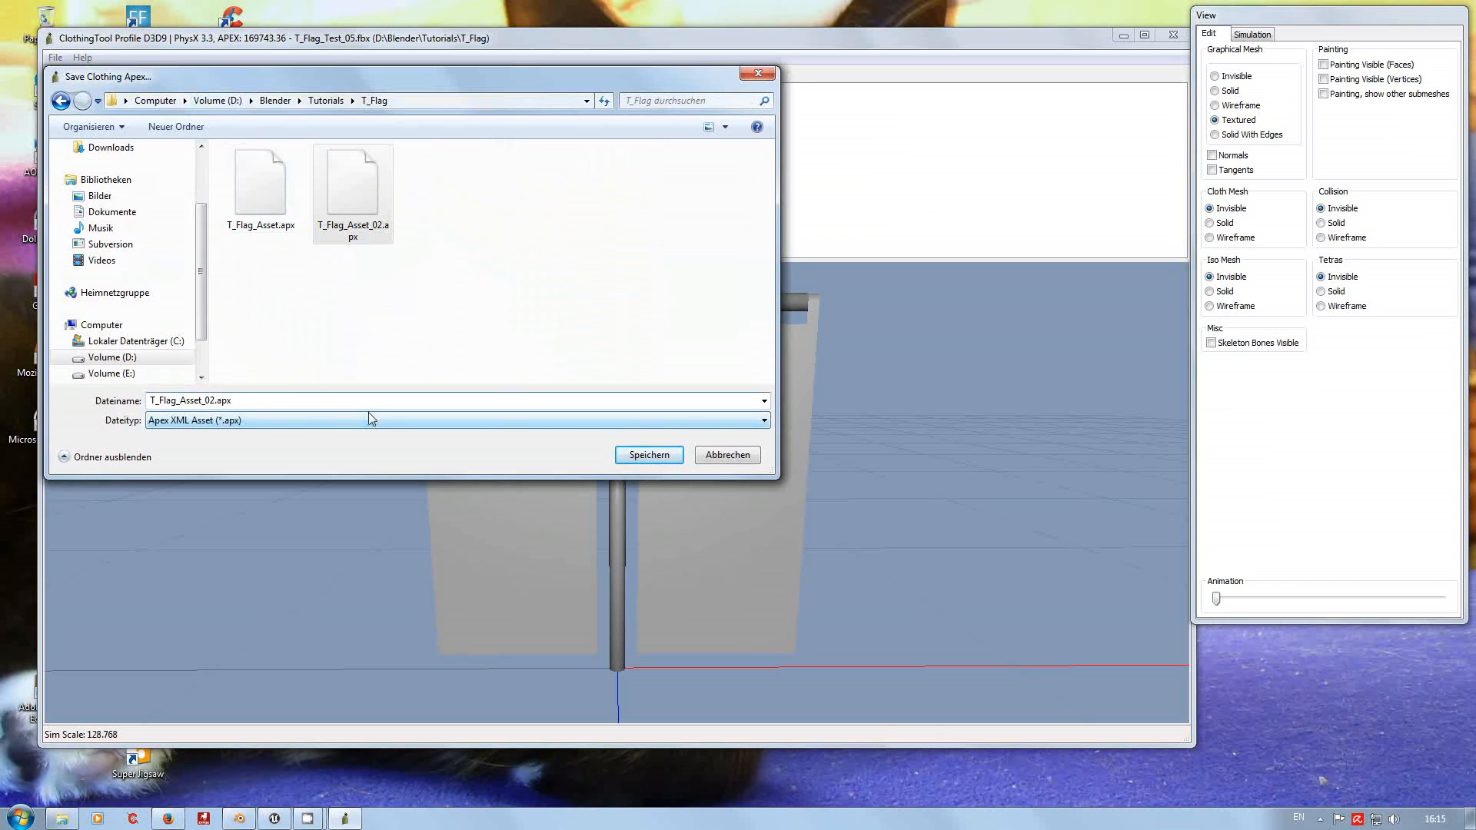
key(BackSpace)
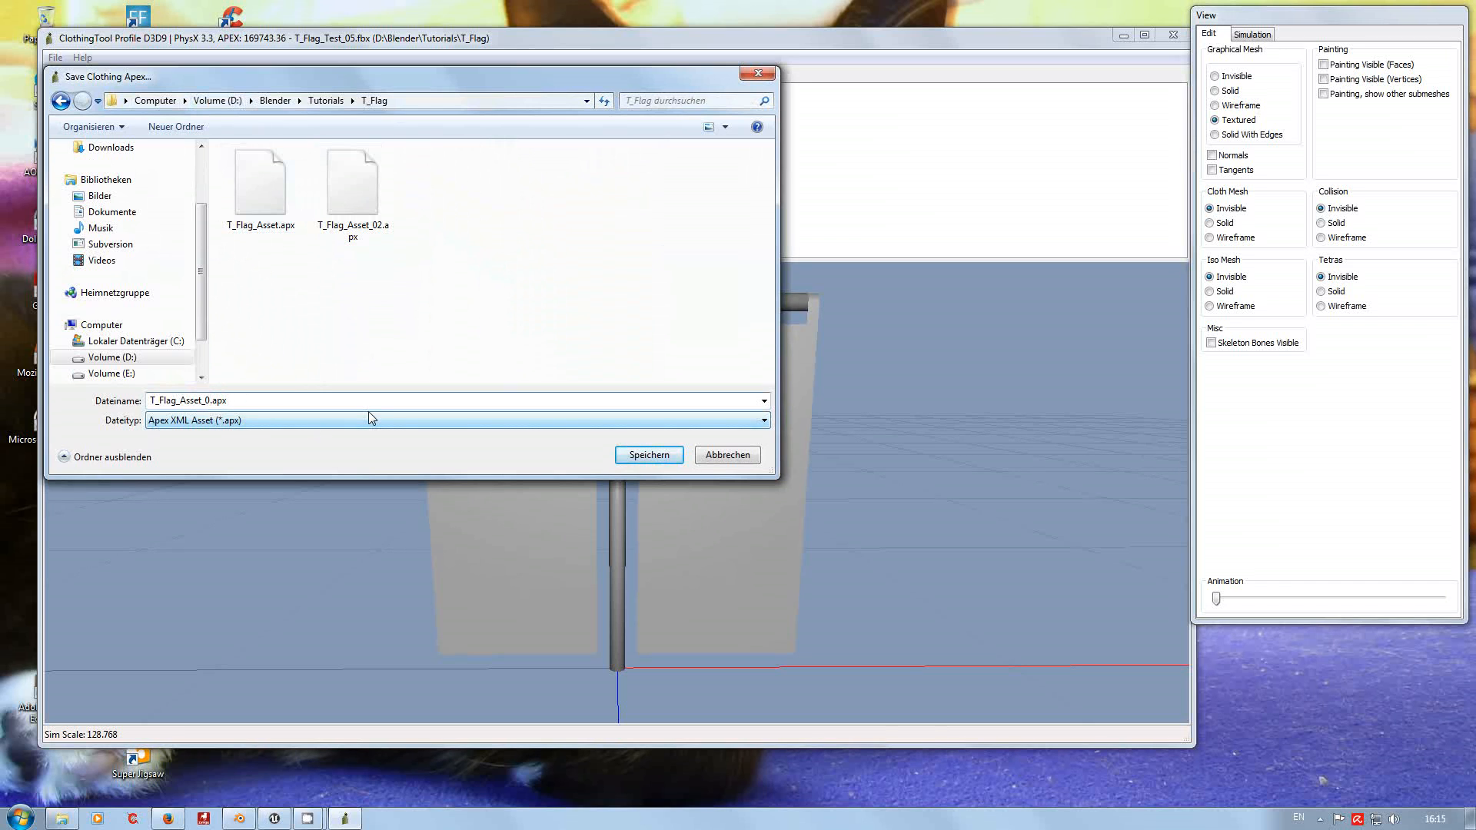
text(5)
key(Return)
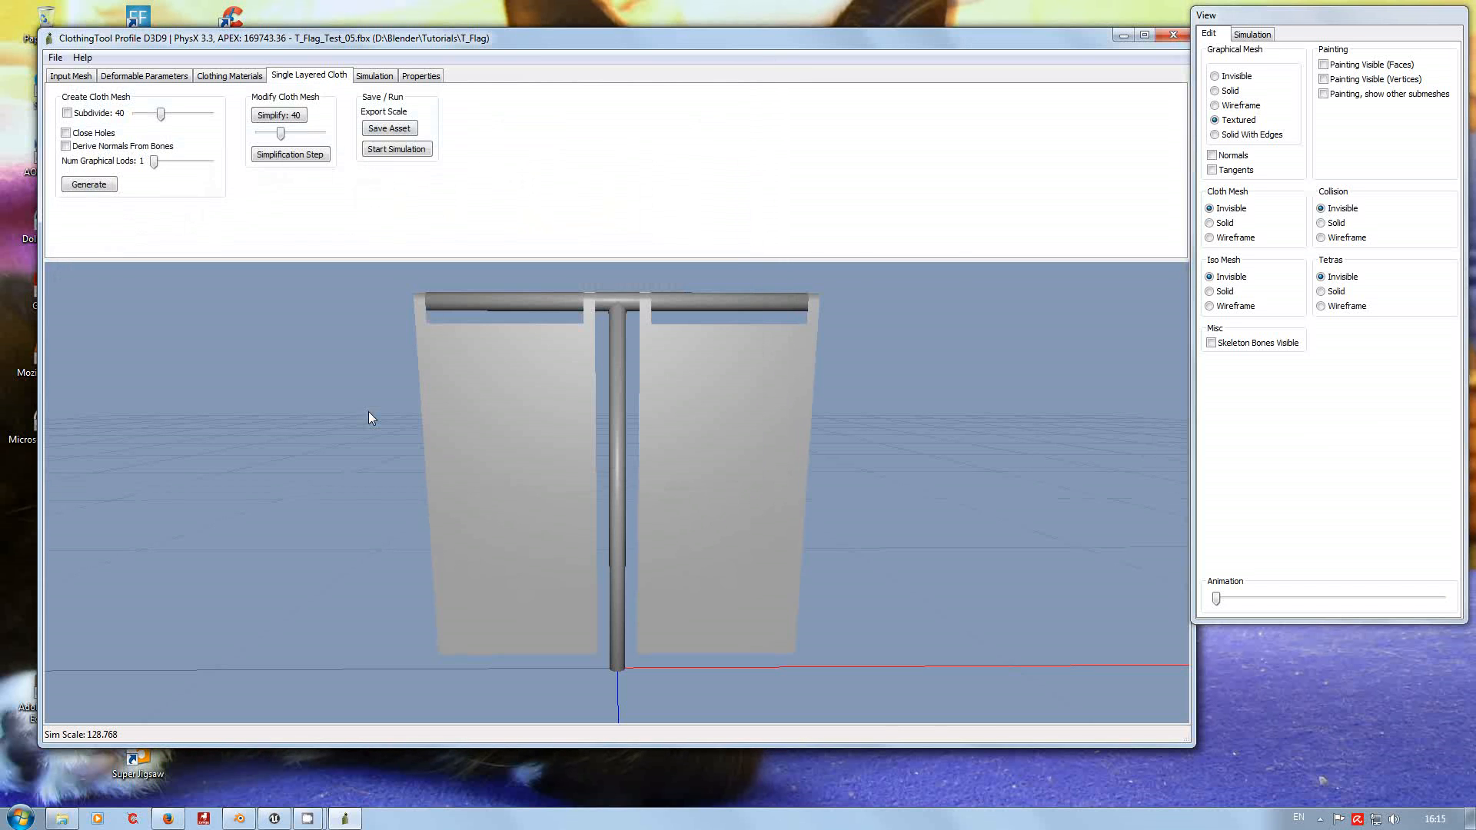
Close ClothingTool without saving the workspace, and open the T_Flag_Test_05 skeletal mesh in Unreal Editor.
click(1173, 36)
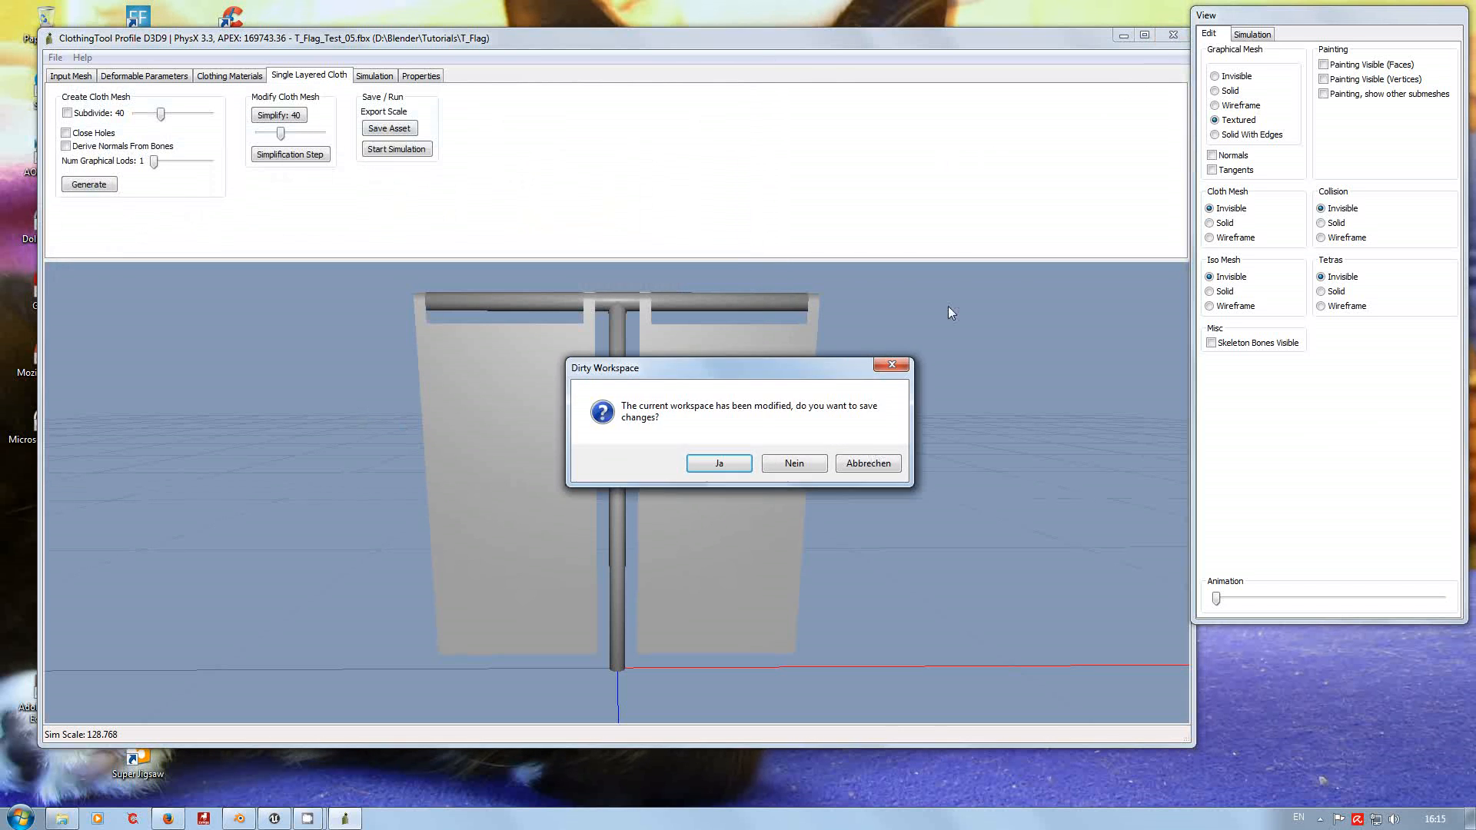
click(804, 465)
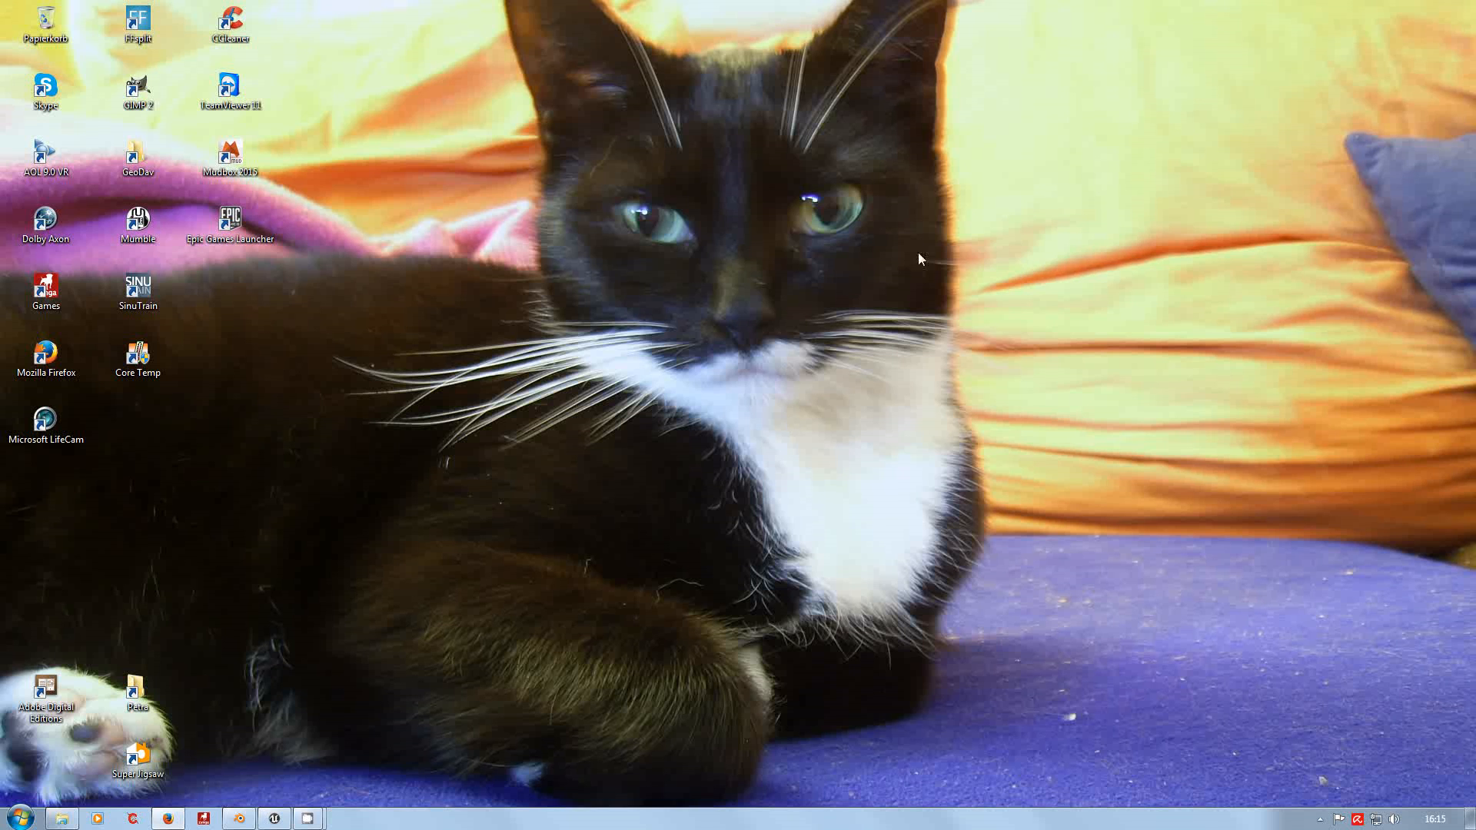
click(269, 821)
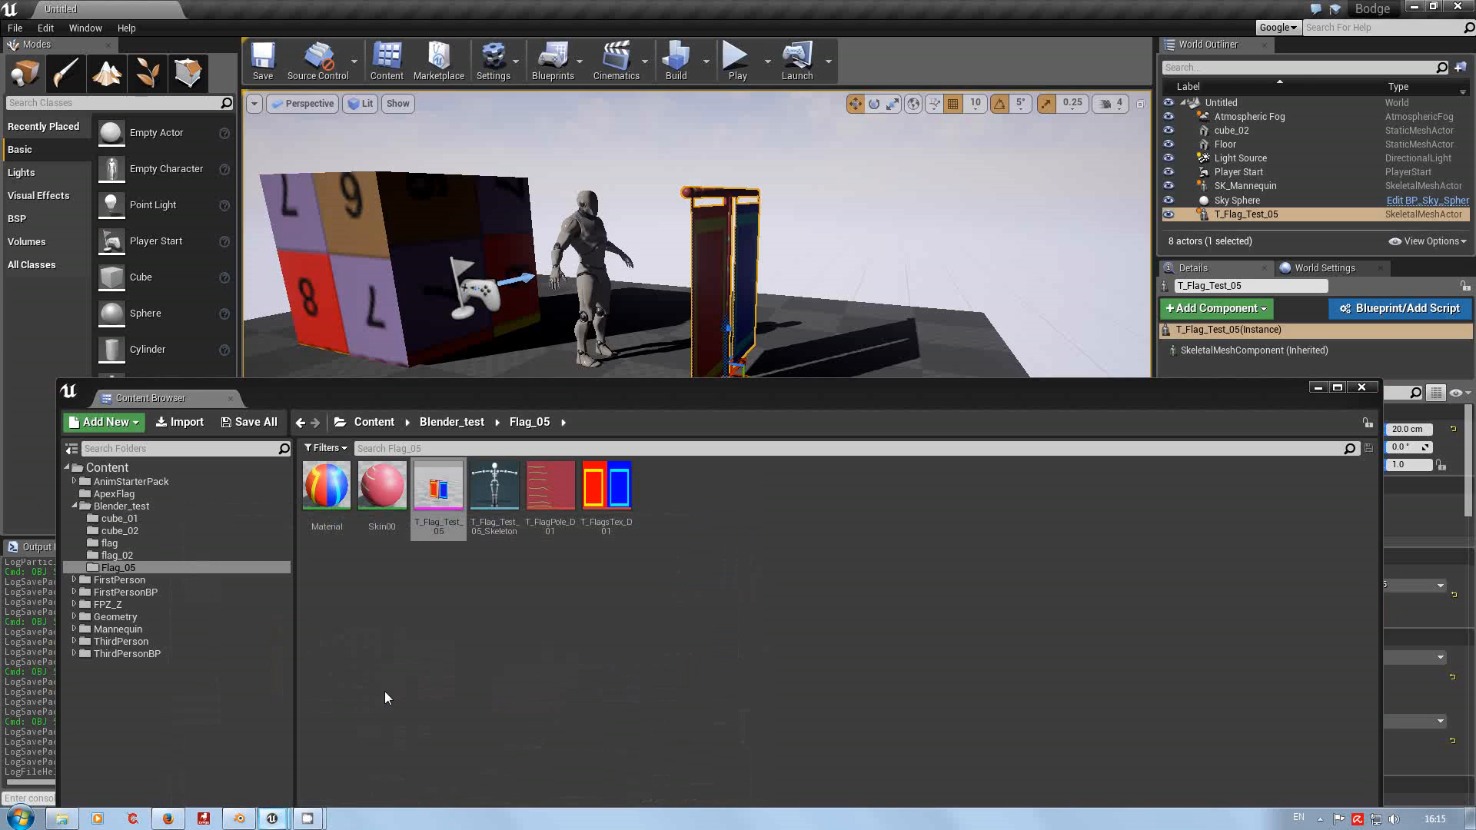
drag(754, 400, 820, 103)
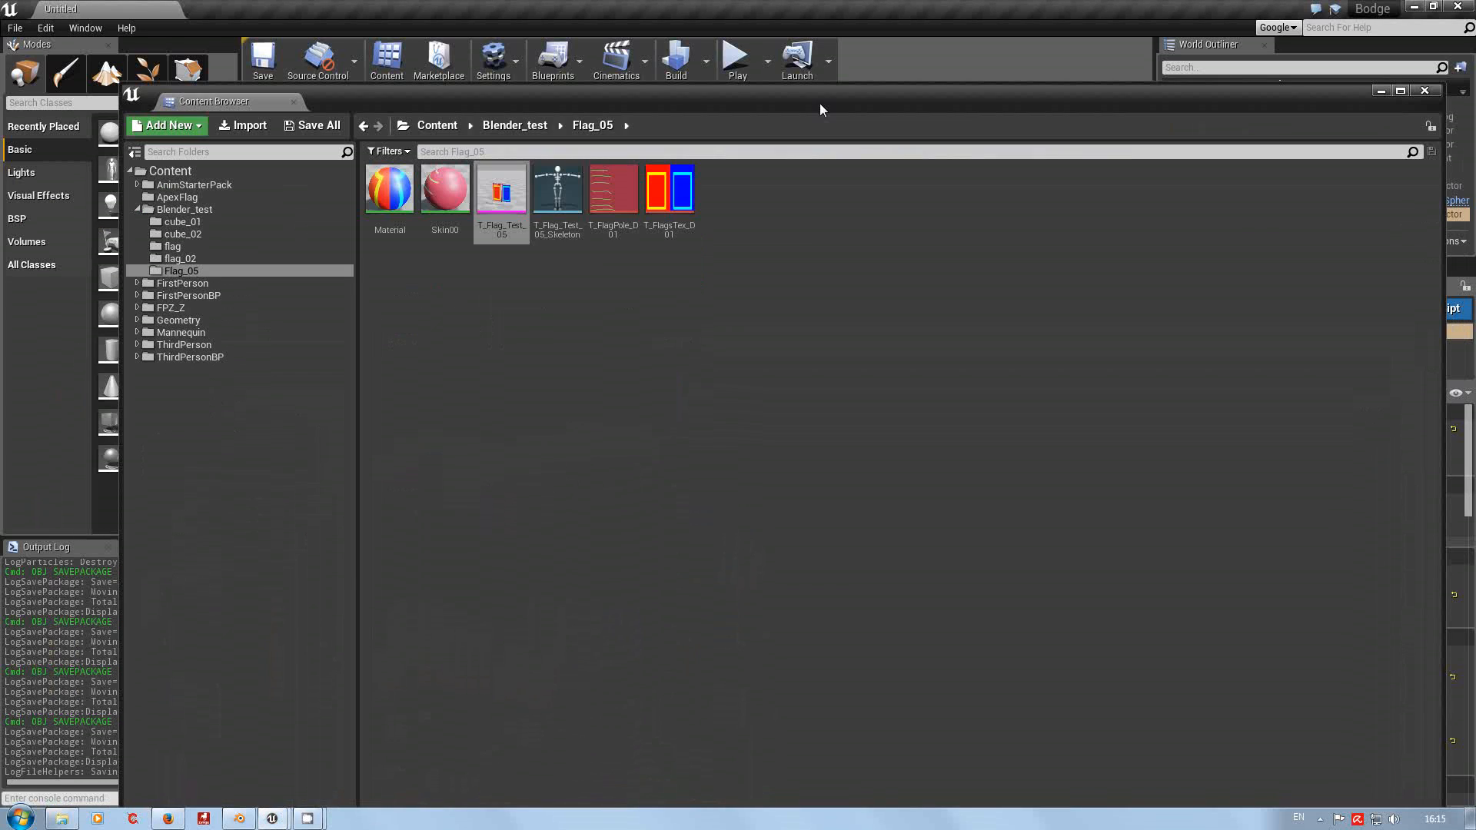
double_click(515, 198)
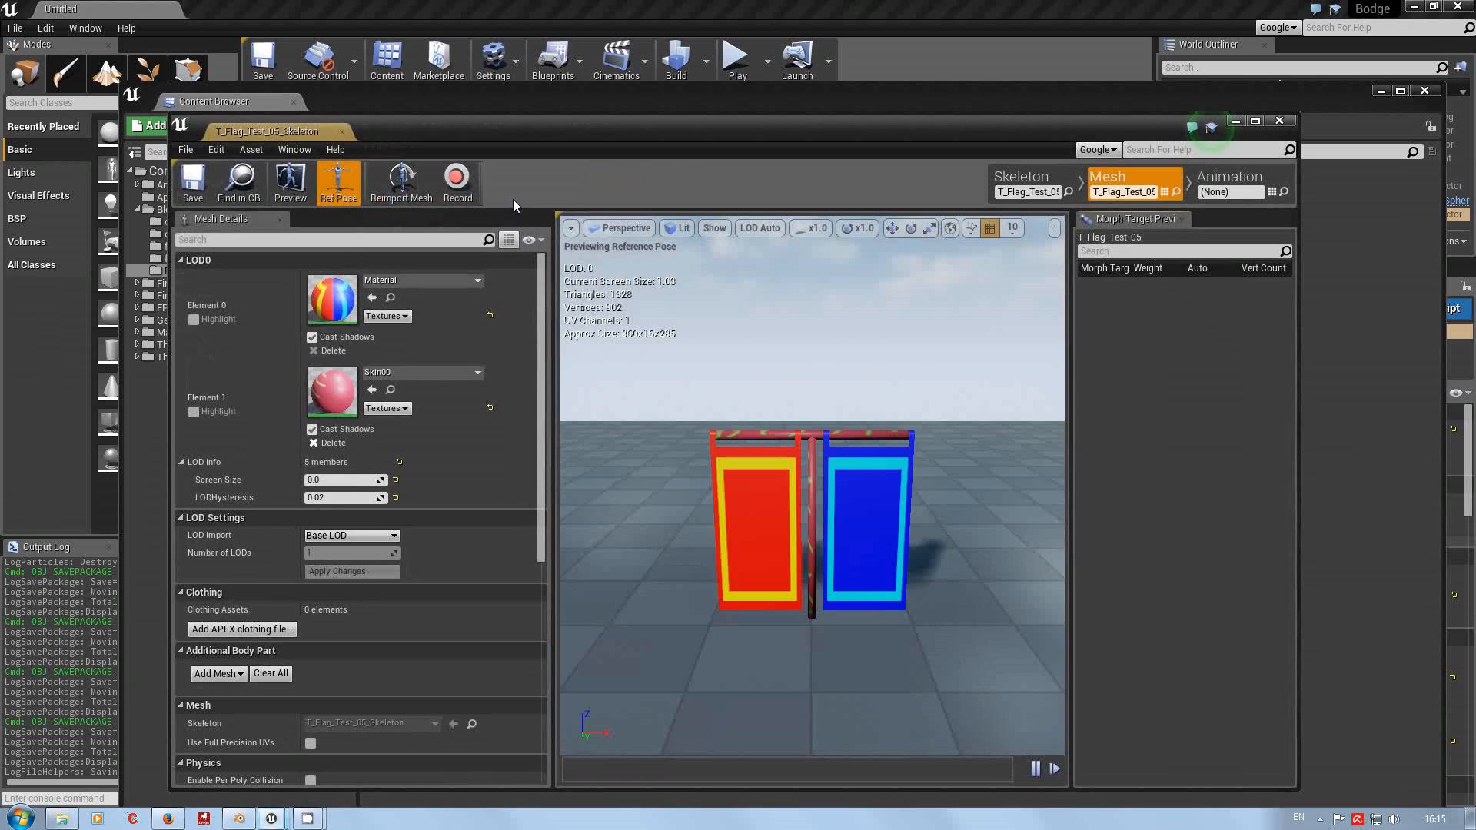
drag(622, 142, 635, 91)
Add the APEX clothing file T_Flag_Asset_05.apx to the mesh and assign it as the clothing of material Element 0.
click(243, 584)
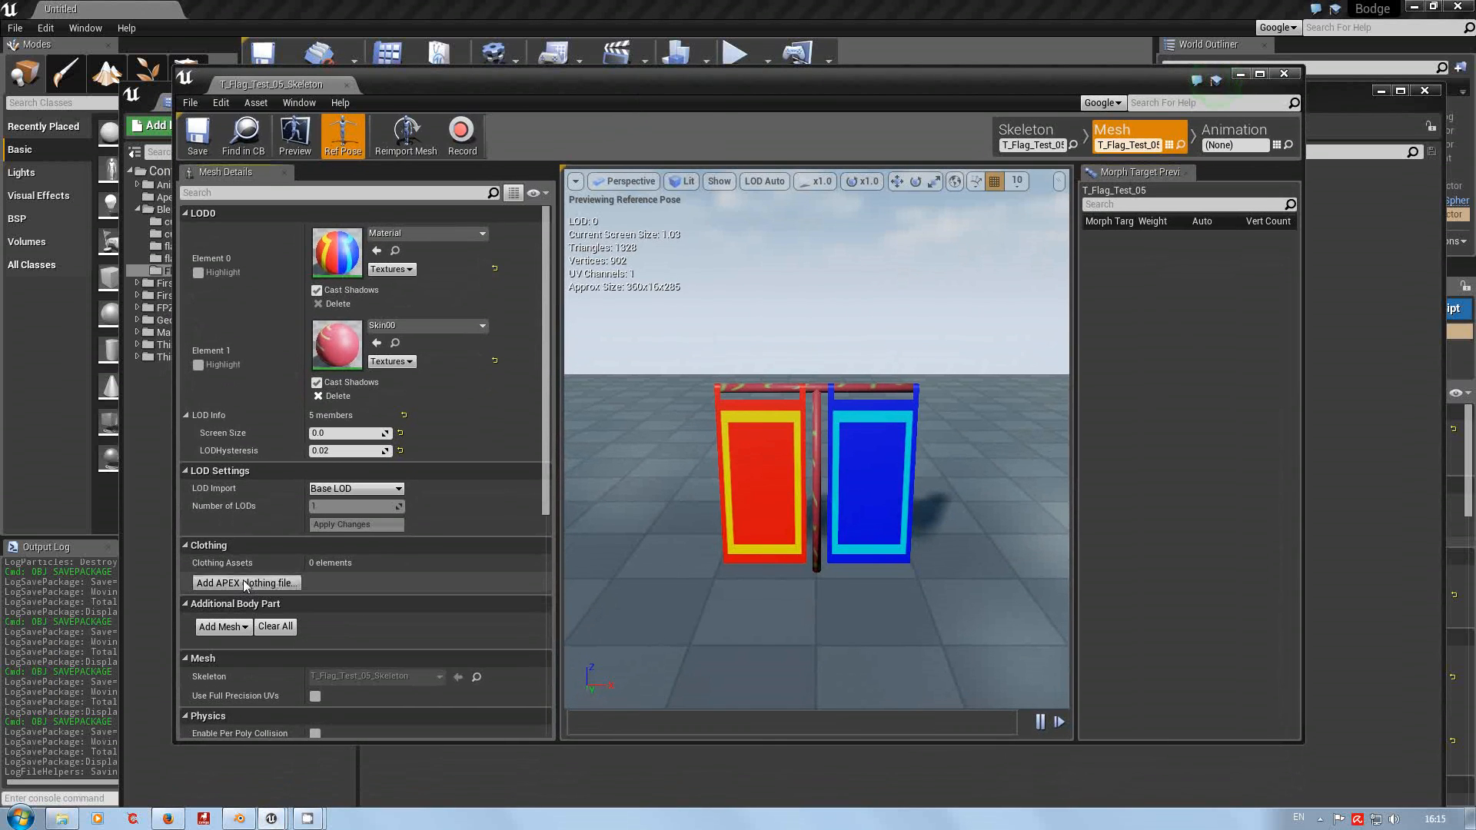
click(520, 124)
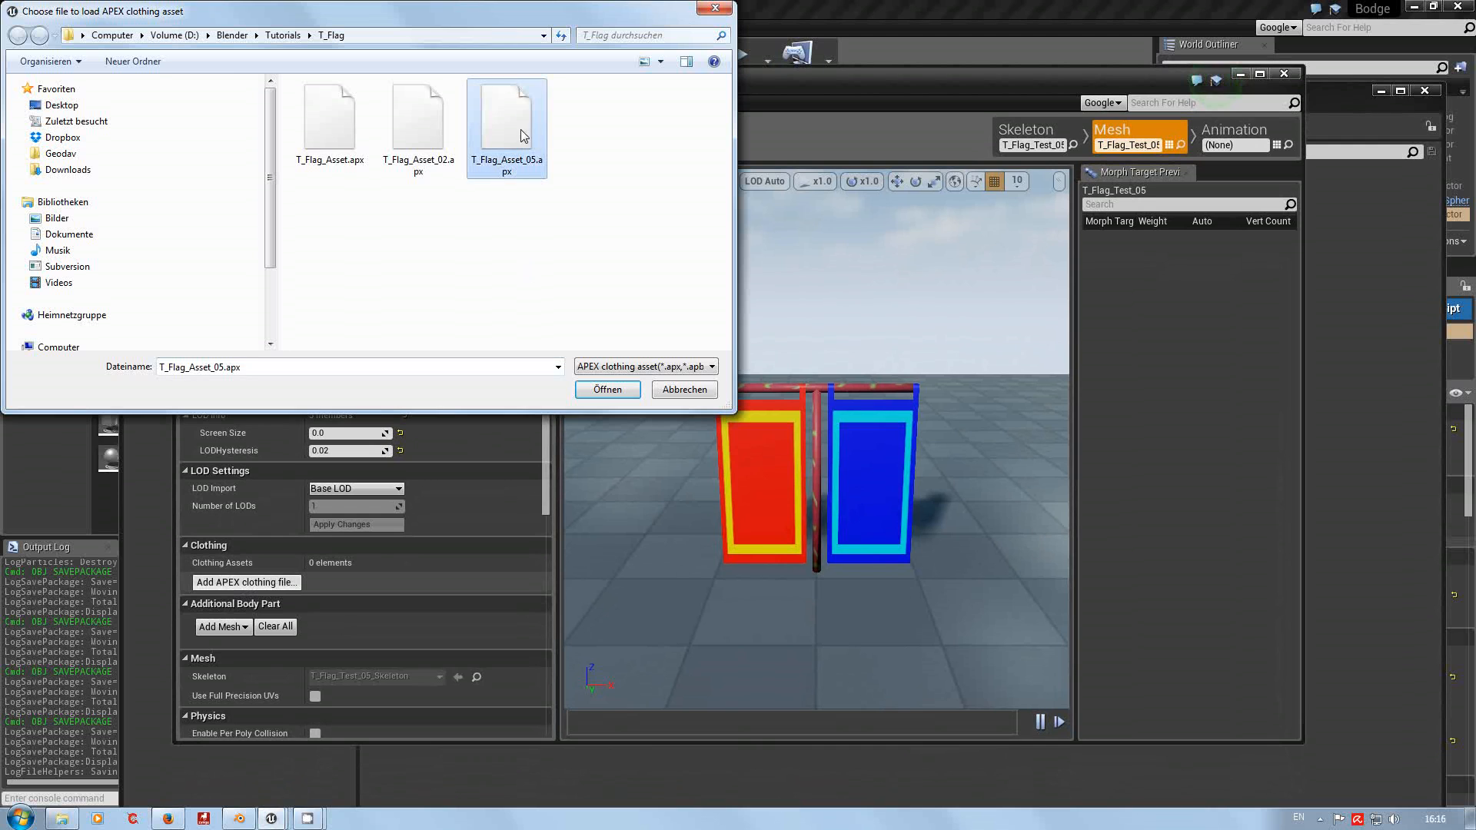
click(609, 389)
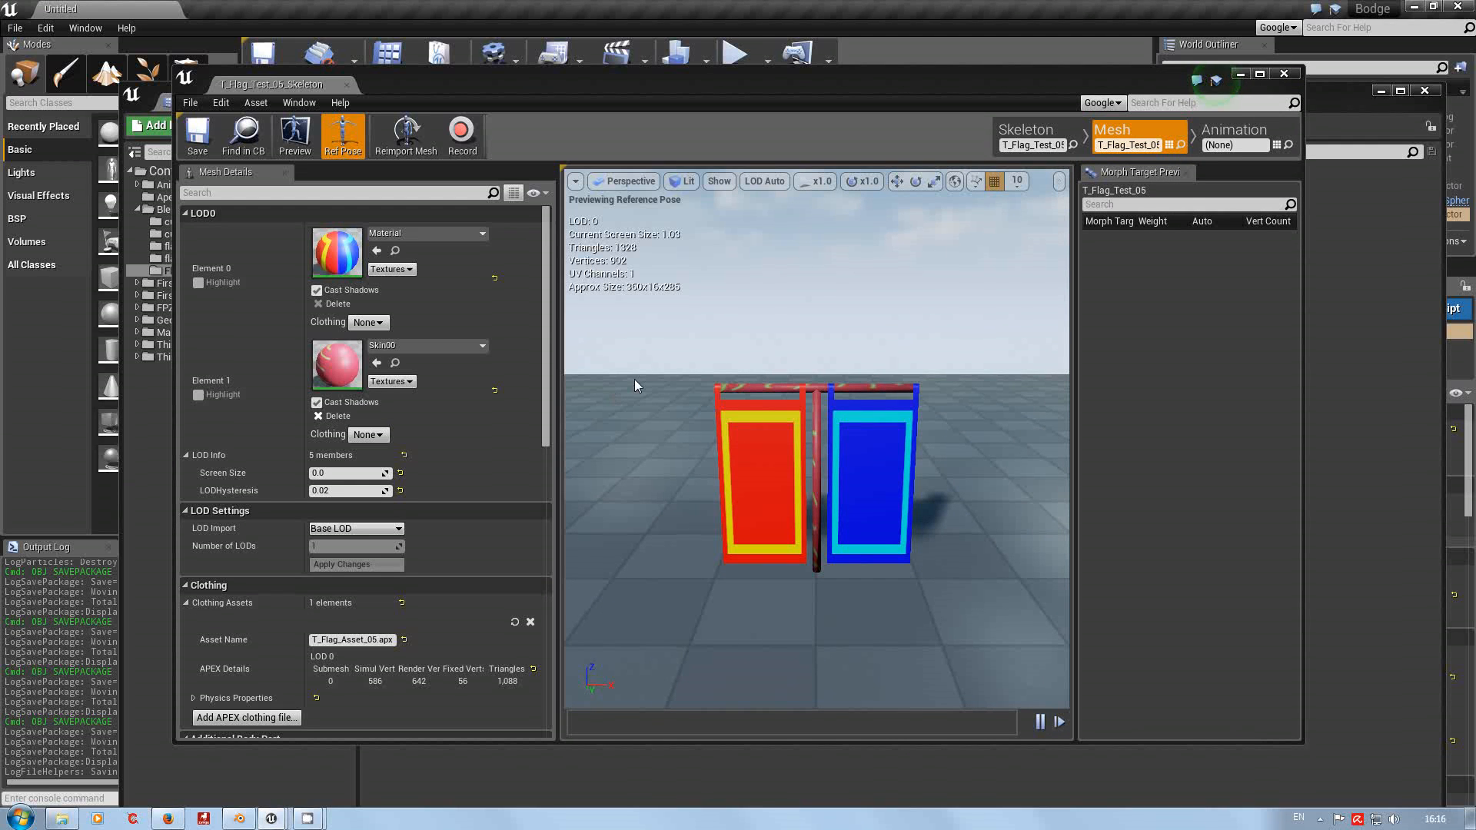
click(380, 323)
click(369, 347)
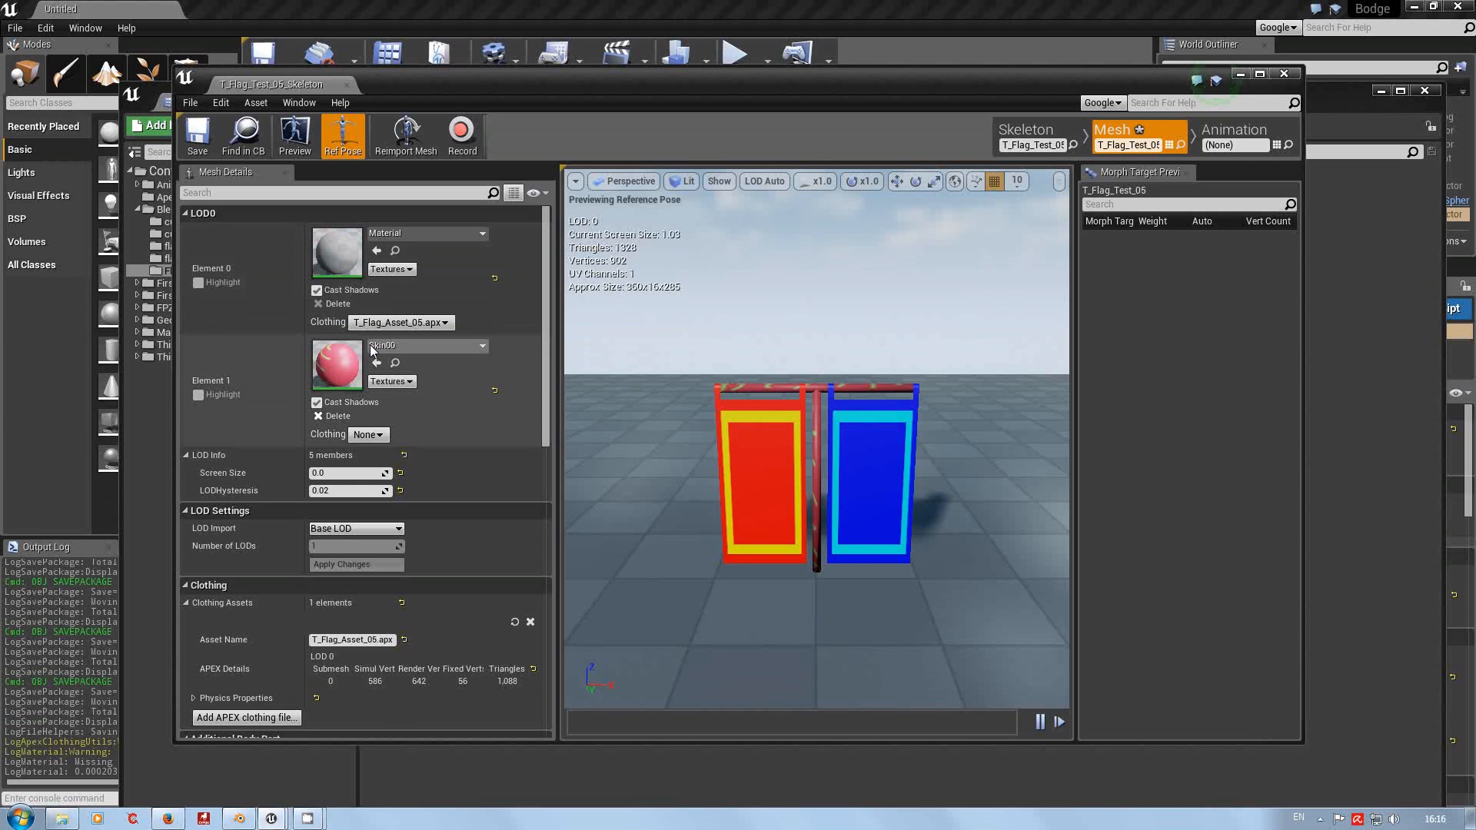
Inspect the clothed flag in the preview, save the T_Flag_Test_05 mesh and close its editor.
drag(814, 497, 849, 500)
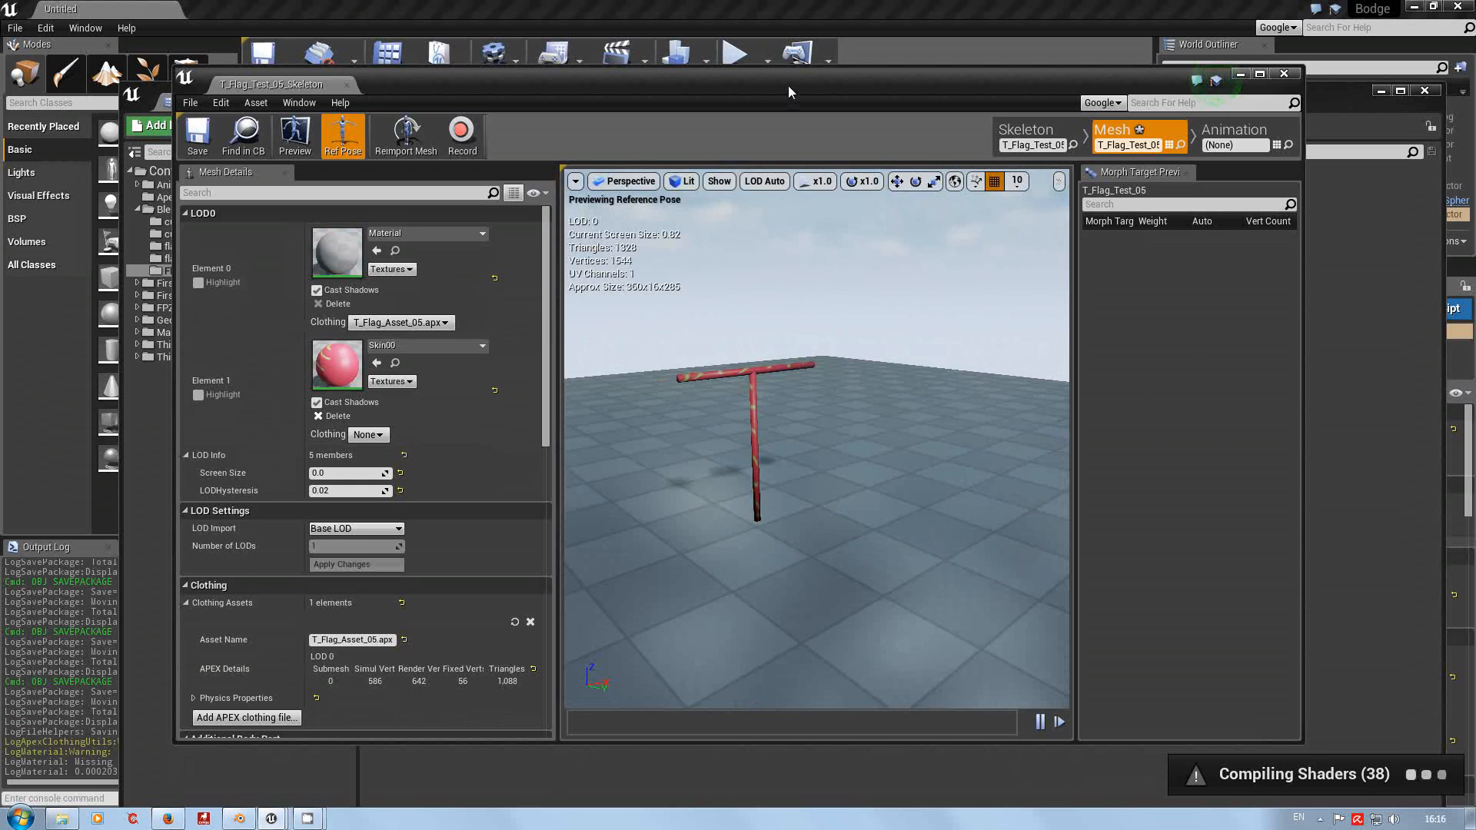
drag(788, 86, 799, 366)
drag(847, 119, 829, 187)
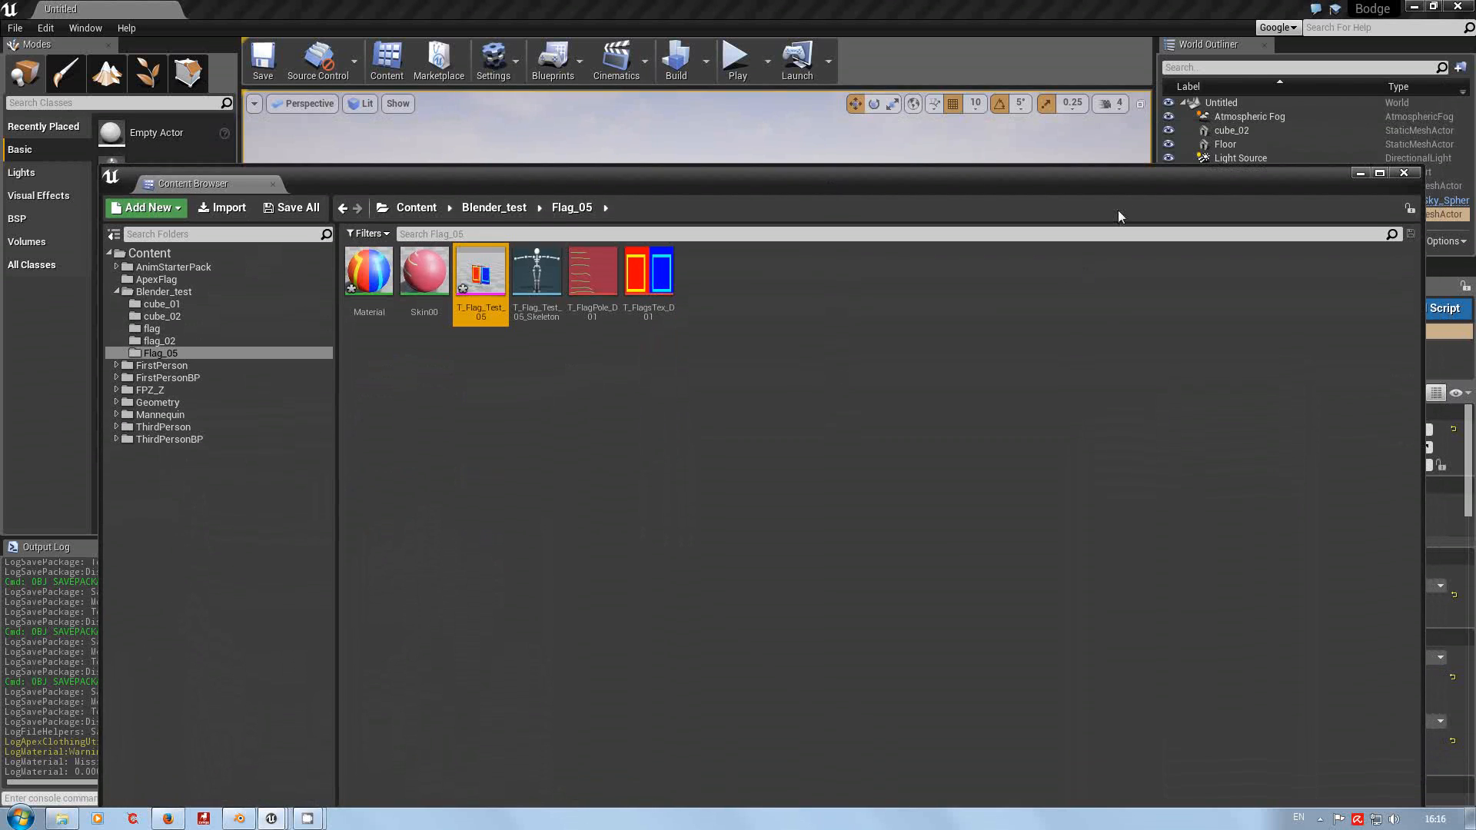
drag(1063, 196, 1038, 548)
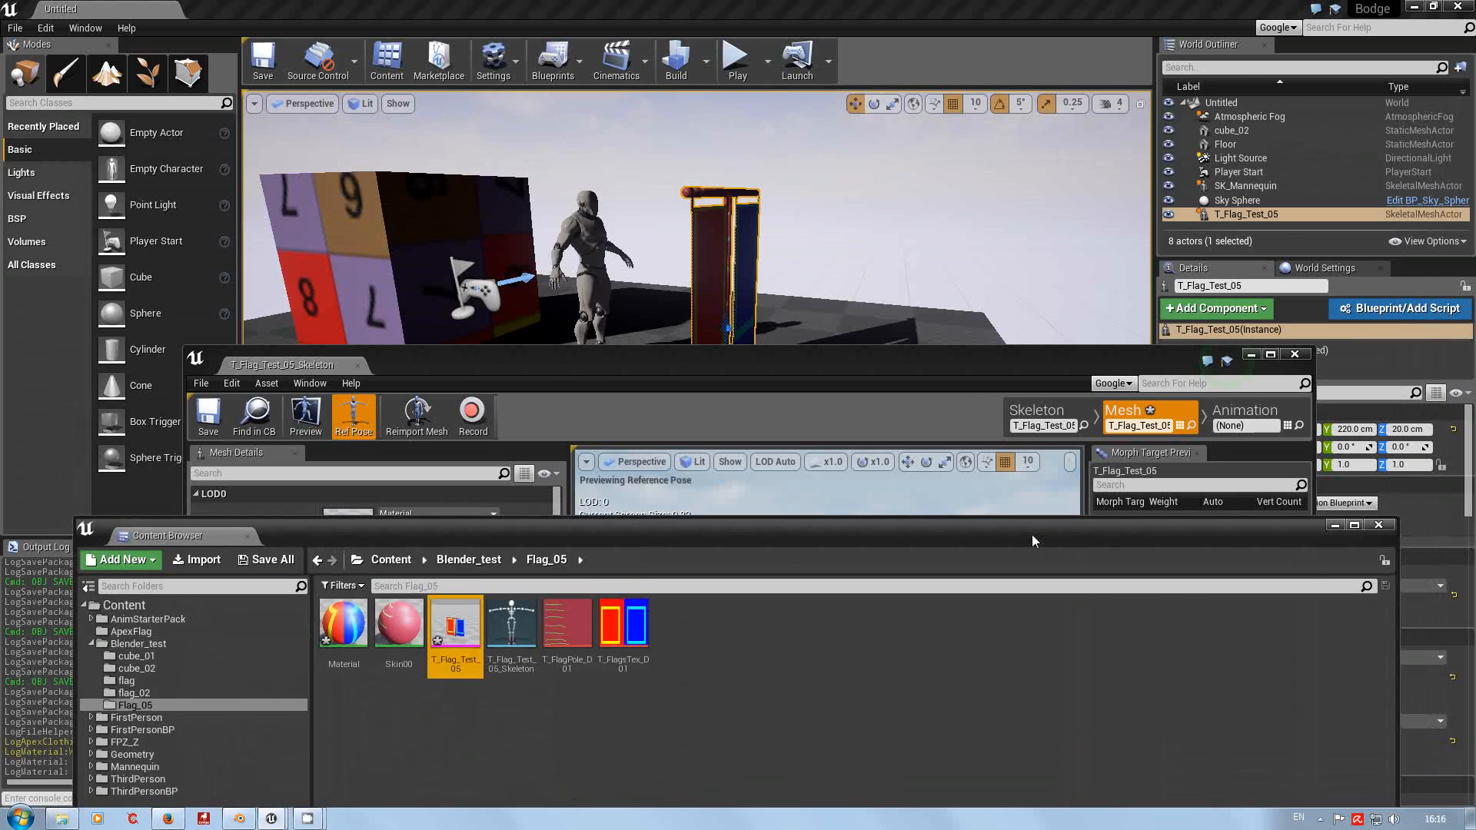
click(946, 367)
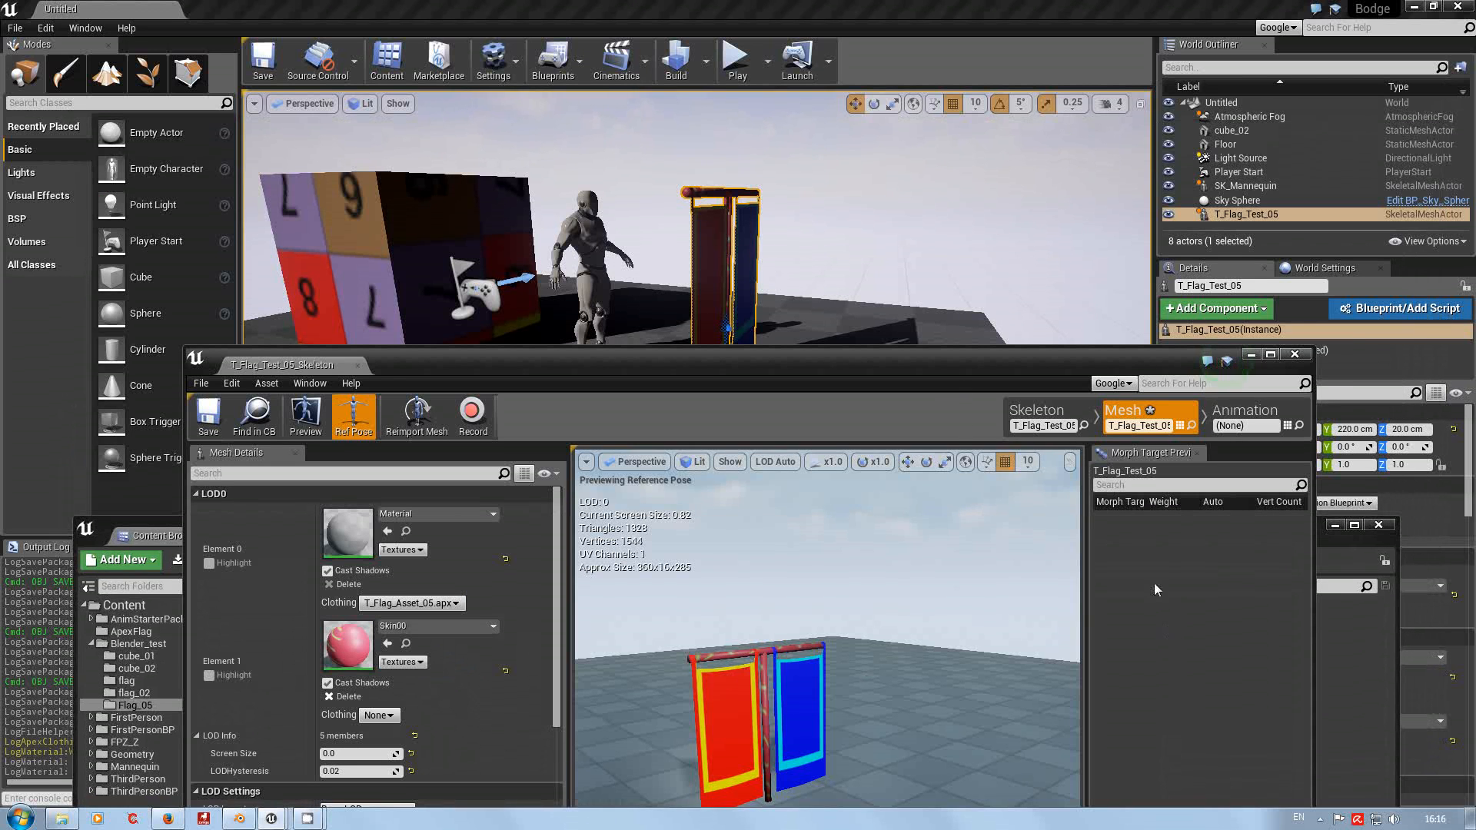
drag(1003, 363, 971, 183)
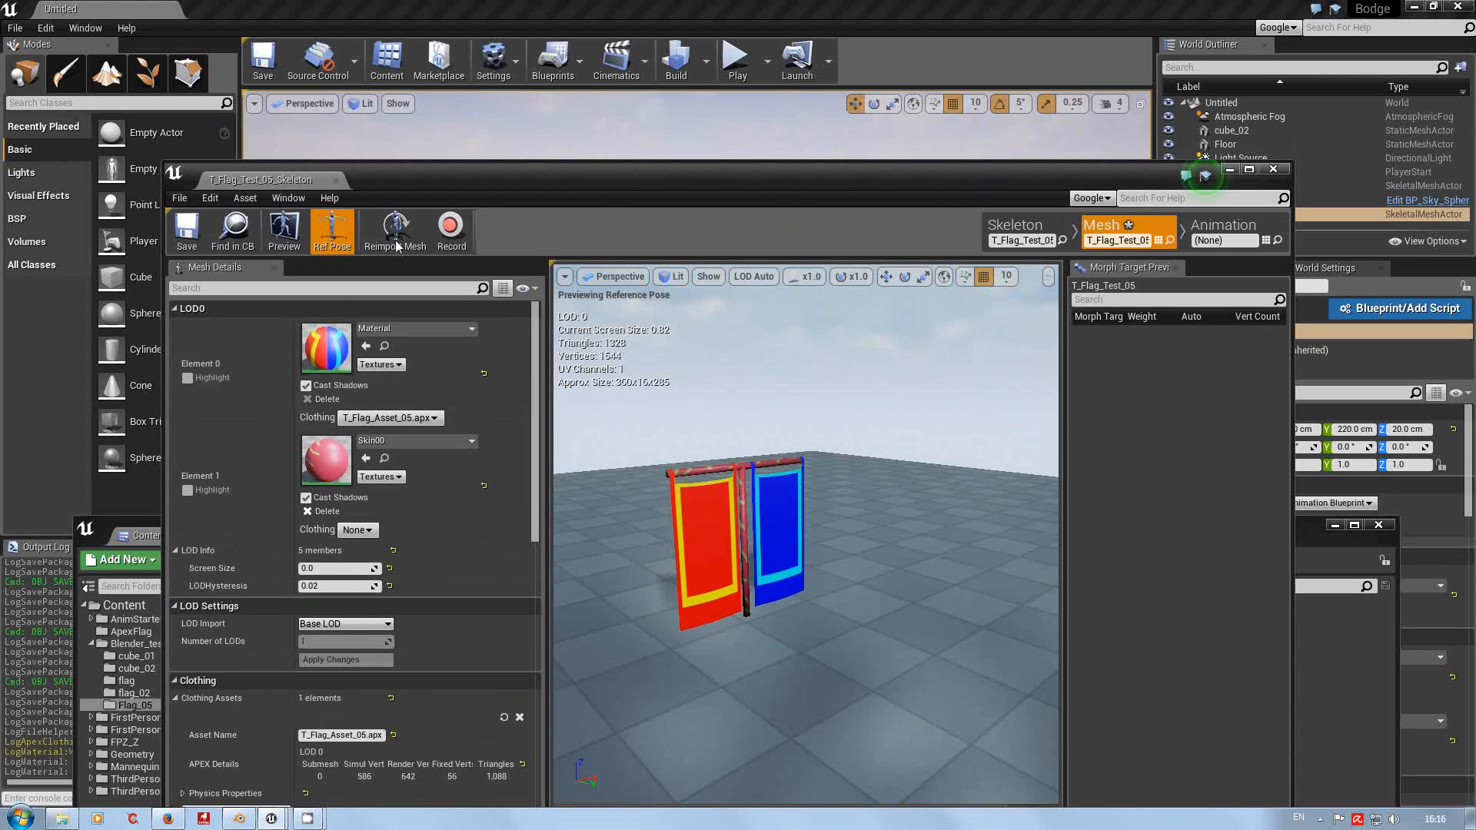
click(188, 230)
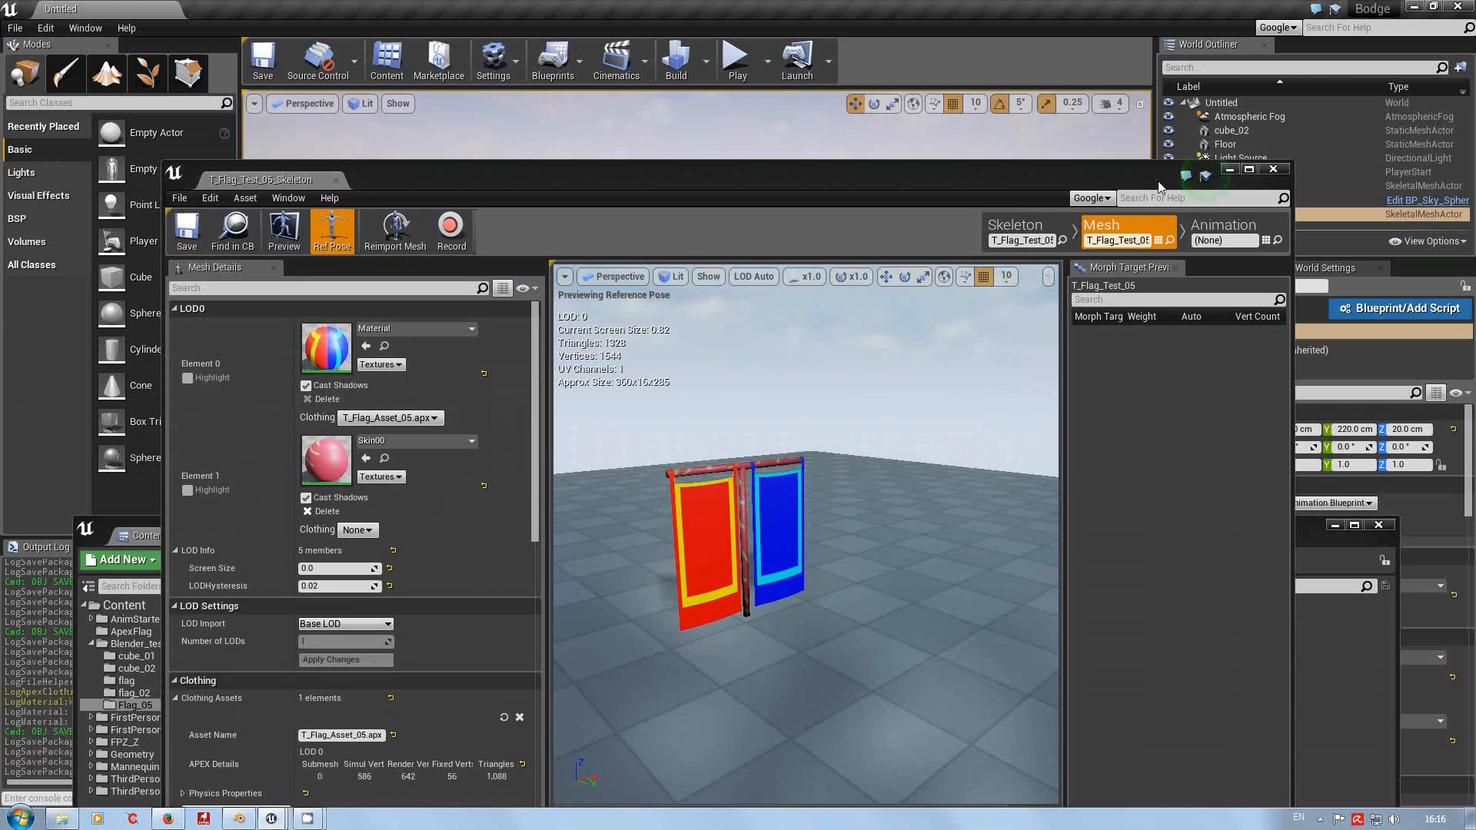
click(1272, 169)
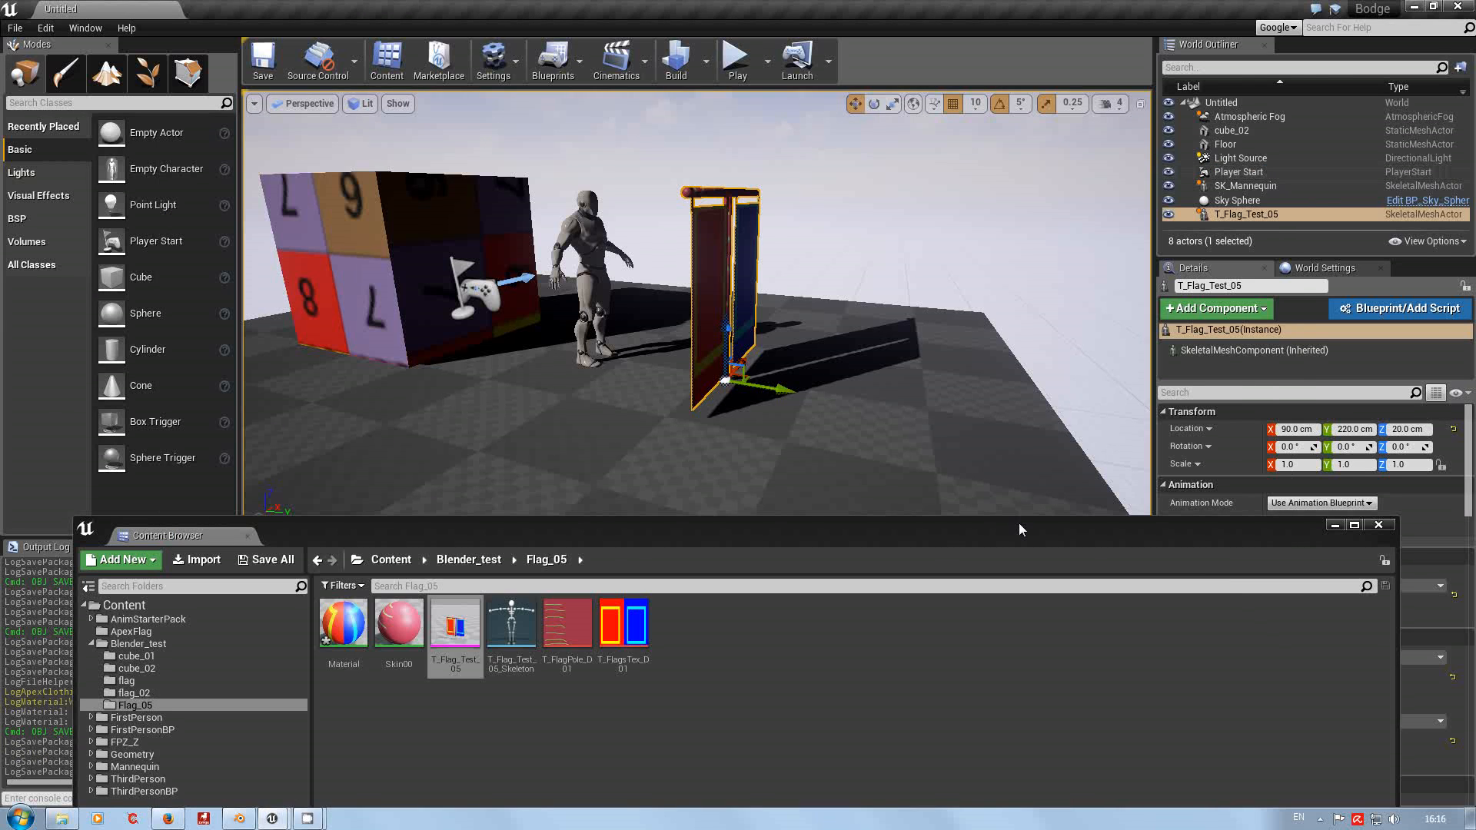
Save the modified Flag_05 Material asset and close the Content Browser.
drag(993, 516, 1133, 314)
click(247, 331)
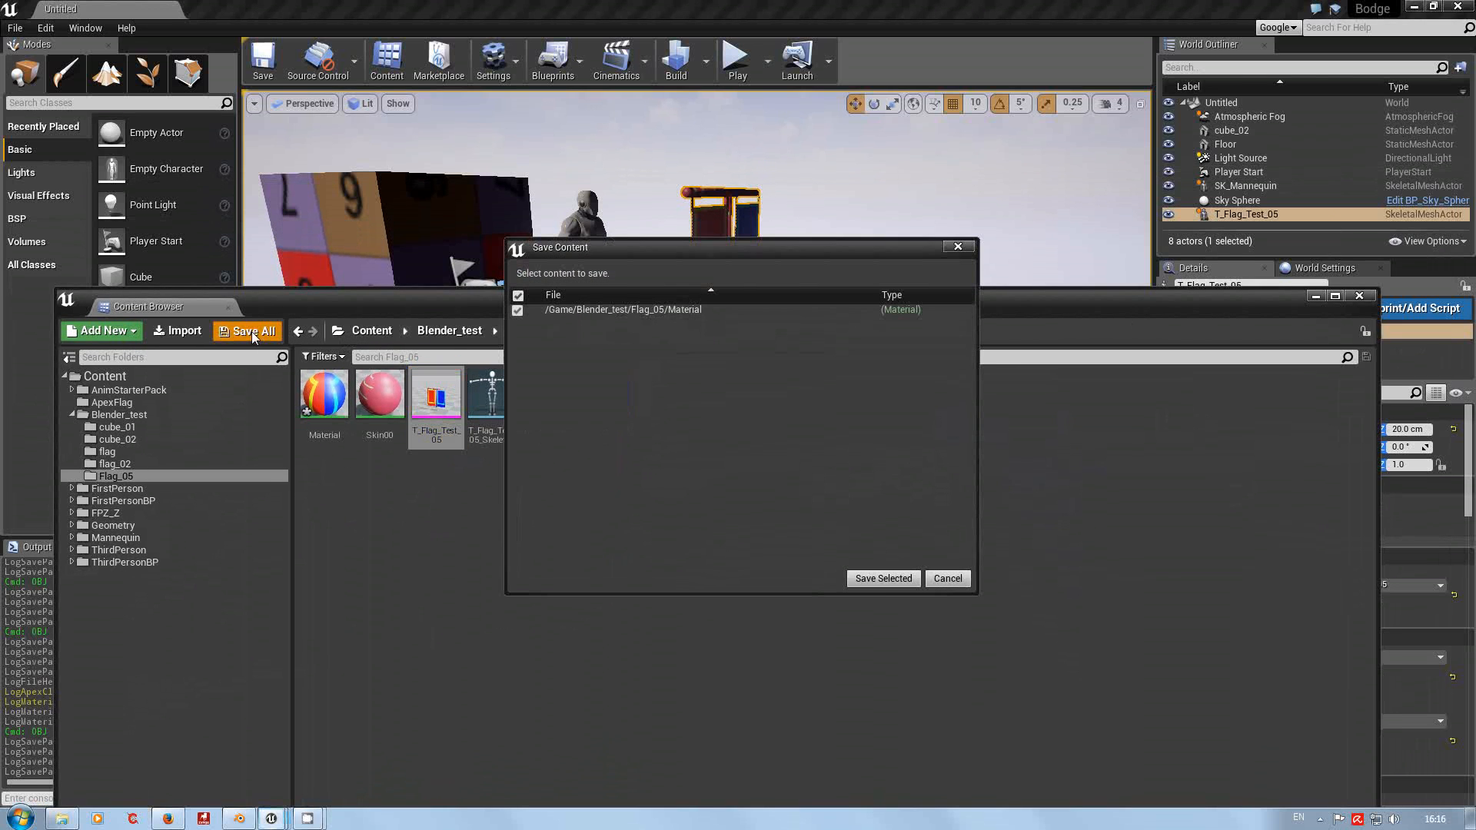
click(883, 581)
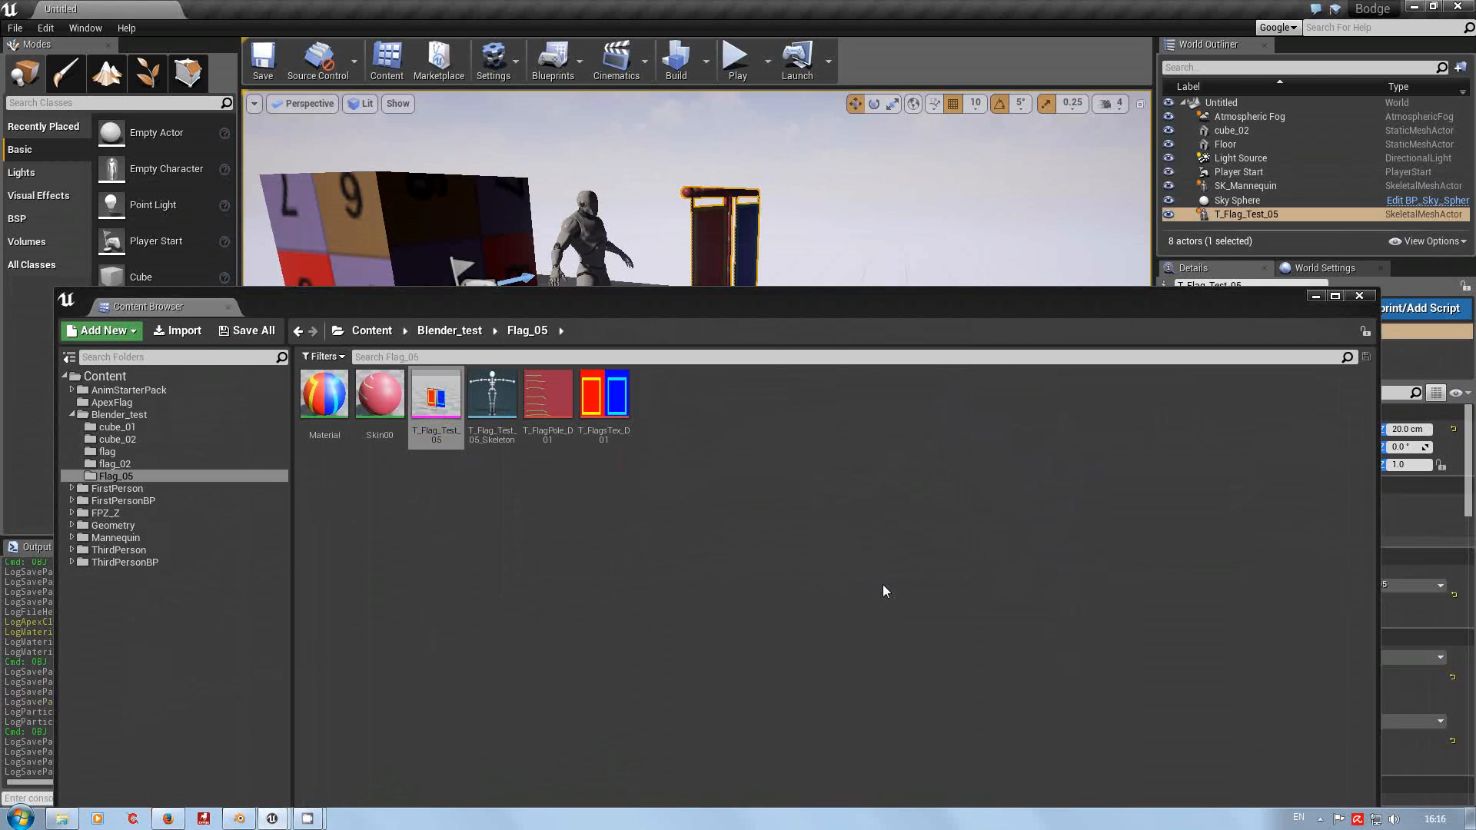
click(1359, 296)
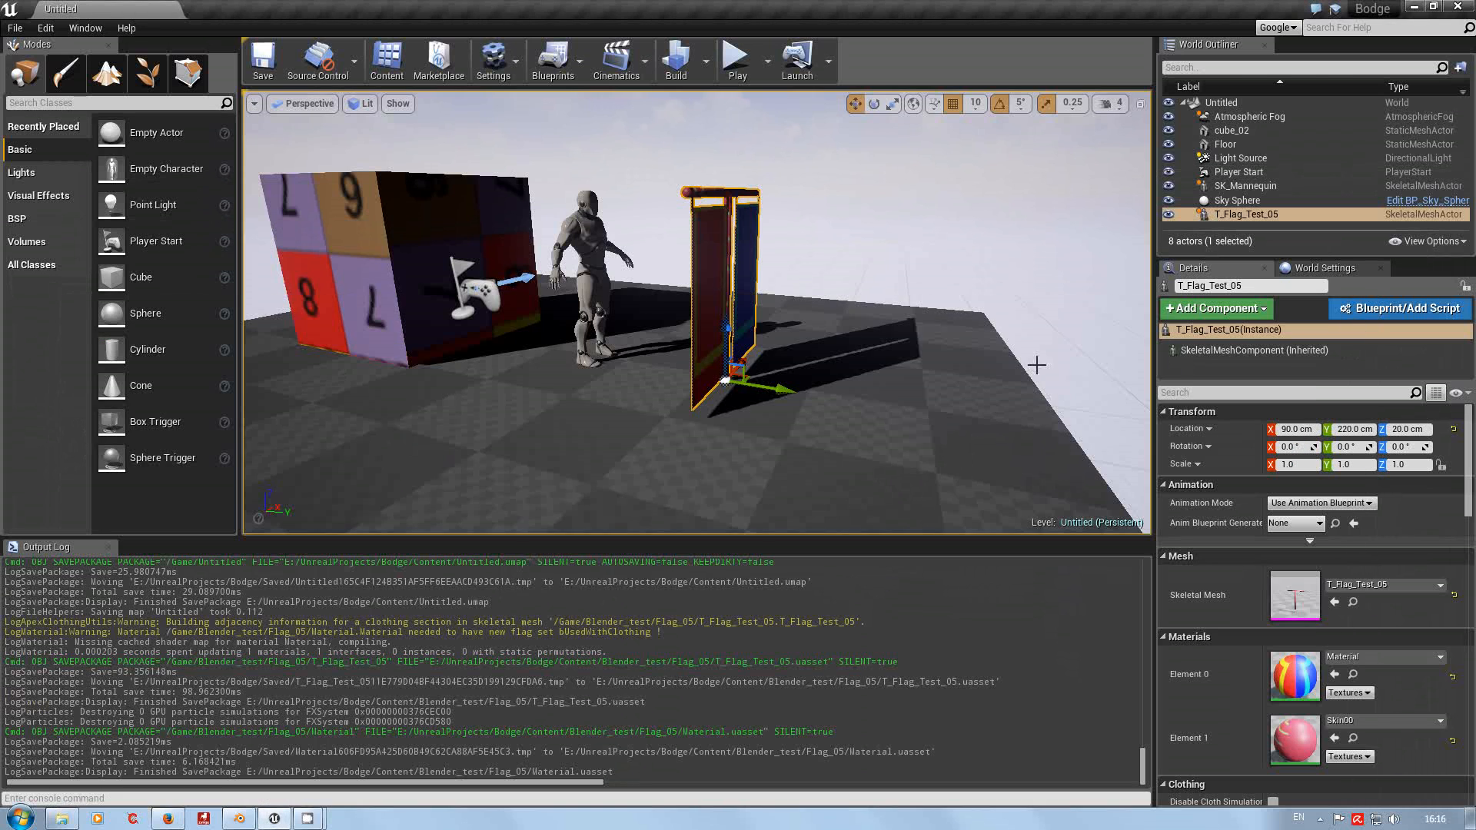
Find the Wind Directional Source and place one beside the flag at location 270, 430, 150 cm.
drag(832, 419, 859, 188)
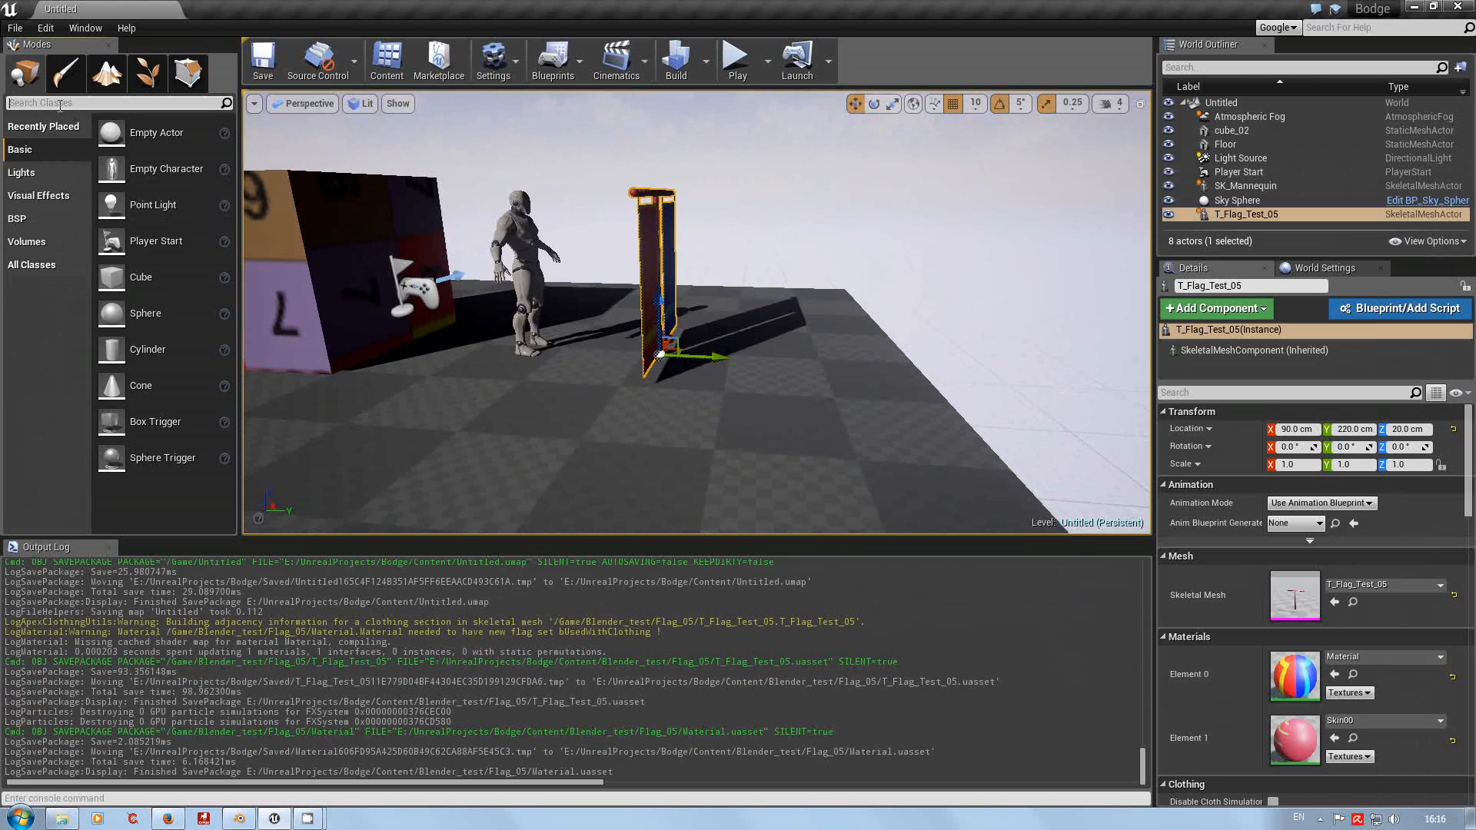
text(wind)
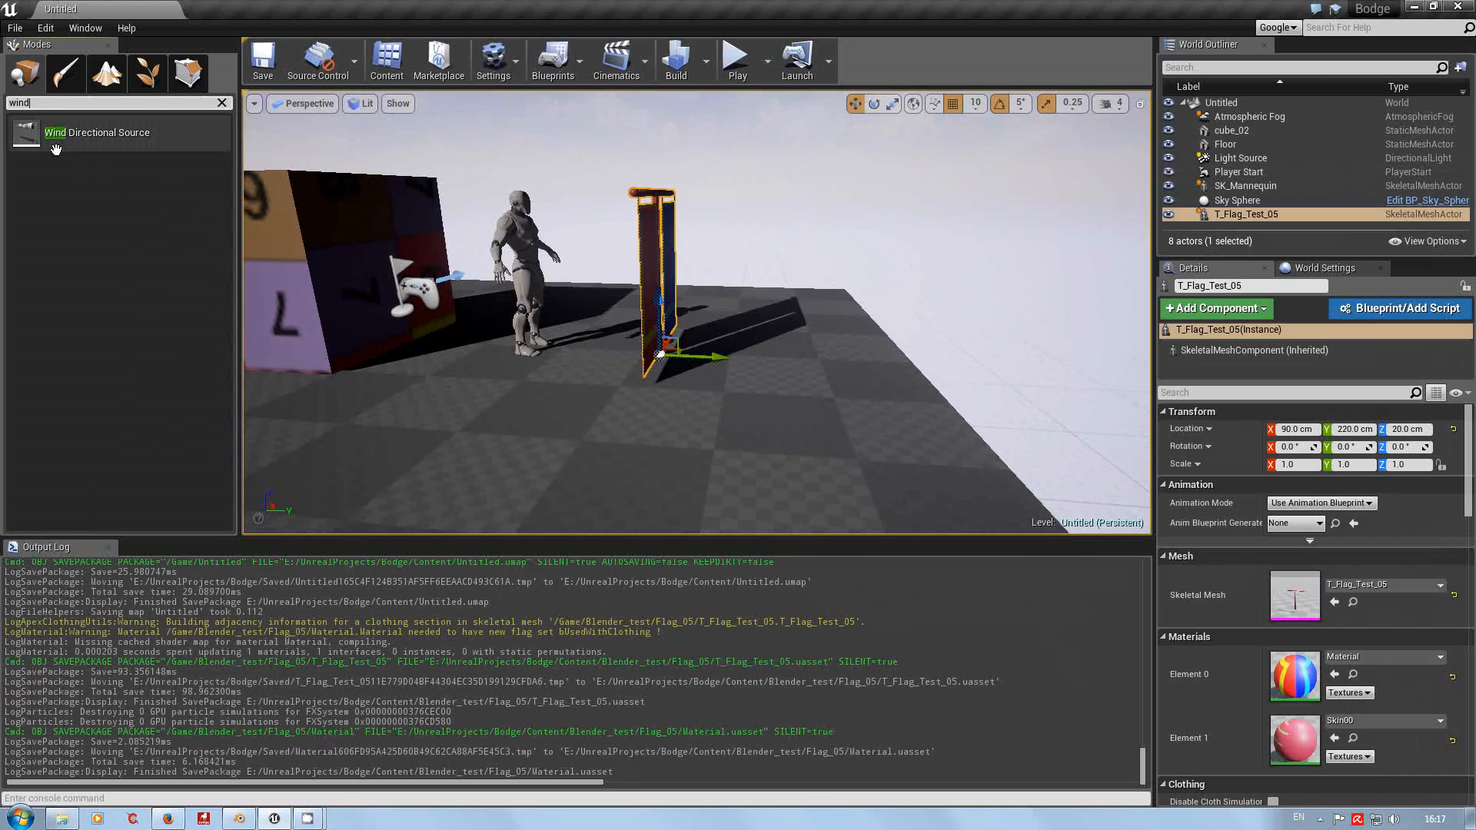
drag(86, 141, 859, 192)
key(d)
right_drag(859, 193, 782, 218)
key(w)
key(s)
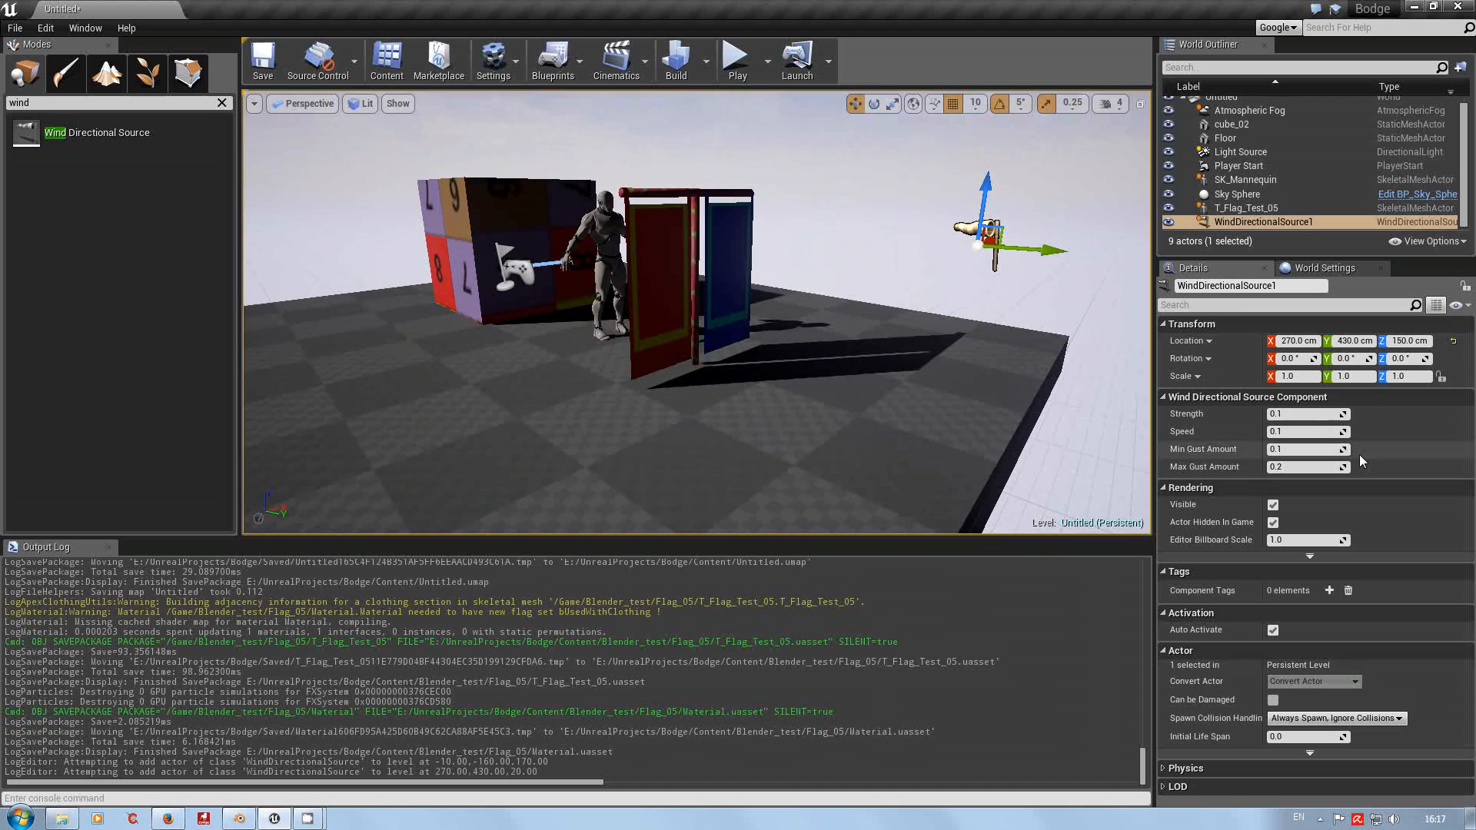
Set the wind source's strength to about 0.93 and move it to 420 cm on the Y axis.
mouse_move(1306, 413)
mouse_down()
mouse_move(1323, 413)
mouse_move(1301, 413)
mouse_up()
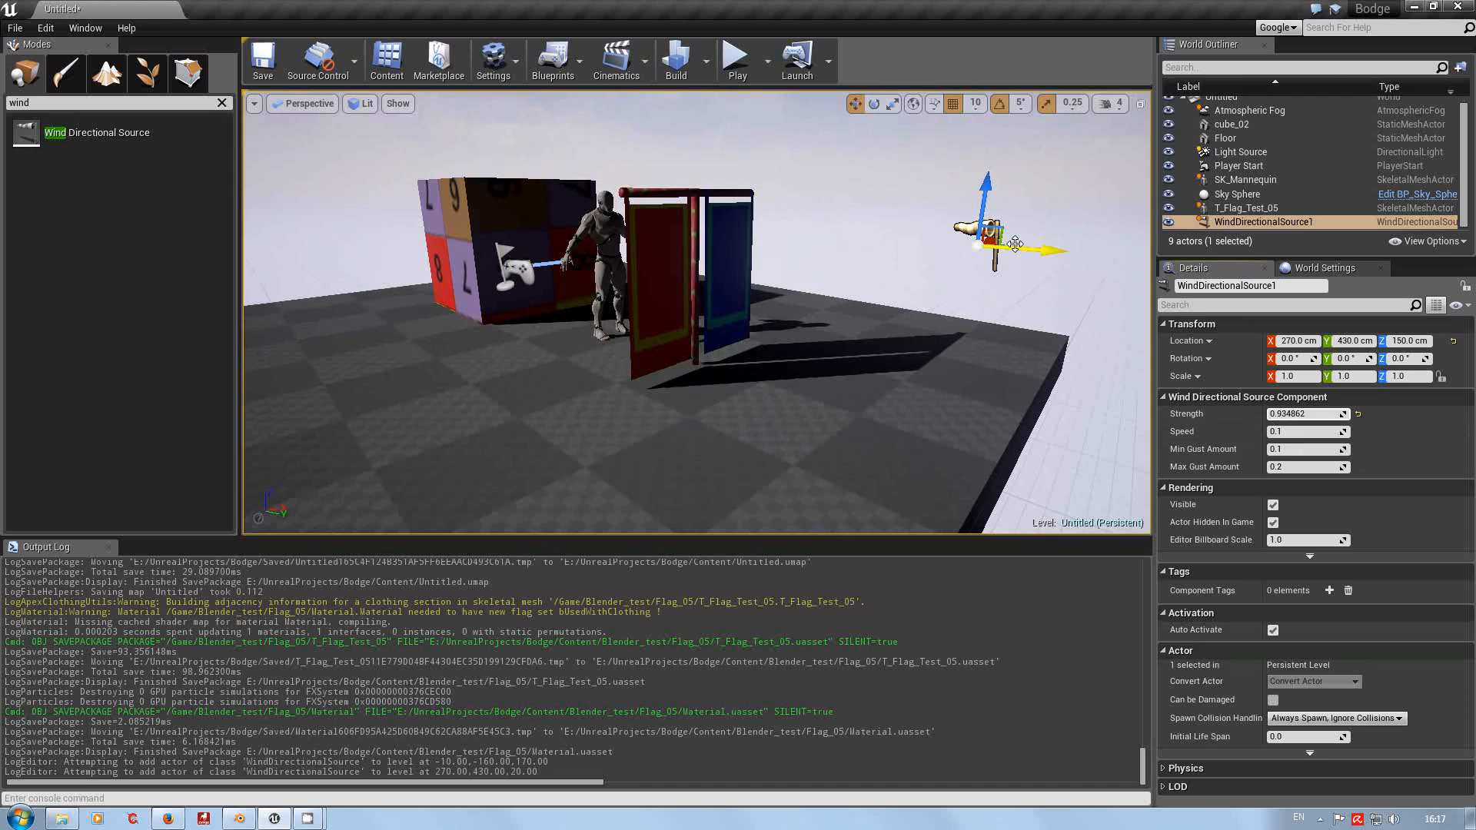
drag(1015, 243, 990, 302)
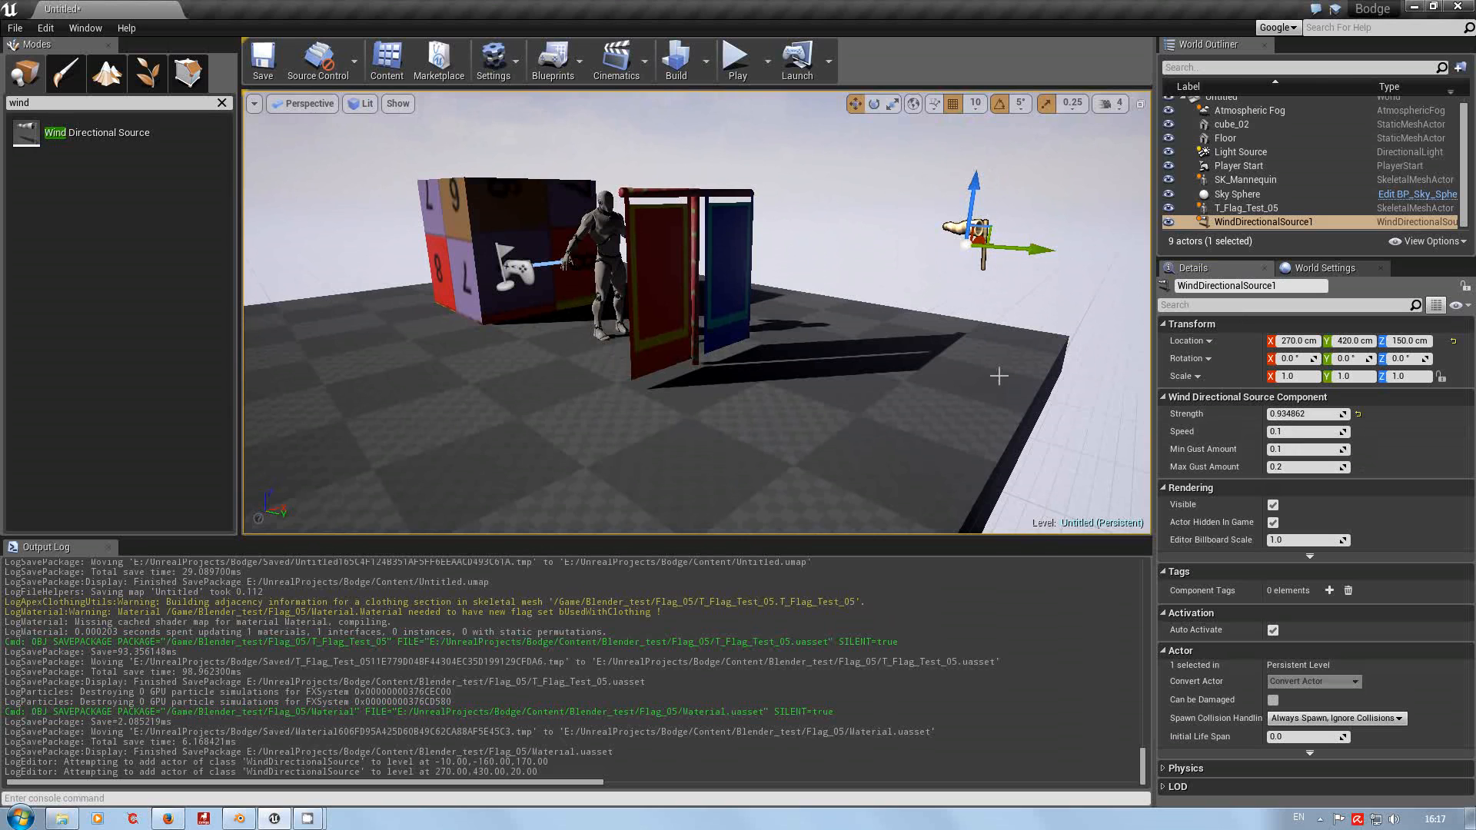
click(362, 103)
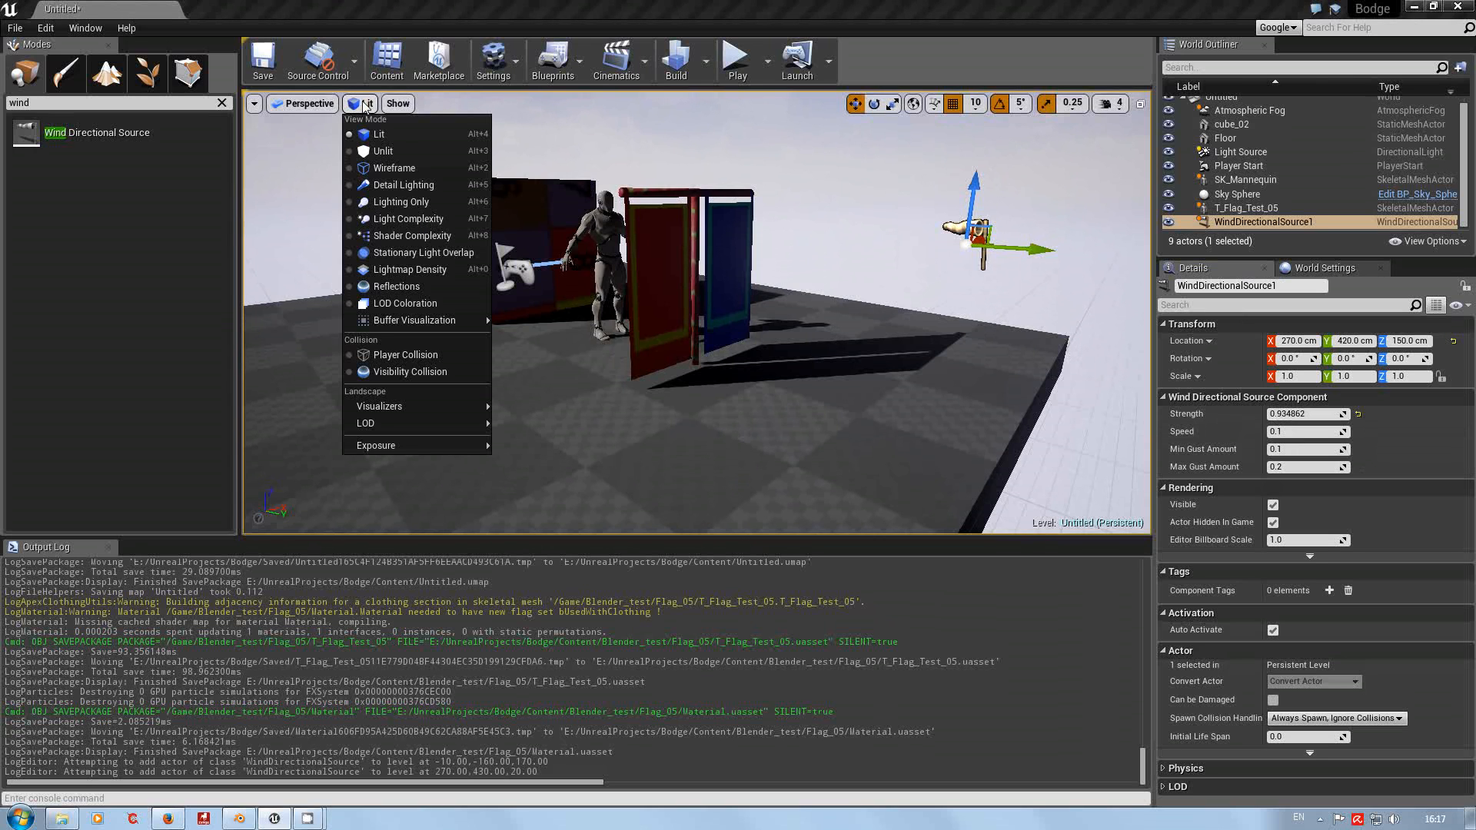
click(392, 104)
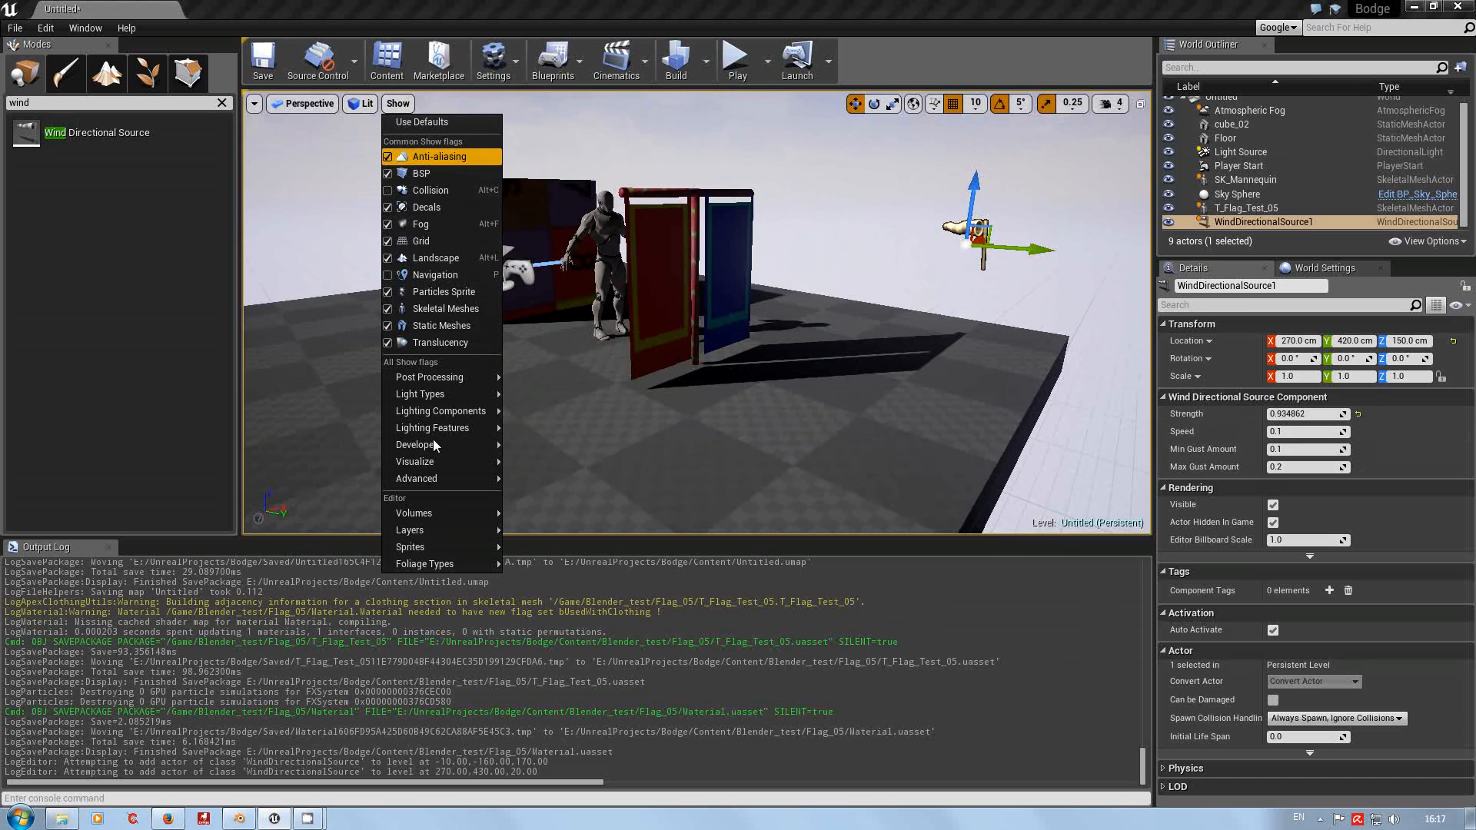
click(355, 115)
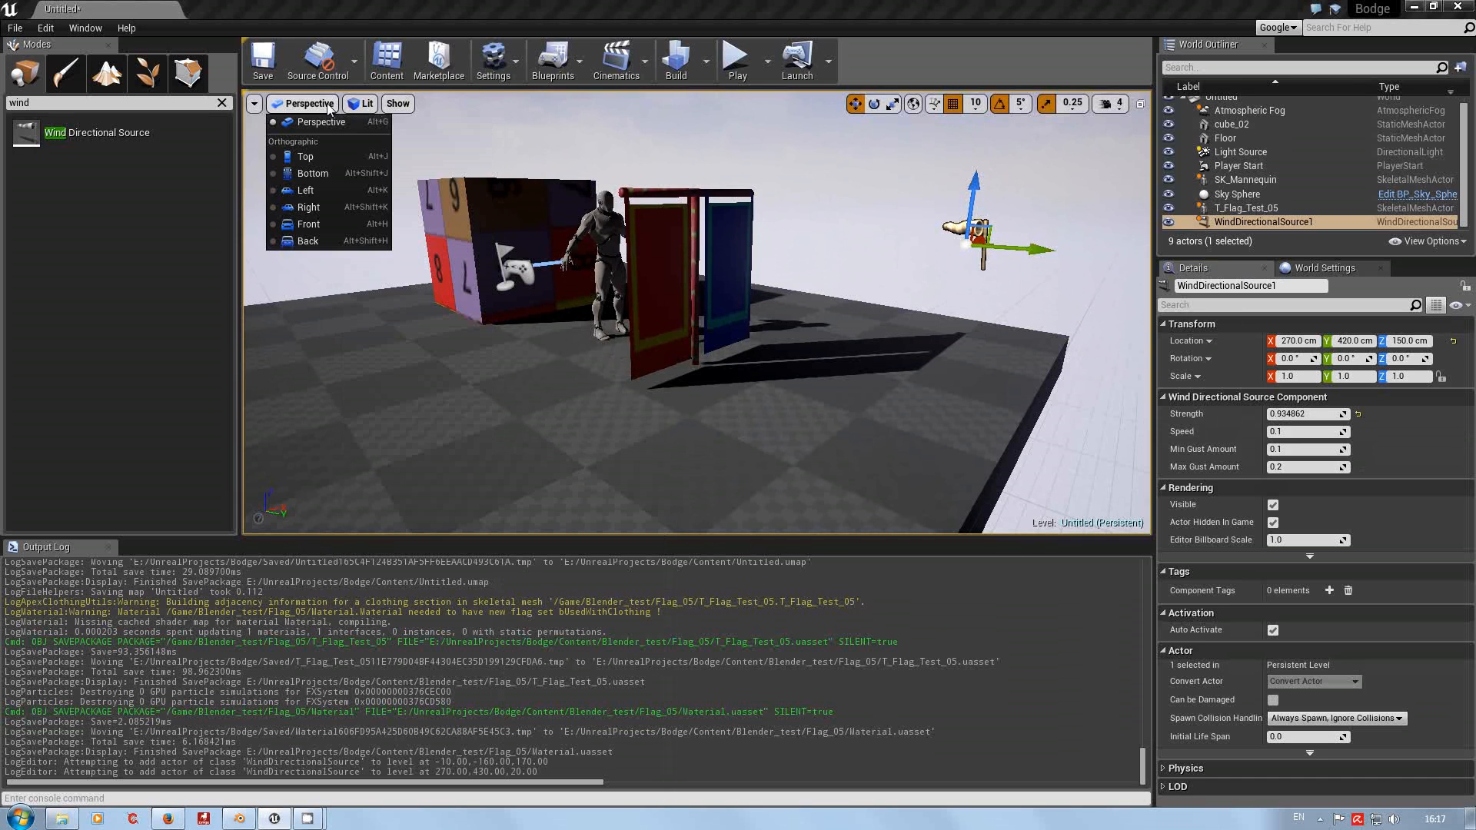
click(362, 104)
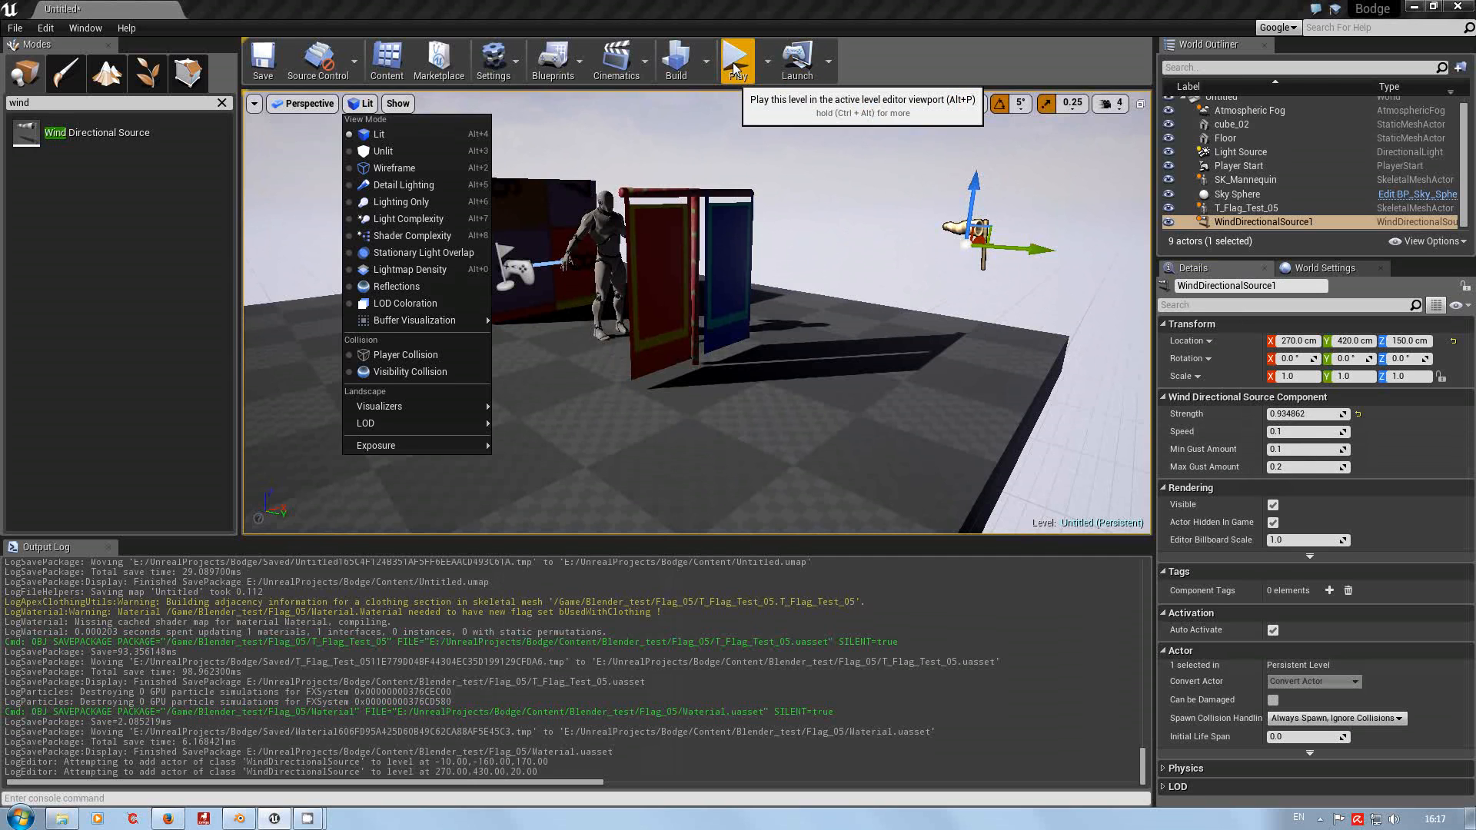
click(805, 247)
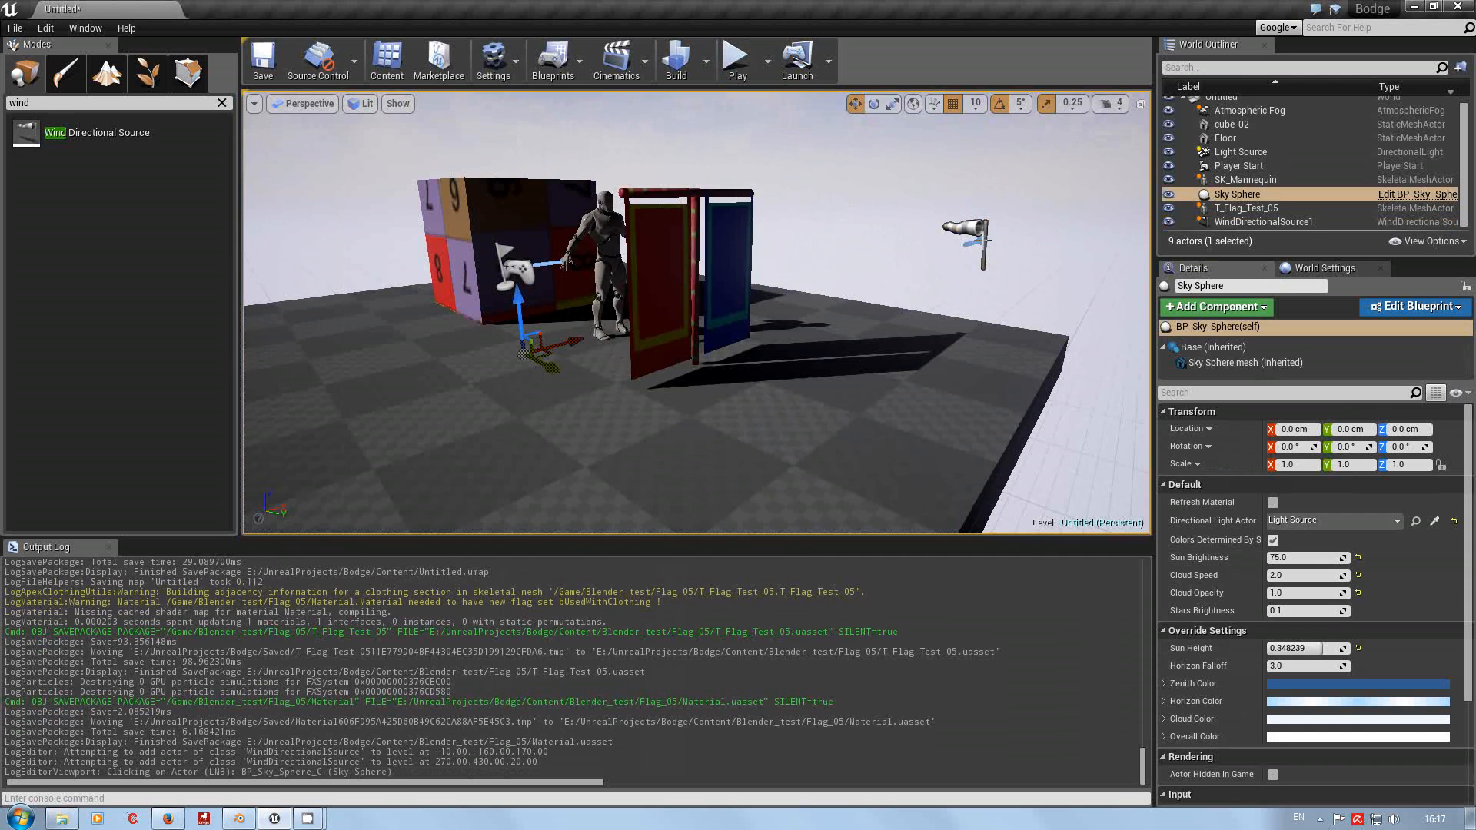
Rotate the wind directional source to about -40° around Z and tilt it downward.
mouse_move(984, 241)
mouse_down()
mouse_move(967, 240)
mouse_move(994, 238)
mouse_up()
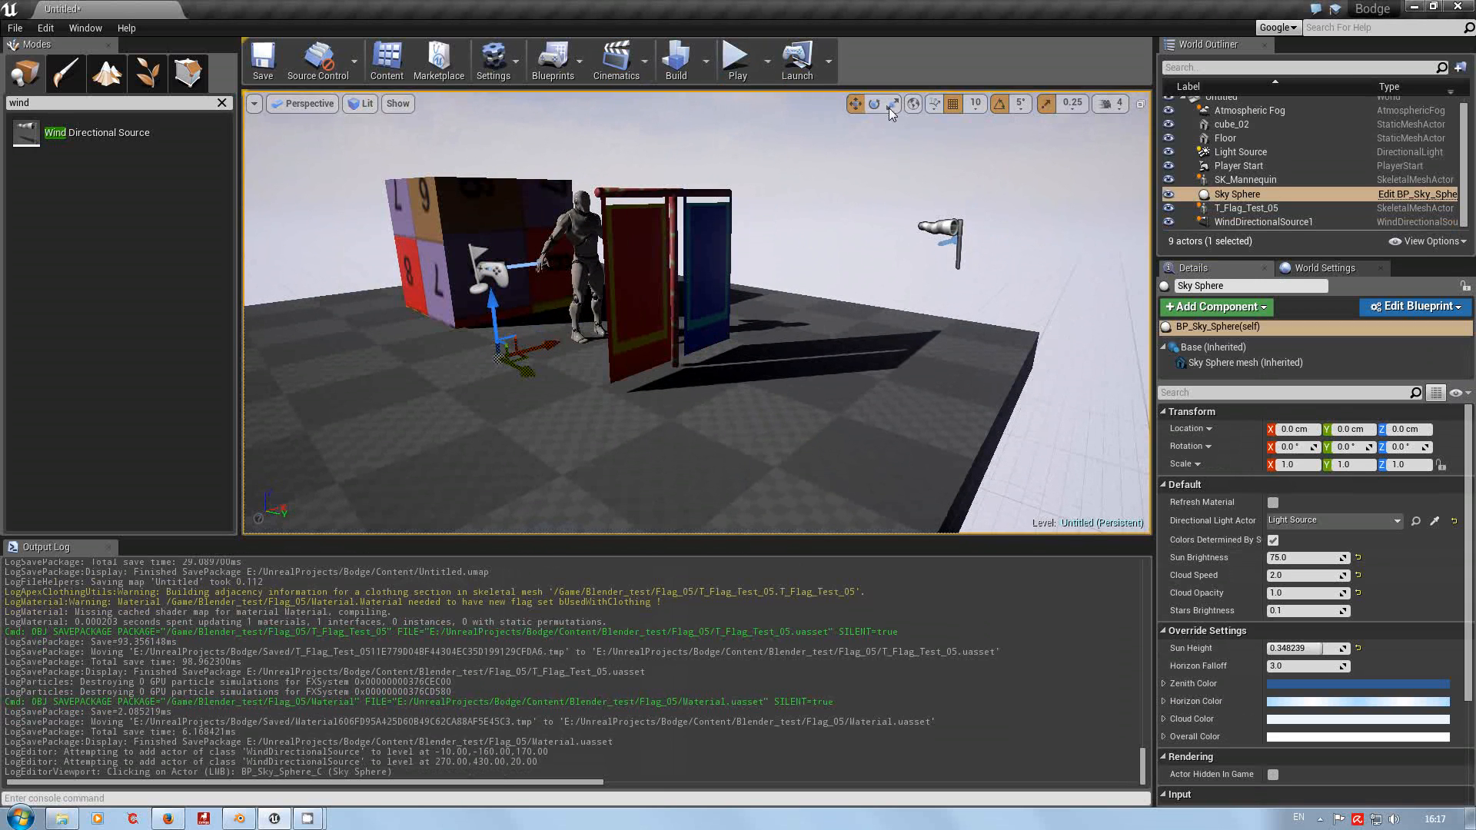
click(874, 103)
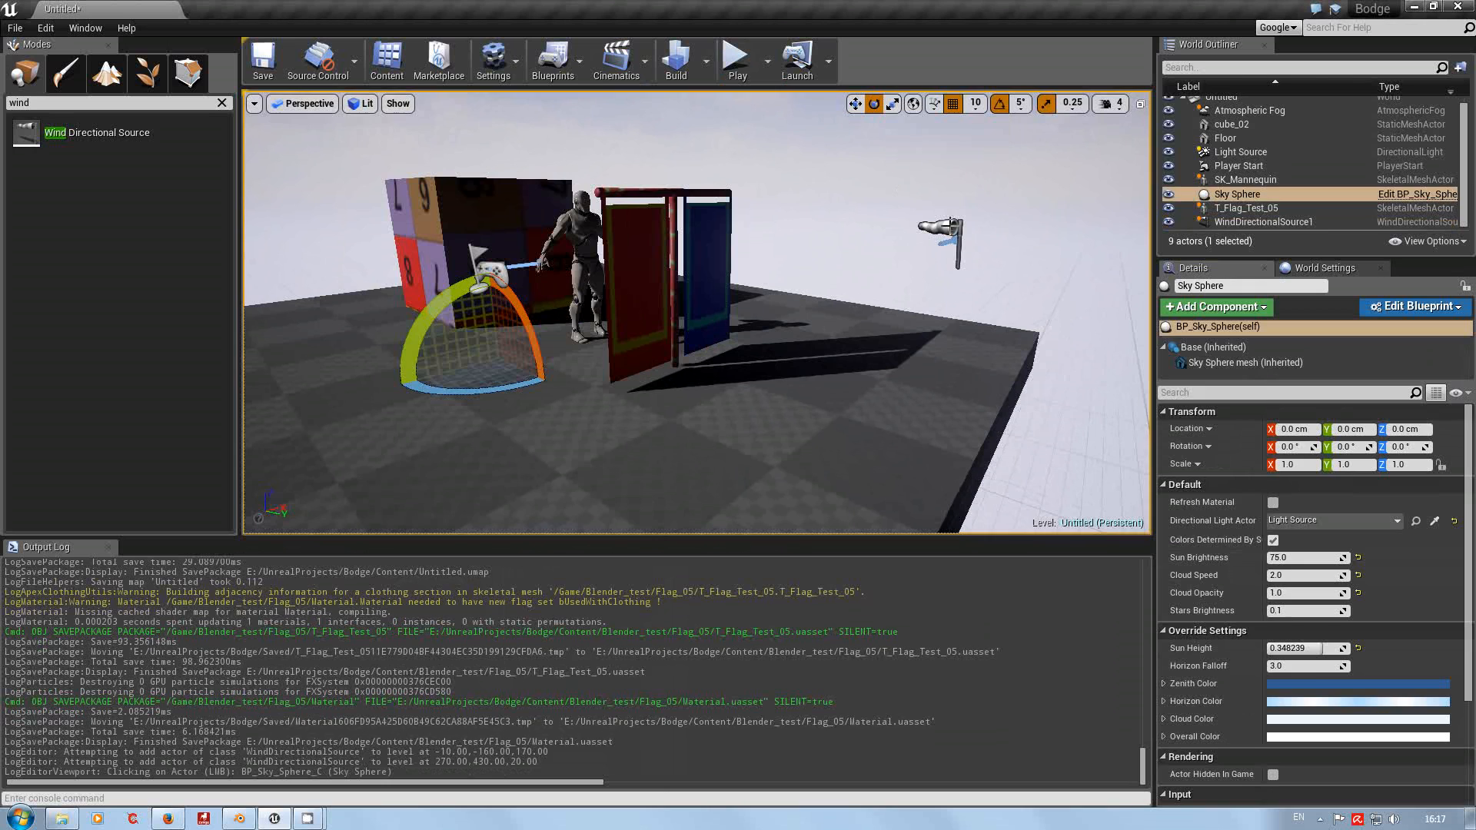
click(946, 227)
drag(963, 252, 963, 253)
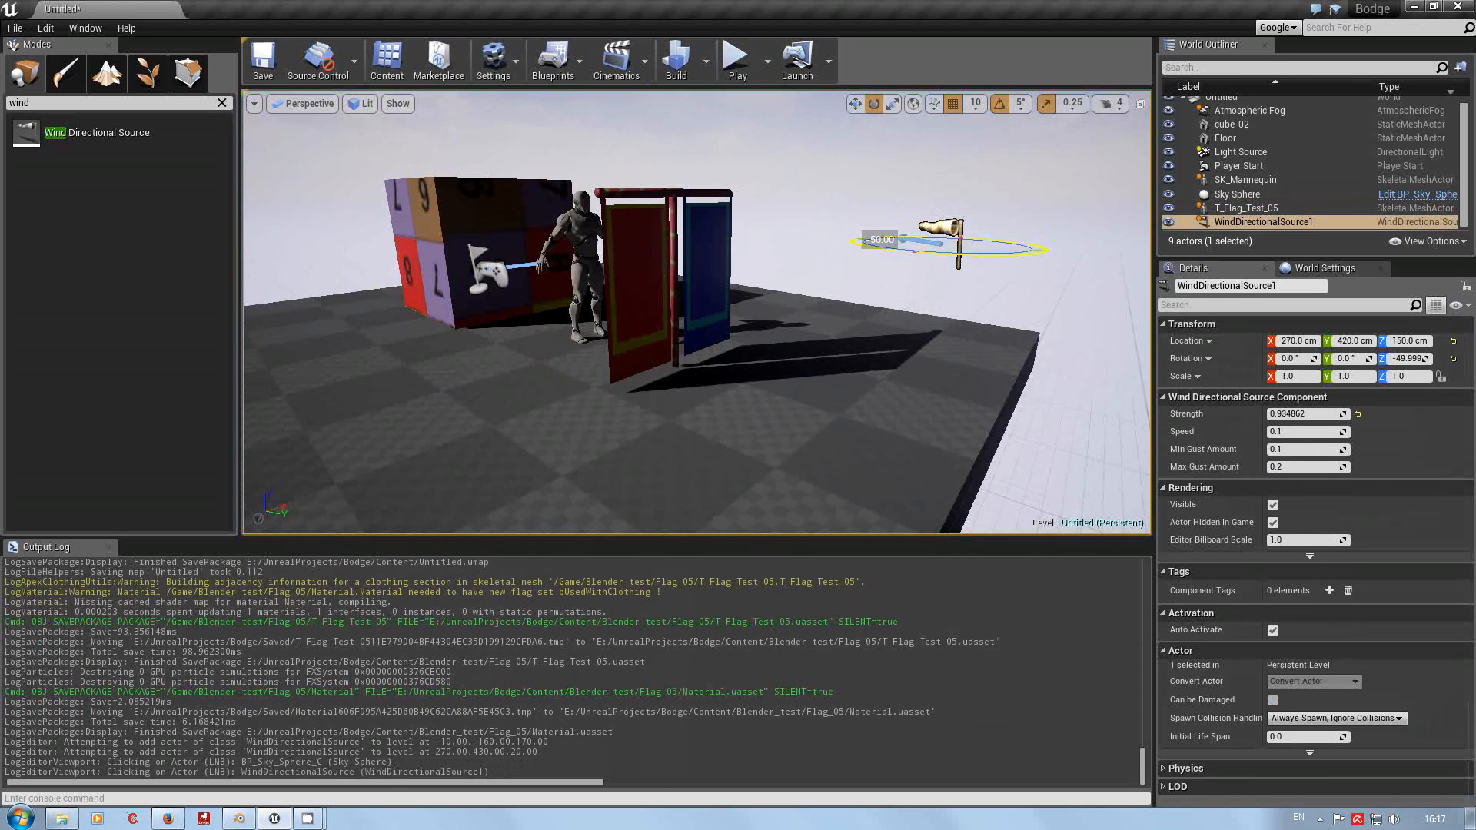
drag(963, 252, 963, 252)
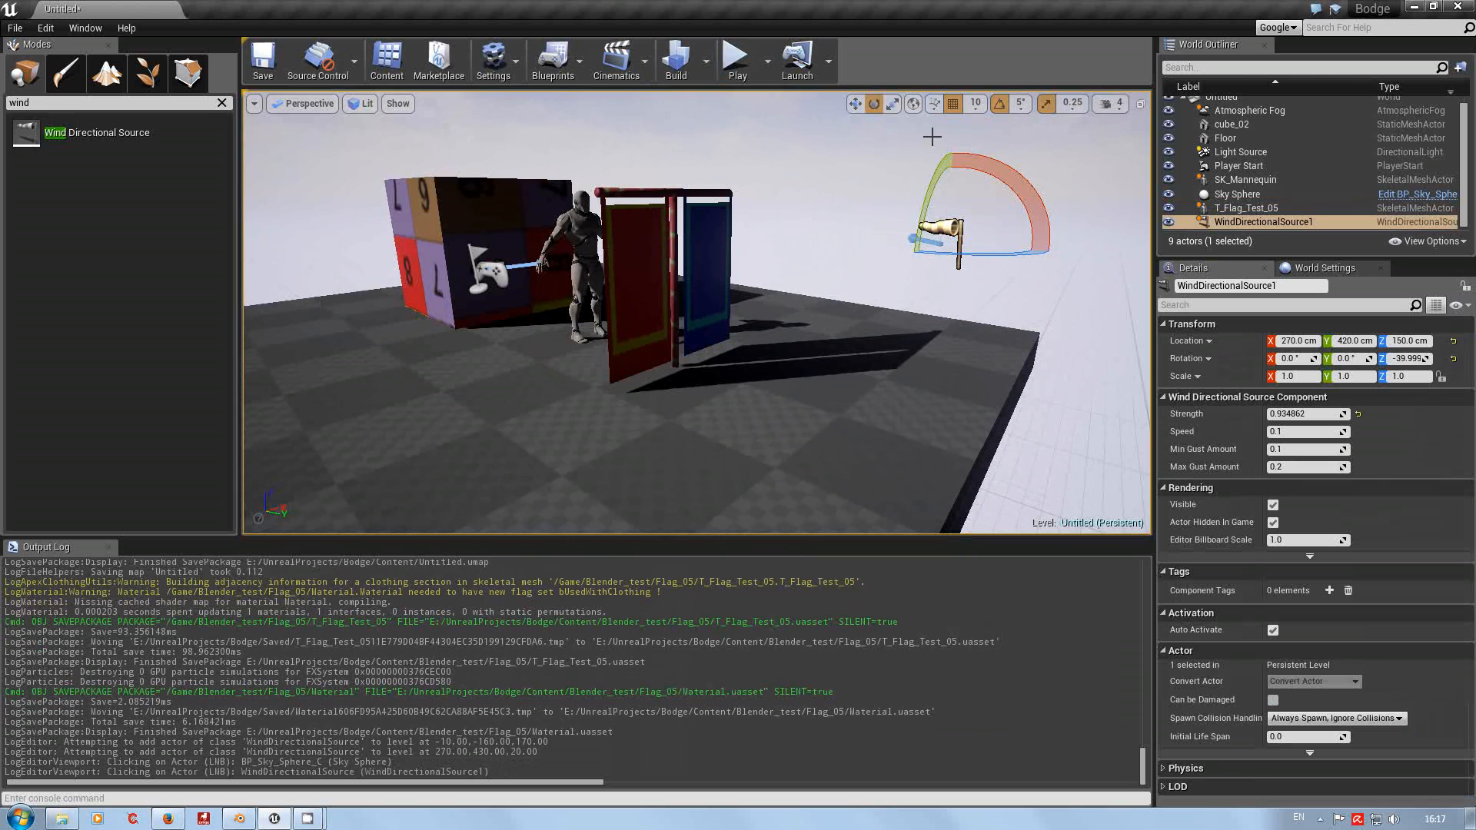
drag(1027, 180, 1024, 247)
Override the level's game mode with ThirdPersonGameMode in the World Settings.
click(1331, 272)
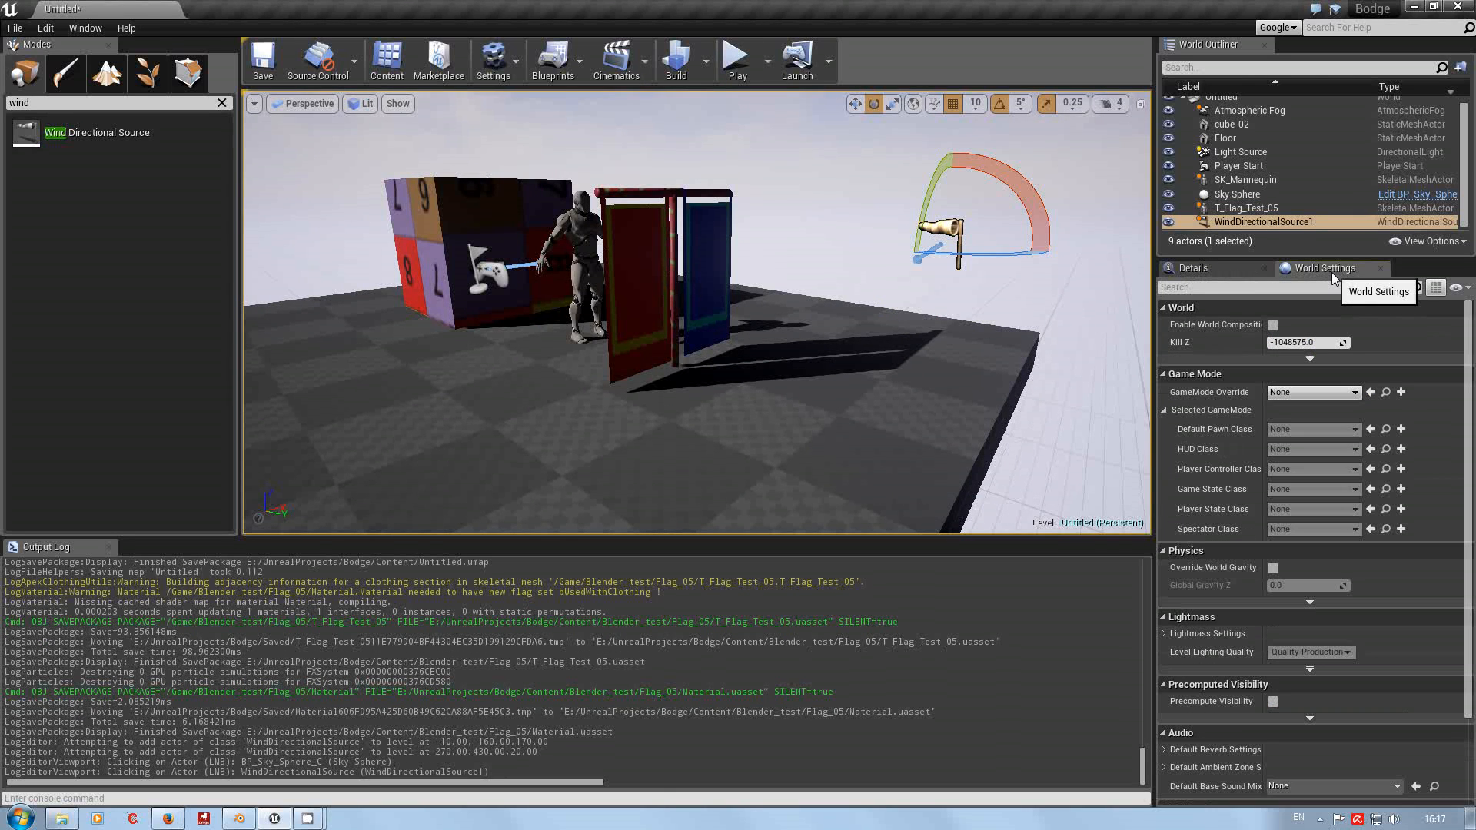
click(1354, 393)
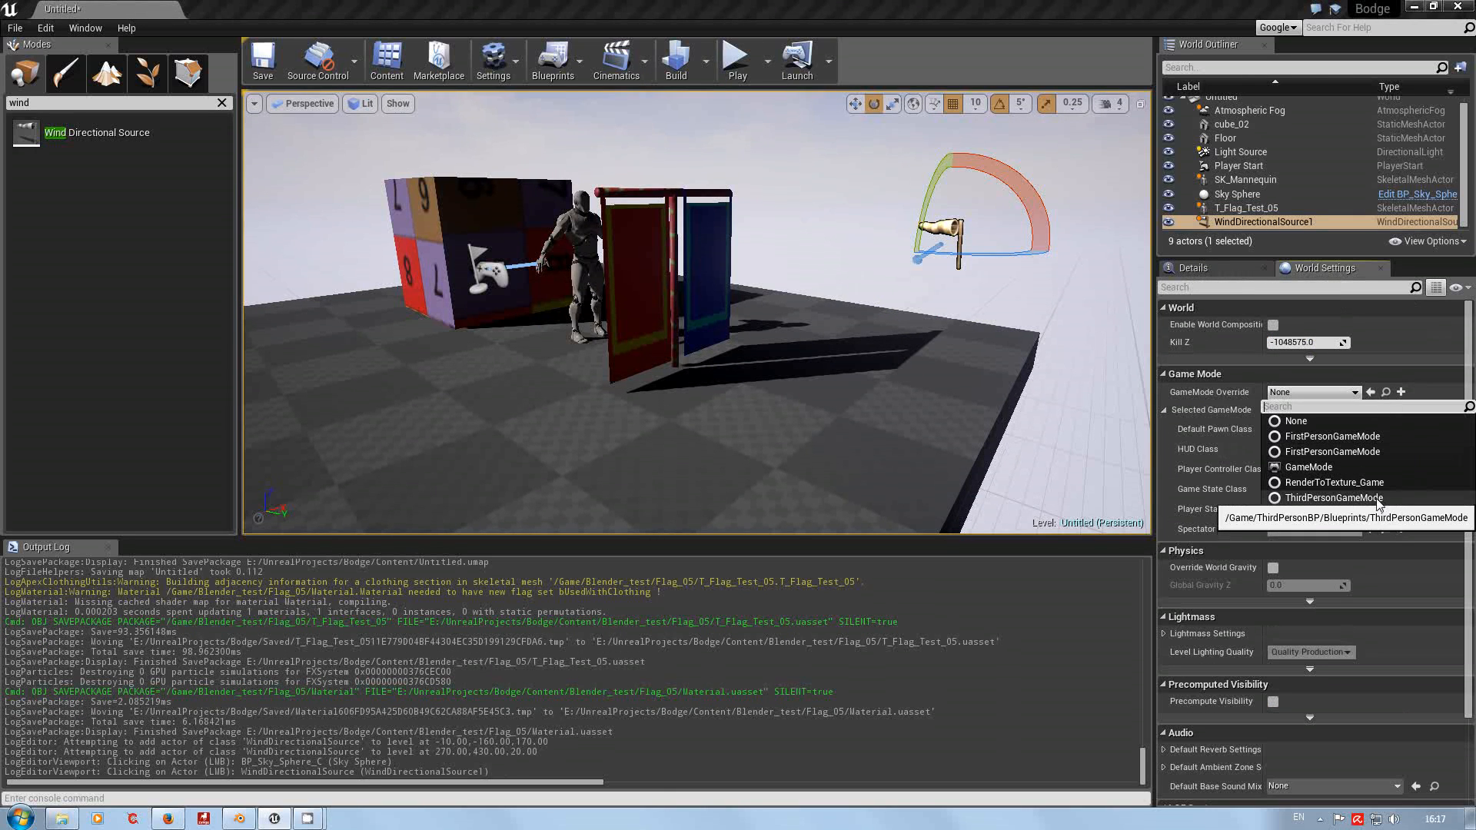
click(1333, 498)
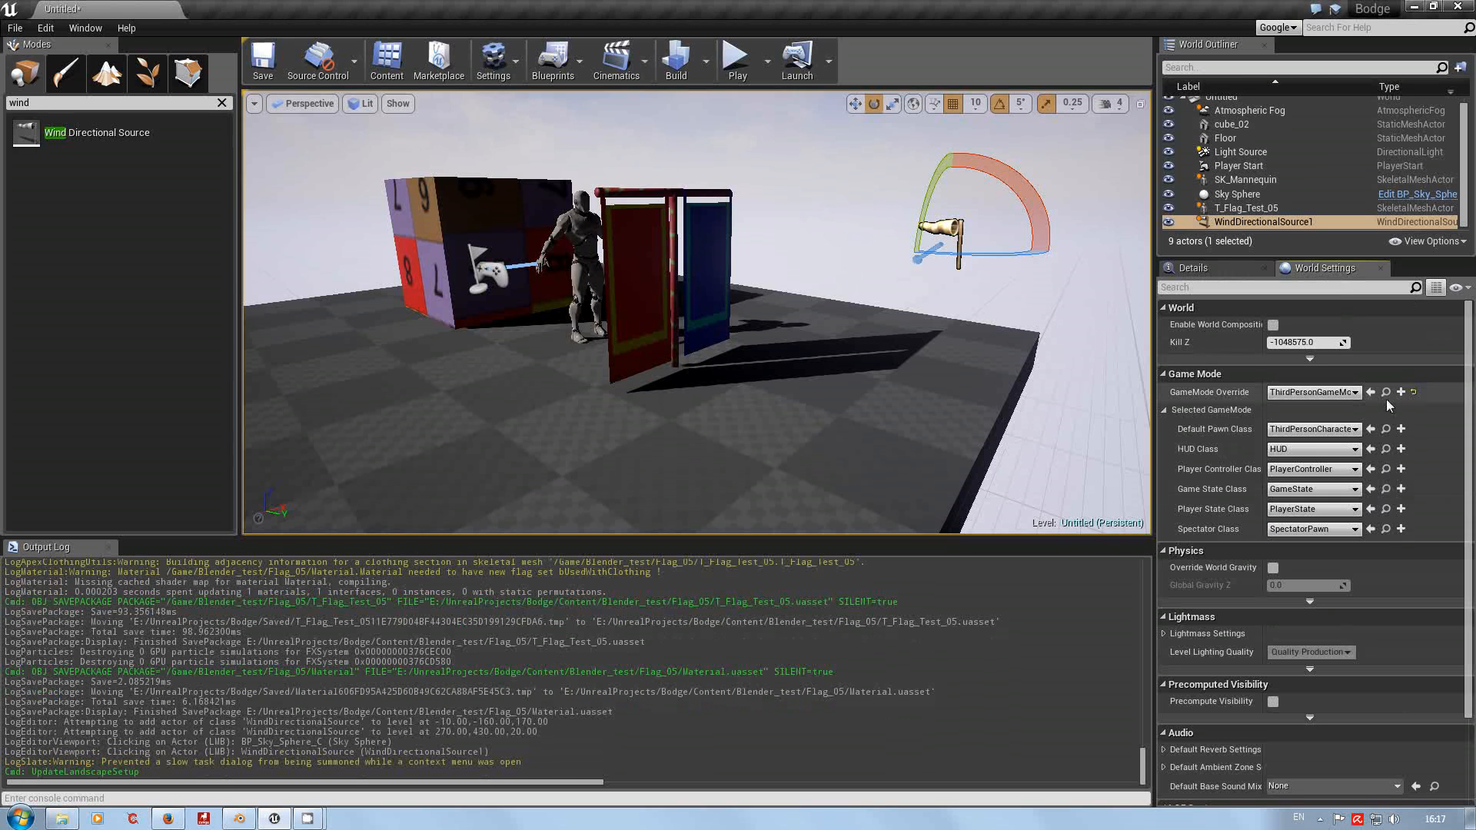
Play the level, run the third-person character around and against the flag to check how the cloth reacts, and end the play session.
click(736, 58)
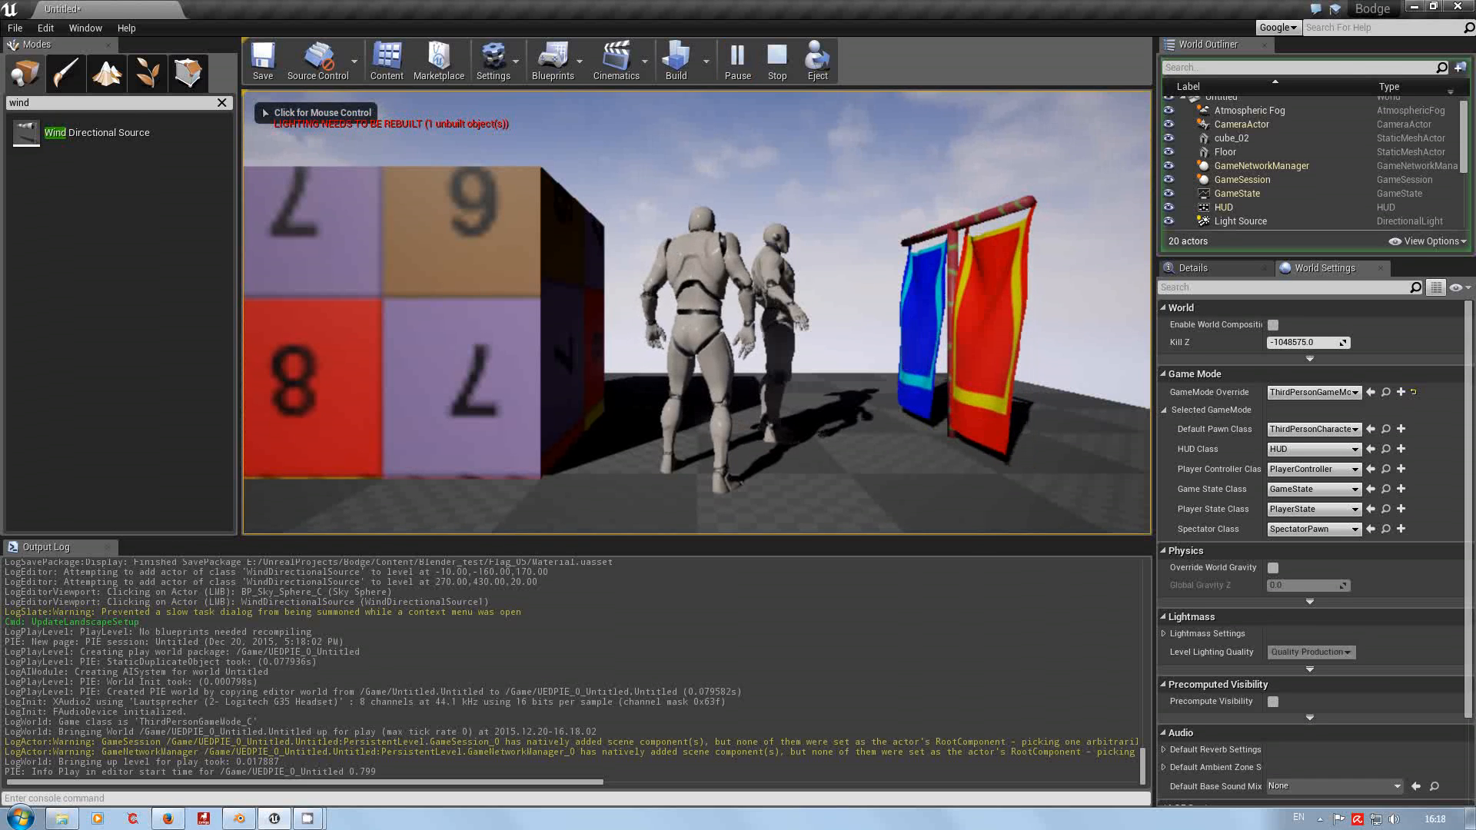
key(d)
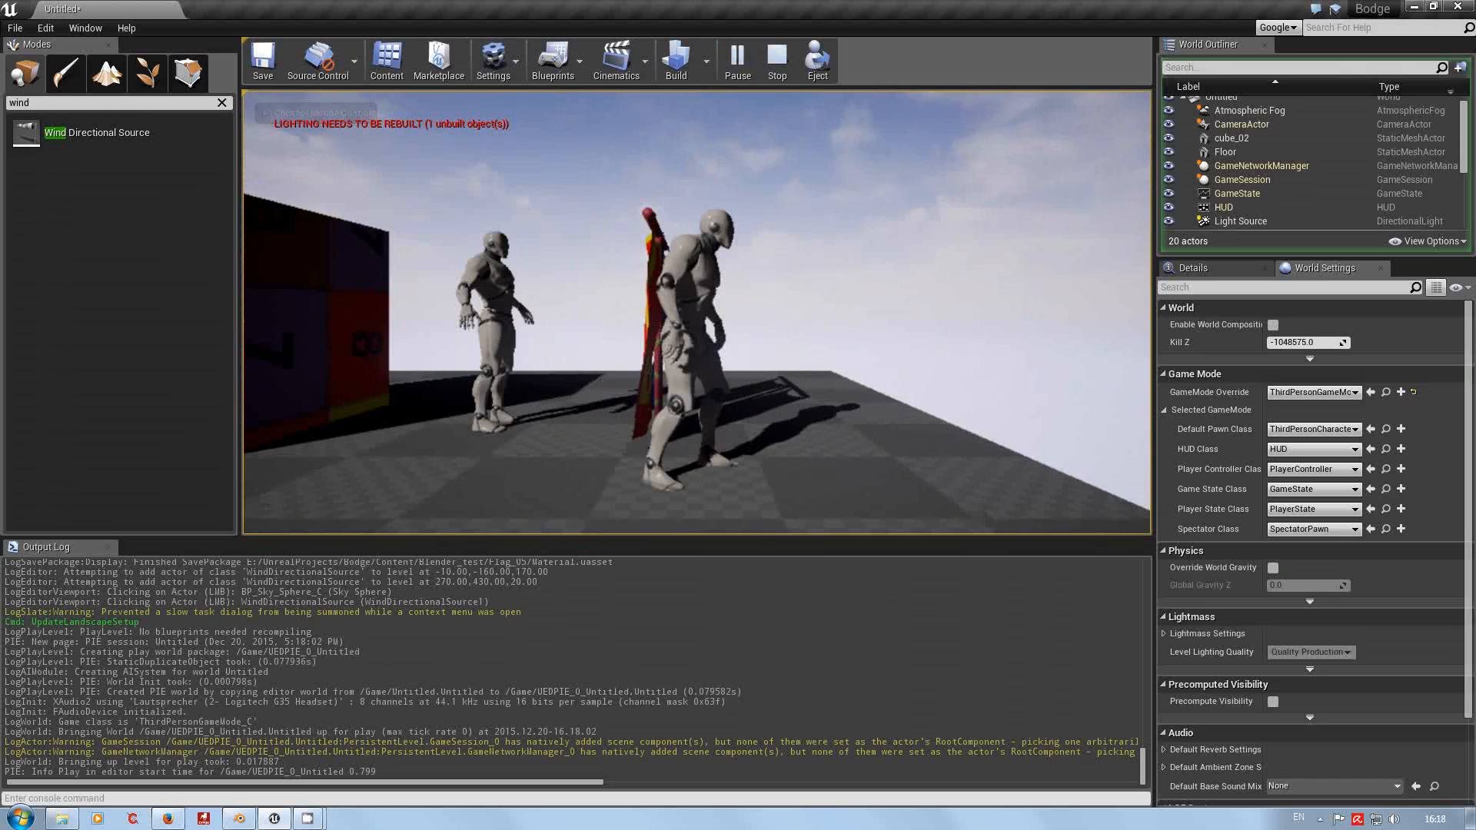
key(w)
key(s)
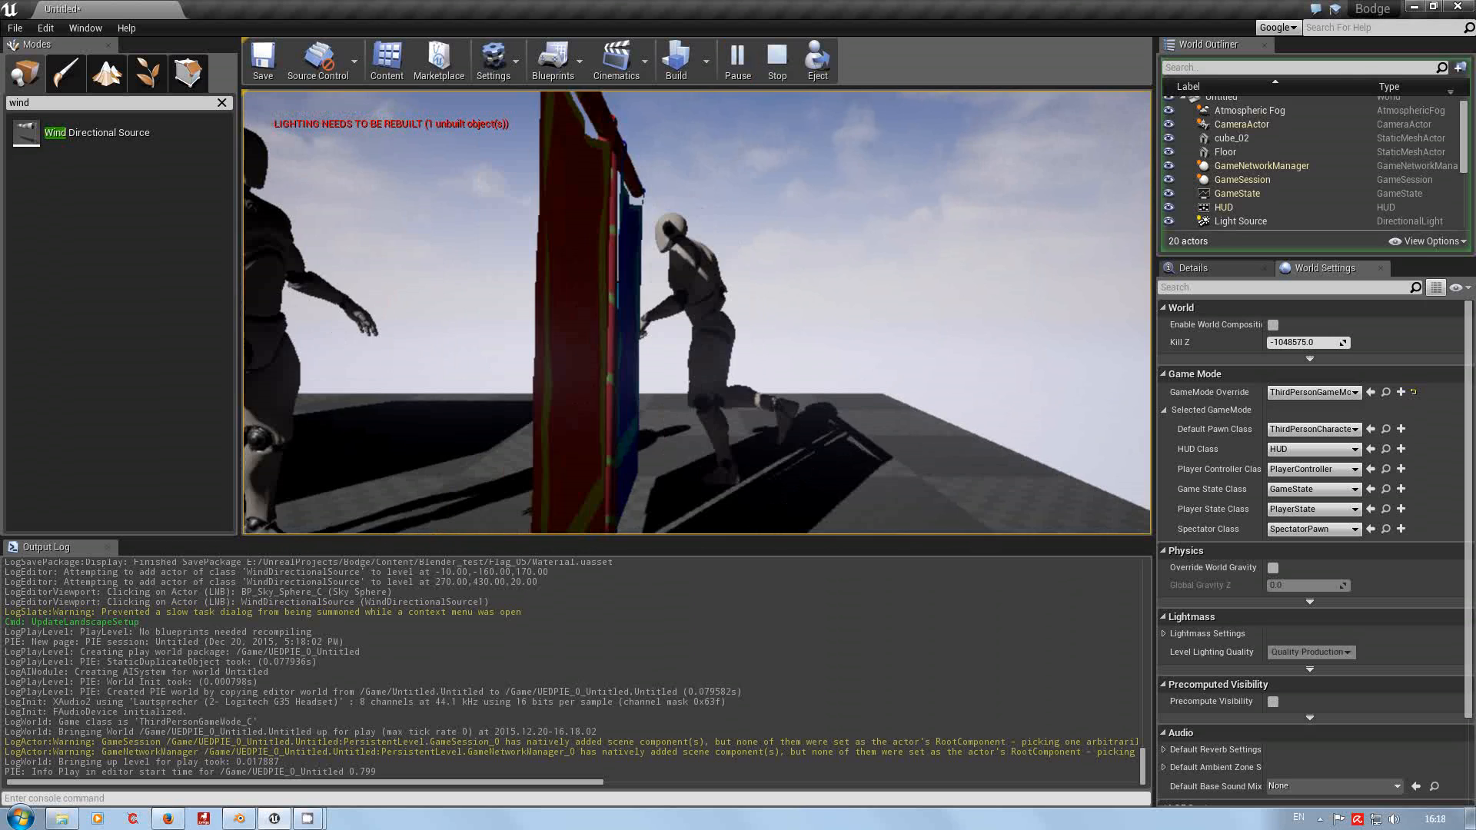
key(d)
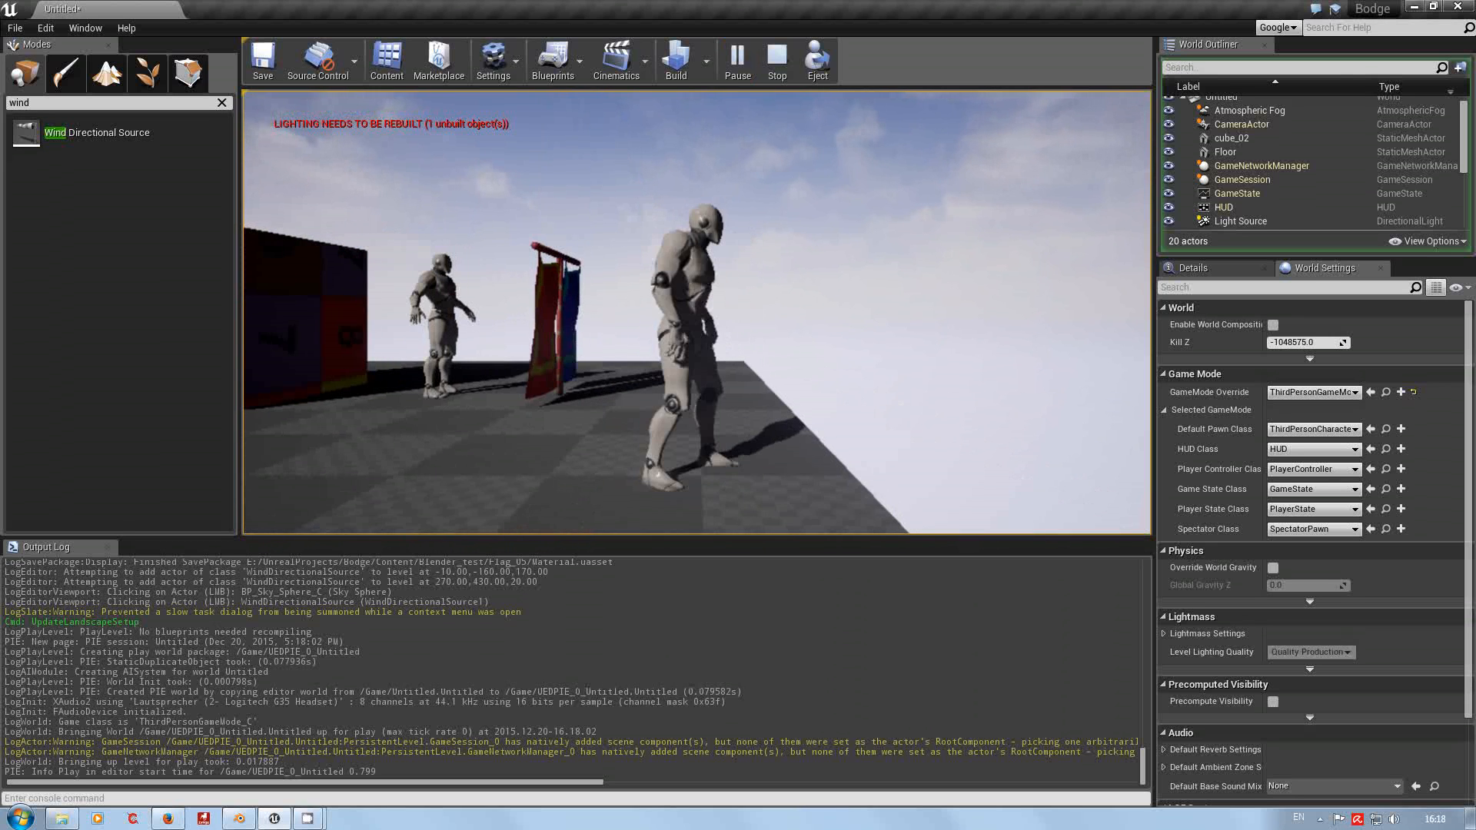
key(w)
key(a)
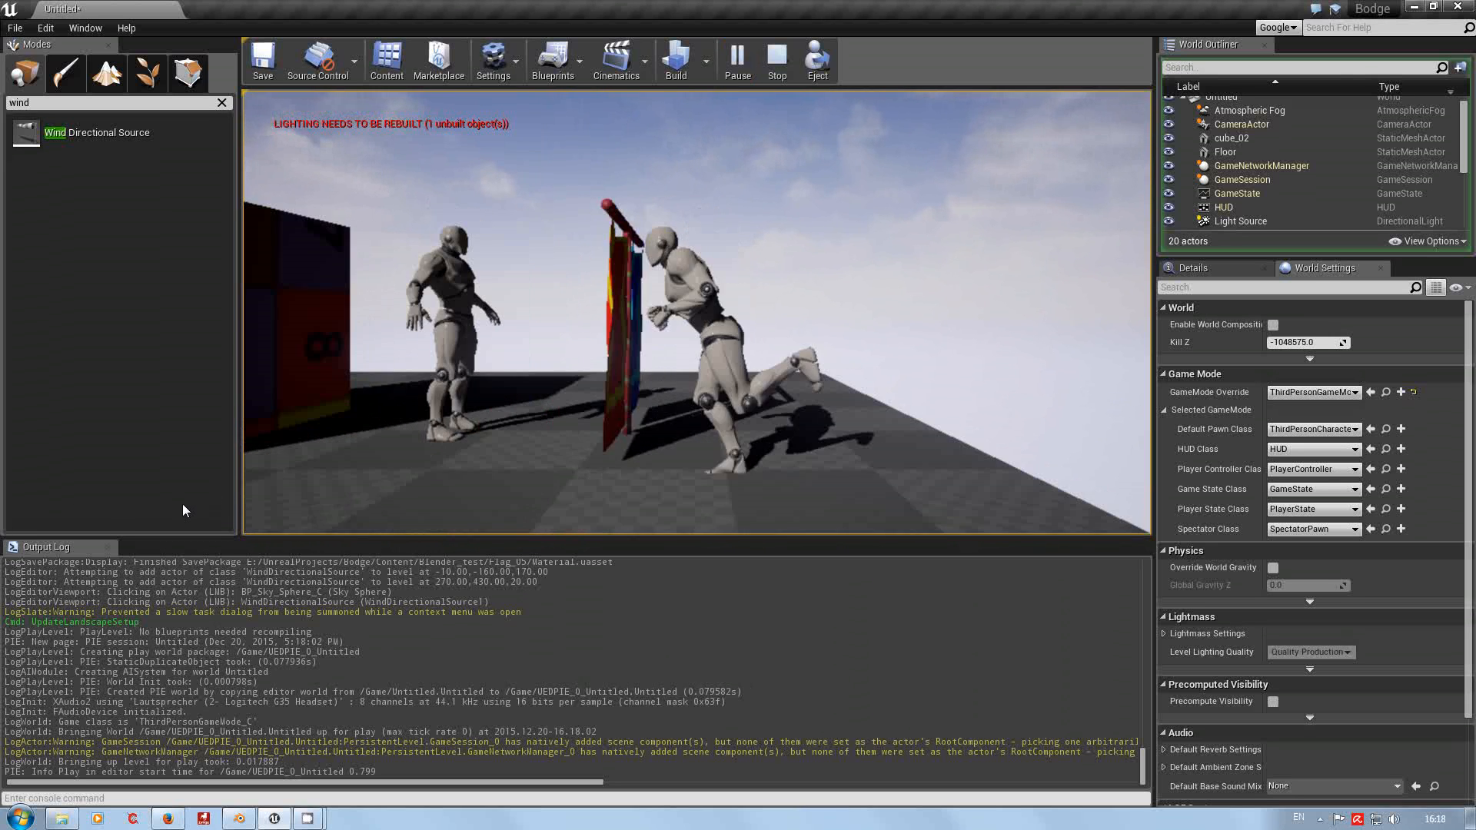
key(w)
key(s)
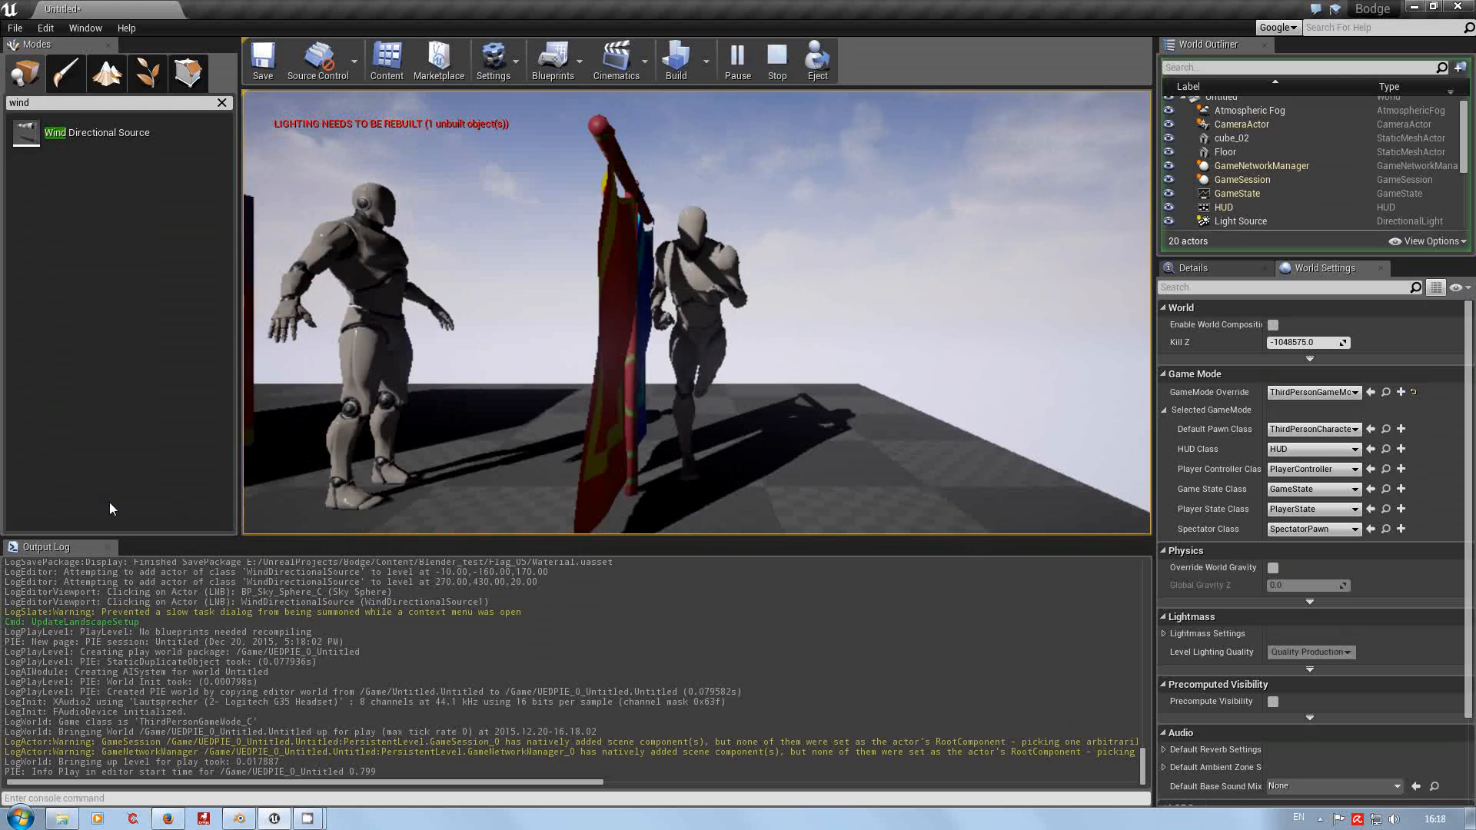
key(a)
key(w)
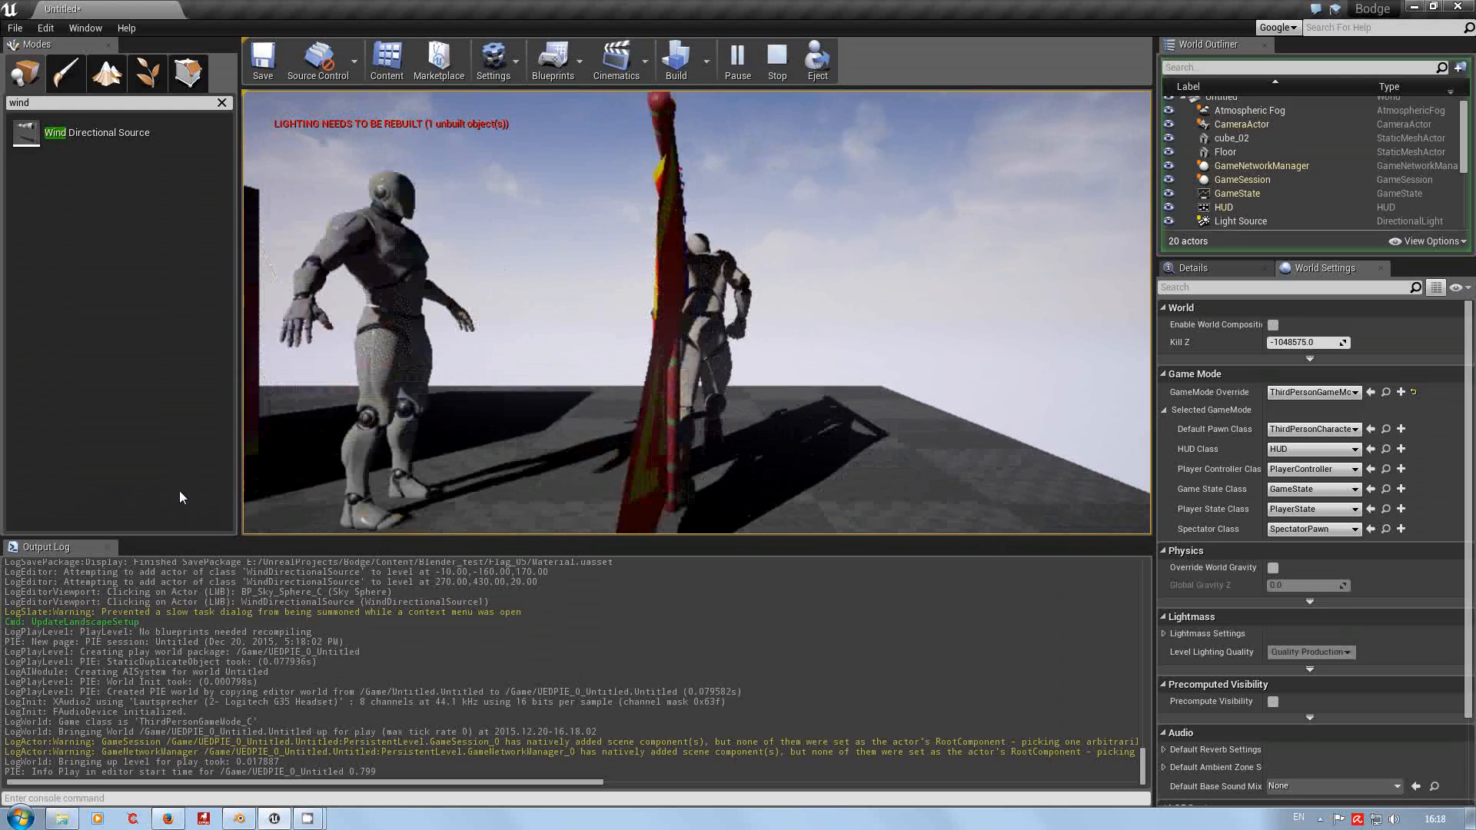
key(s)
key(a)
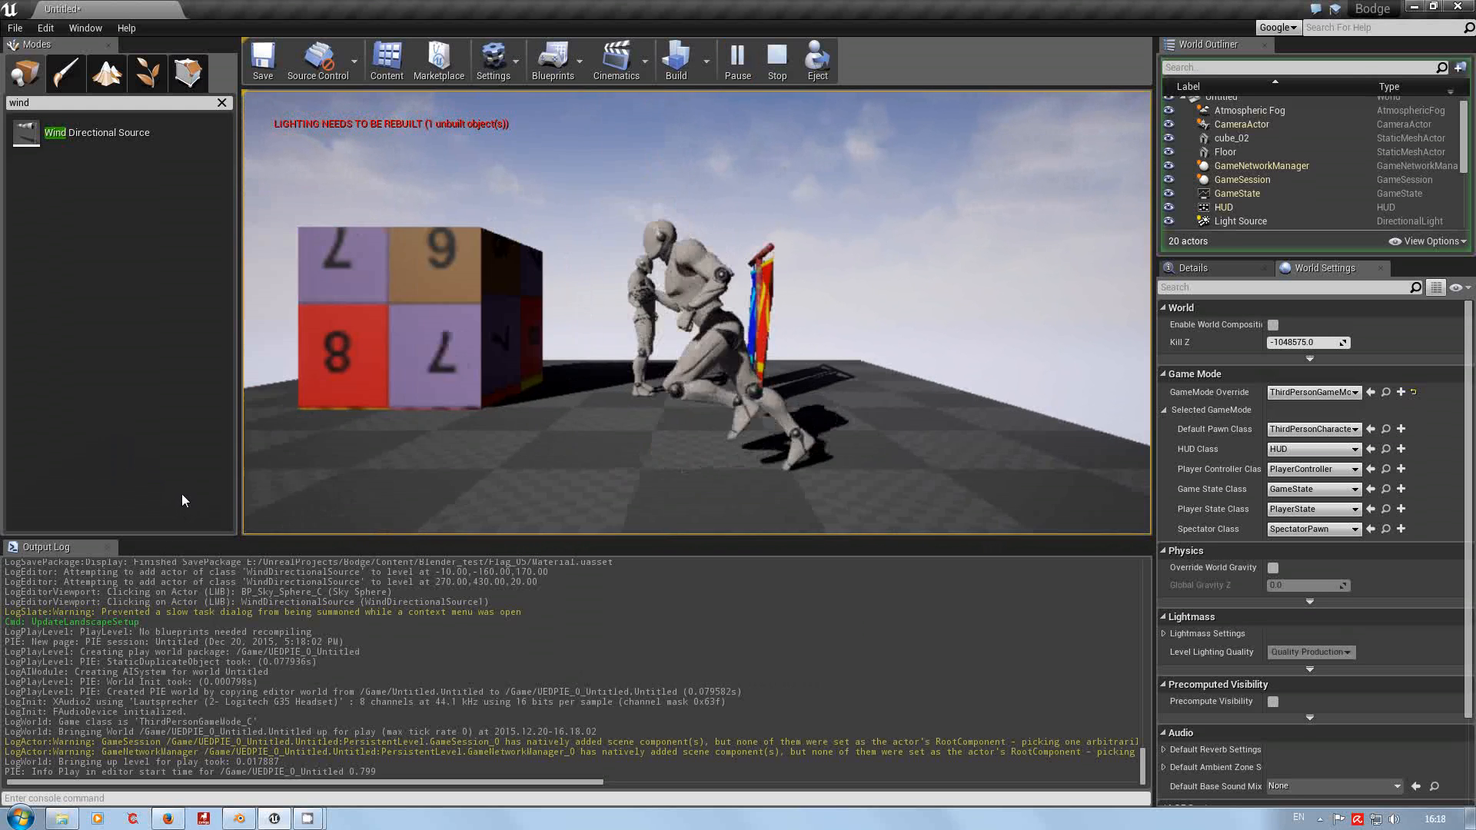
key(d)
key(w)
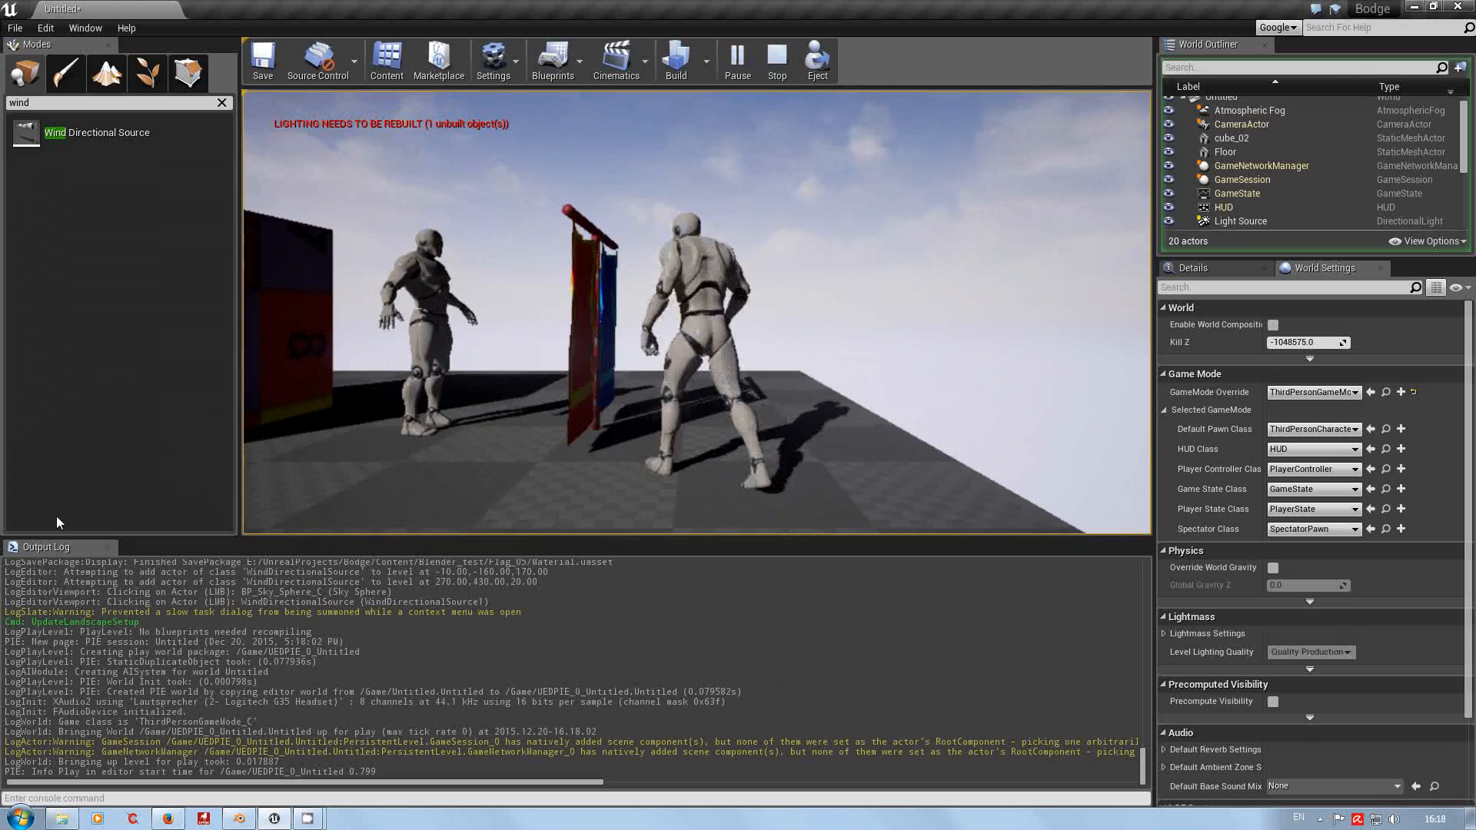
key(s)
key(a)
key(d)
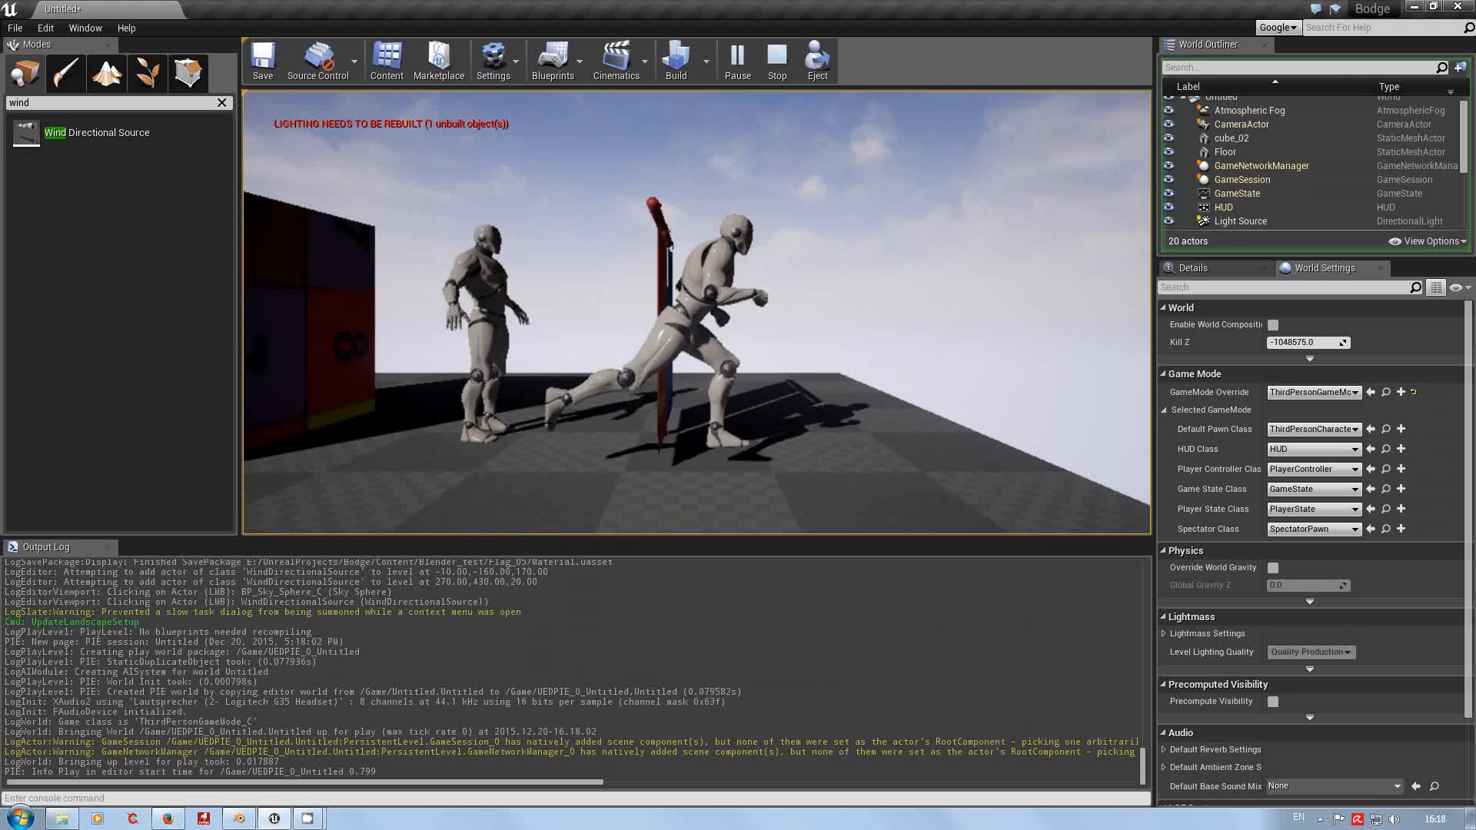
key(w)
key(a)
key(s)
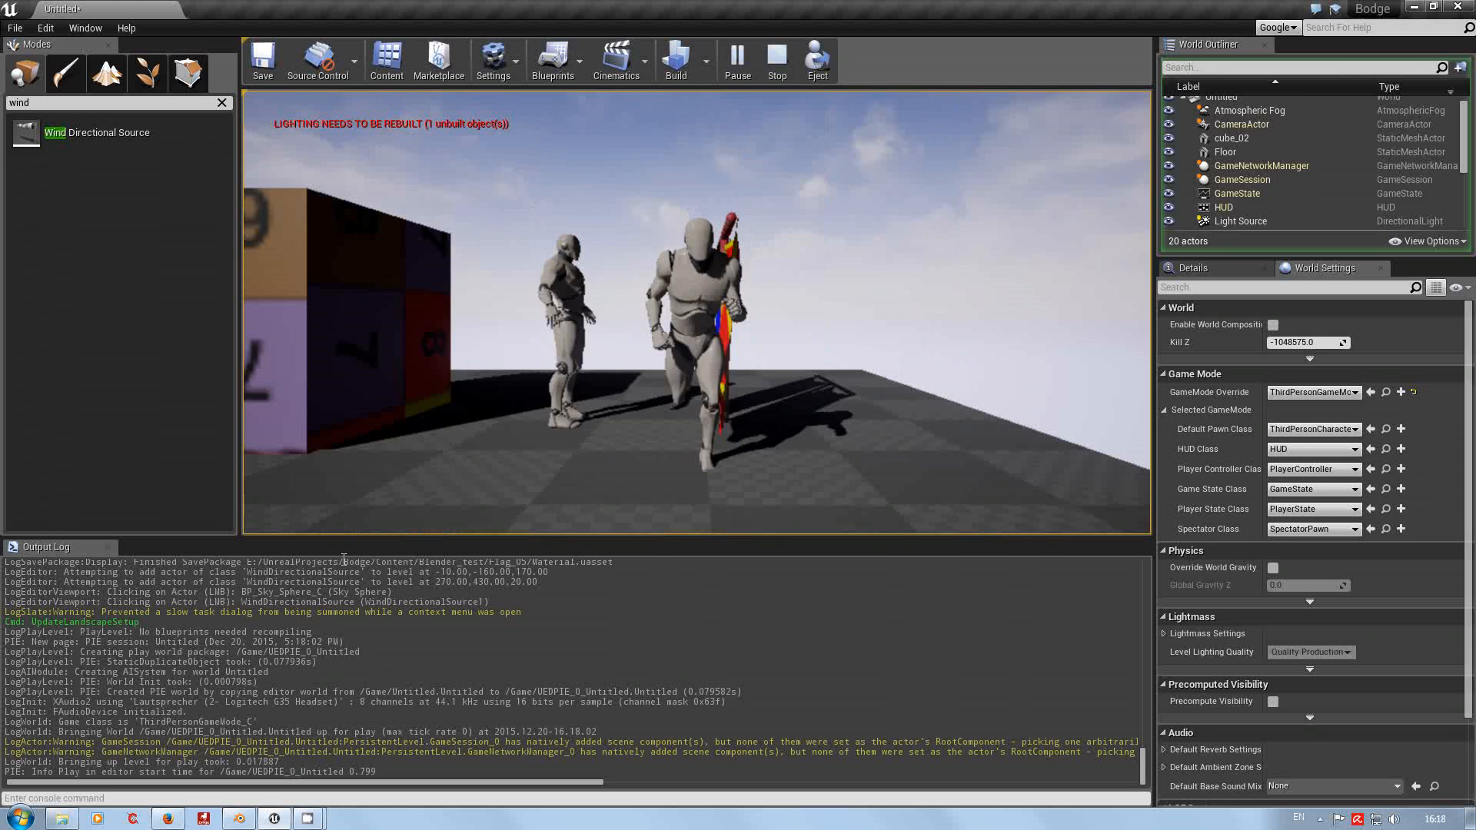
key(Escape)
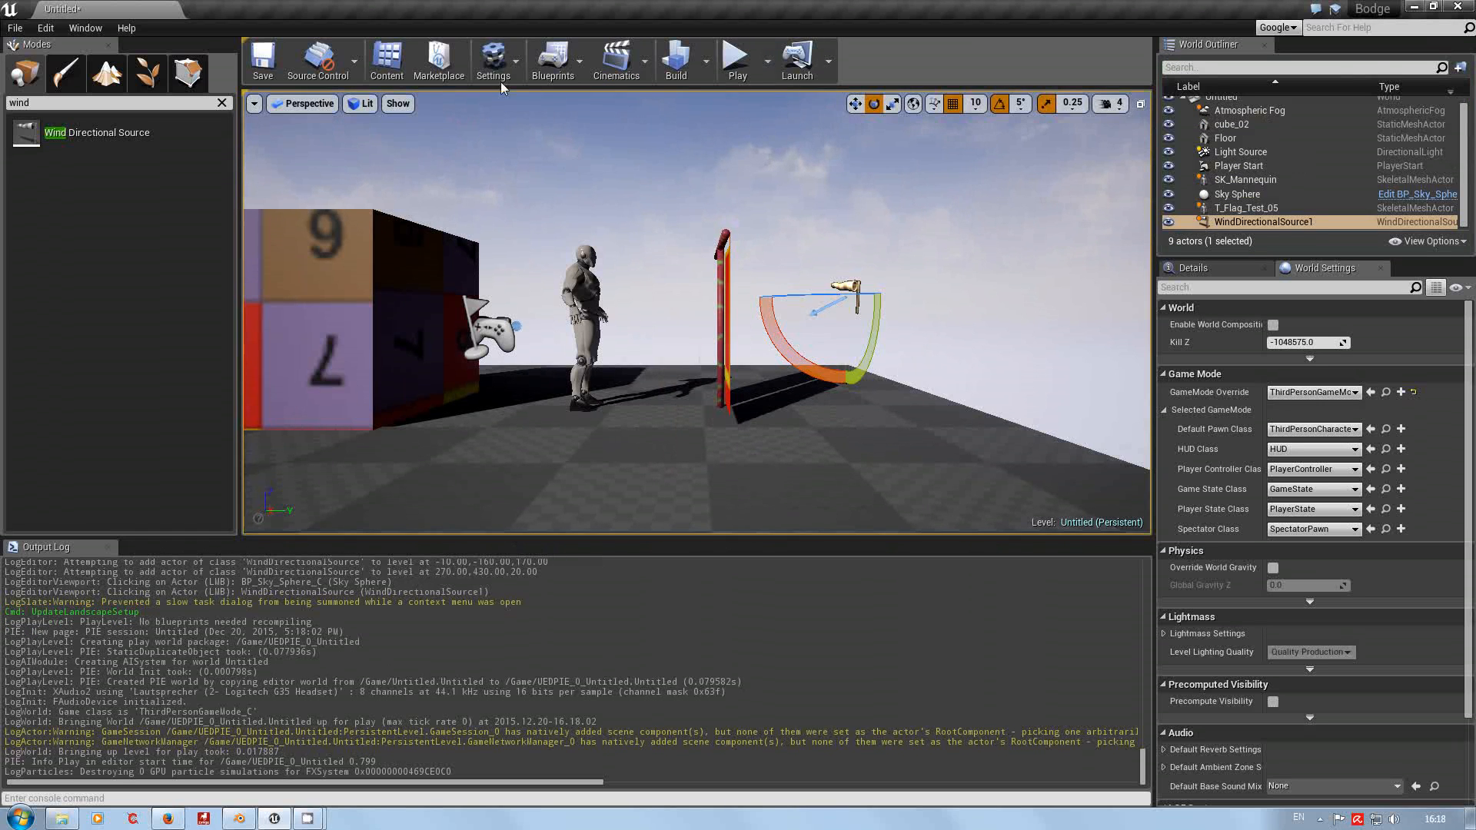
Create a physics asset for the T_Flag_Test_05 skeletal mesh in the Flag_05 folder with the default settings.
click(387, 63)
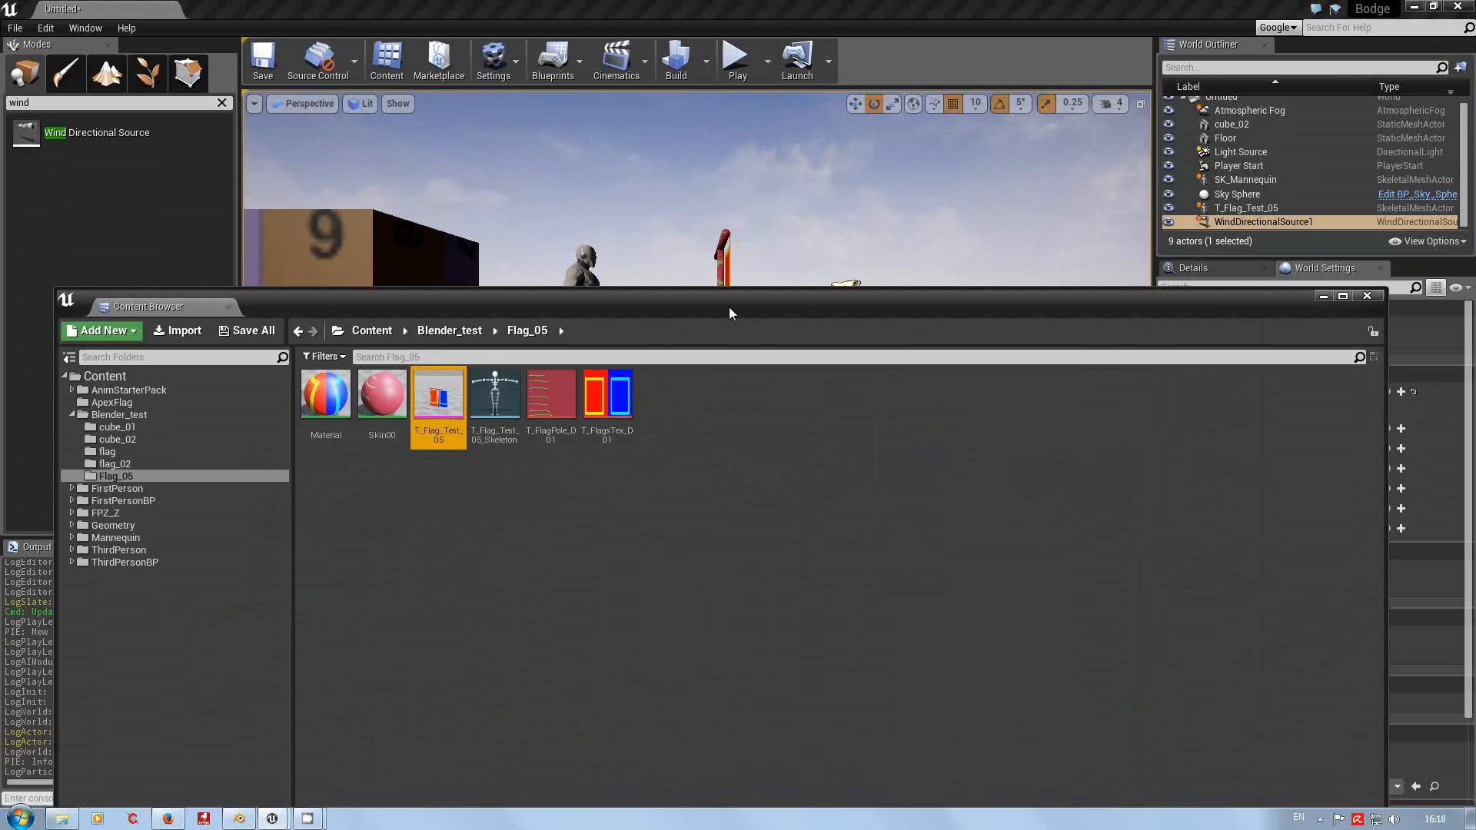
drag(801, 312, 774, 150)
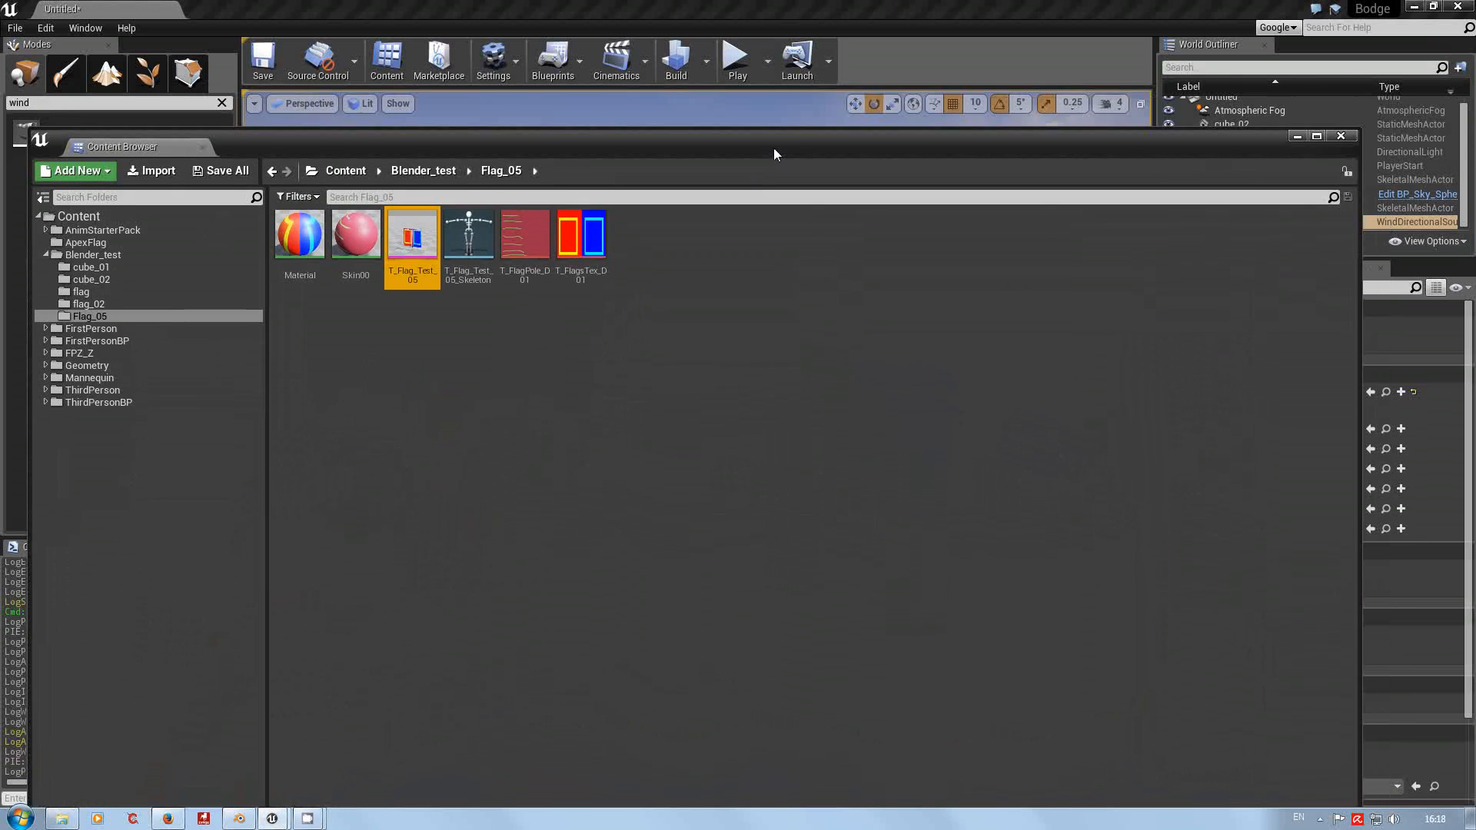
right_click(419, 252)
mouse_move(517, 251)
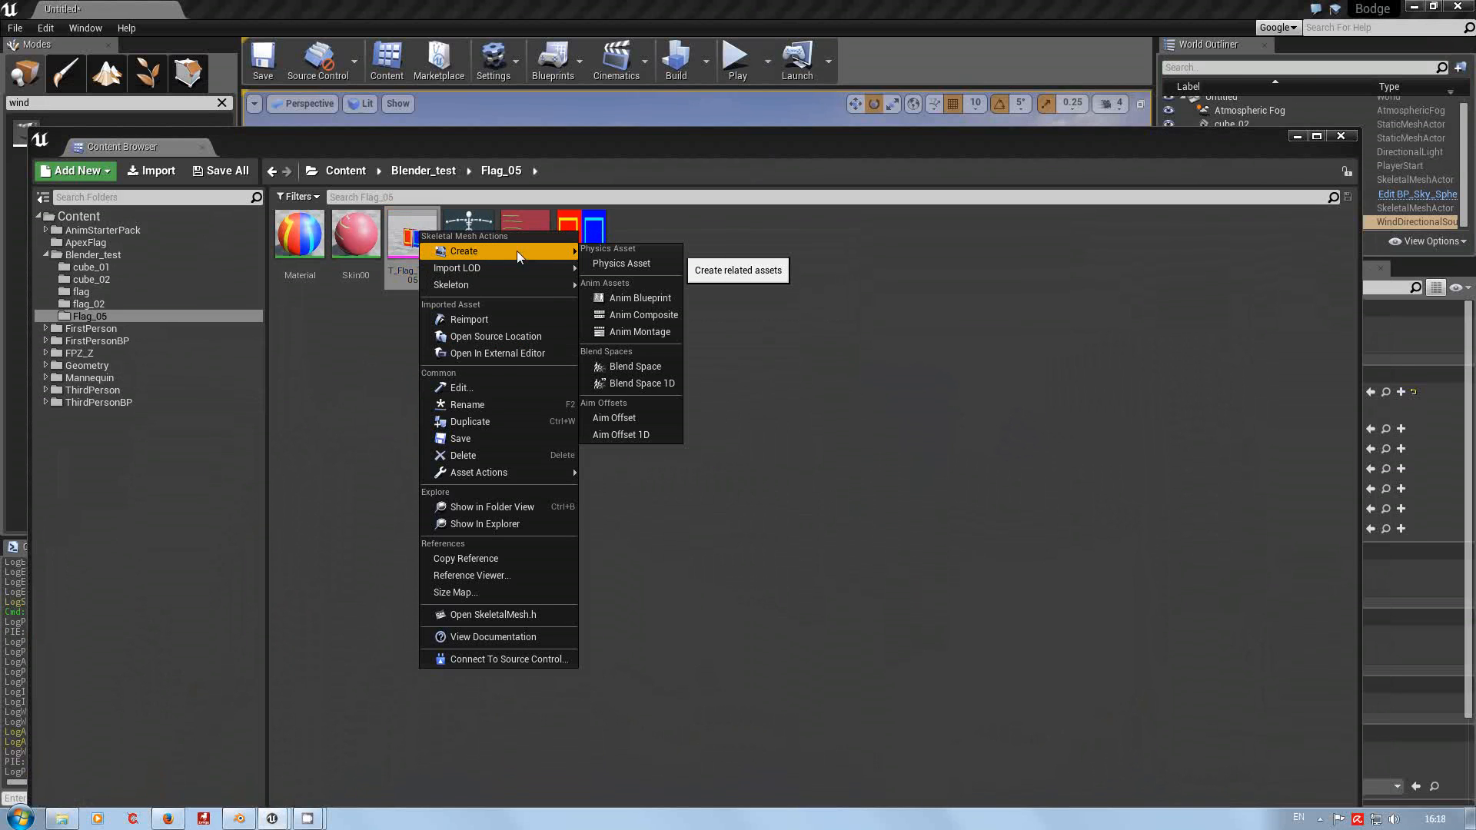
click(376, 399)
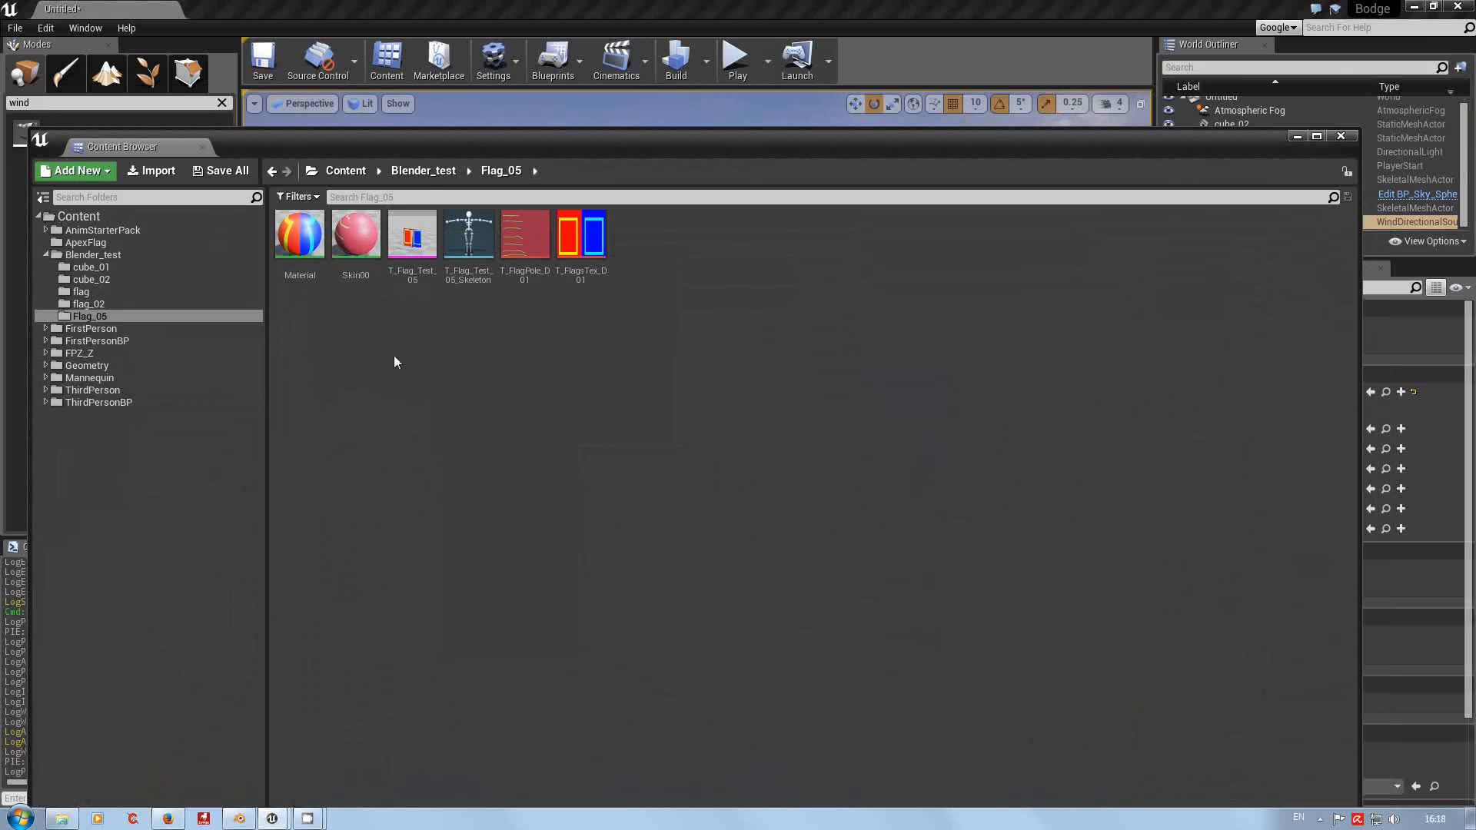
right_click(408, 243)
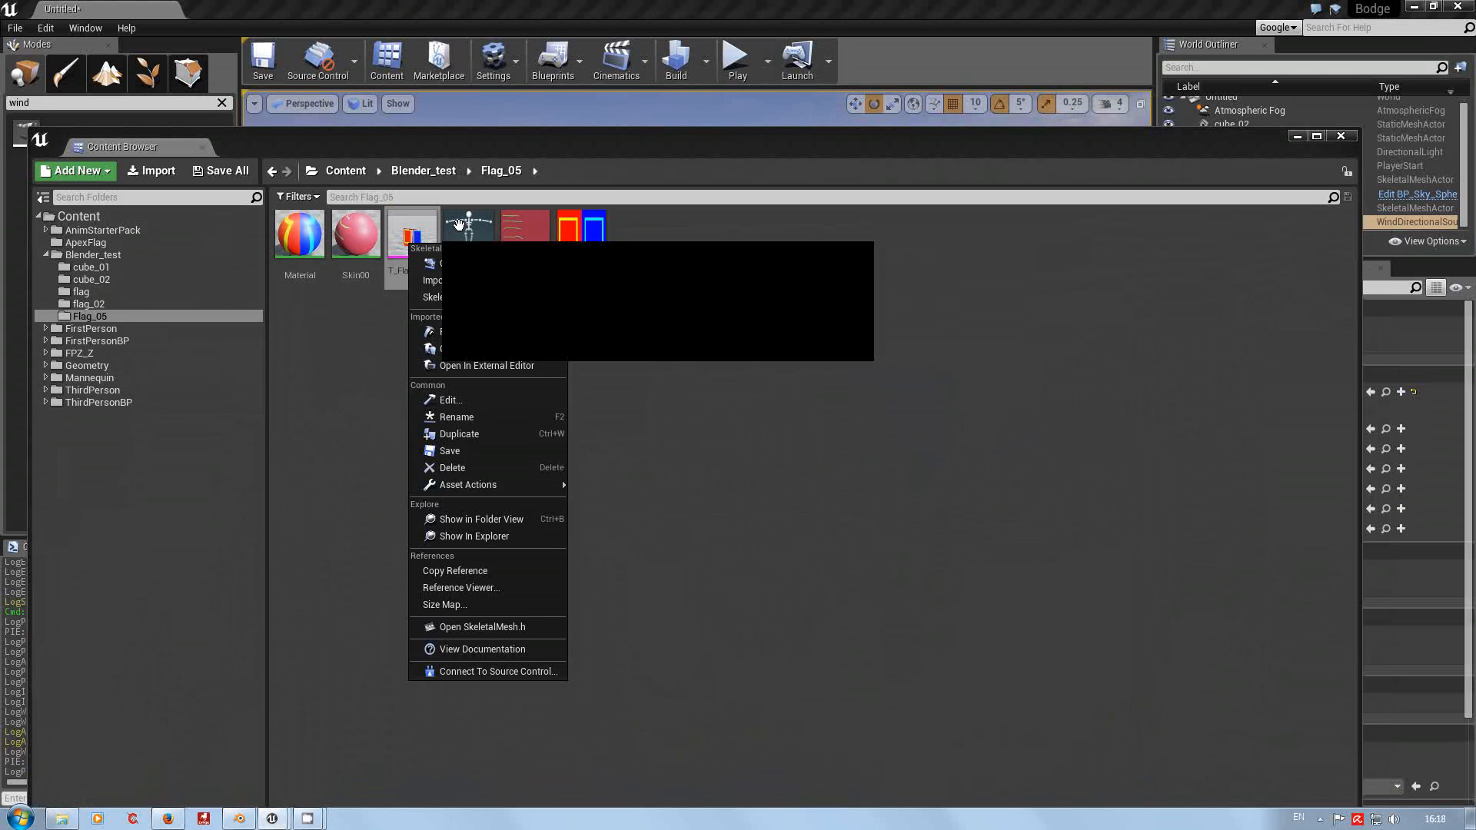
mouse_move(510, 265)
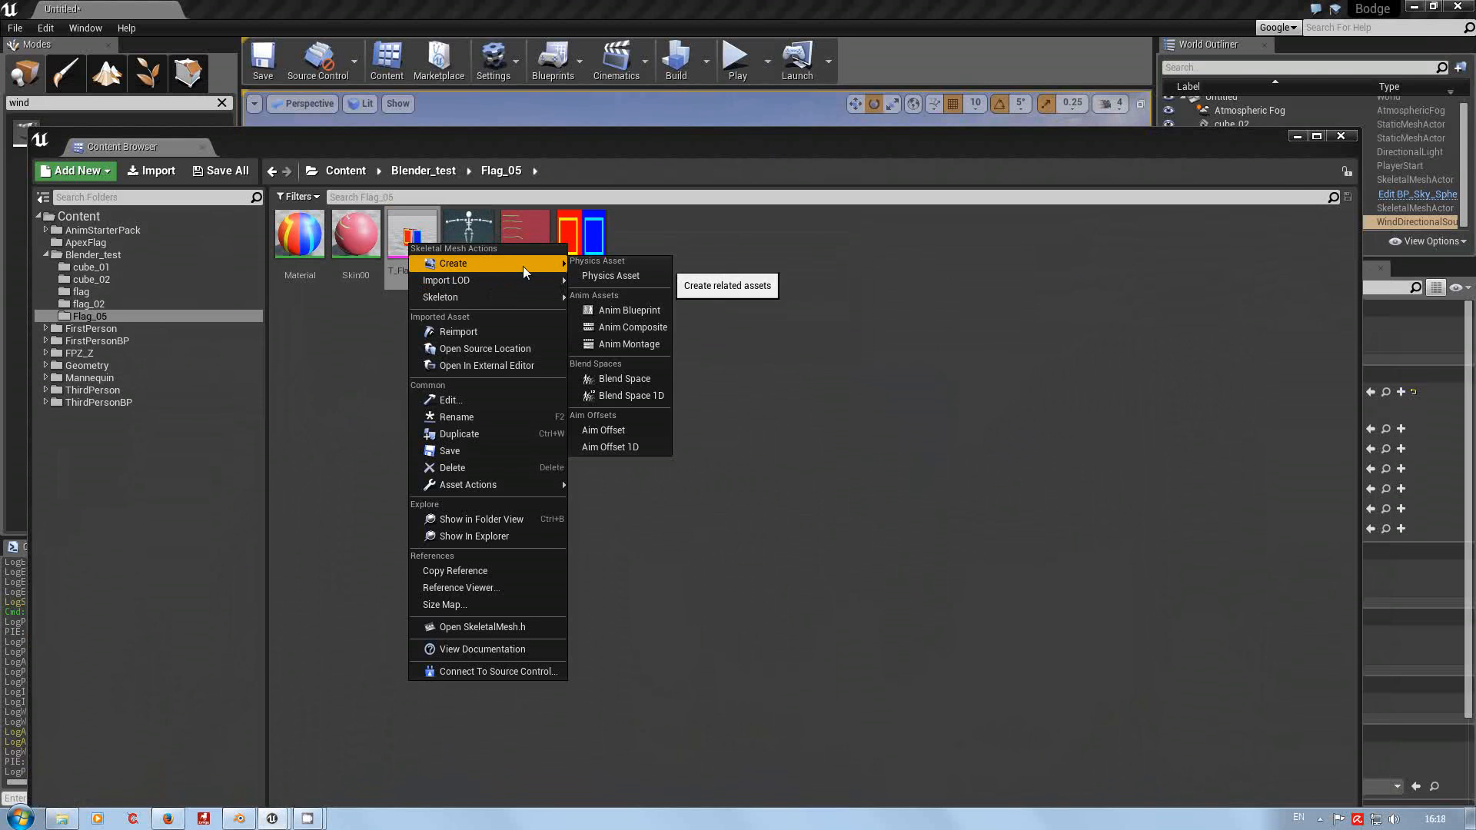
click(607, 276)
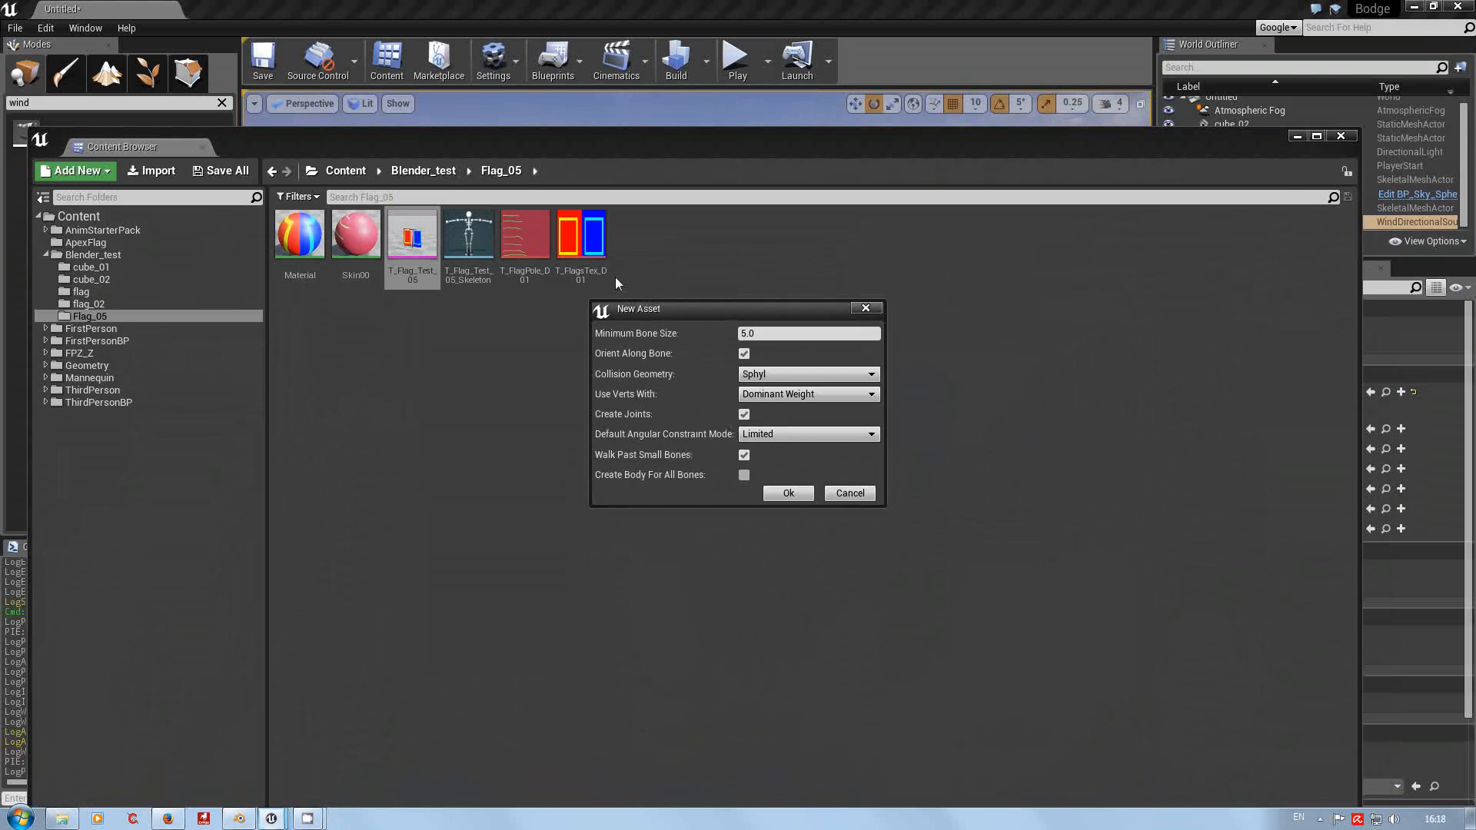
click(789, 492)
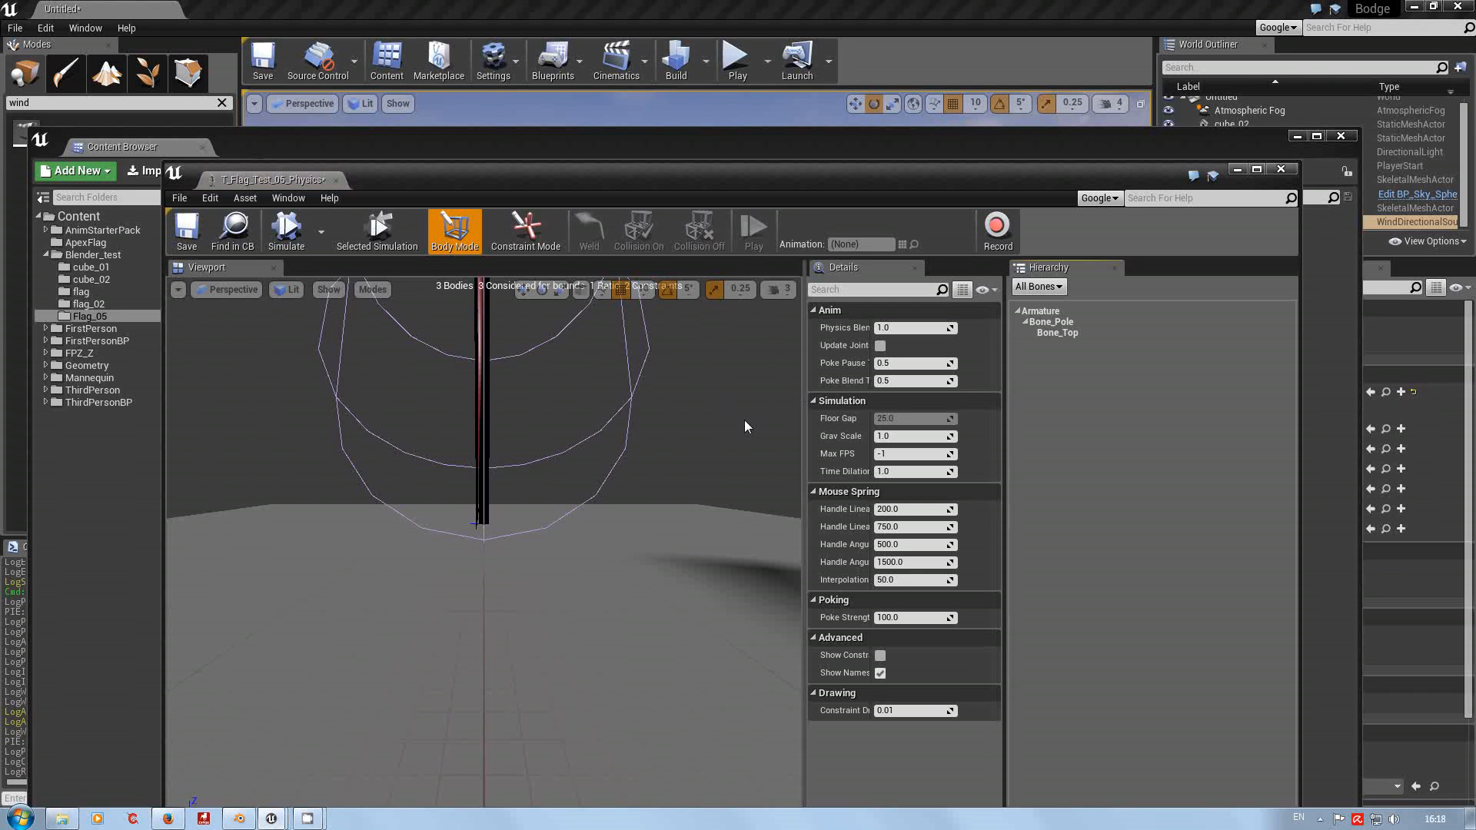
Bring the T_Flag_Test_05_Physics asset editor back to the front and maximize its window.
drag(744, 419, 741, 417)
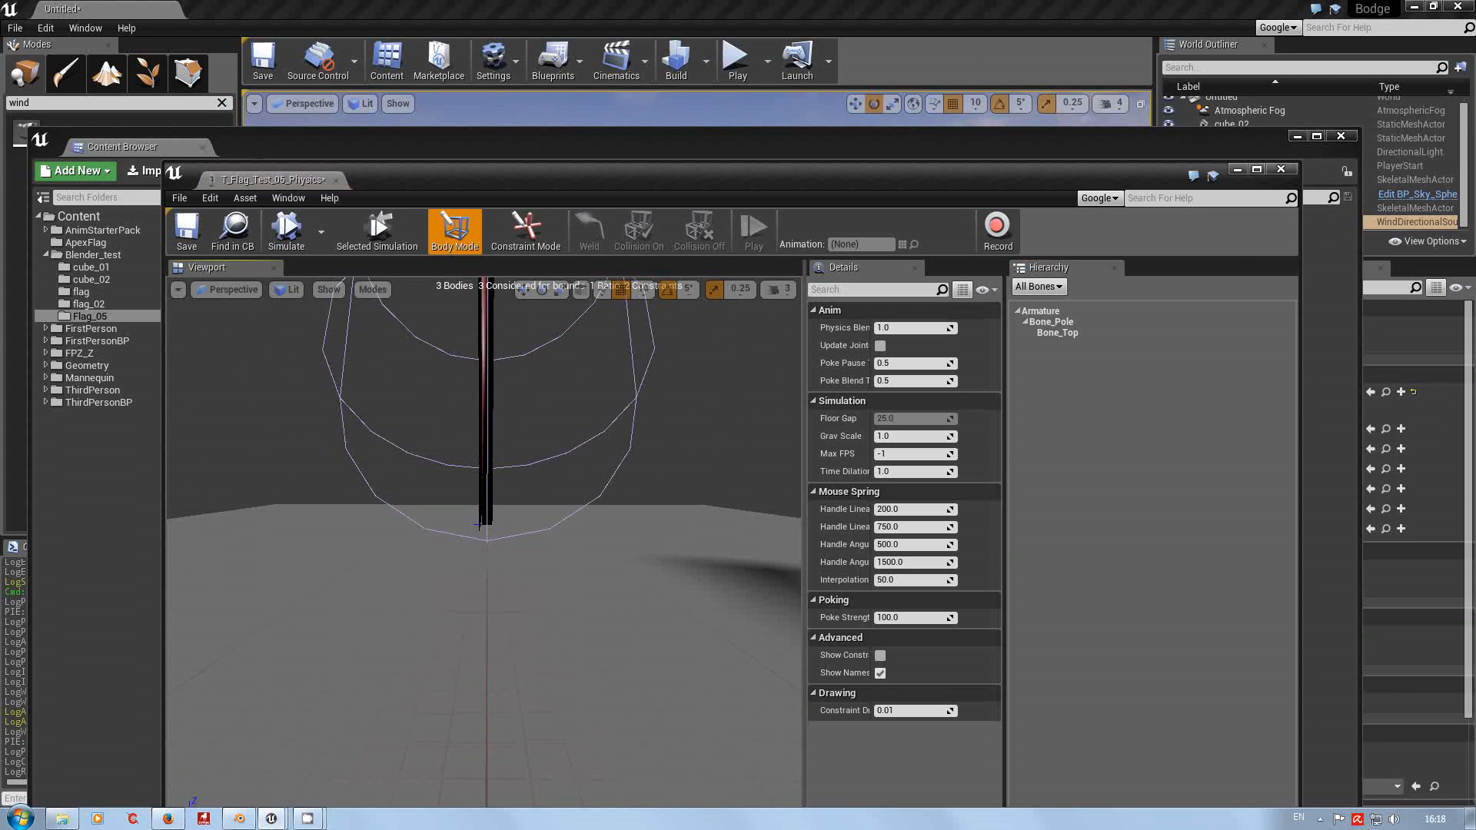
click(1237, 170)
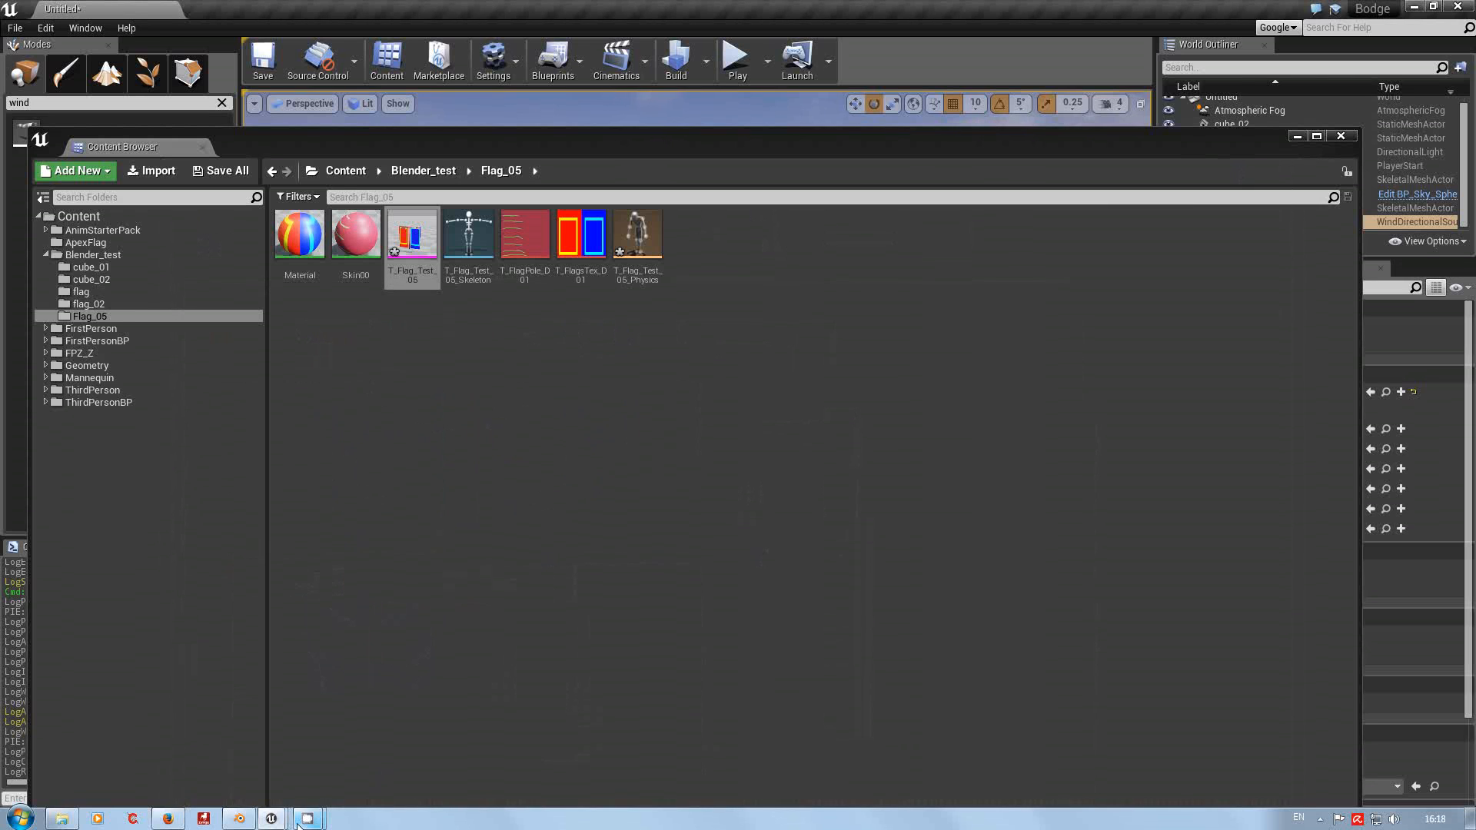
right_click(274, 821)
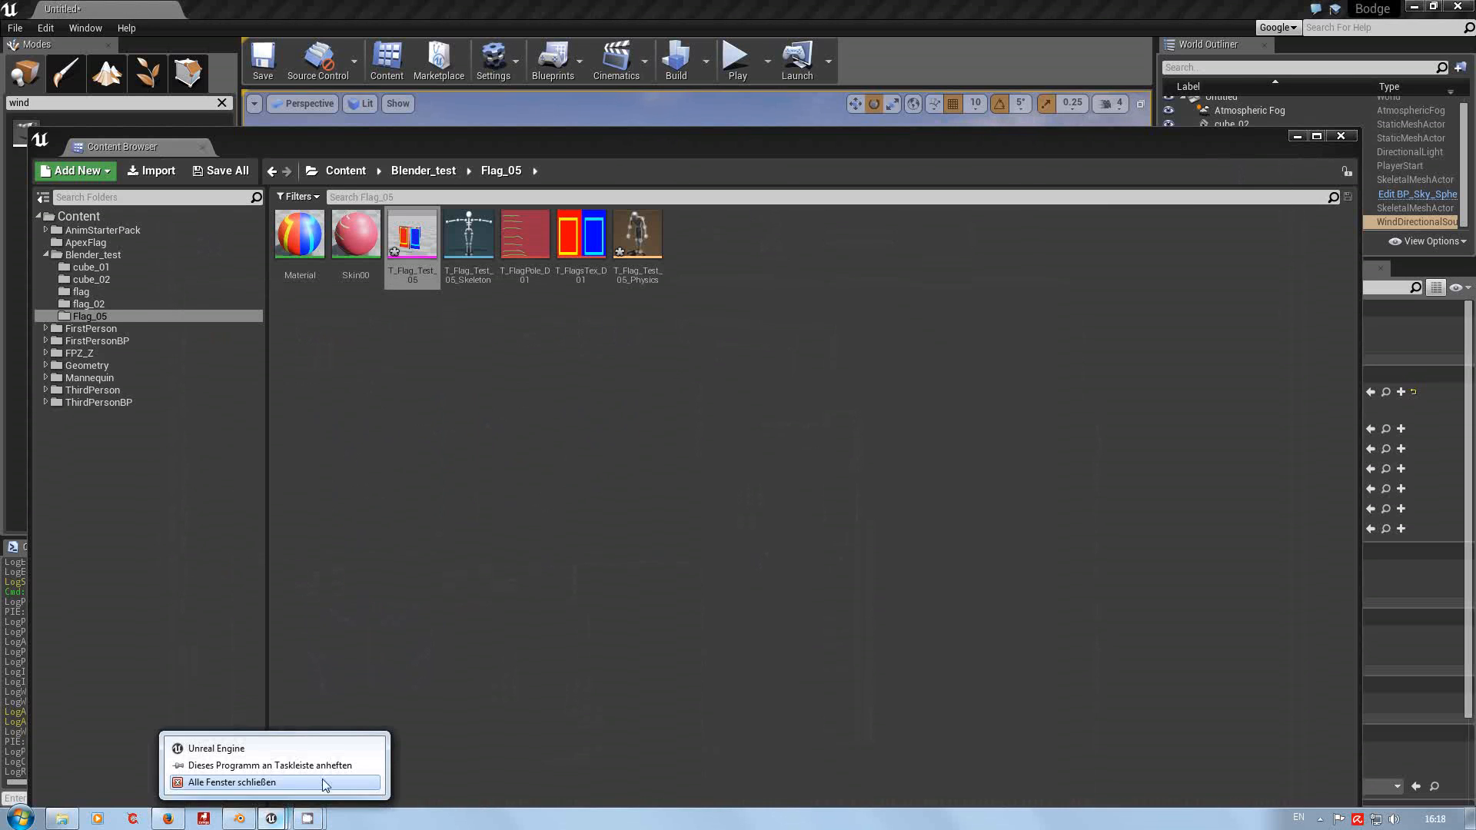
click(282, 824)
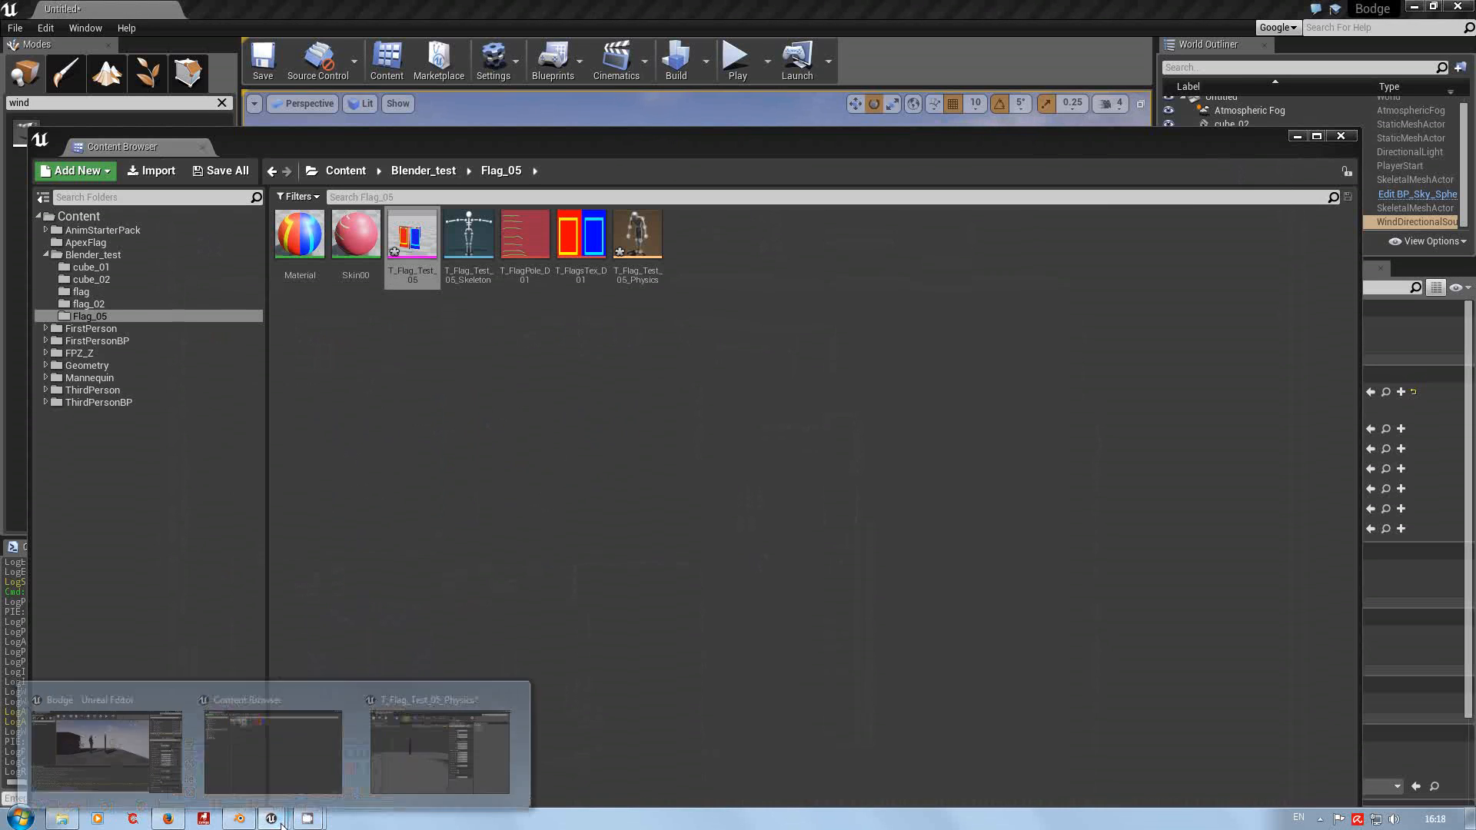
click(480, 687)
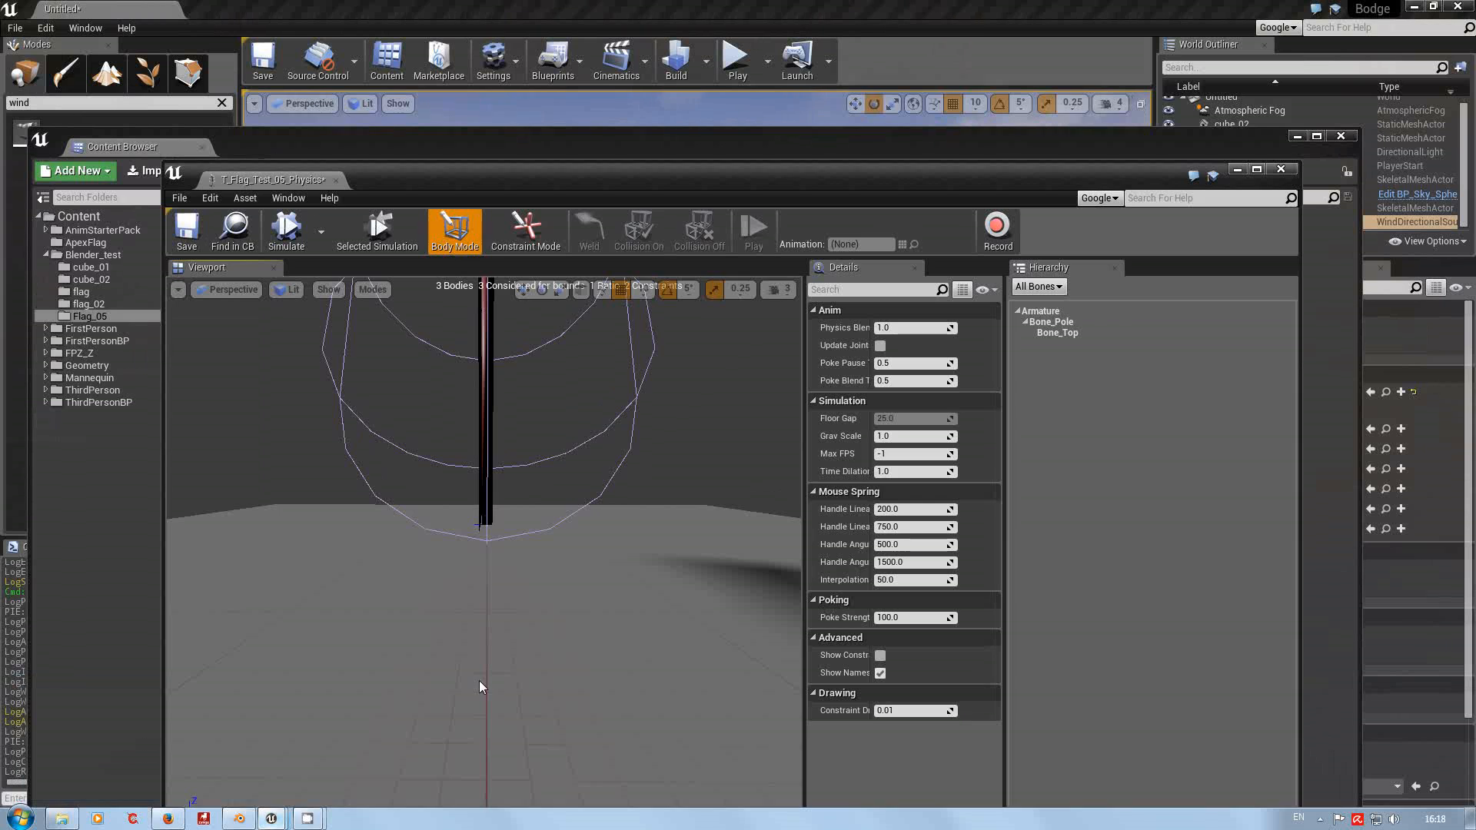
click(1258, 170)
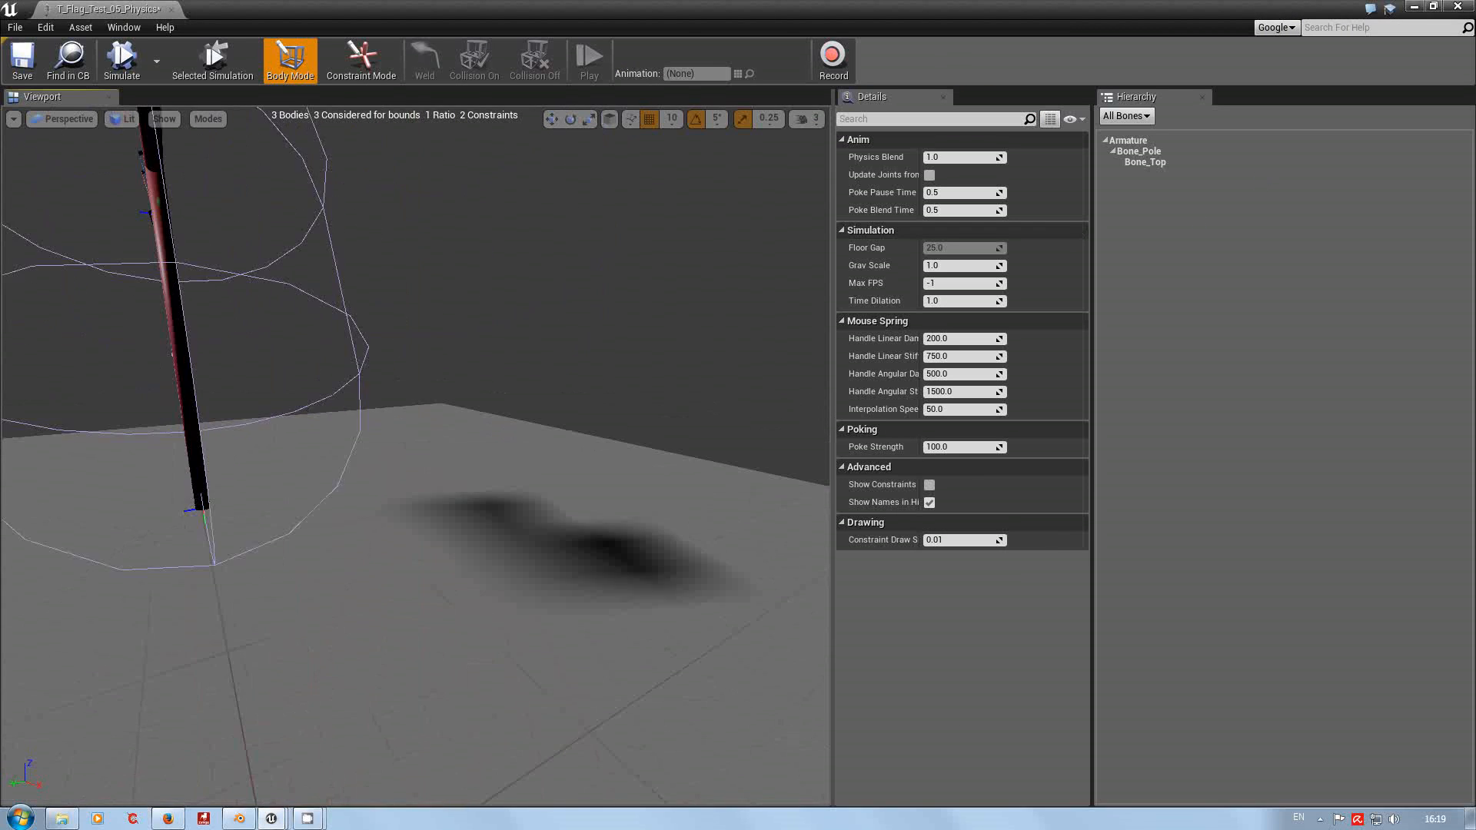
Delete all physics bodies from the Armature bone downward.
right_drag(416, 454, 650, 402)
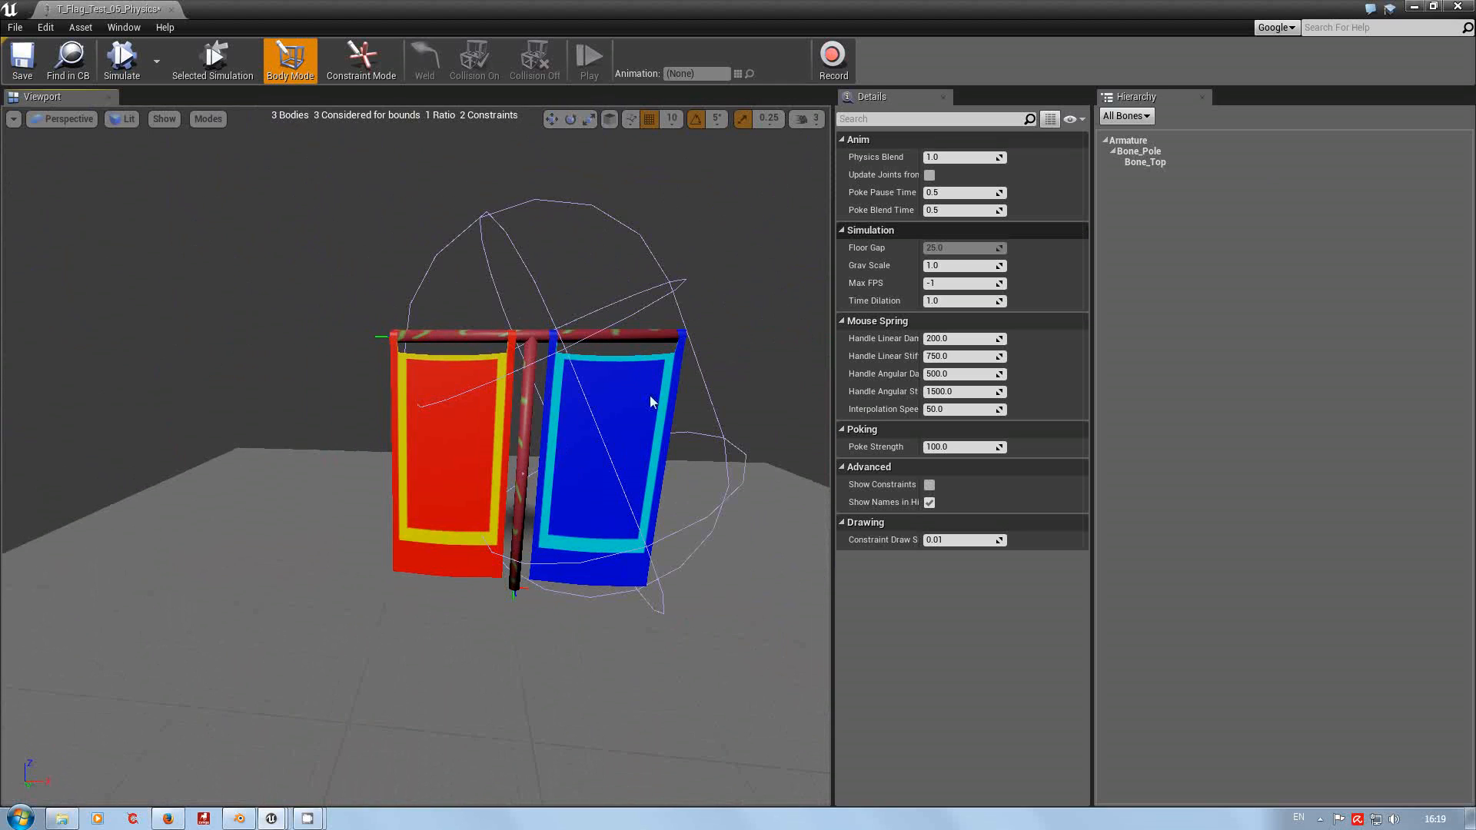
click(527, 415)
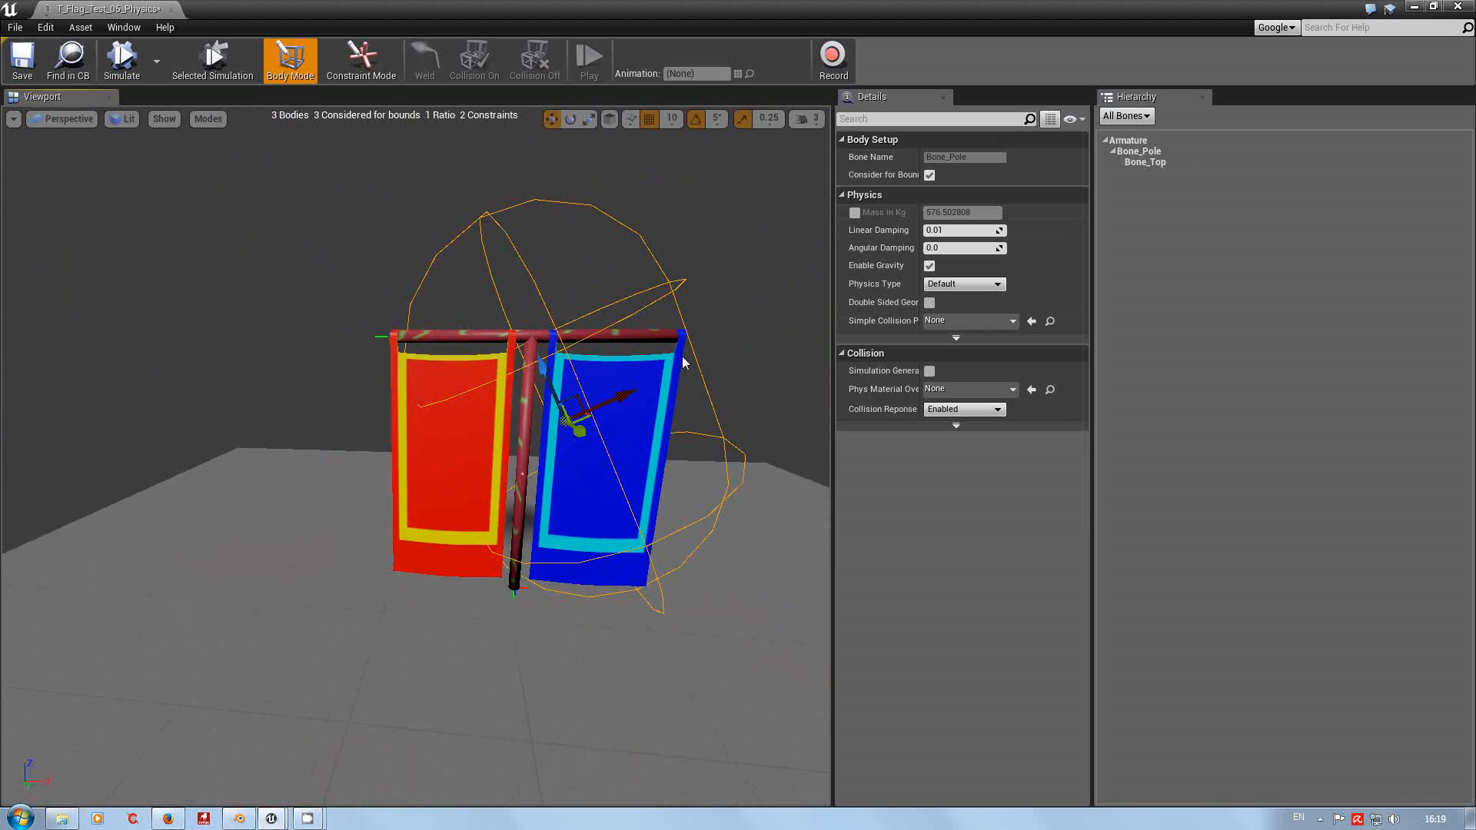
click(1129, 144)
right_click(1129, 145)
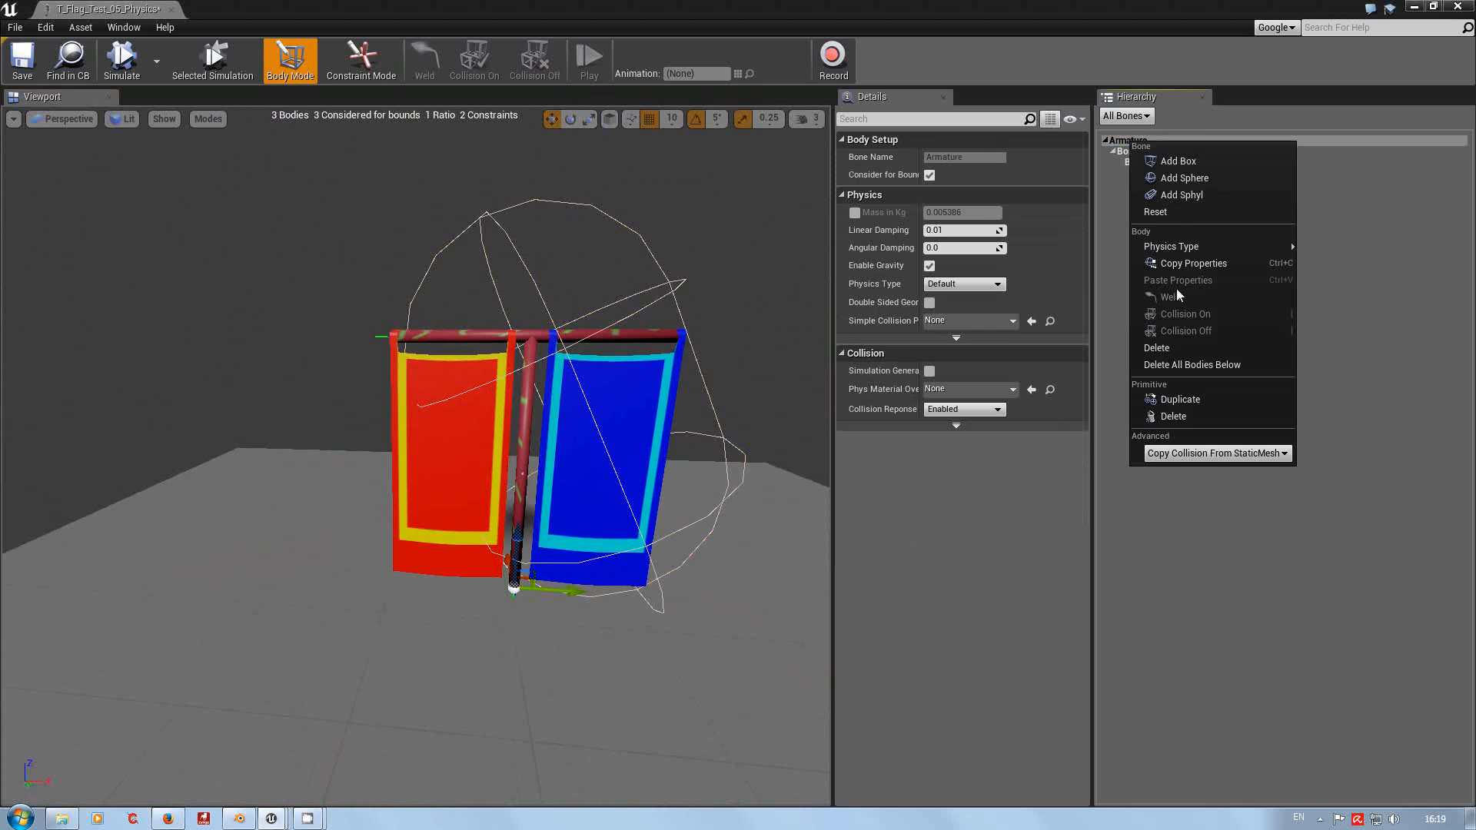
click(1173, 365)
Create a new body for Bone_Pole with Sphyl collision geometry and a minimum bone size of 5.0.
click(1140, 152)
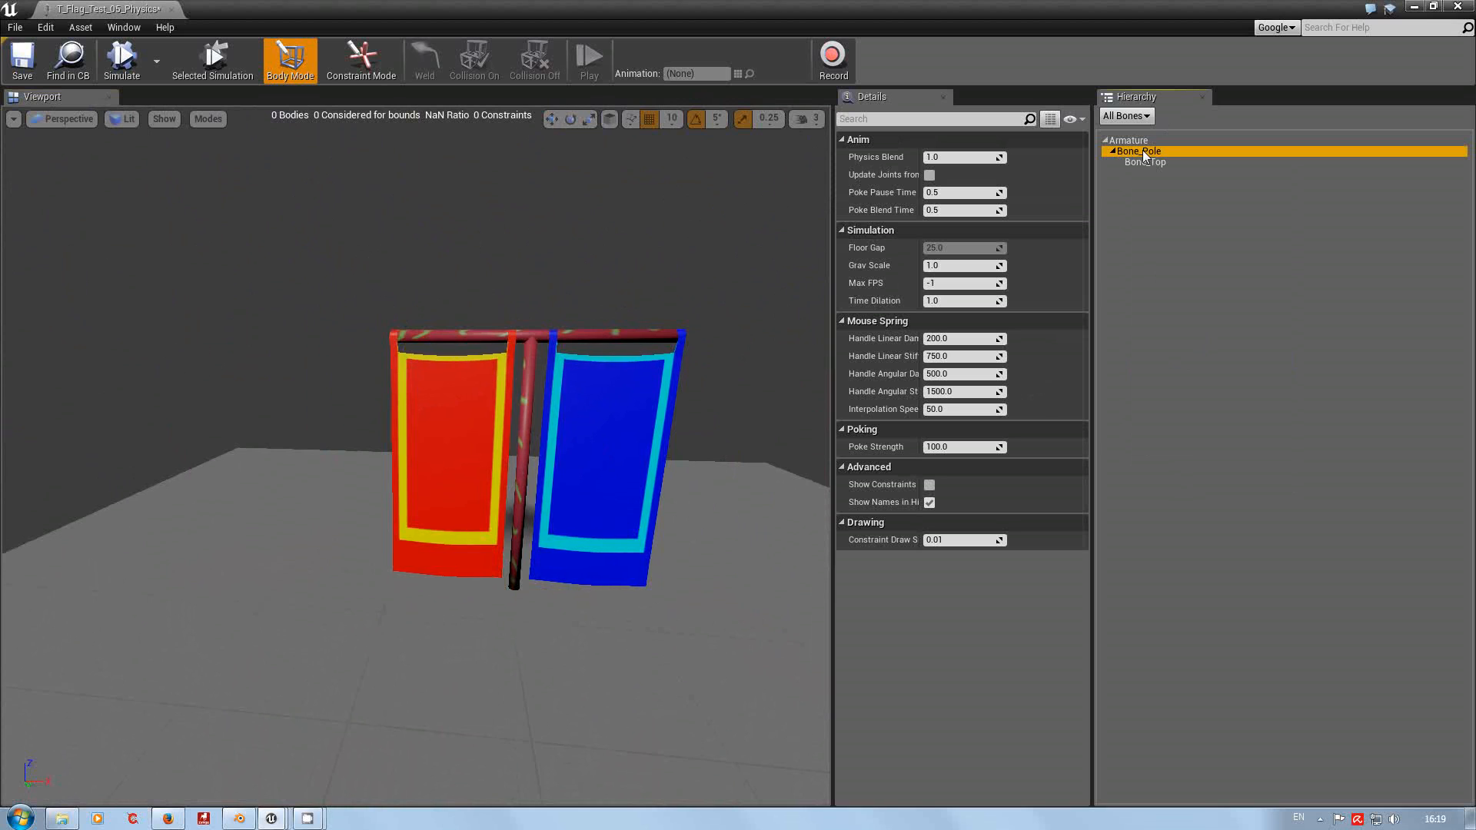
click(1197, 168)
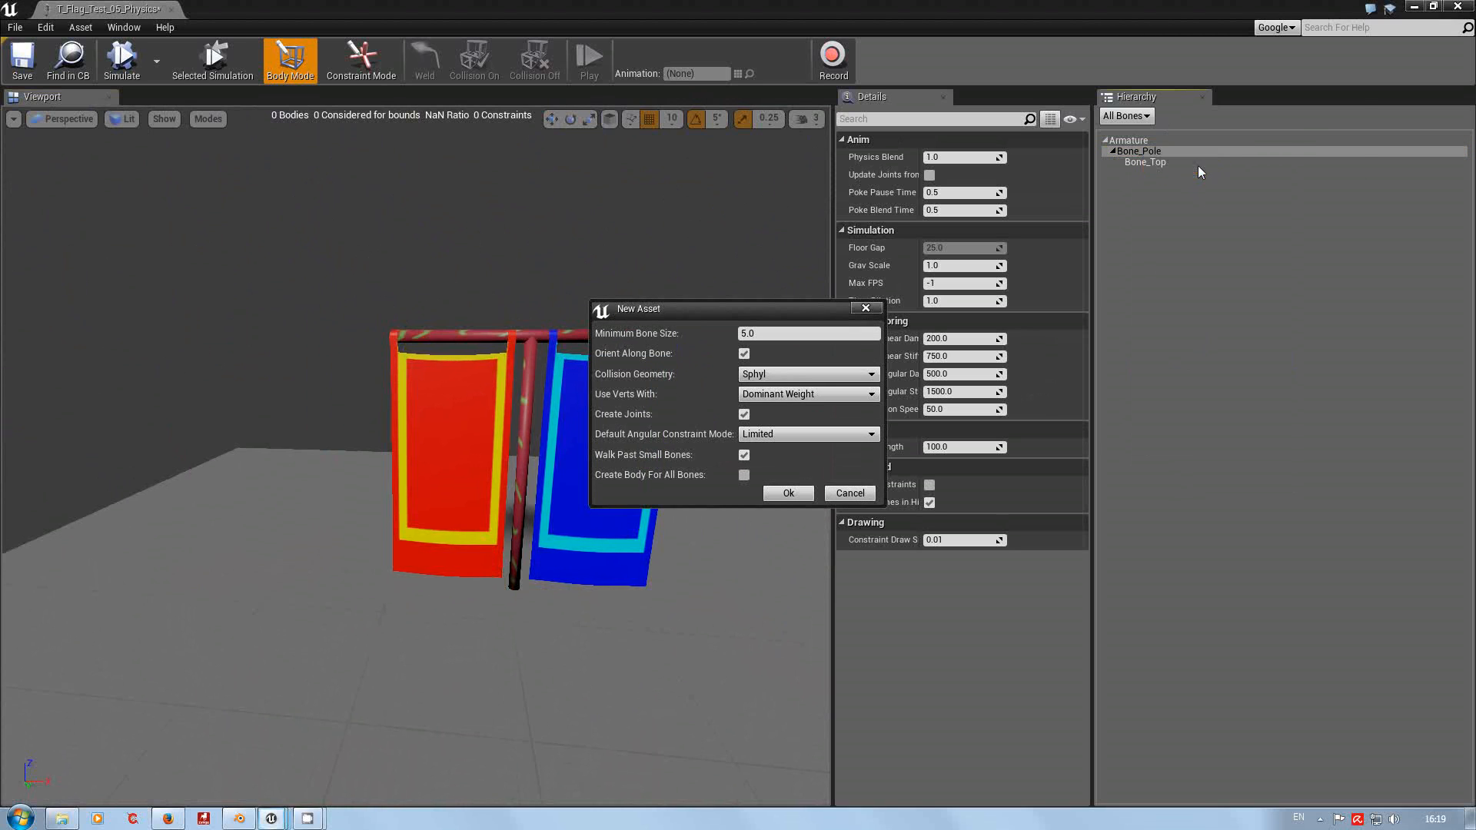
click(789, 495)
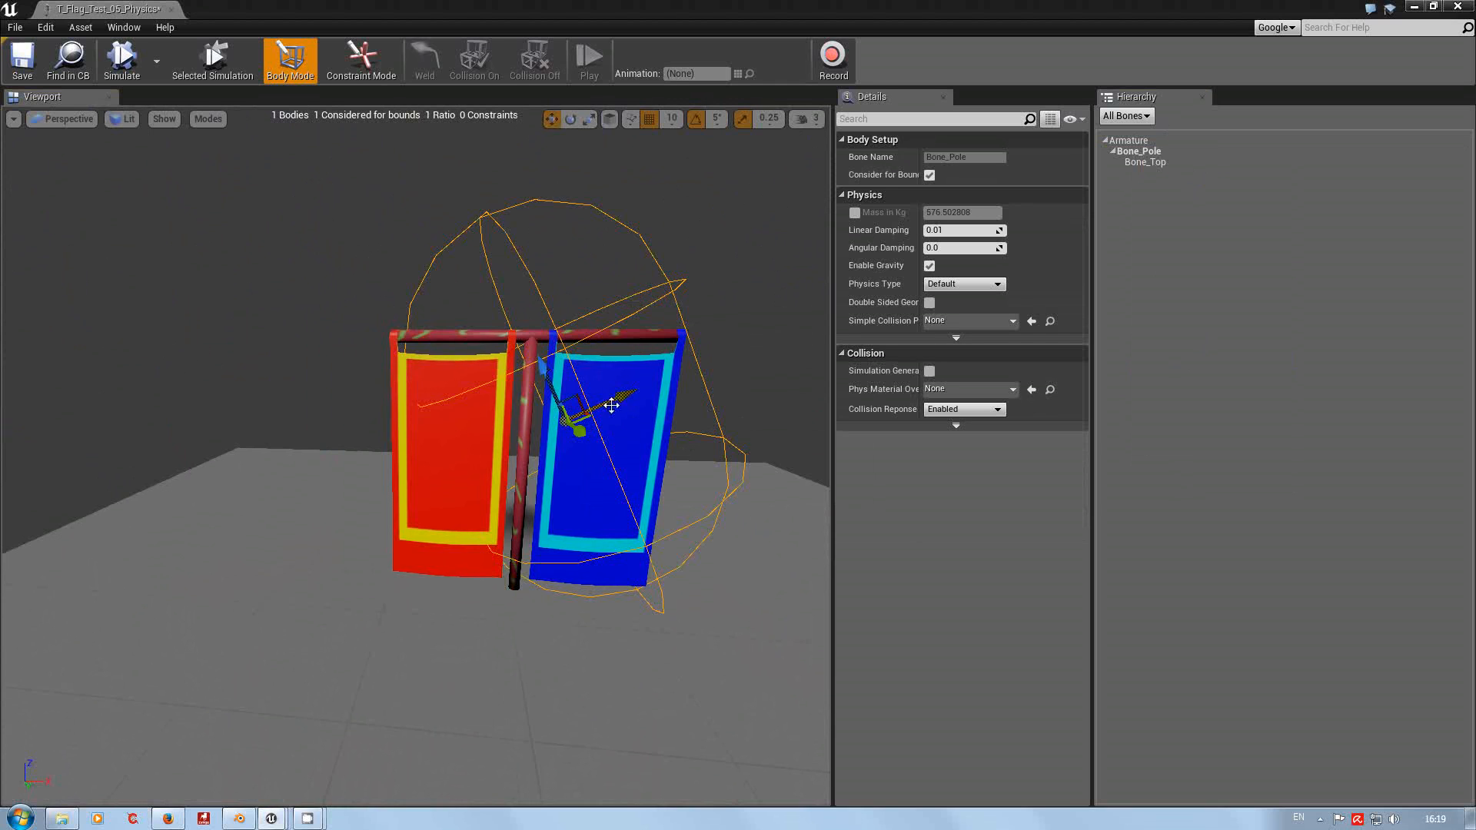
Move the Bone_Pole capsule onto the flagpole and rotate it roughly upright.
right_drag(624, 404, 610, 405)
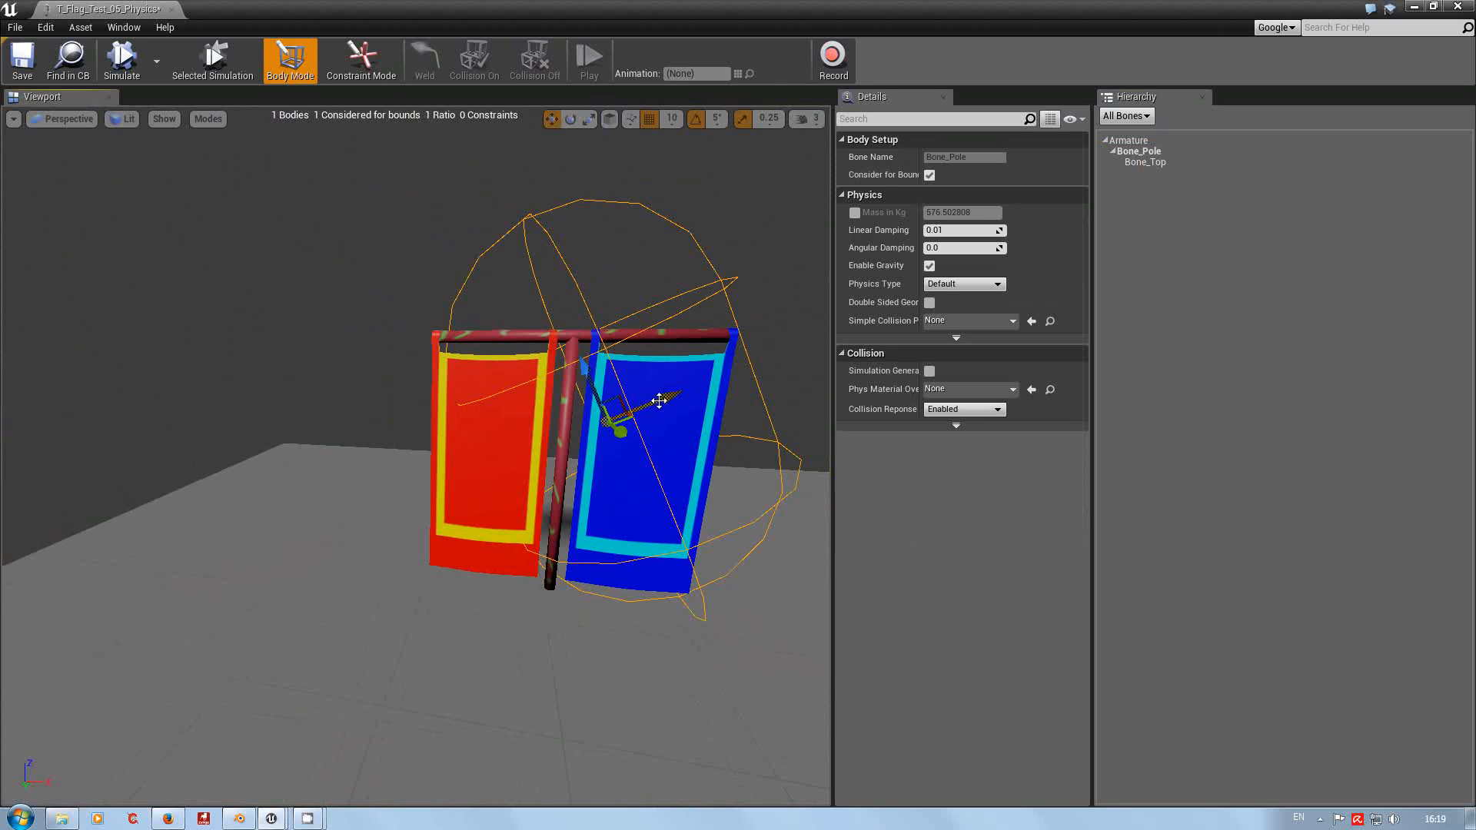
drag(659, 400, 615, 431)
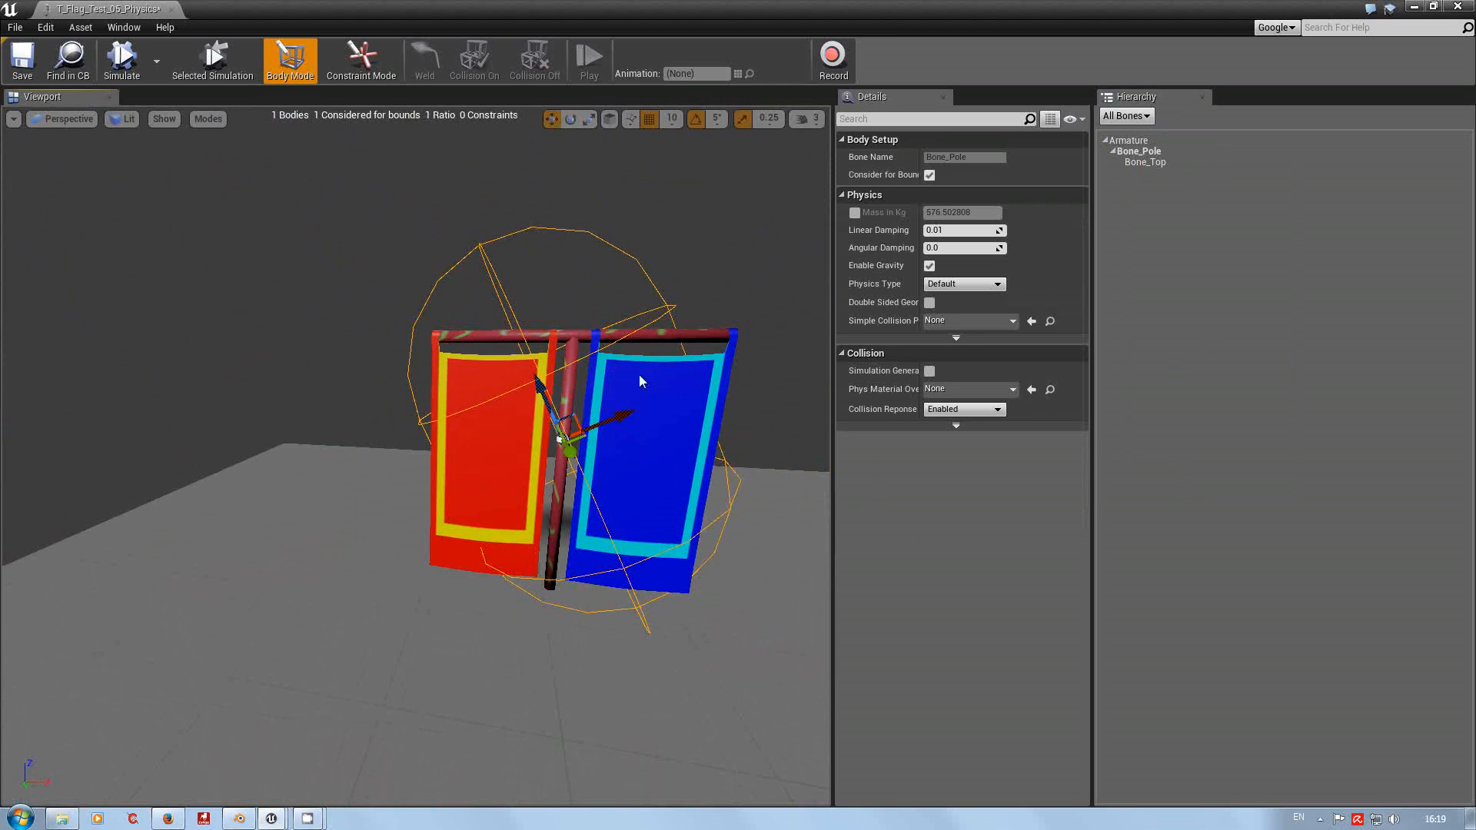
click(570, 118)
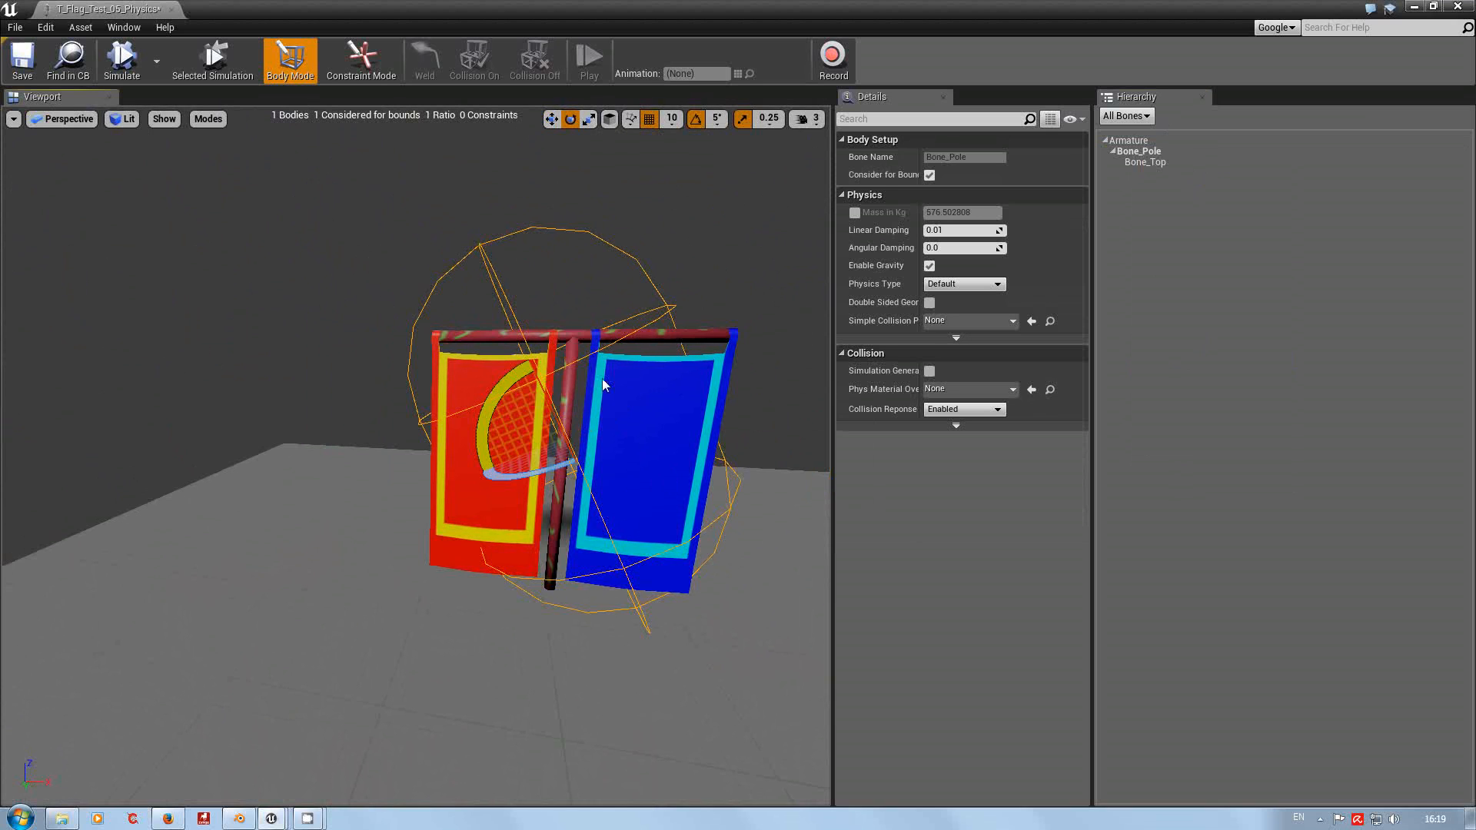
drag(497, 400, 666, 443)
Turn off rotation snapping and fine-rotate the Bone_Pole capsule in the front view until it is exactly vertical along the pole.
click(71, 119)
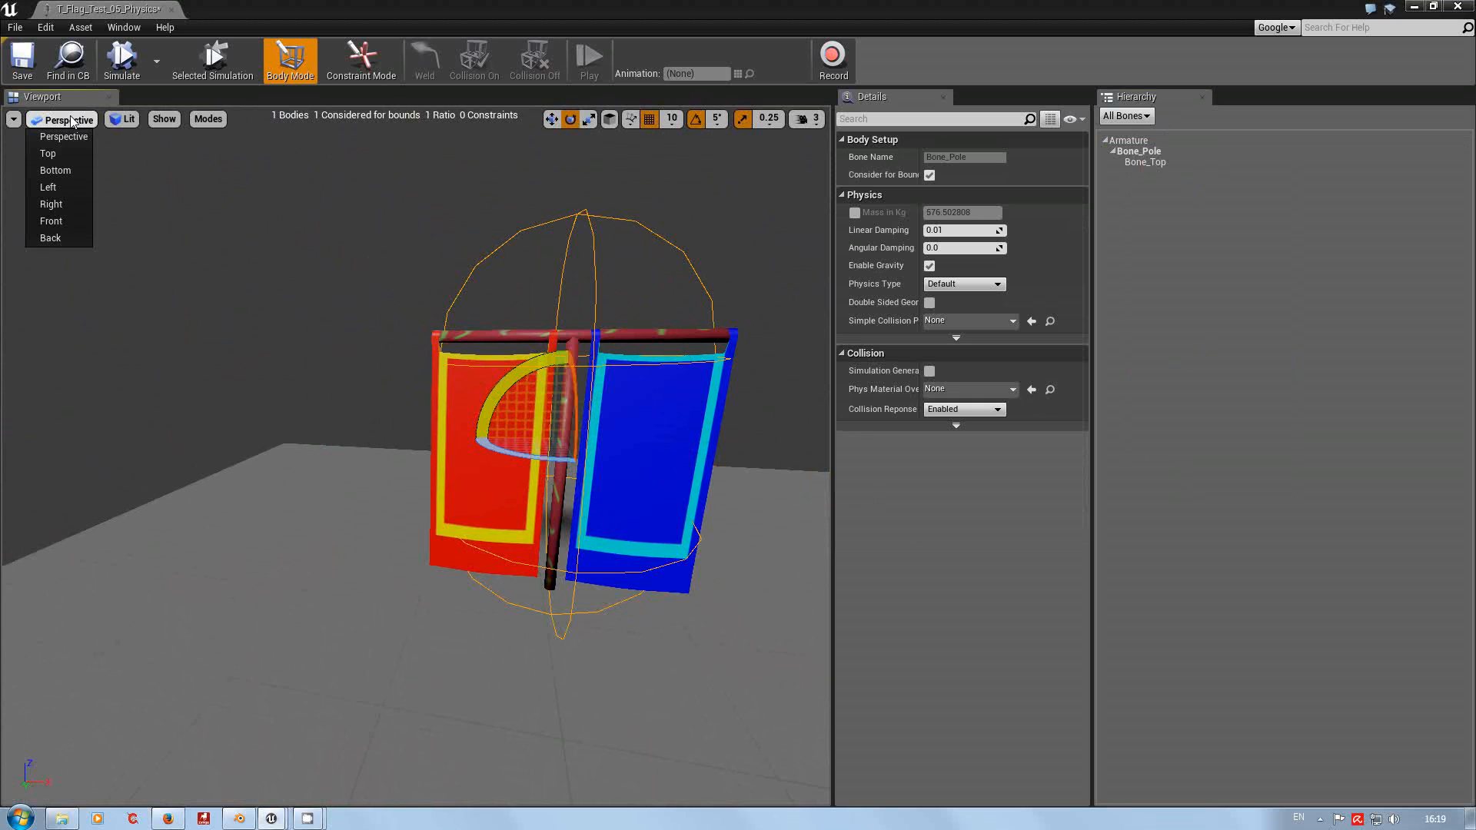
click(57, 220)
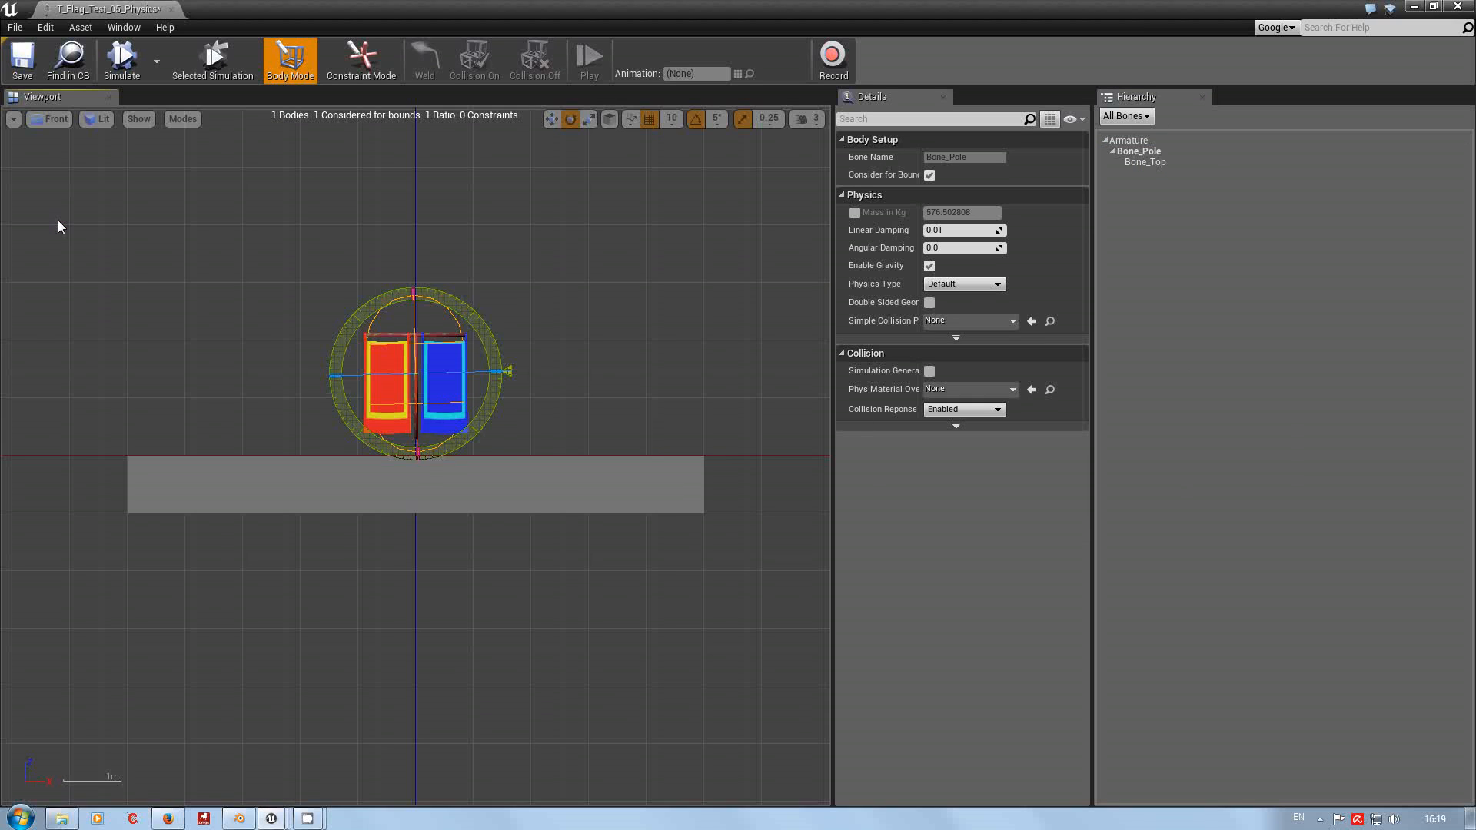
scroll(280, 338, up, 5)
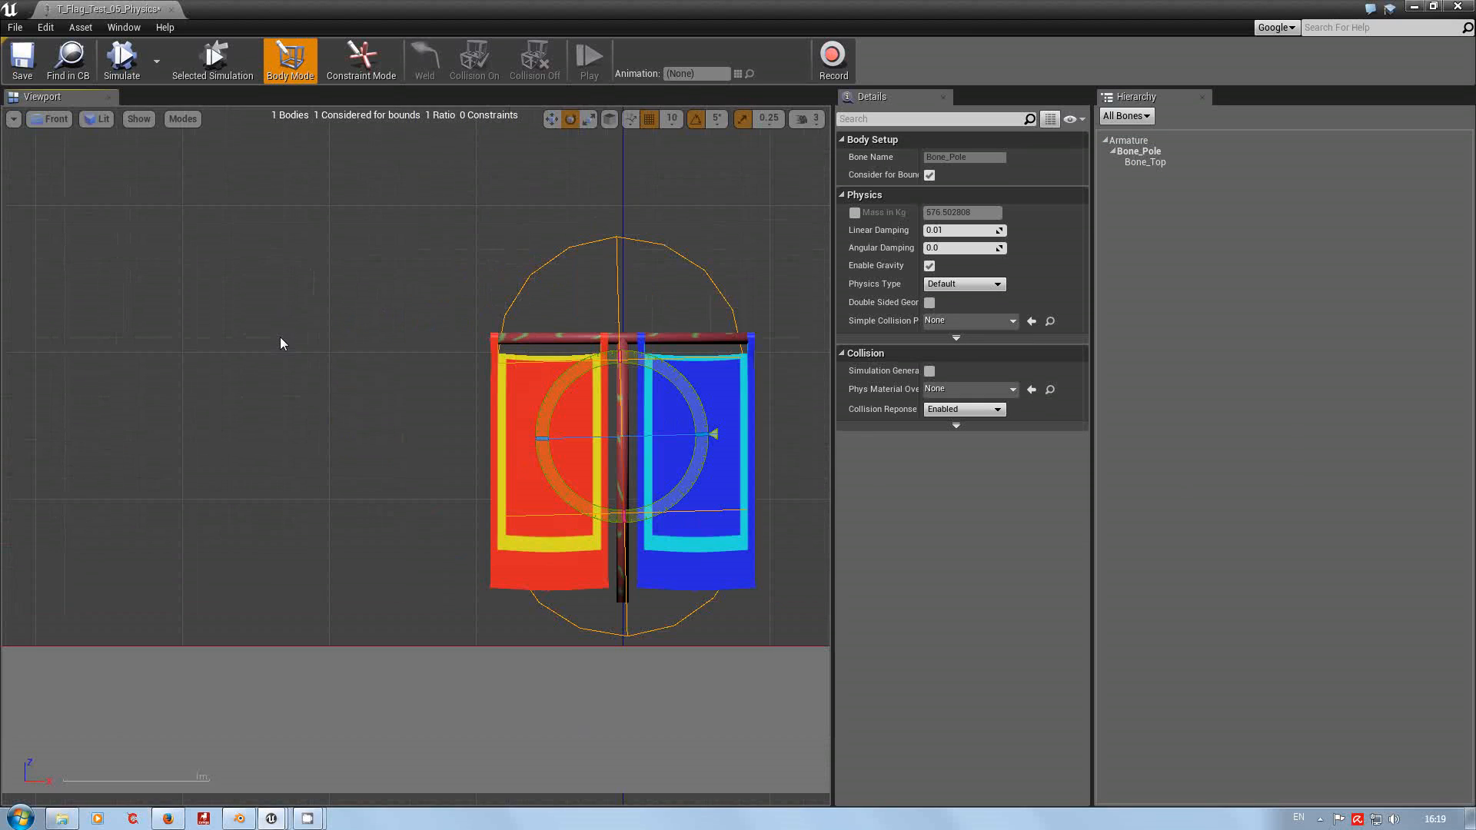
drag(670, 380, 670, 380)
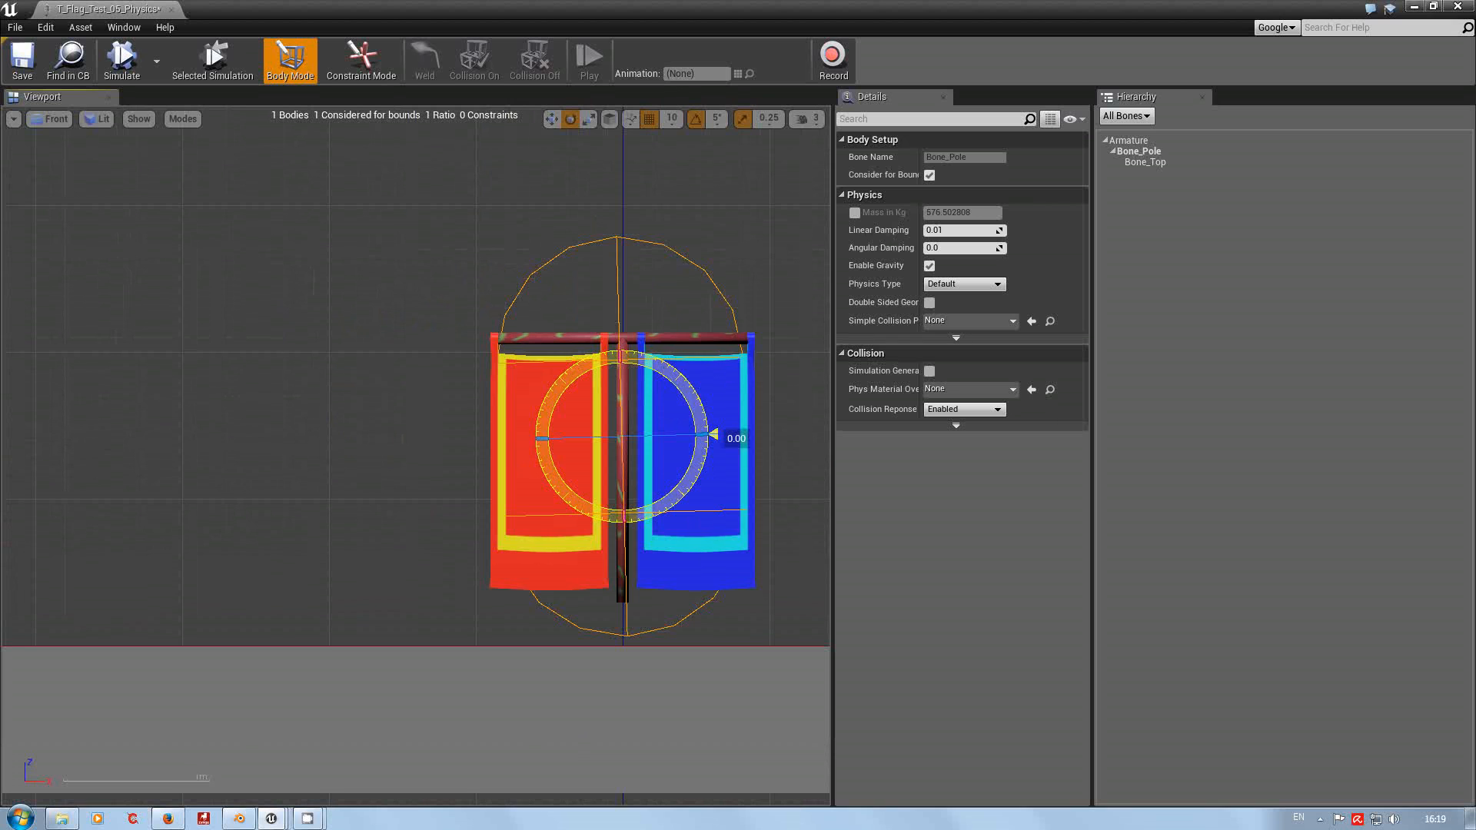
click(716, 118)
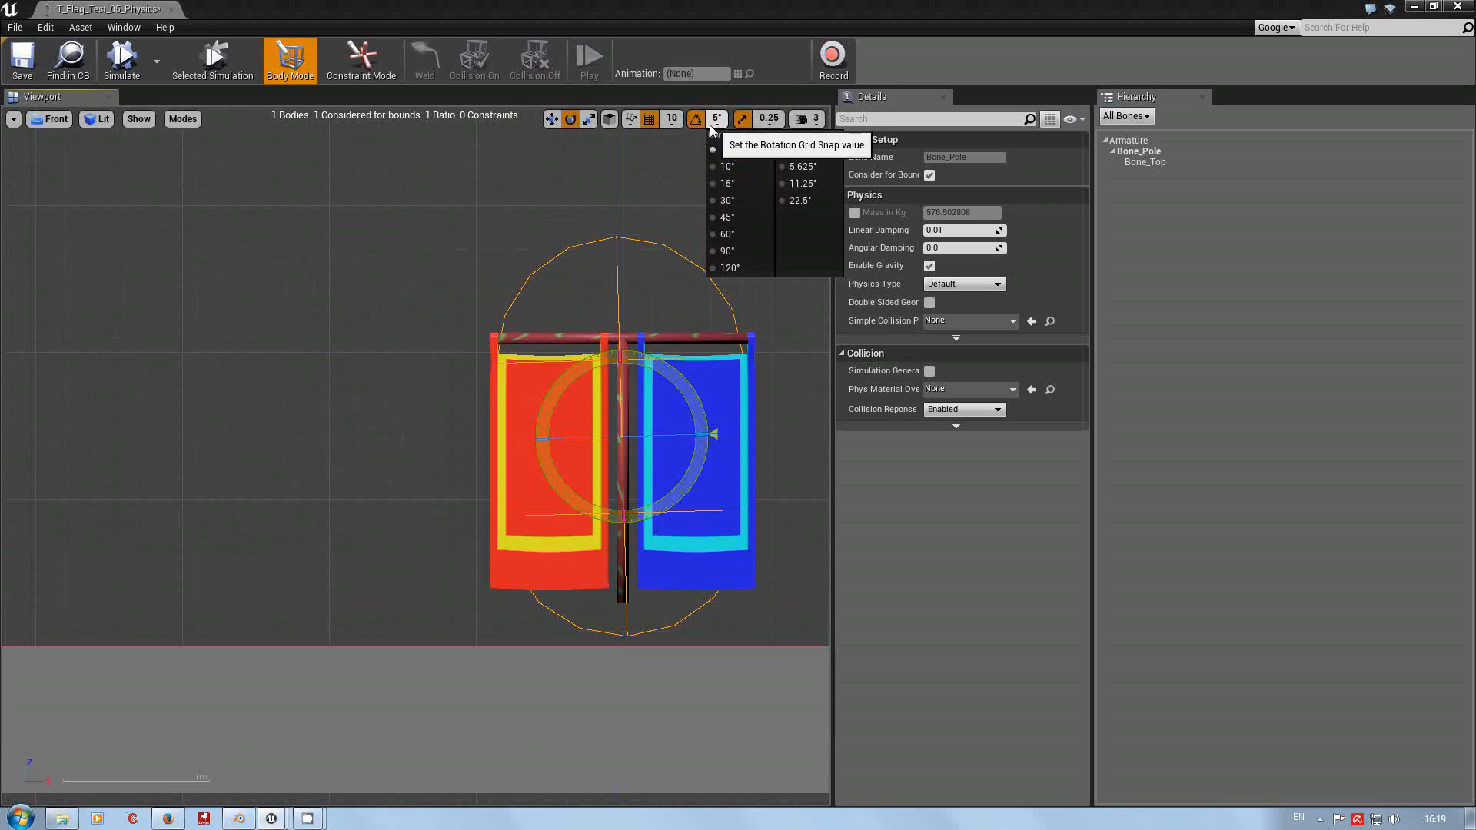
click(693, 121)
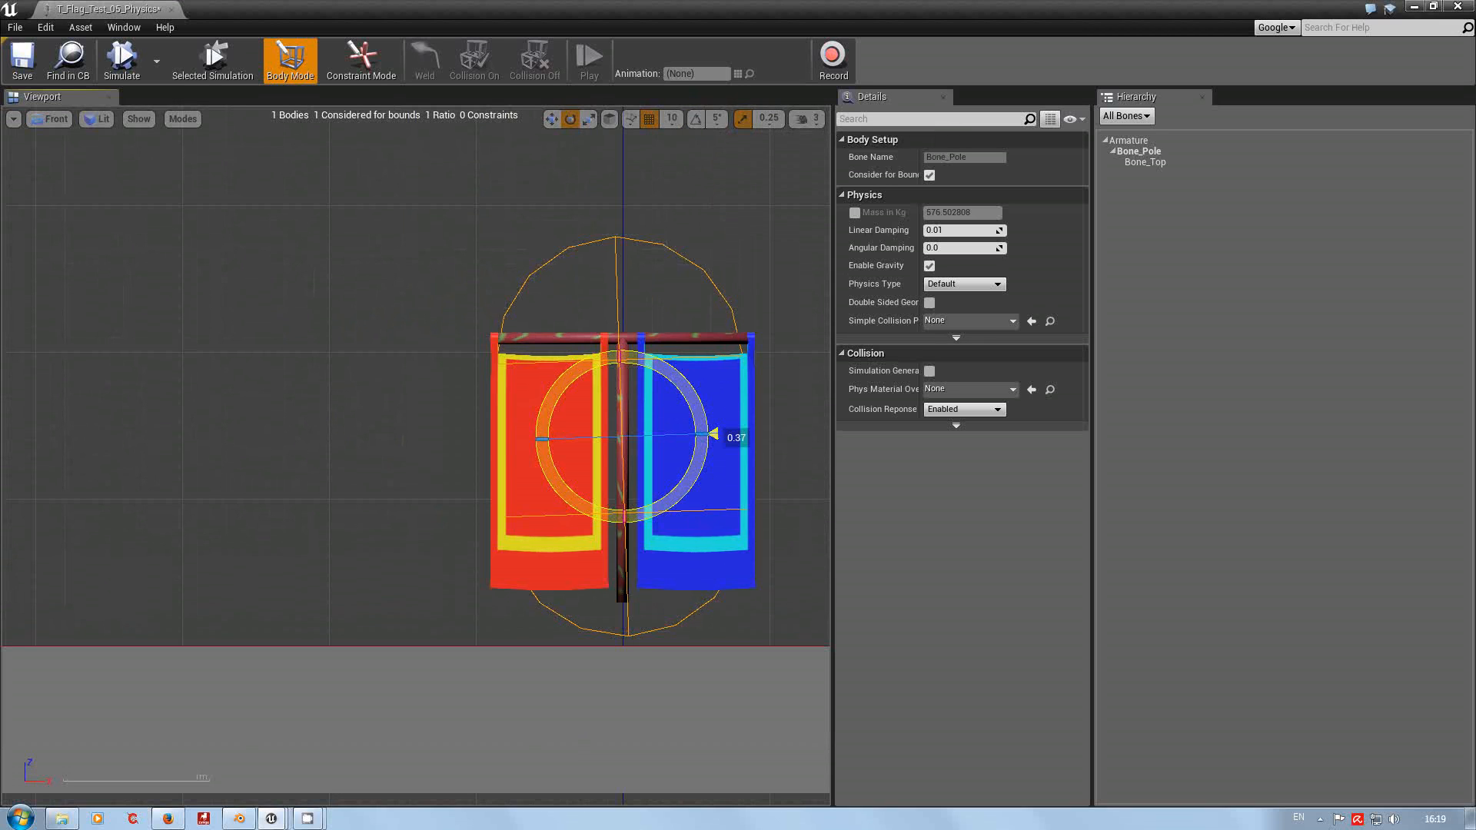
drag(713, 434, 711, 439)
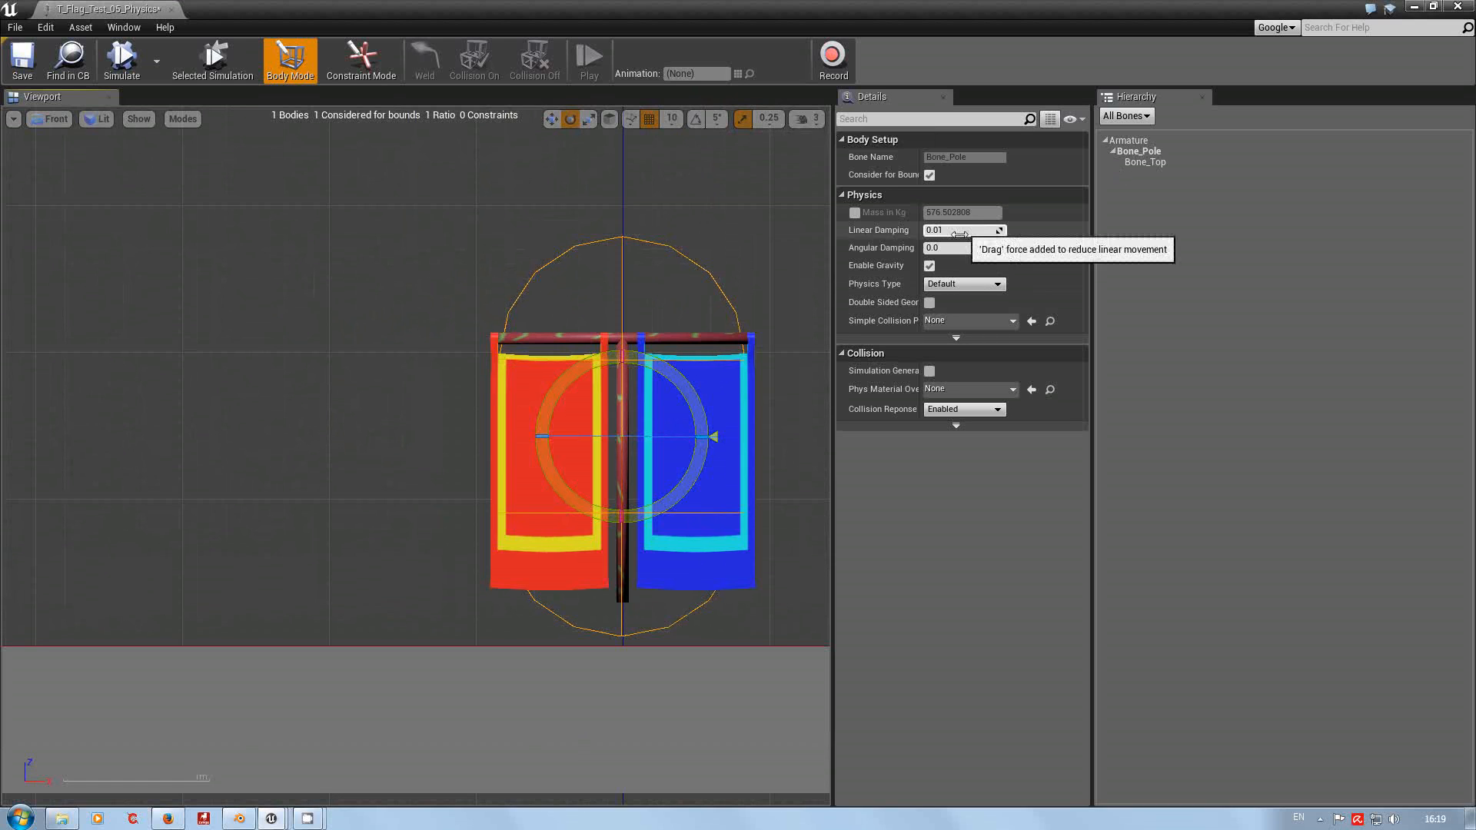
Scale the Bone_Pole capsule down to the pole's thickness and height and lower it to cover the pole.
click(589, 120)
drag(682, 440, 608, 440)
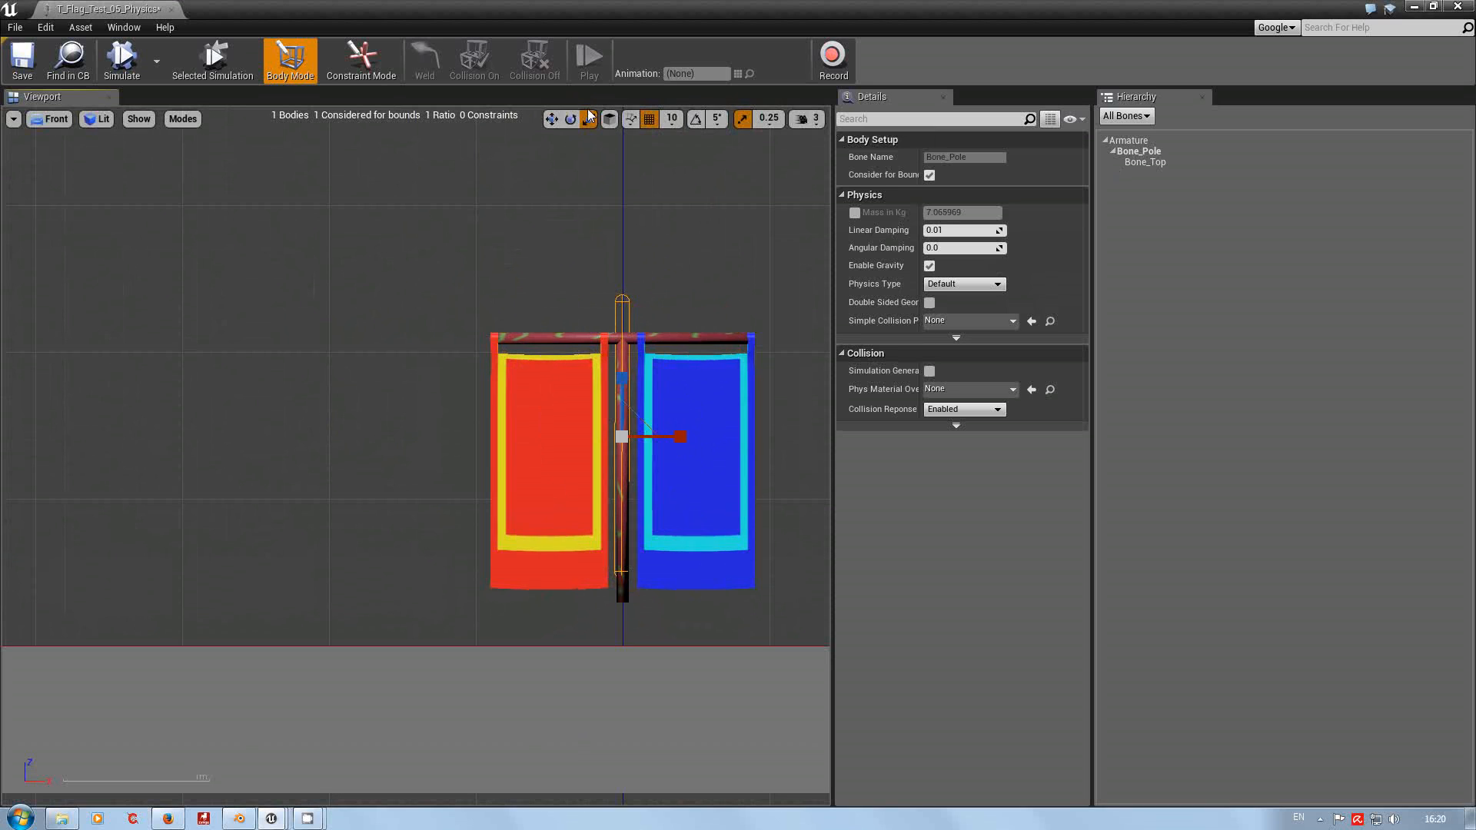
click(551, 118)
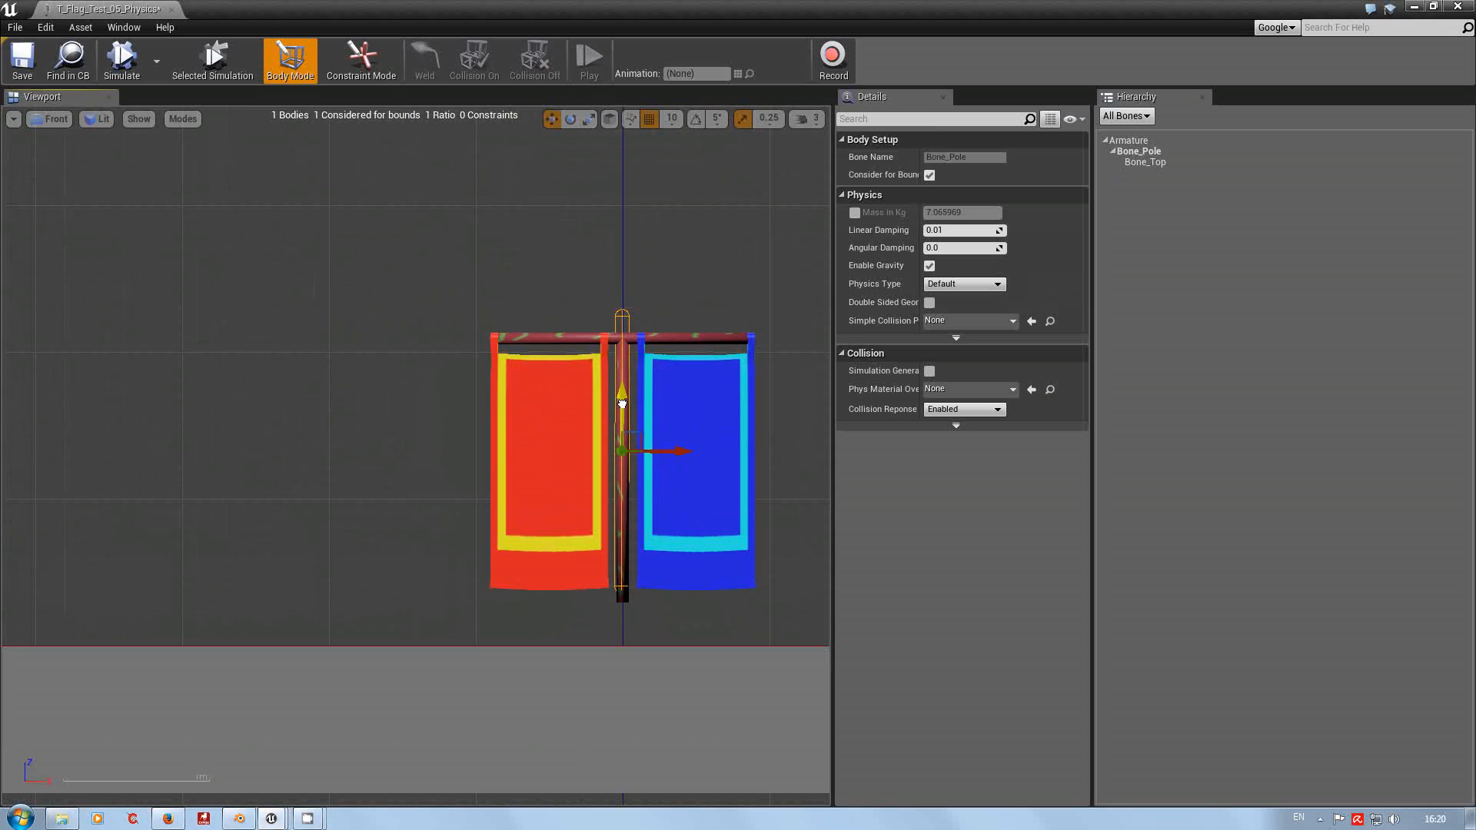
click(588, 118)
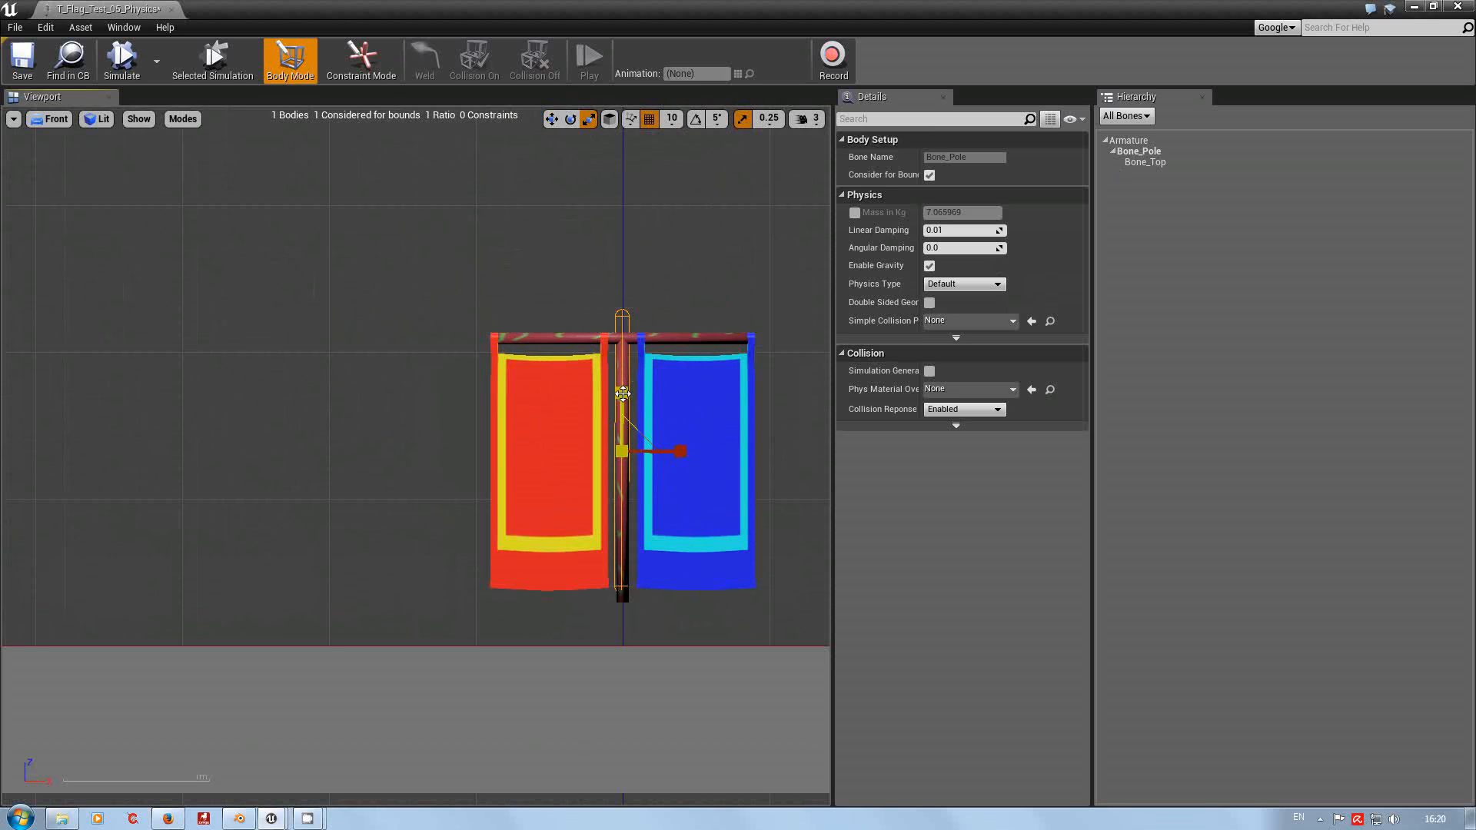
drag(622, 393, 622, 398)
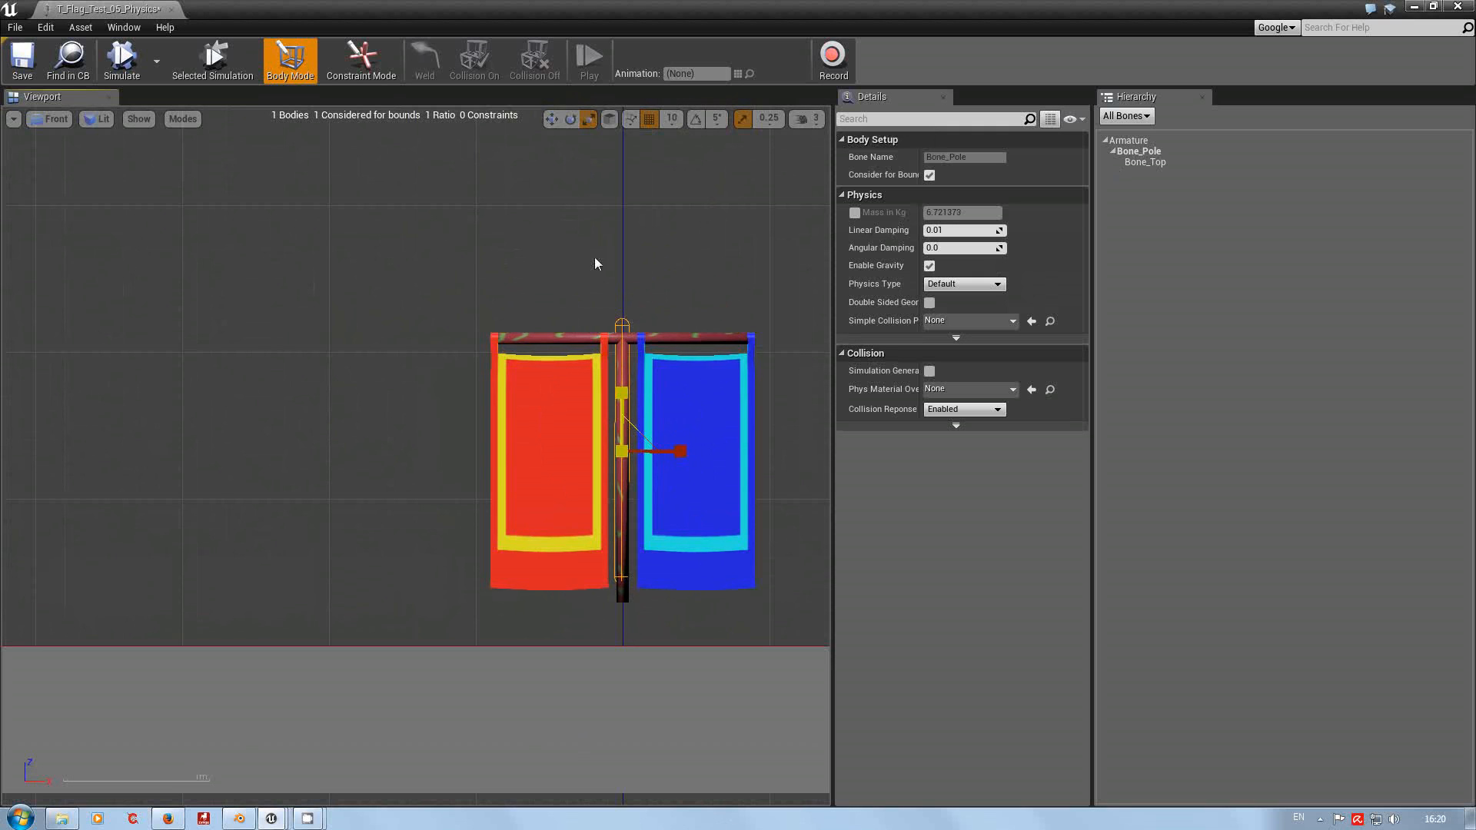
click(551, 119)
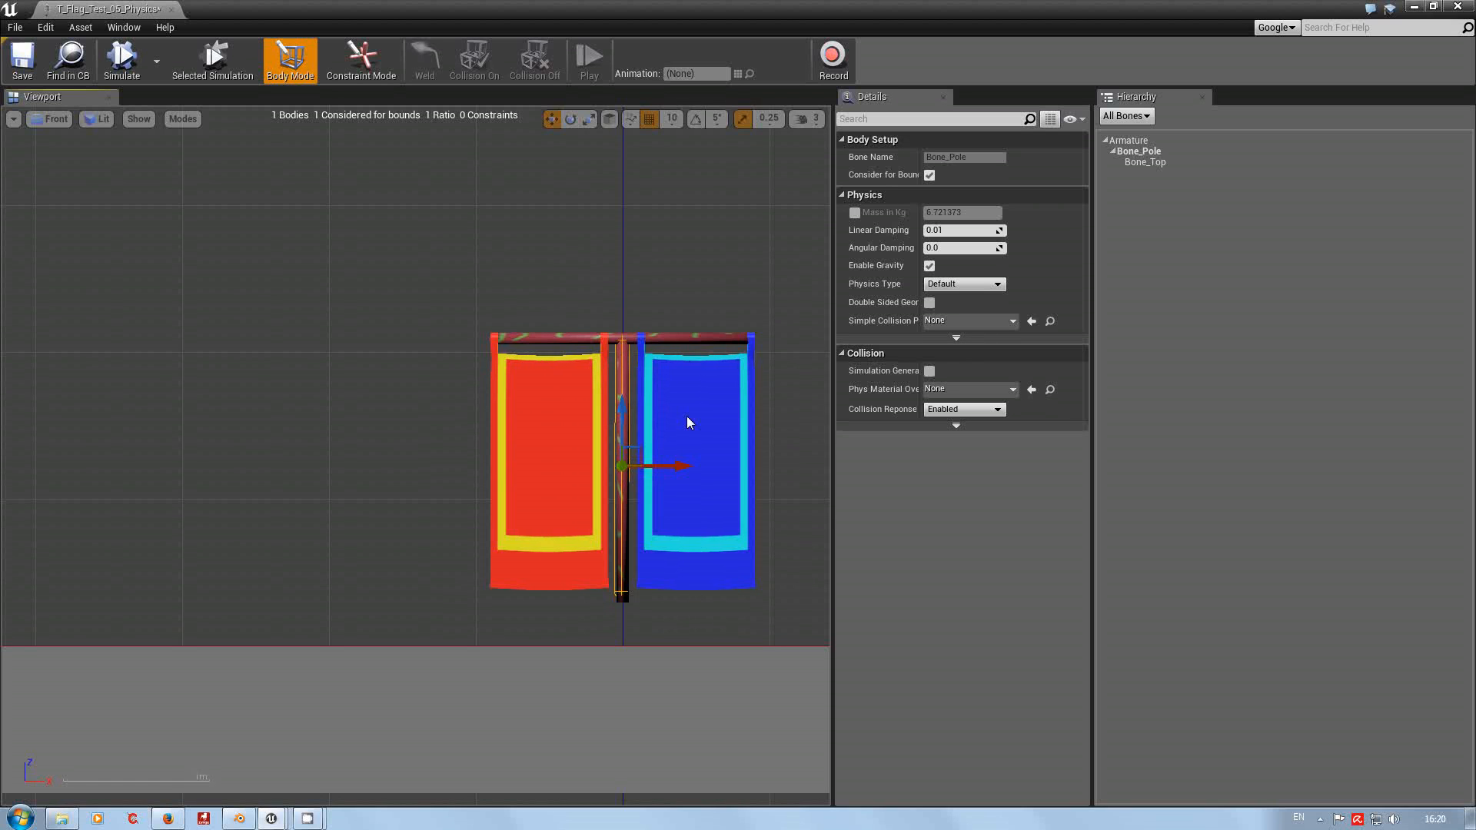
Add a second Sphyl to Bone_Pole and move it up to the crossbar at the pole's upper end.
click(1153, 152)
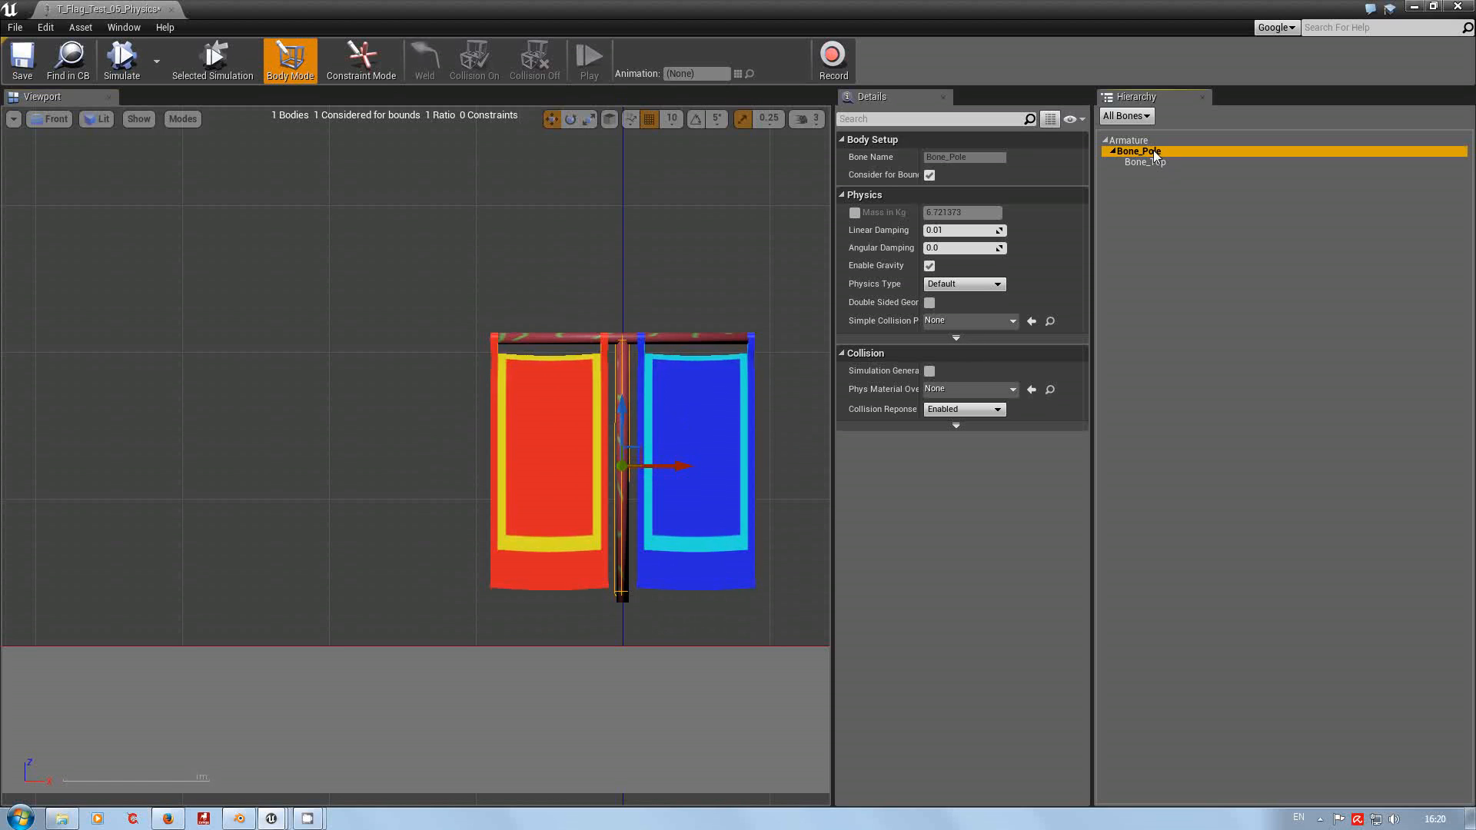
right_click(1154, 153)
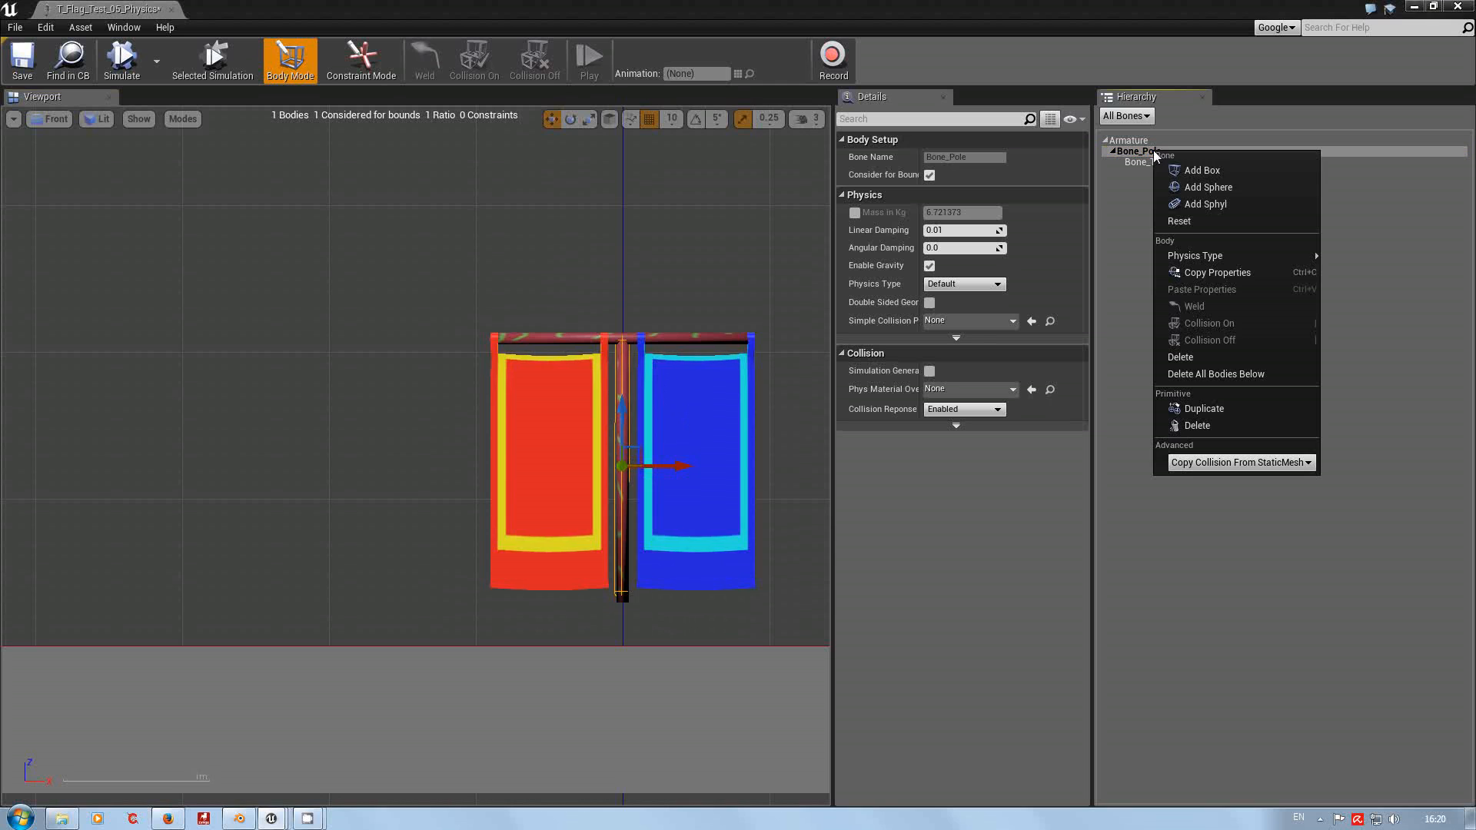
click(1211, 204)
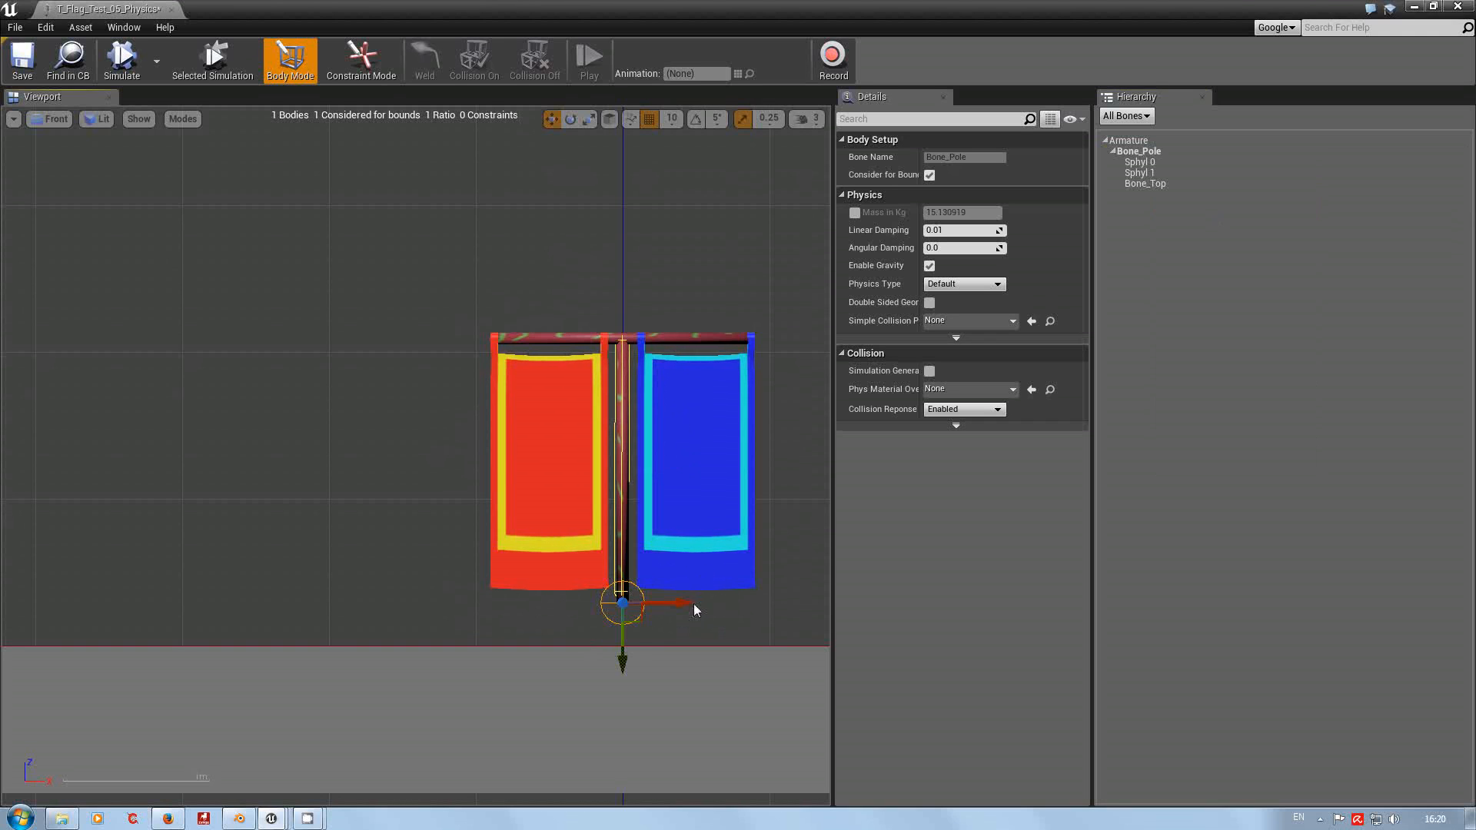
click(53, 120)
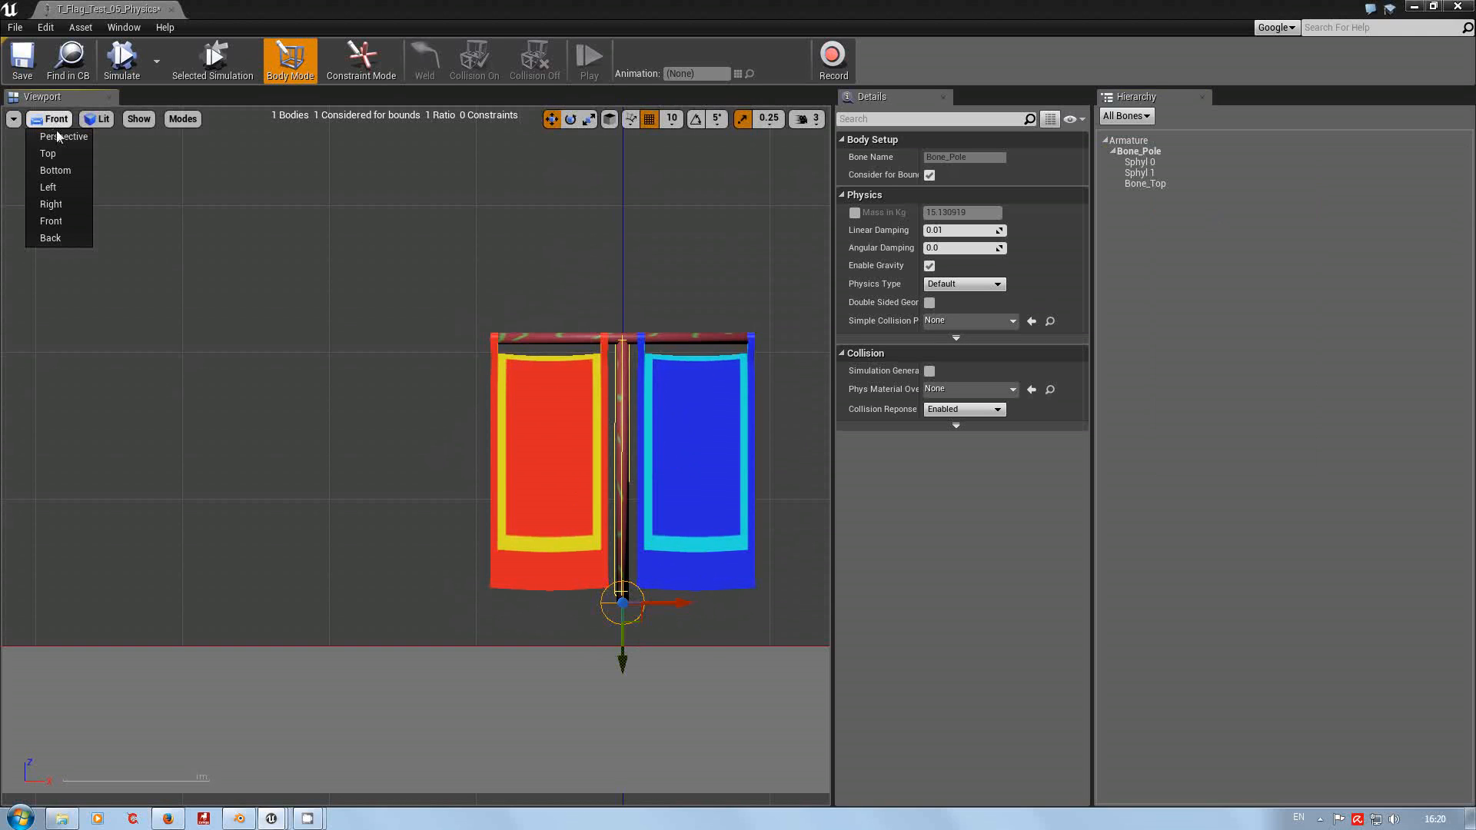
click(57, 130)
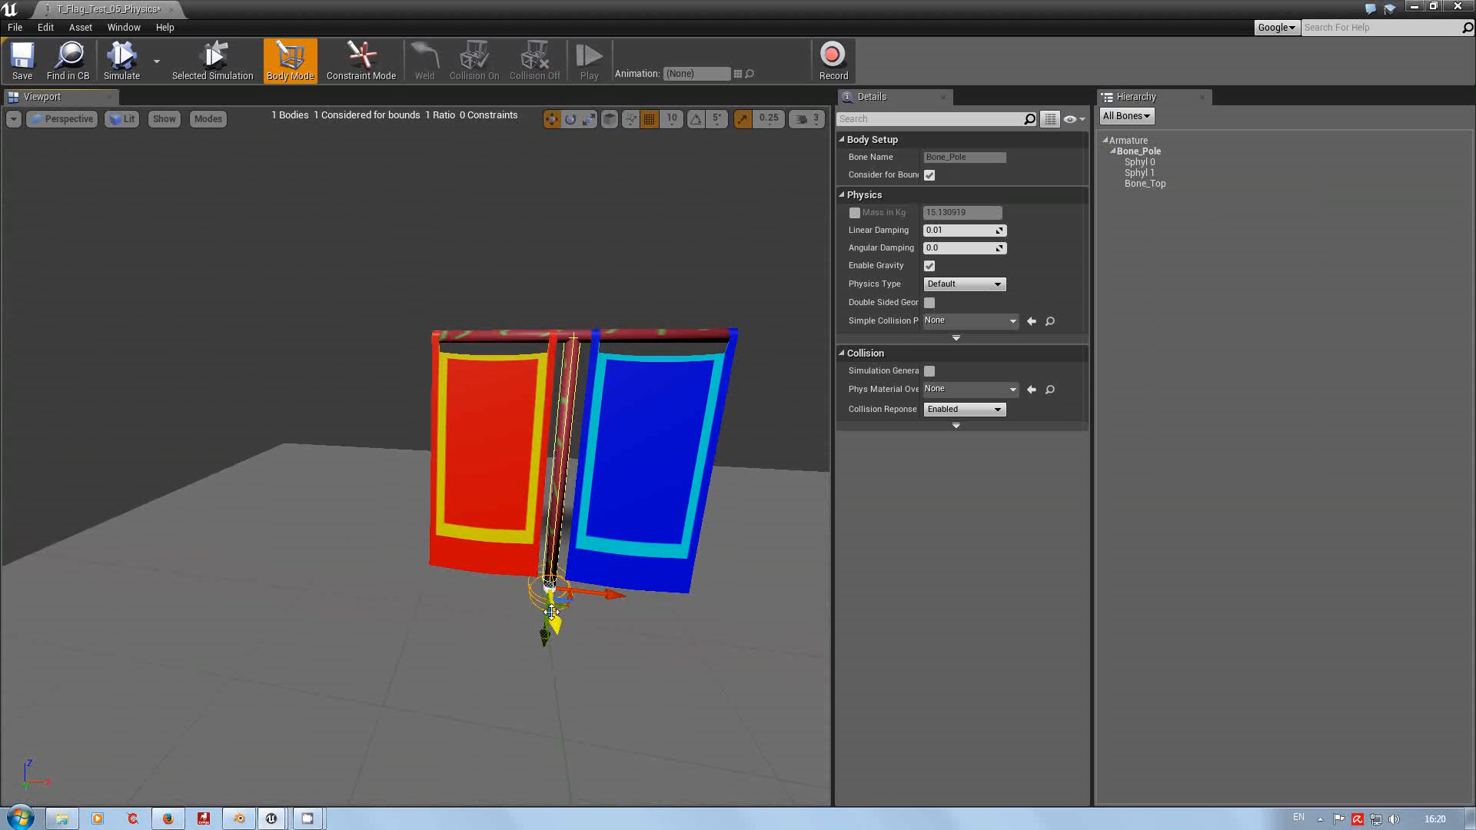
drag(547, 626, 567, 378)
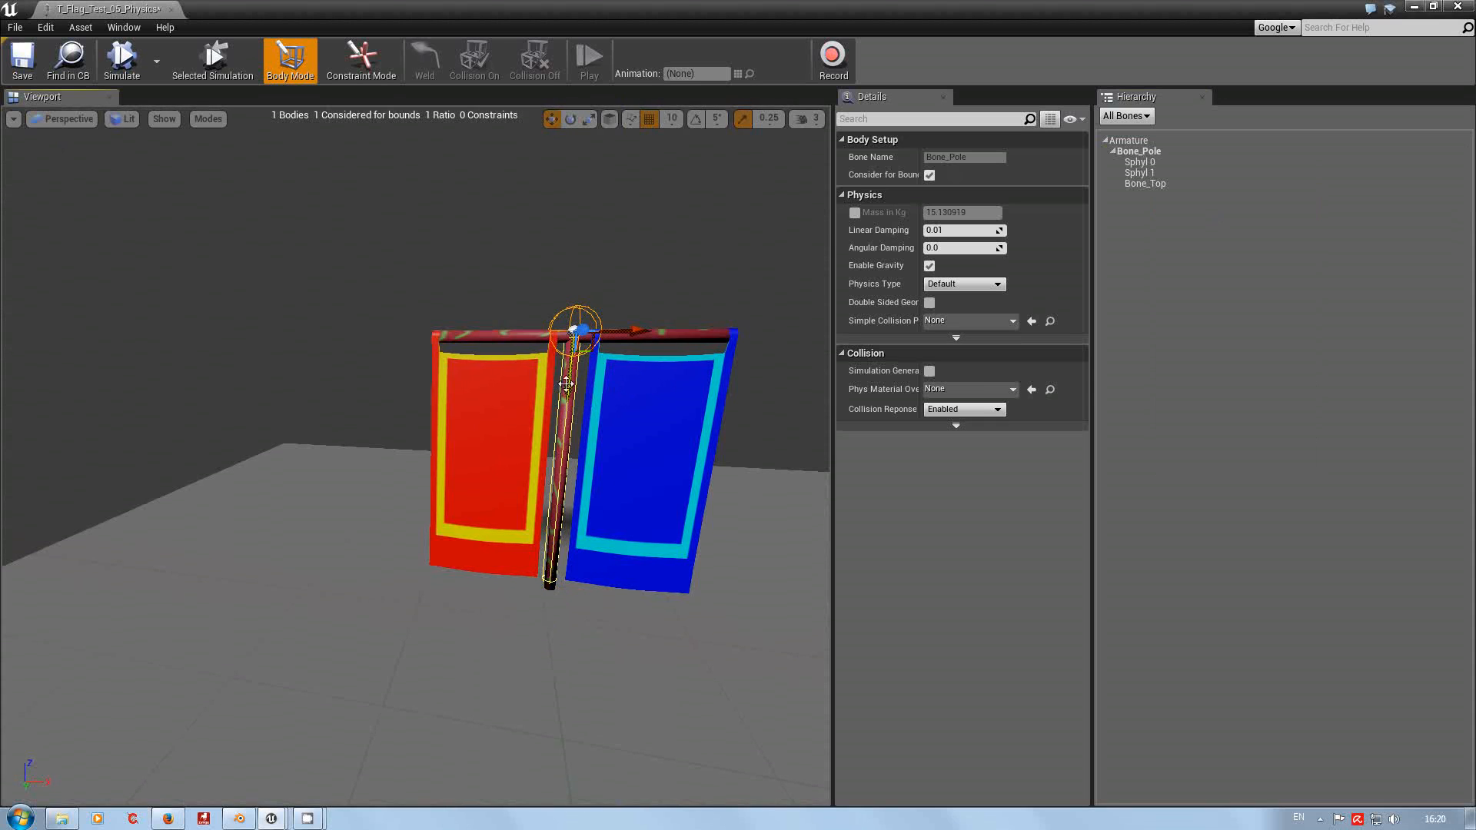
middle_drag(420, 374, 493, 180)
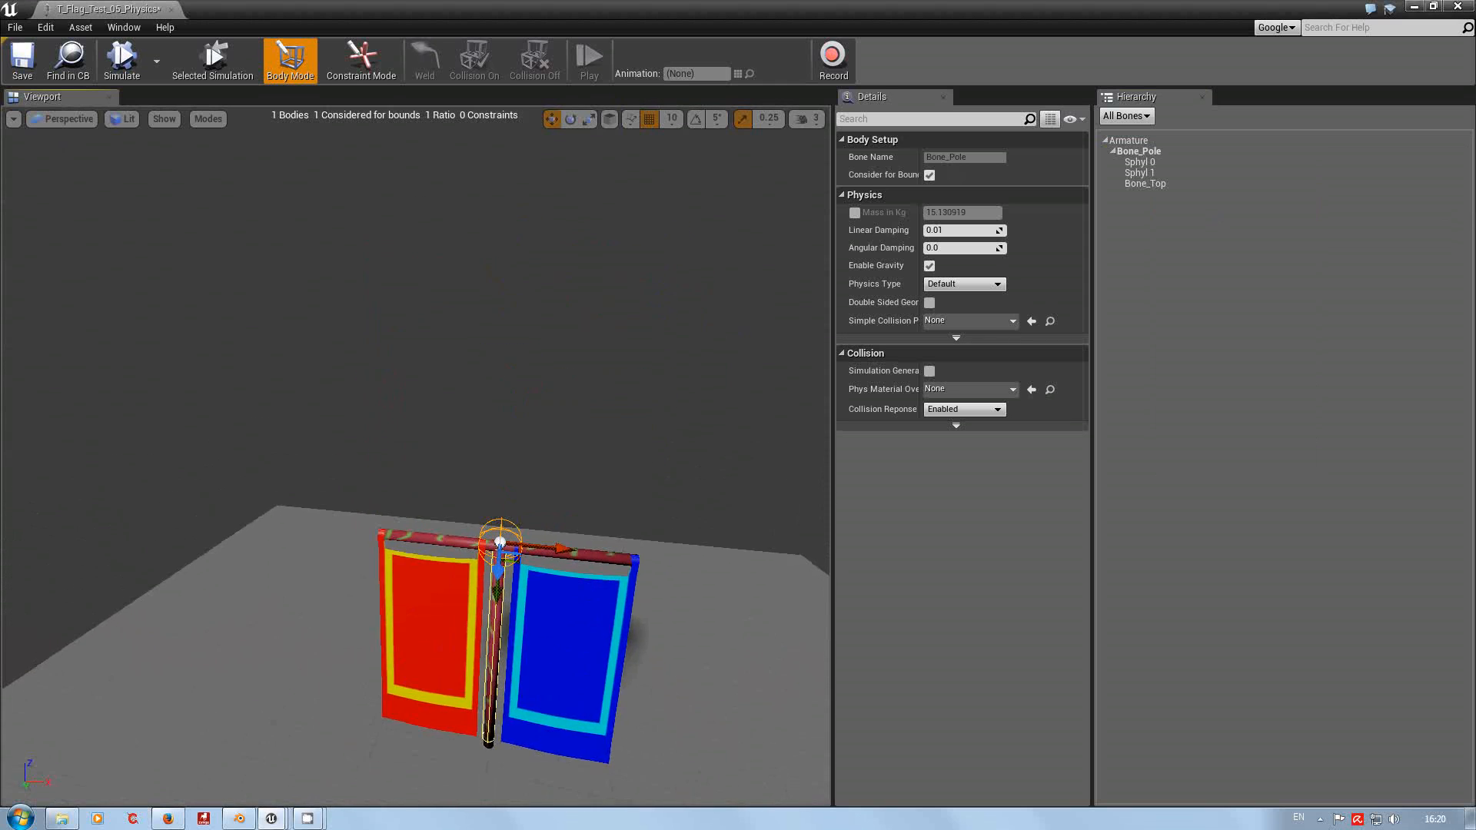
drag(493, 180, 510, 88)
middle_drag(510, 88, 508, 138)
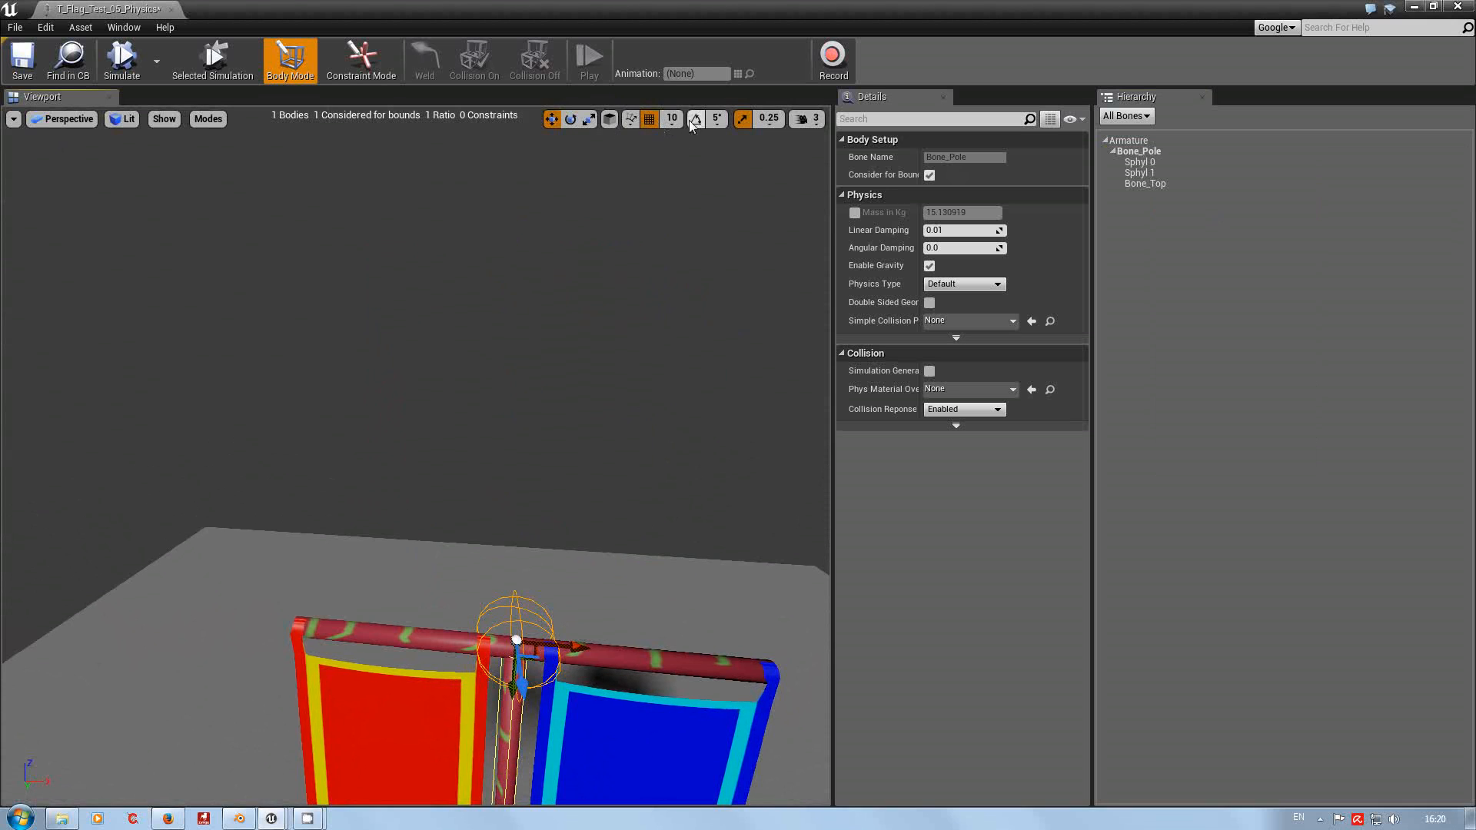
Rotate the second Sphyl horizontally along the crossbar and scale it to the crossbar's length and thickness.
click(570, 119)
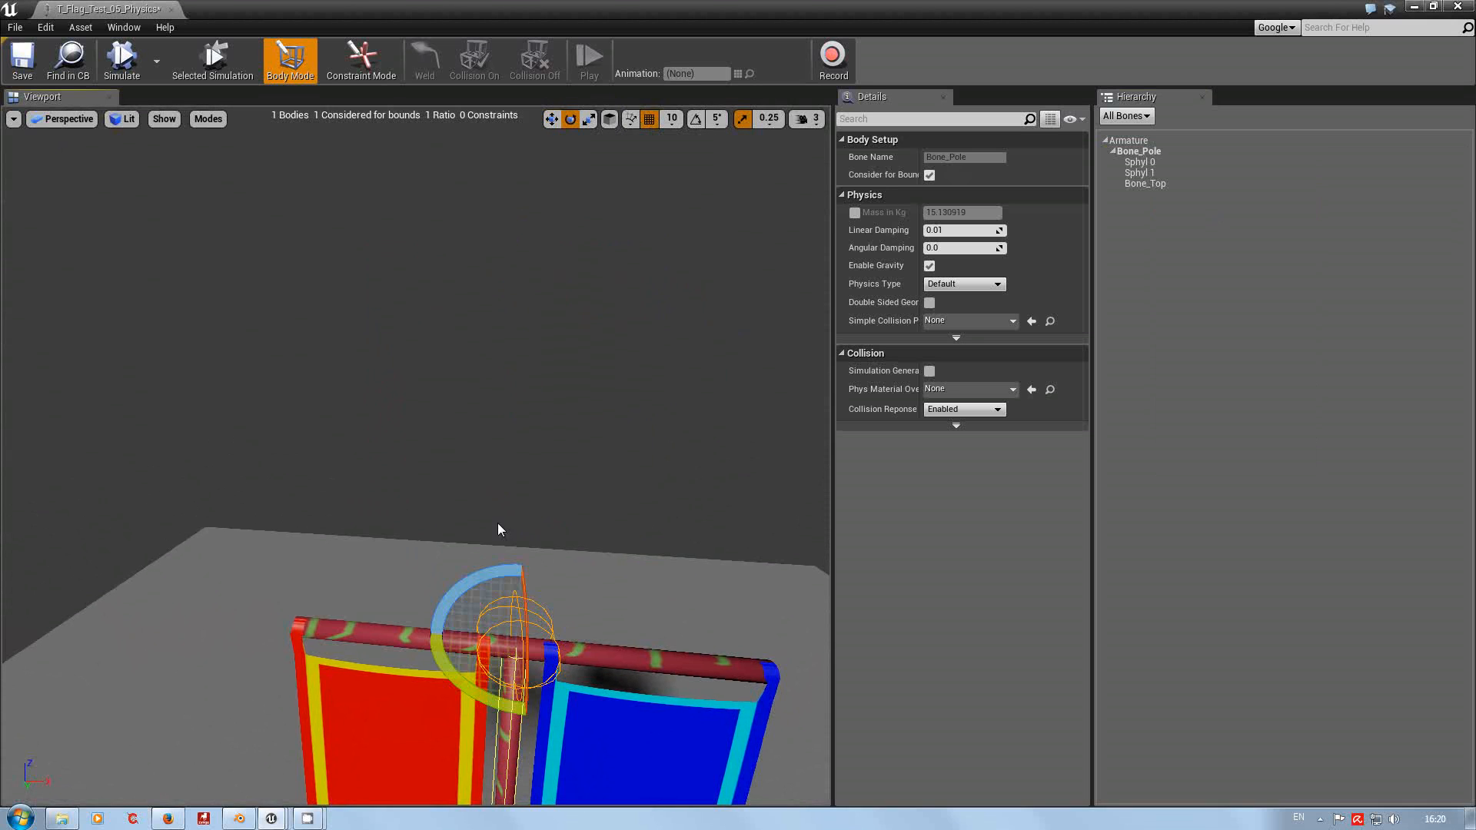
drag(450, 683, 519, 382)
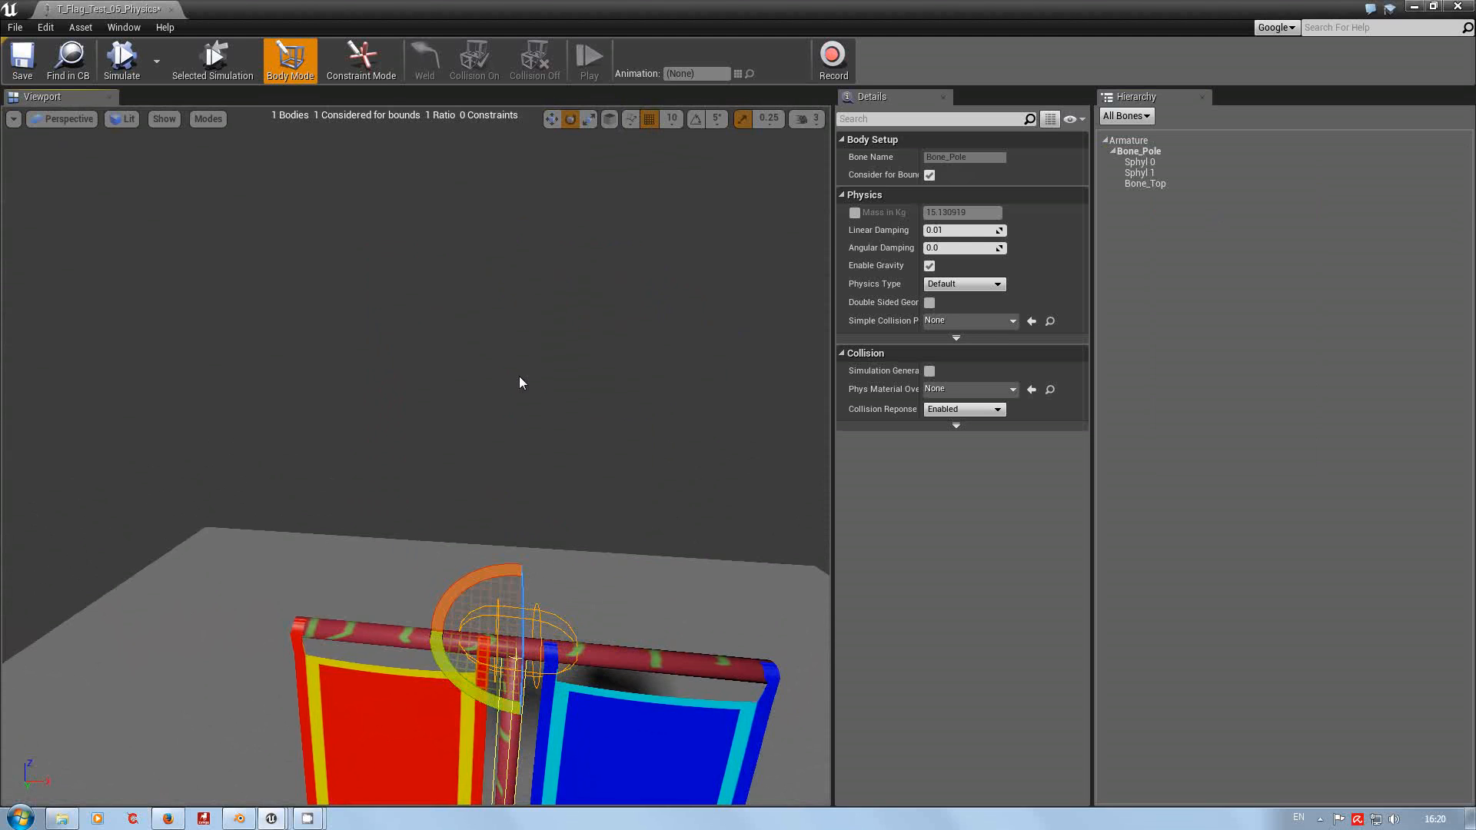
click(587, 119)
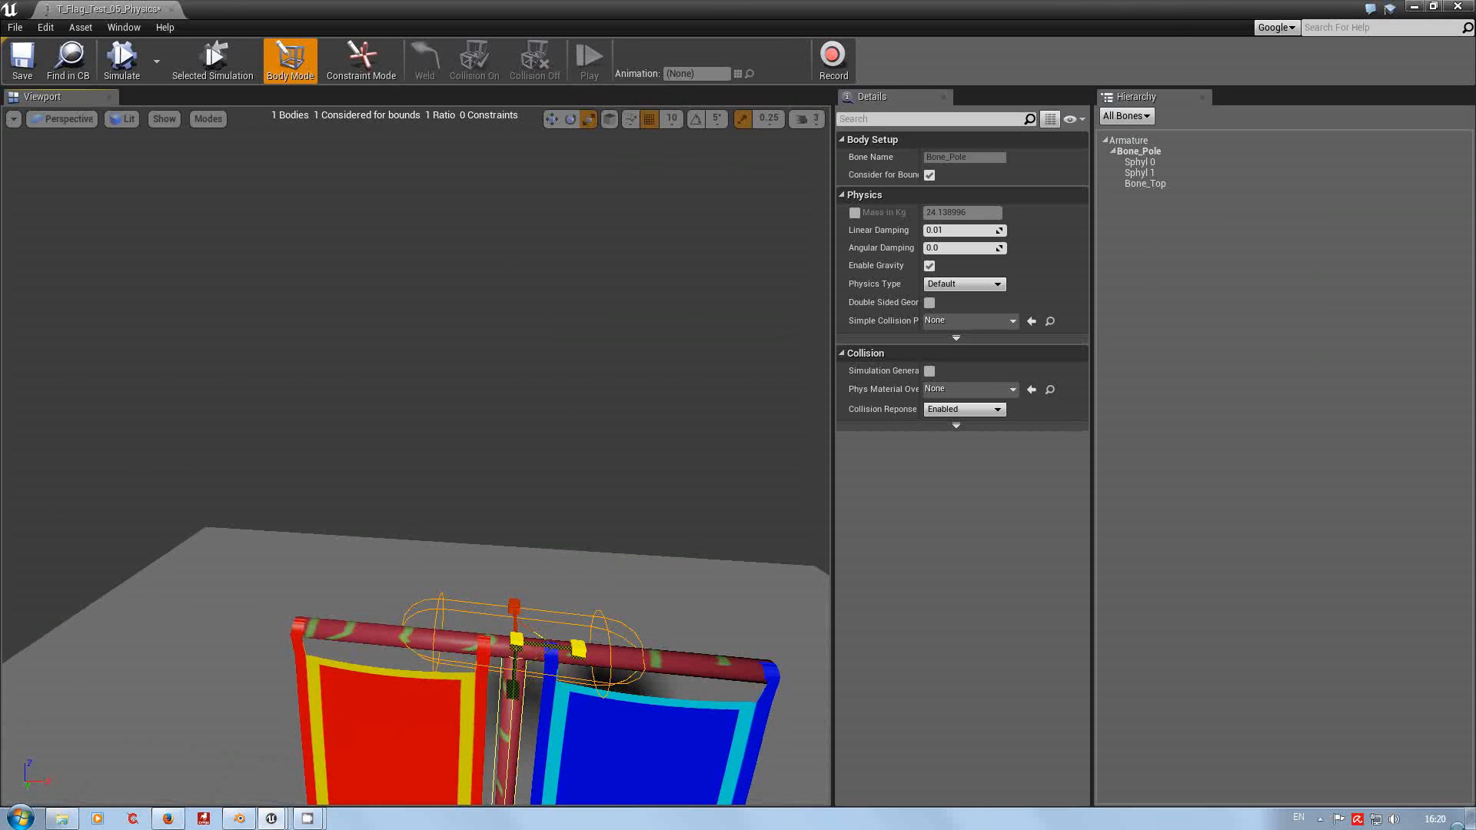
drag(578, 650, 726, 666)
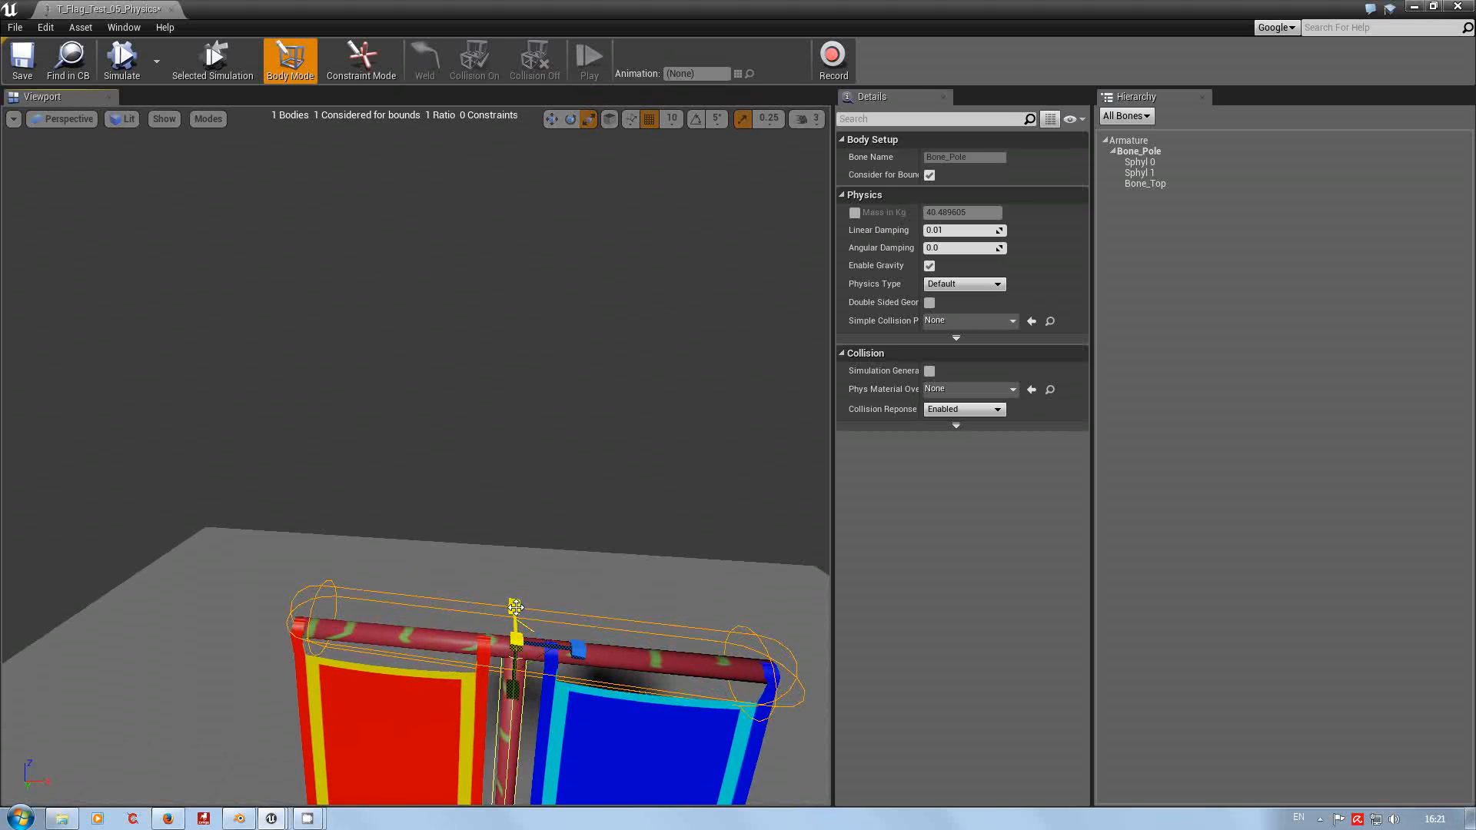
drag(518, 617, 518, 644)
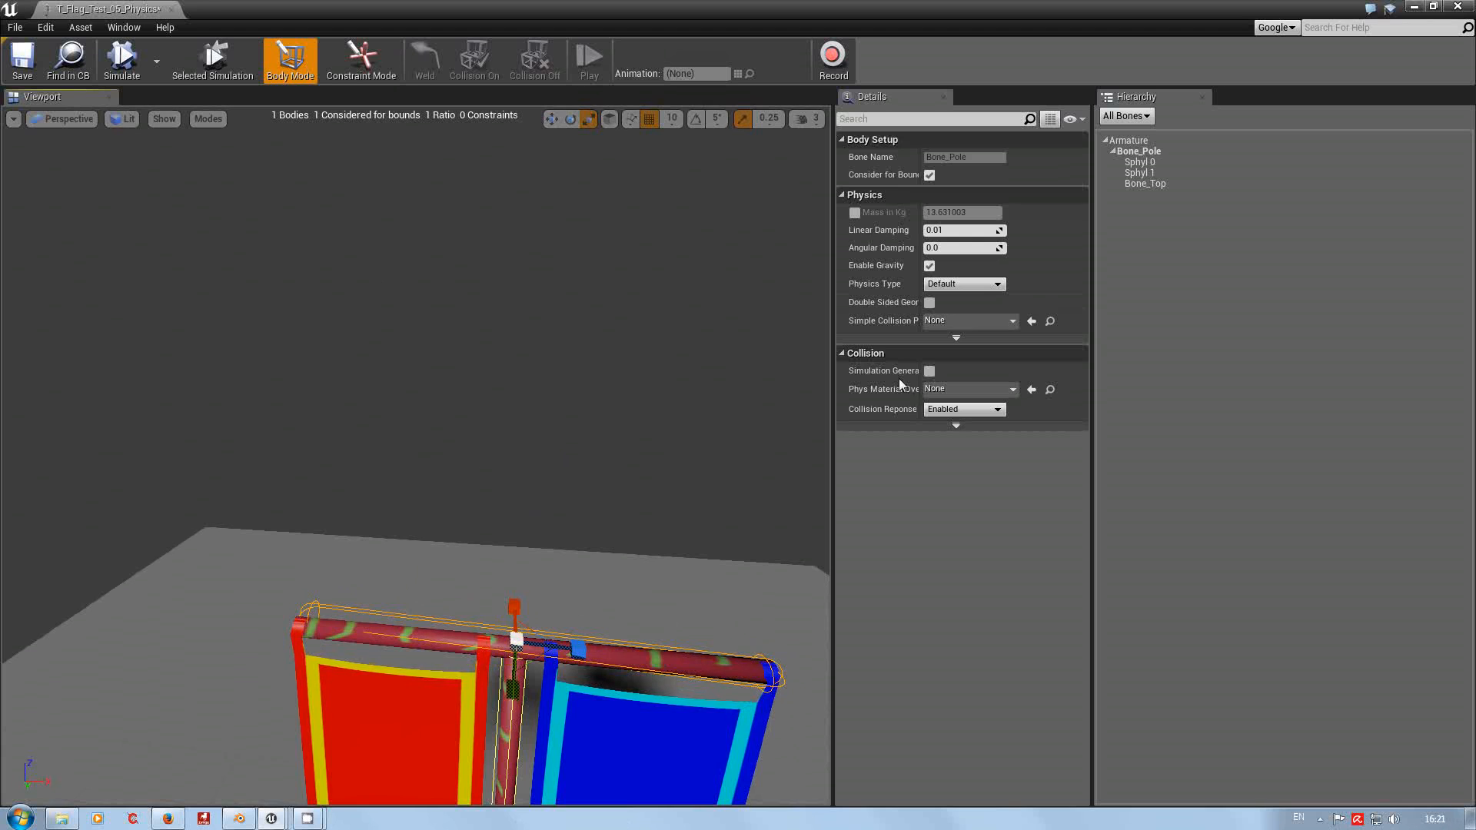
Rotate the crossbar Sphyl in the top view until it lies parallel to the crossbar, and deselect it.
click(85, 123)
click(60, 154)
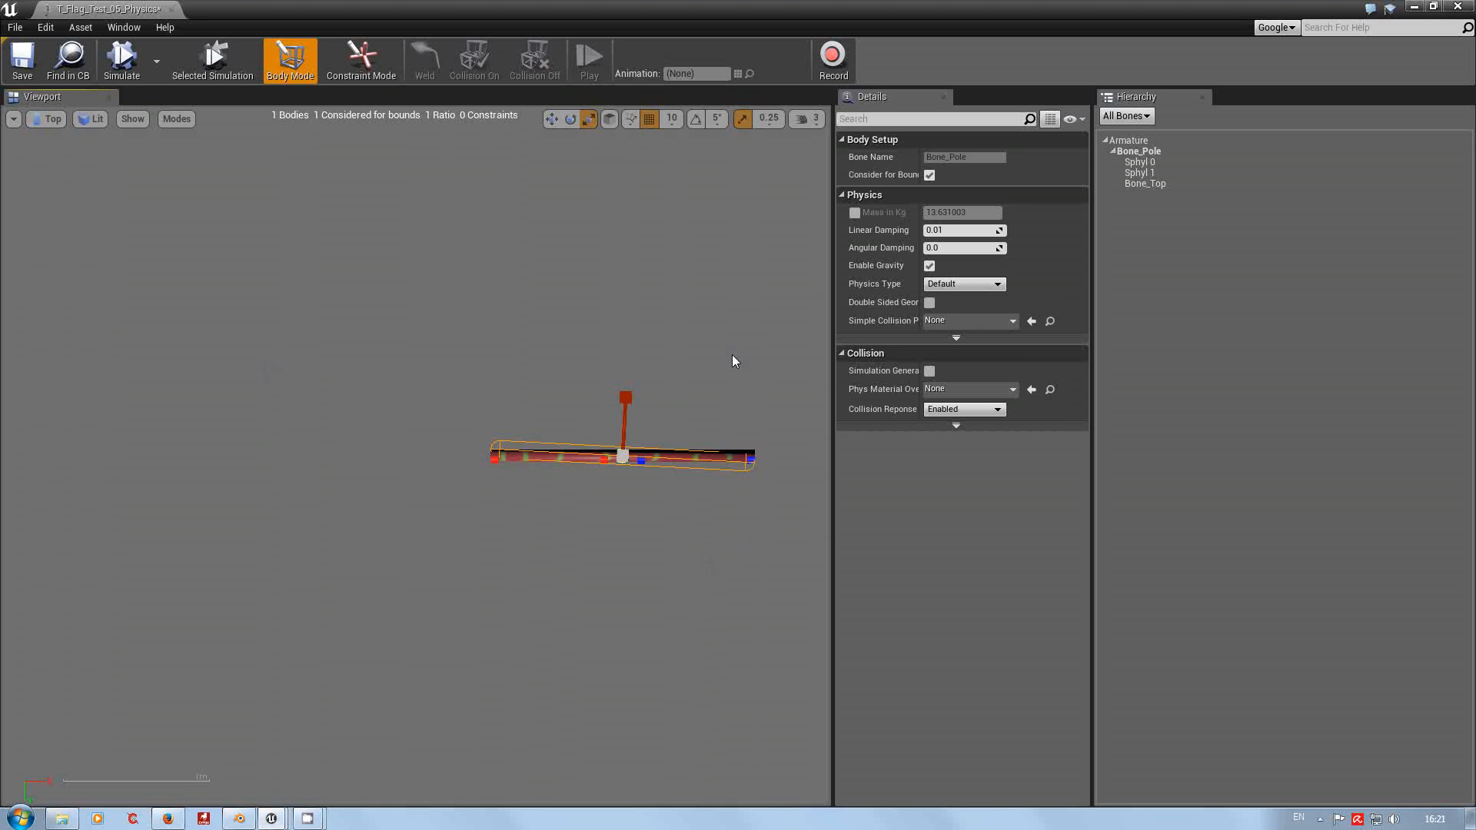
click(570, 121)
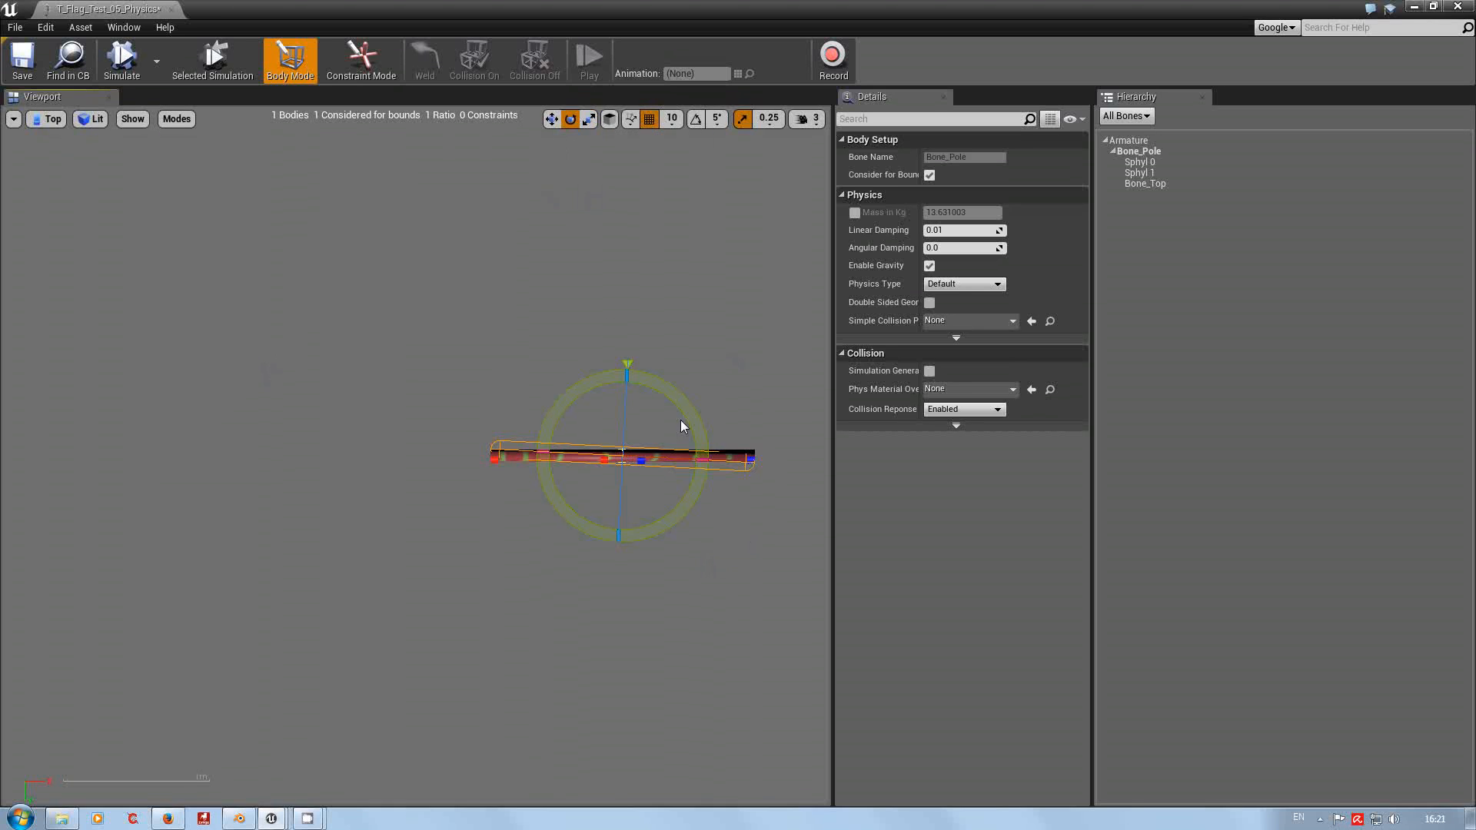
drag(688, 403, 627, 363)
click(675, 340)
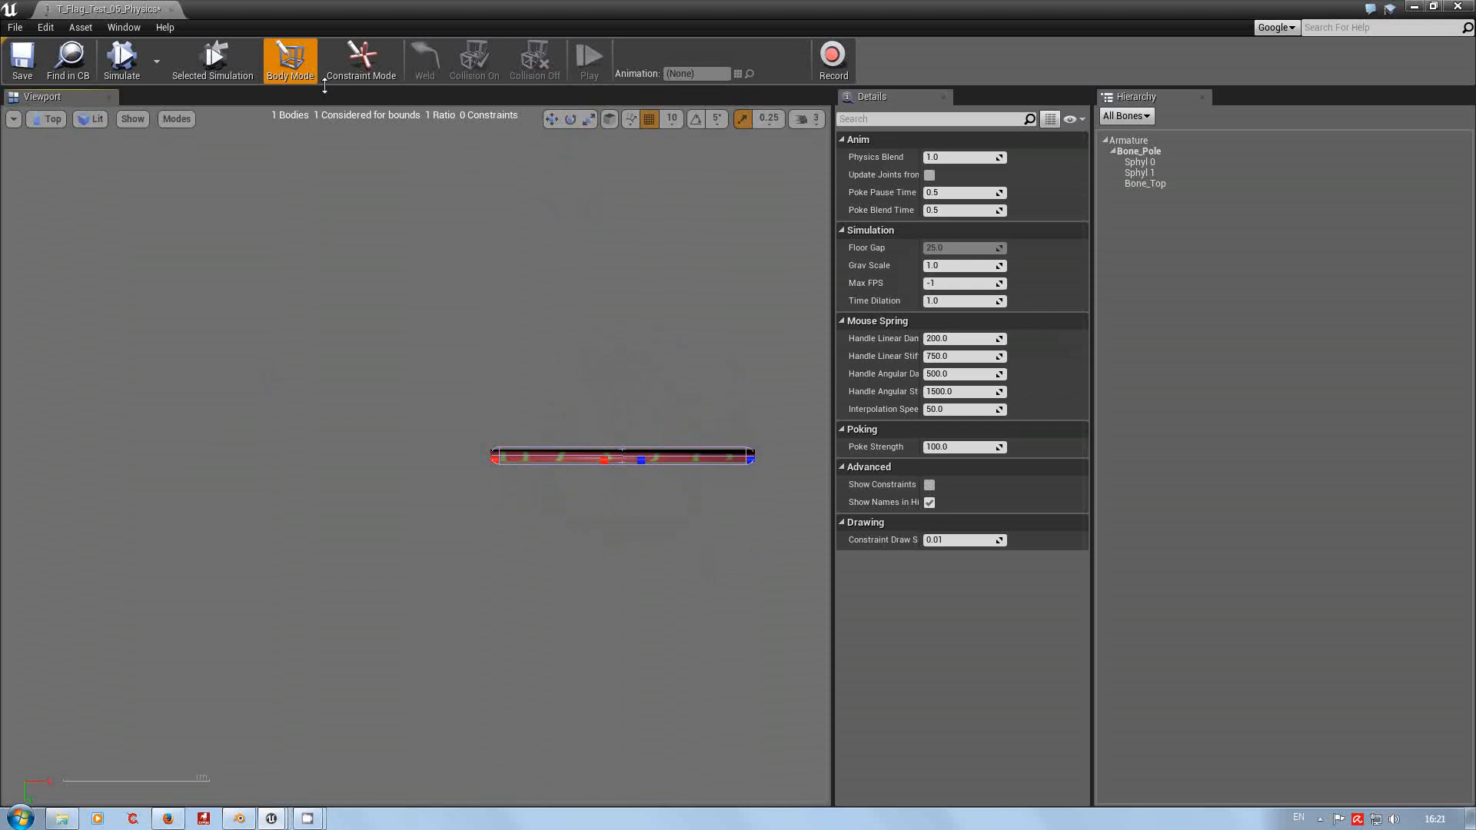
Save and close the flag's physics asset, and save the T_Flag_Test_05 skeletal mesh and the Untitled level.
click(31, 67)
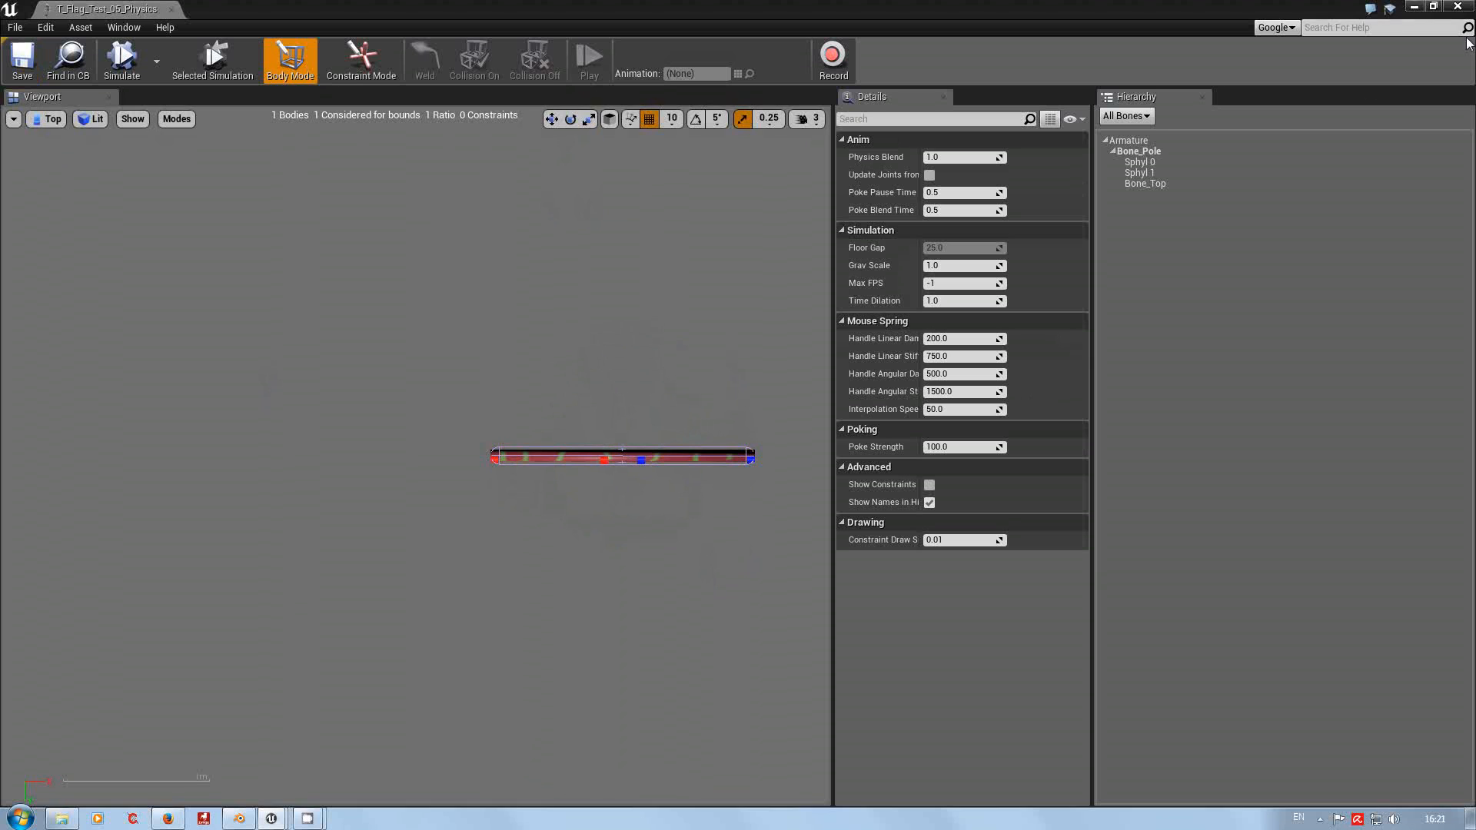
click(1458, 7)
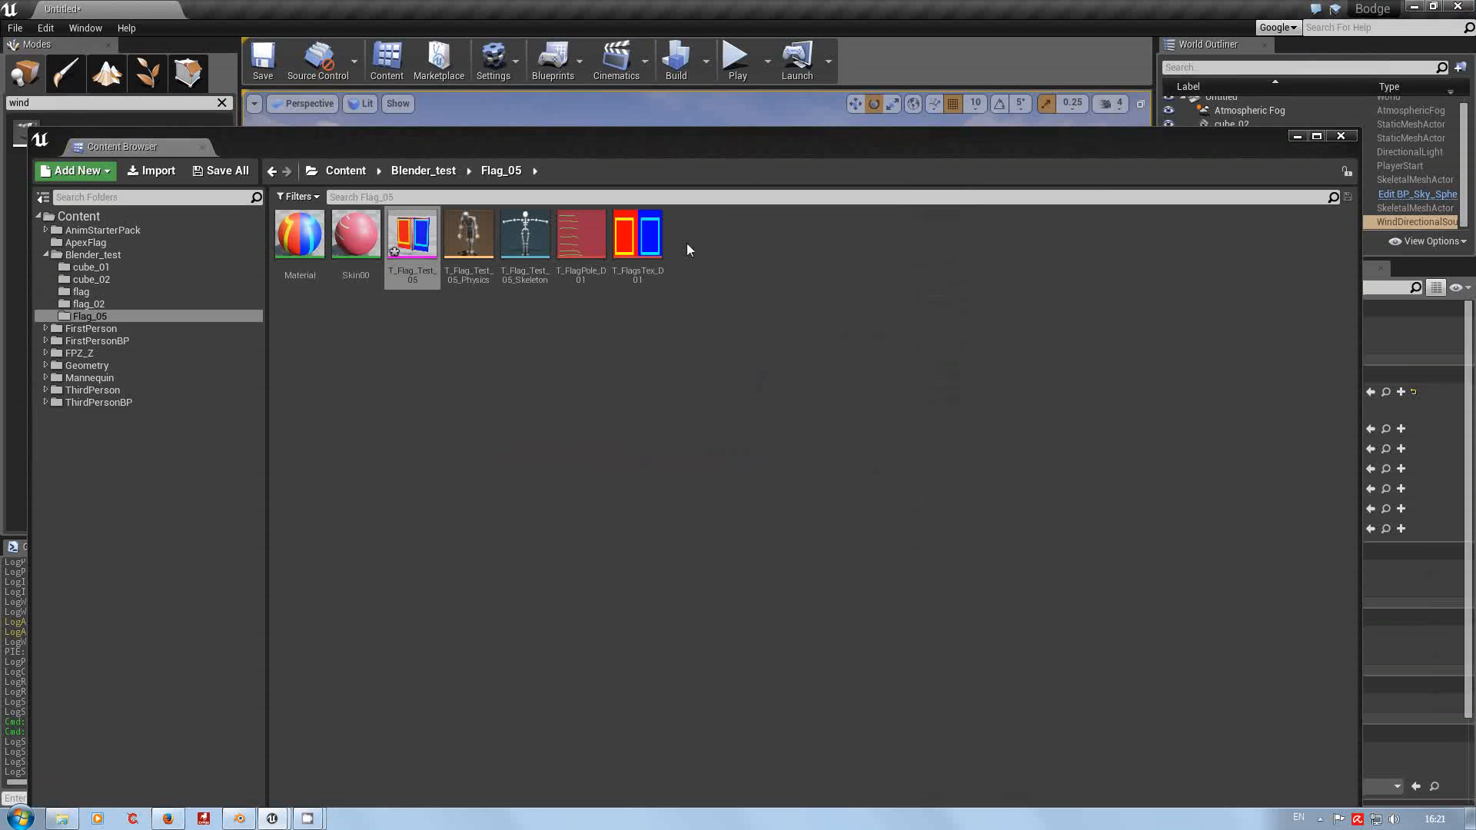
click(218, 171)
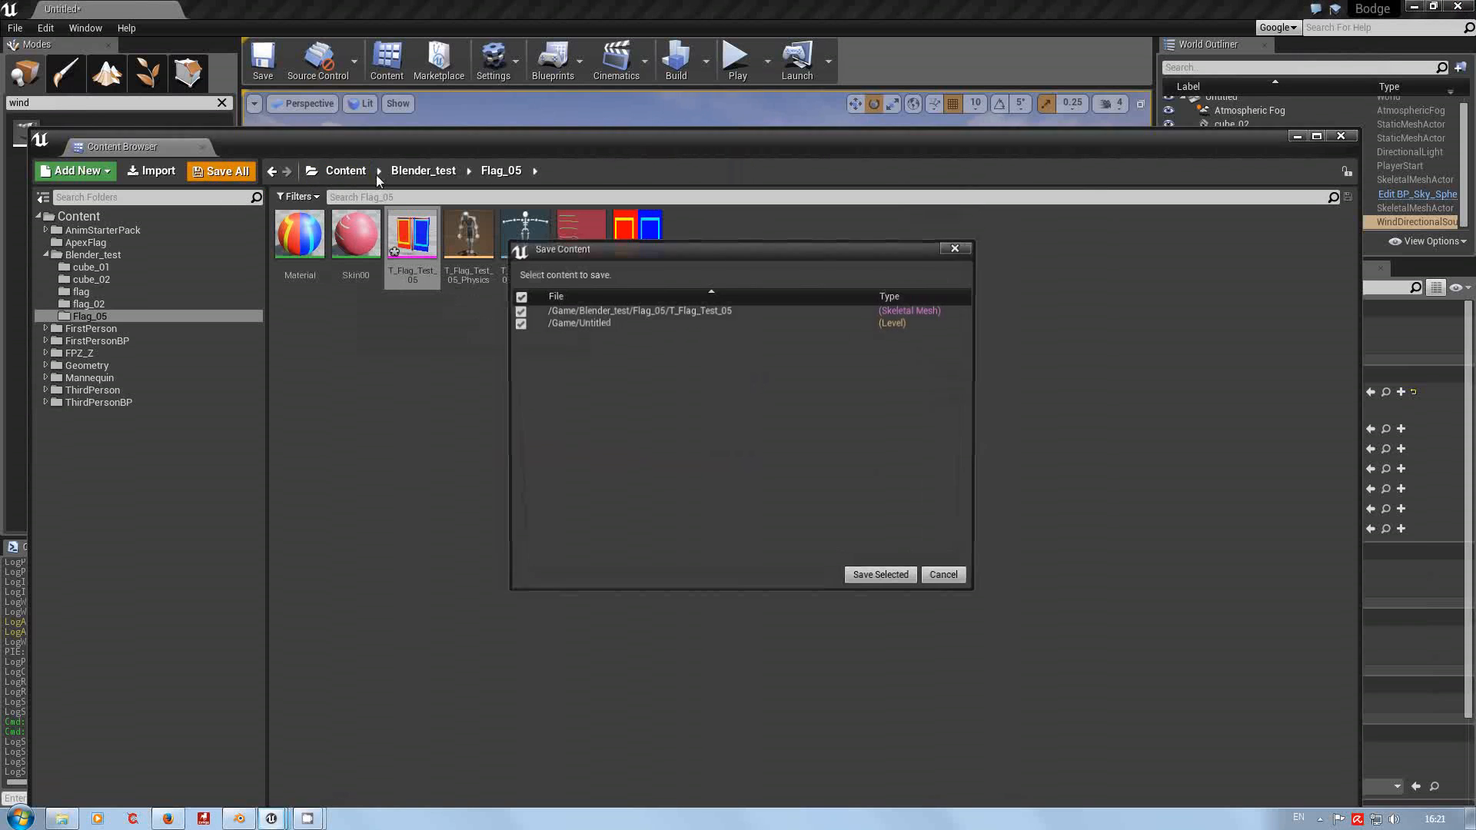
click(889, 580)
Play the level and run the character into both flags from front and back to test the cloth and pole collision.
drag(985, 150, 972, 747)
click(745, 81)
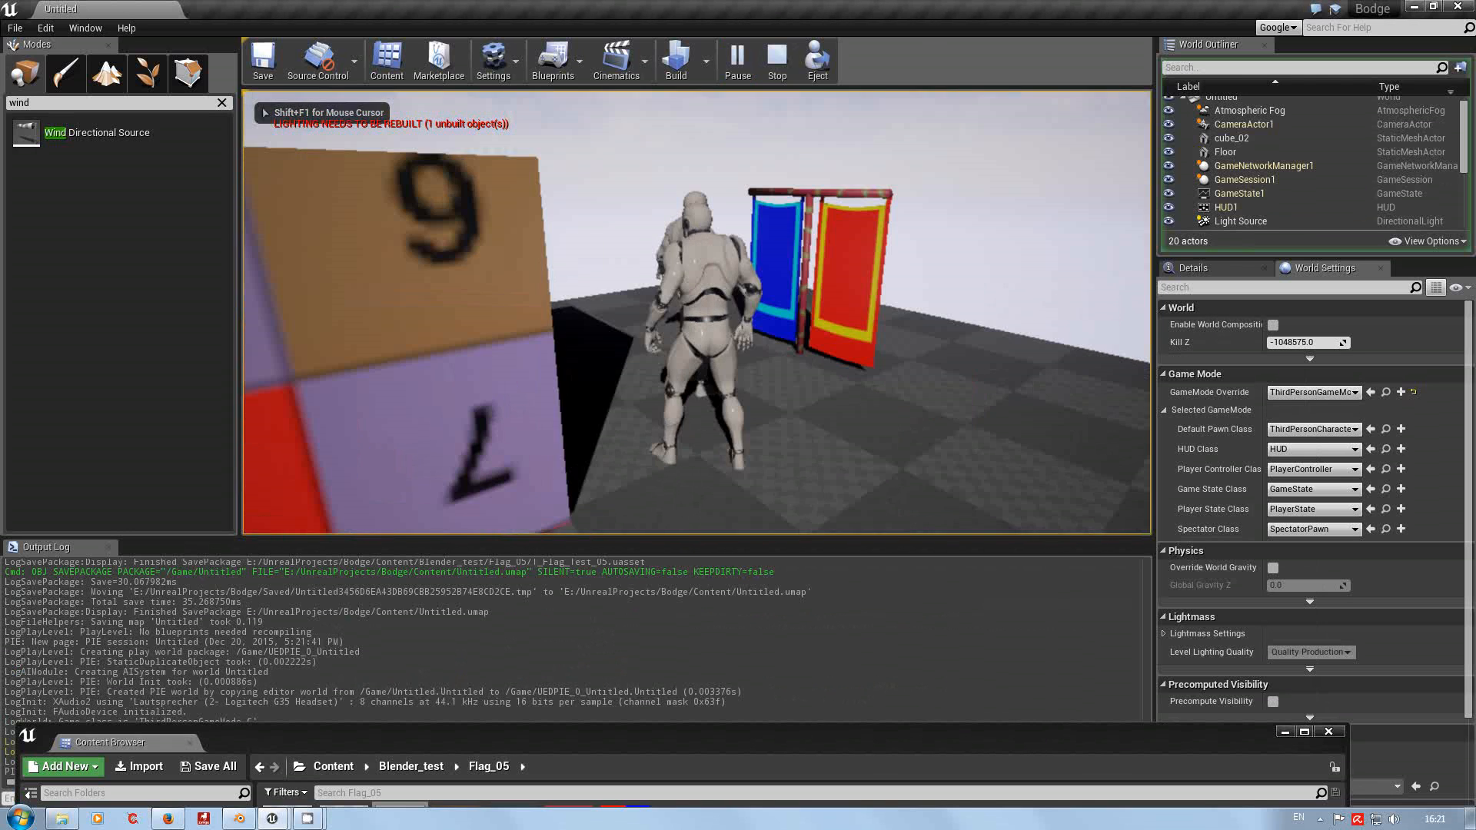
key(d)
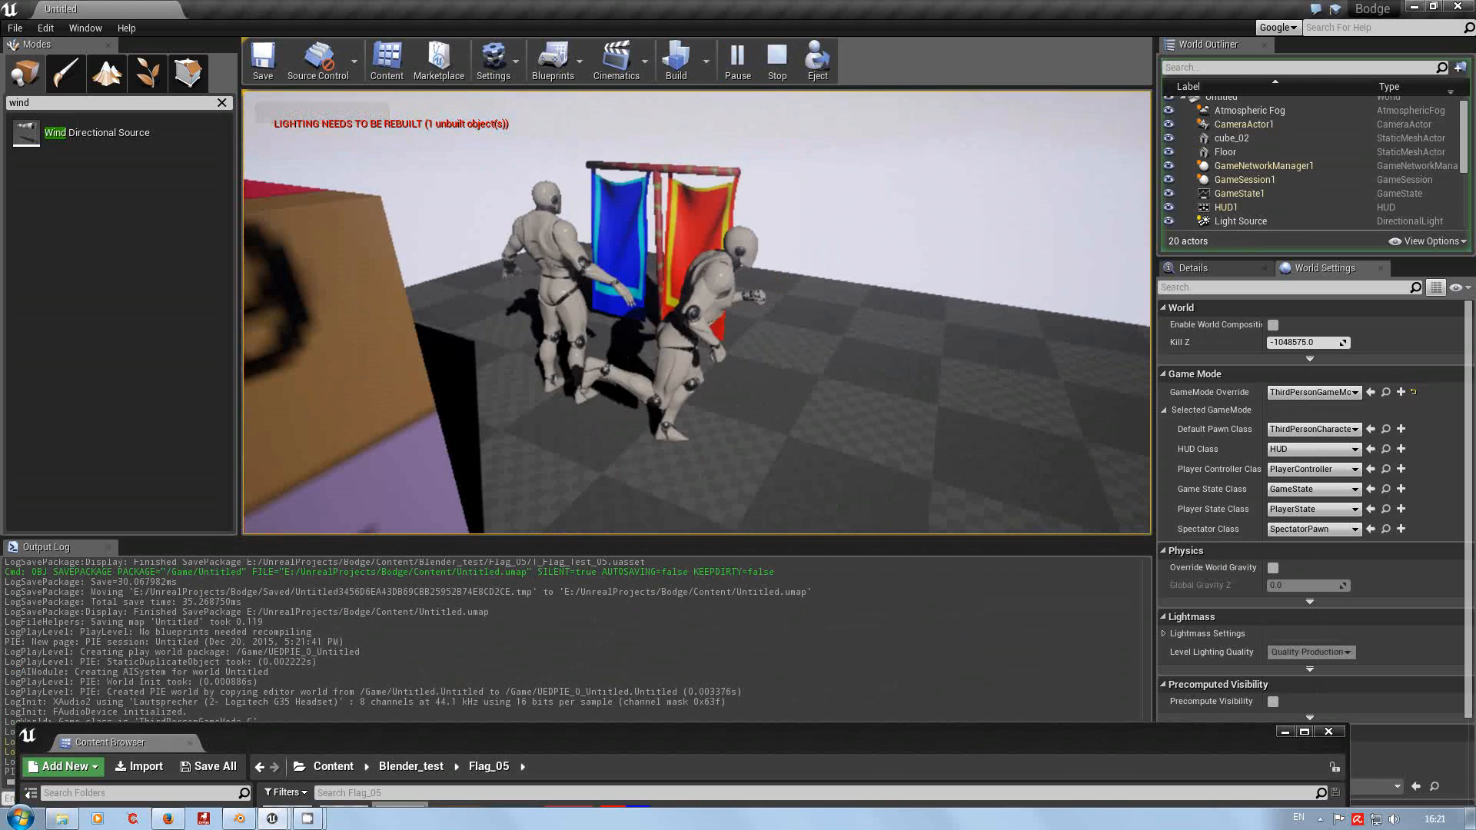
key(w)
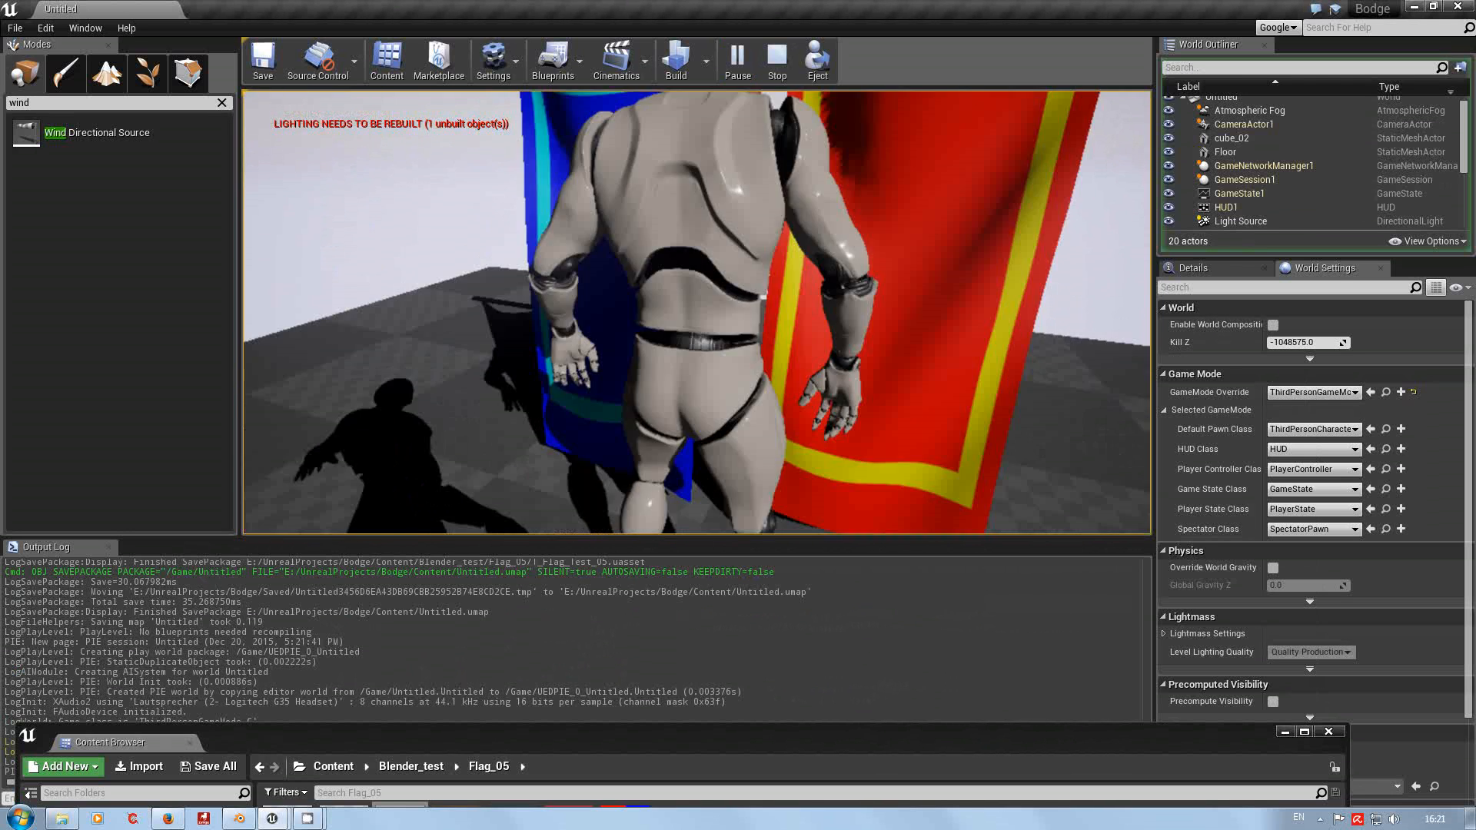
key(d)
key(s)
key(w)
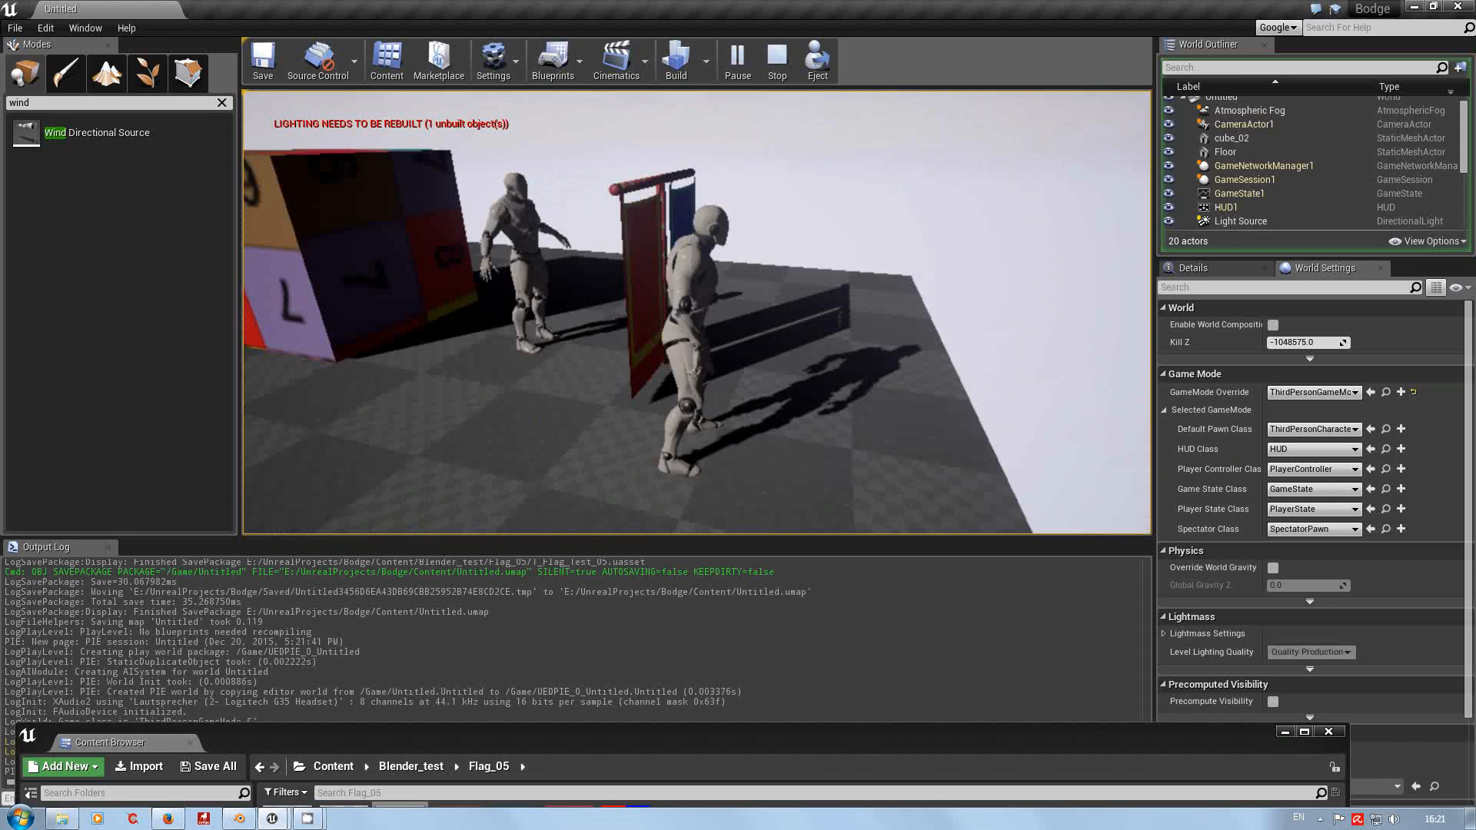
key(s)
key(w)
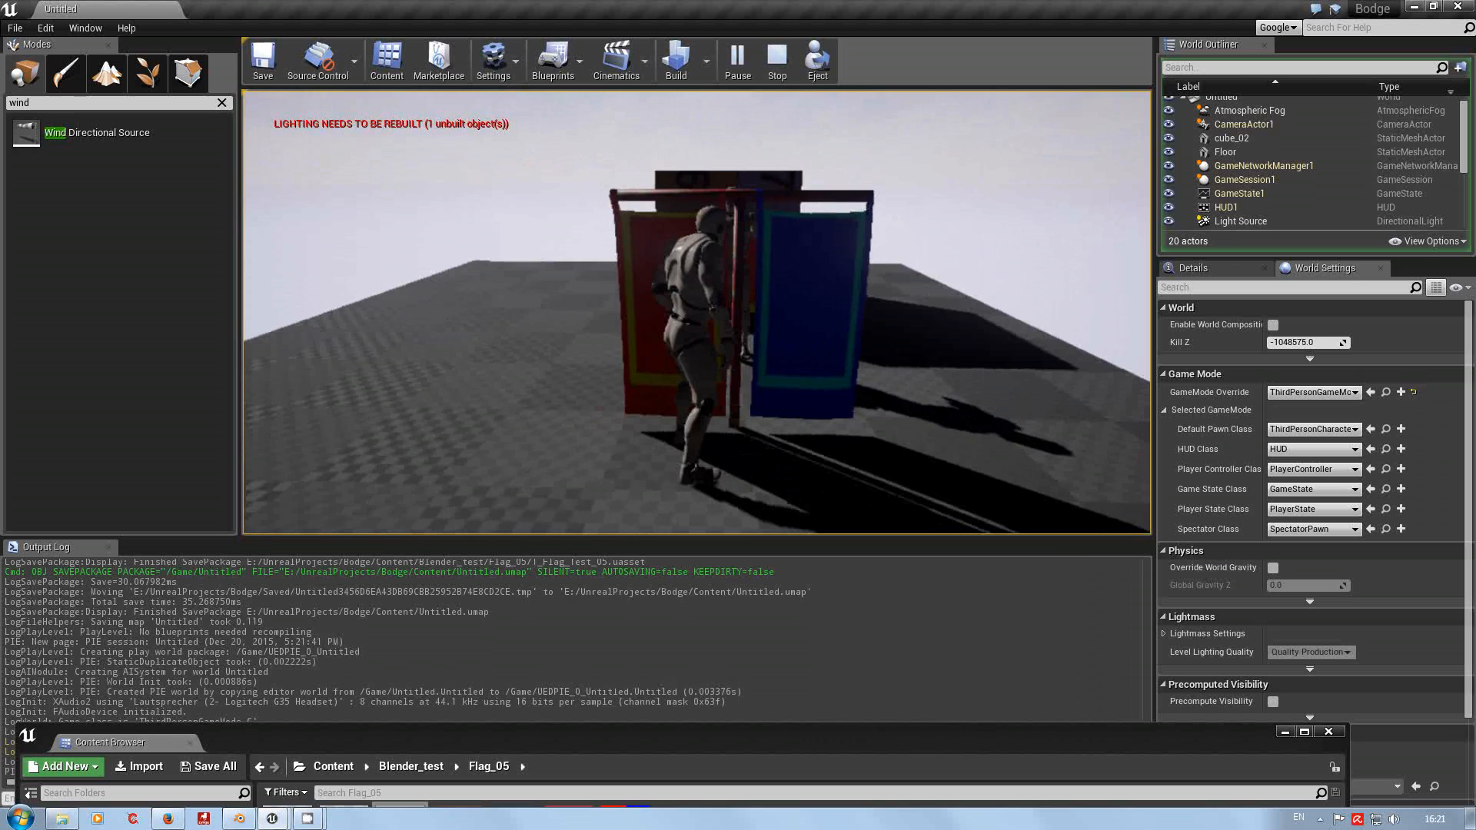
key(a)
key(d)
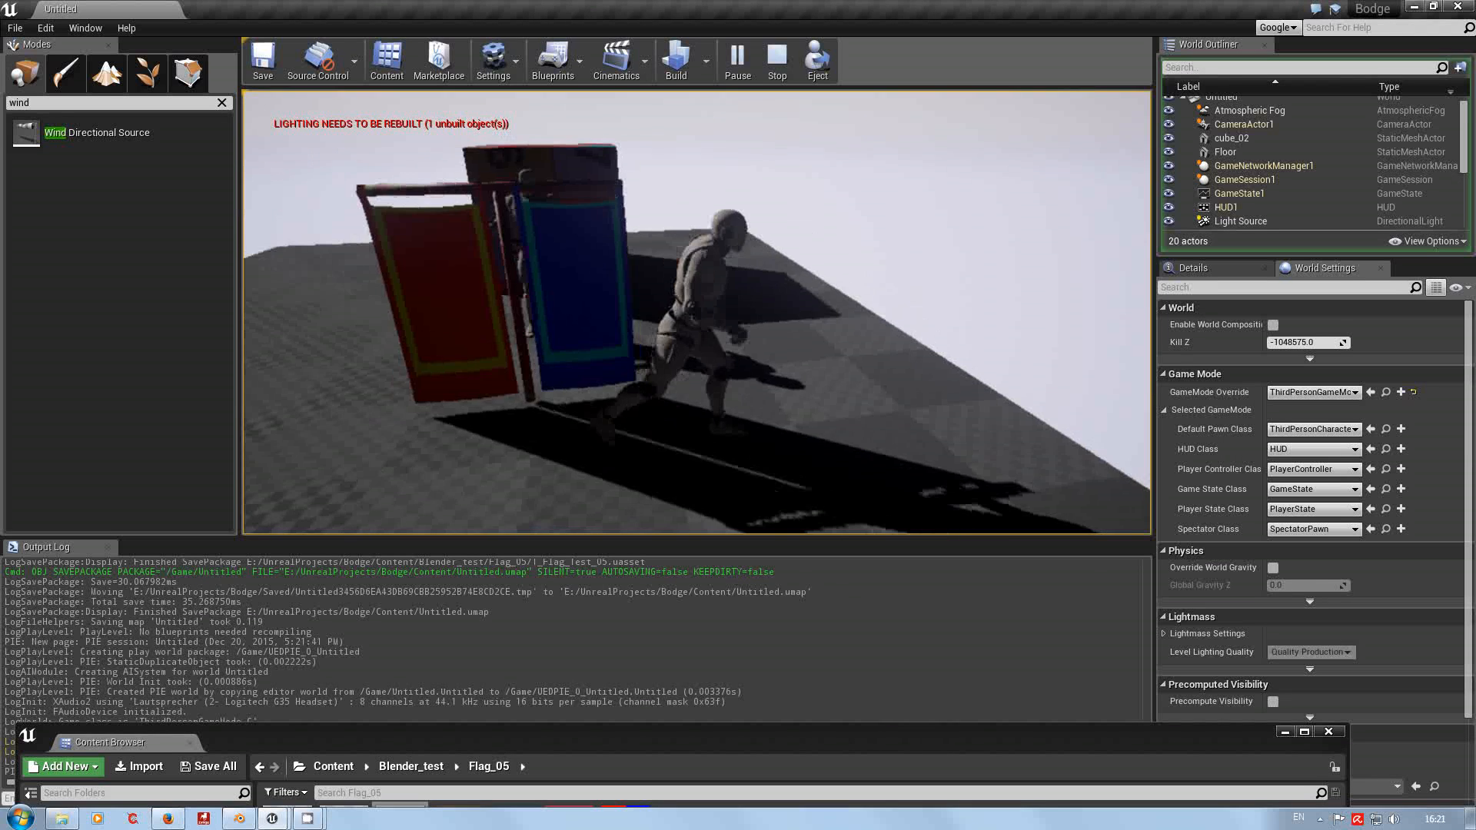
key(s)
key(w)
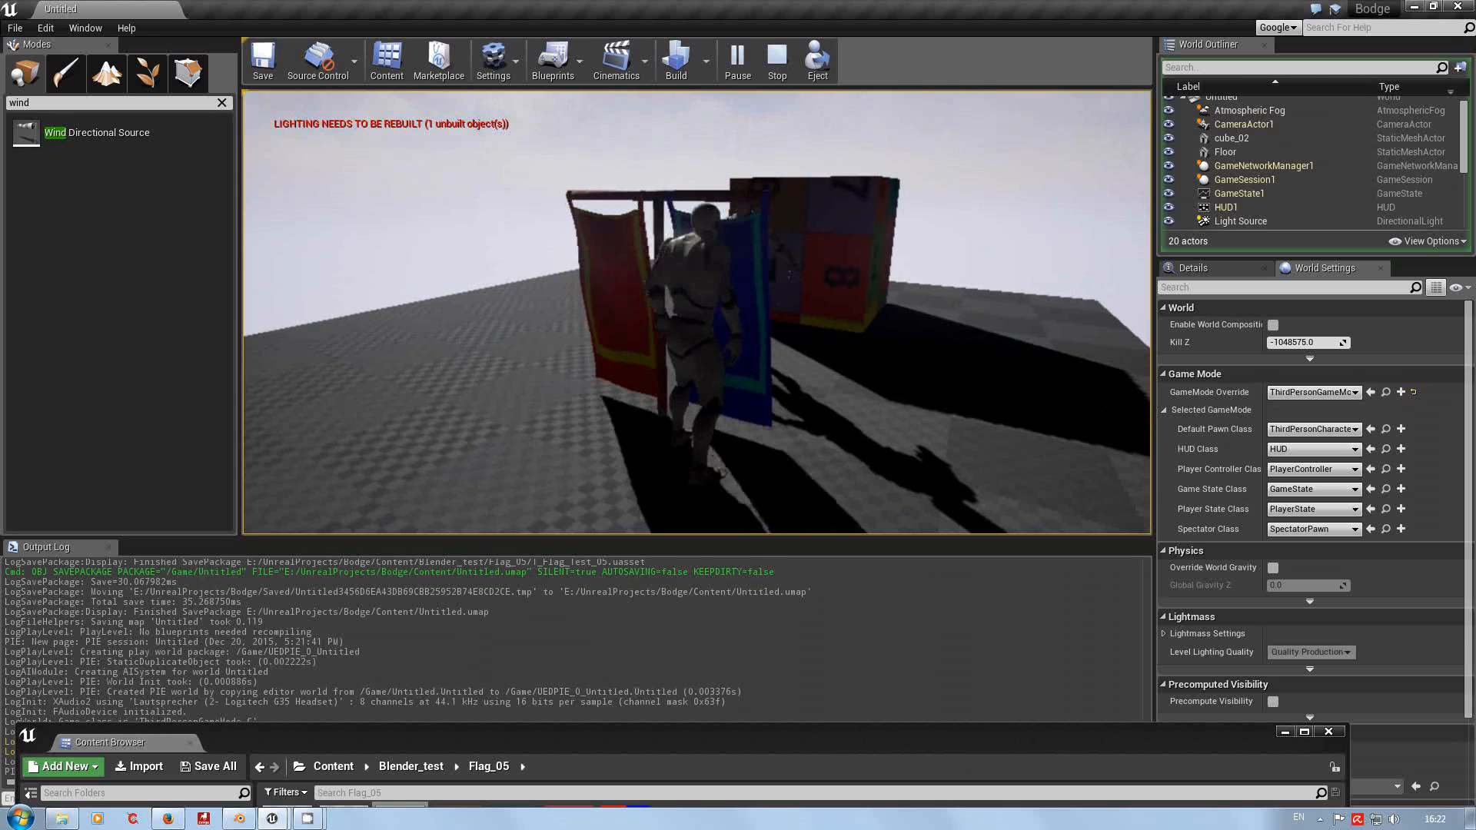
key(Escape)
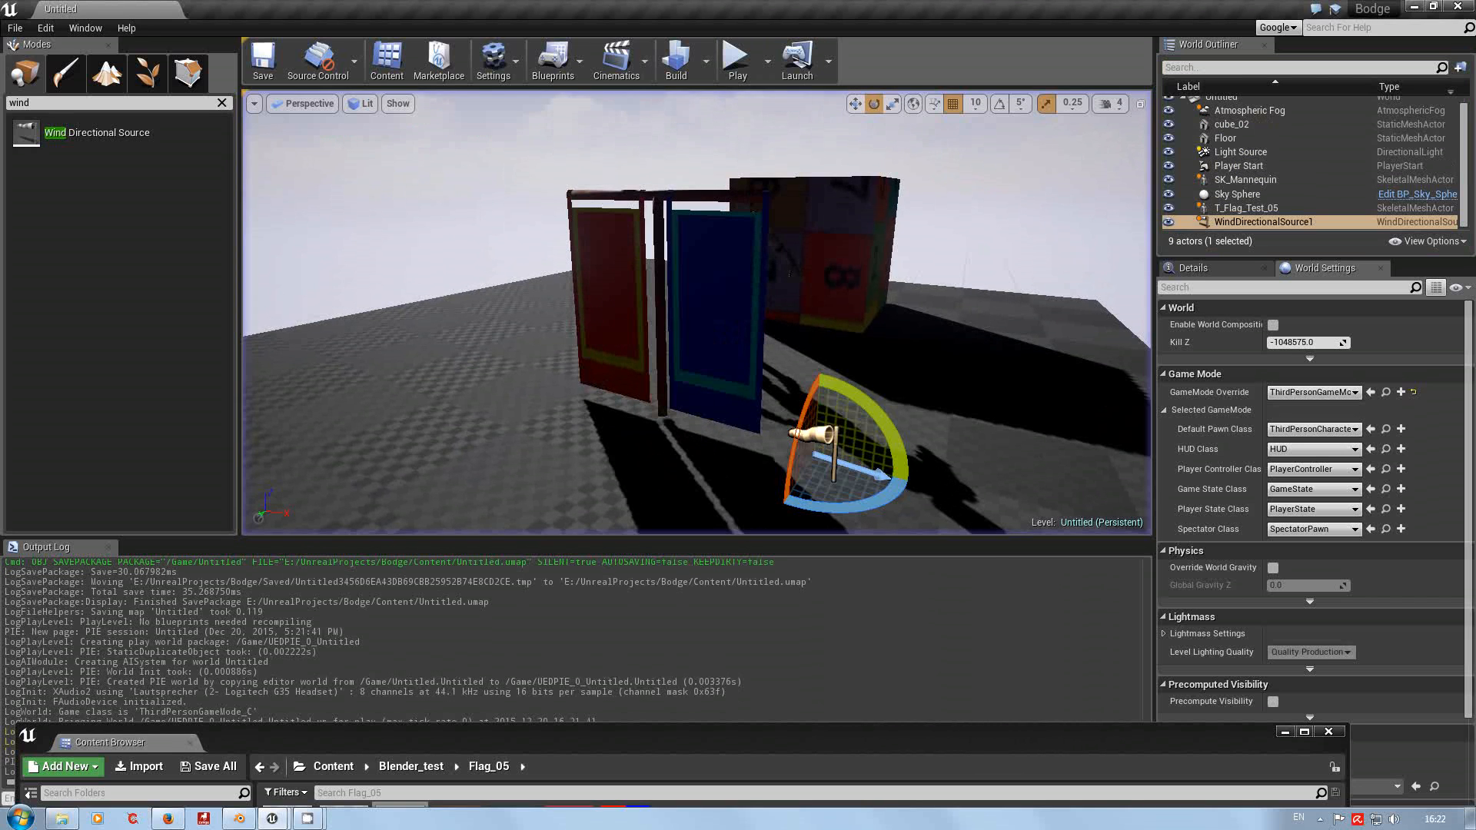
Move the T_Flag_Test_05 actor upward in the level so the pole stands higher above the floor.
click(662, 394)
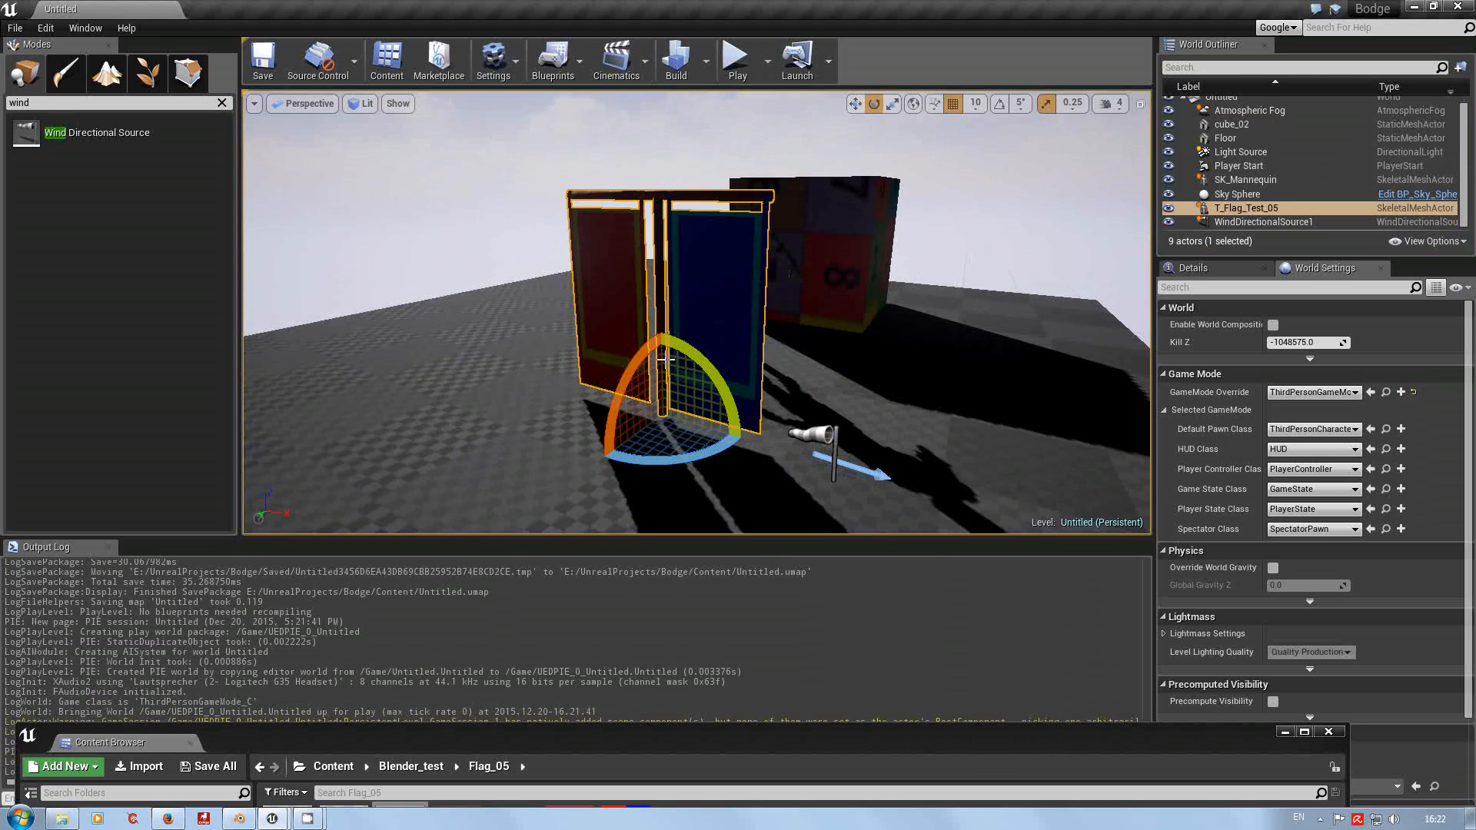
click(854, 104)
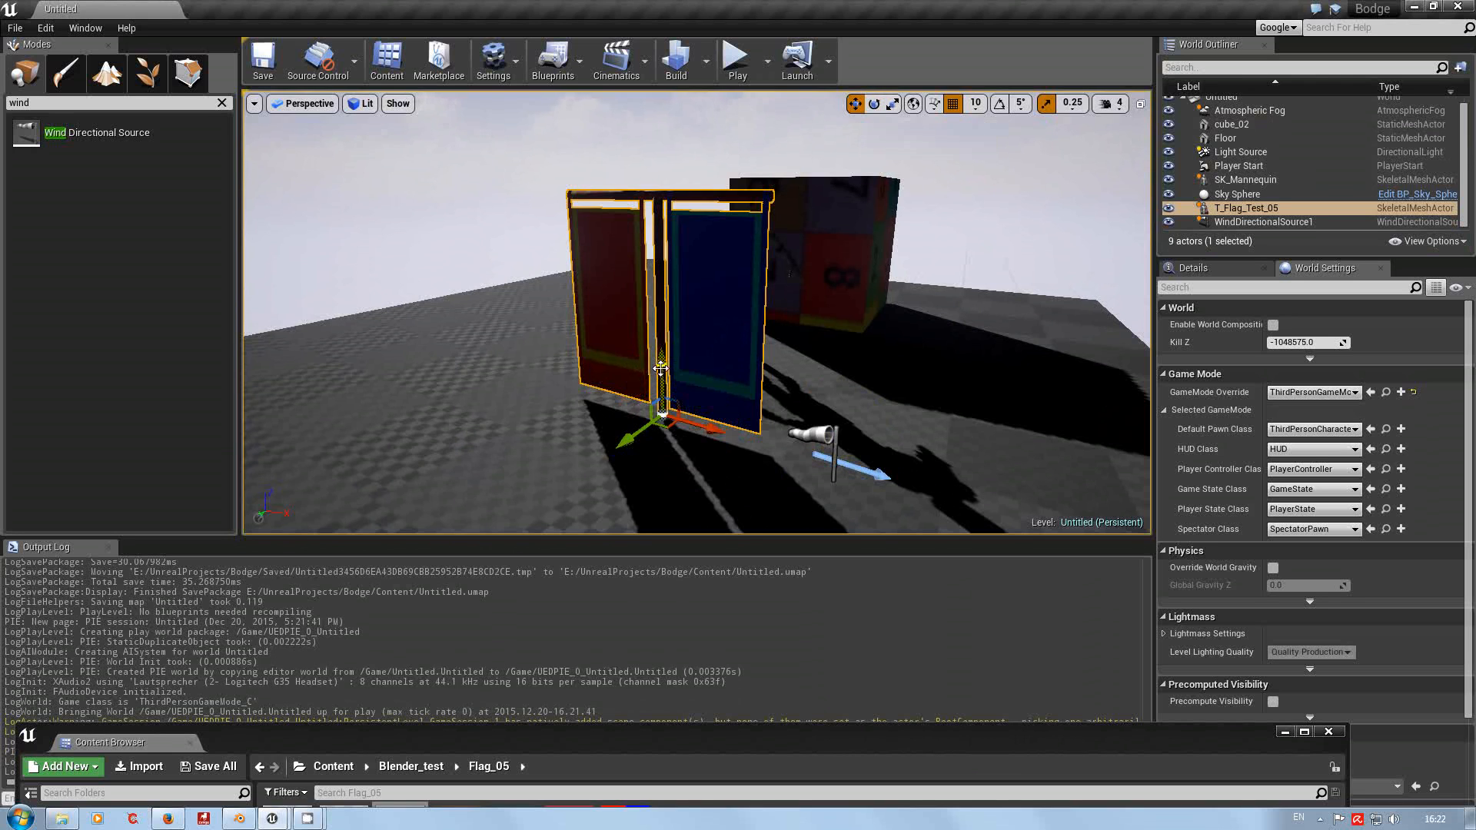
drag(660, 368, 656, 307)
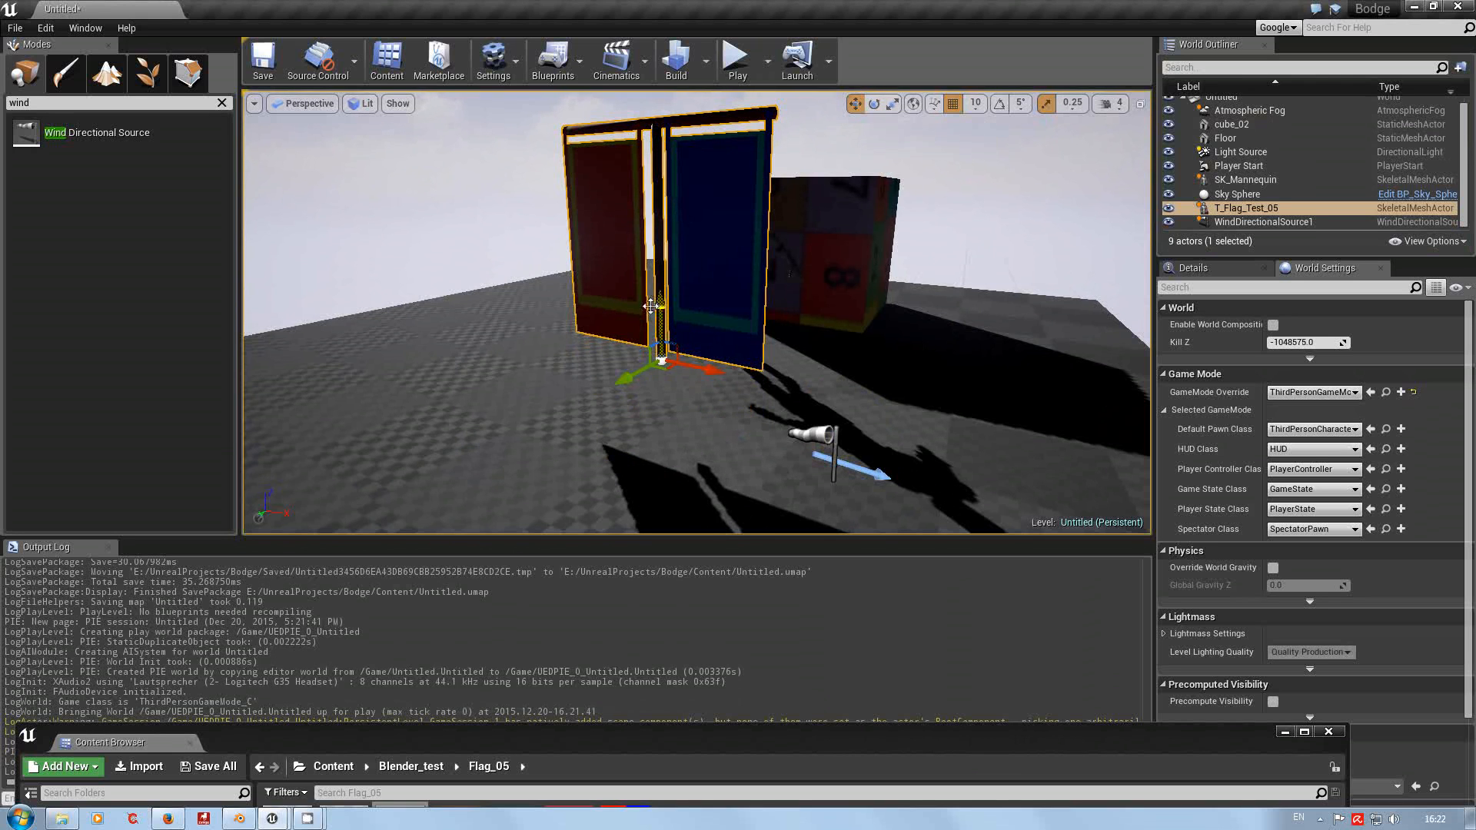
Play the level again and run the character back and forth at the raised flags to check how the cloth reacts.
click(734, 65)
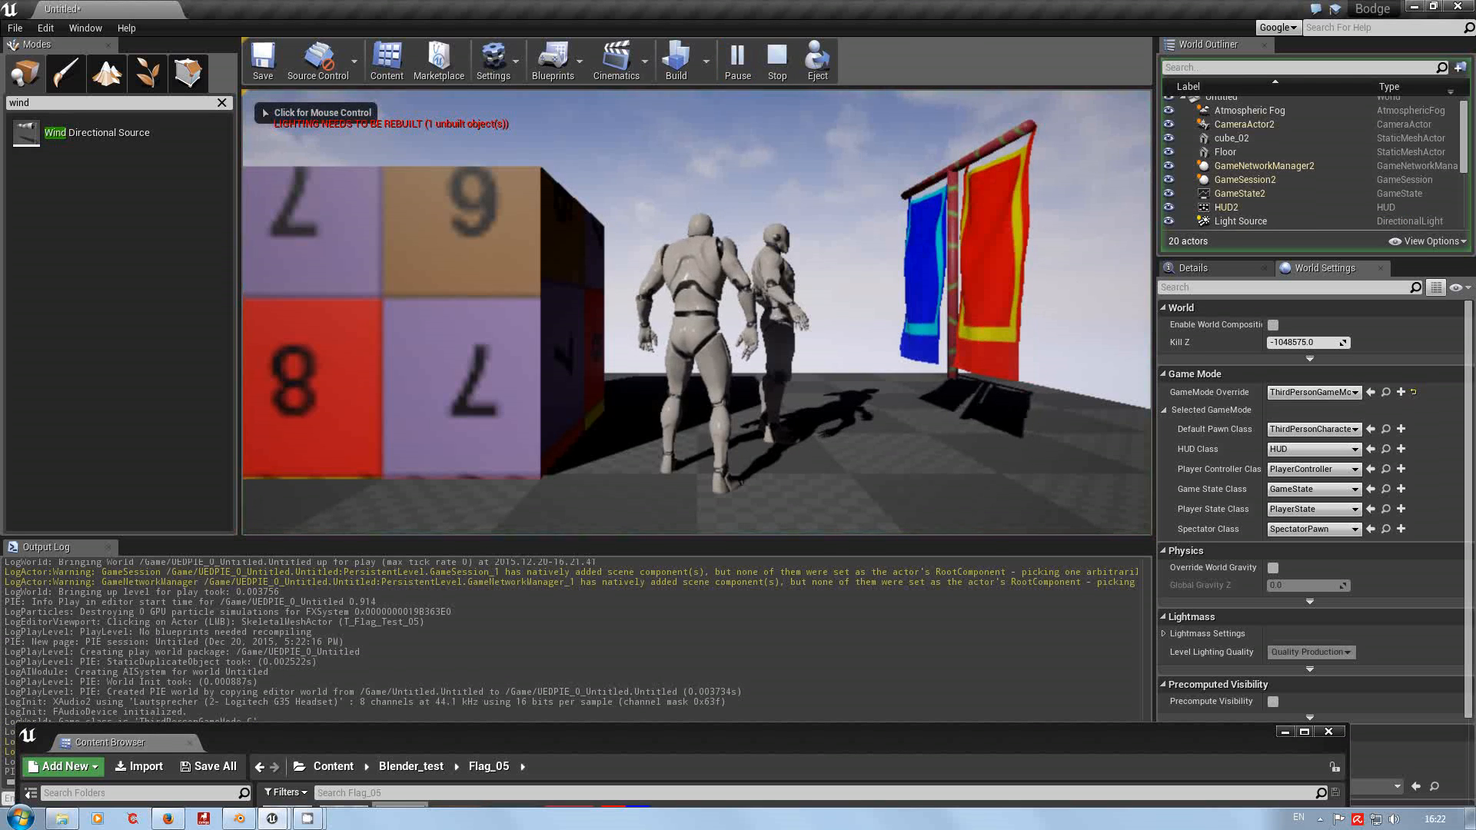
key(w)
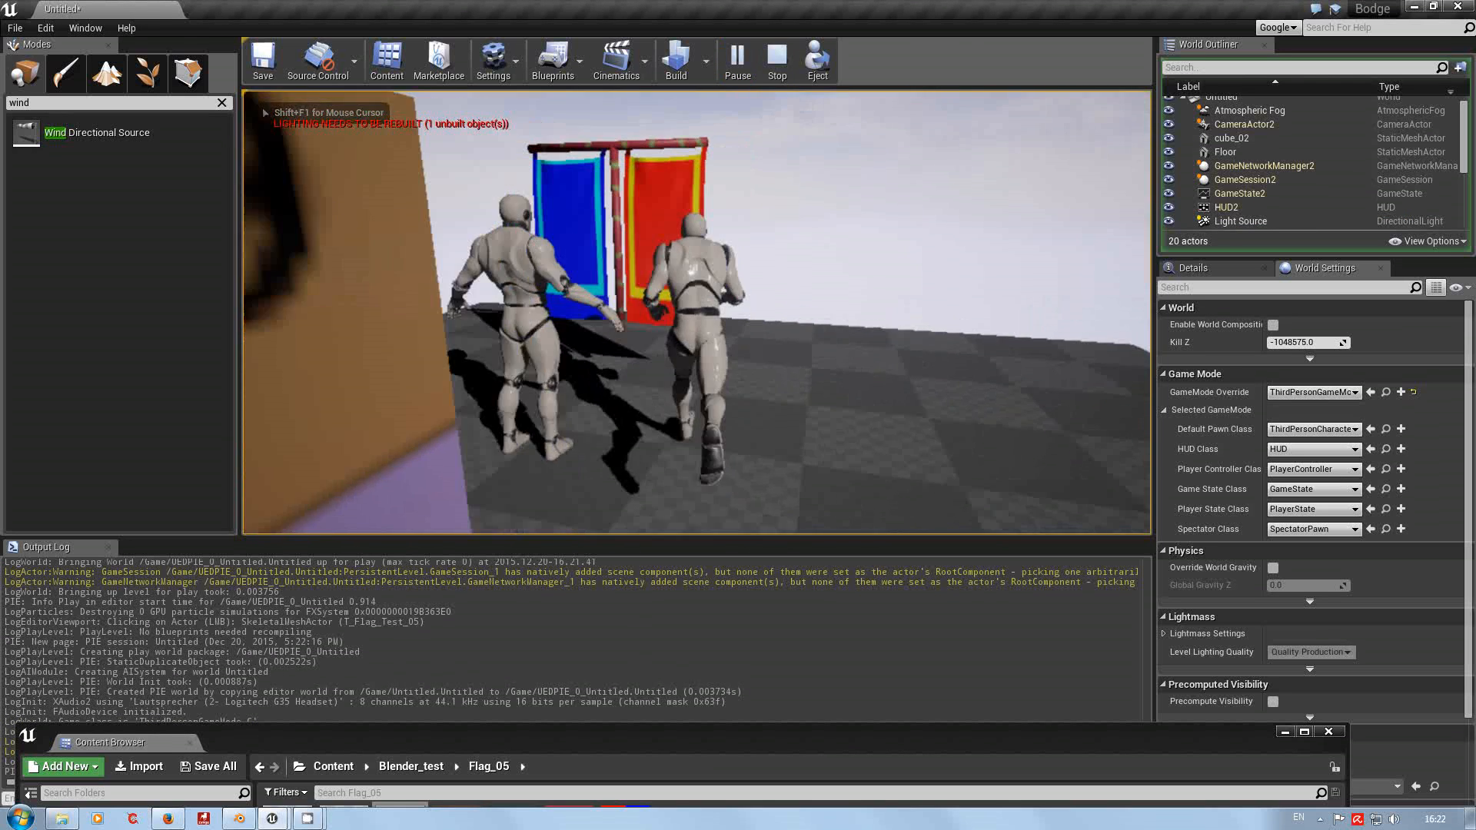
key(s)
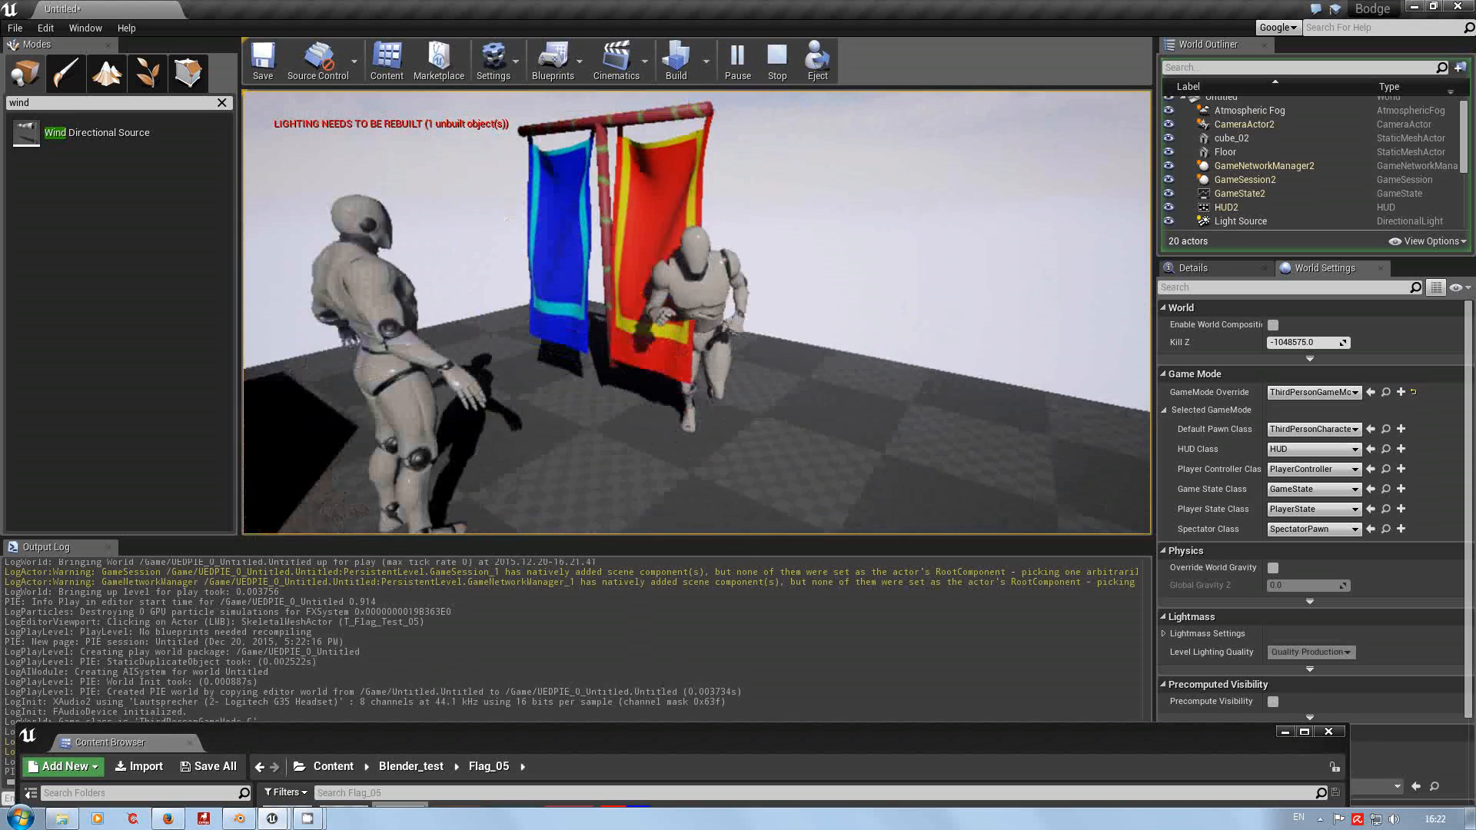
key(w)
key(s)
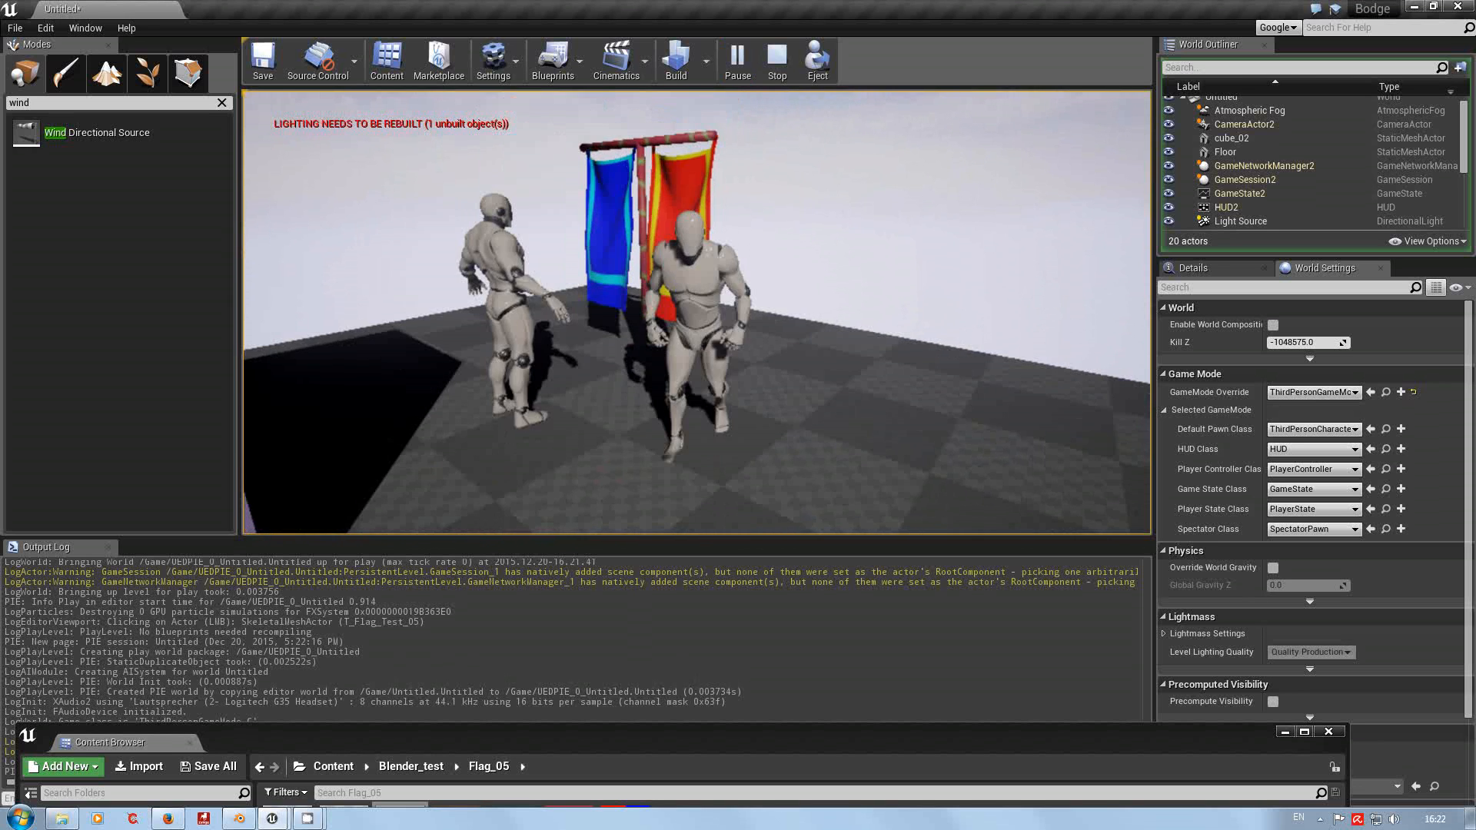
key(w)
key(s)
key(w)
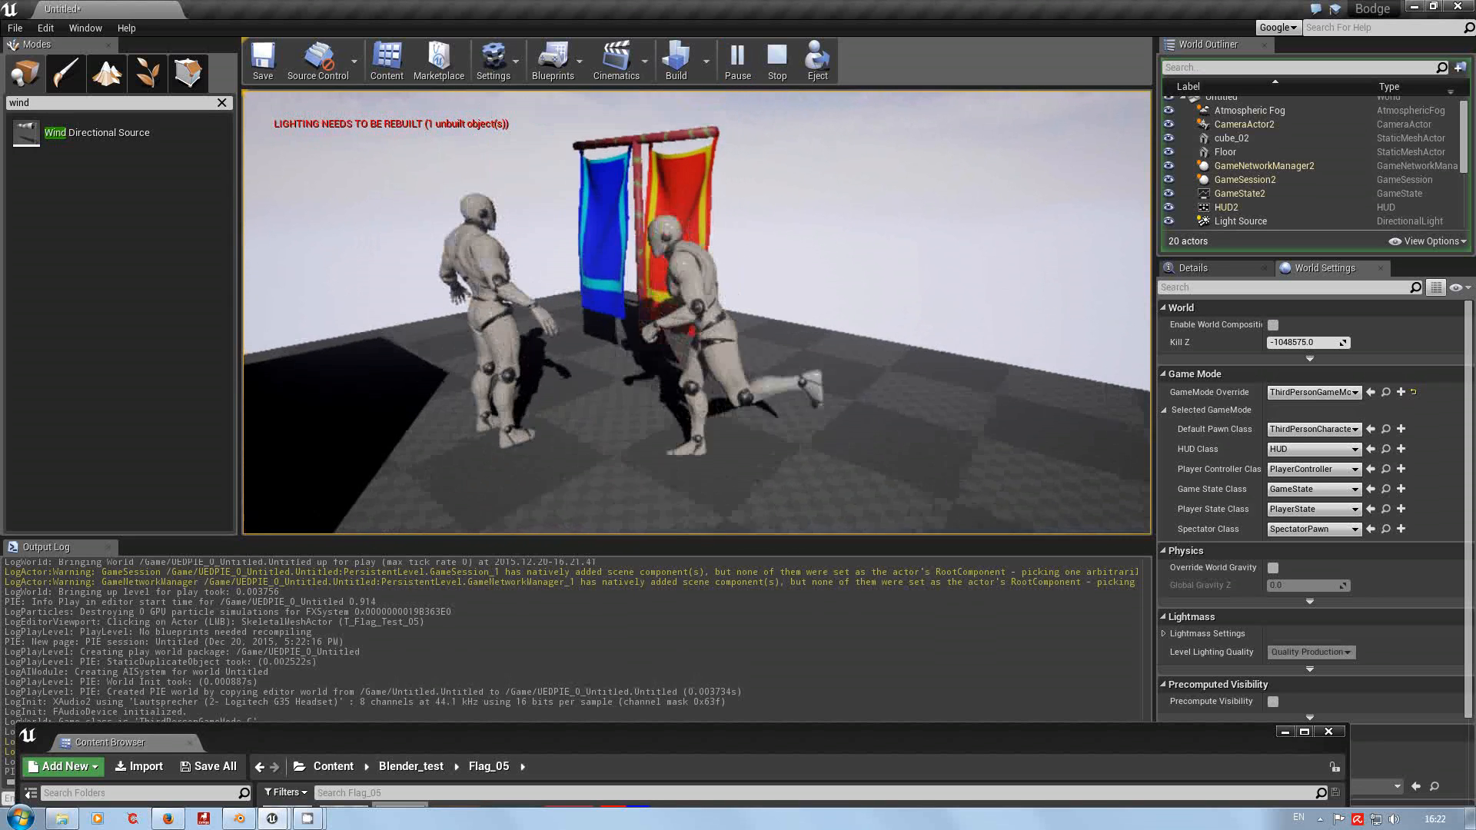
key(s)
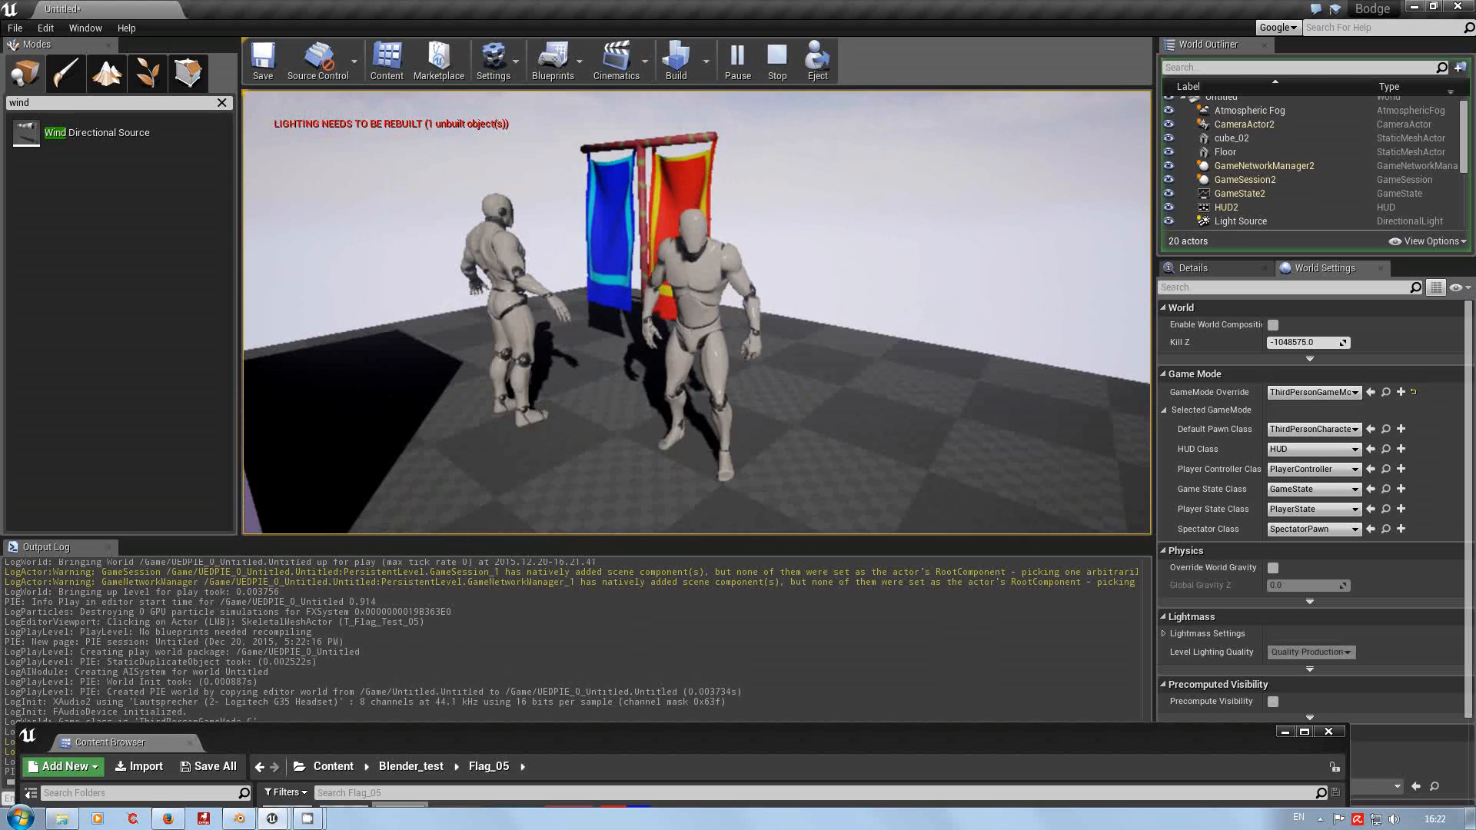
key(Escape)
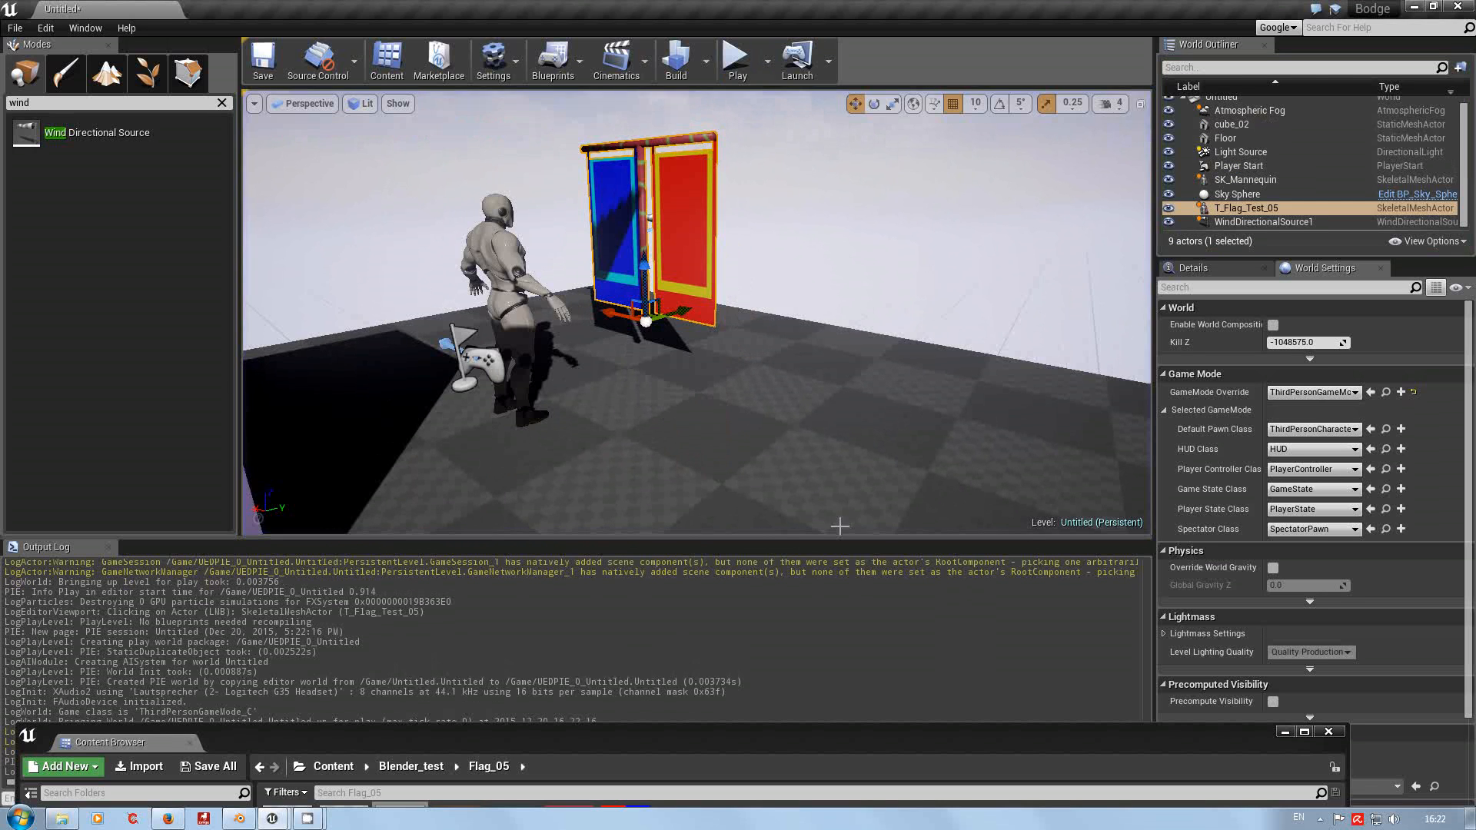
Switch to Blender and show the scene settings of T_Flag_Test_05.blend to review the metric units and their scale.
drag(799, 422, 684, 477)
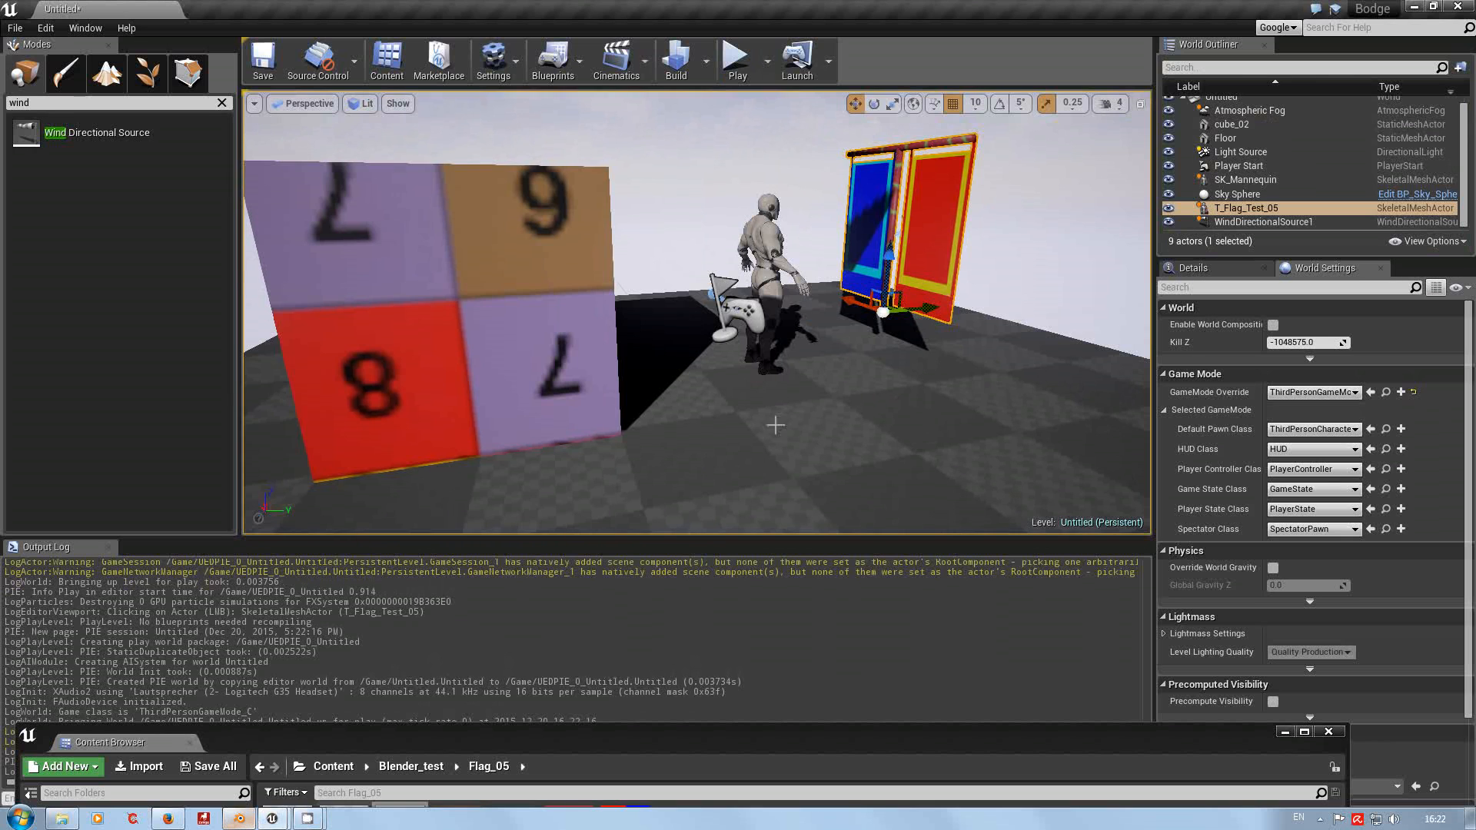
drag(688, 740, 688, 279)
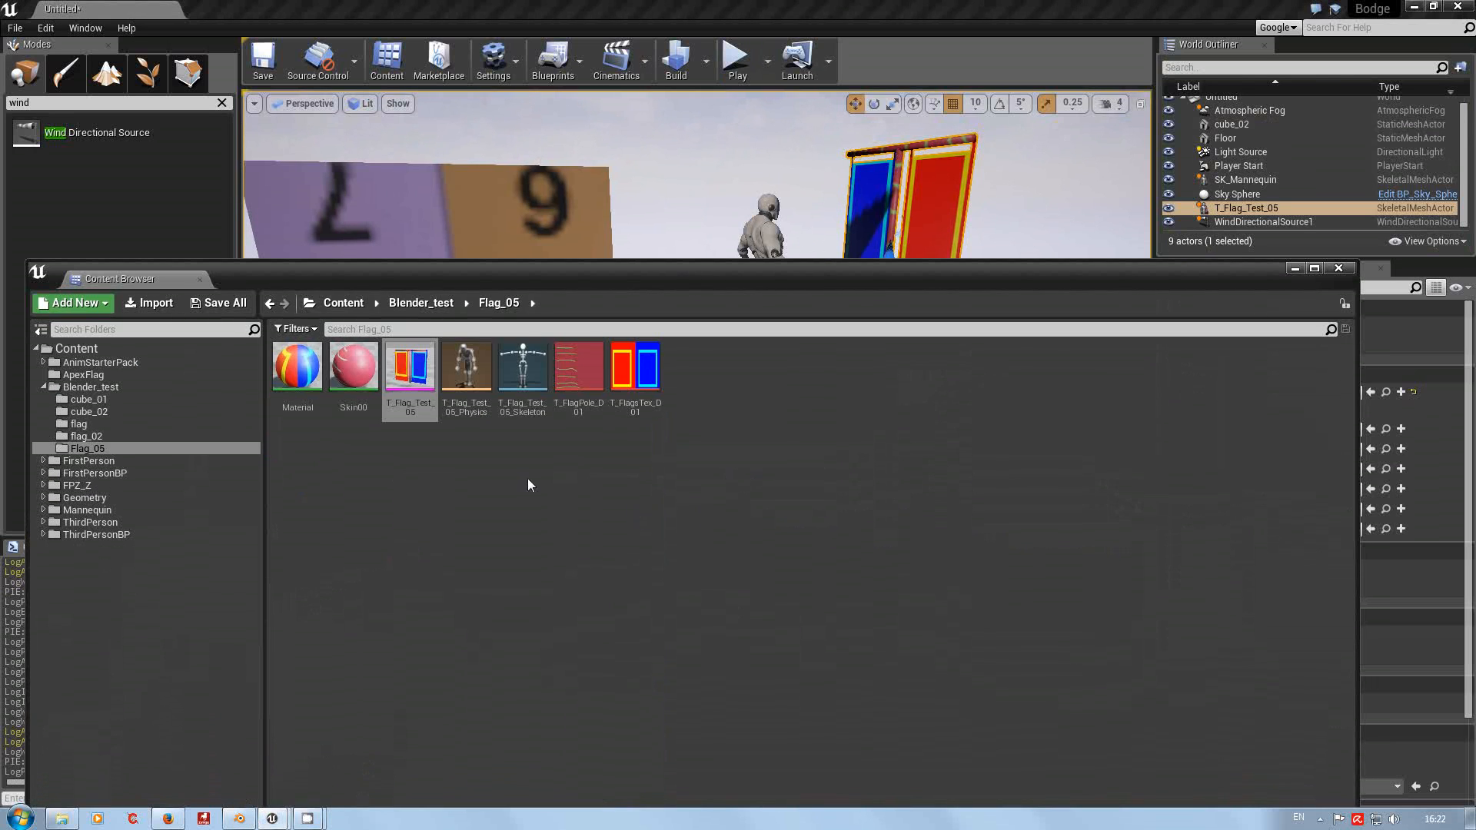
click(239, 818)
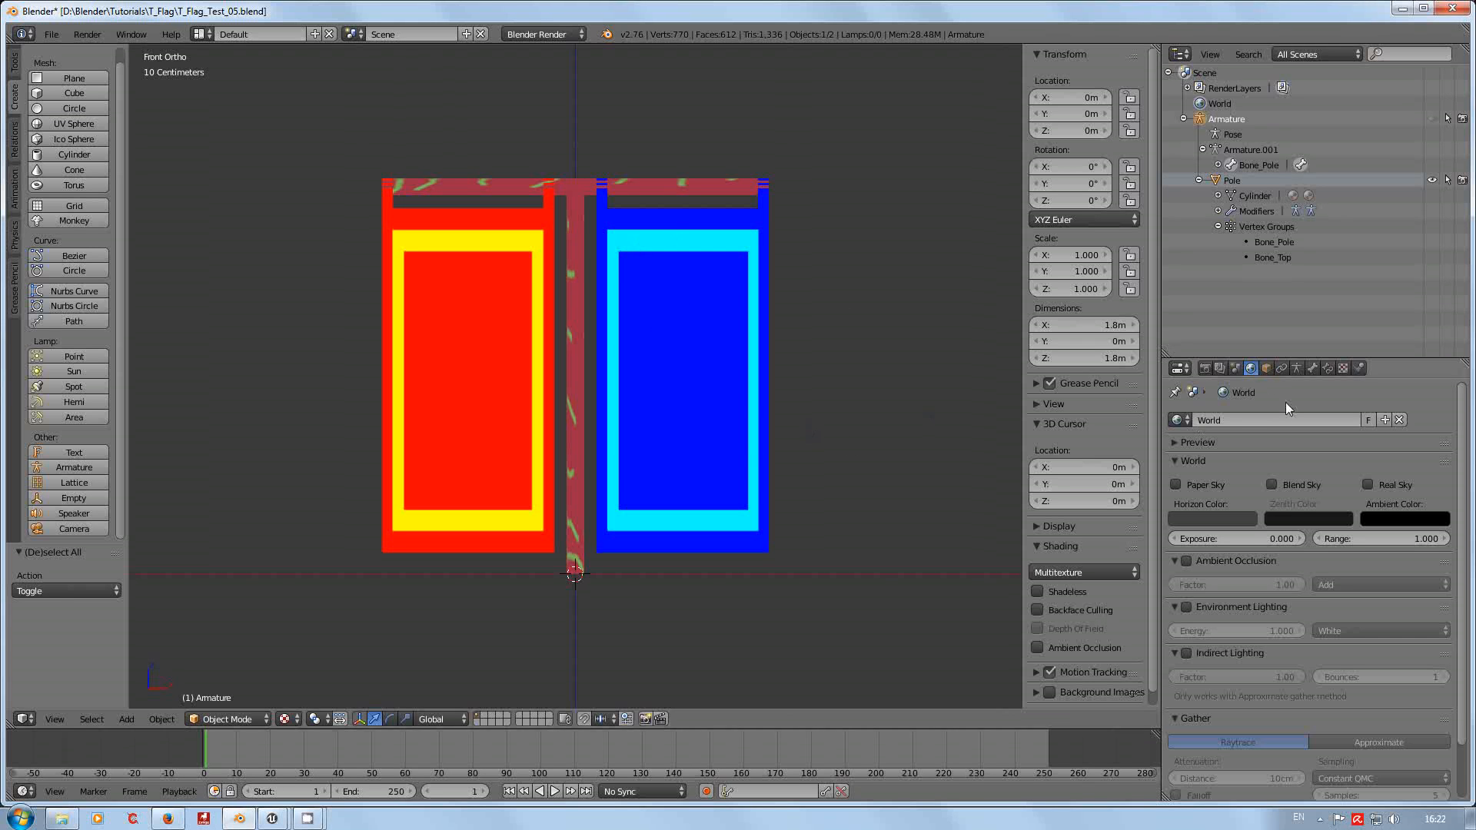
click(1235, 368)
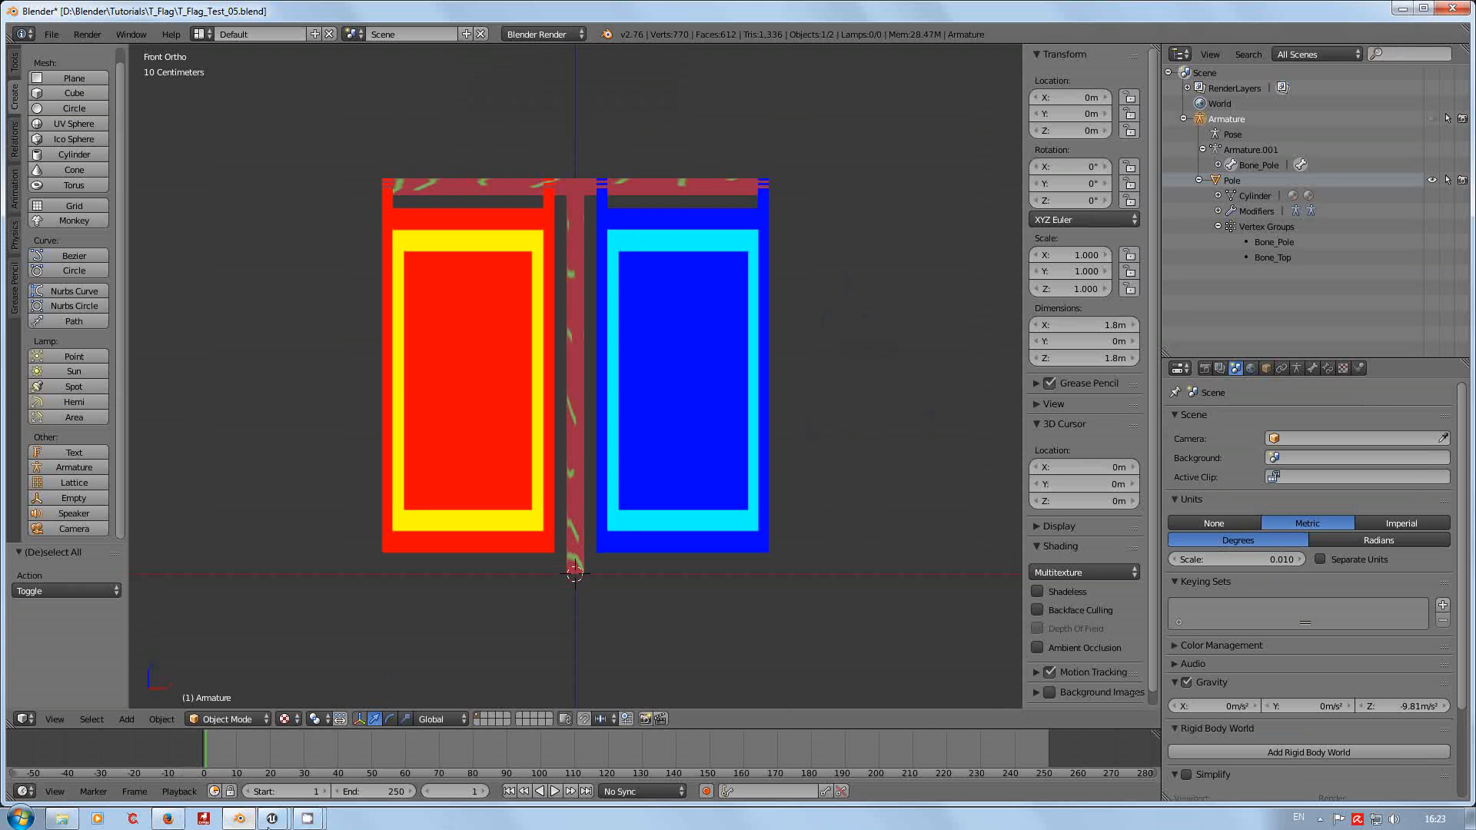
mouse_move(308, 823)
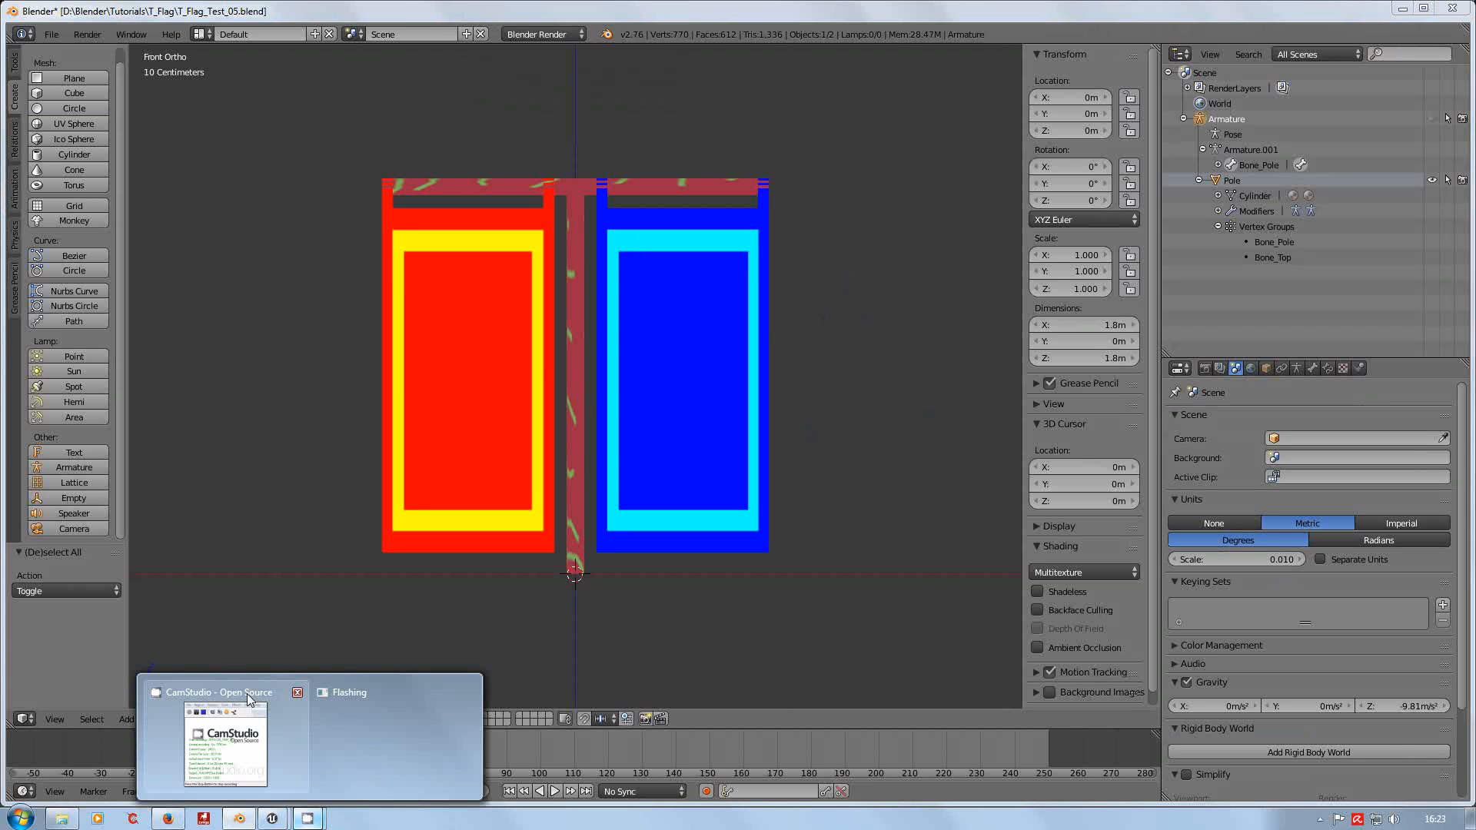
mouse_move(247, 696)
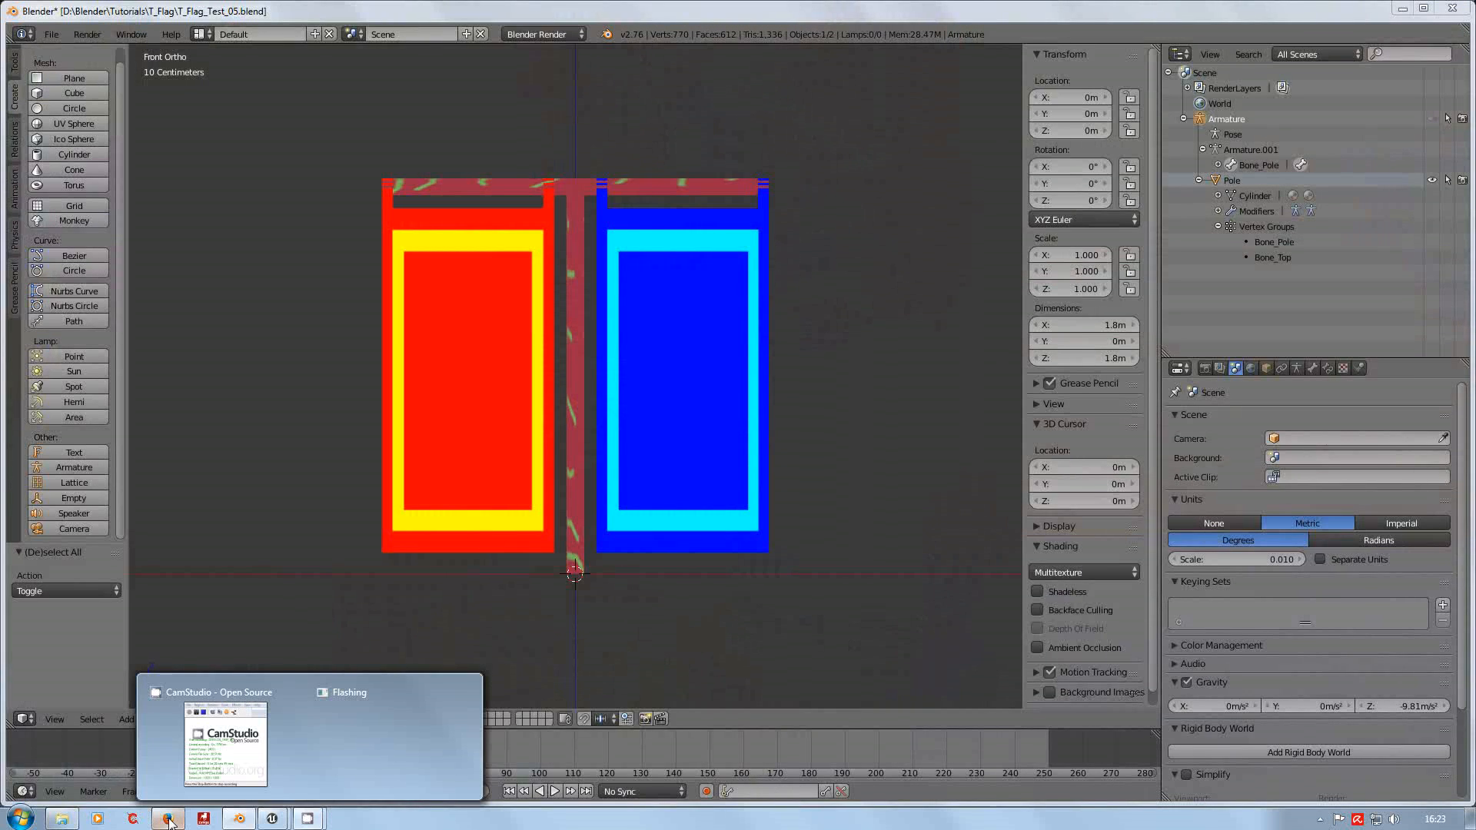
Switch to Firefox and open the Unreal Engine Forums in a new tab.
click(168, 820)
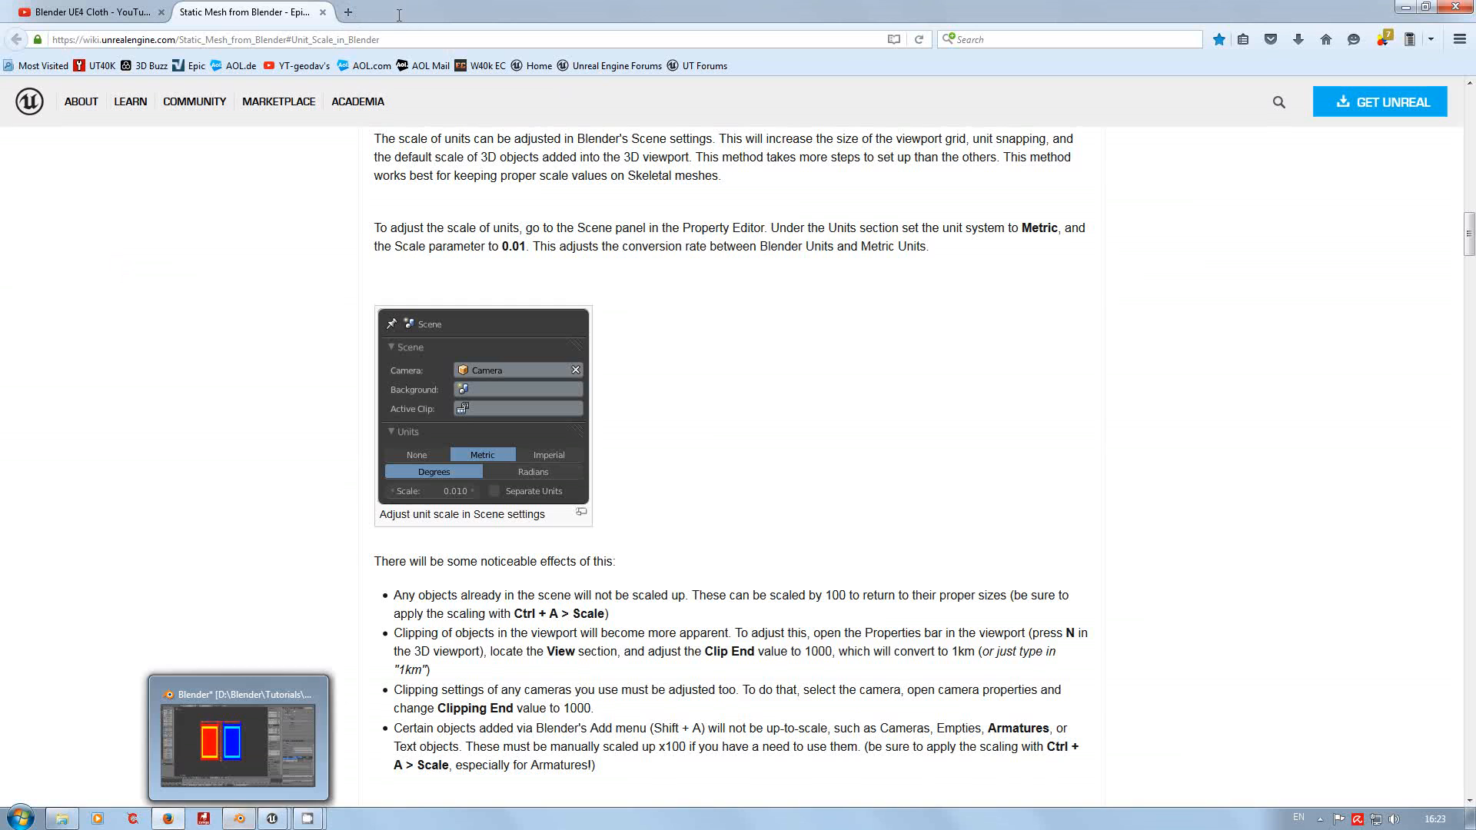
click(350, 13)
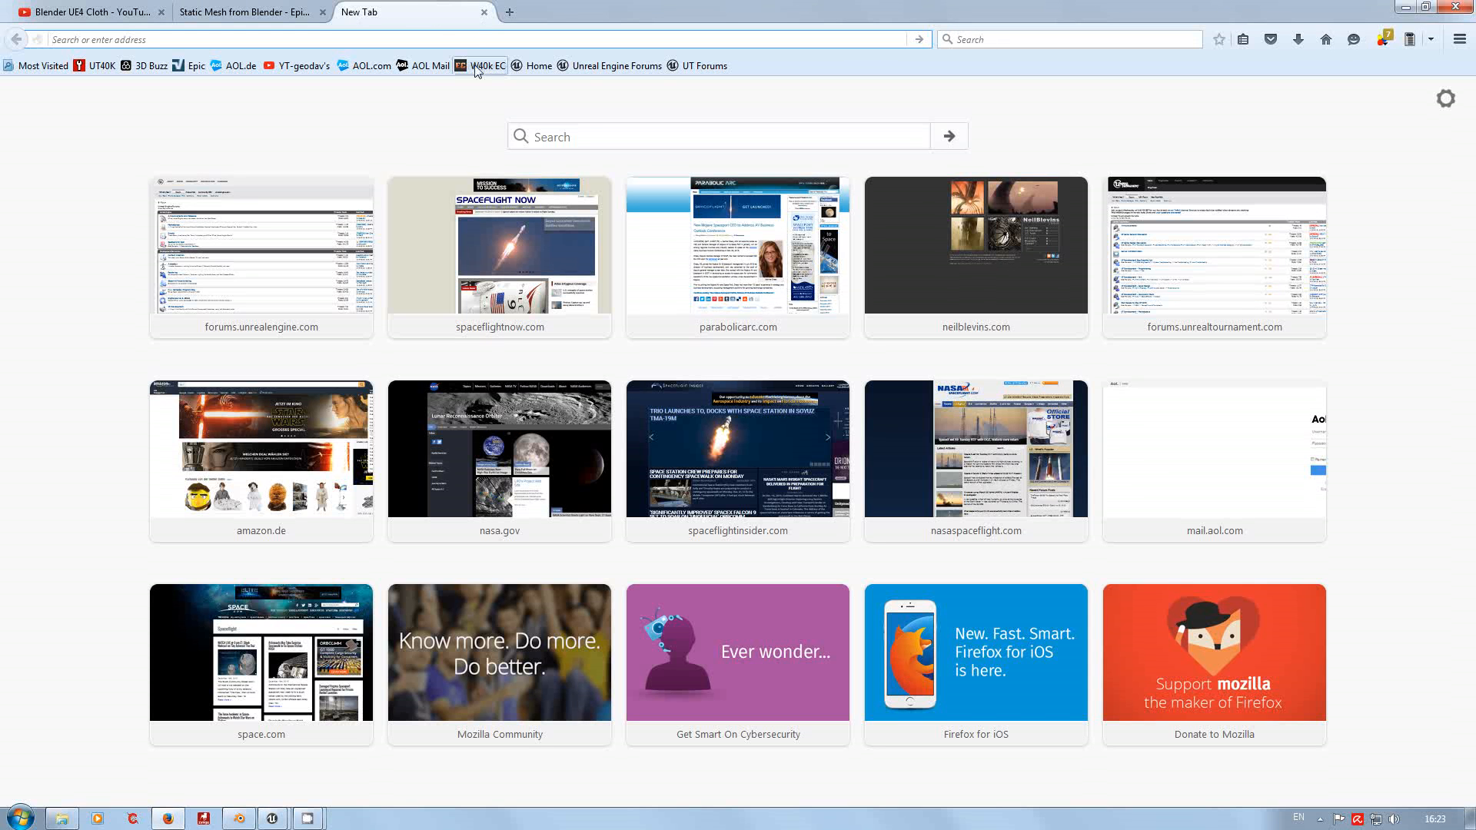
click(590, 67)
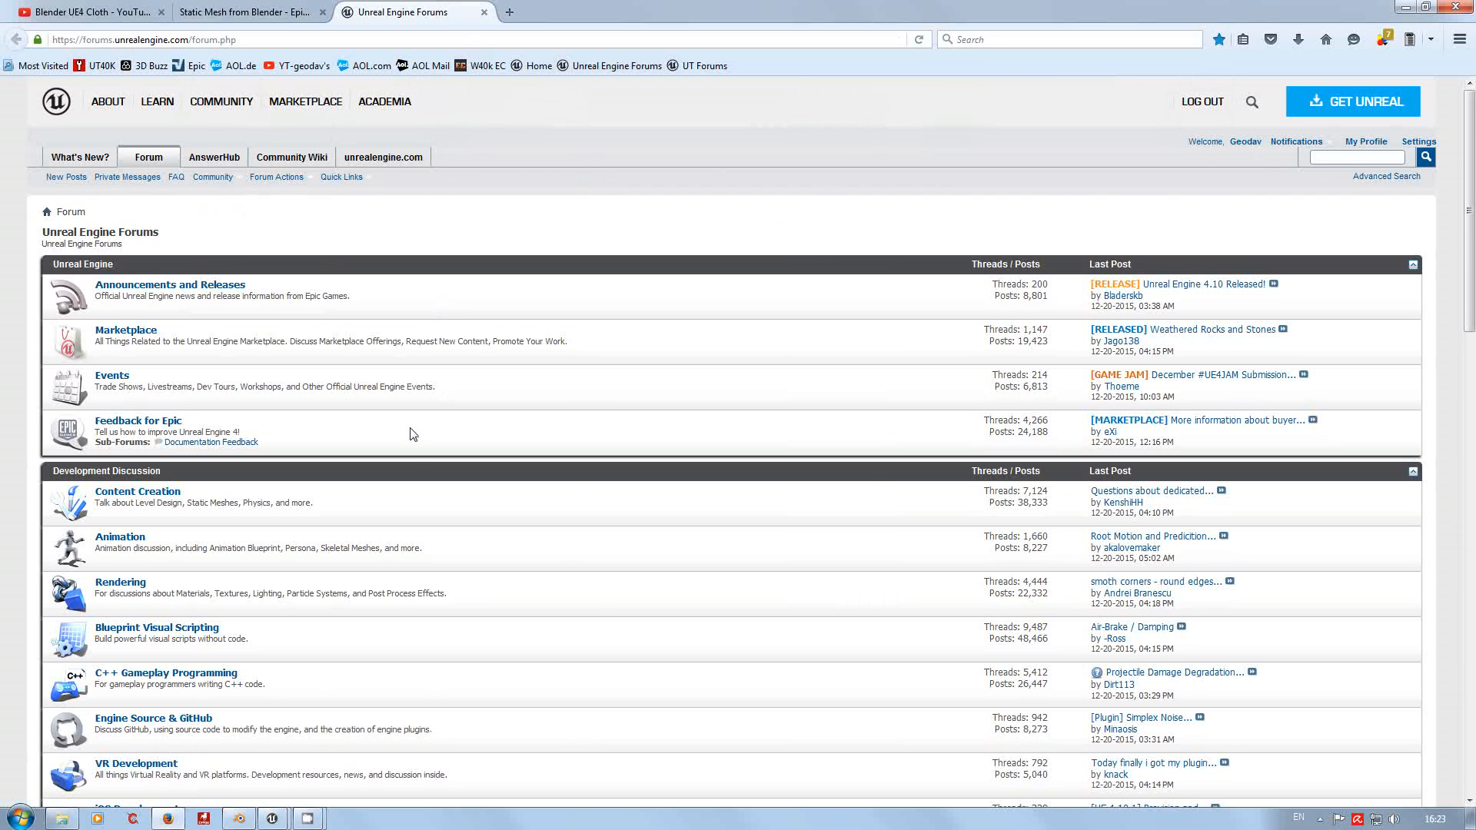
Look through the forum index, from the Unreal Engine and Development Discussion sections down to Community and International.
scroll(413, 434, down, 5)
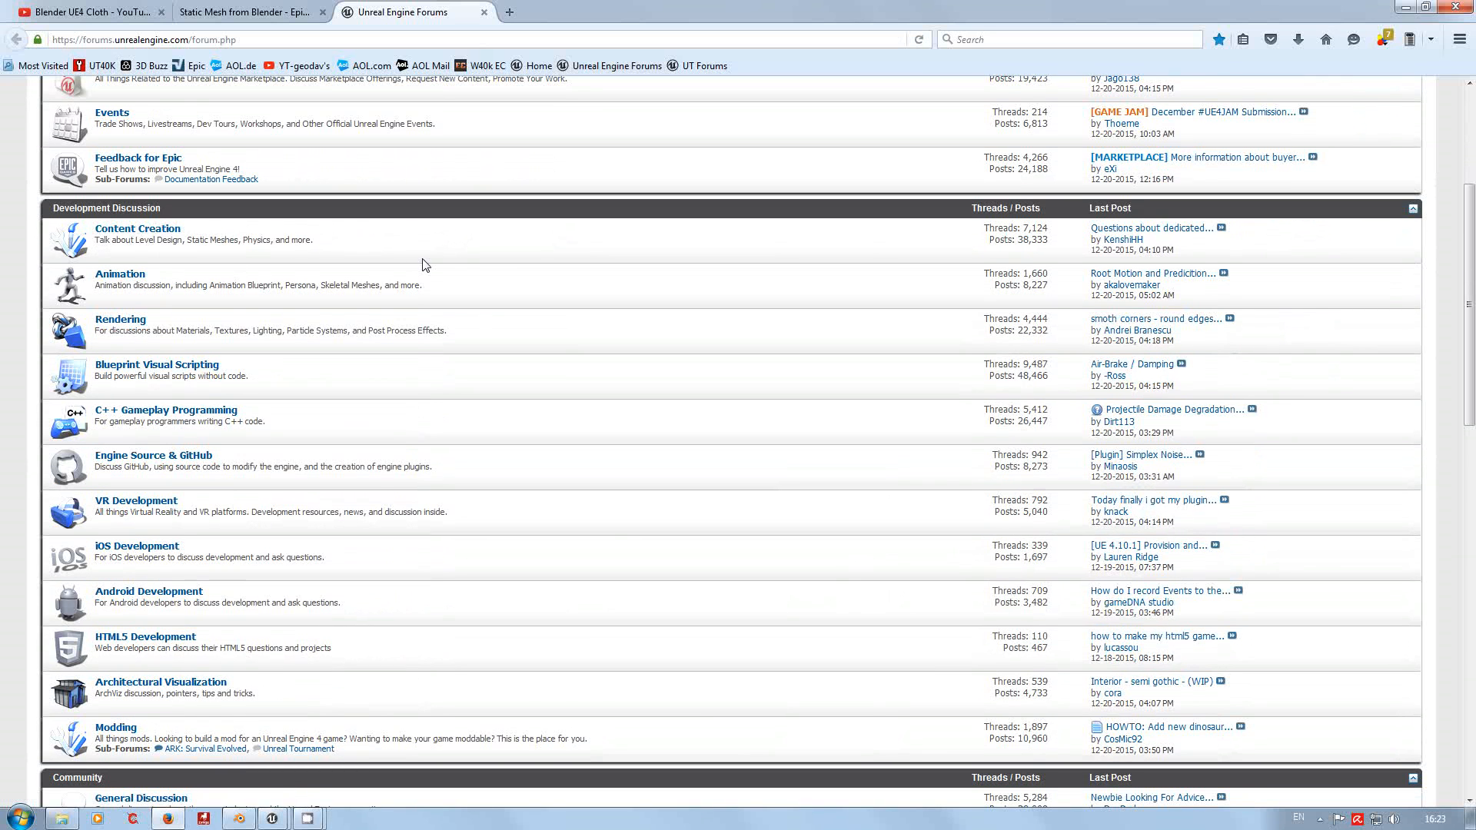
scroll(425, 265, down, 5)
scroll(560, 361, up, 1)
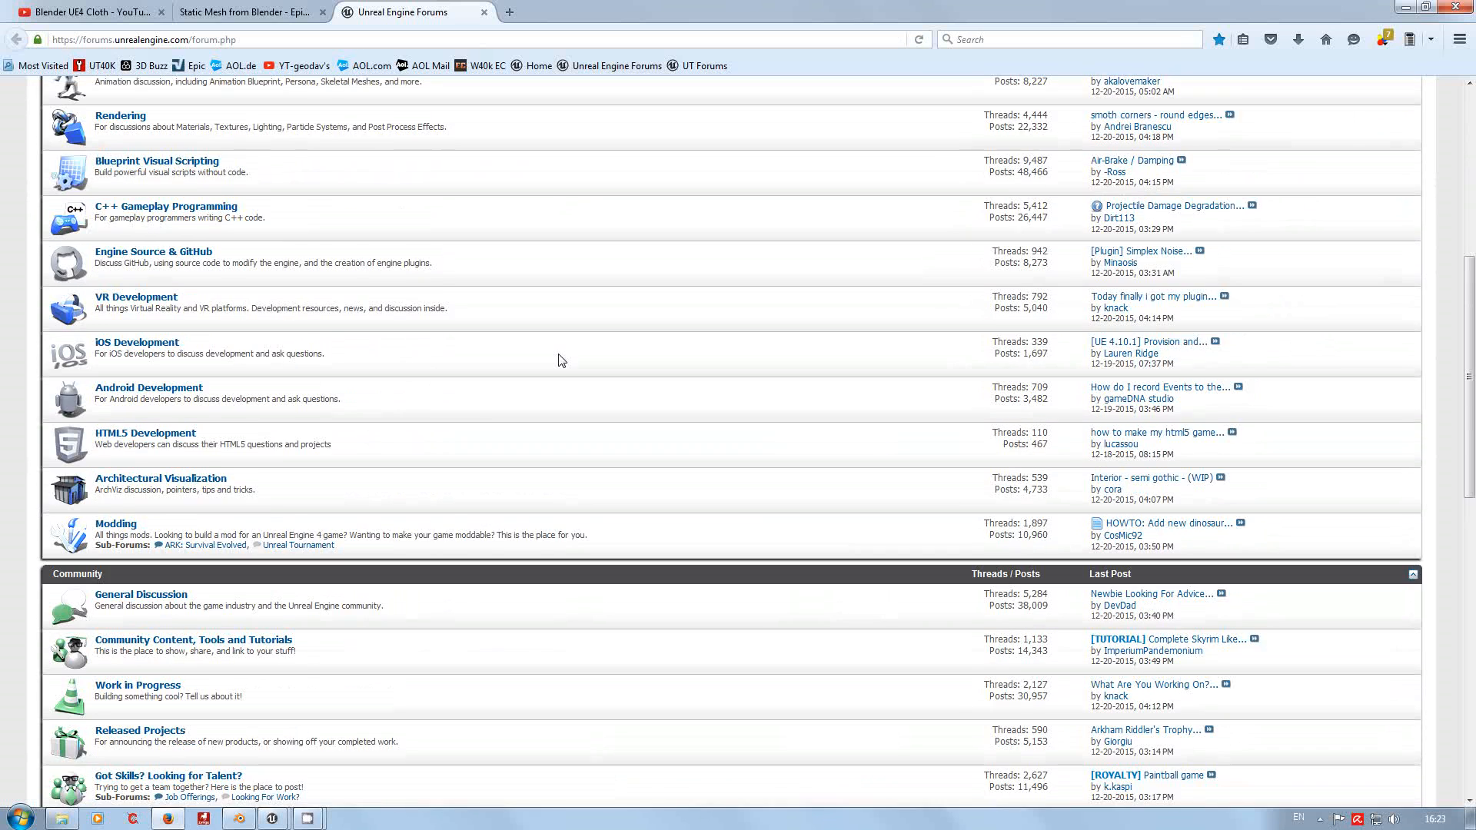
scroll(560, 360, up, 8)
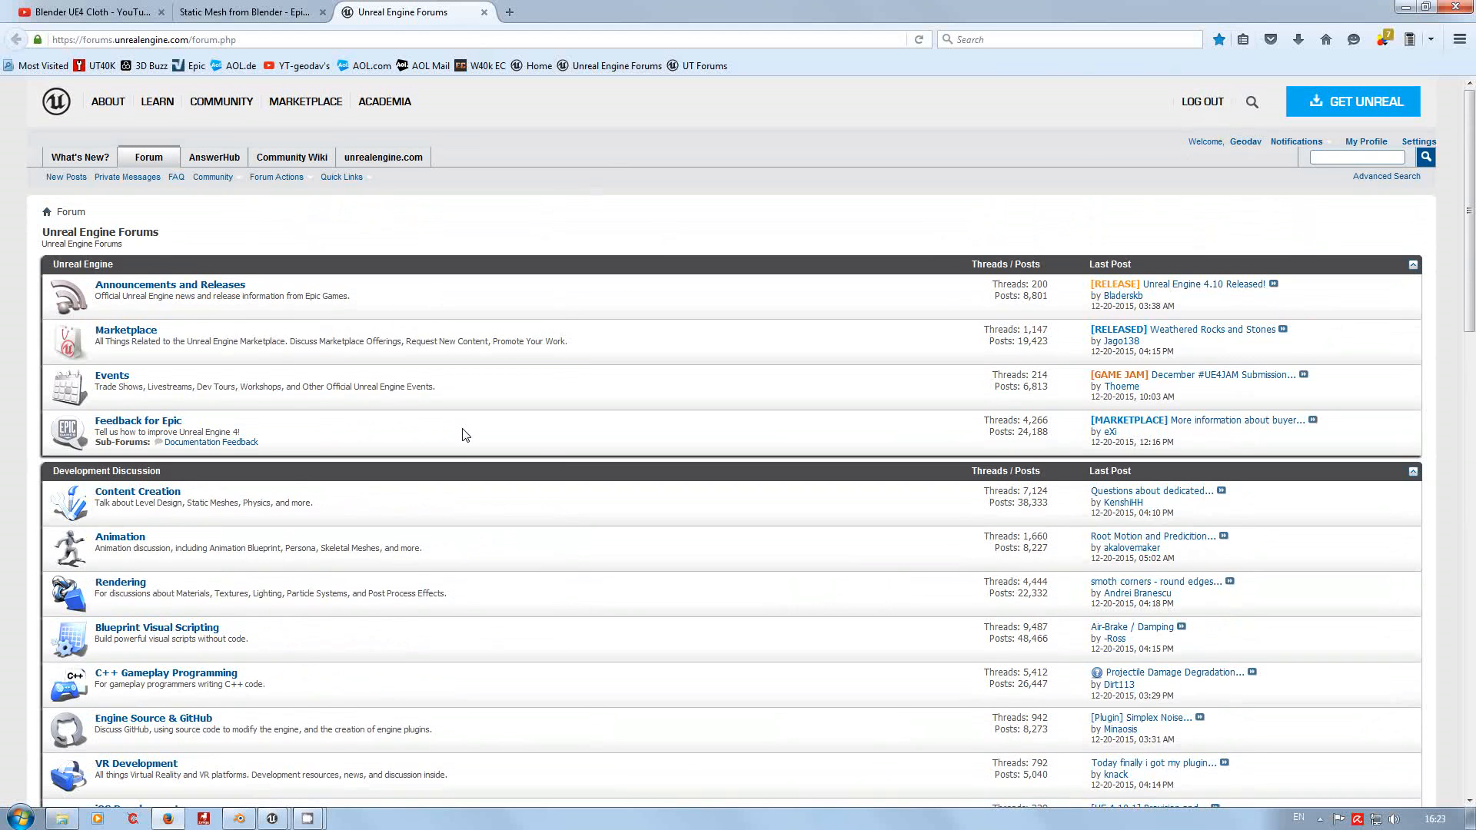
scroll(463, 435, down, 2)
scroll(745, 273, up, 2)
scroll(763, 510, down, 10)
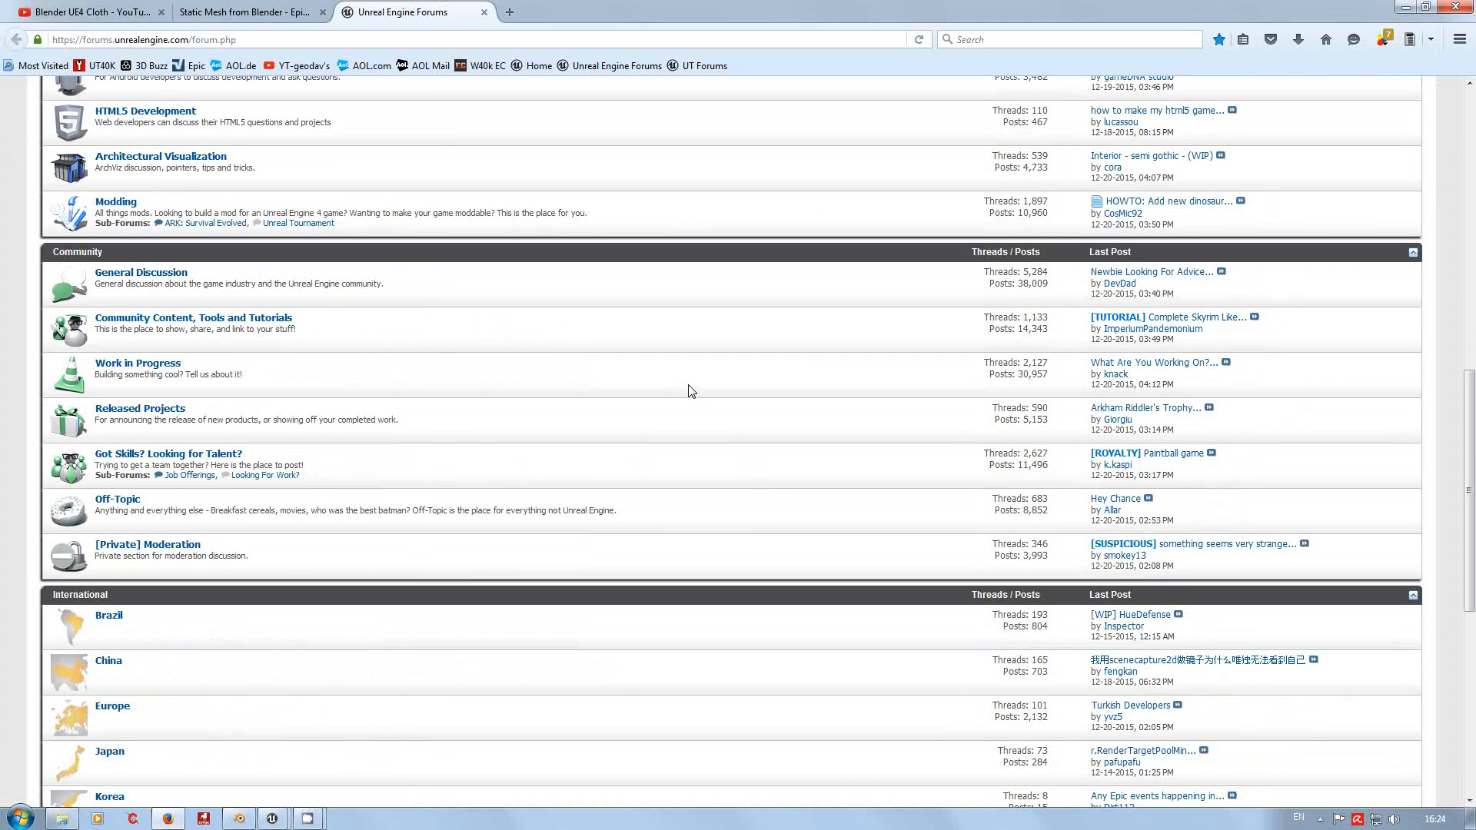
scroll(691, 390, up, 10)
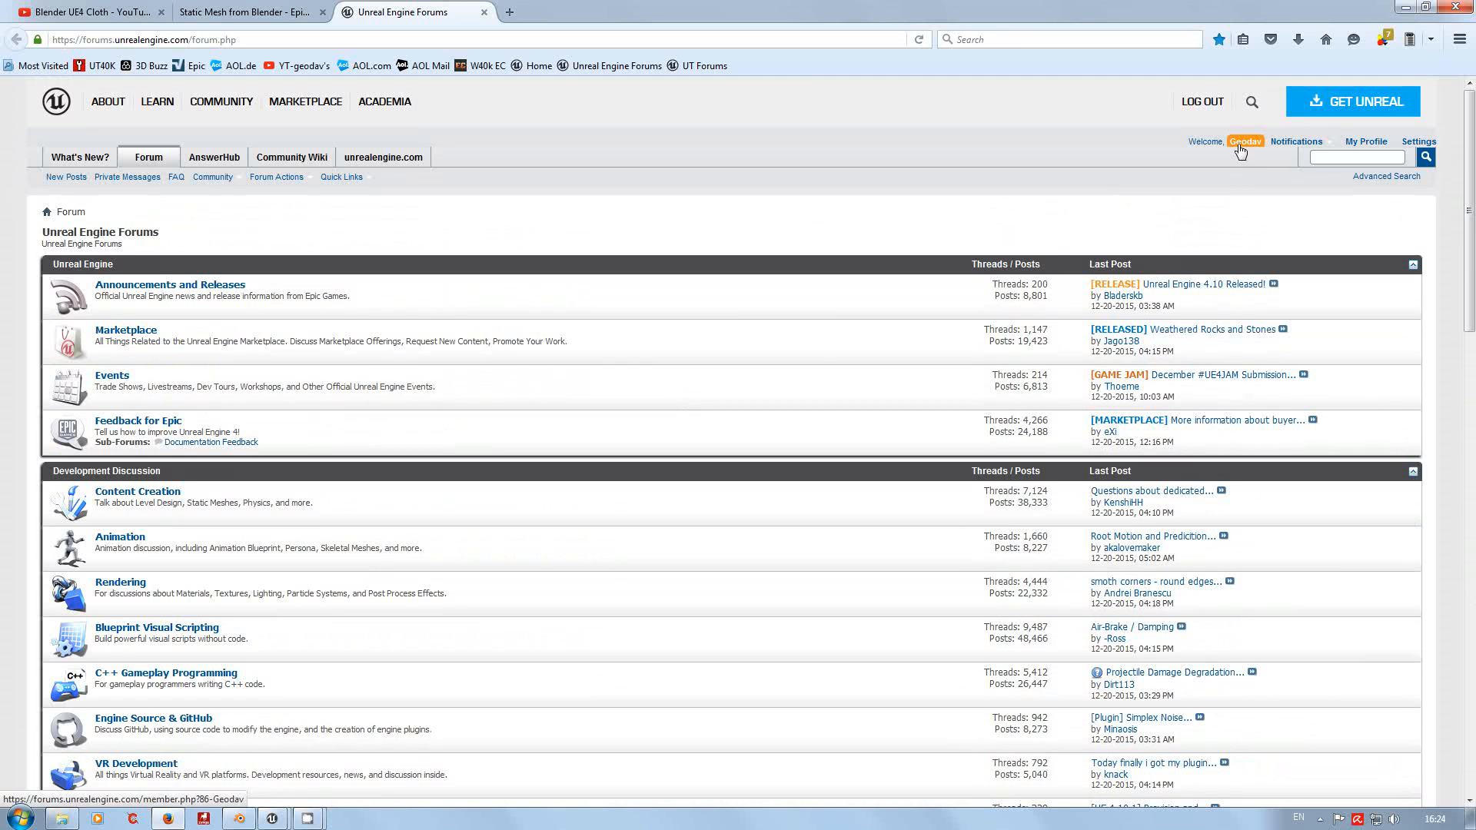
Find the threads started by the signed-in account through its profile and open the UE4 tutorials and support thread.
click(1244, 142)
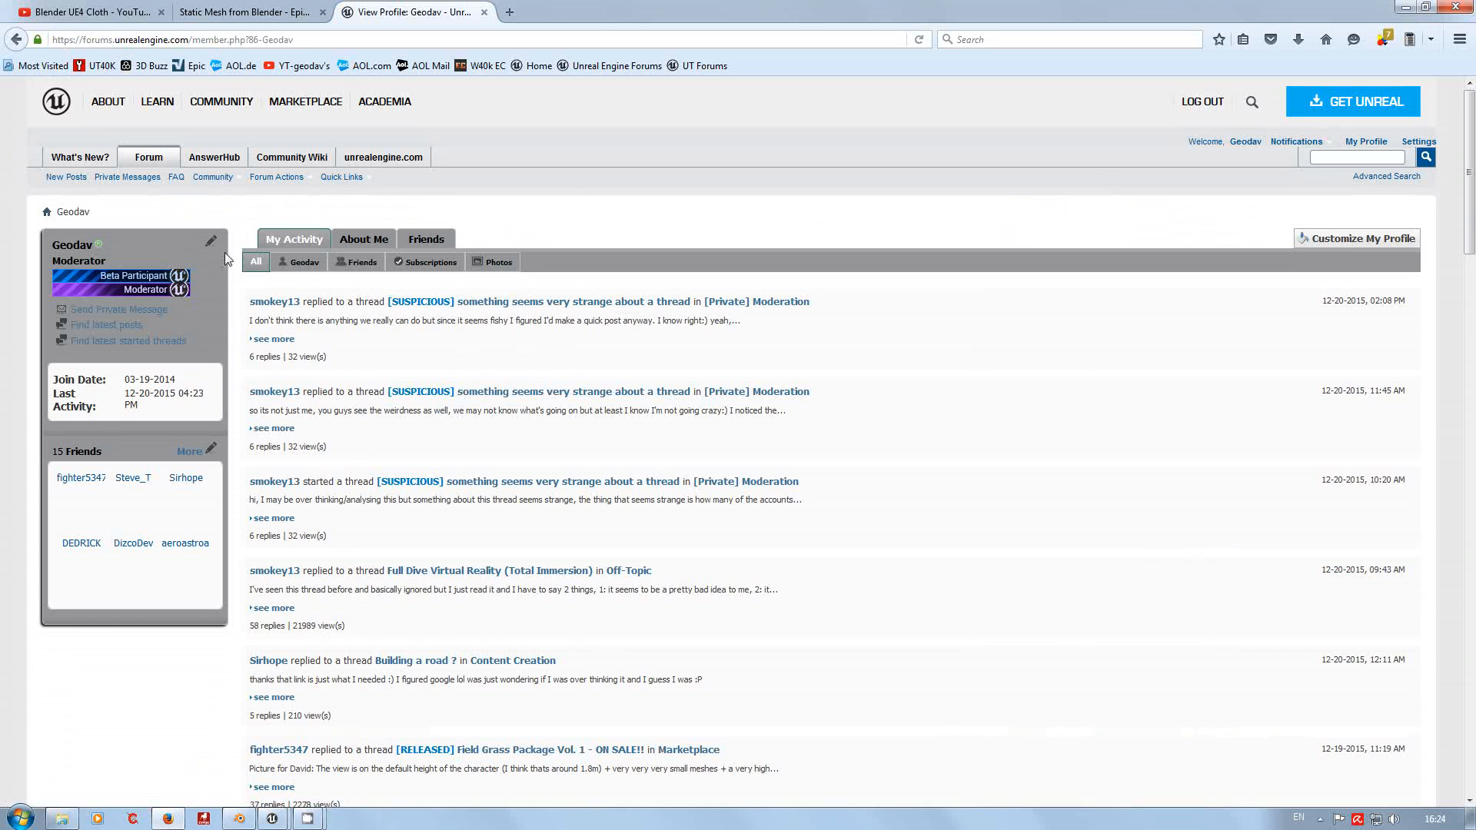
click(304, 262)
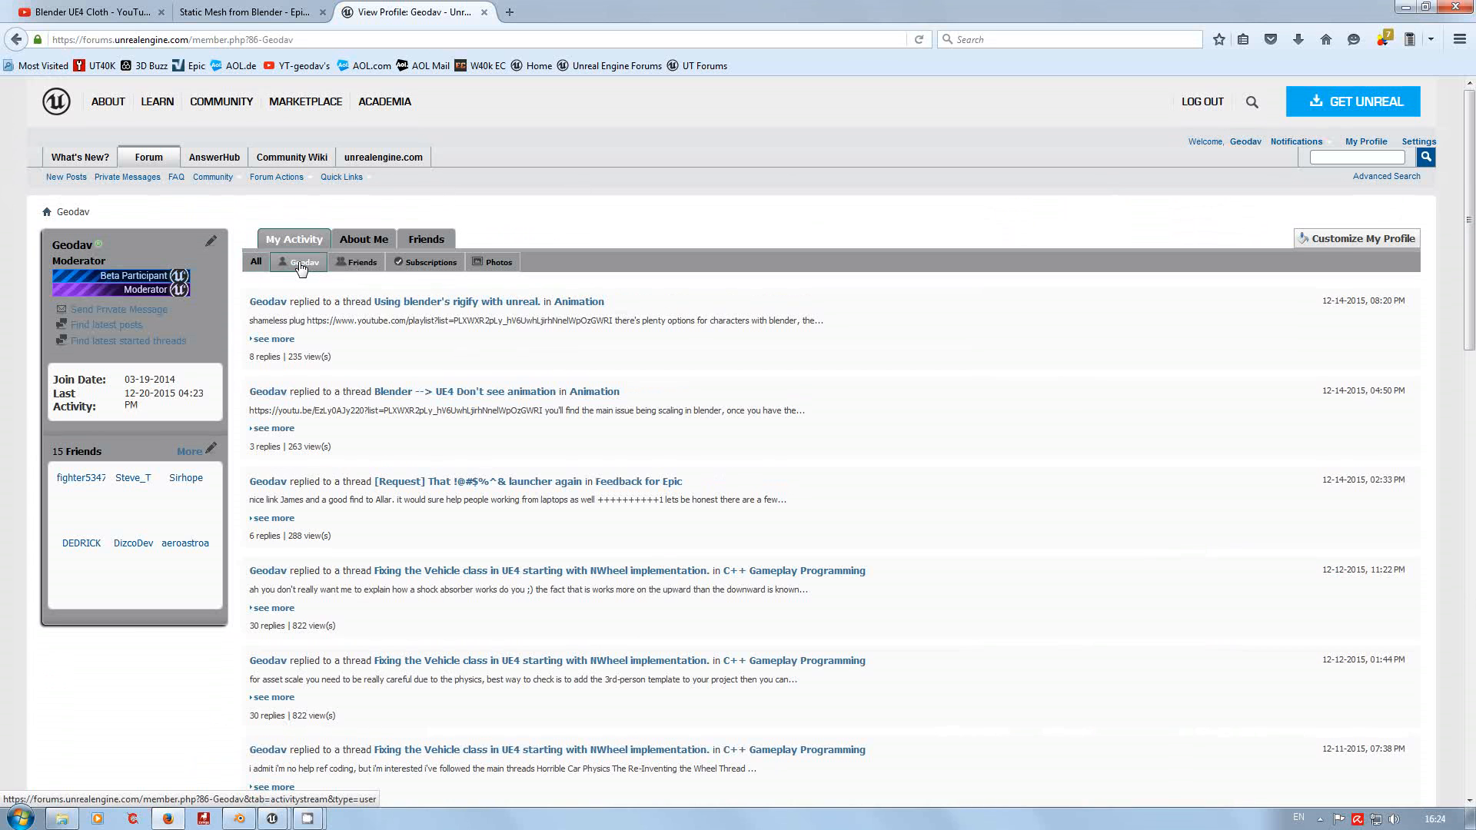
click(100, 348)
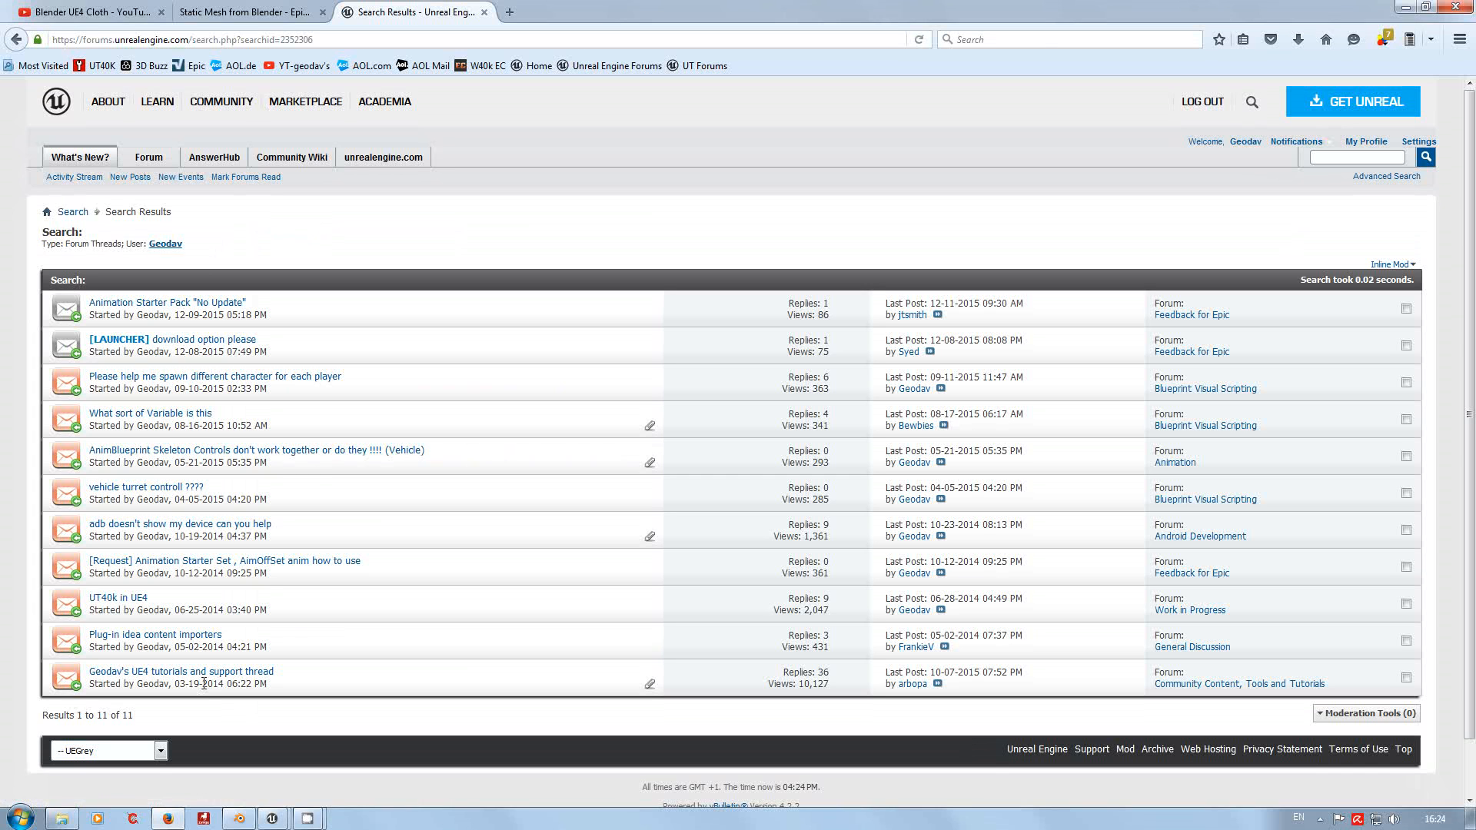
click(157, 673)
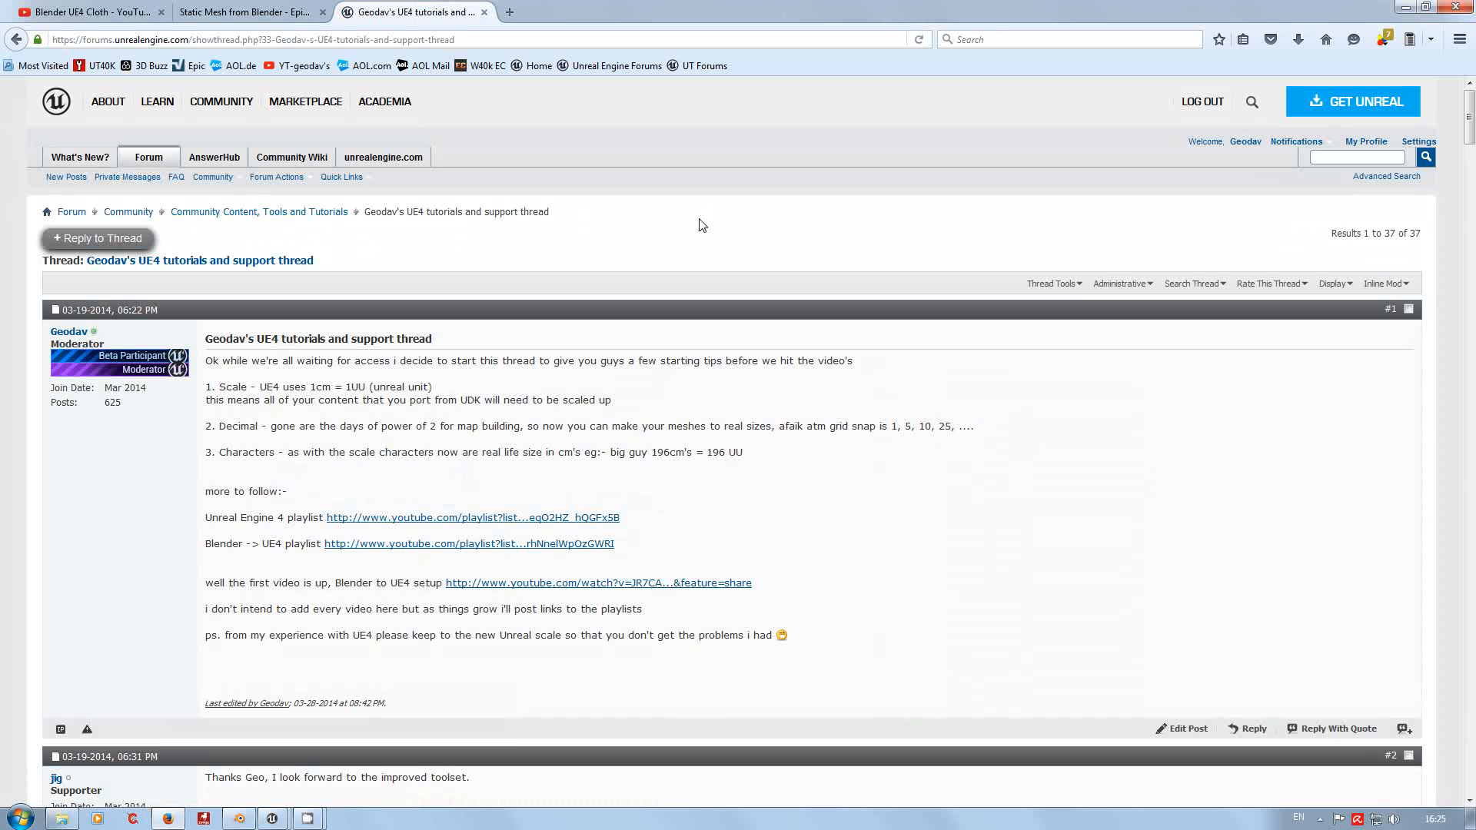
scroll(701, 225, down, 2)
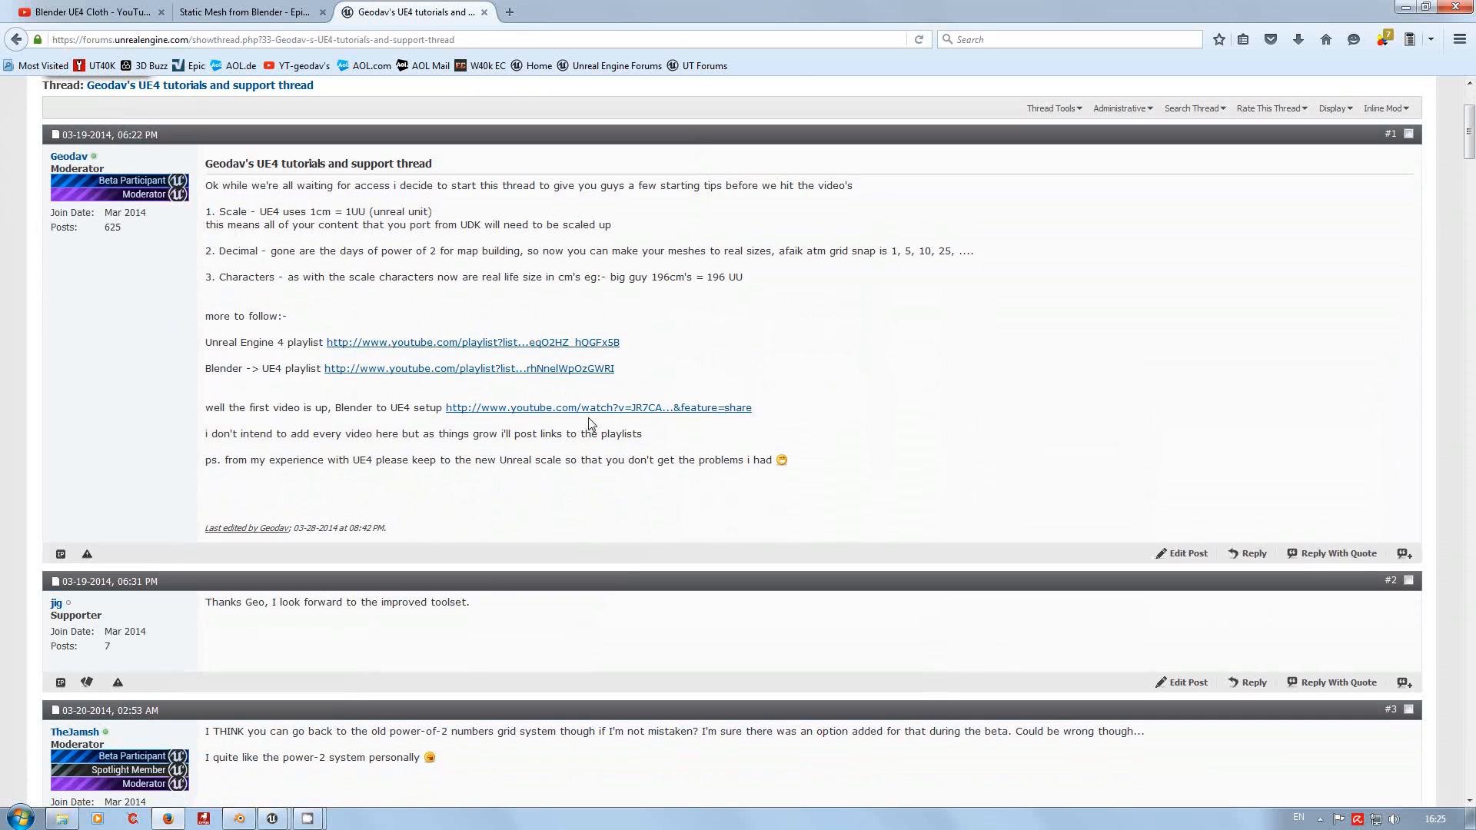
scroll(746, 481, up, 2)
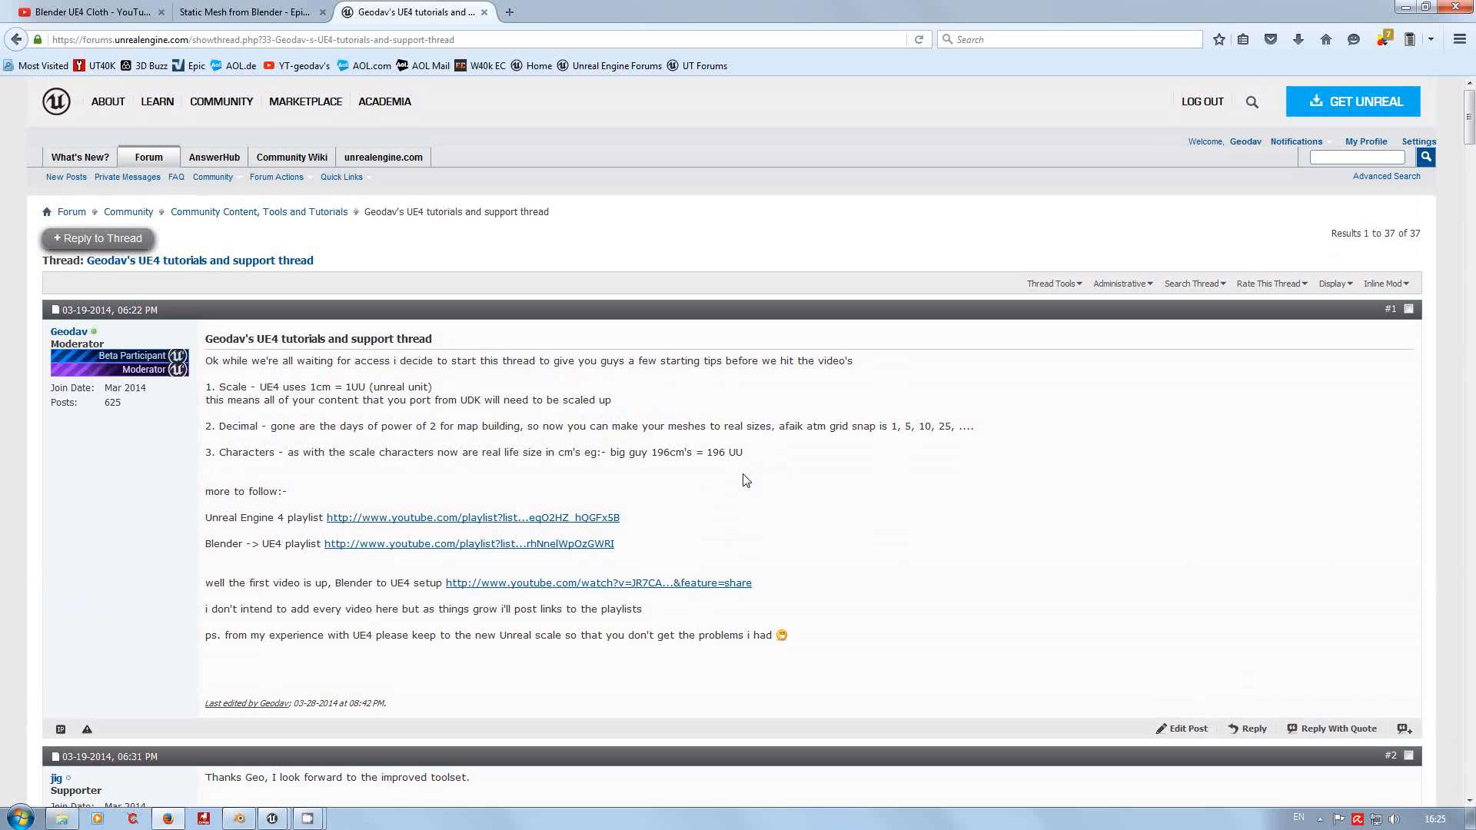
mouse_move(234, 822)
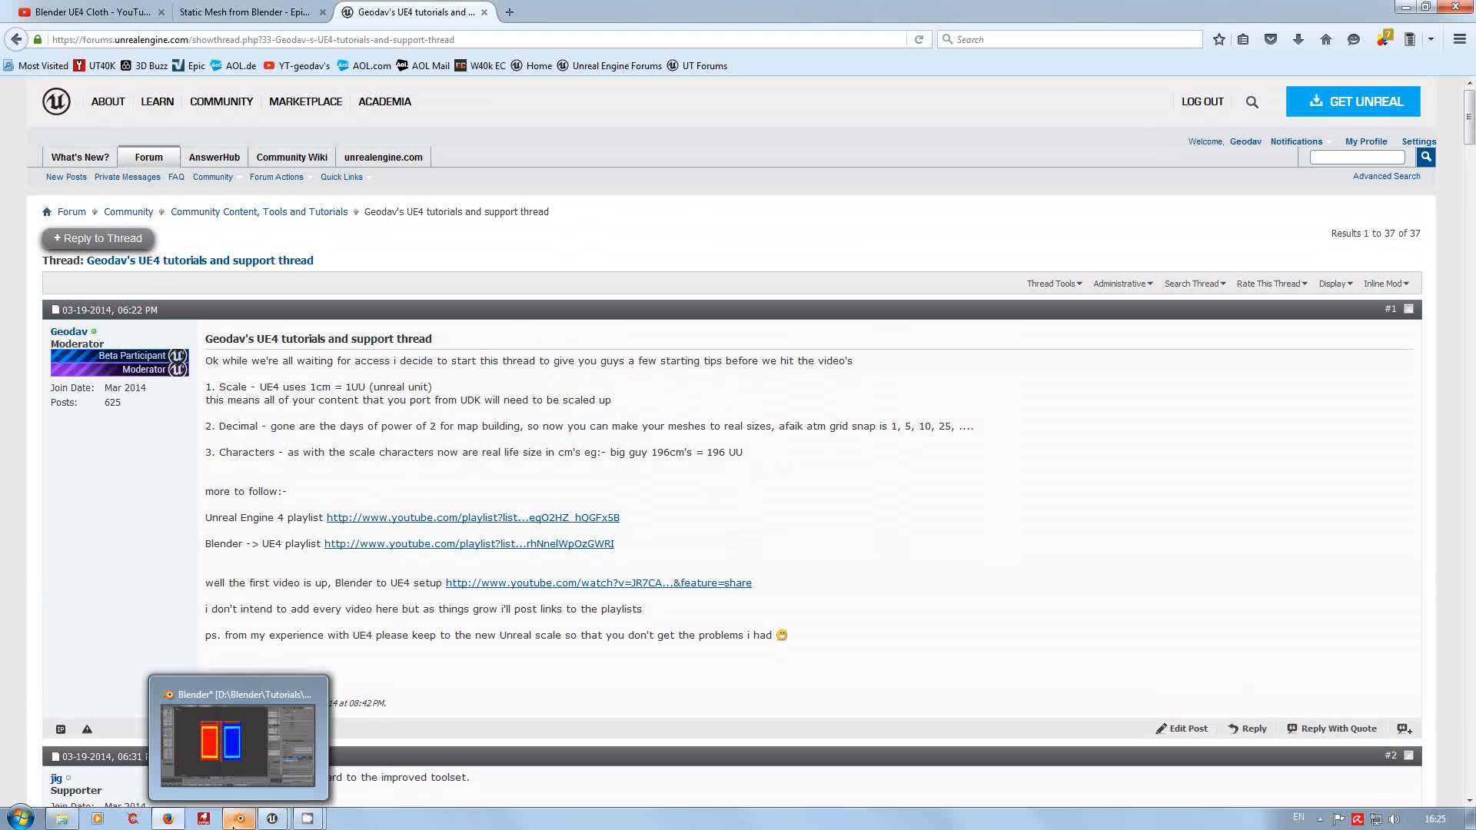
mouse_move(306, 806)
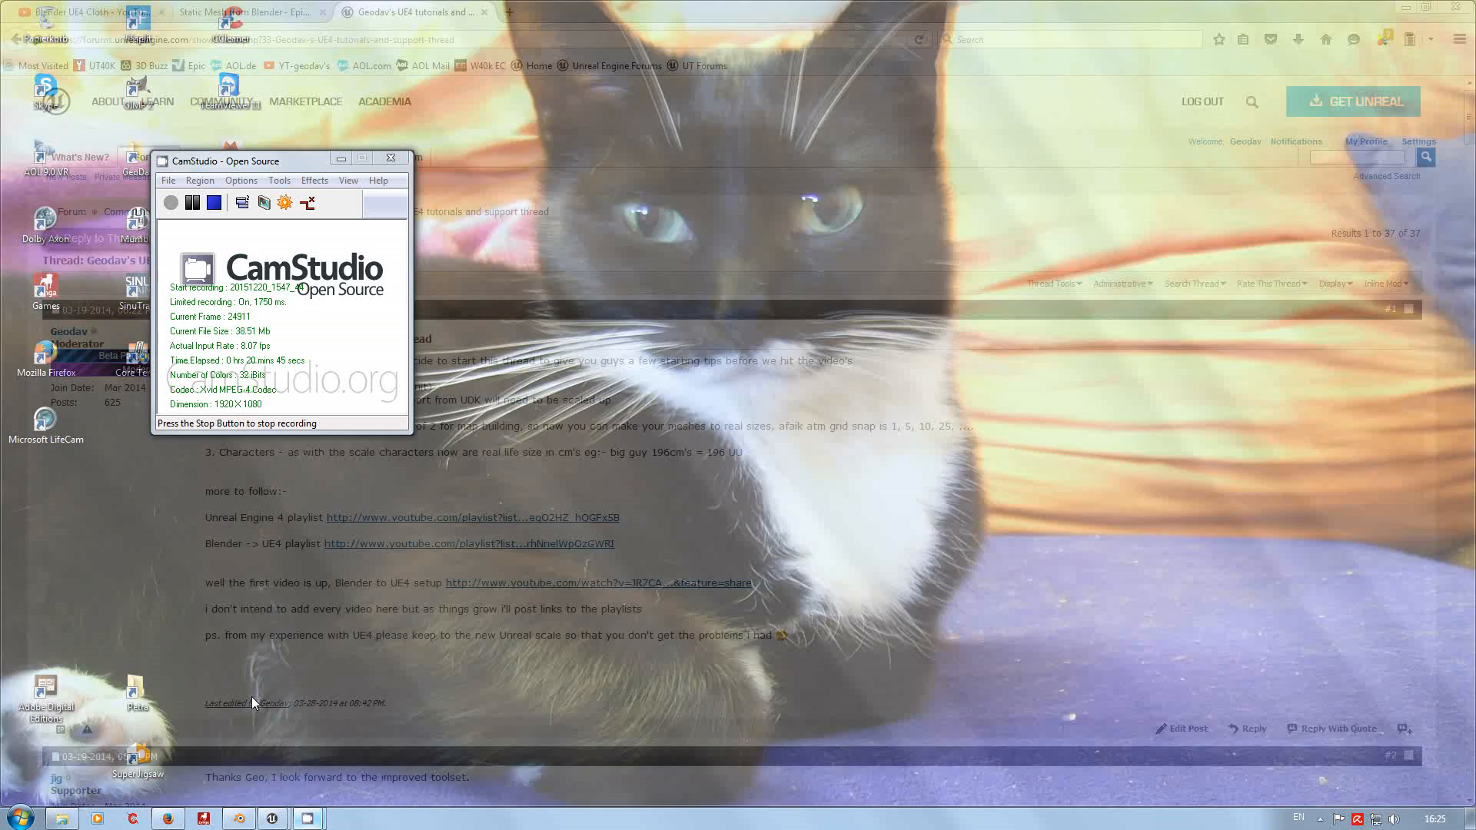
click(251, 696)
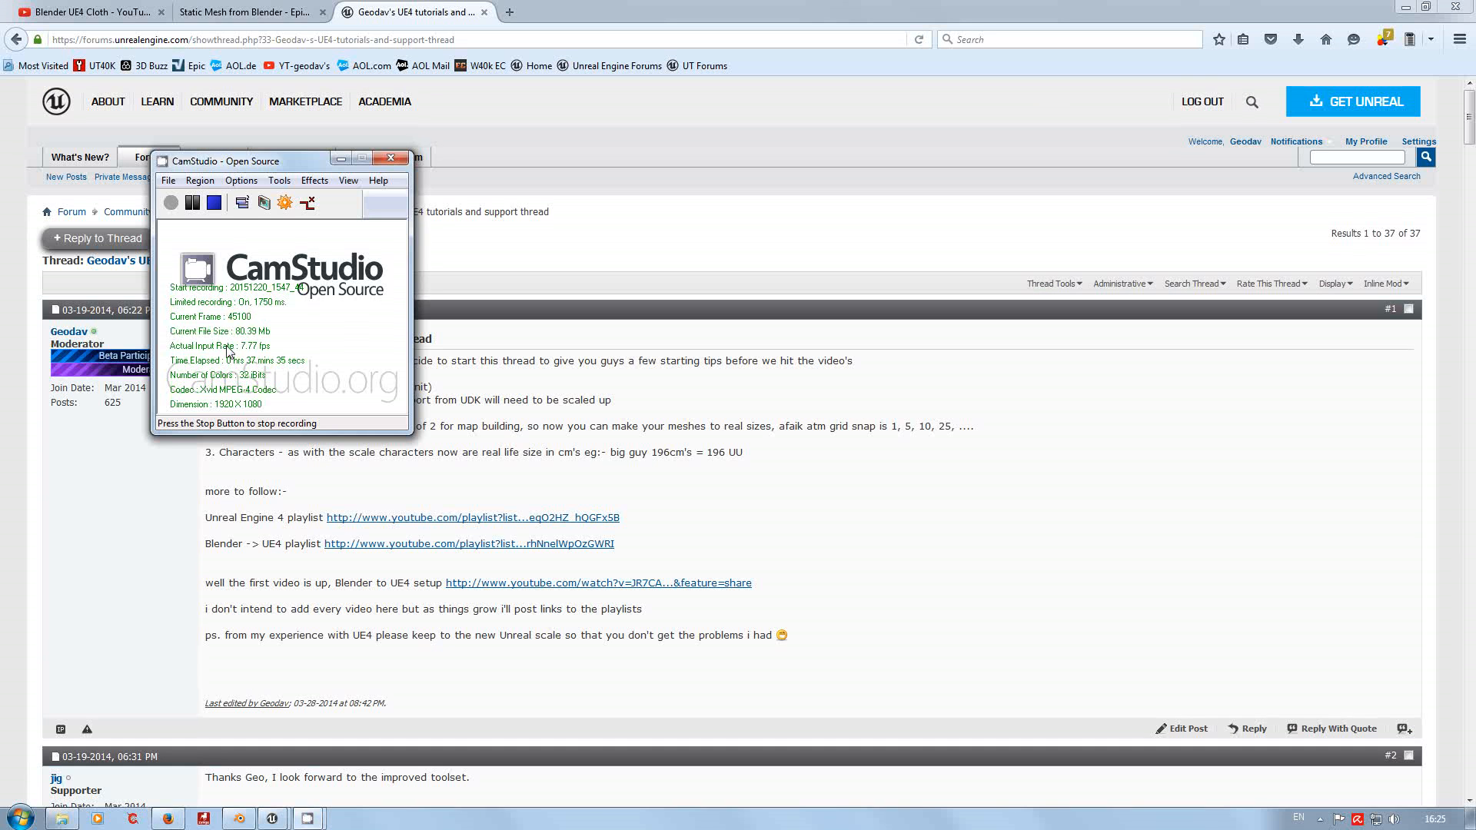